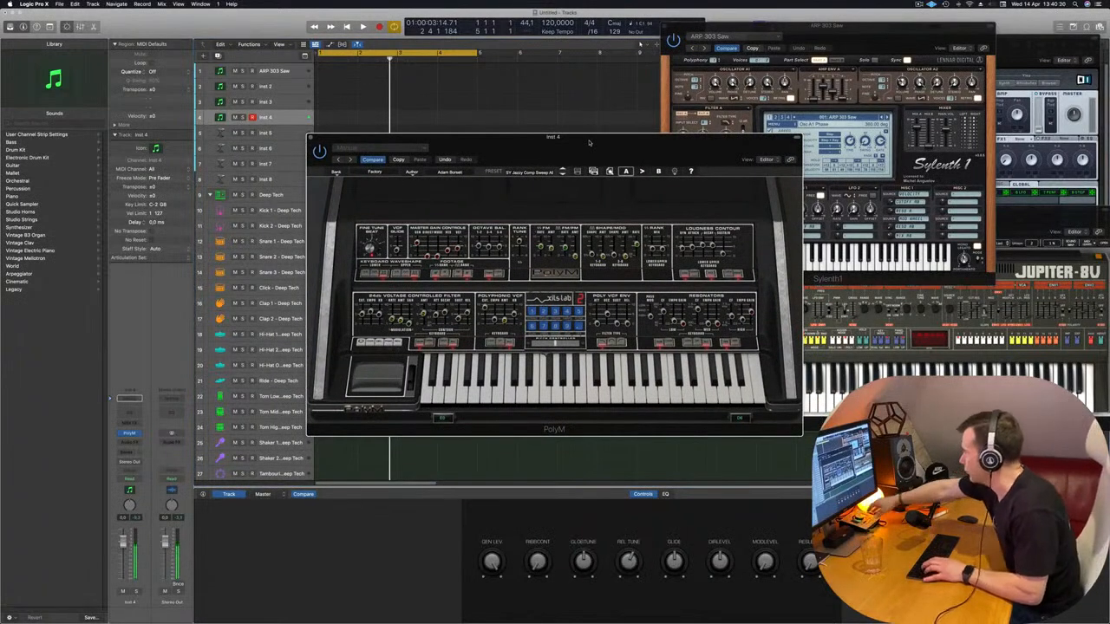
Record a four-bar MIDI part with the PolyM synth on the Inst 4 track over the looping drums
{"action": "left_click_drag", "start_coordinate": [588, 141], "coordinate": [627, 138]}
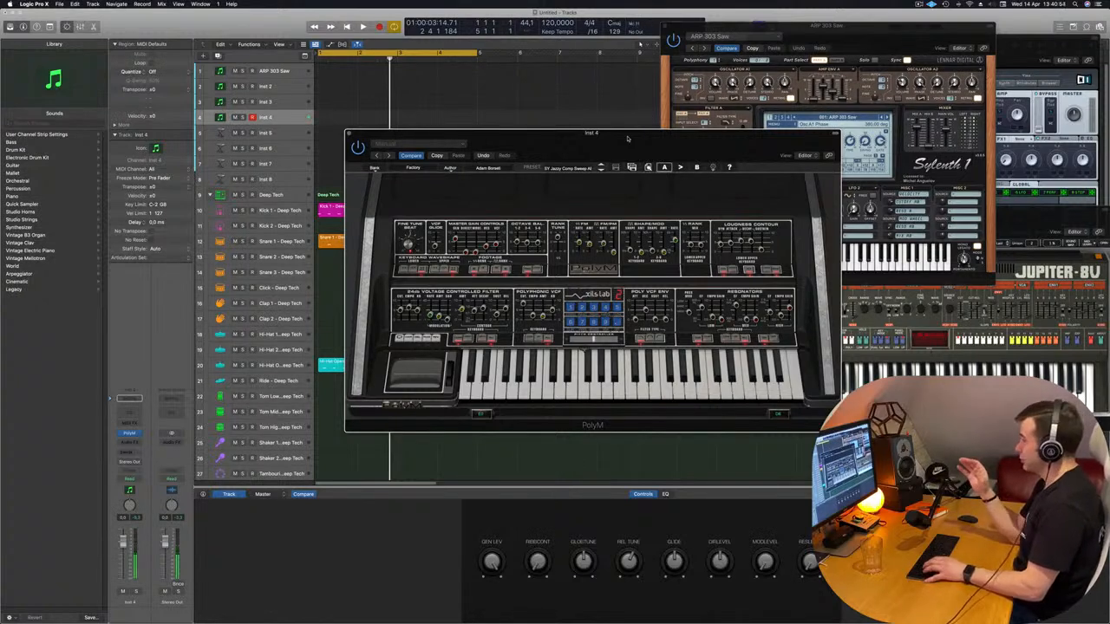
{"action": "key", "text": "space"}
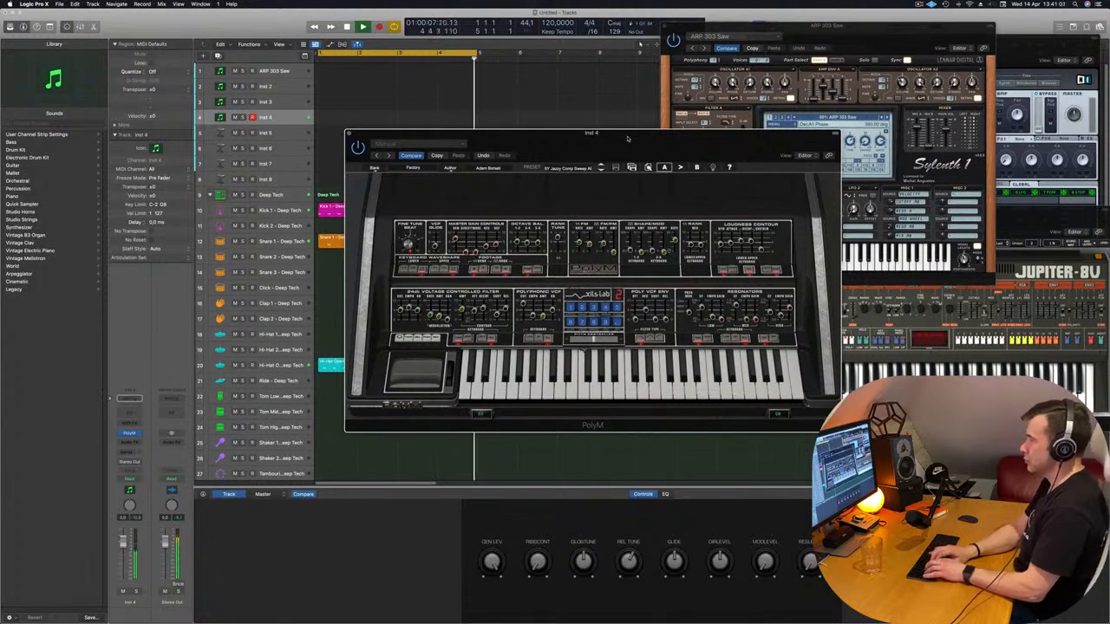
{"action": "key", "text": "space"}
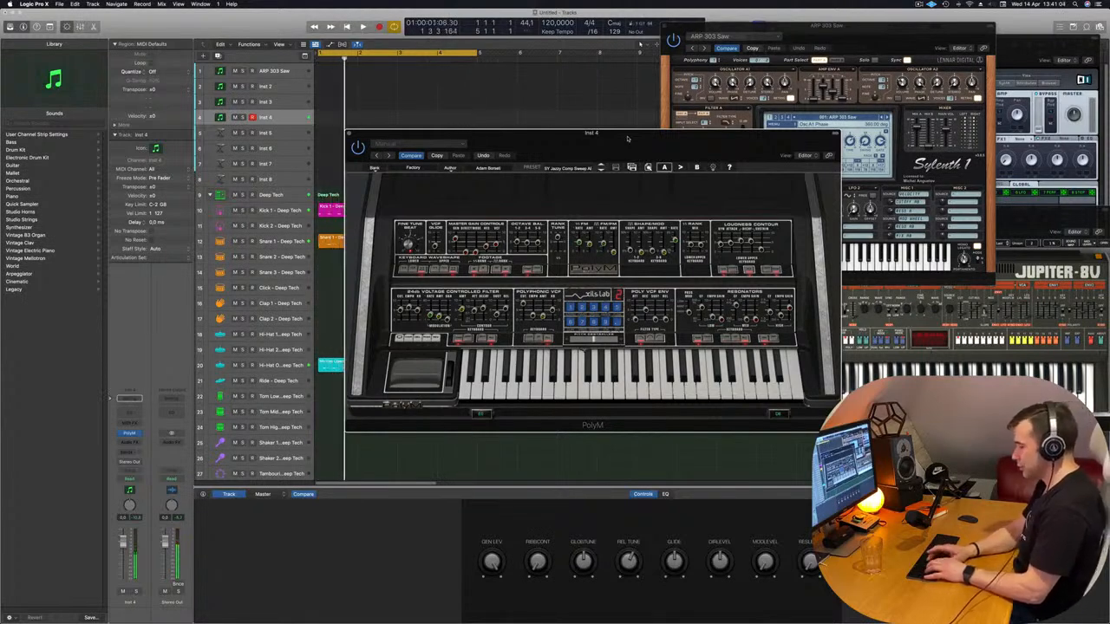
{"action": "key", "text": "space"}
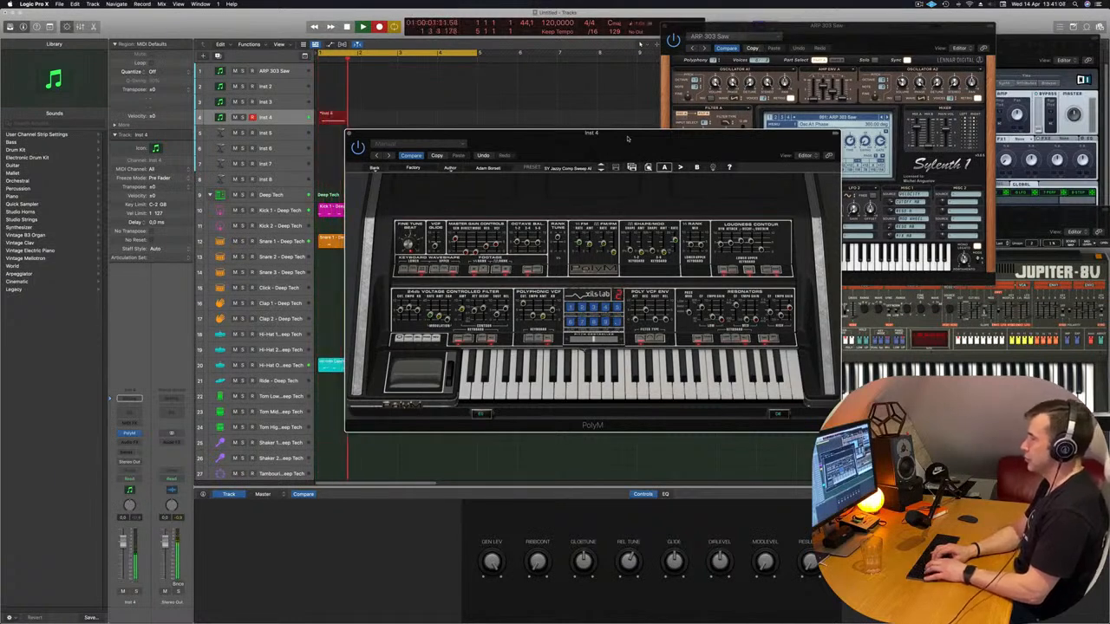
{"action": "key", "text": "r"}
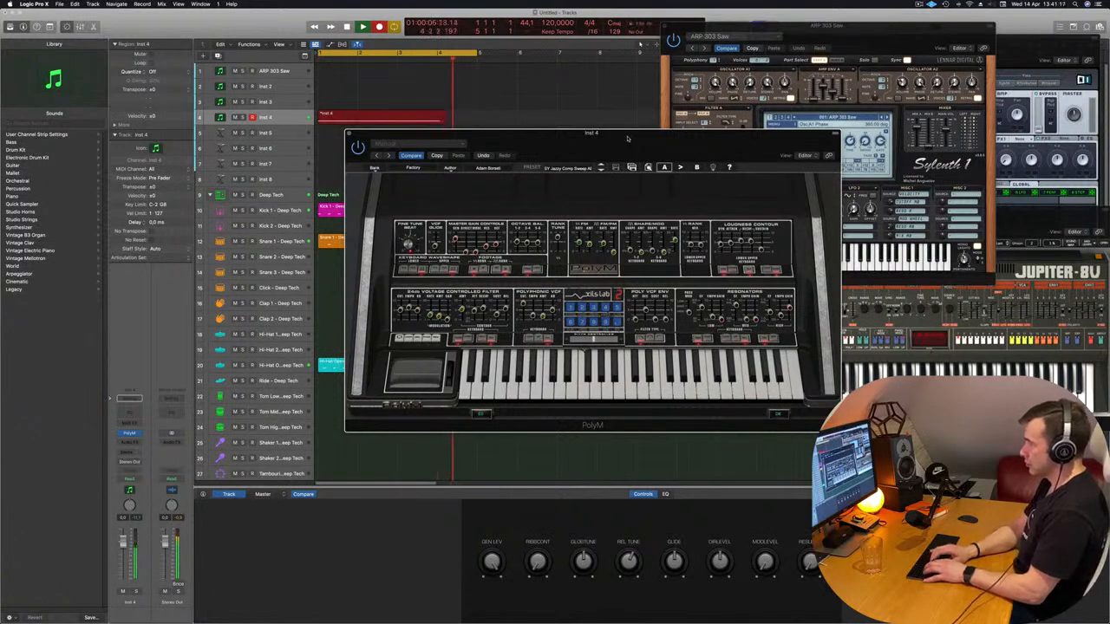
{"action": "key", "text": "space"}
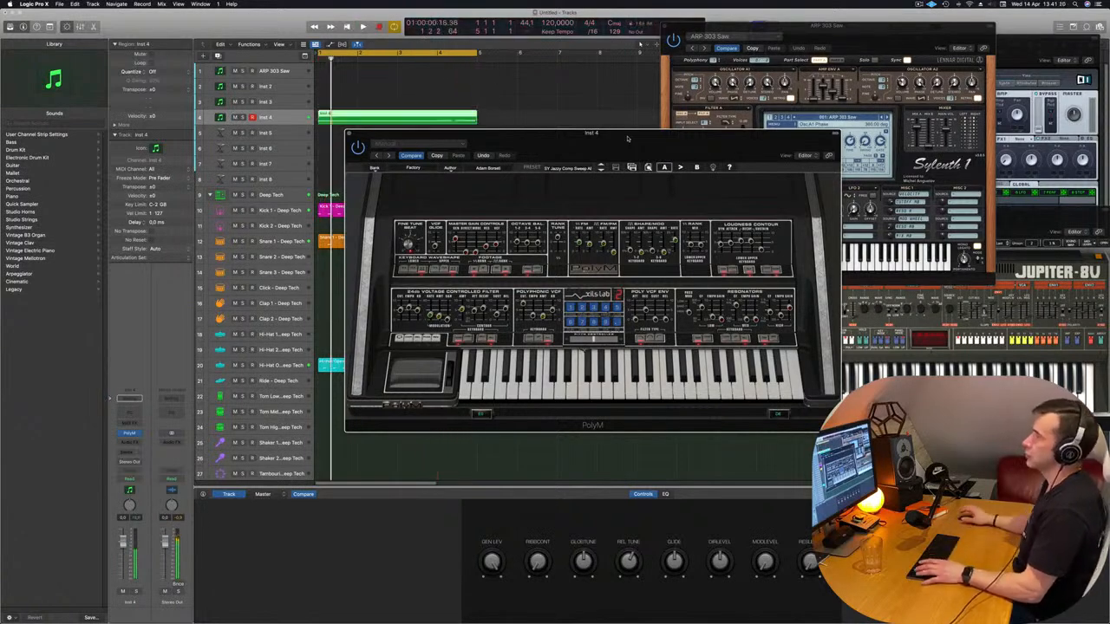
Move the PolyM window aside and open the recorded Inst 4 region in the Piano Roll
{"action": "left_click_drag", "start_coordinate": [546, 133], "coordinate": [976, 117]}
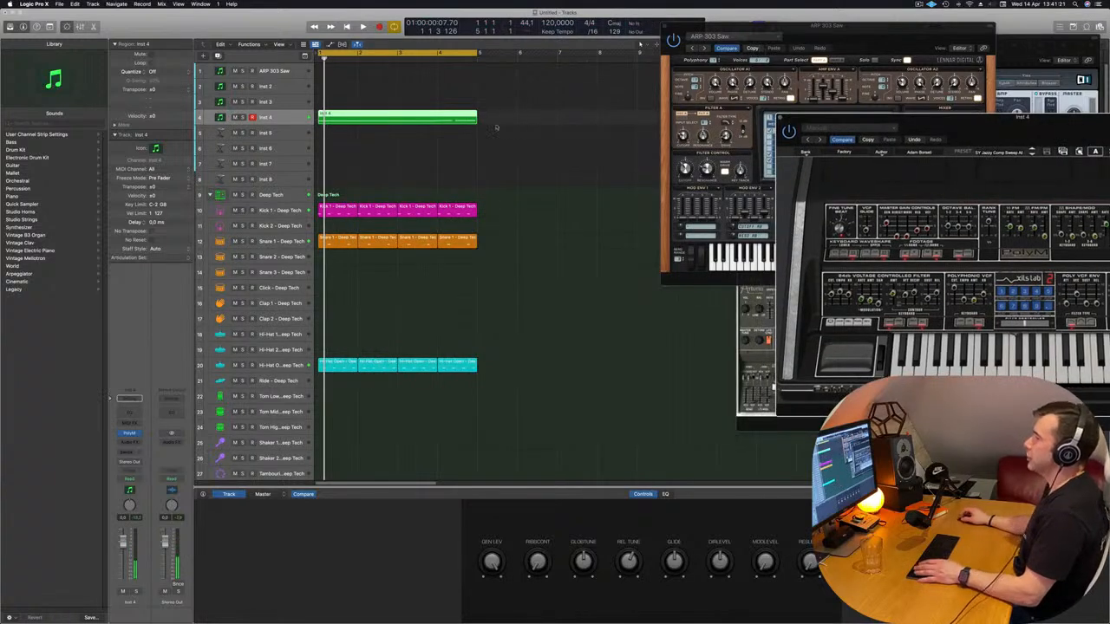
{"action": "double_click", "coordinate": [399, 118]}
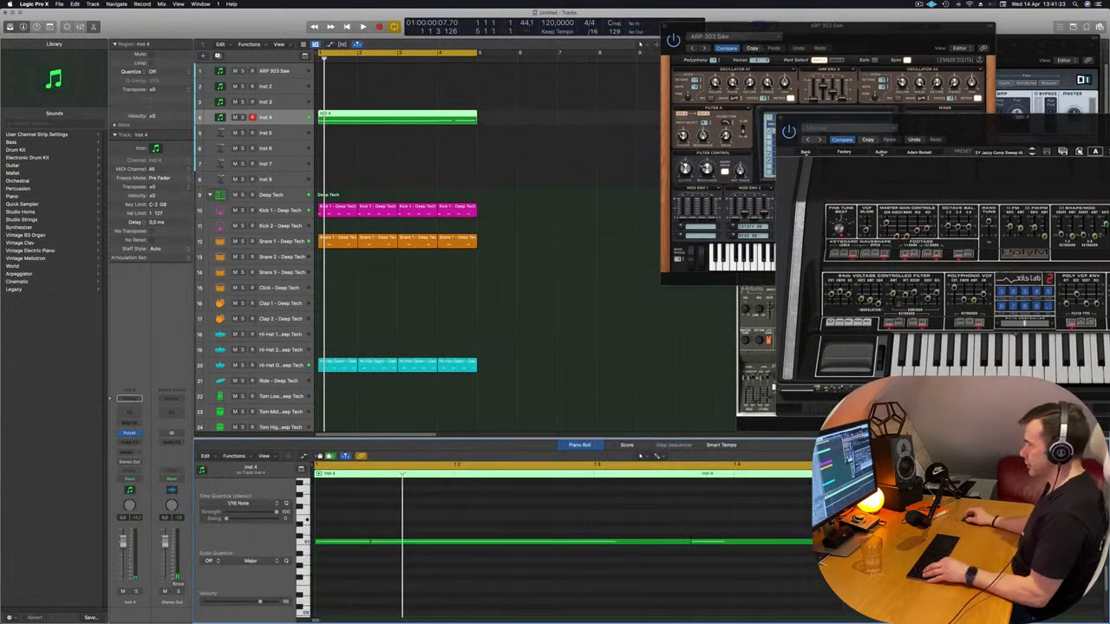
{"action": "key", "text": "super+Left"}
{"action": "key", "text": "super+Left"}
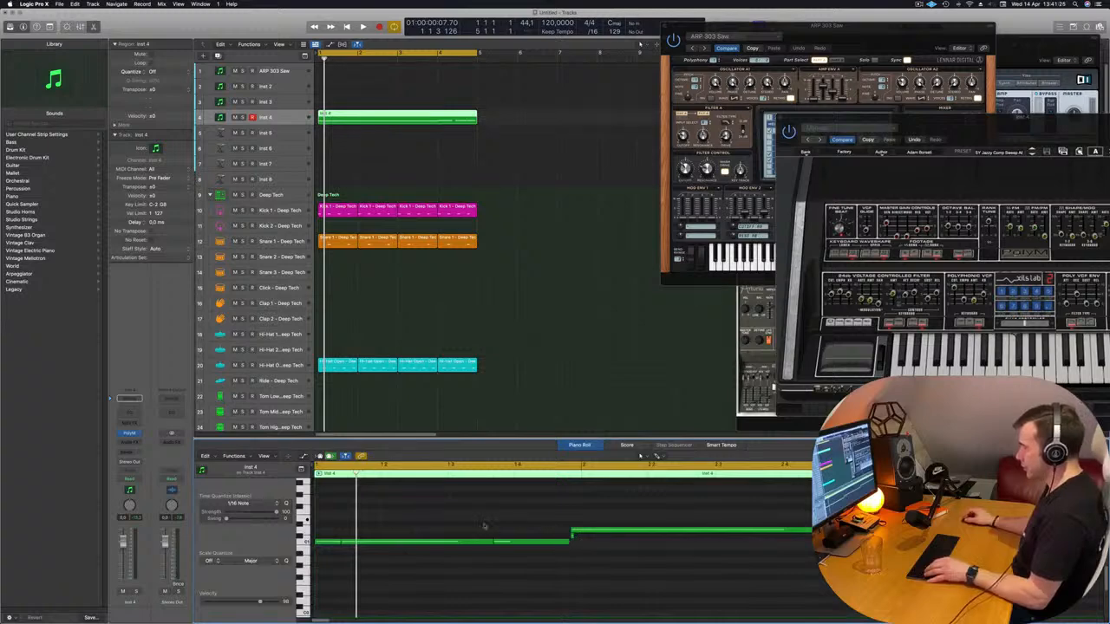
Delete the stray short note near bar 2 and quantize all remaining notes to 1/16 Note
{"action": "left_click", "coordinate": [464, 543]}
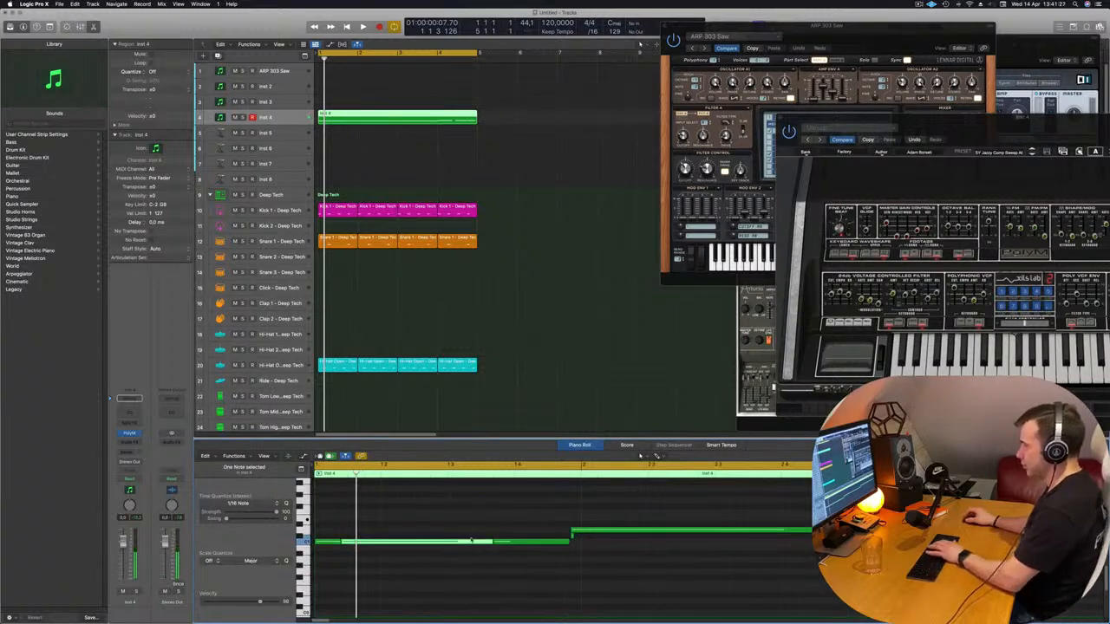
{"action": "left_click", "coordinate": [574, 538]}
{"action": "left_click", "coordinate": [571, 539]}
{"action": "key", "text": "Return"}
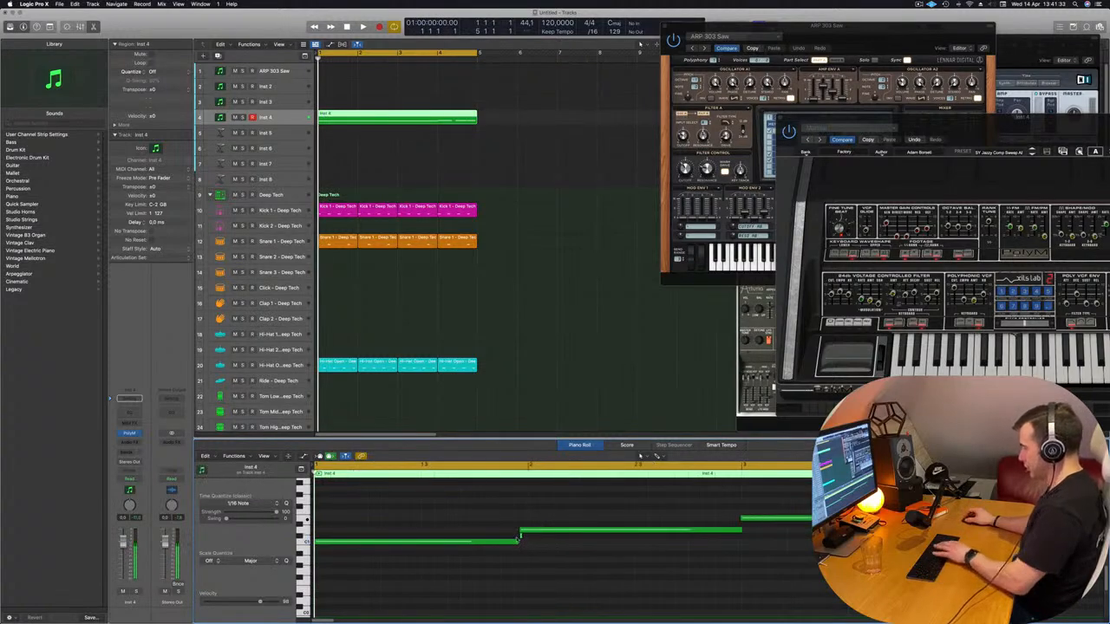
{"action": "scroll", "coordinate": [637, 507], "scroll_direction": "down", "scroll_amount": 2}
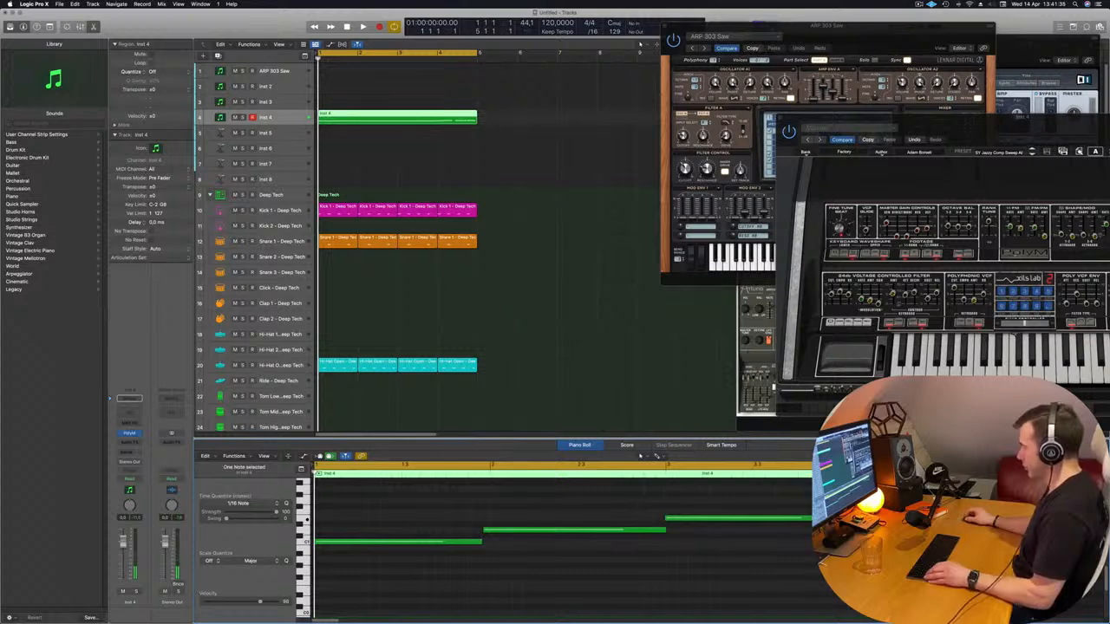
{"action": "scroll", "coordinate": [564, 546], "scroll_direction": "up", "scroll_amount": 2}
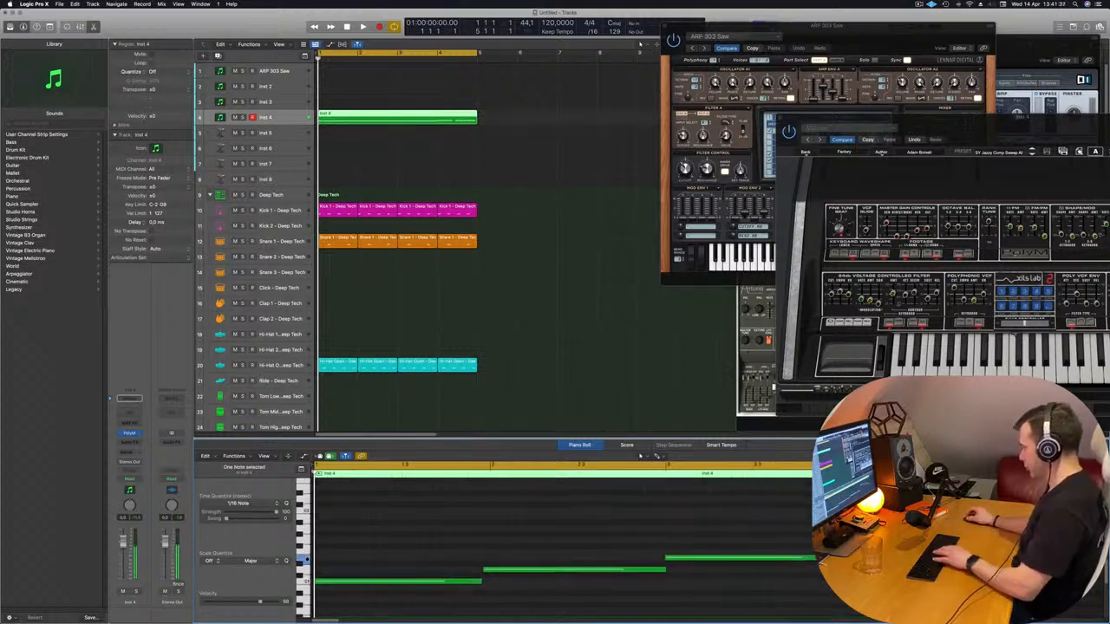
{"action": "key", "text": "super+a"}
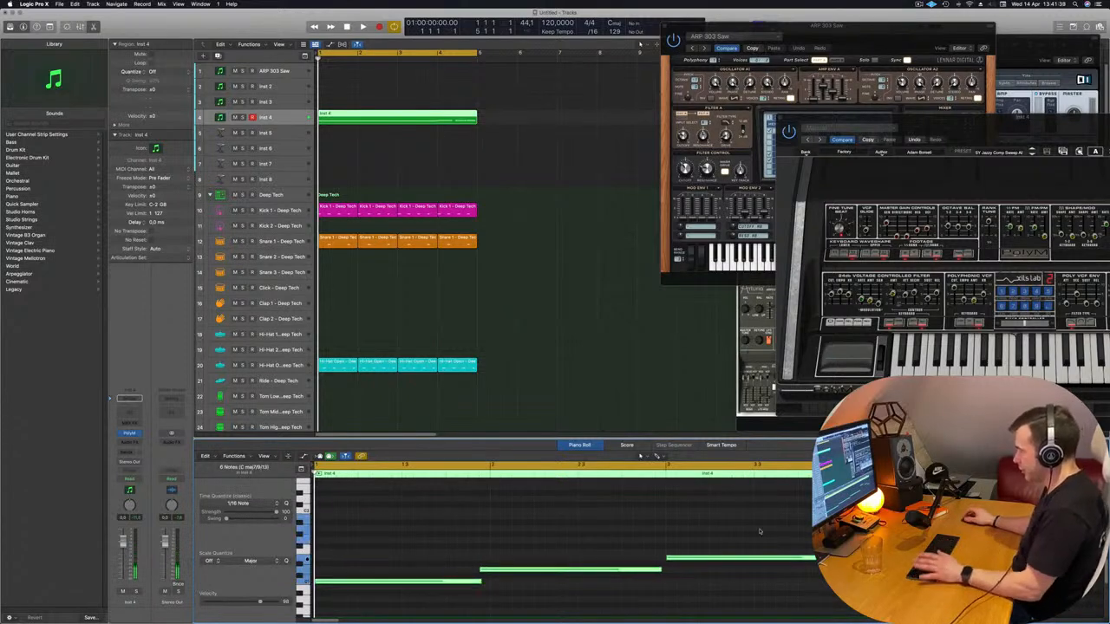
{"action": "left_click", "coordinate": [577, 539]}
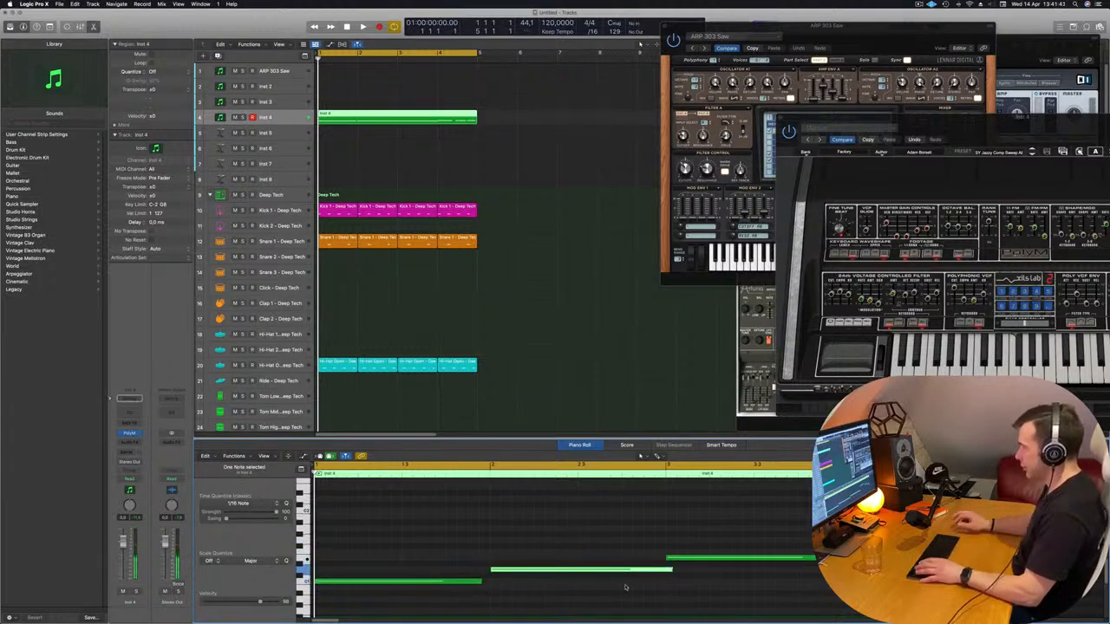
Extend the first note to end at bar 2 and trim the second note to end at bar 3
{"action": "key", "text": "space"}
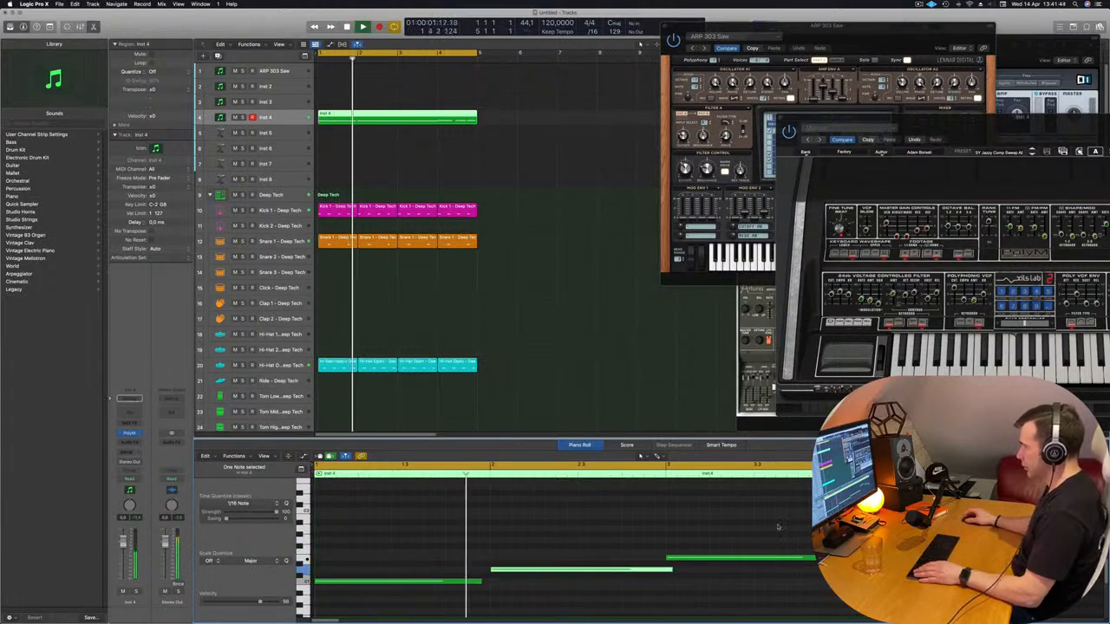
{"action": "left_click_drag", "start_coordinate": [481, 581], "coordinate": [492, 583]}
{"action": "left_click_drag", "start_coordinate": [672, 570], "coordinate": [665, 572]}
{"action": "left_click", "coordinate": [720, 520]}
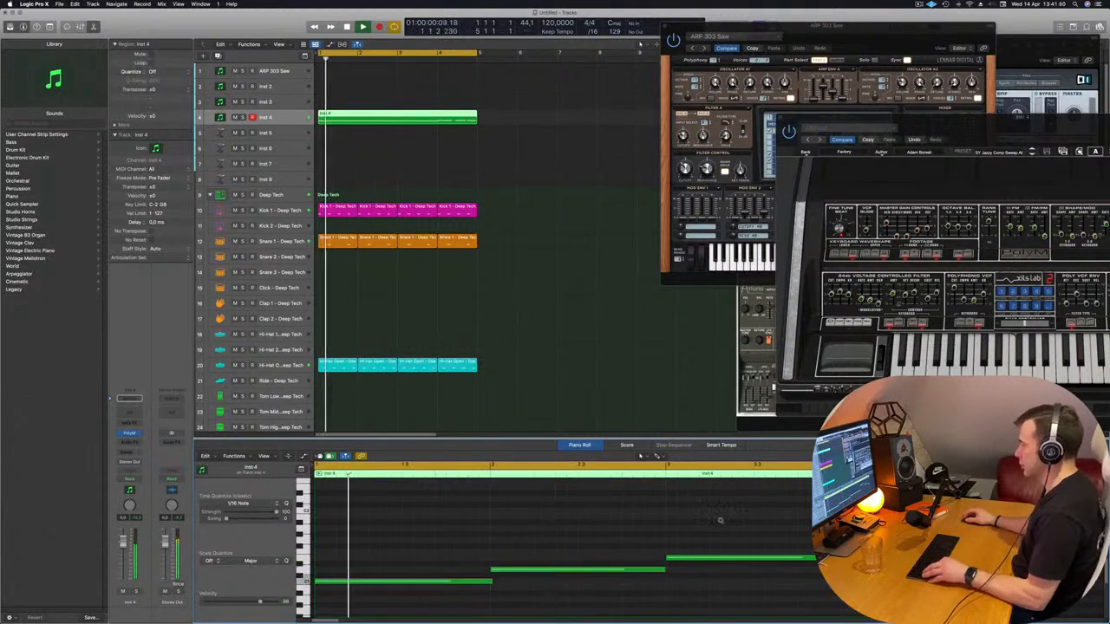
Remove the highest note at bar 4 and shift the two notes after it back to start at bar 4
{"action": "scroll", "coordinate": [719, 520], "scroll_direction": "left", "scroll_amount": 5}
{"action": "scroll", "coordinate": [518, 503], "scroll_direction": "left", "scroll_amount": 1}
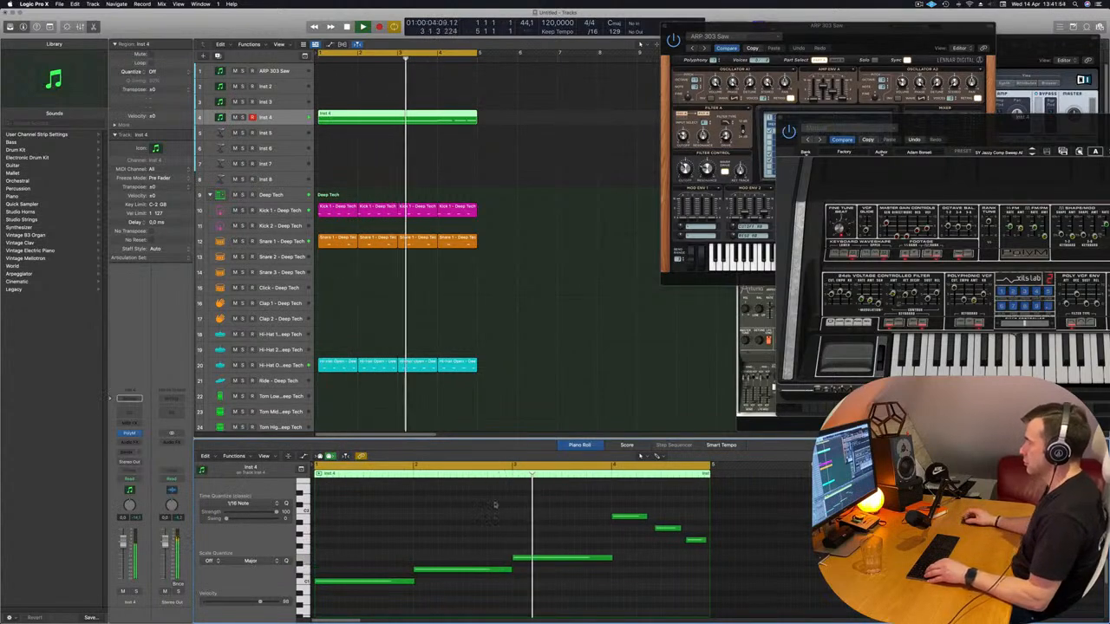
{"action": "scroll", "coordinate": [577, 512], "scroll_direction": "right", "scroll_amount": 1}
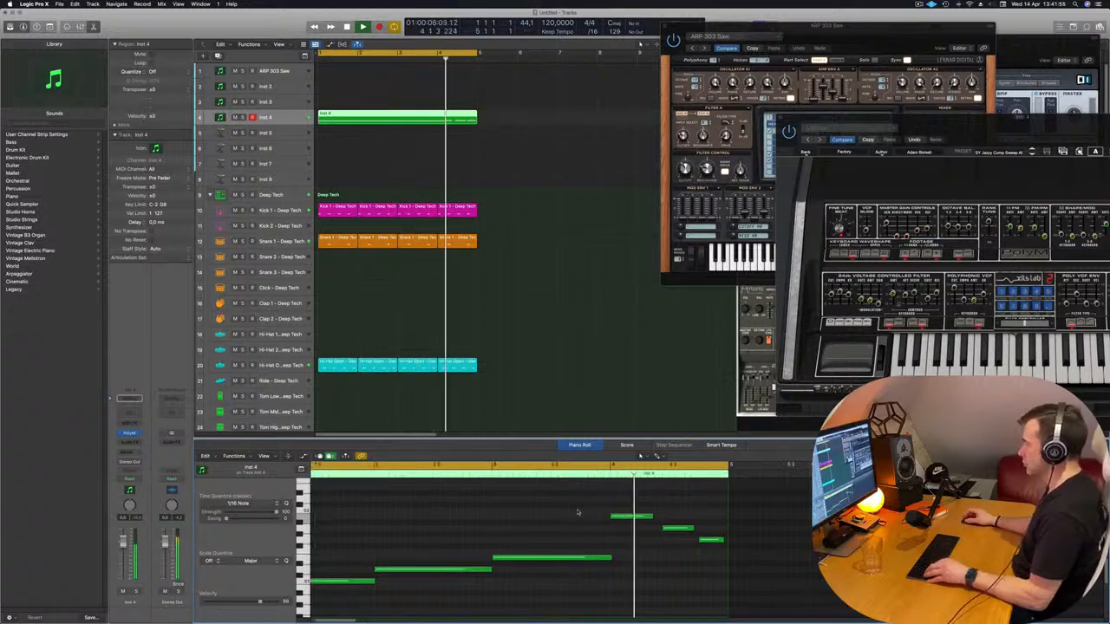
{"action": "scroll", "coordinate": [582, 517], "scroll_direction": "left", "scroll_amount": 2}
{"action": "key", "text": "space"}
{"action": "left_click_drag", "start_coordinate": [656, 501], "coordinate": [651, 530]}
{"action": "key", "text": "space"}
{"action": "scroll", "coordinate": [651, 529], "scroll_direction": "left", "scroll_amount": 1}
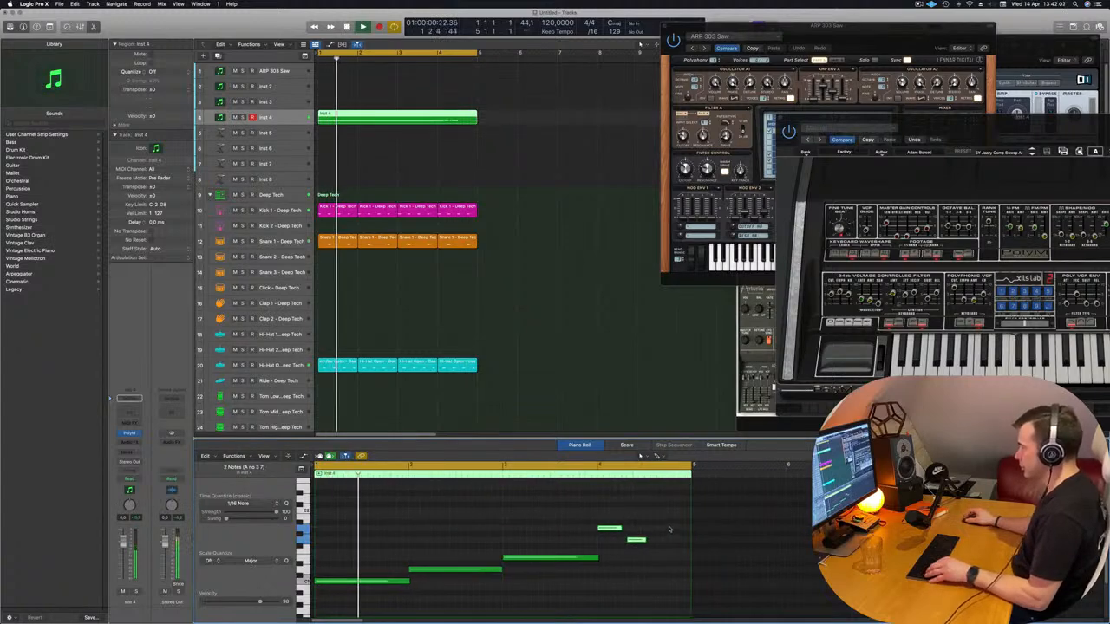
Lengthen the first bar 4 note to half a bar and make the last note fill the second half
{"action": "left_click", "coordinate": [639, 540]}
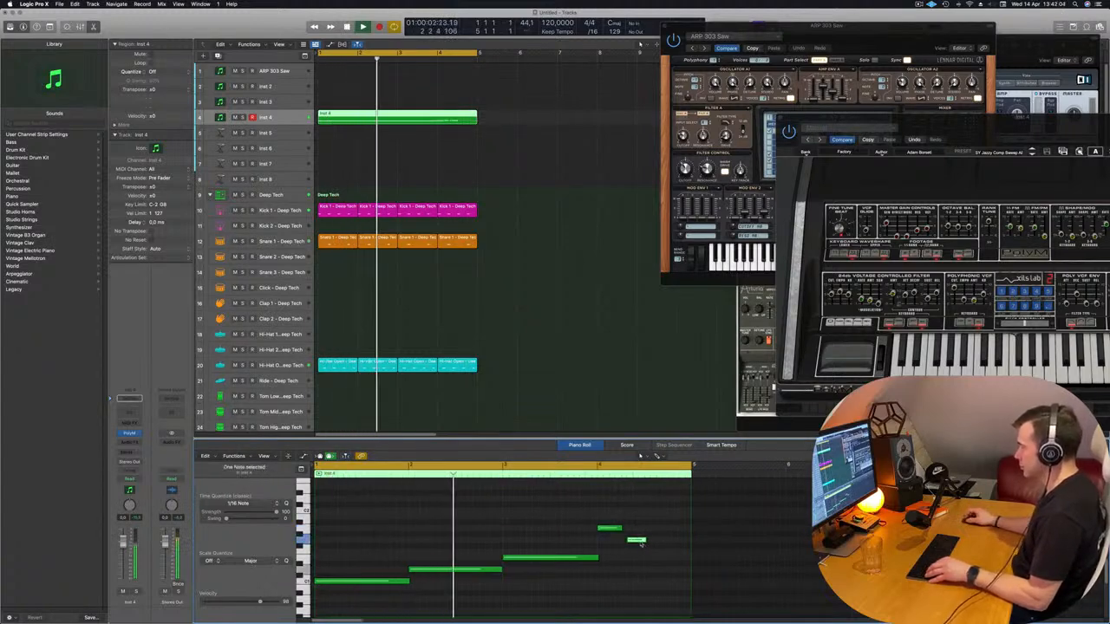
{"action": "key", "text": "alt+Left"}
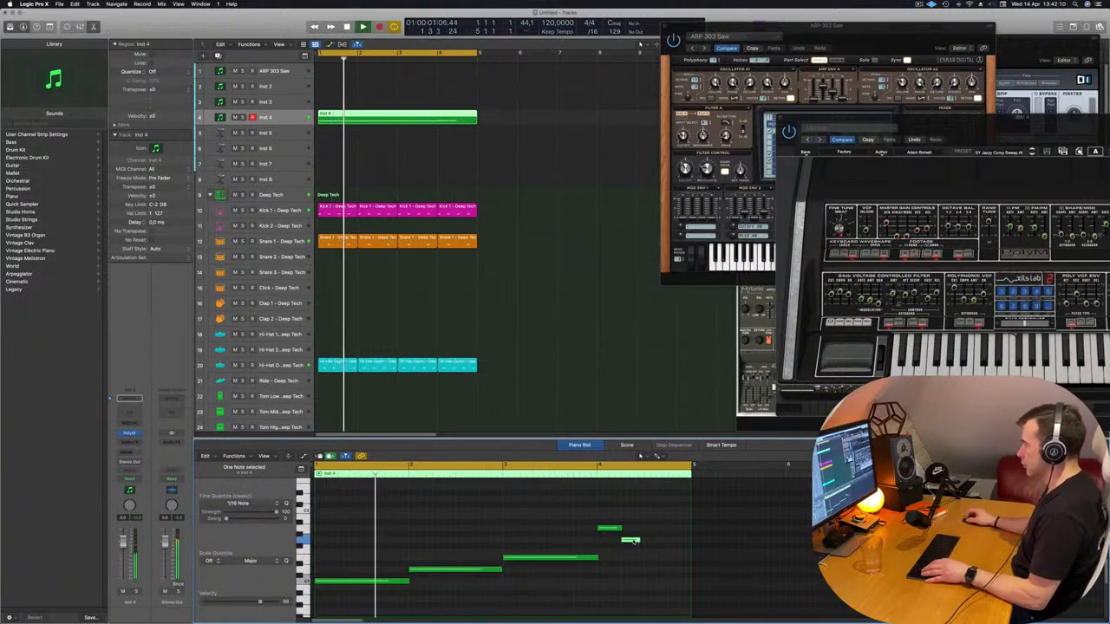
{"action": "left_click_drag", "start_coordinate": [631, 540], "coordinate": [683, 542]}
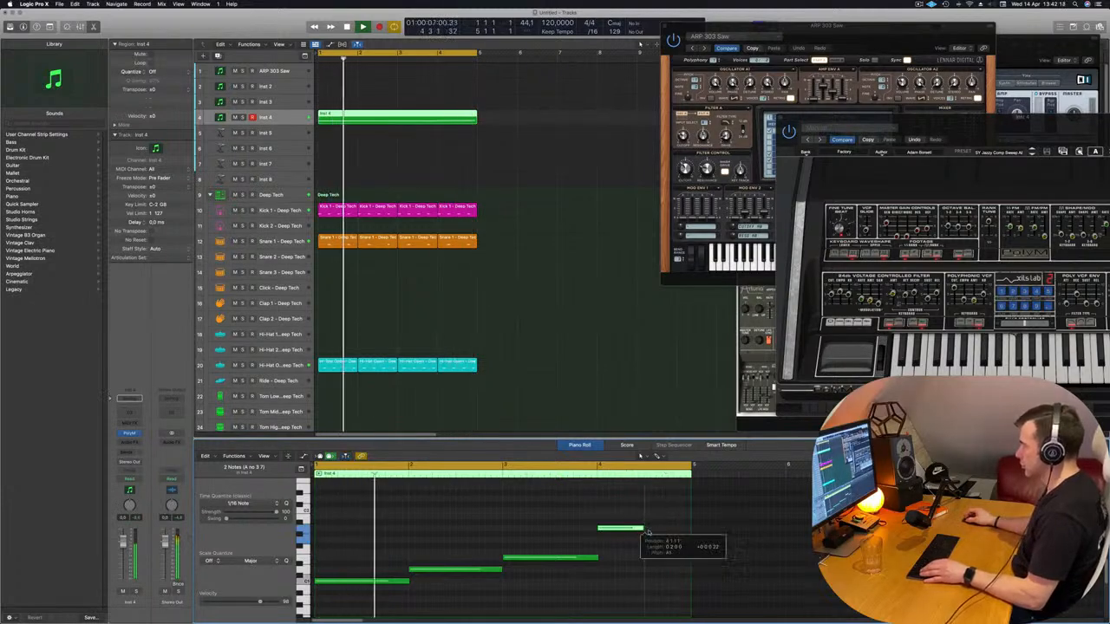
{"action": "left_click", "coordinate": [674, 540]}
{"action": "left_click_drag", "start_coordinate": [683, 540], "coordinate": [691, 541]}
{"action": "key", "text": "super+Left"}
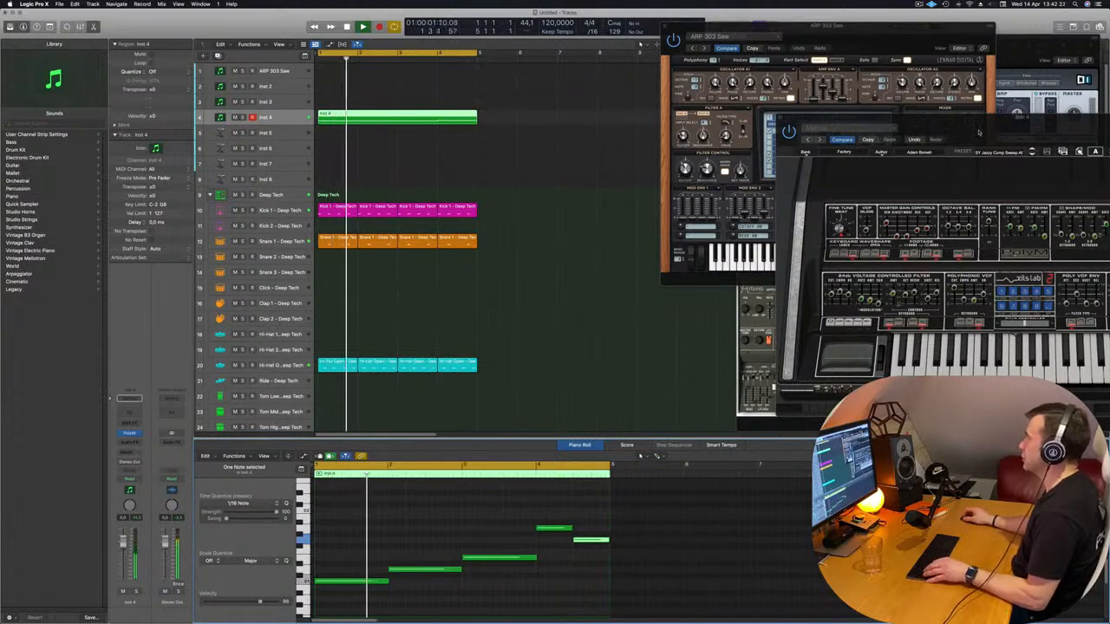
Bring the PolyM window back over the tracks and listen to the edited loop with the current preset
{"action": "left_click_drag", "start_coordinate": [974, 129], "coordinate": [532, 120]}
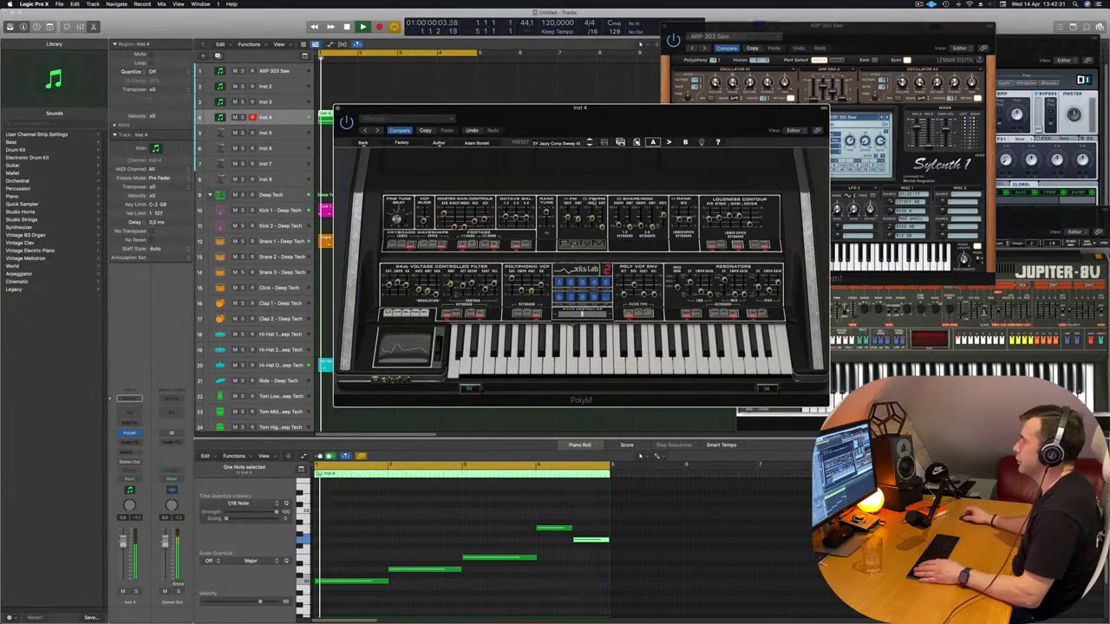
{"action": "key", "text": "space"}
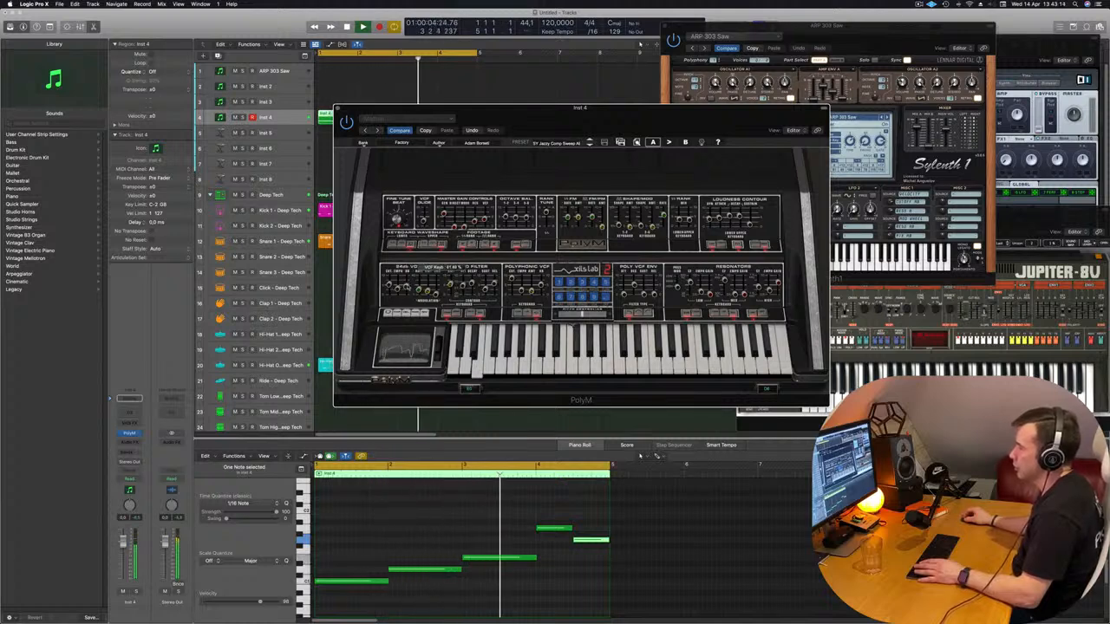
{"action": "key", "text": "Return"}
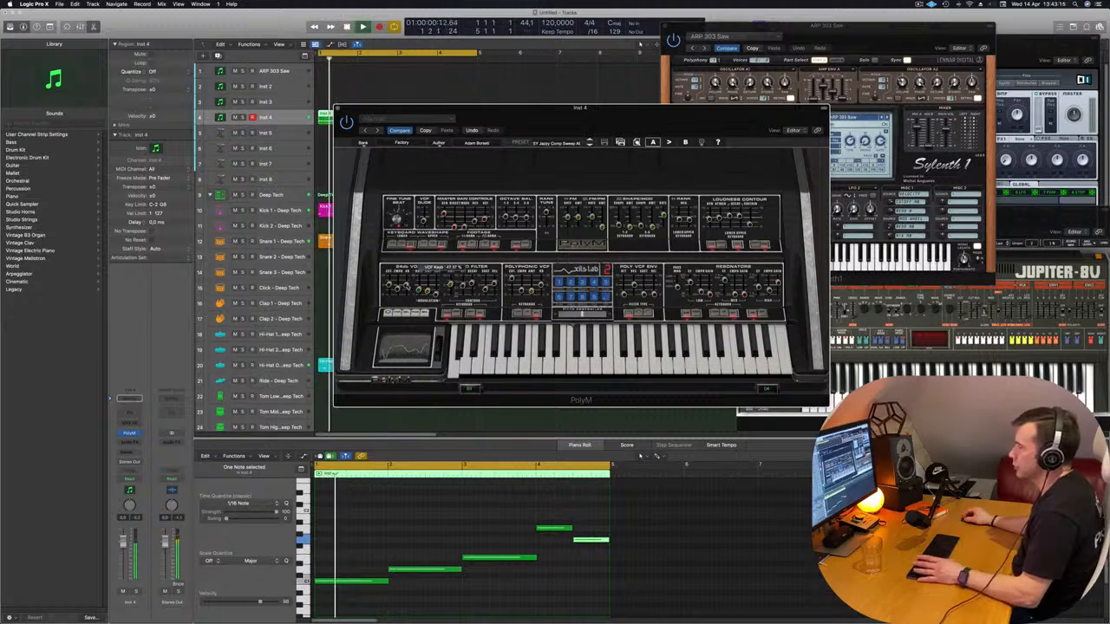
{"action": "key", "text": "Return"}
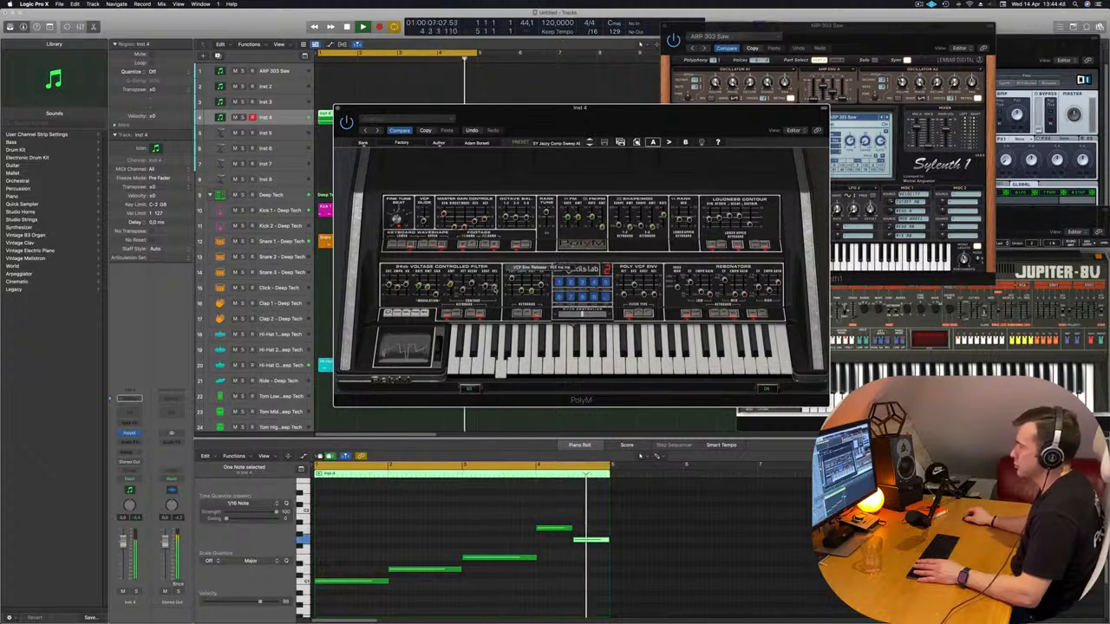
Step forward through the PolyM presets, past Phase Comp 1, while the loop plays
{"action": "left_click_drag", "start_coordinate": [640, 109], "coordinate": [754, 65]}
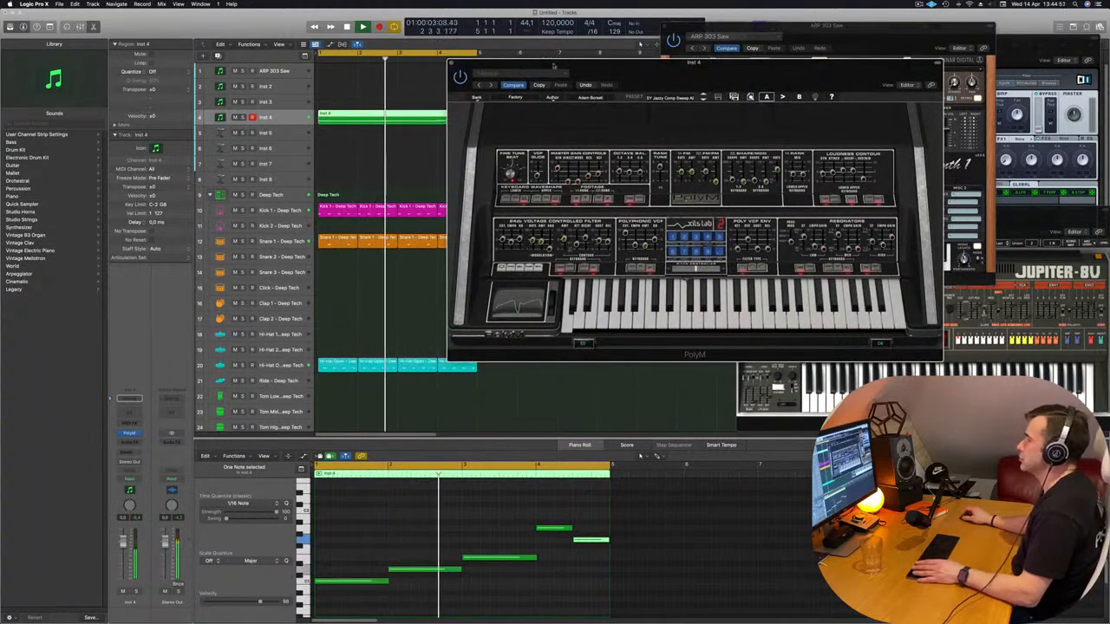
{"action": "left_click_drag", "start_coordinate": [656, 73], "coordinate": [627, 69]}
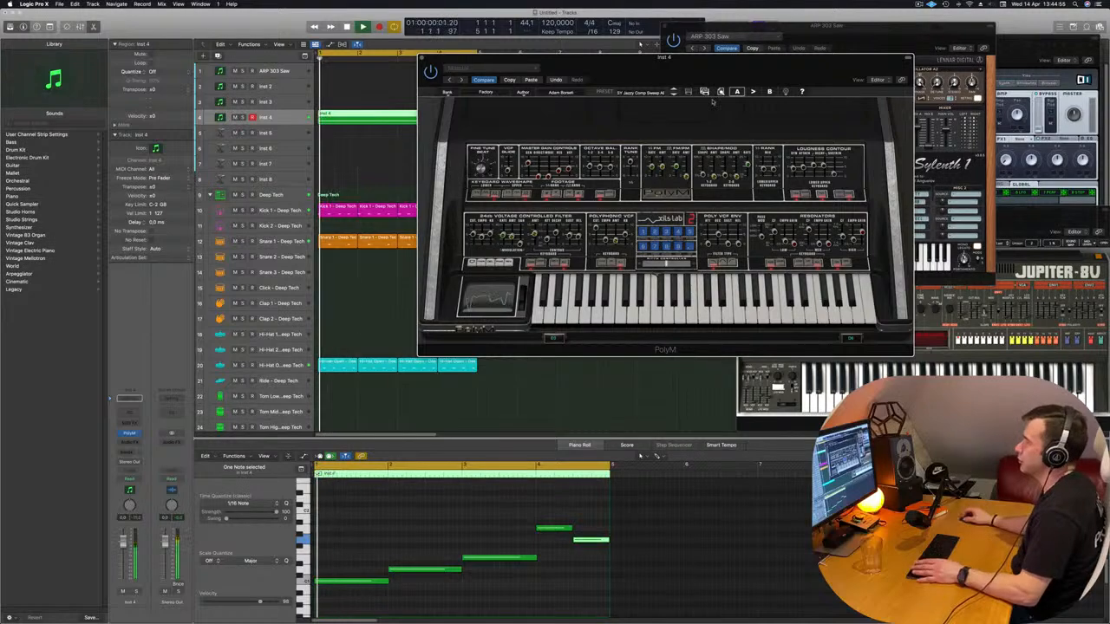
{"action": "left_click", "coordinate": [672, 94]}
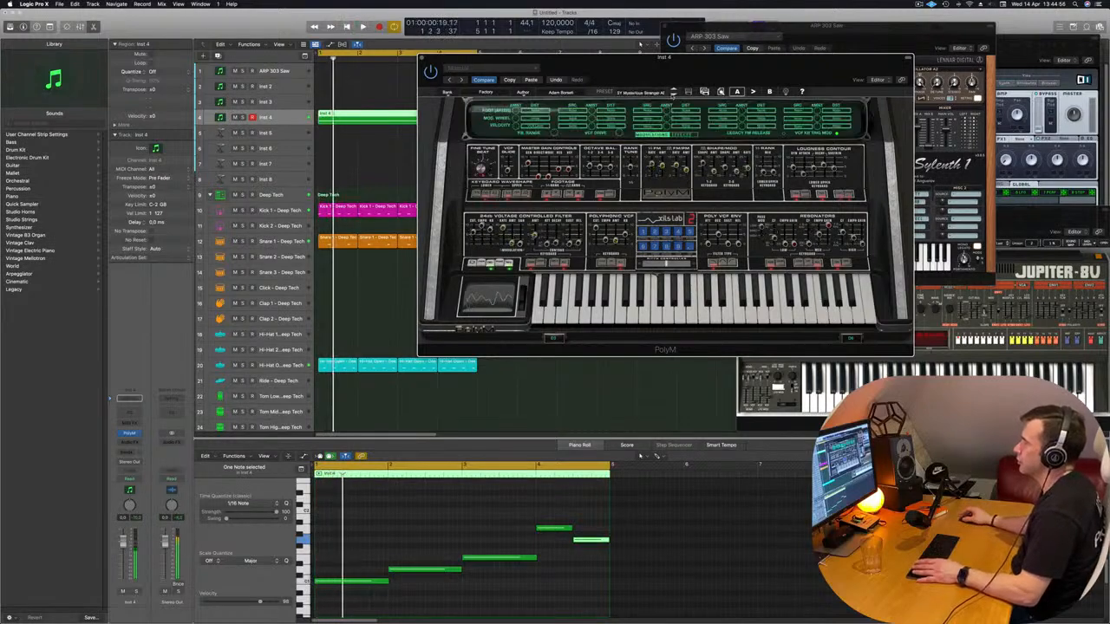
{"action": "left_click_drag", "start_coordinate": [718, 73], "coordinate": [619, 103]}
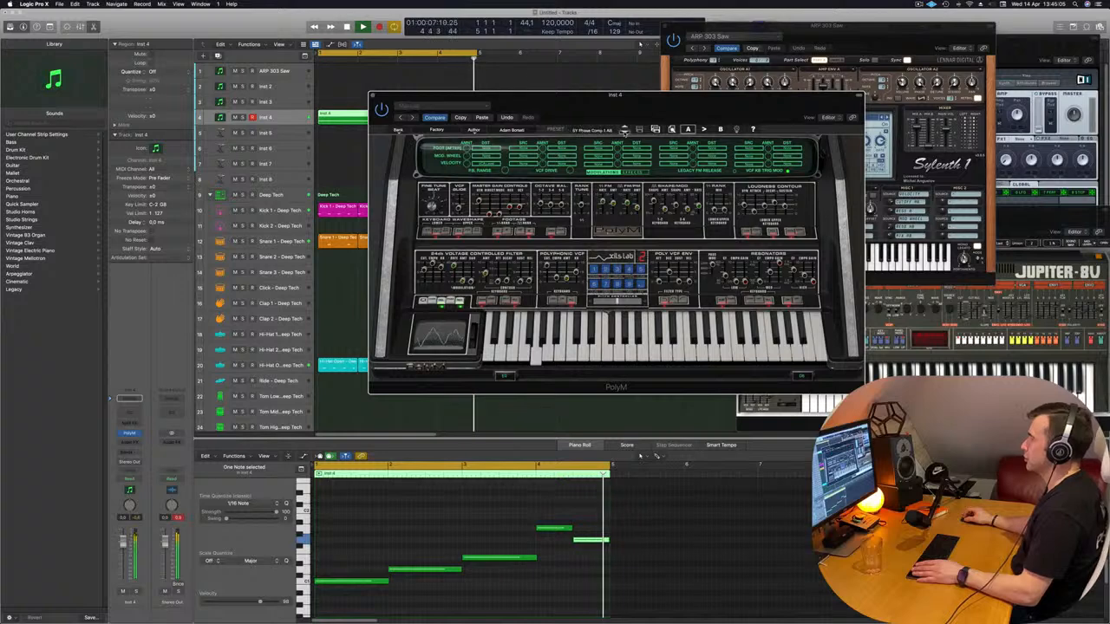
{"action": "left_click", "coordinate": [624, 131]}
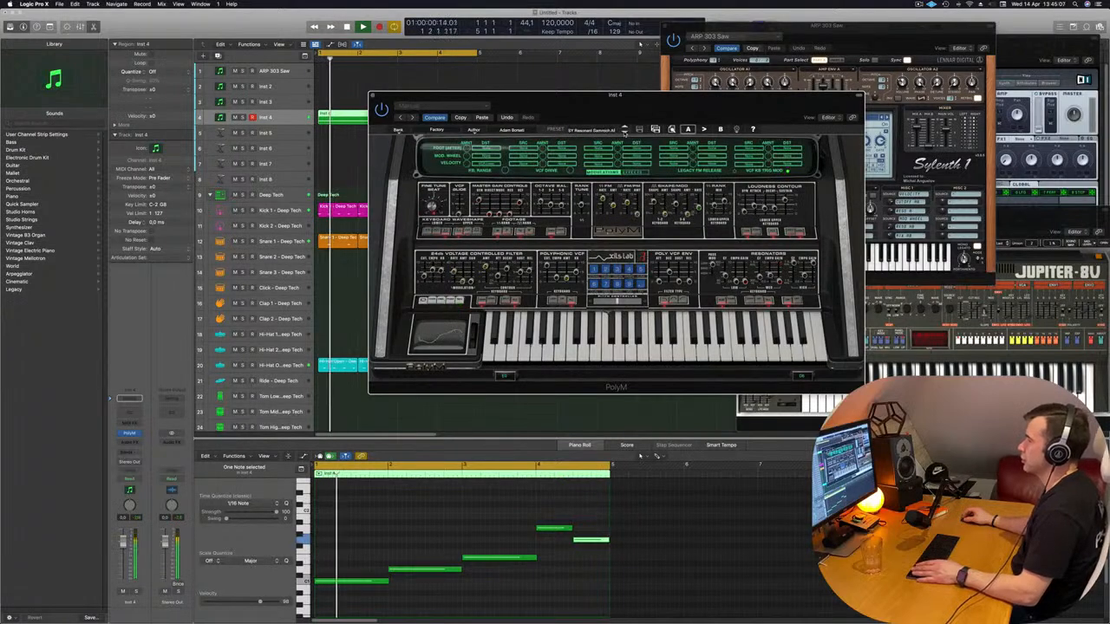
{"action": "left_click", "coordinate": [624, 132]}
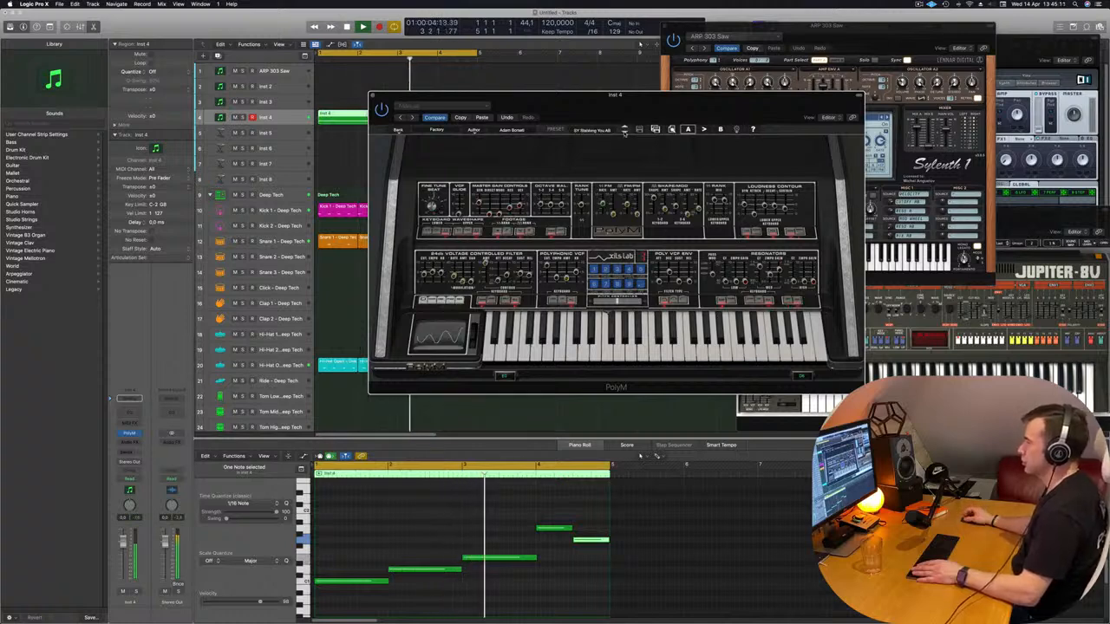
{"action": "key", "text": "space"}
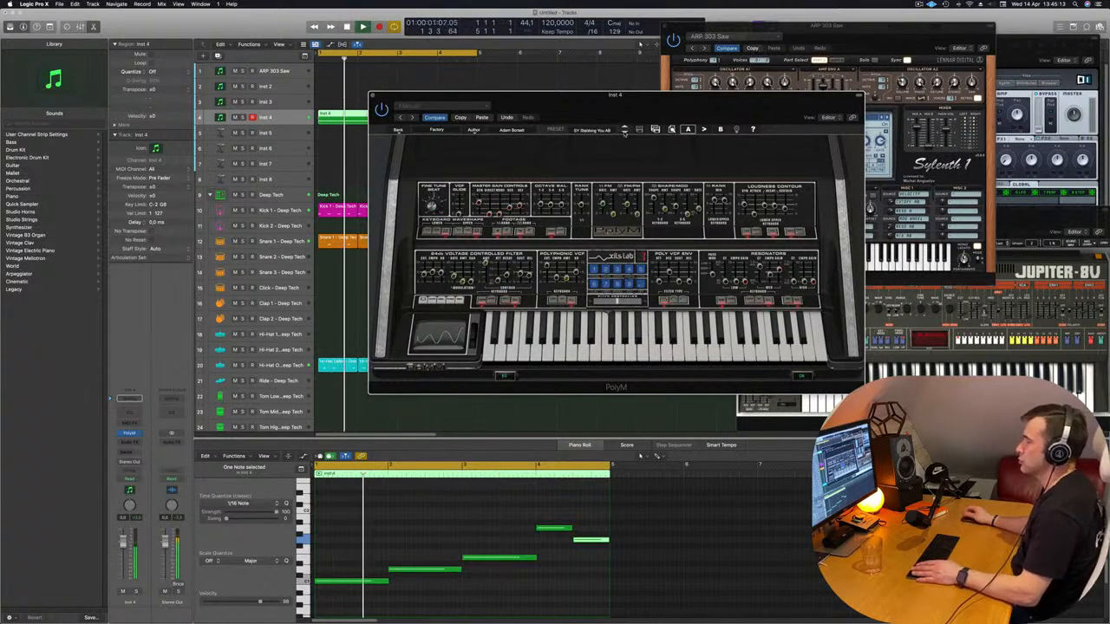
Audition further PolyM presets over the playing loop, including VC Red Army Choir AB, and continue to VC Male Choir AB
{"action": "left_click", "coordinate": [624, 131]}
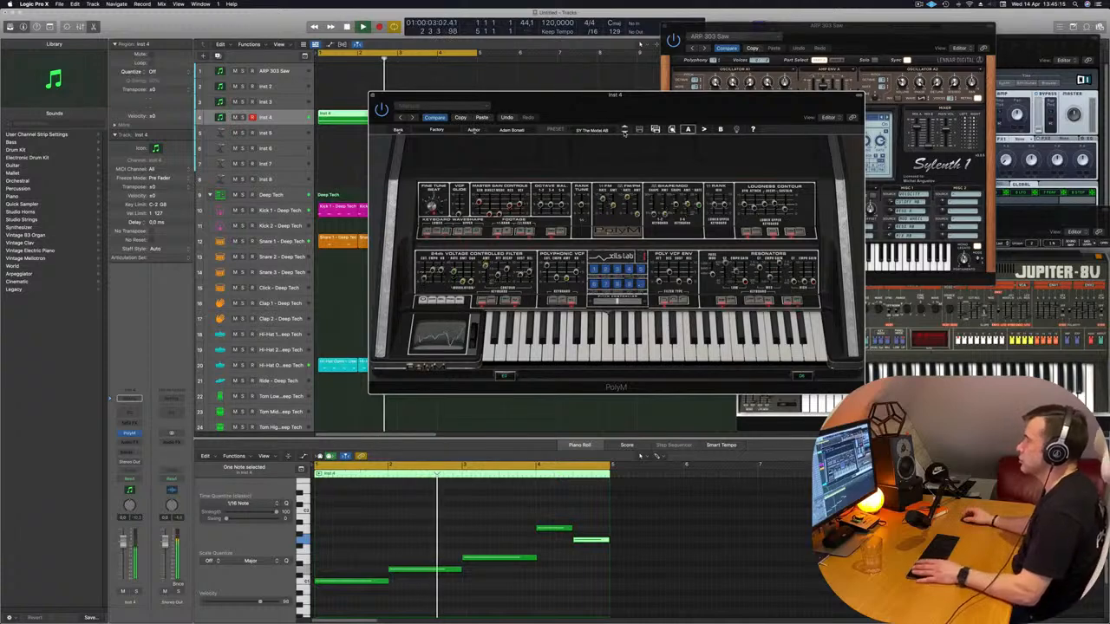
{"action": "left_click", "coordinate": [624, 132]}
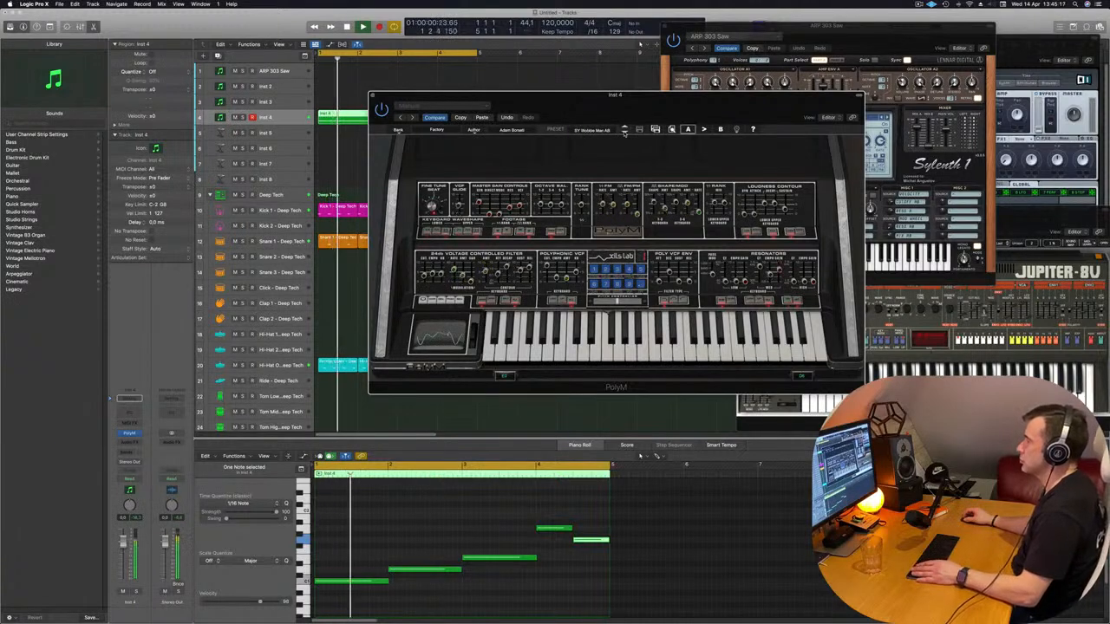
{"action": "left_click", "coordinate": [624, 131]}
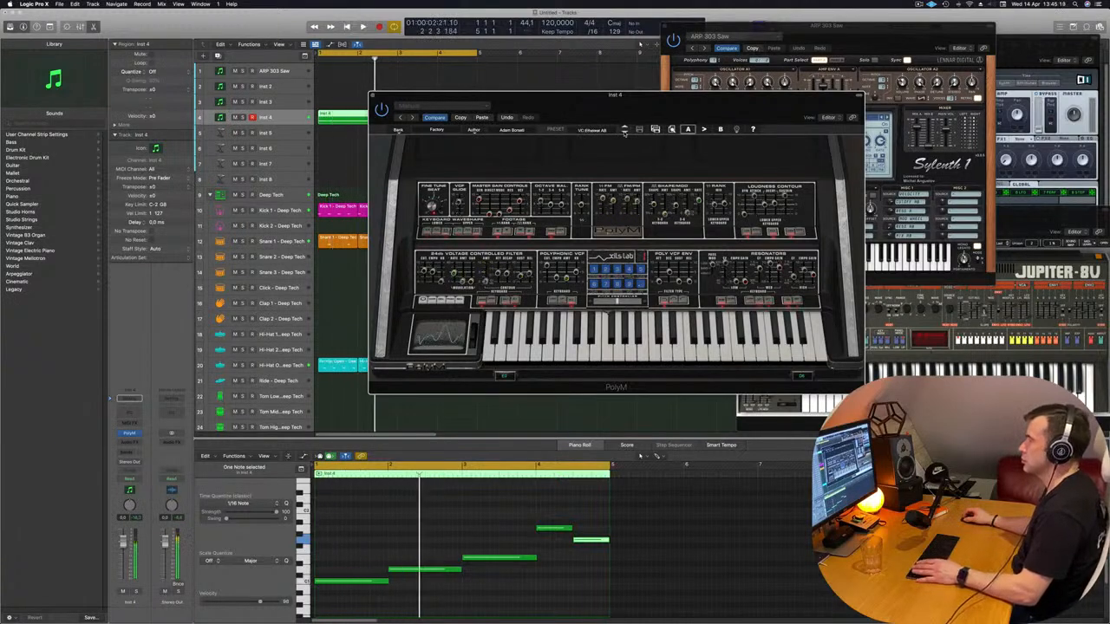
{"action": "left_click", "coordinate": [624, 131]}
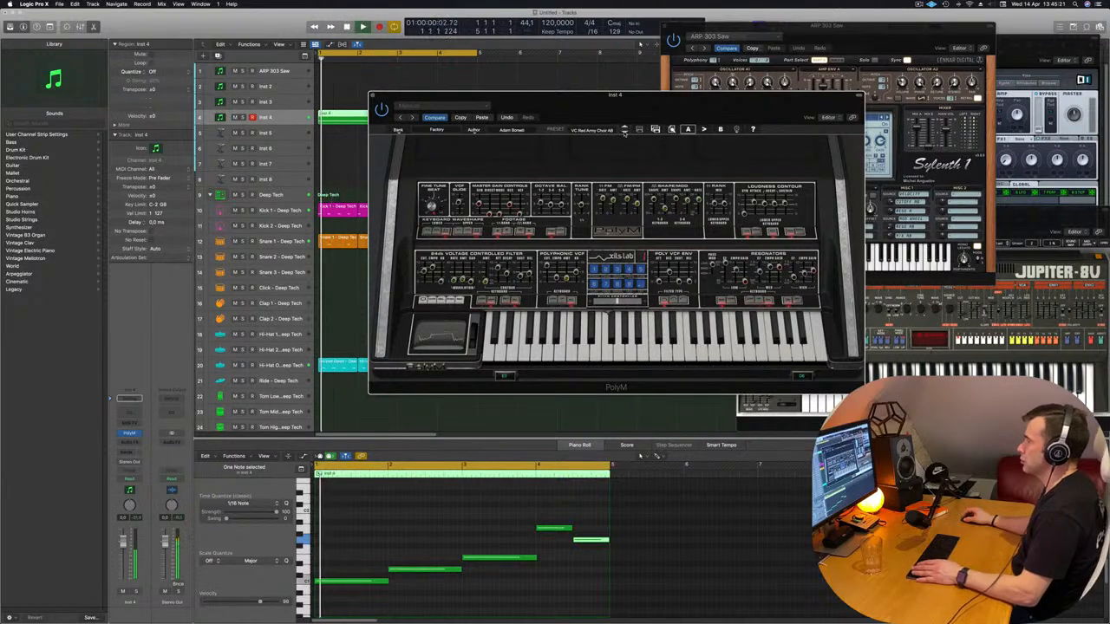
{"action": "left_click", "coordinate": [625, 130]}
{"action": "left_click", "coordinate": [624, 131]}
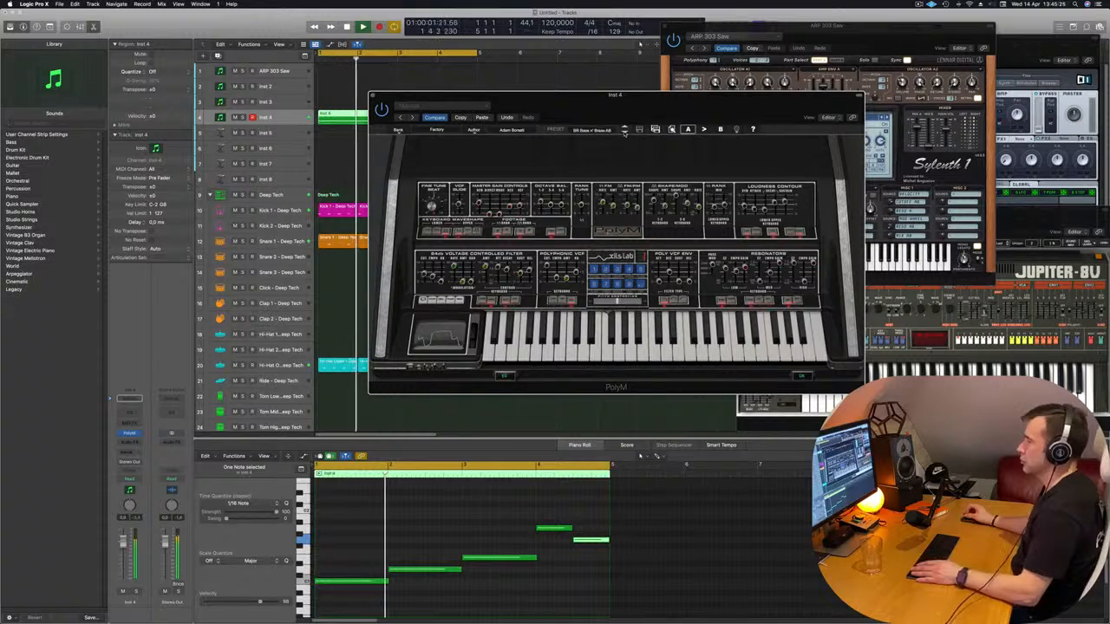
{"action": "left_click", "coordinate": [624, 131]}
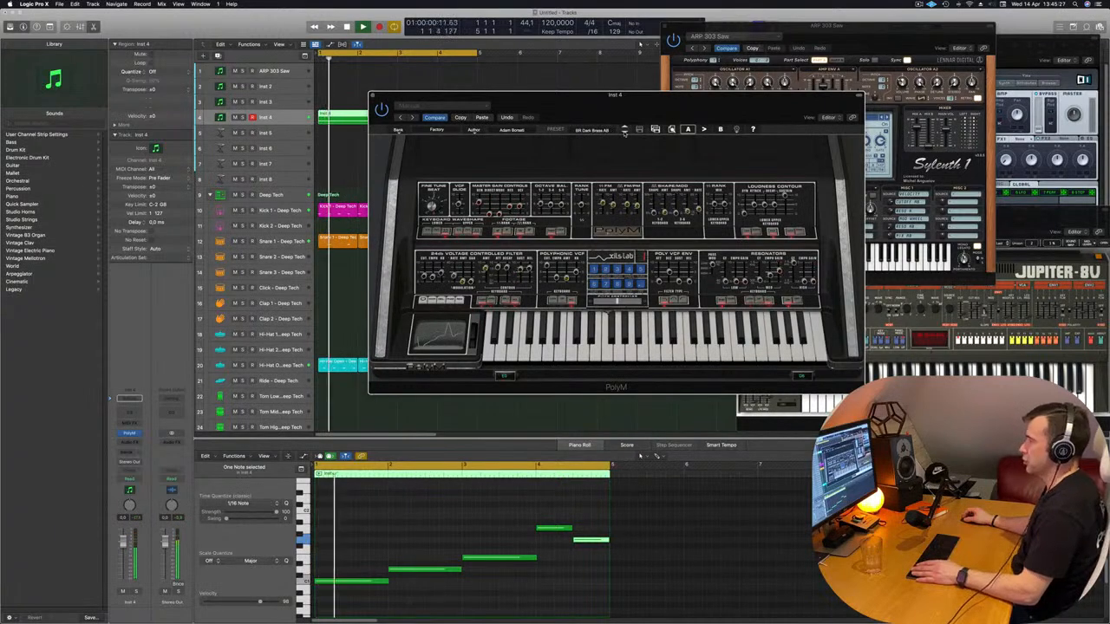
{"action": "left_click", "coordinate": [624, 131]}
{"action": "left_click", "coordinate": [624, 131]}
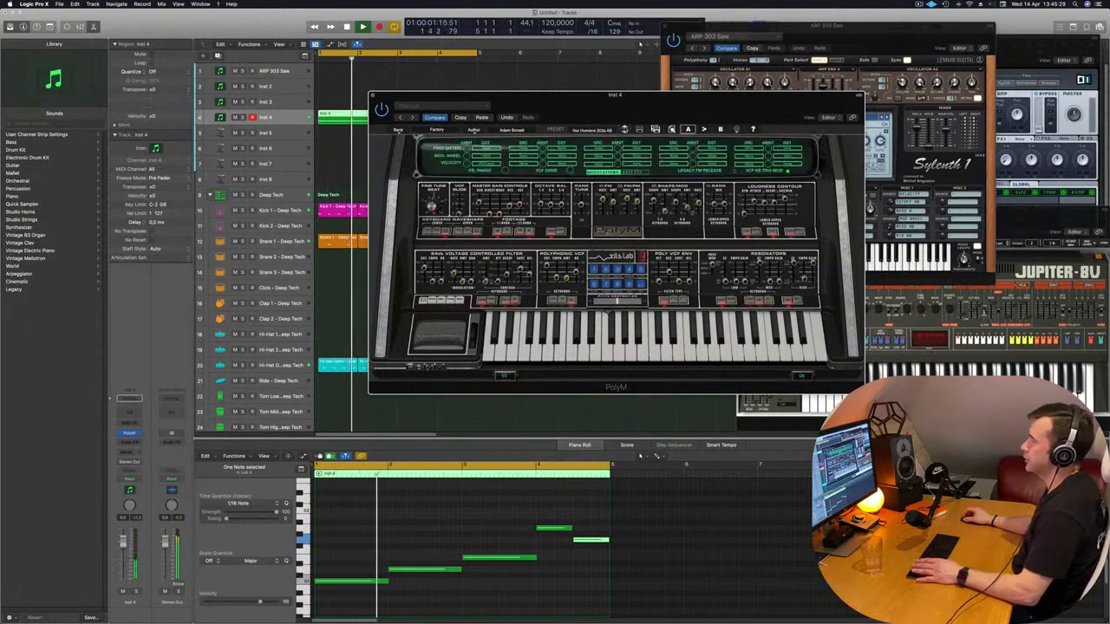
{"action": "left_click", "coordinate": [624, 131]}
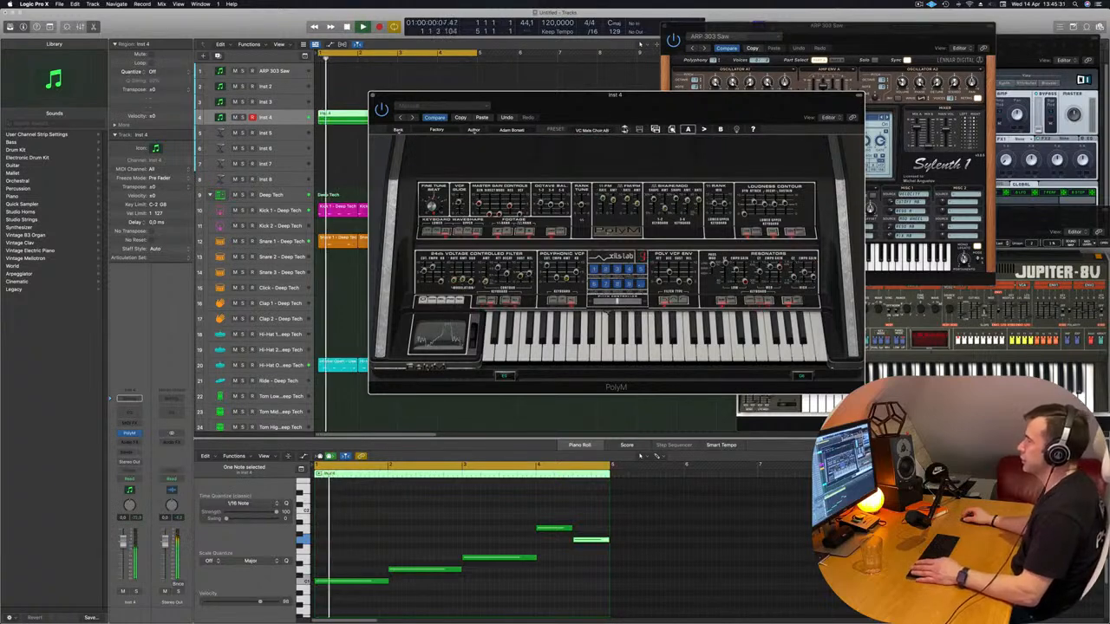
Return PolyM to the SY Stabbing You AB preset while the loop keeps playing
{"action": "left_click", "coordinate": [624, 130]}
{"action": "left_click", "coordinate": [625, 130]}
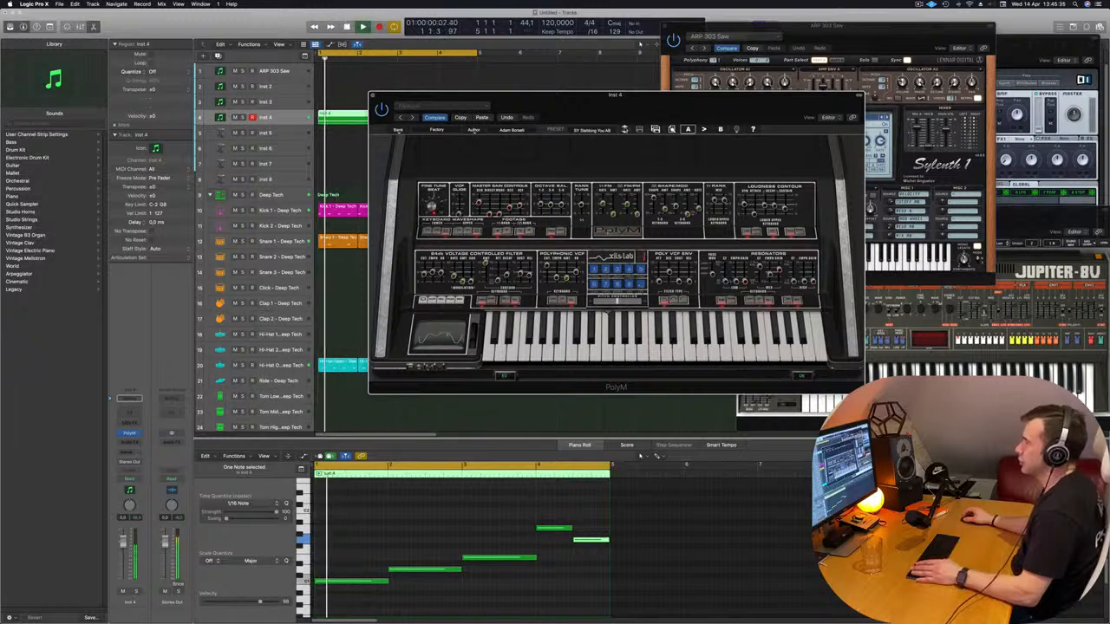
{"action": "left_click", "coordinate": [624, 130]}
Shift the PolyM window off the tracks and insert a stereo Compressor on the Inst 4 channel
{"action": "left_click_drag", "start_coordinate": [639, 96], "coordinate": [790, 68]}
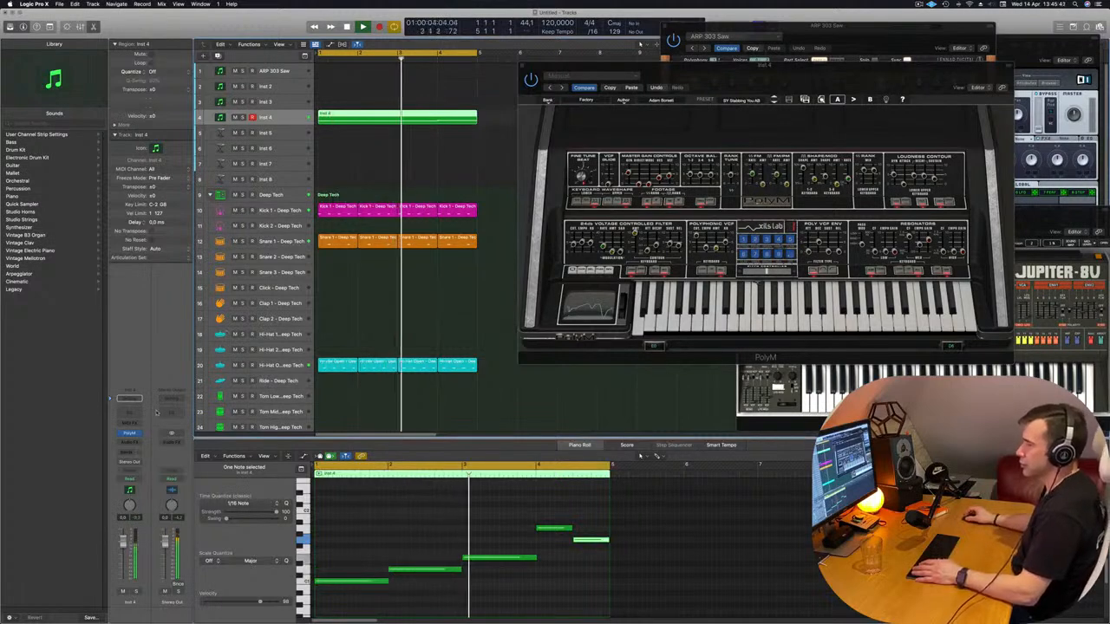
{"action": "left_click", "coordinate": [130, 442]}
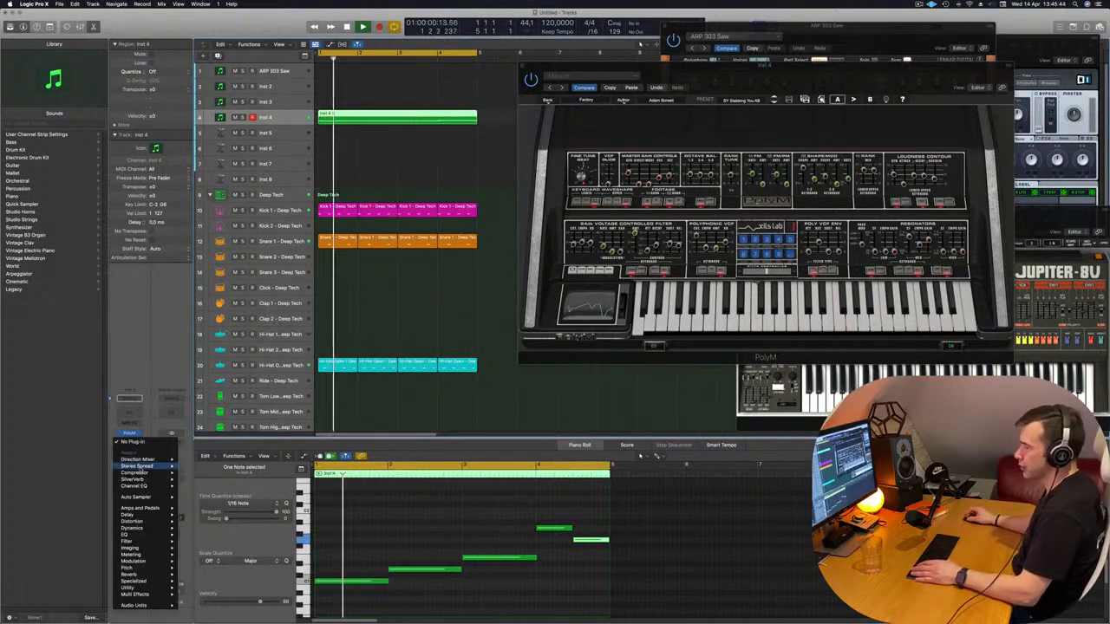
{"action": "left_click", "coordinate": [192, 472]}
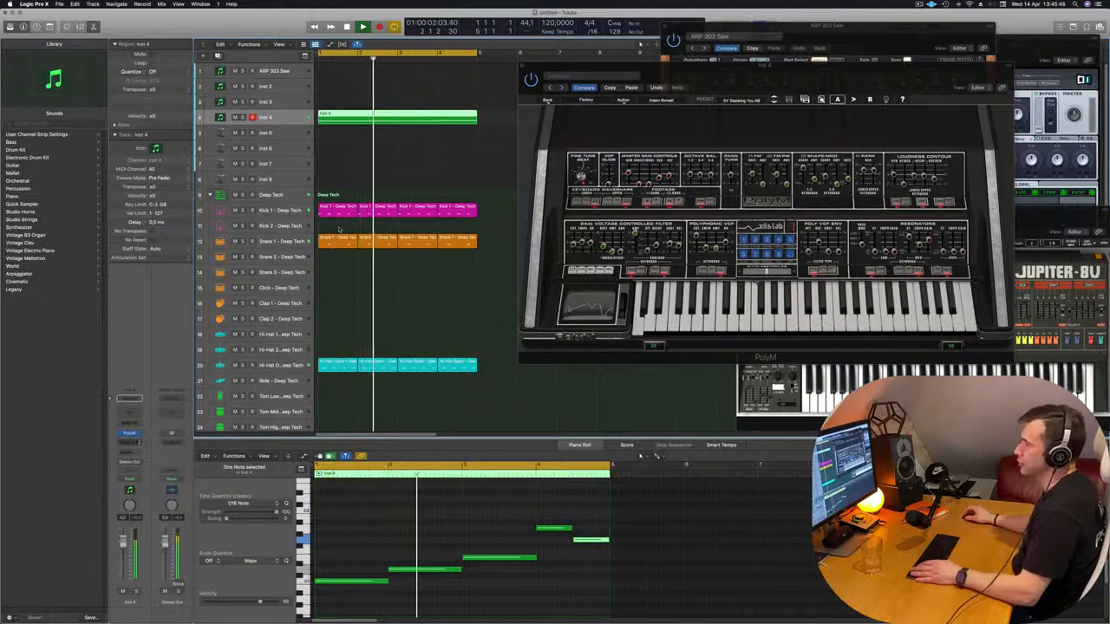
Side-chain the Inst 4 Compressor to Kick 1 - Deep Tech (Inst 9) with a 4.1:1 ratio, and close the plug-in window
{"action": "left_click", "coordinate": [686, 116]}
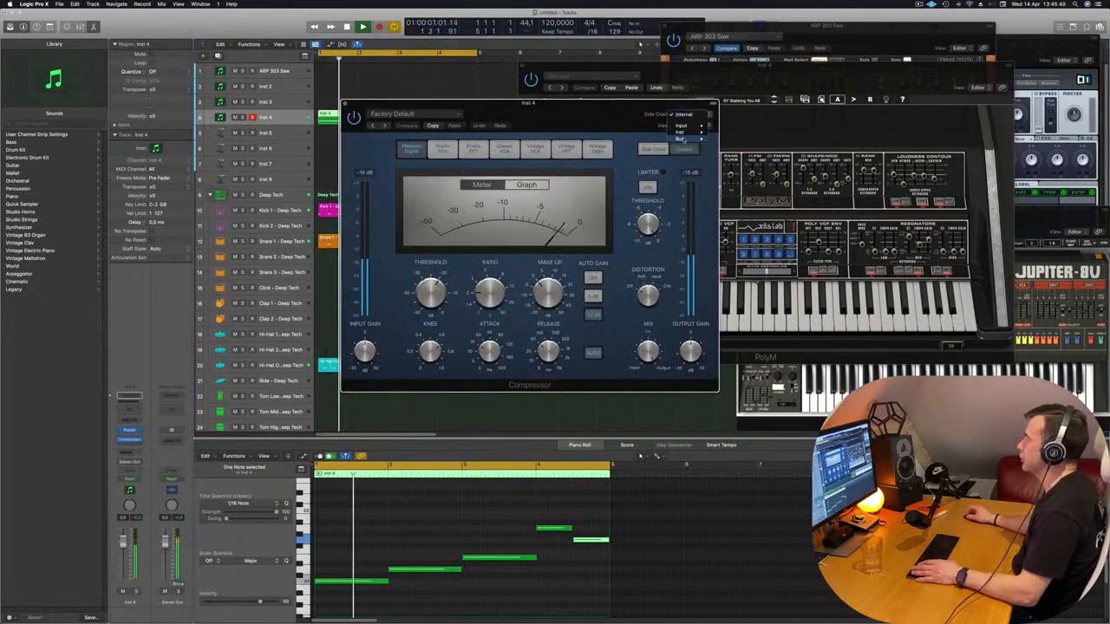
{"action": "mouse_move", "coordinate": [688, 132]}
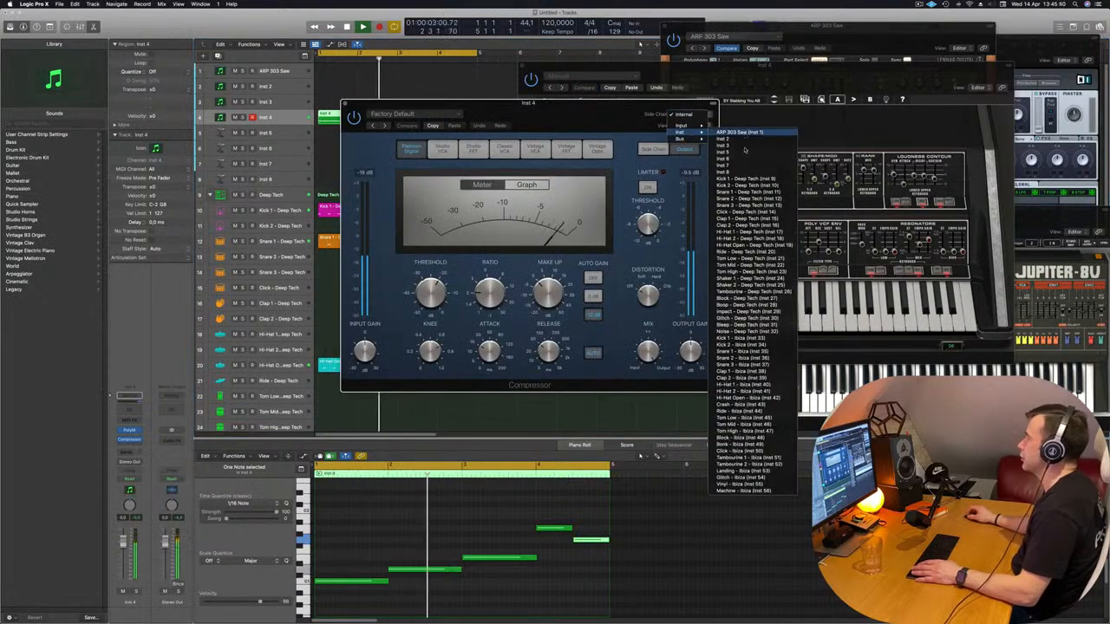
{"action": "left_click", "coordinate": [747, 180]}
{"action": "left_click_drag", "start_coordinate": [604, 123], "coordinate": [626, 121]}
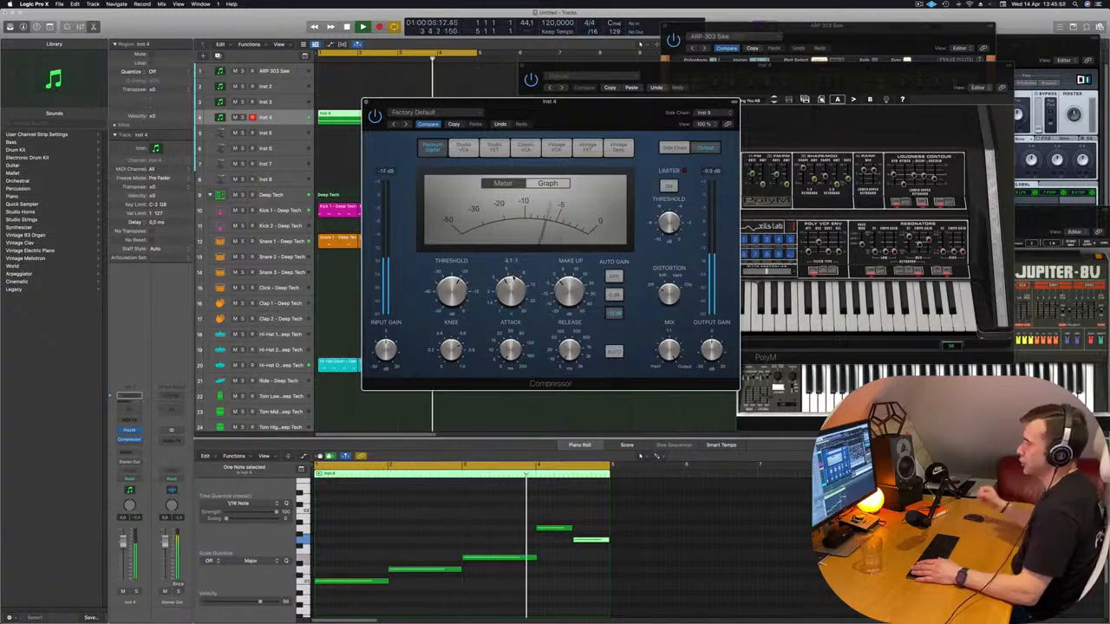
{"action": "left_click_drag", "start_coordinate": [366, 102], "coordinate": [375, 101]}
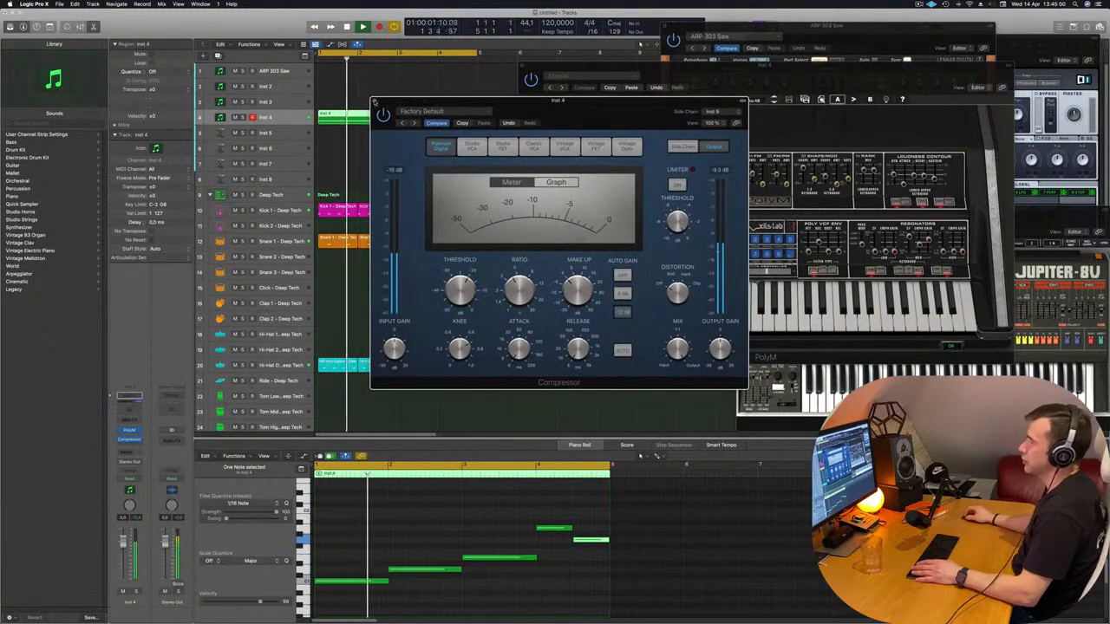
{"action": "left_click", "coordinate": [375, 102]}
In the Channel EQ of Kick 1 - Deep Tech, turn off the low cut and boost the low shelf by 11.1 dB at 93 Hz
{"action": "left_click", "coordinate": [275, 242]}
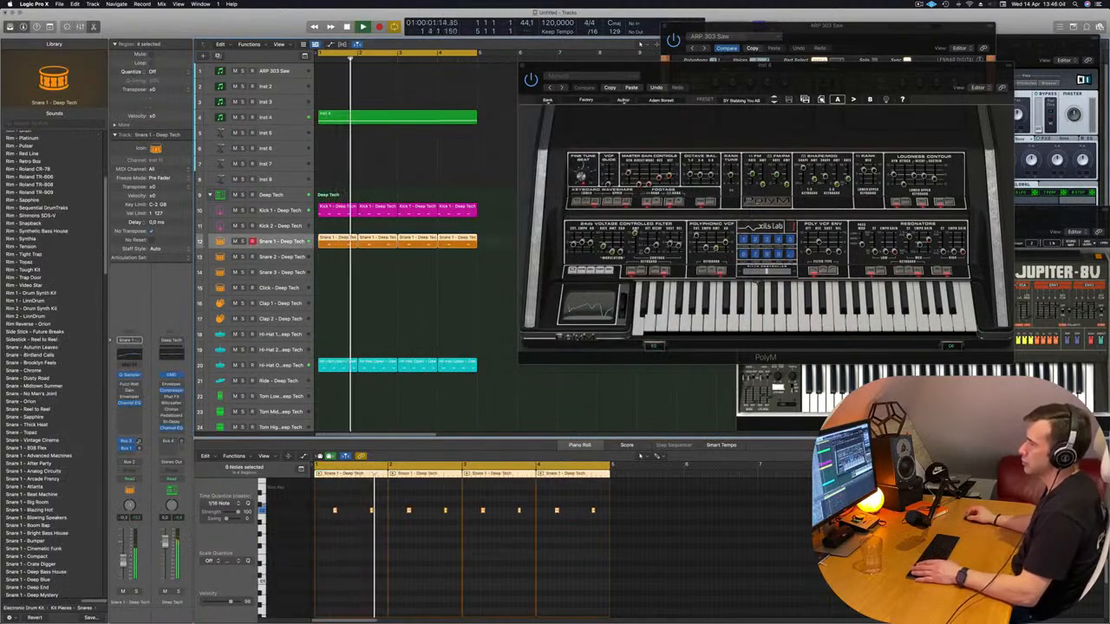
{"action": "key", "text": "Up"}
{"action": "key", "text": "Up"}
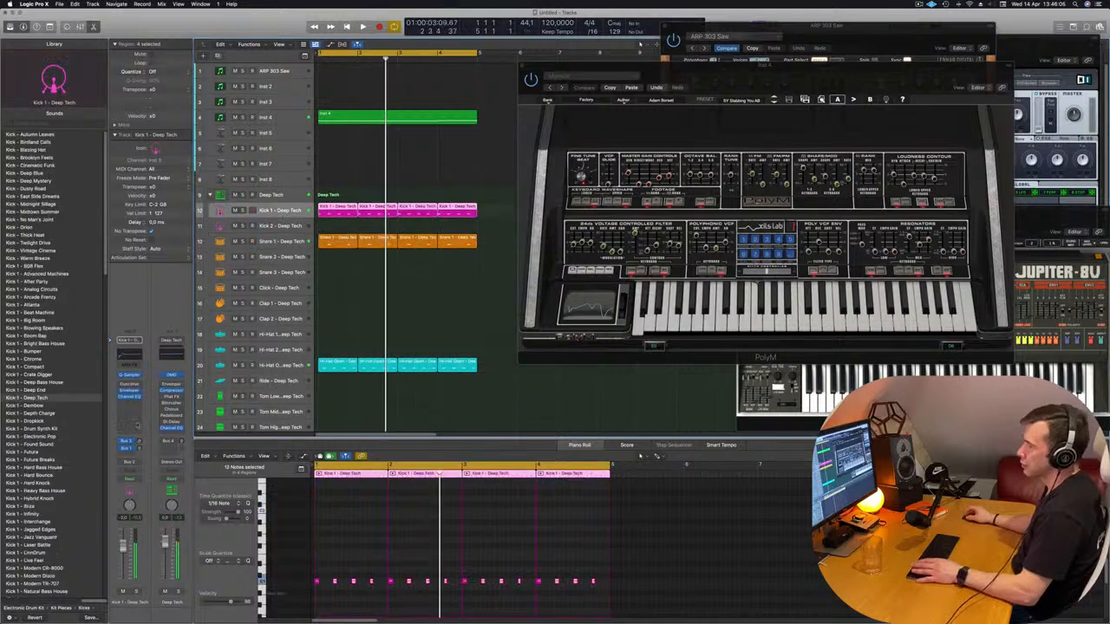
{"action": "key", "text": "space"}
{"action": "key", "text": "space"}
{"action": "left_click", "coordinate": [129, 396]}
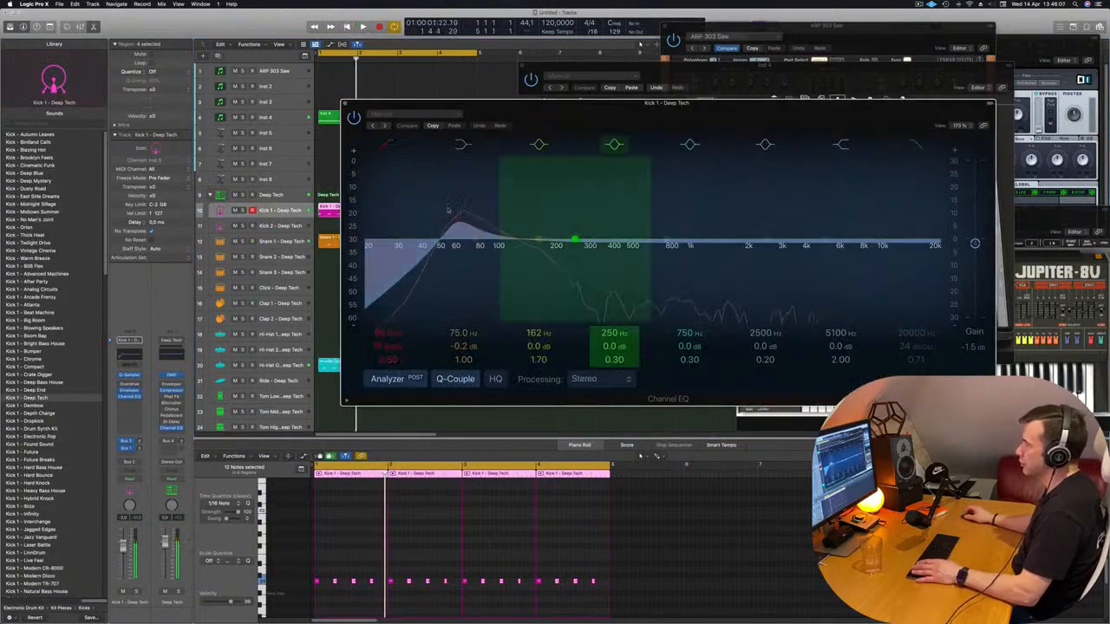
{"action": "left_click", "coordinate": [387, 144]}
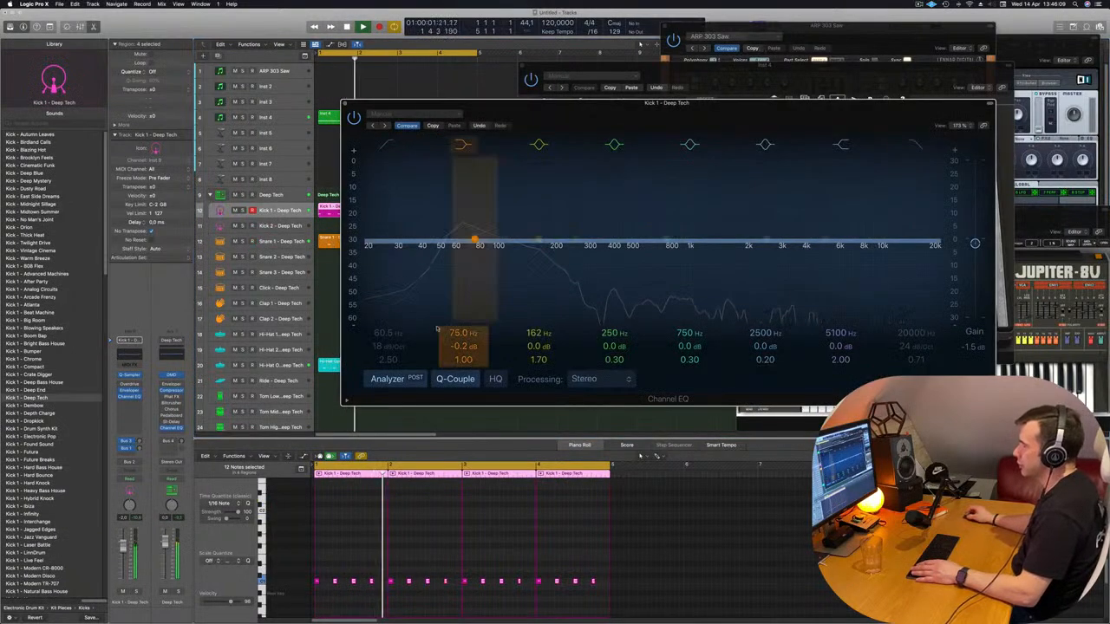
{"action": "mouse_move", "coordinate": [460, 355]}
{"action": "left_mouse_down"}
{"action": "mouse_move", "coordinate": [456, 329]}
{"action": "mouse_move", "coordinate": [459, 348]}
{"action": "left_mouse_up"}
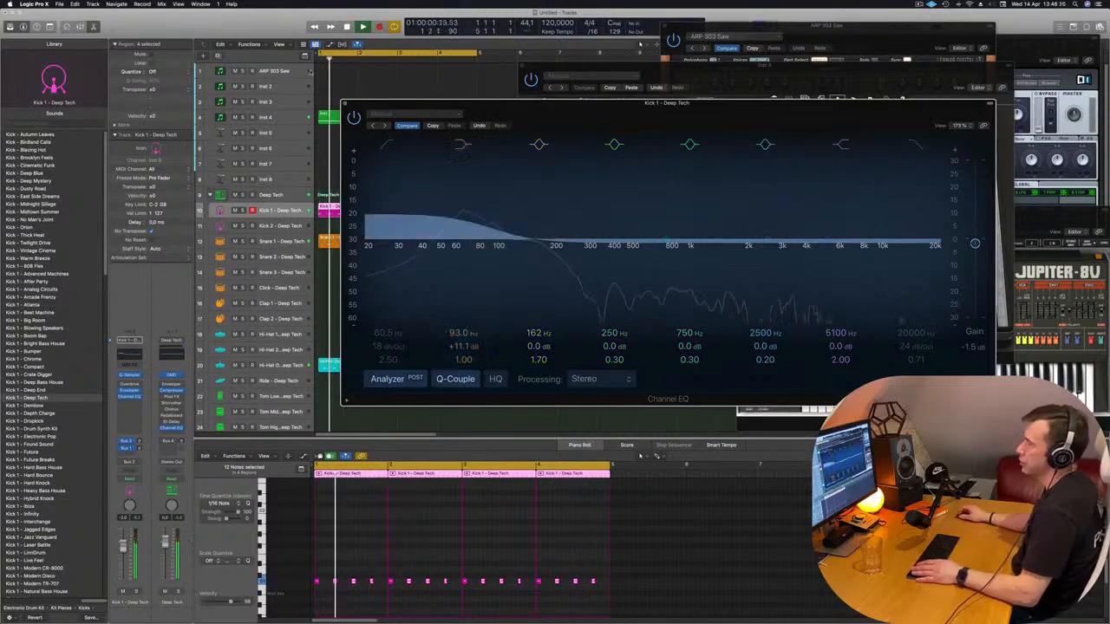
{"action": "left_click", "coordinate": [345, 103]}
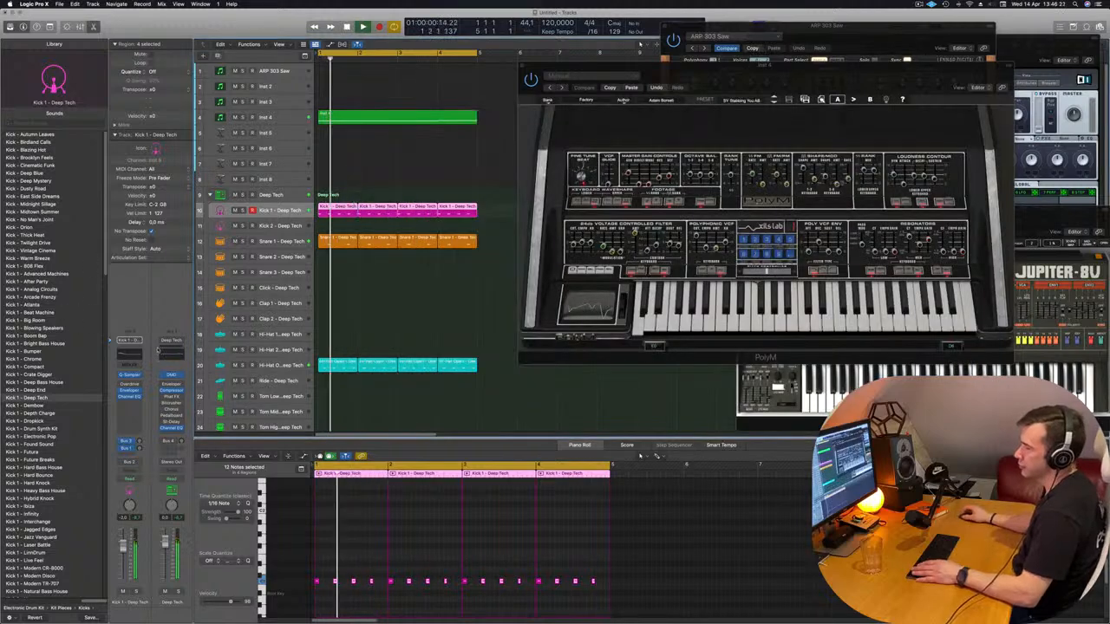
Insert a stereo Compressor after the Channel EQ on the Kick 1 - Deep Tech channel
{"action": "left_click", "coordinate": [129, 402]}
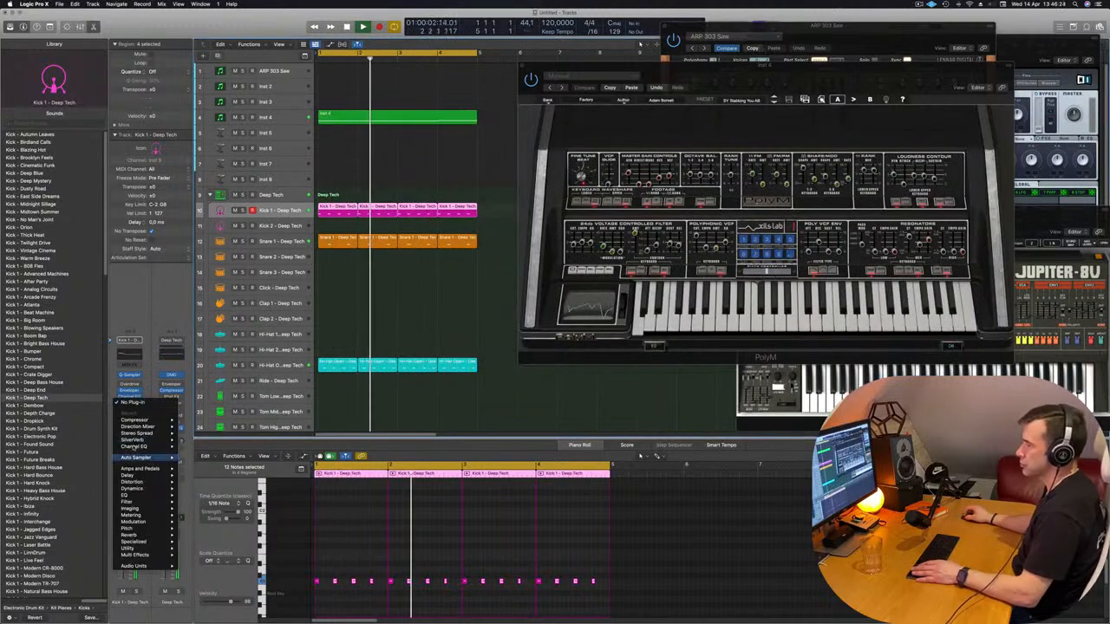
{"action": "left_click", "coordinate": [136, 404]}
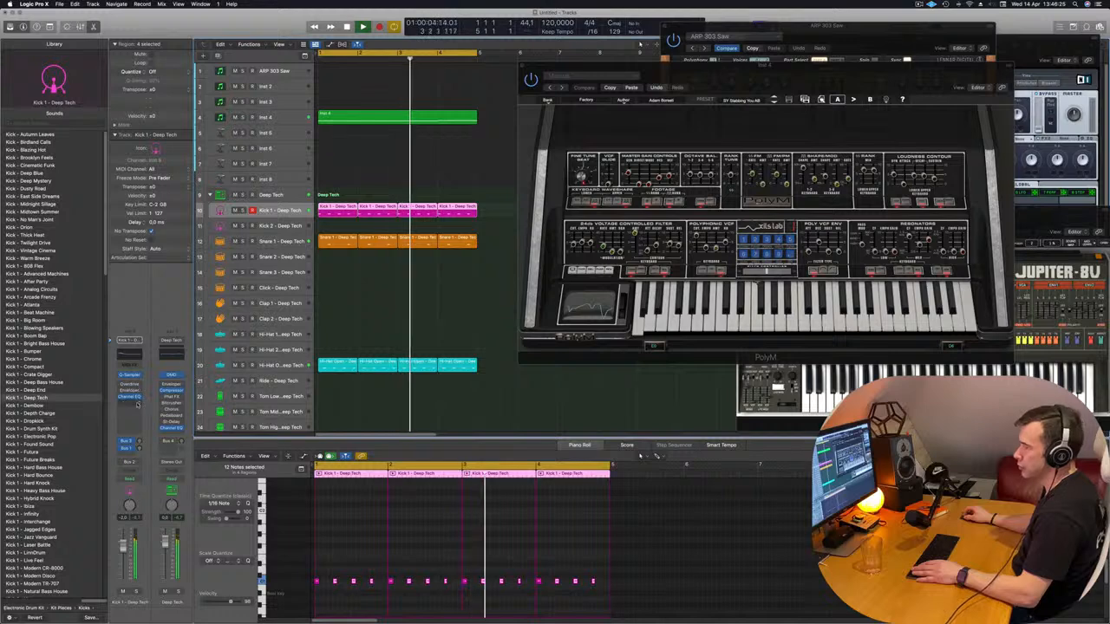
{"action": "left_click", "coordinate": [137, 403]}
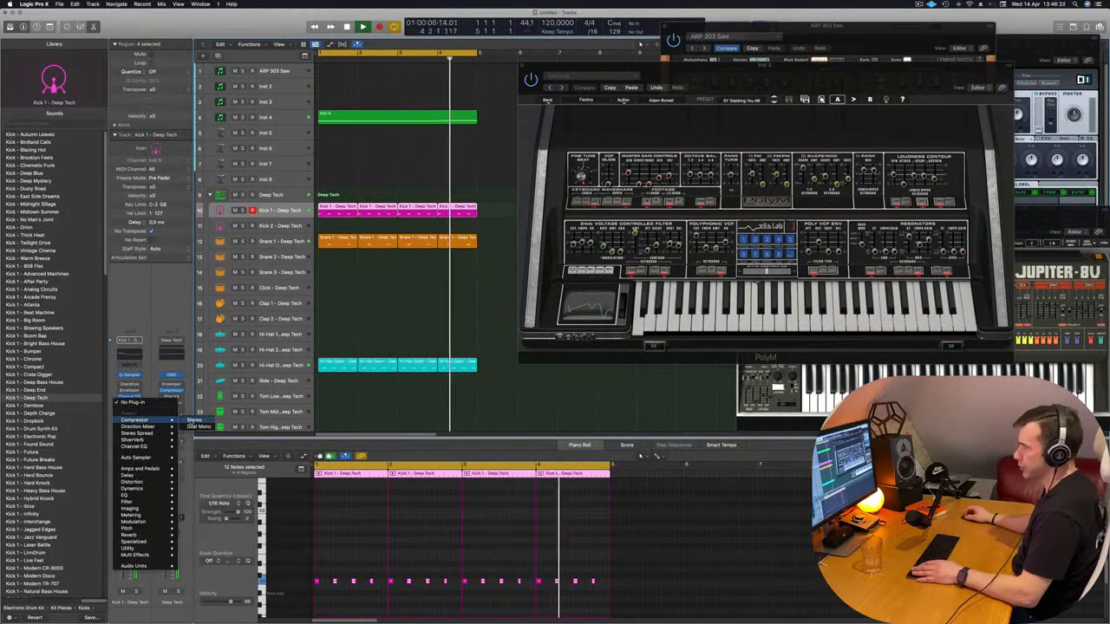
{"action": "left_click", "coordinate": [195, 421]}
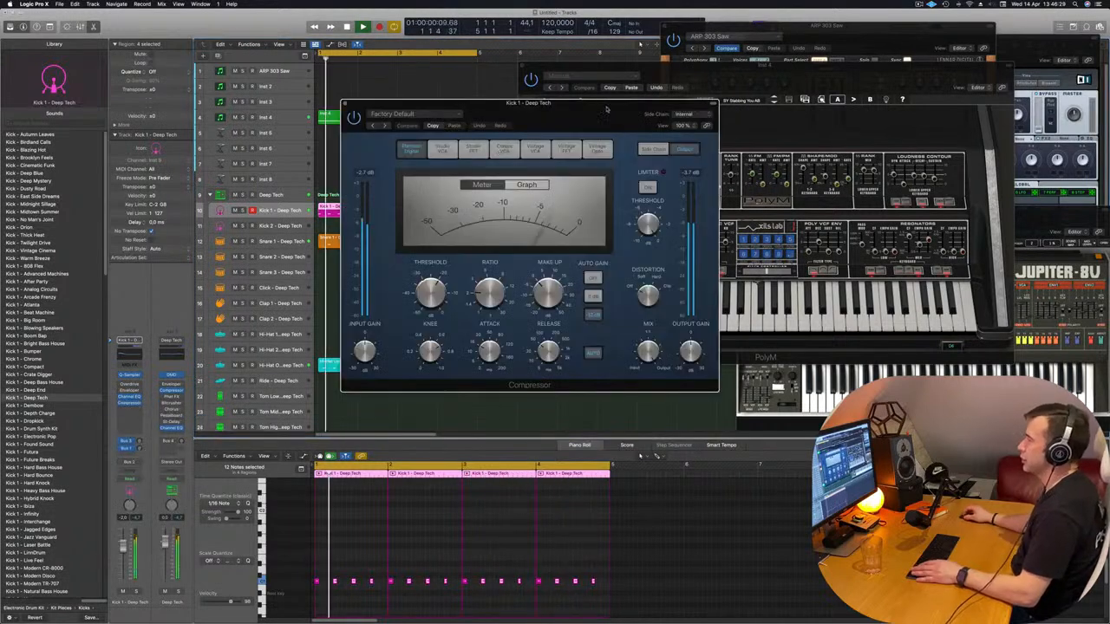
Try the Vintage VCA and Vintage FET models on the kick Compressor, settle on Classic VCA, and close its window
{"action": "left_click_drag", "start_coordinate": [607, 109], "coordinate": [597, 119]}
{"action": "left_click", "coordinate": [524, 161]}
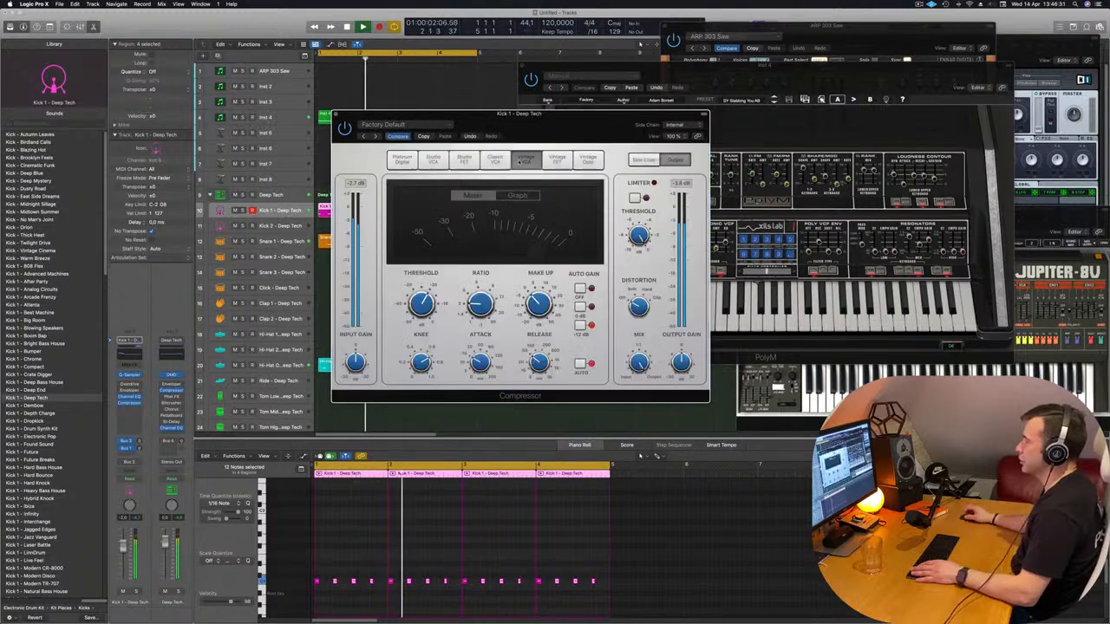
{"action": "left_click", "coordinate": [555, 161]}
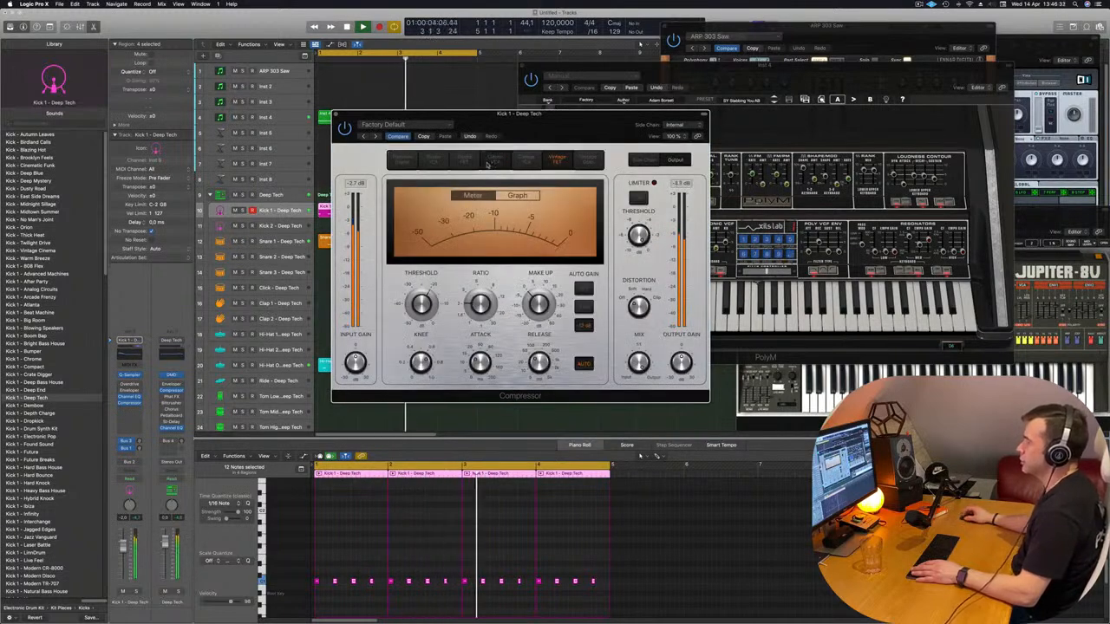
{"action": "left_click", "coordinate": [494, 160]}
{"action": "key", "text": "space"}
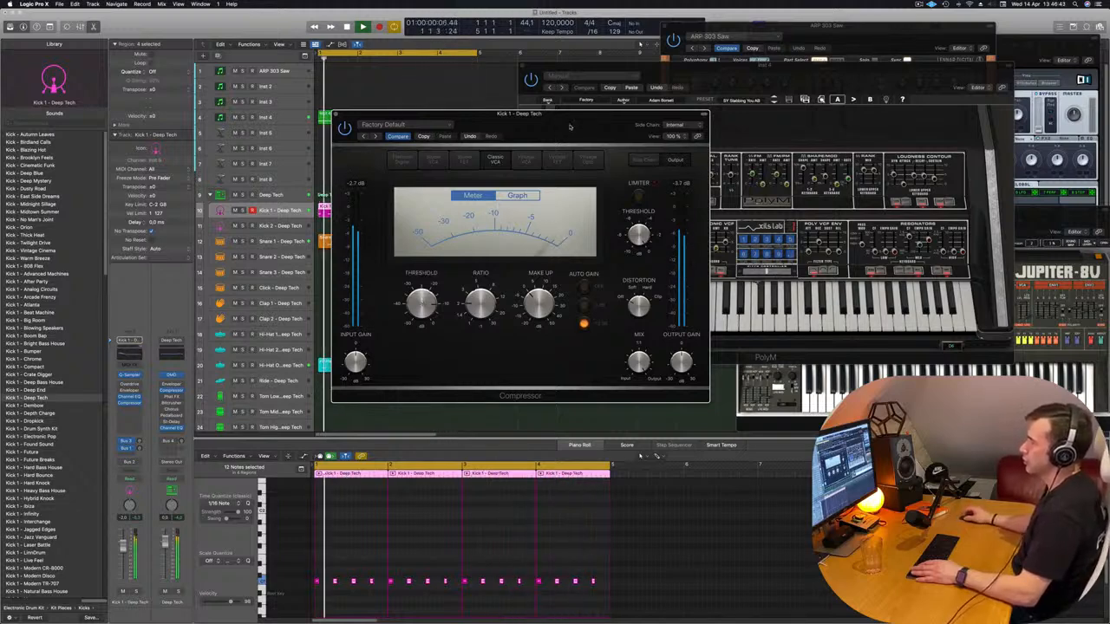
{"action": "left_click_drag", "start_coordinate": [569, 127], "coordinate": [555, 132]}
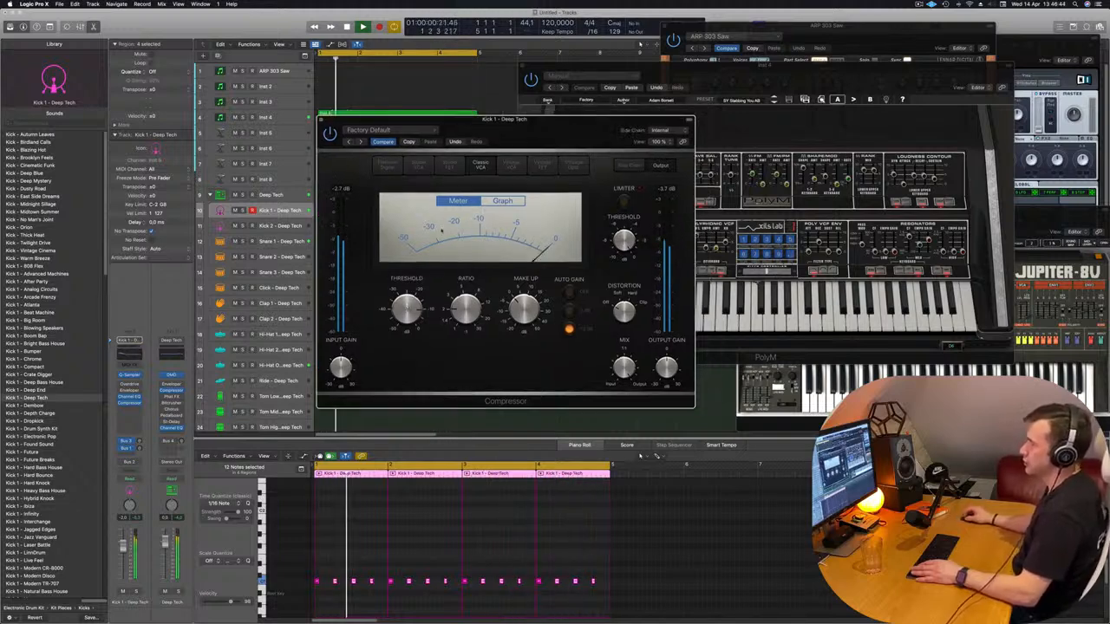
{"action": "left_click", "coordinate": [322, 120]}
Select the Inst 4 track, bring up PolyM's MIDI settings panel, and close the PolyM window
{"action": "key", "text": "z"}
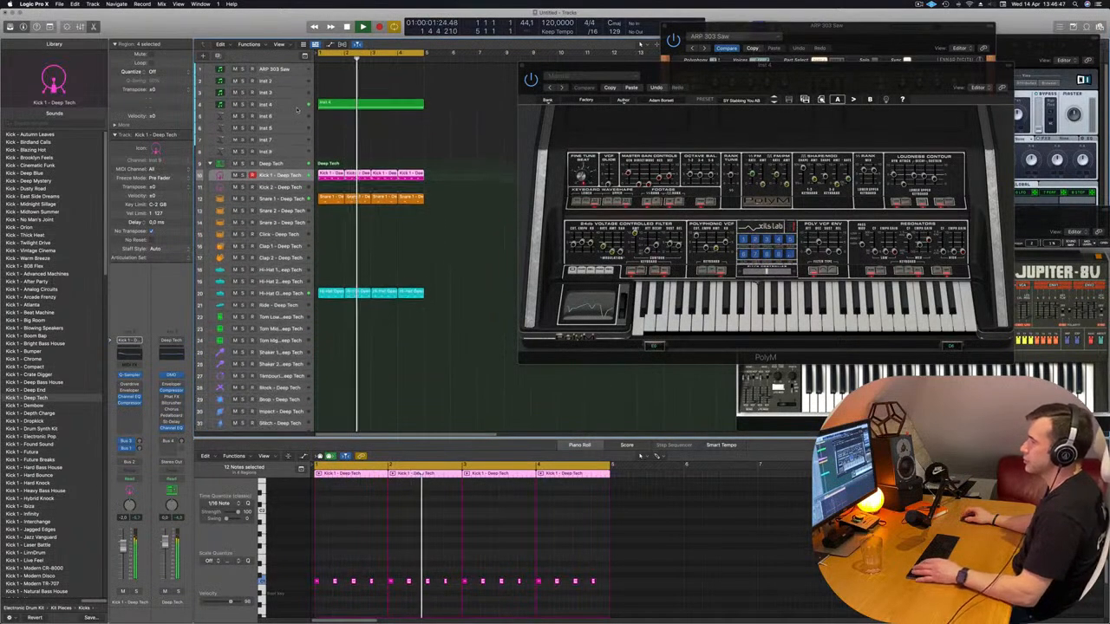
{"action": "left_click", "coordinate": [298, 106]}
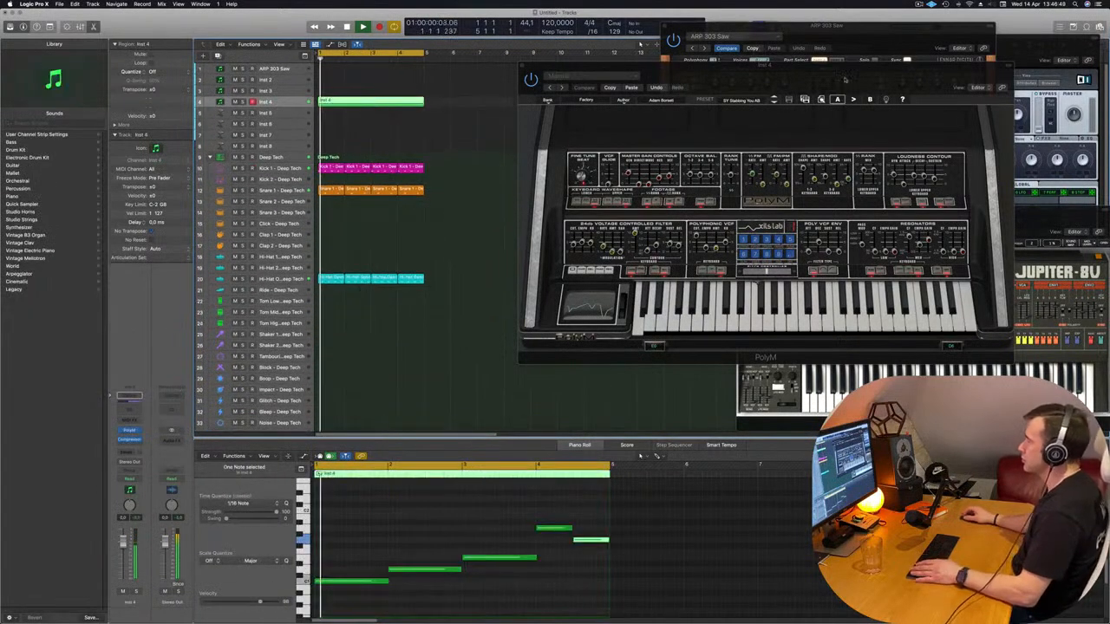
{"action": "left_click_drag", "start_coordinate": [844, 78], "coordinate": [670, 122]}
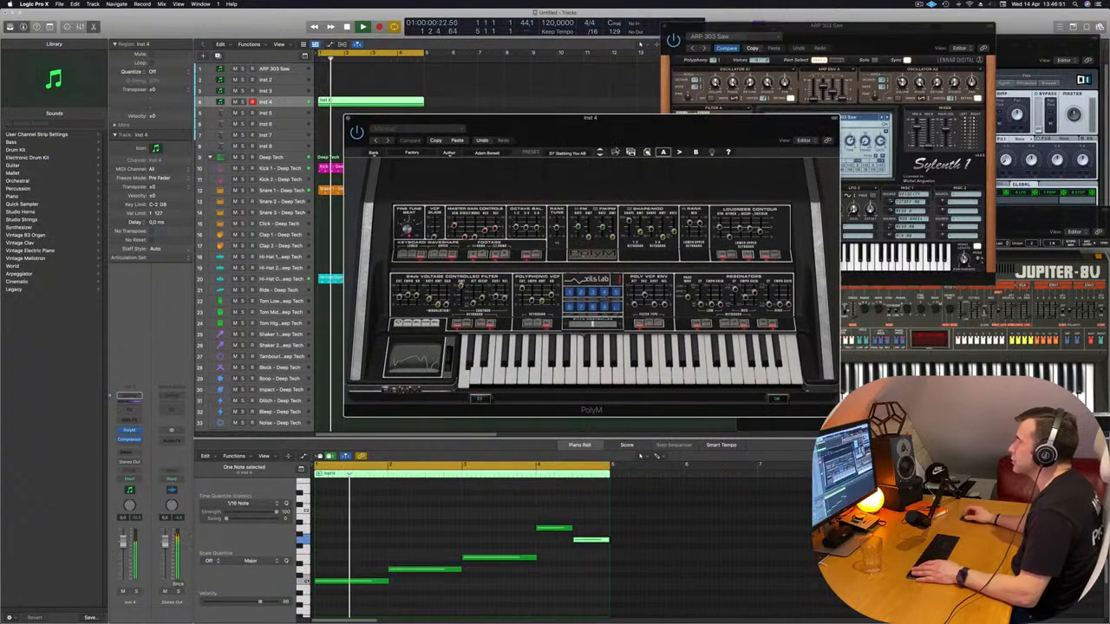
{"action": "left_click", "coordinate": [712, 153]}
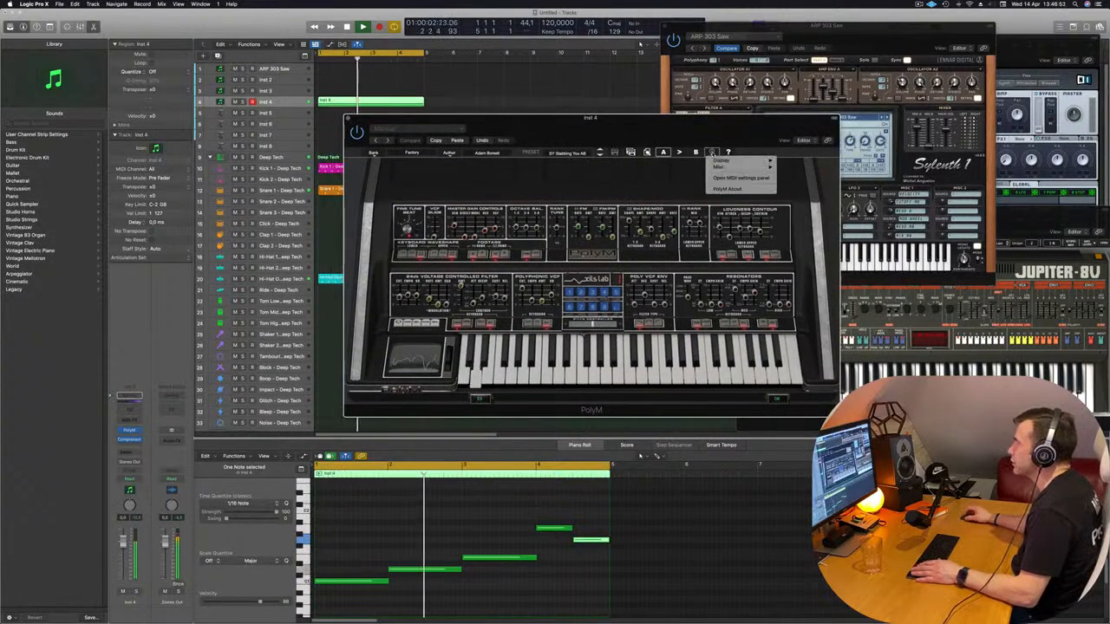
{"action": "mouse_move", "coordinate": [745, 160]}
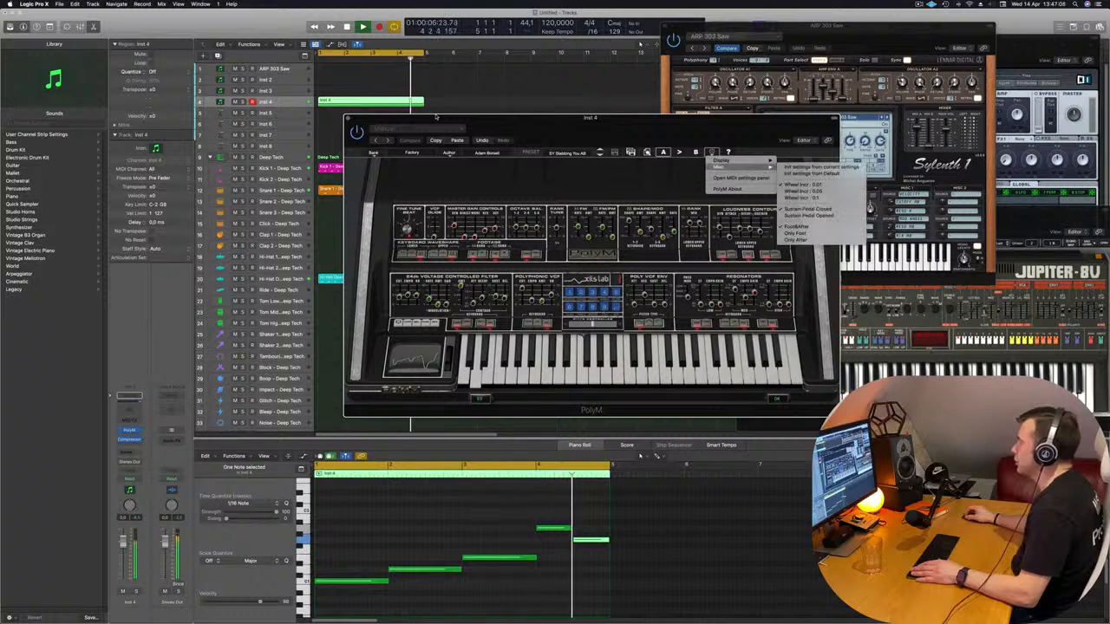
{"action": "left_click", "coordinate": [741, 178]}
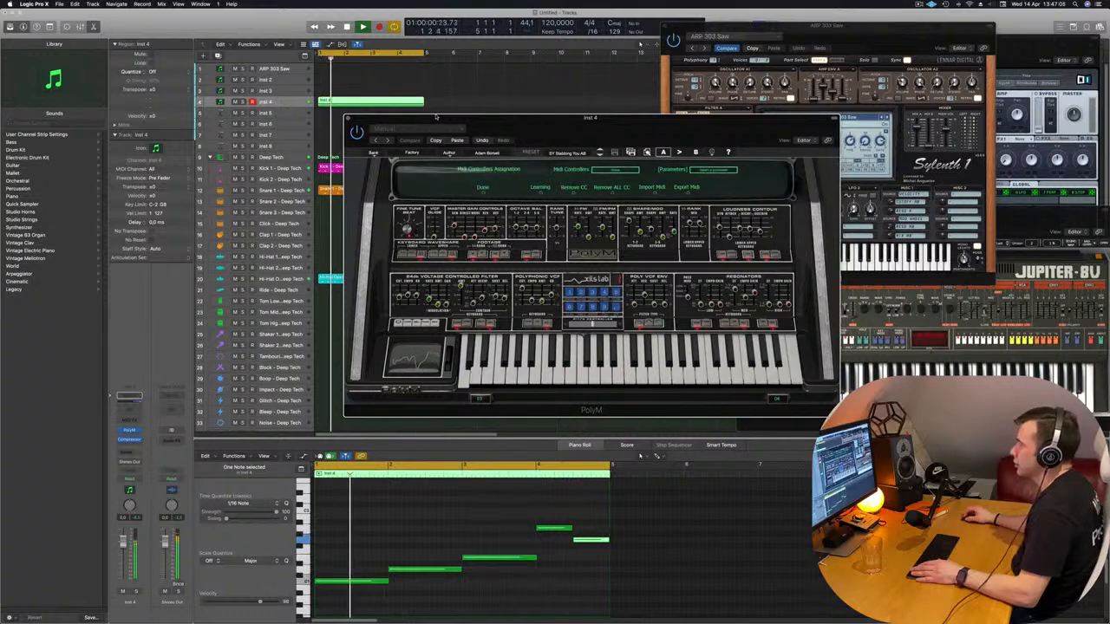
{"action": "left_click_drag", "start_coordinate": [607, 118], "coordinate": [674, 117]}
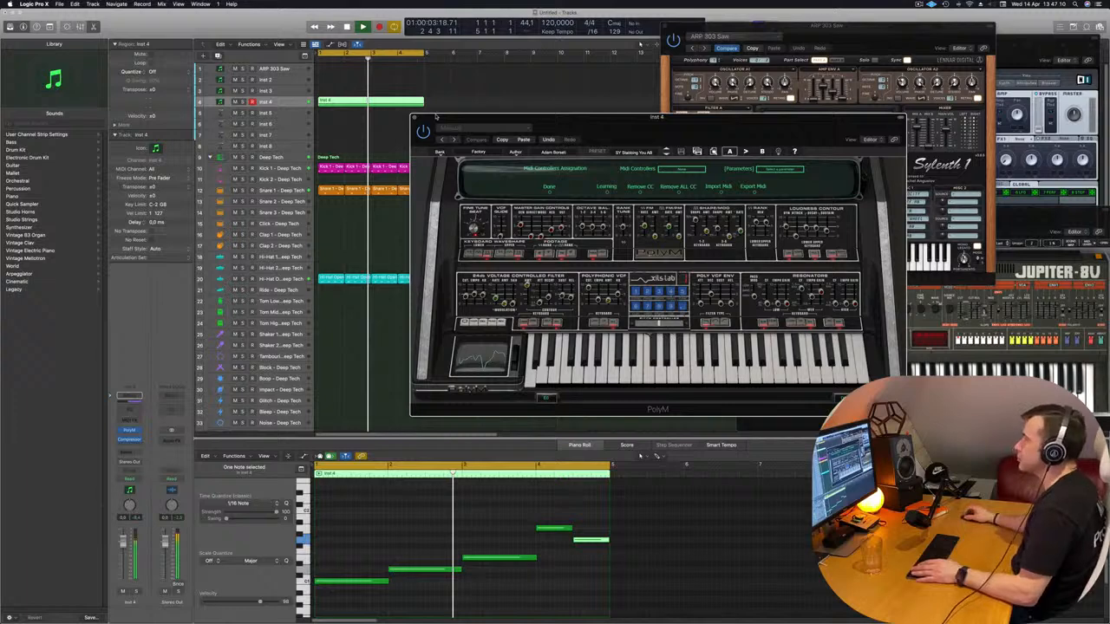
{"action": "left_click", "coordinate": [416, 116]}
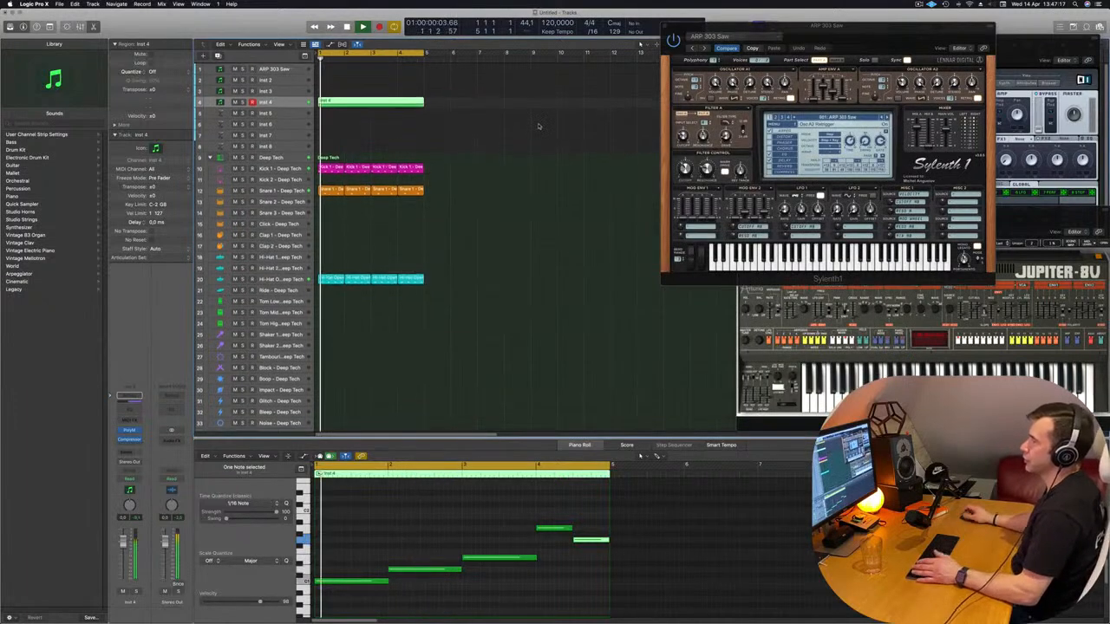
Select the ARP 303 Saw track, reopen its Sylenth1 window, and place it over the arrangement
{"action": "left_click", "coordinate": [279, 70]}
{"action": "key", "text": "space"}
{"action": "key", "text": "space"}
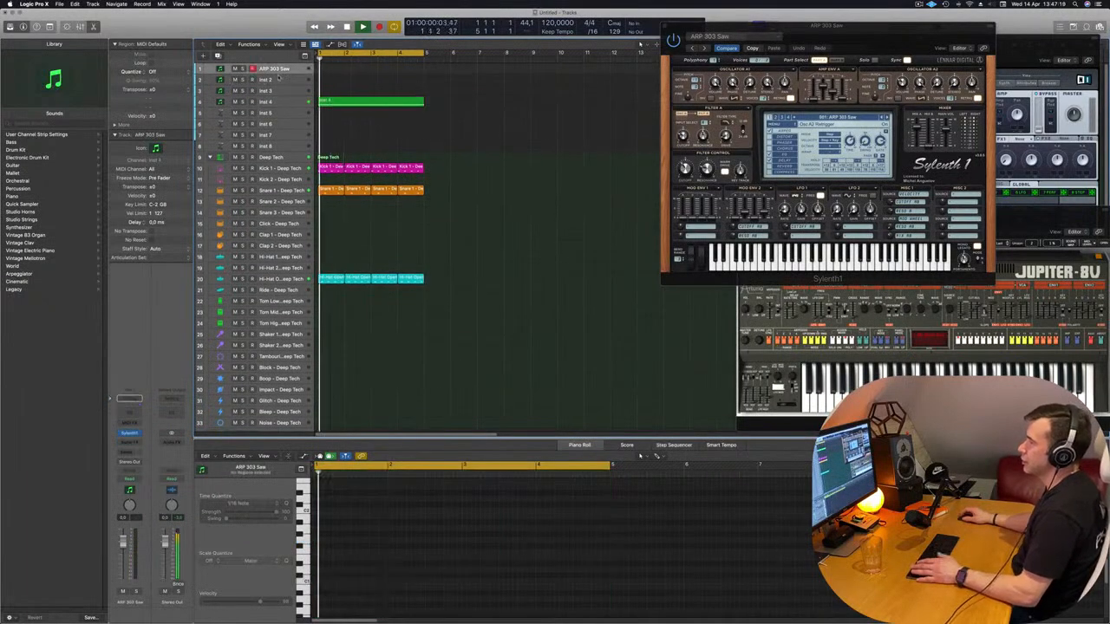
{"action": "key", "text": "space"}
{"action": "key", "text": "space"}
{"action": "left_click", "coordinate": [130, 433]}
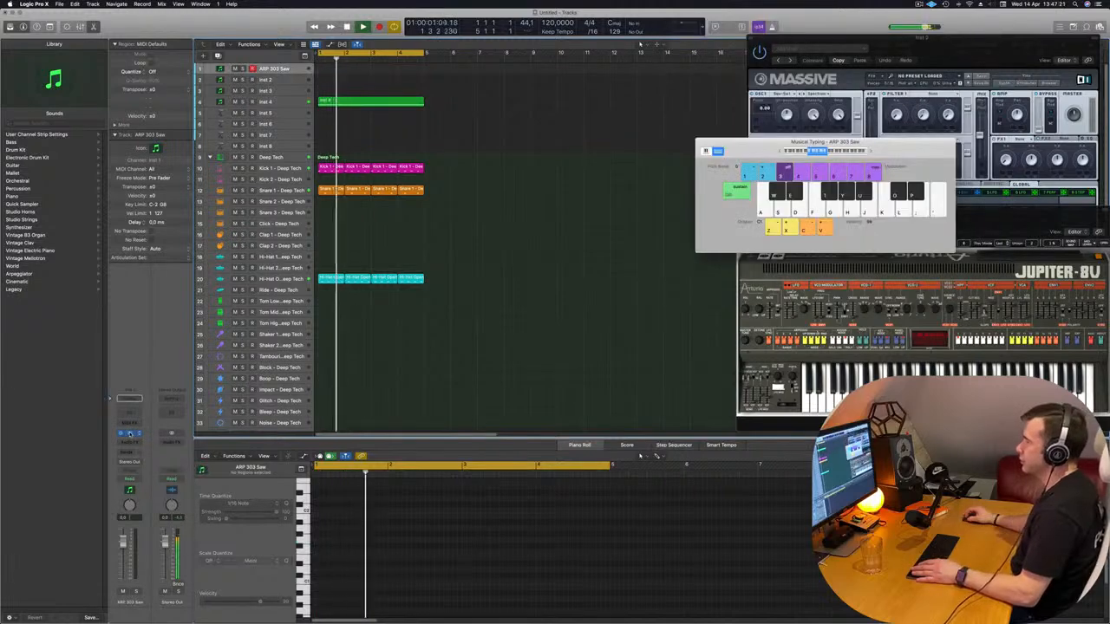
{"action": "left_click", "coordinate": [130, 433]}
{"action": "left_click_drag", "start_coordinate": [867, 29], "coordinate": [600, 113]}
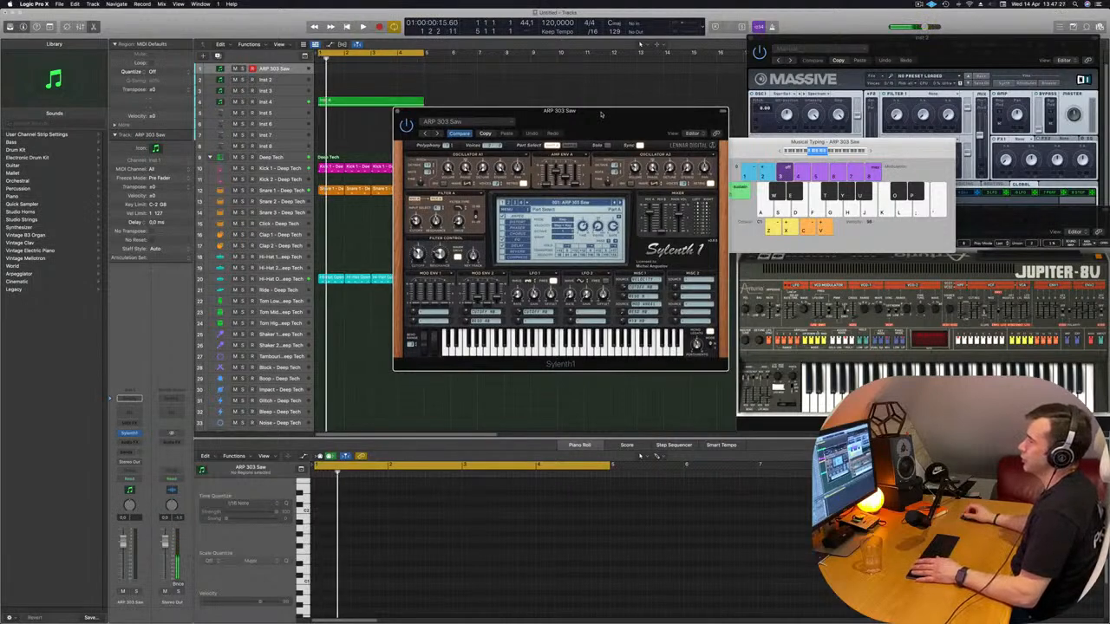
{"action": "left_click_drag", "start_coordinate": [613, 113], "coordinate": [614, 117]}
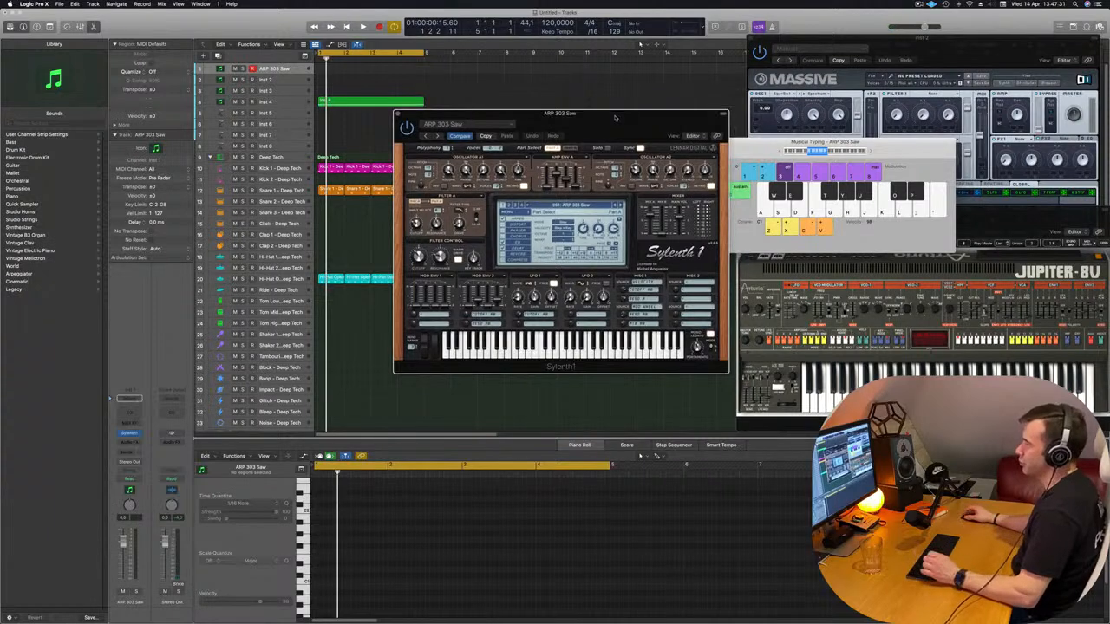
Load the Sylenth1 Definitive Collection factory bank in Sylenth1
{"action": "left_click", "coordinate": [600, 209]}
{"action": "left_click", "coordinate": [511, 212]}
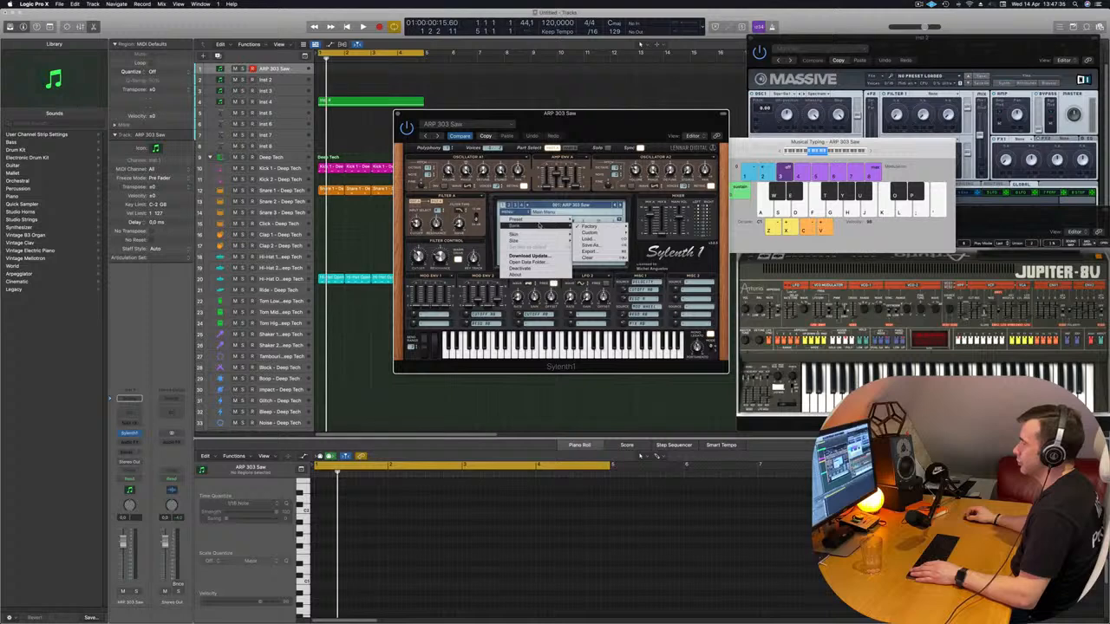
{"action": "mouse_move", "coordinate": [595, 228]}
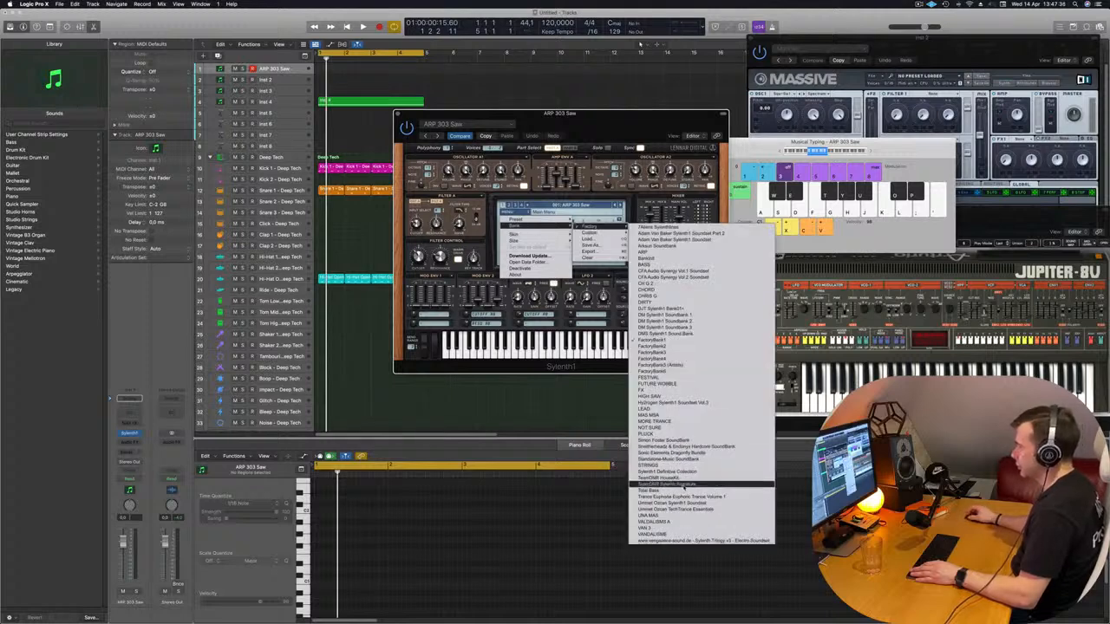
{"action": "left_click", "coordinate": [659, 472]}
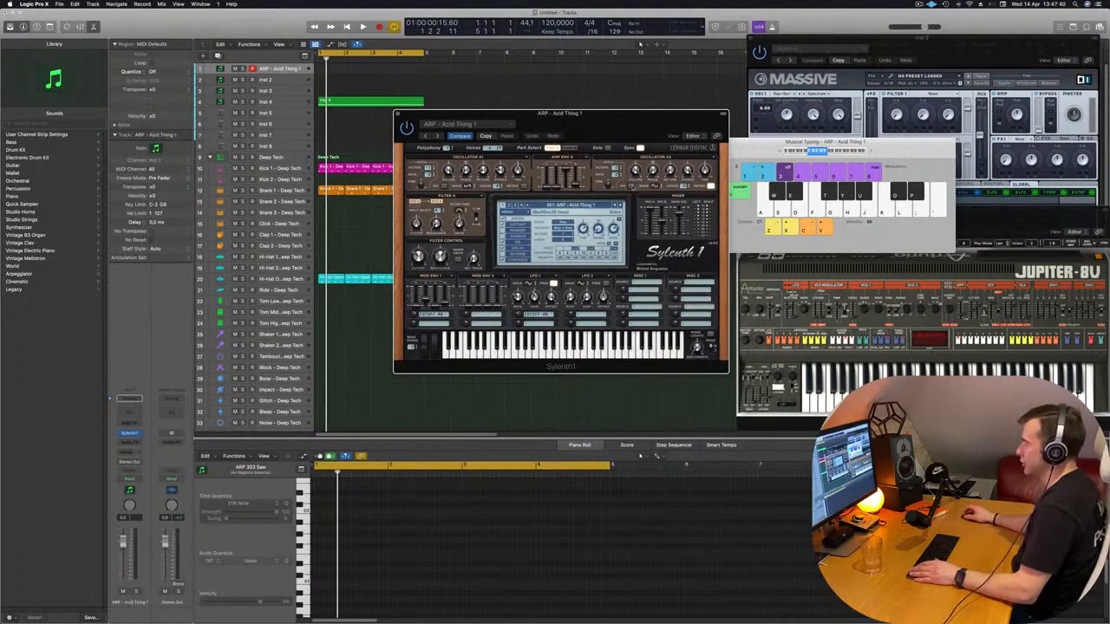
Choose the PAD - Anjuna Pad preset from the Sylenth1 bank and shift the plug-in window off the drum regions
{"action": "left_click", "coordinate": [586, 205]}
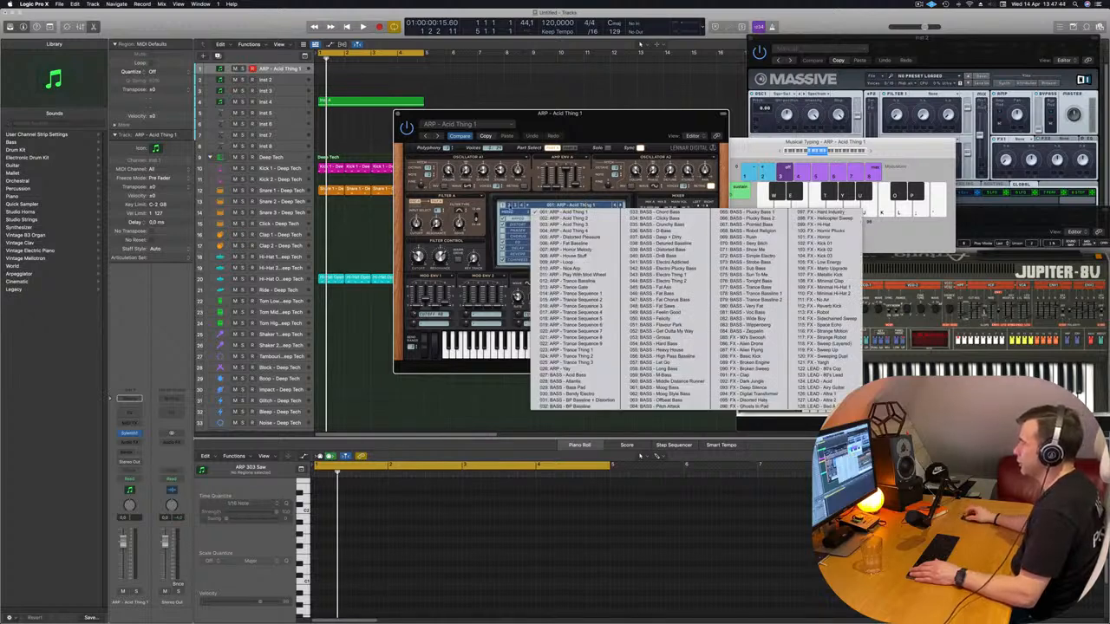
{"action": "left_click", "coordinate": [509, 206]}
{"action": "left_click", "coordinate": [564, 206]}
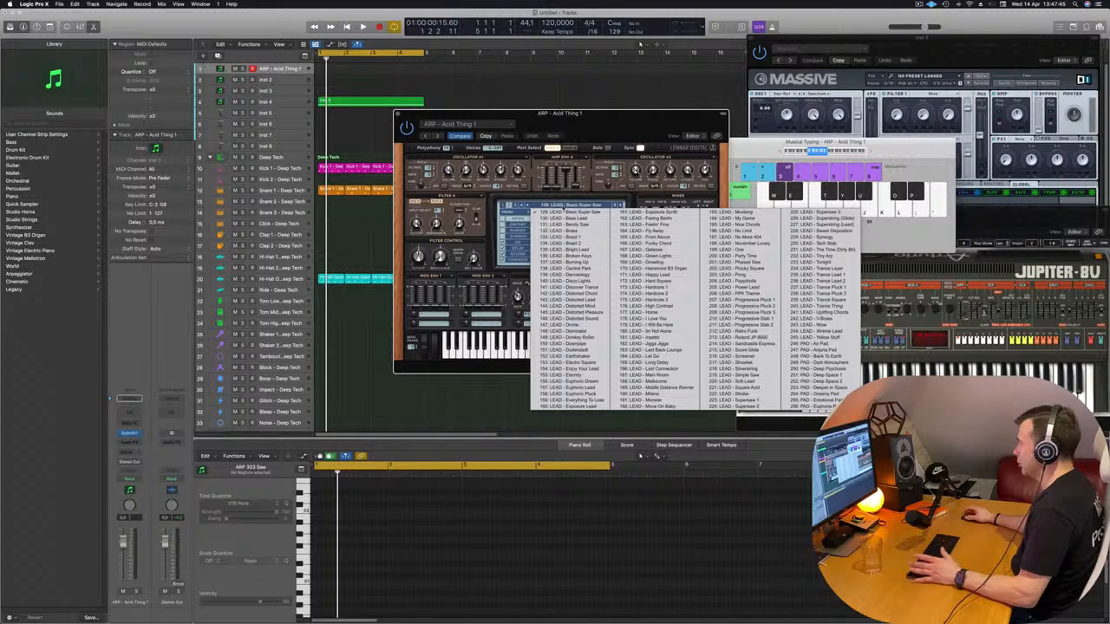
{"action": "left_click", "coordinate": [813, 349]}
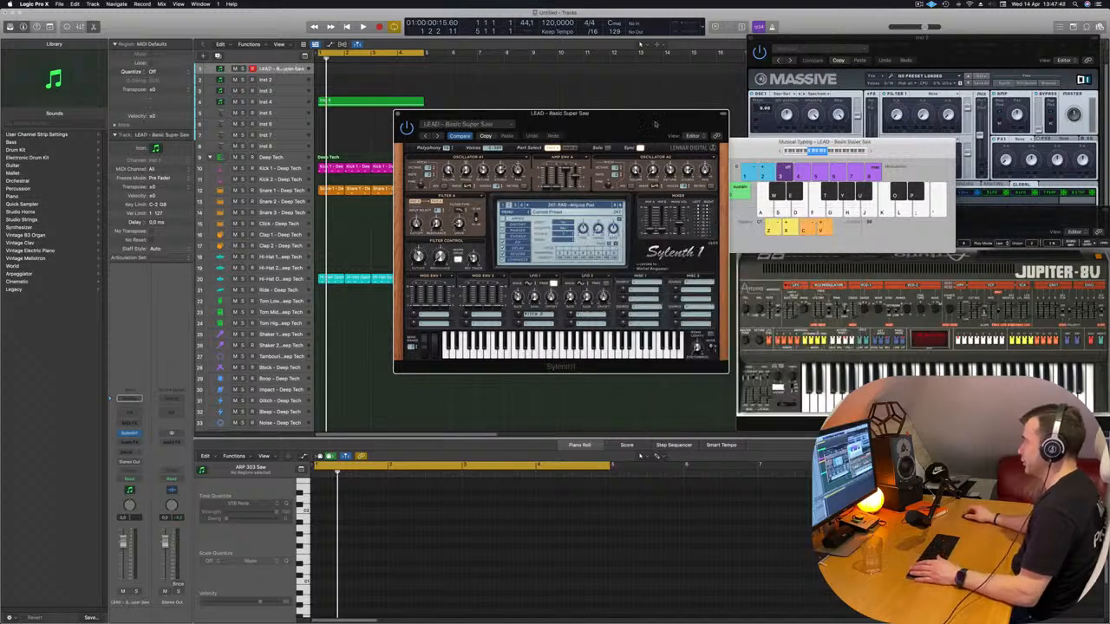
{"action": "left_click_drag", "start_coordinate": [620, 126], "coordinate": [751, 125]}
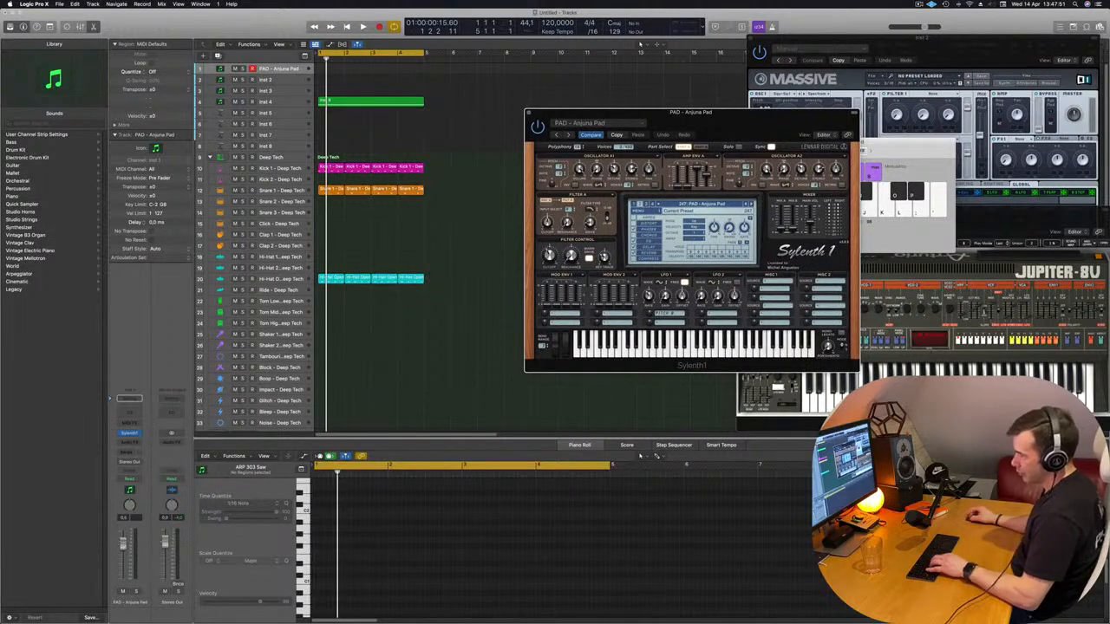
Lower the PAD - Anjuna Pad track's volume slightly and record a short melody over the four-bar loop with Musical Typing
{"action": "left_click_drag", "start_coordinate": [123, 552], "coordinate": [124, 556]}
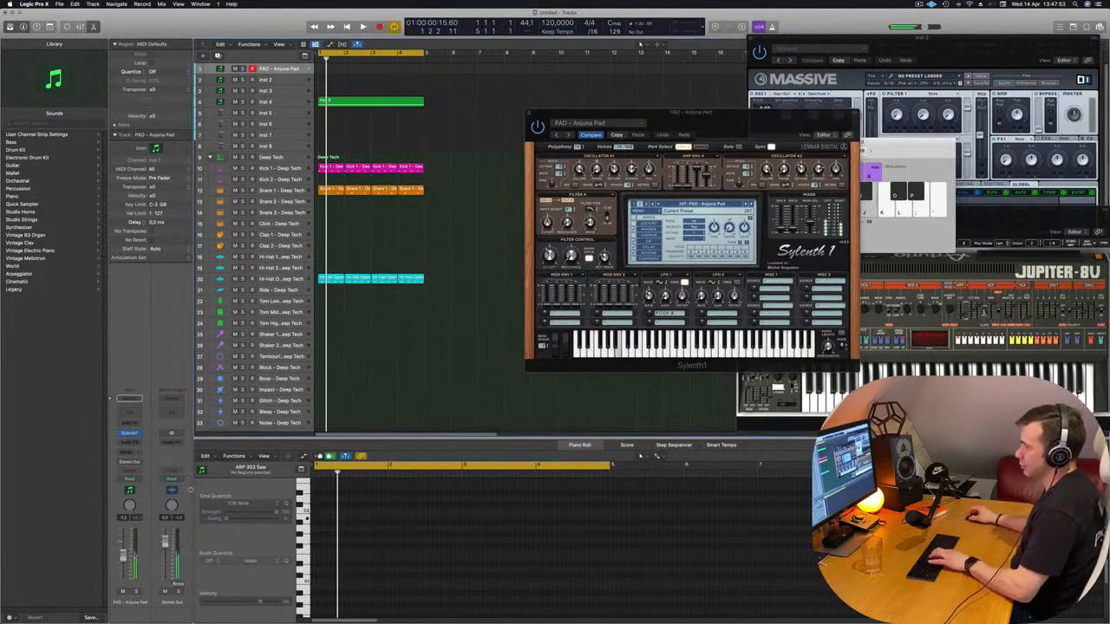
{"action": "key", "text": "space"}
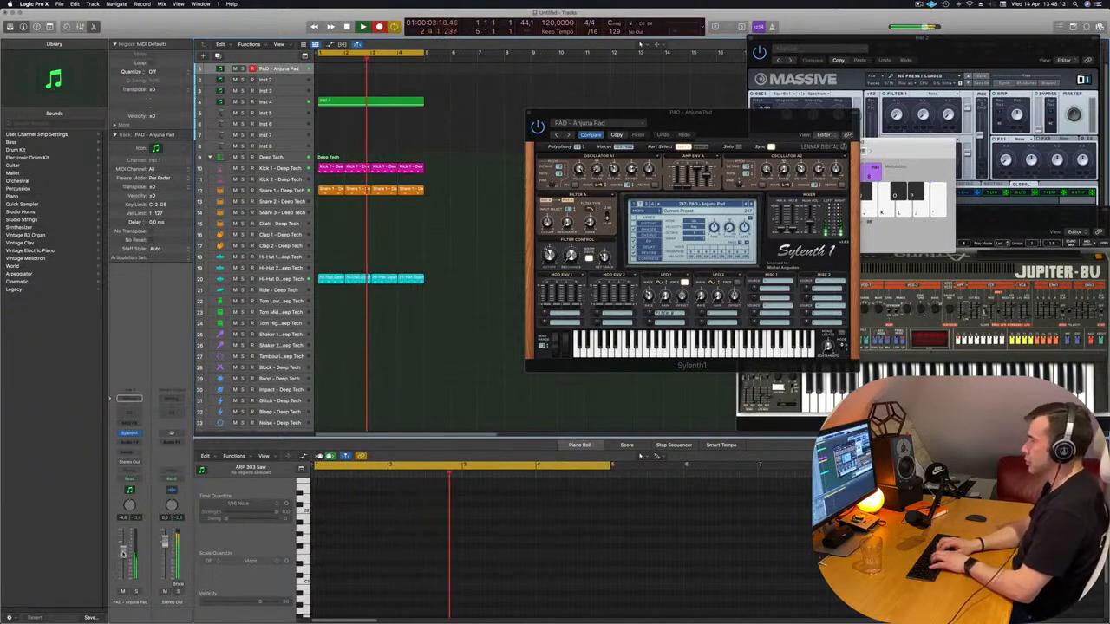
{"action": "key", "text": "apostrophe"}
{"action": "key", "text": "semicolon"}
{"action": "key", "text": "l"}
{"action": "key", "text": "k"}
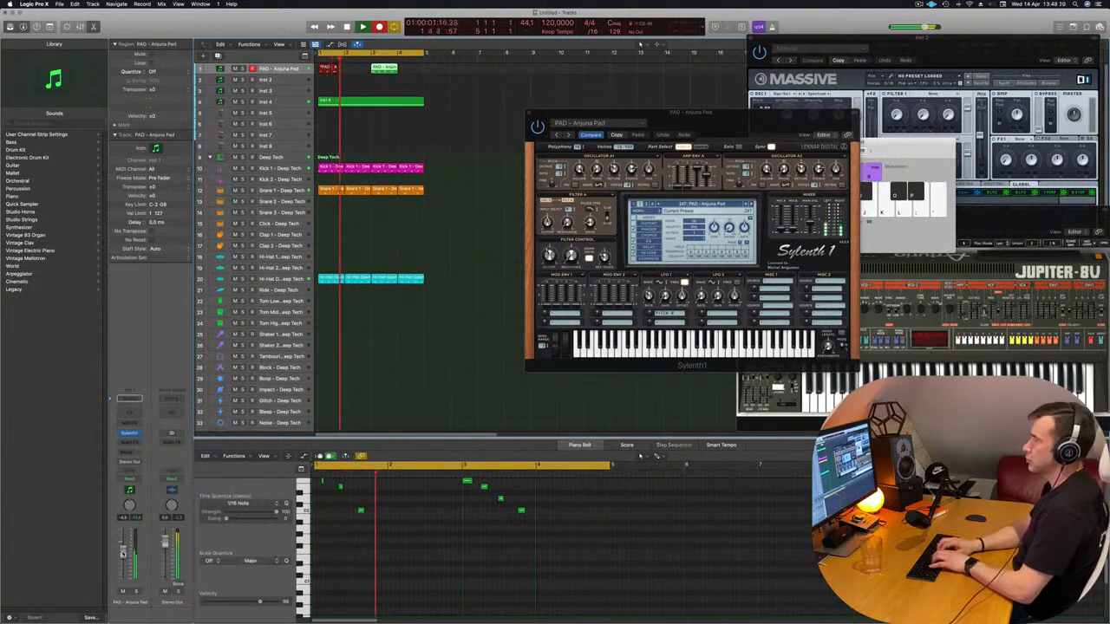
{"action": "key", "text": "l"}
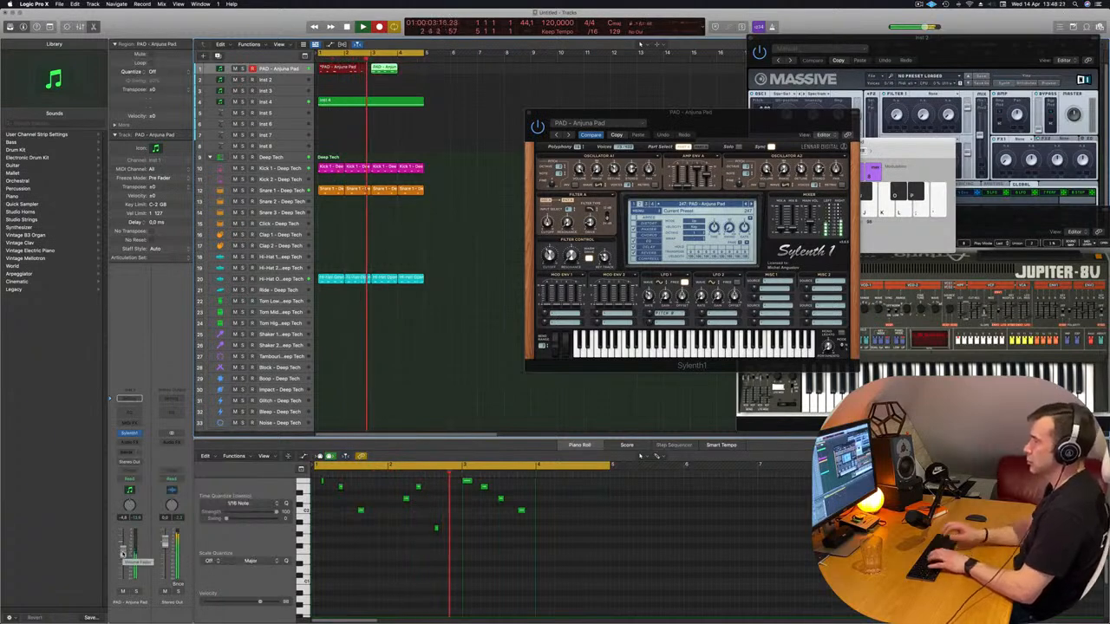
{"action": "key", "text": "space"}
Move the first note of the recorded PAD - Anjuna Pad region to its start and nudge the next two notes a sixteenth earlier
{"action": "key", "text": "space"}
{"action": "left_click", "coordinate": [394, 554]}
{"action": "key", "text": "space"}
{"action": "key", "text": "space"}
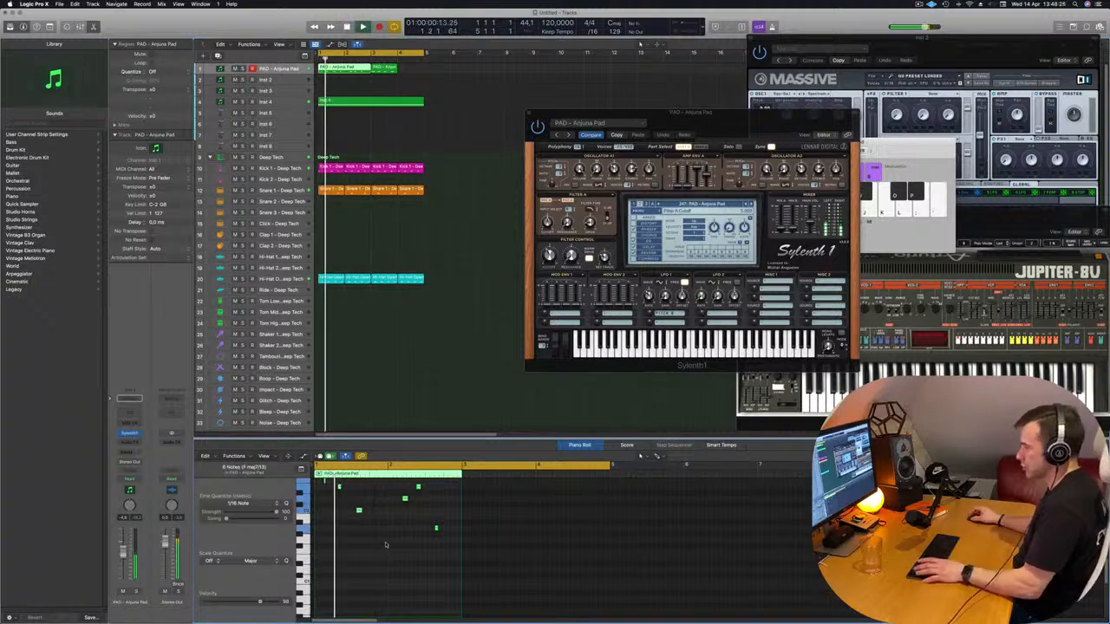
{"action": "scroll", "coordinate": [385, 543], "scroll_direction": "up", "scroll_amount": 5}
{"action": "scroll", "coordinate": [384, 541], "scroll_direction": "up", "scroll_amount": 5}
{"action": "left_click_drag", "start_coordinate": [353, 537], "coordinate": [323, 573]}
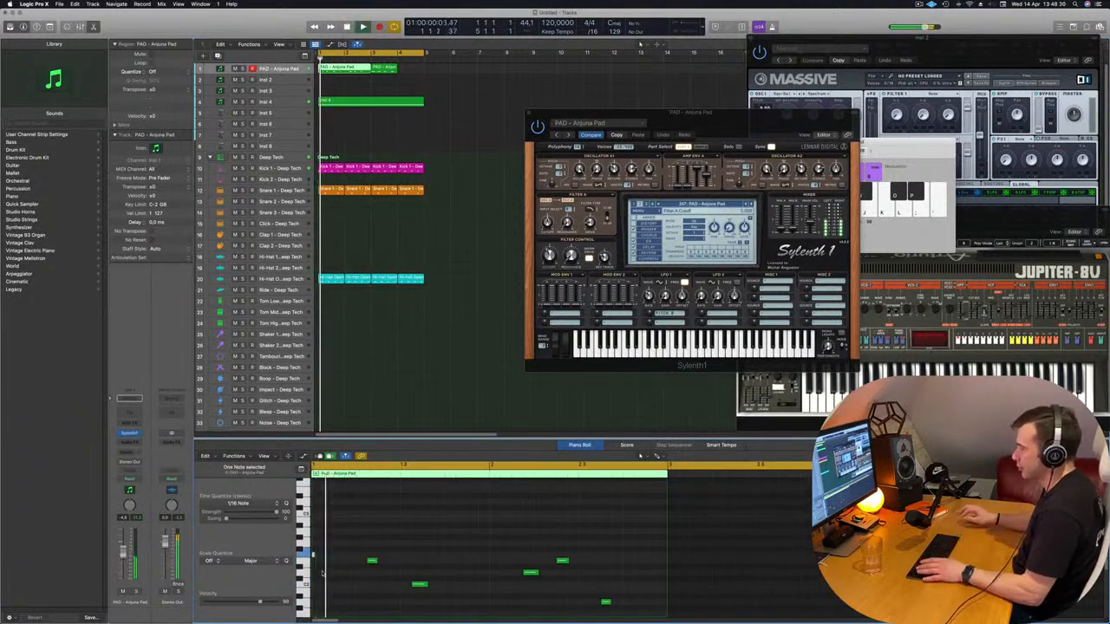
{"action": "left_click_drag", "start_coordinate": [369, 546], "coordinate": [425, 593]}
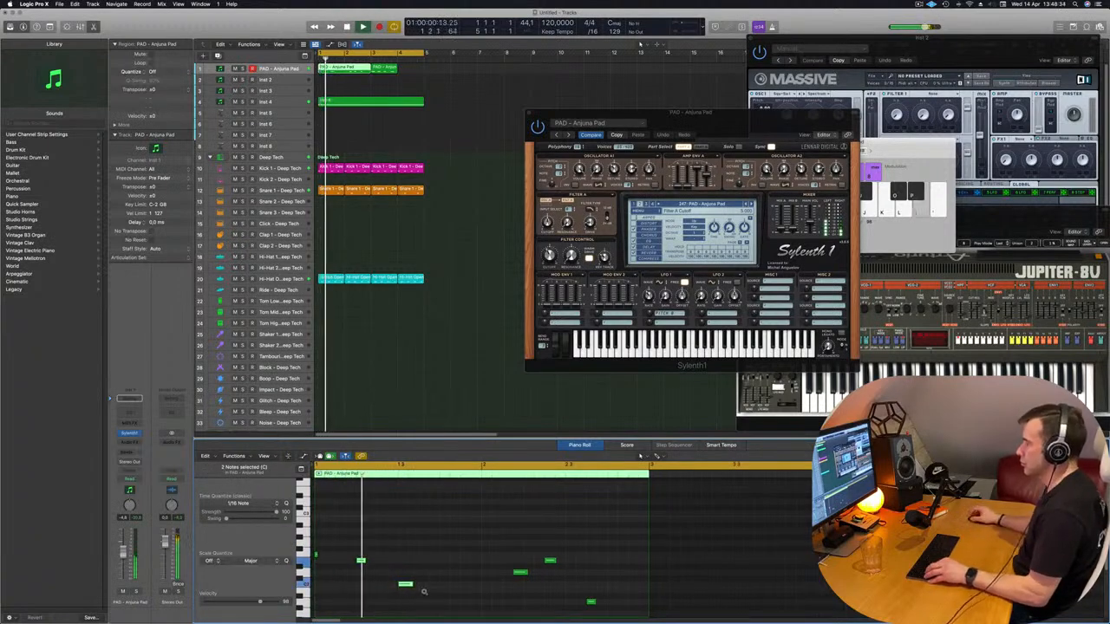
{"action": "scroll", "coordinate": [433, 541], "scroll_direction": "up", "scroll_amount": 1}
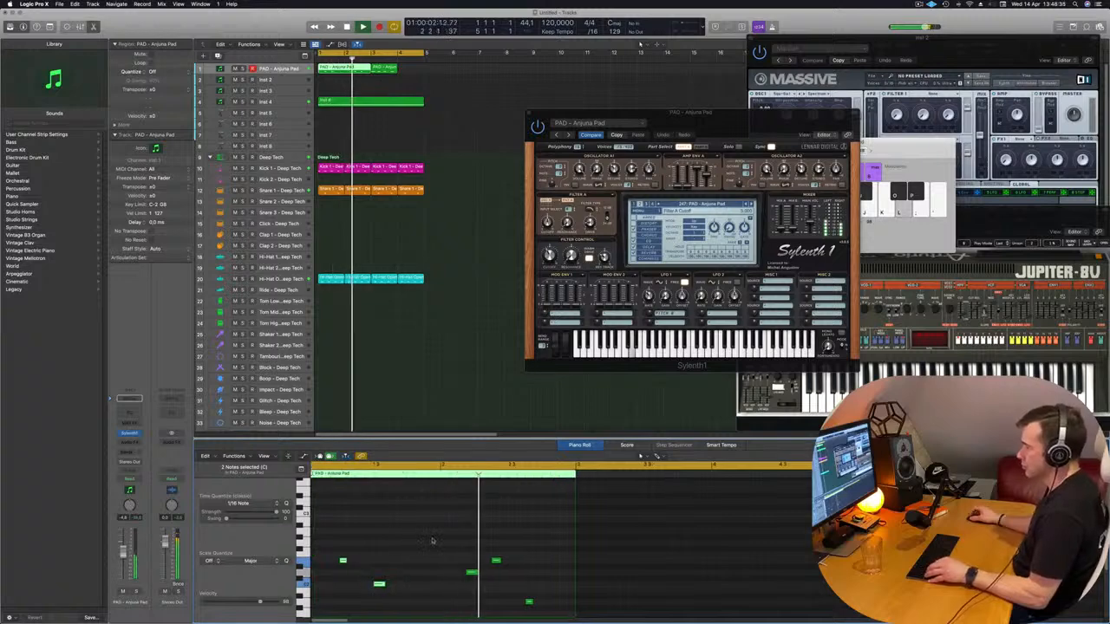
{"action": "scroll", "coordinate": [463, 543], "scroll_direction": "down", "scroll_amount": 3}
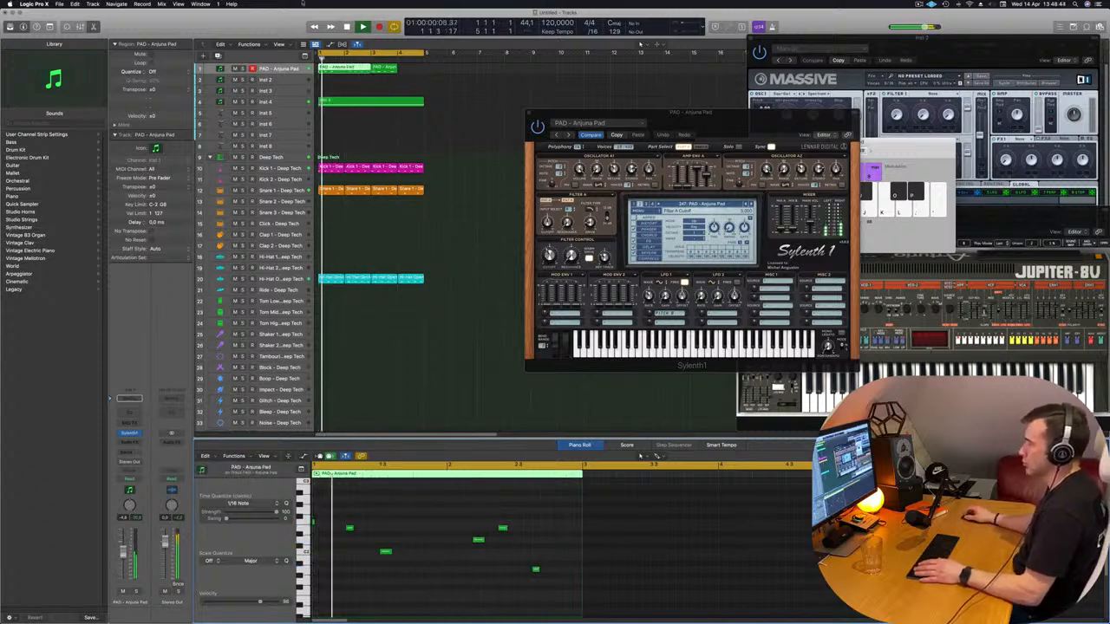
Delete the short PAD - Anjuna Pad region at bar 3 and select the remaining two-bar region
{"action": "left_click", "coordinate": [387, 69]}
{"action": "key", "text": "Delete"}
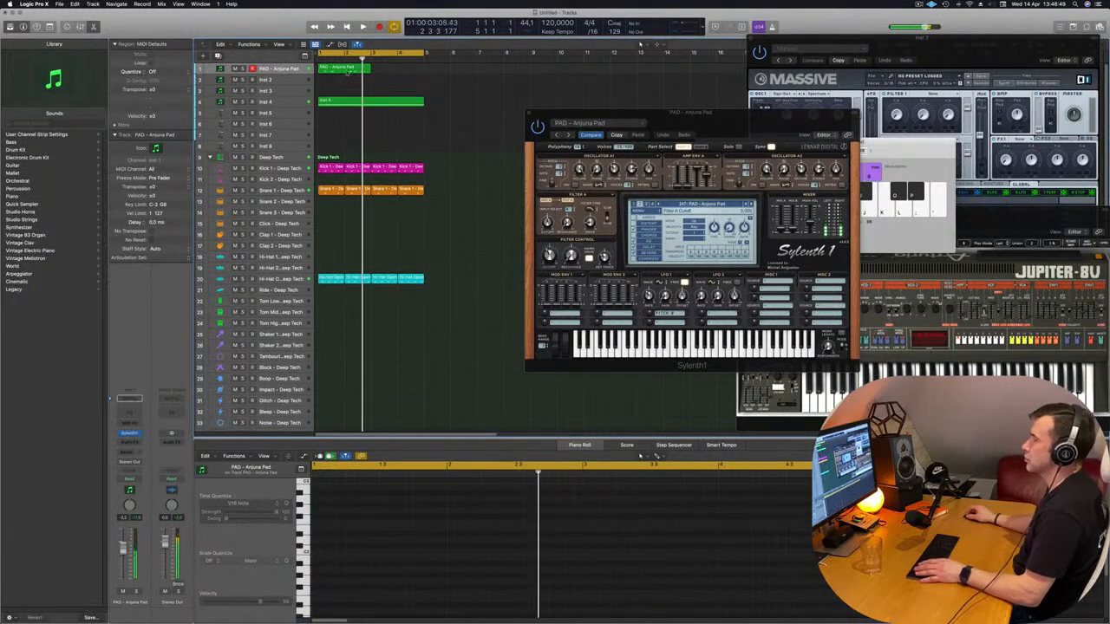
{"action": "left_click", "coordinate": [348, 70]}
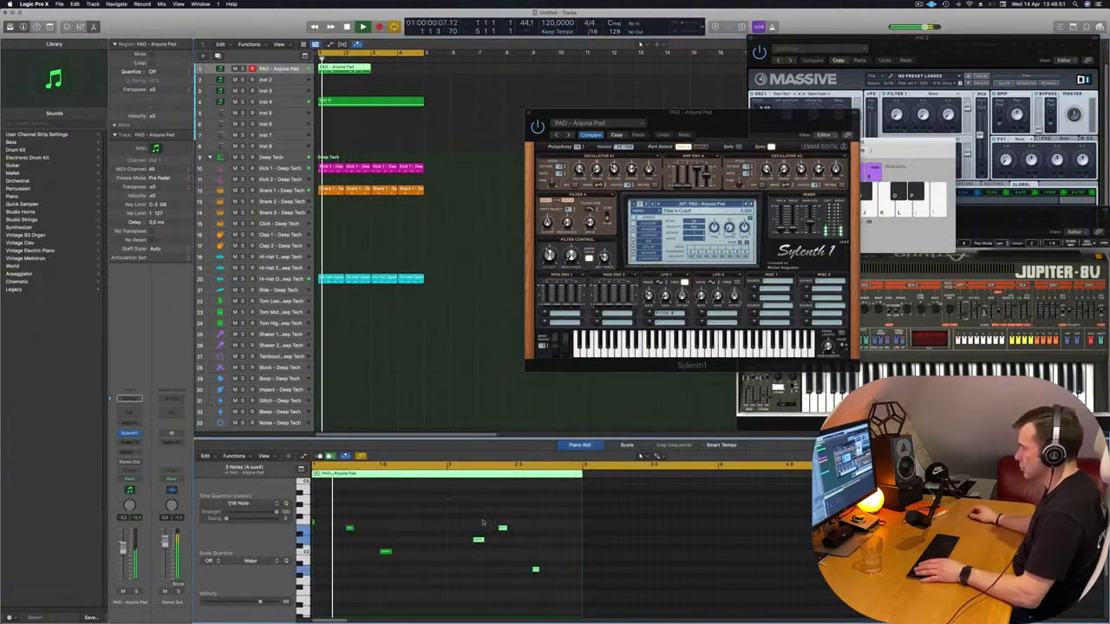
Try nudging the last three notes of the PAD - Anjuna Pad region earlier and later against the playing loop
{"action": "left_click_drag", "start_coordinate": [449, 500], "coordinate": [573, 584]}
{"action": "key", "text": "space"}
{"action": "key", "text": "alt+Left"}
{"action": "key", "text": "alt+Left"}
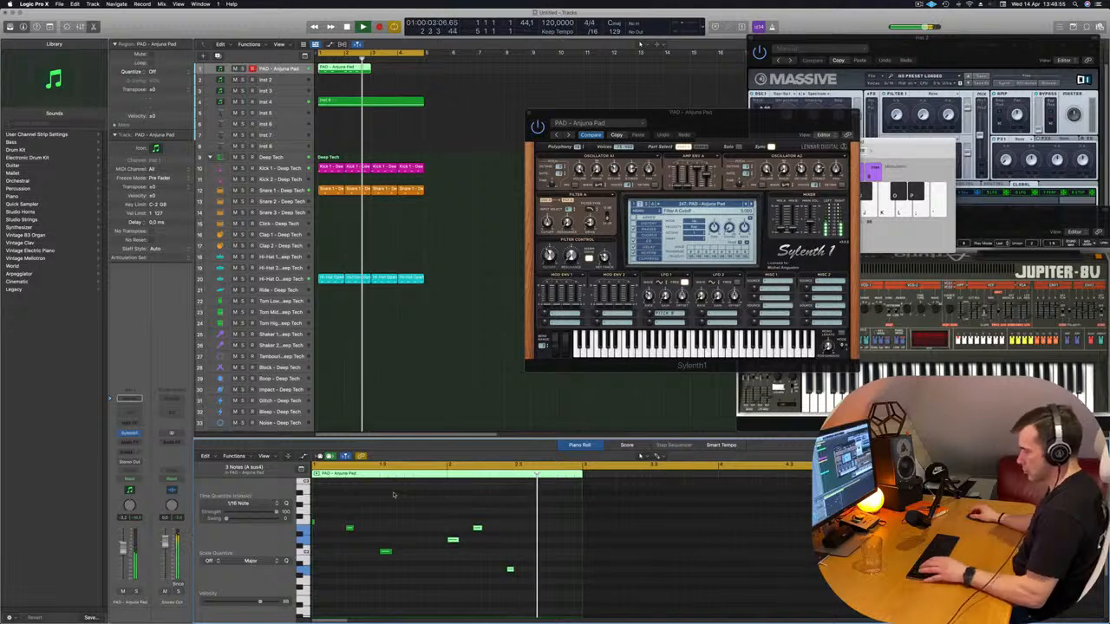
{"action": "key", "text": "alt+Right"}
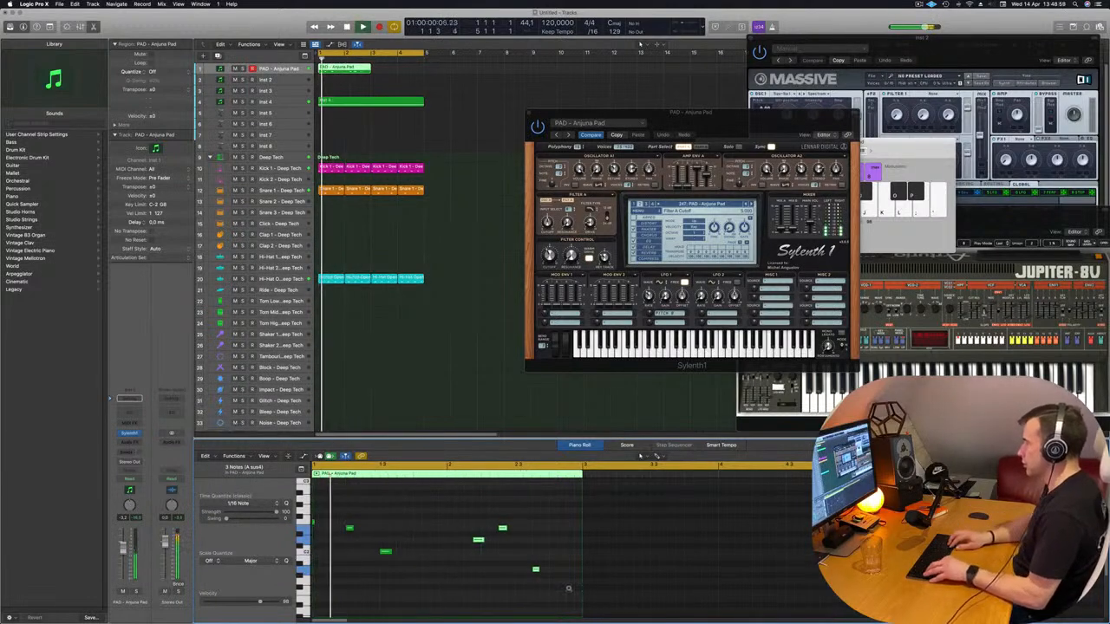
{"action": "key", "text": "alt+Right"}
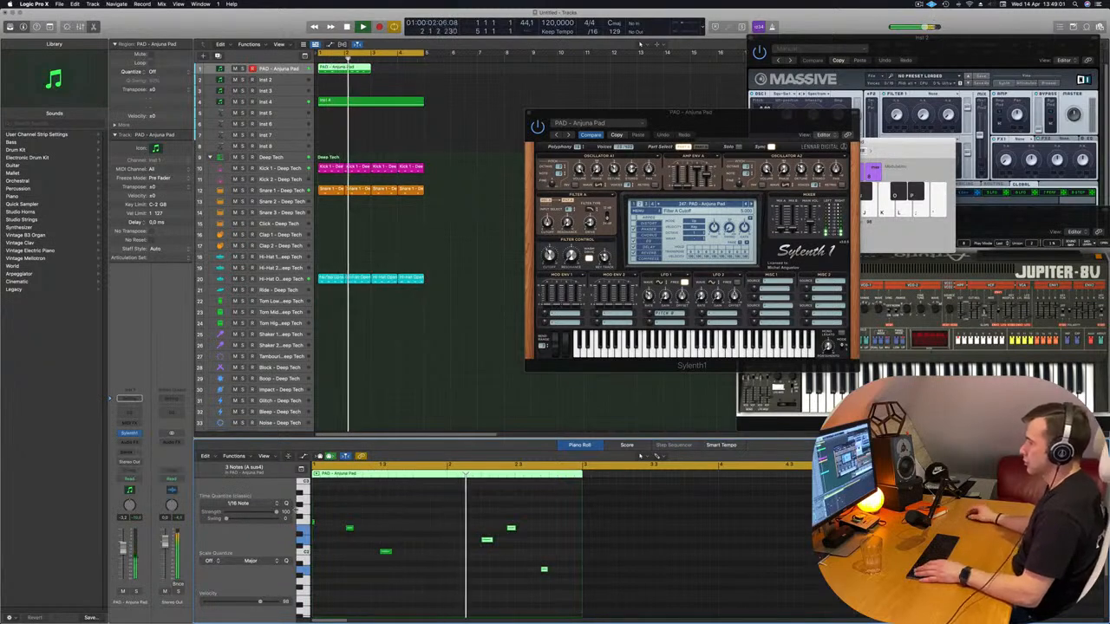
{"action": "key", "text": "alt+Left"}
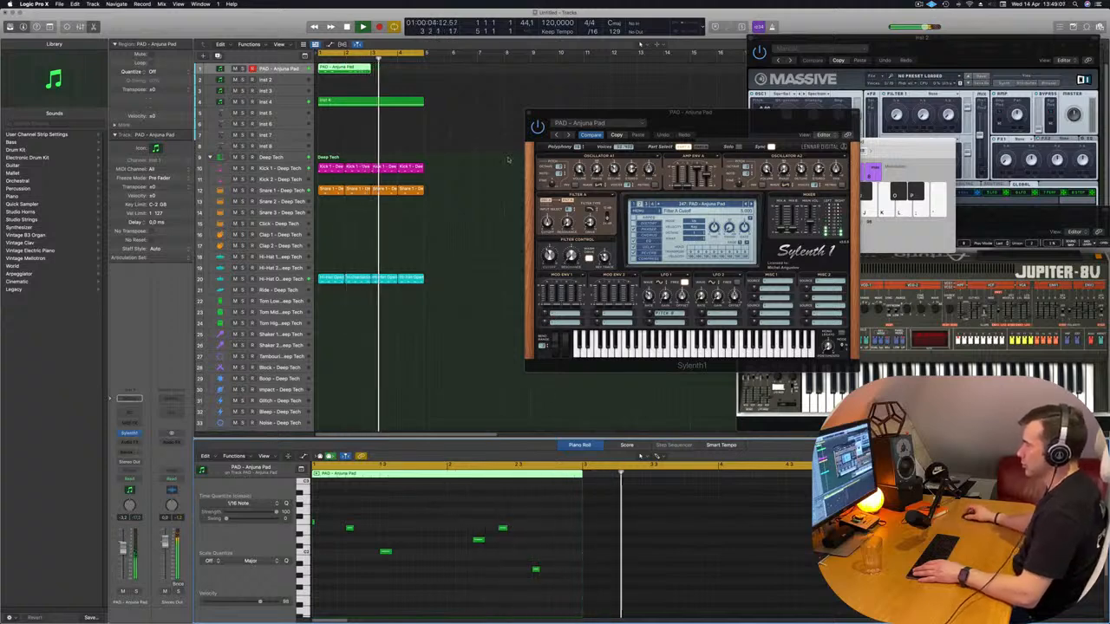
Copy the two-bar PAD - Anjuna Pad region to bar 3 on the same track
{"action": "left_click_drag", "start_coordinate": [351, 68], "coordinate": [405, 71]}
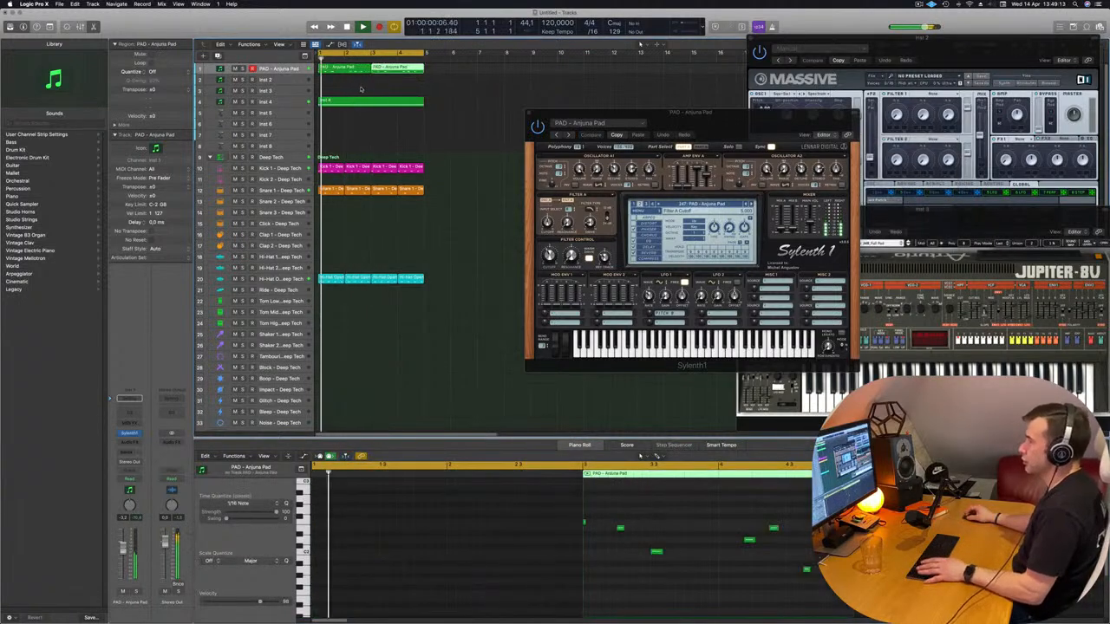
Select both PAD - Anjuna Pad regions and join them into one four-bar region, then continue playback
{"action": "left_click_drag", "start_coordinate": [360, 89], "coordinate": [376, 71]}
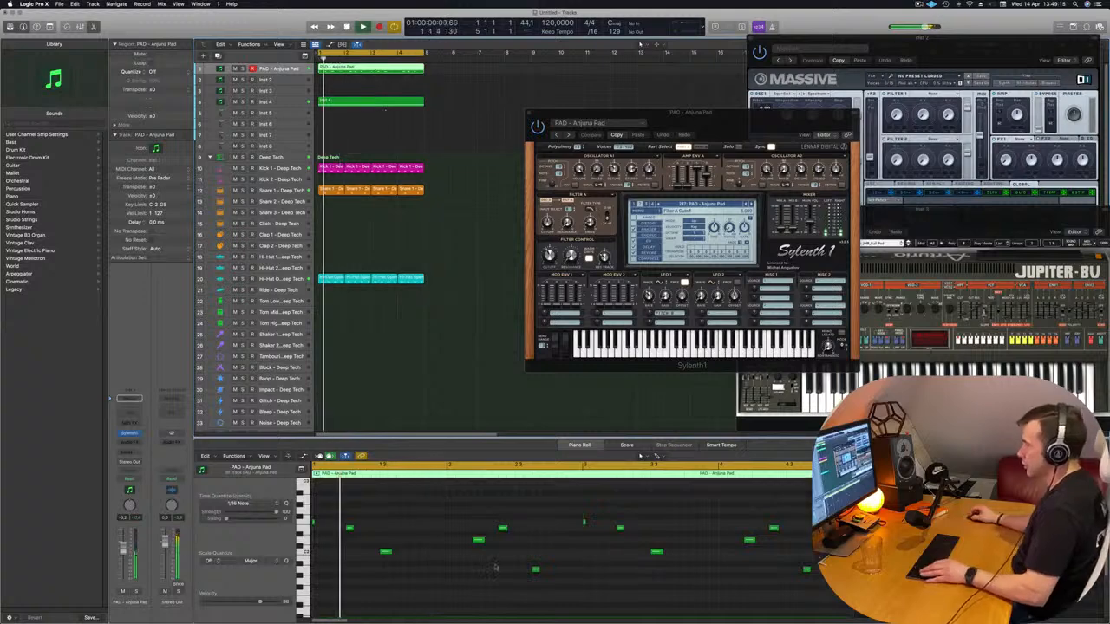
{"action": "scroll", "coordinate": [468, 559], "scroll_direction": "down", "scroll_amount": 2}
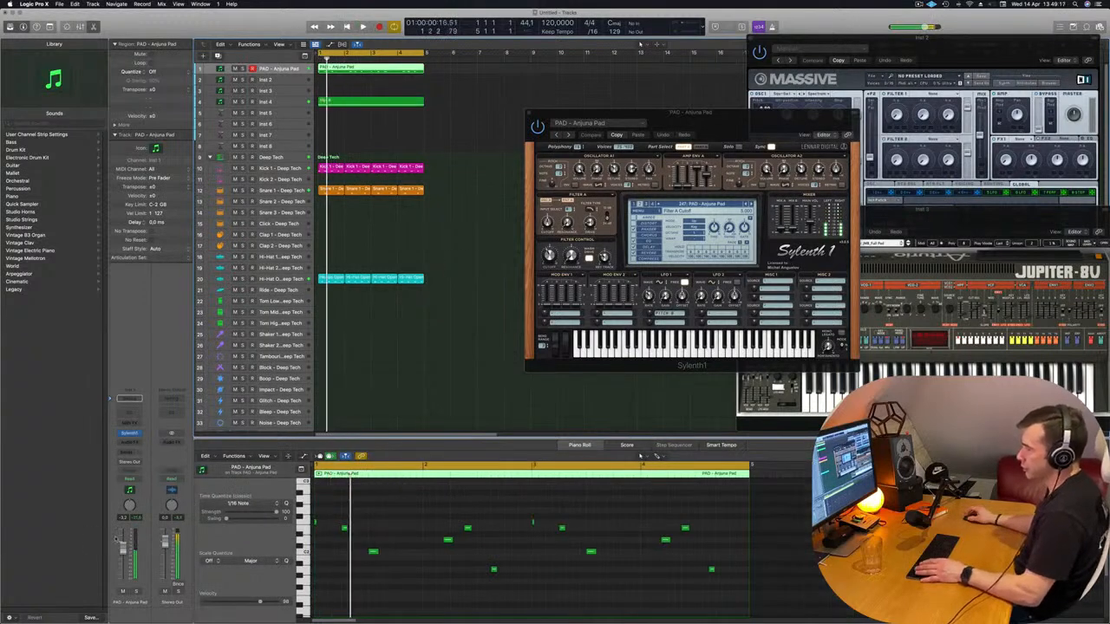
{"action": "key", "text": "space"}
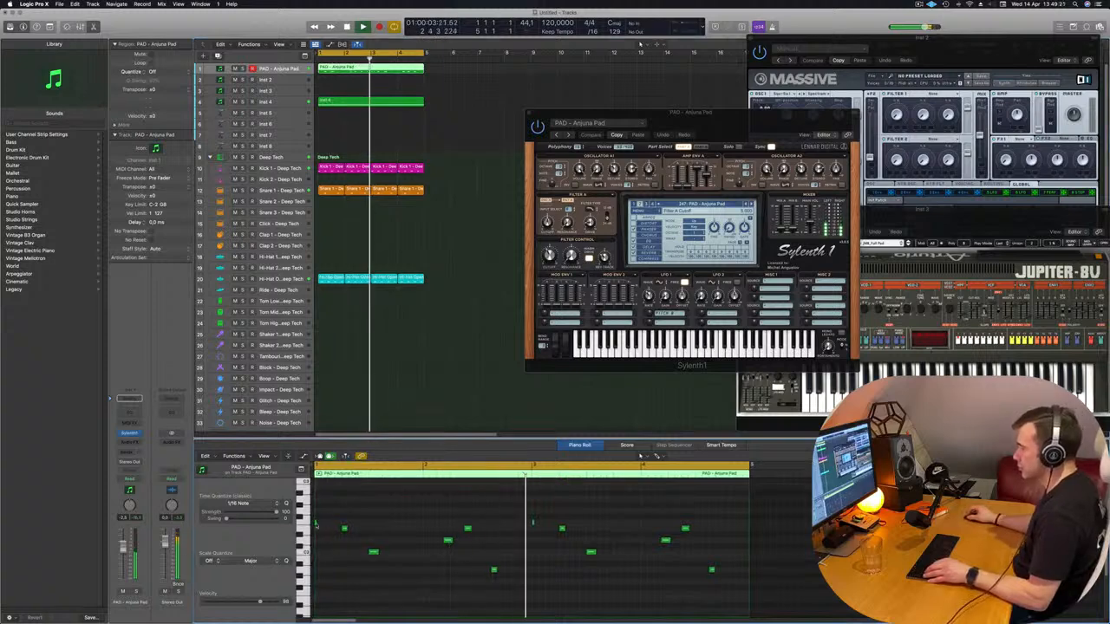
Lengthen the very short first note of the joined PAD - Anjuna Pad region
{"action": "left_click", "coordinate": [315, 524]}
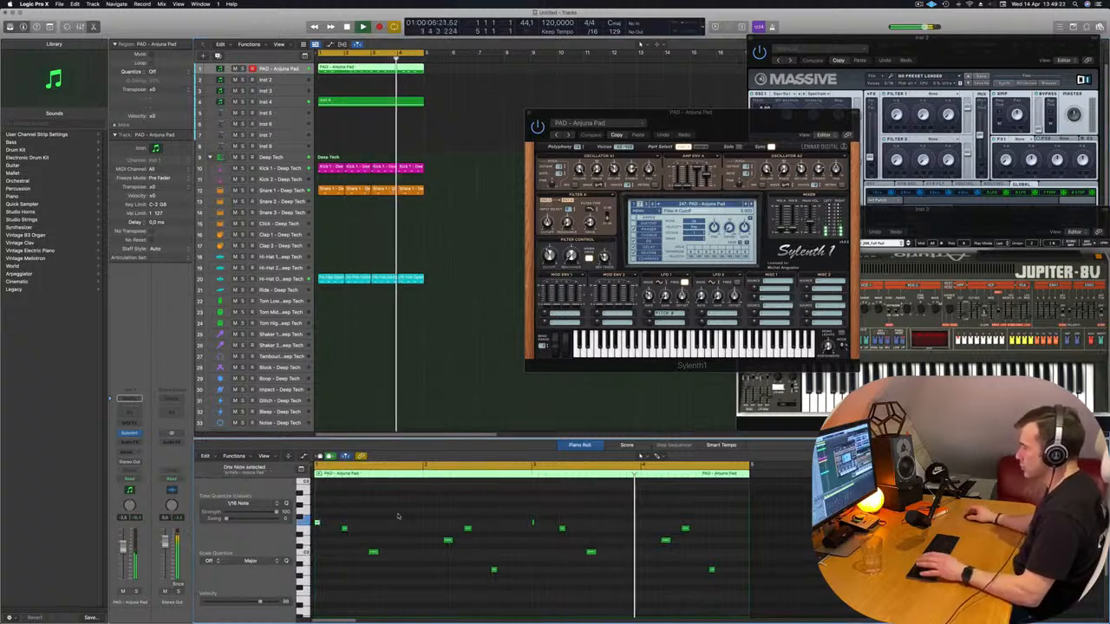
{"action": "scroll", "coordinate": [474, 523], "scroll_direction": "up", "scroll_amount": 3}
{"action": "scroll", "coordinate": [516, 547], "scroll_direction": "down", "scroll_amount": 2}
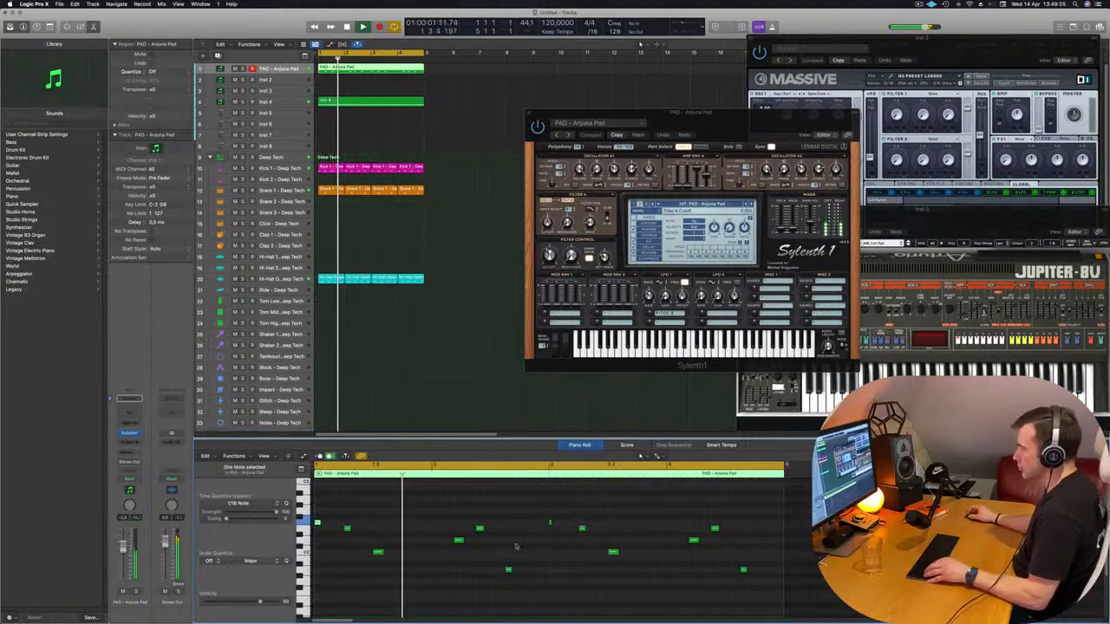
Nudge the first note of bar 2 a sixteenth earlier, then two sixteenths later, against the playing loop
{"action": "scroll", "coordinate": [452, 537], "scroll_direction": "up", "scroll_amount": 2}
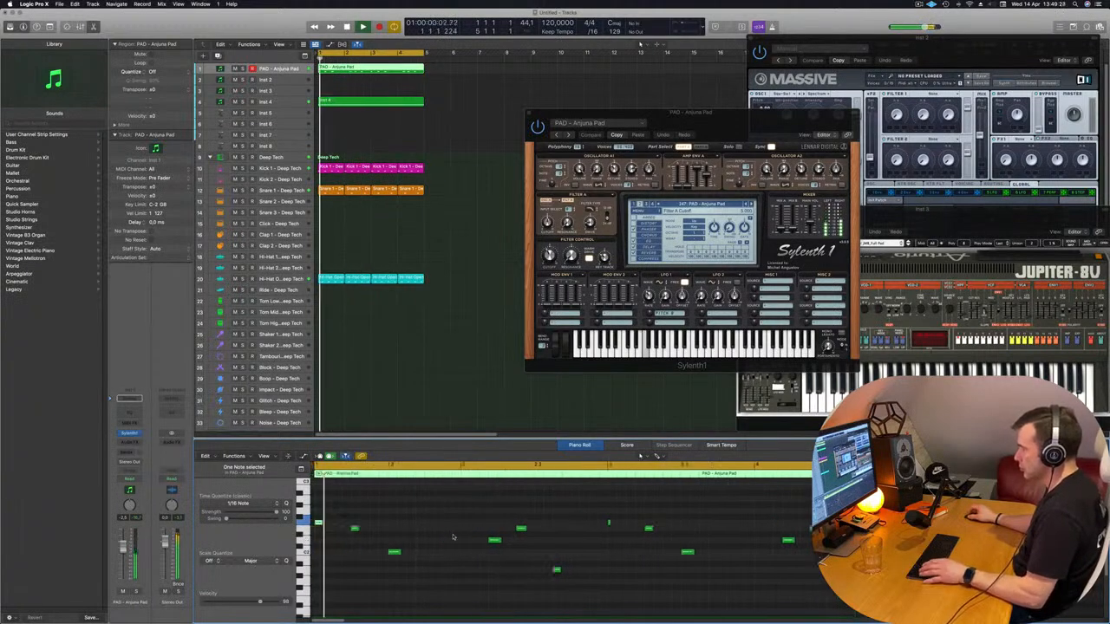
{"action": "left_click", "coordinate": [495, 540]}
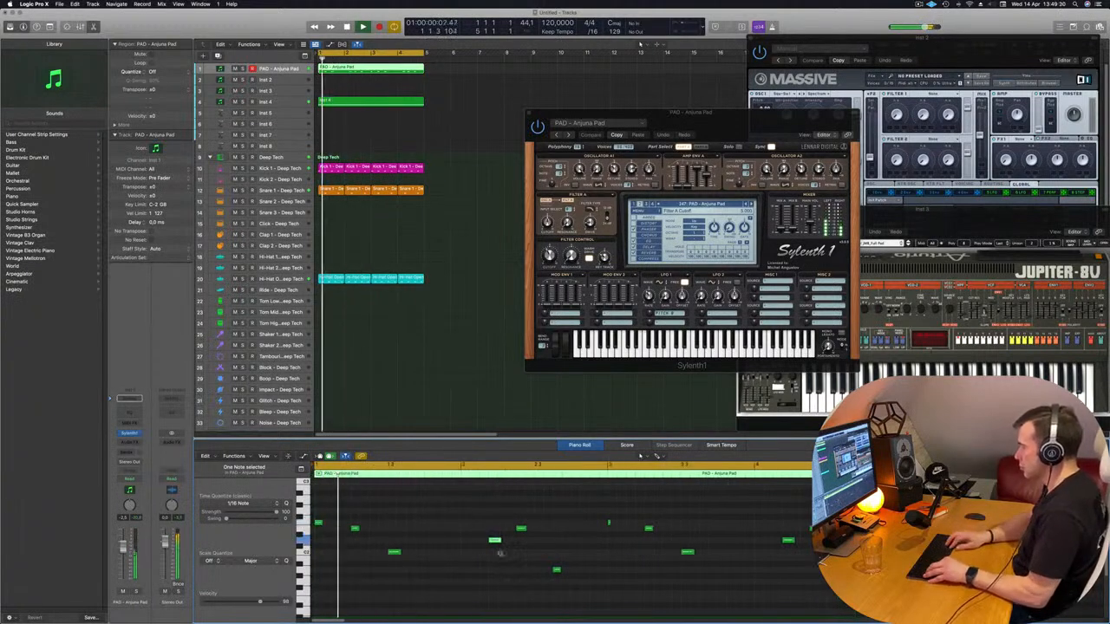
{"action": "key", "text": "alt+Left"}
{"action": "left_click", "coordinate": [500, 554]}
{"action": "scroll", "coordinate": [494, 556], "scroll_direction": "down", "scroll_amount": 1}
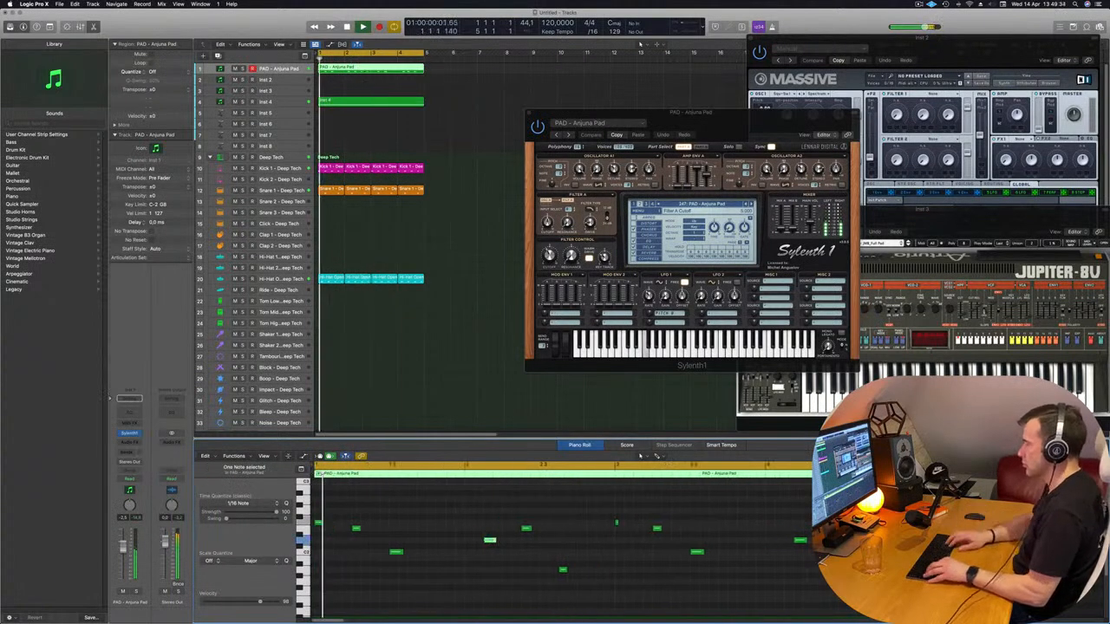
{"action": "key", "text": "alt+Right"}
{"action": "key", "text": "alt+Right"}
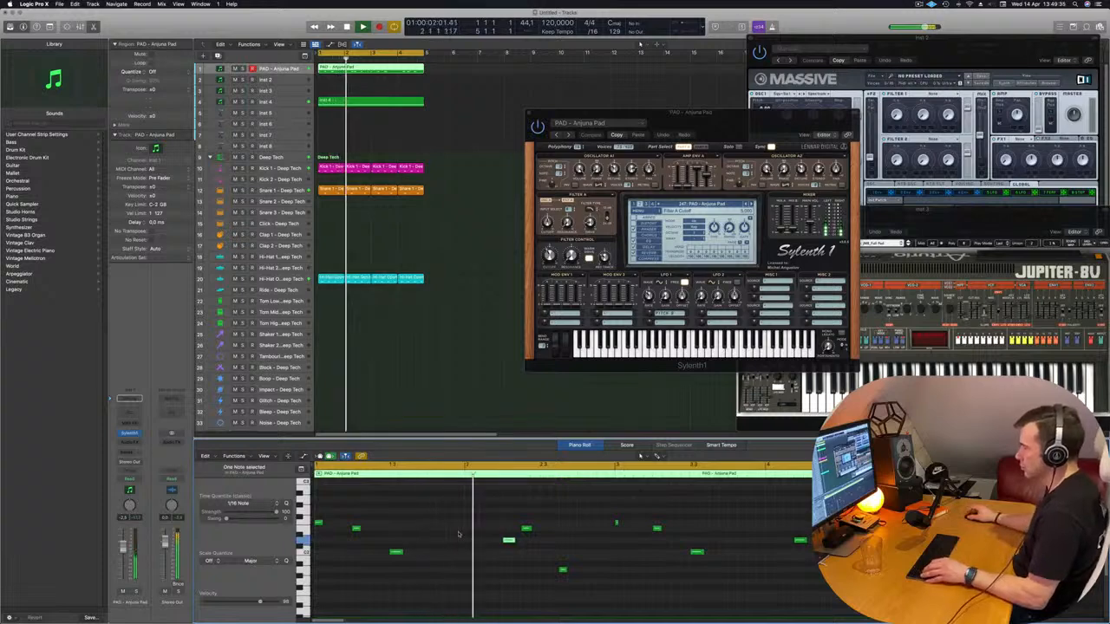
Lengthen the very short note at the start of bar 3 and raise the first note of bar 4 two semitones
{"action": "scroll", "coordinate": [528, 526], "scroll_direction": "down", "scroll_amount": 1}
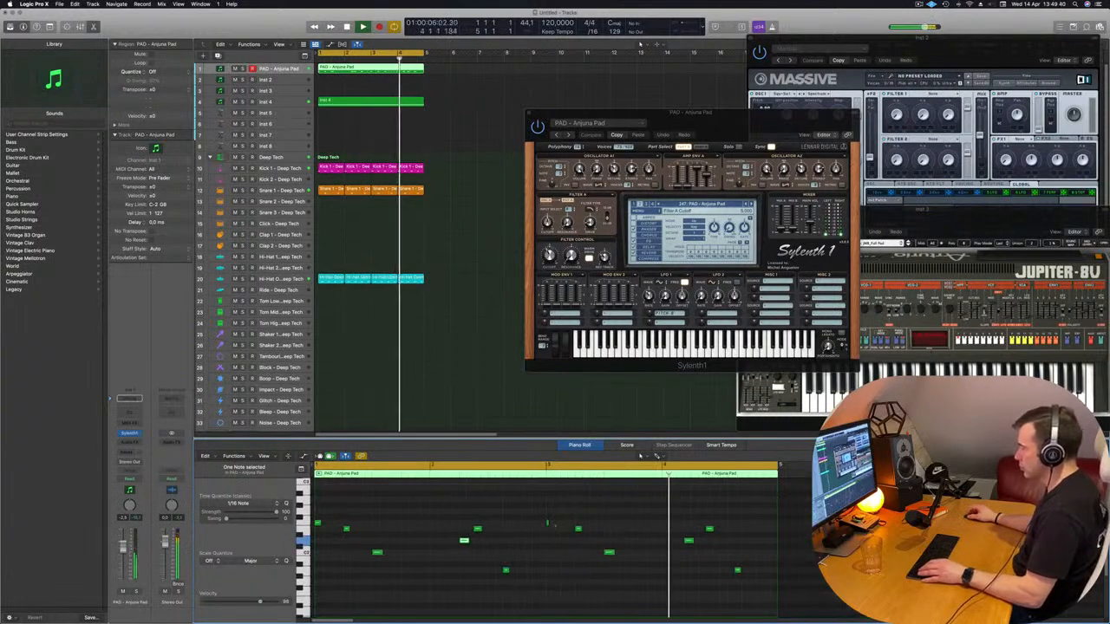
{"action": "left_click_drag", "start_coordinate": [549, 524], "coordinate": [553, 525]}
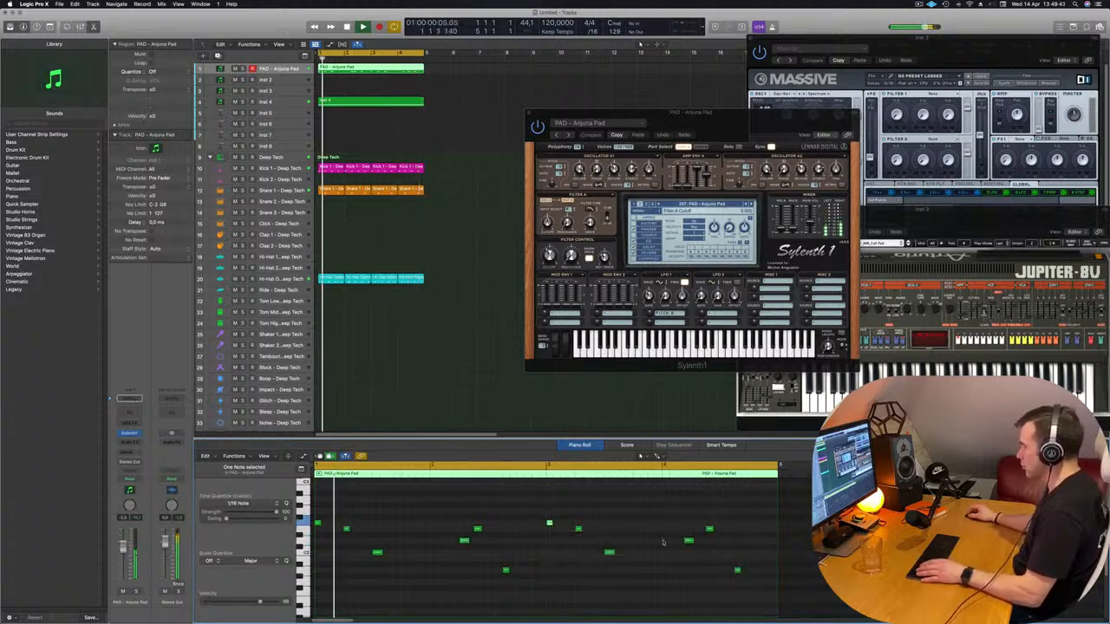
{"action": "left_click", "coordinate": [688, 541]}
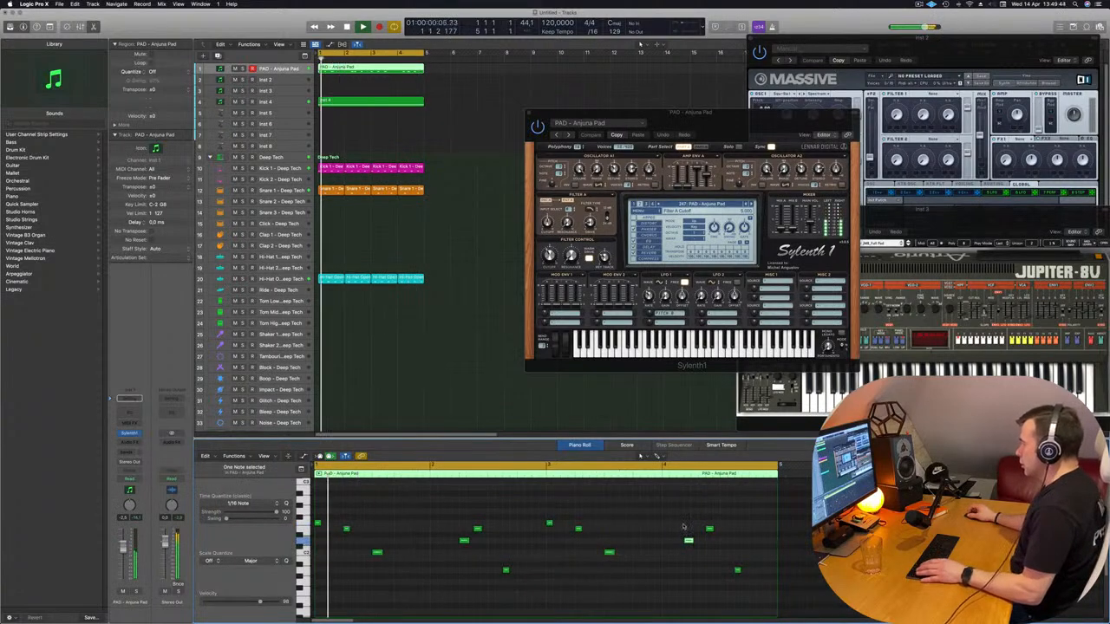
{"action": "key", "text": "alt+Up"}
{"action": "key", "text": "alt+Up"}
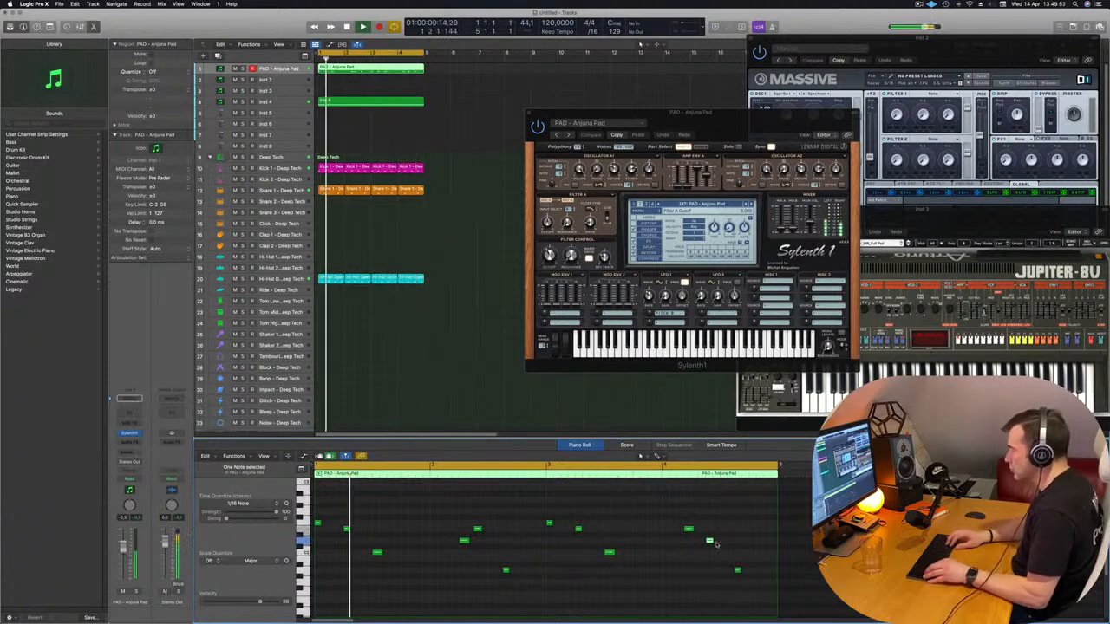
Try the second note of bar 4 two semitones higher and compare it with the note before it
{"action": "key", "text": "alt+Up"}
{"action": "key", "text": "alt+Up"}
{"action": "key", "text": "space"}
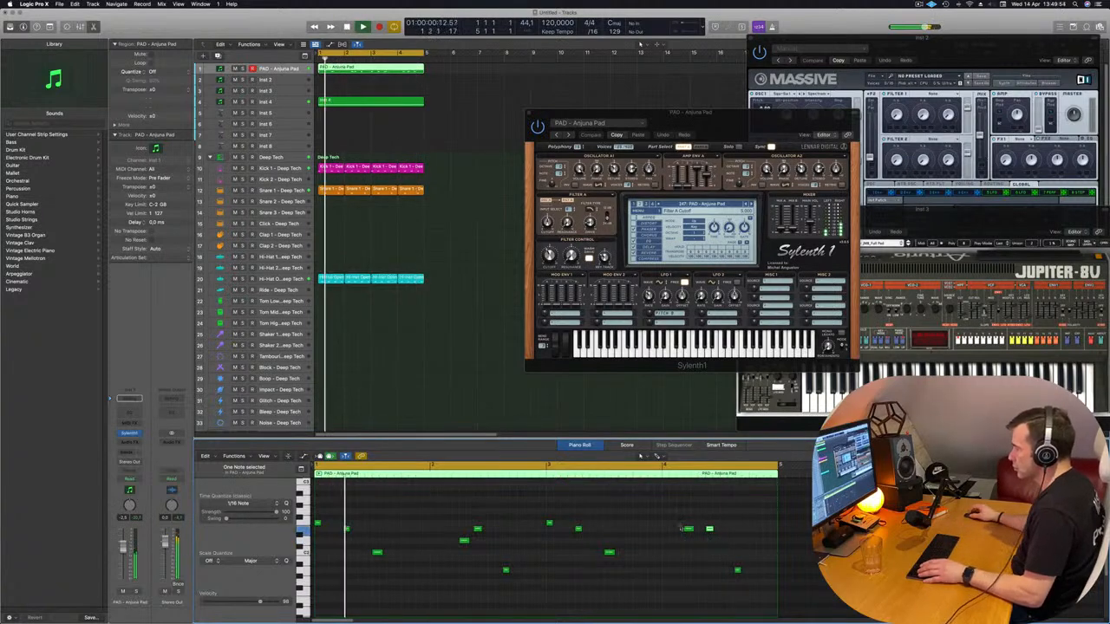
{"action": "left_click", "coordinate": [688, 529]}
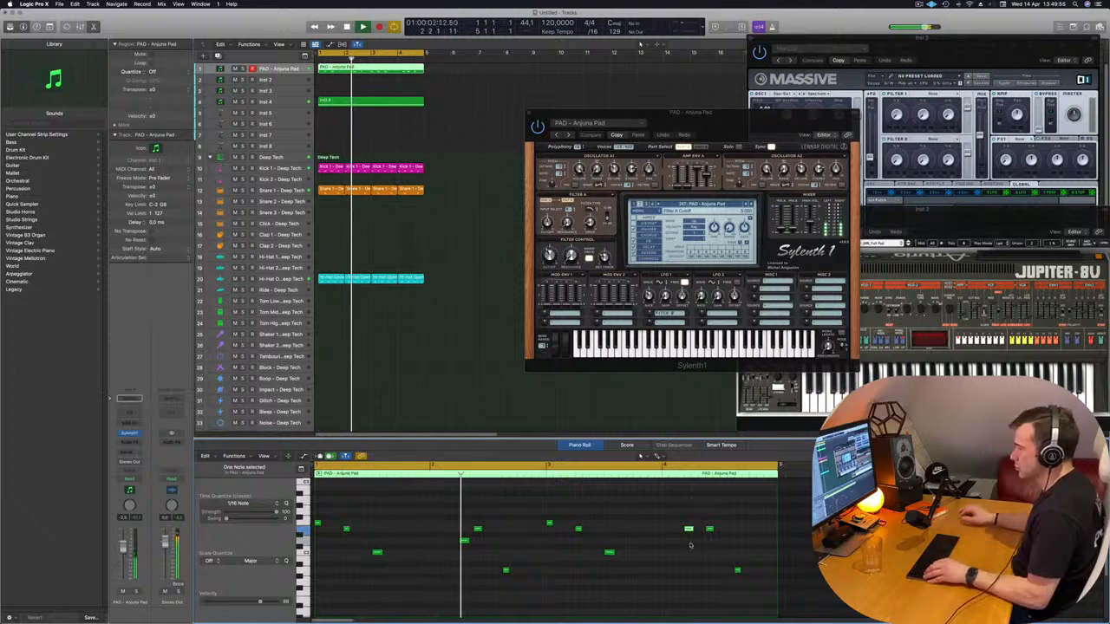
{"action": "left_click", "coordinate": [709, 529]}
{"action": "key", "text": "space"}
{"action": "key", "text": "space"}
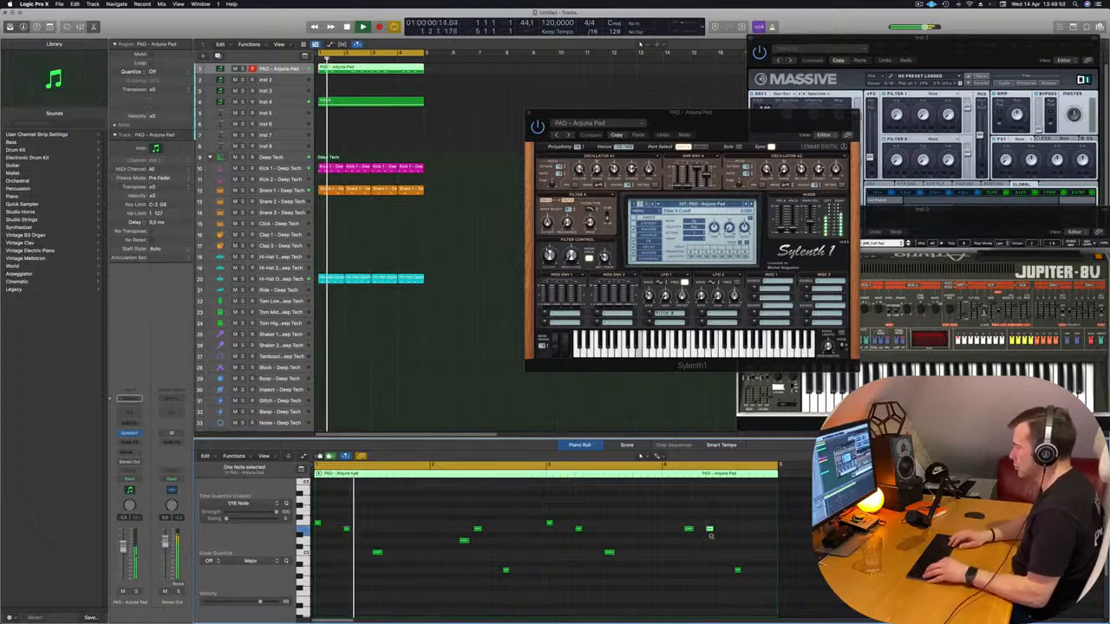
Try the second note of bar 4 slightly higher, then lower it to the pitch of the region's last note
{"action": "key", "text": "alt+Up"}
{"action": "key", "text": "alt+Up"}
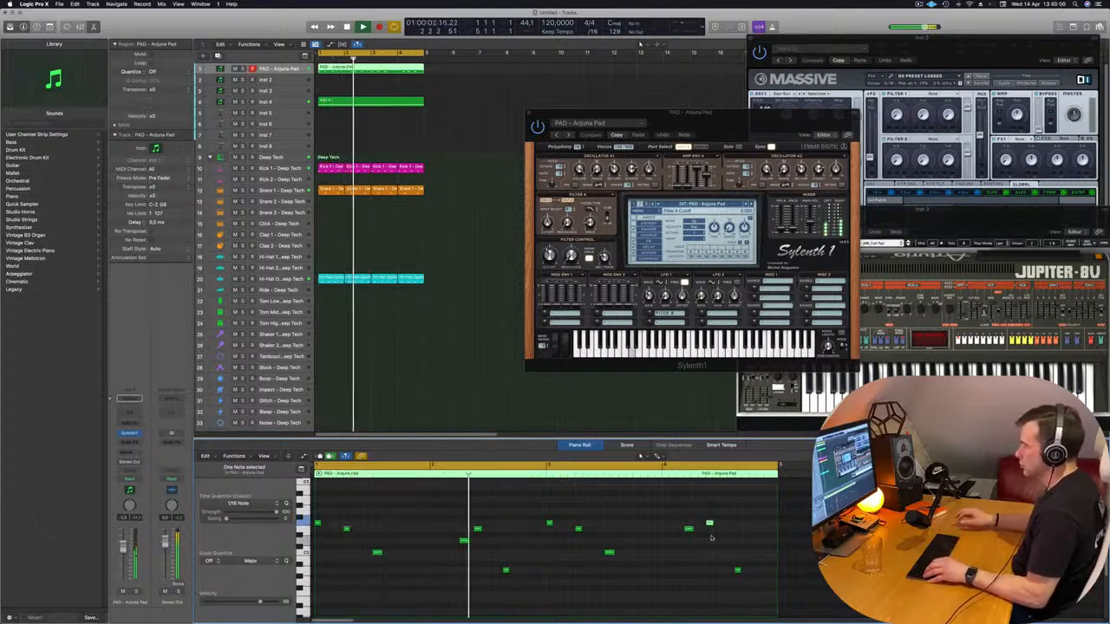
{"action": "key", "text": "alt+Down"}
{"action": "key", "text": "alt+Down"}
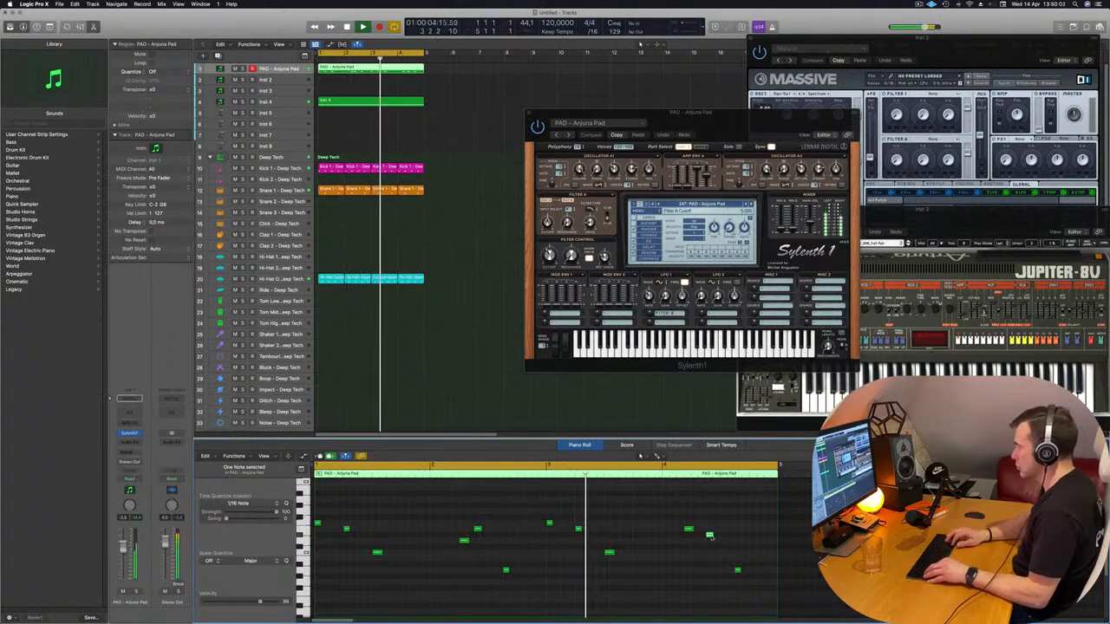
{"action": "key", "text": "alt+Down"}
{"action": "key", "text": "alt+Down"}
{"action": "key", "text": "alt+Down"}
{"action": "key", "text": "alt+Down"}
{"action": "key", "text": "alt+Down"}
{"action": "key", "text": "alt+Down"}
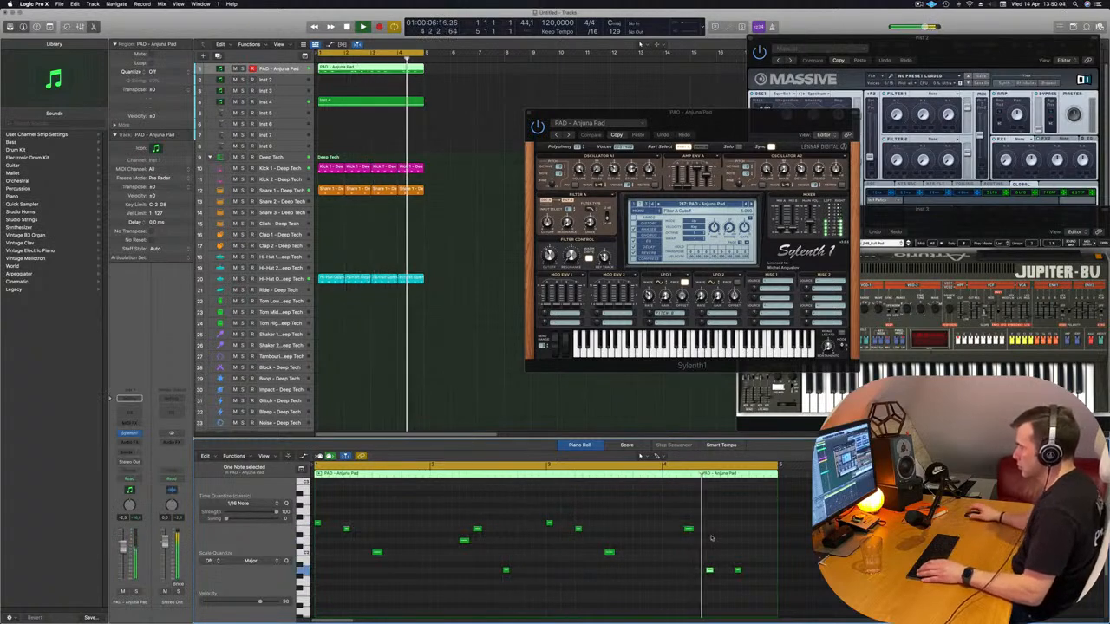
Raise the last note of the PAD - Anjuna Pad region to the same pitch as its first note
{"action": "left_click", "coordinate": [737, 570]}
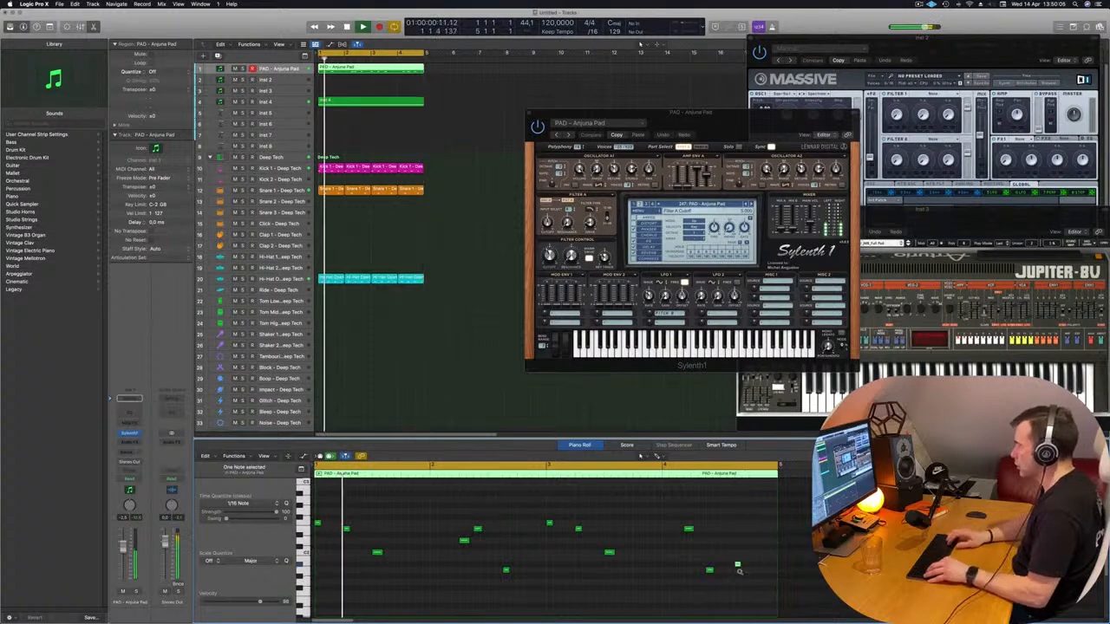
{"action": "key", "text": "alt+Up"}
{"action": "key", "text": "alt+Up"}
{"action": "key", "text": "alt+Up"}
{"action": "key", "text": "alt+Up"}
{"action": "key", "text": "alt+Up"}
{"action": "key", "text": "alt+Up"}
{"action": "key", "text": "alt+Up"}
{"action": "key", "text": "alt+Up"}
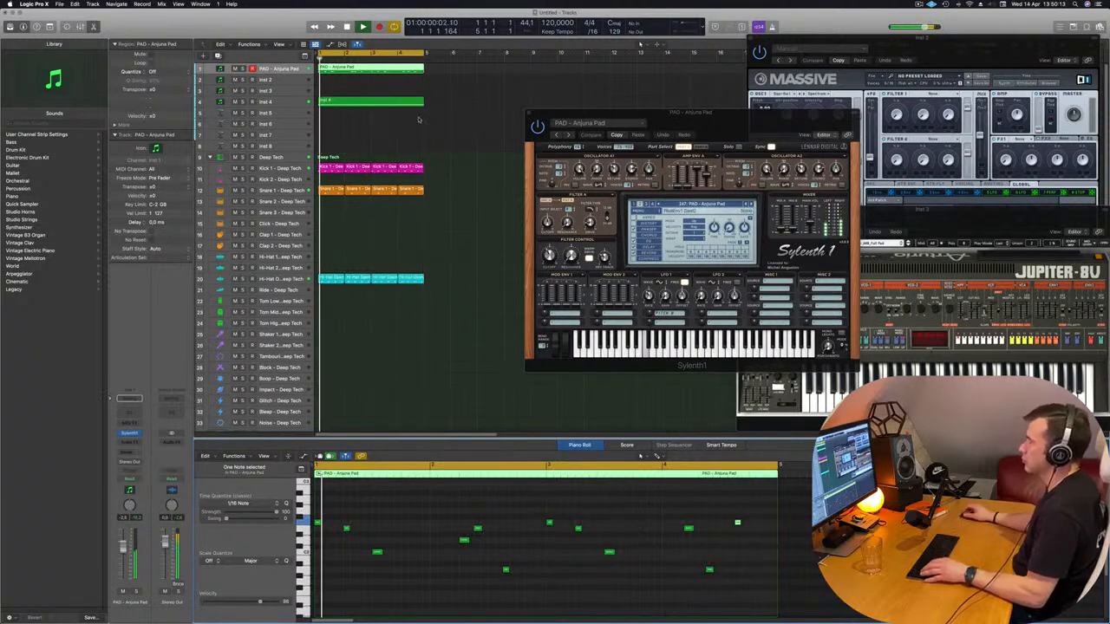
Select all regions and repeat them three times so the four-bar loop fills sixteen bars
{"action": "scroll", "coordinate": [417, 115], "scroll_direction": "down", "scroll_amount": 4}
{"action": "scroll", "coordinate": [429, 130], "scroll_direction": "up", "scroll_amount": 5}
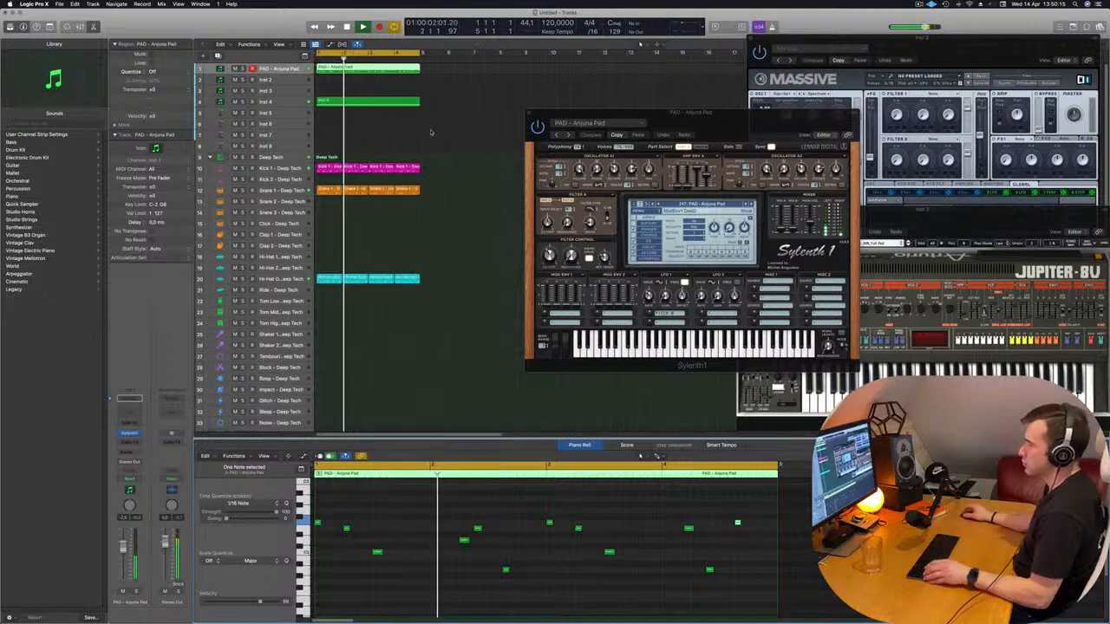
{"action": "left_click", "coordinate": [430, 130]}
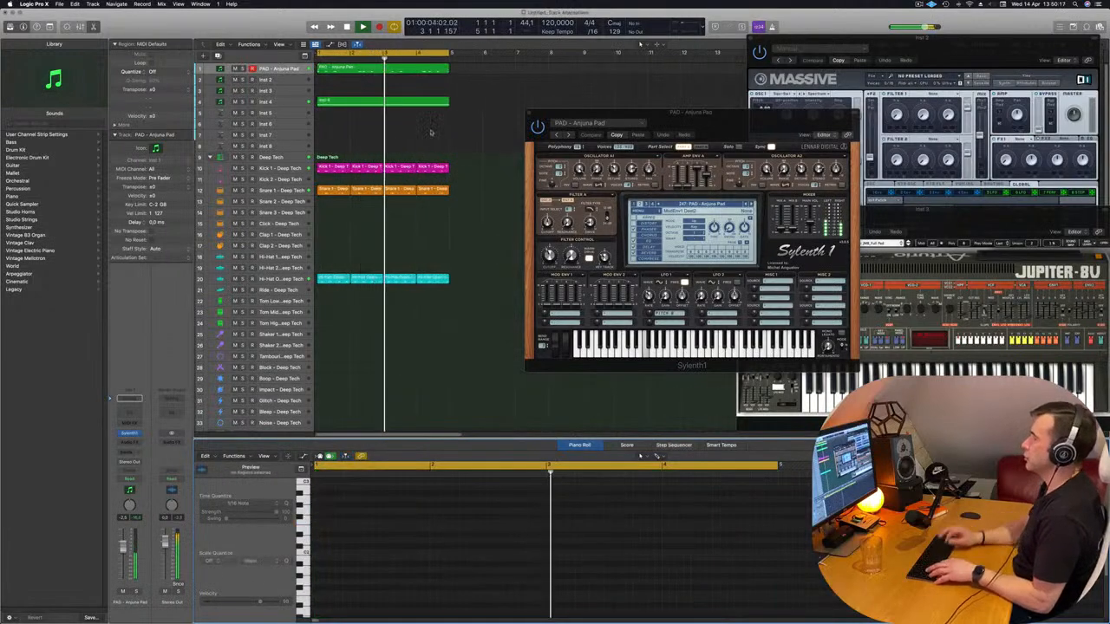
{"action": "key", "text": "super+a"}
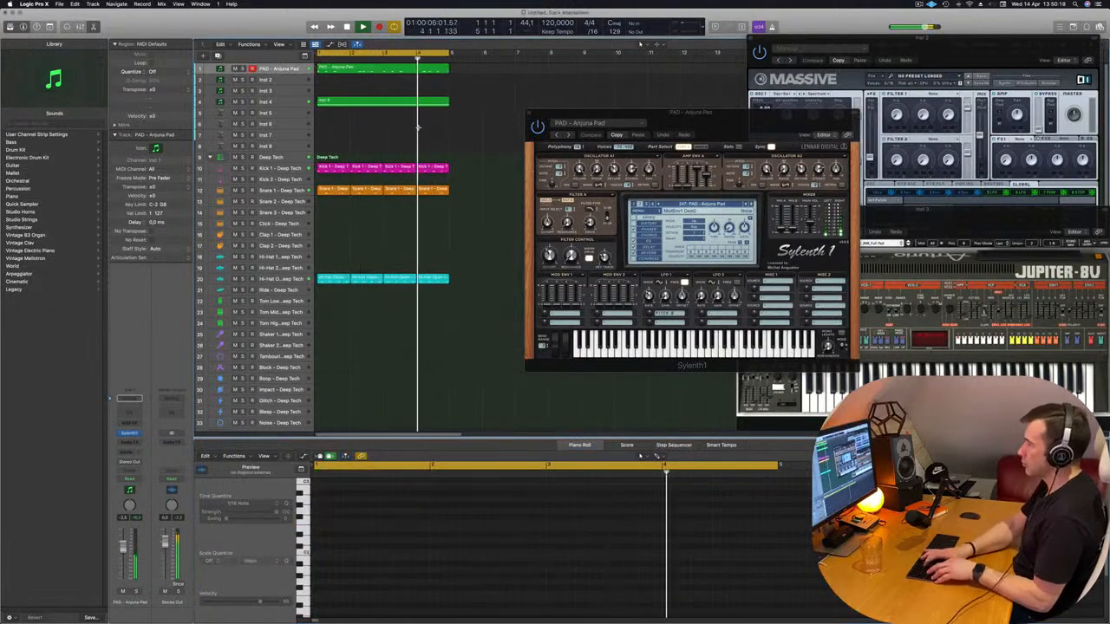
{"action": "key", "text": "super+r"}
{"action": "key", "text": "super+r"}
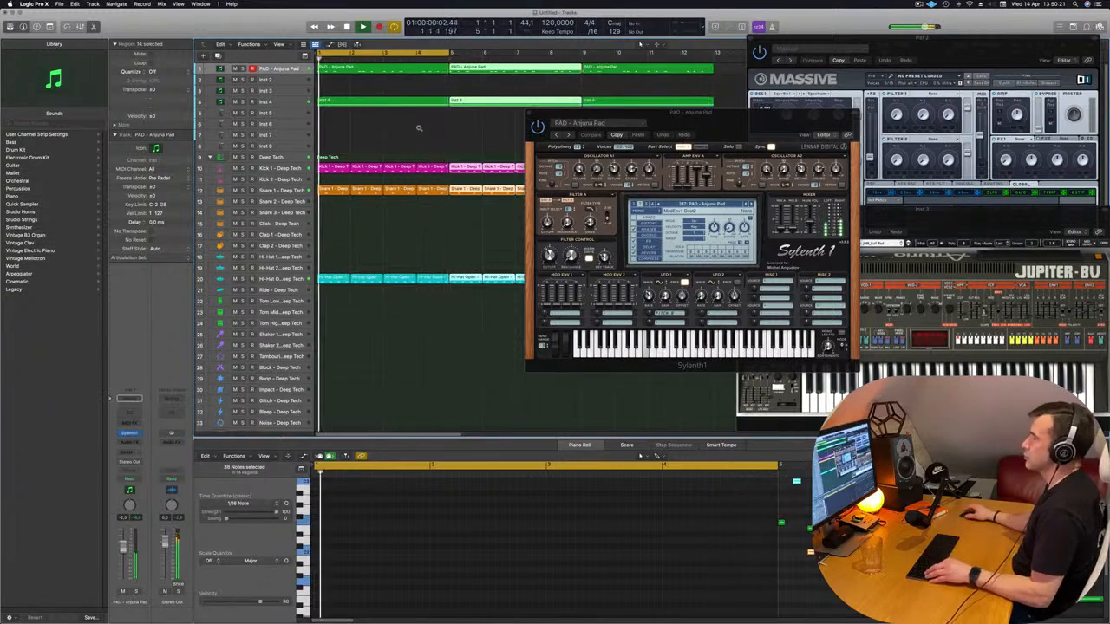
{"action": "left_click_drag", "start_coordinate": [581, 121], "coordinate": [501, 223]}
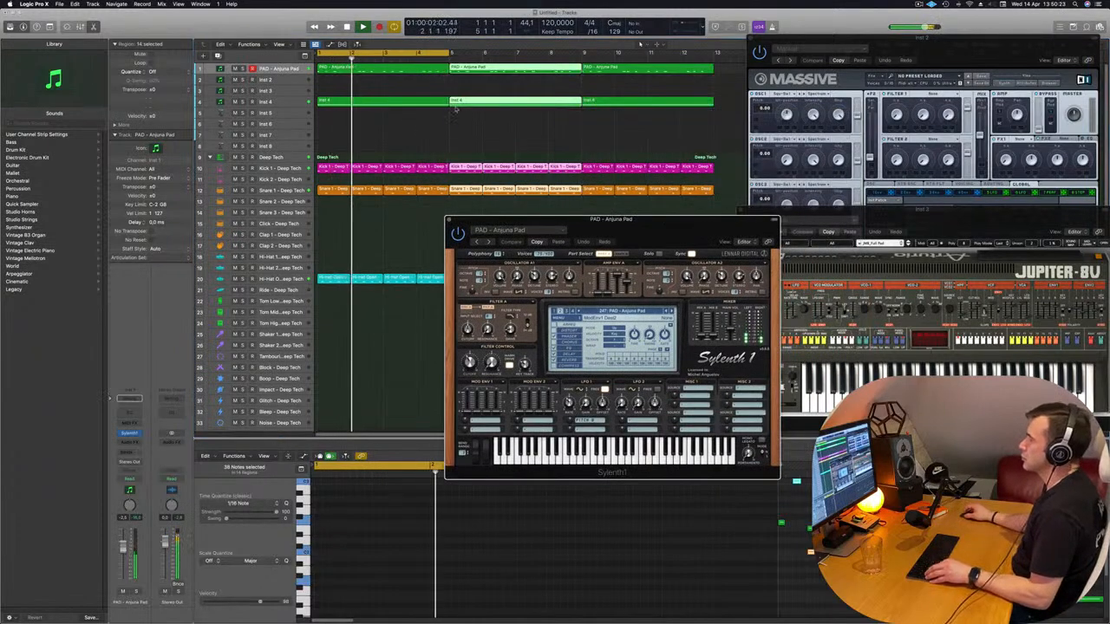
{"action": "scroll", "coordinate": [434, 69], "scroll_direction": "down", "scroll_amount": 5}
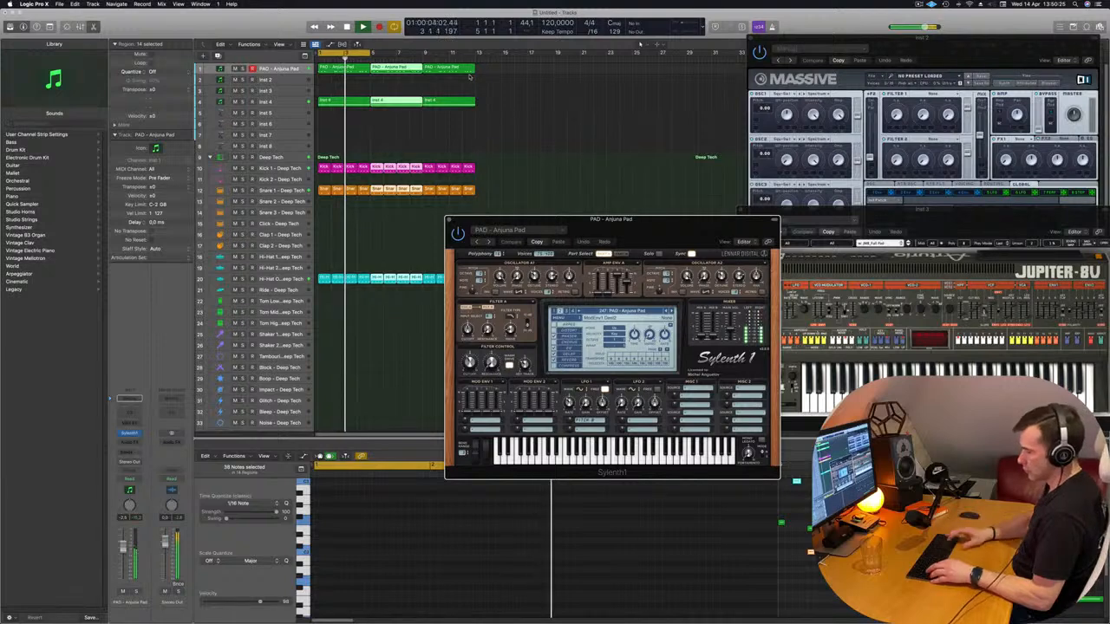
{"action": "key", "text": "super+r"}
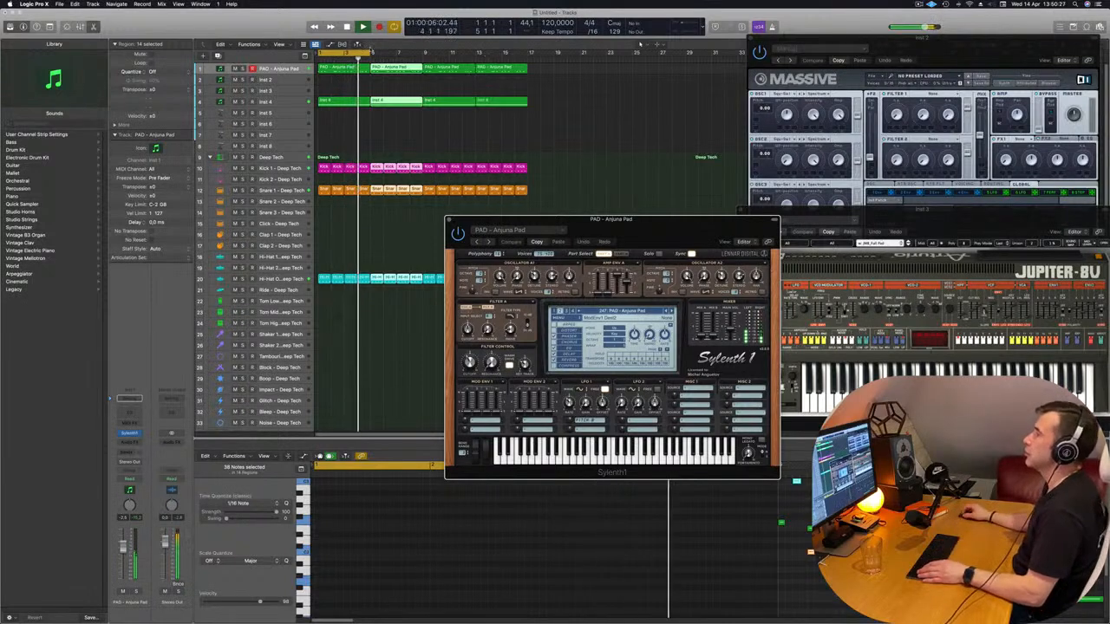
Open the first PAD - Anjuna Pad region and move the first note of bar 4 a sixteenth later
{"action": "mouse_move", "coordinate": [370, 54]}
{"action": "left_mouse_down"}
{"action": "mouse_move", "coordinate": [530, 53]}
{"action": "mouse_move", "coordinate": [381, 59]}
{"action": "mouse_move", "coordinate": [368, 74]}
{"action": "left_mouse_up"}
{"action": "left_click", "coordinate": [338, 71]}
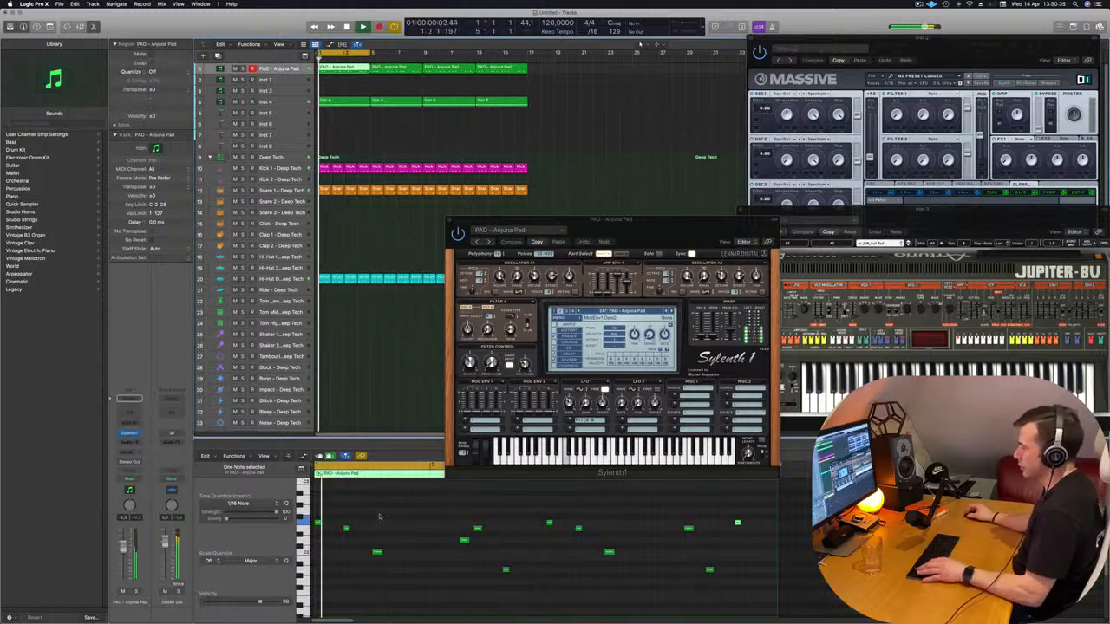
{"action": "left_click", "coordinate": [406, 574]}
{"action": "scroll", "coordinate": [409, 574], "scroll_direction": "up", "scroll_amount": 2}
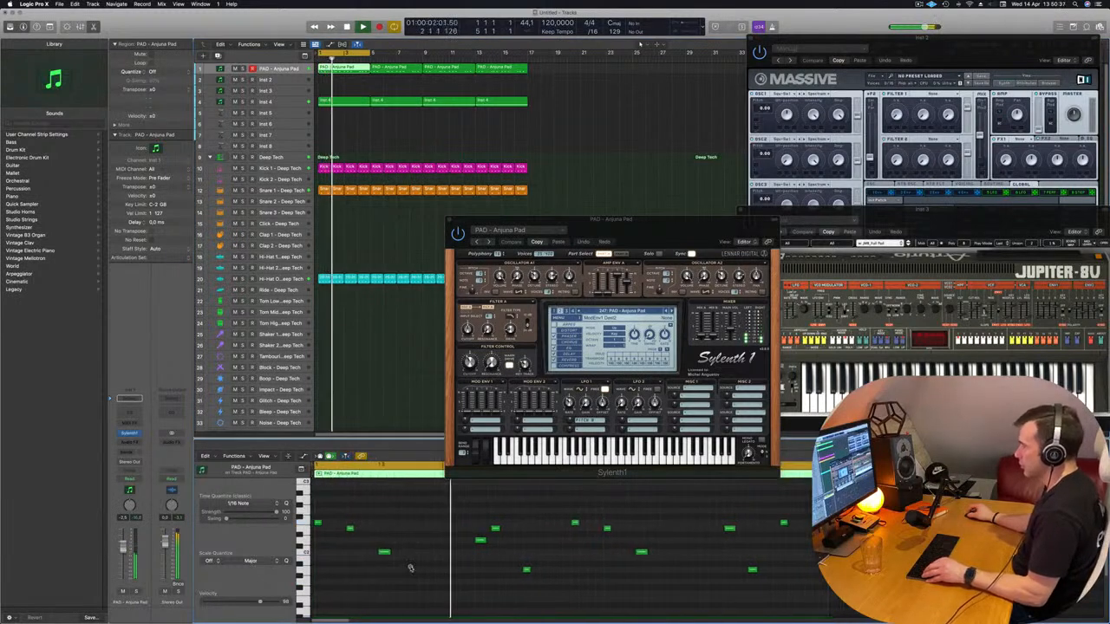
{"action": "scroll", "coordinate": [410, 567], "scroll_direction": "down", "scroll_amount": 1}
{"action": "left_click", "coordinate": [698, 529]}
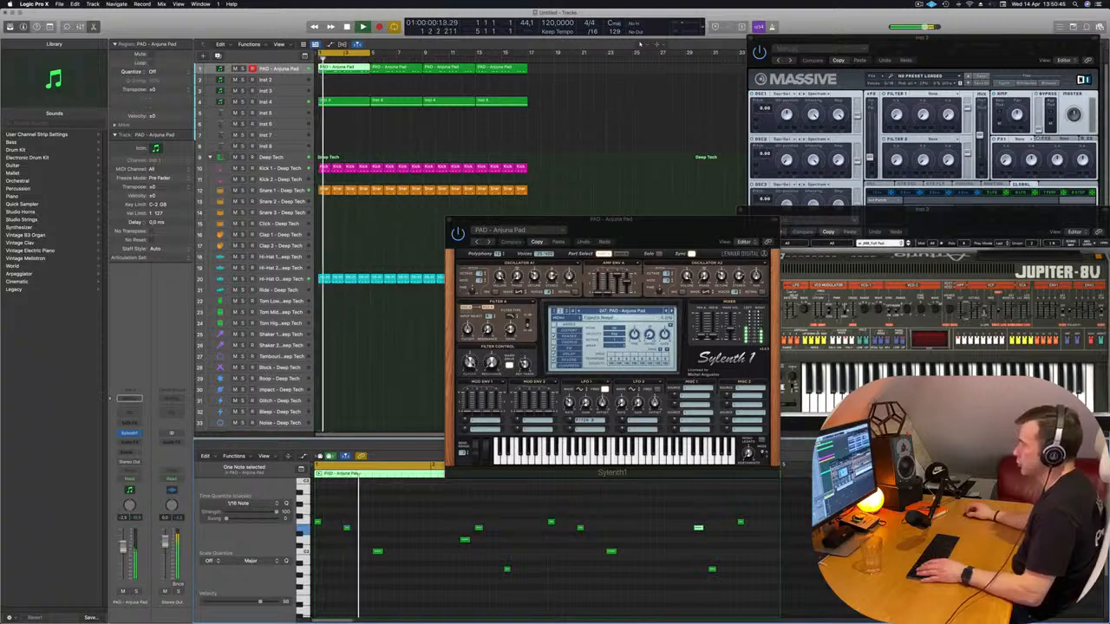
Adjust the Filter Control cutoff in Sylenth1 and select all notes of the first PAD - Anjuna Pad region
{"action": "left_click_drag", "start_coordinate": [469, 363], "coordinate": [470, 361]}
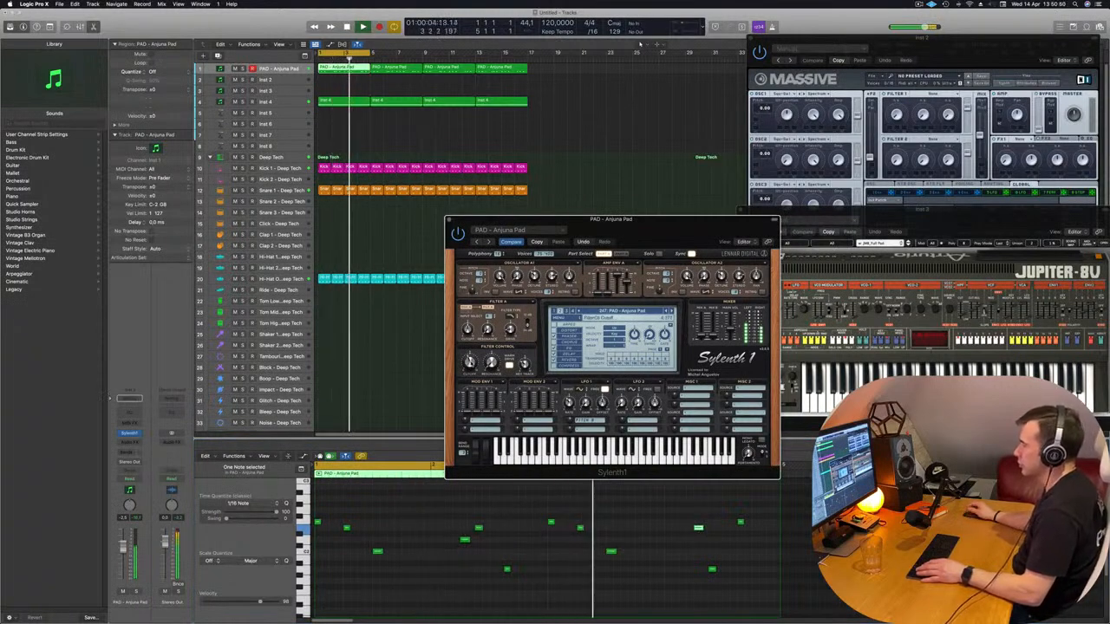
{"action": "left_click_drag", "start_coordinate": [639, 224], "coordinate": [857, 177]}
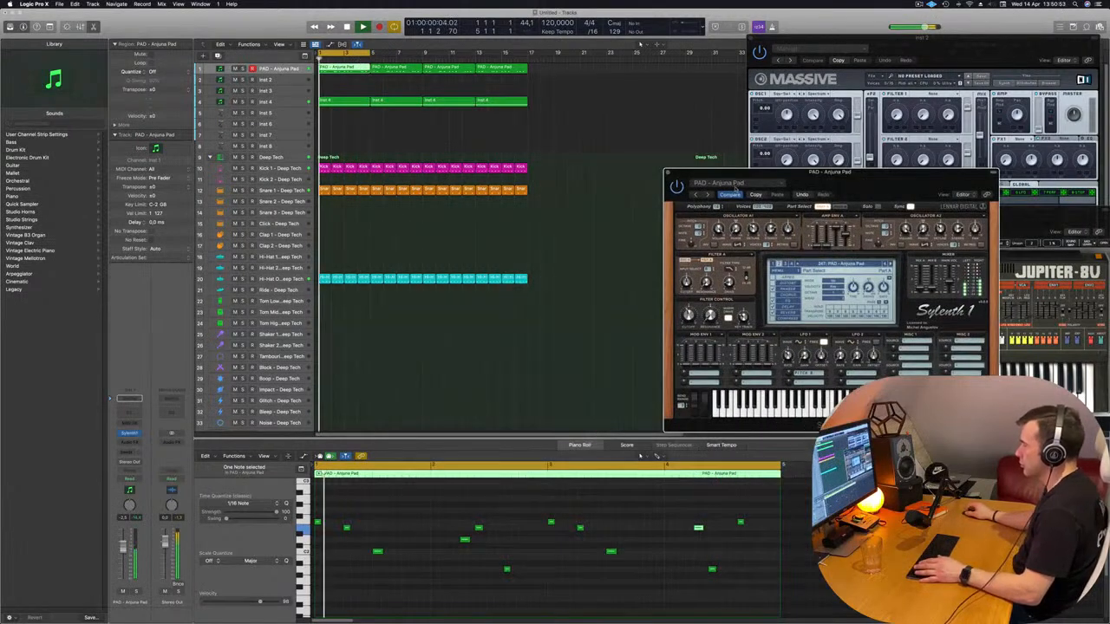
{"action": "left_click", "coordinate": [455, 573]}
{"action": "scroll", "coordinate": [434, 578], "scroll_direction": "down", "scroll_amount": 3}
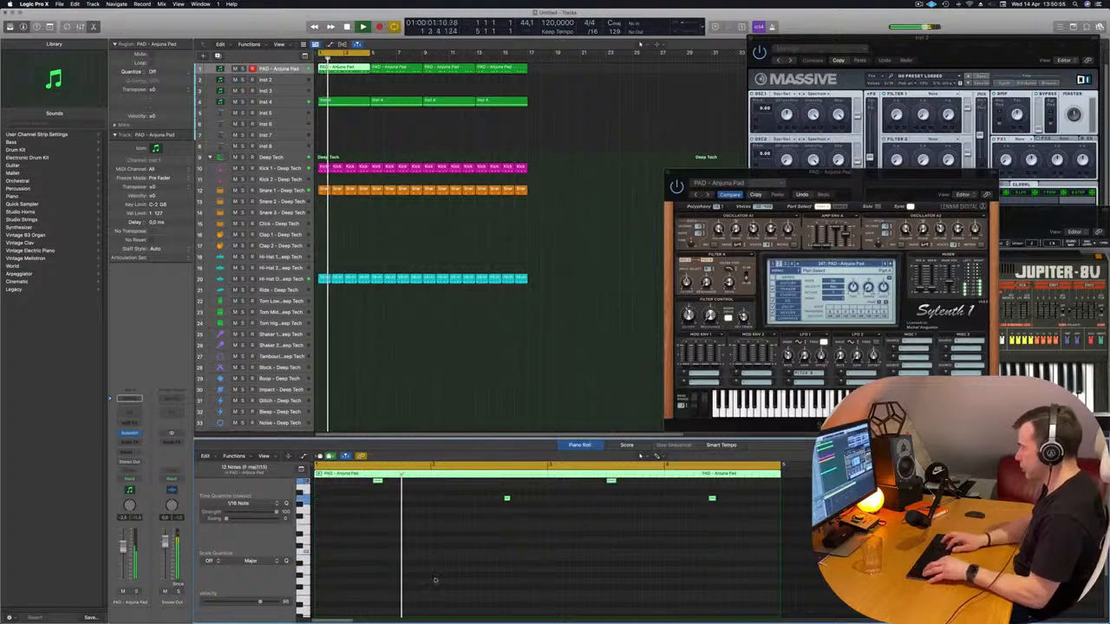
{"action": "left_click_drag", "start_coordinate": [853, 183], "coordinate": [762, 138]}
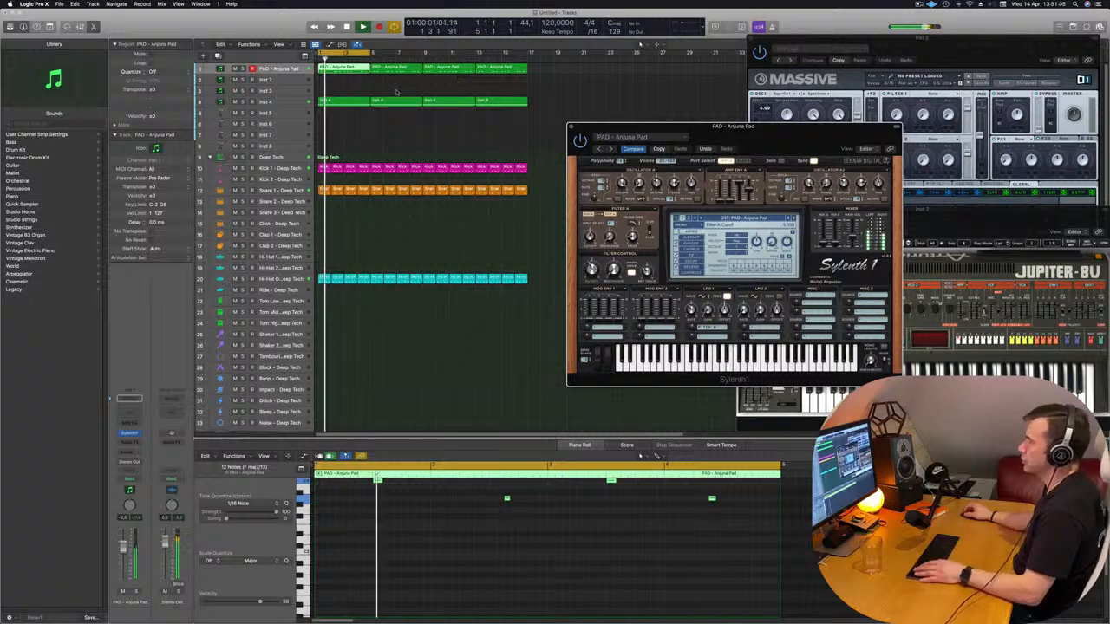
Replace the three later PAD - Anjuna Pad regions with copies of the edited first region so the melody fills sixteen bars
{"action": "left_click_drag", "start_coordinate": [396, 92], "coordinate": [516, 67]}
{"action": "key", "text": "Delete"}
{"action": "left_click", "coordinate": [347, 72]}
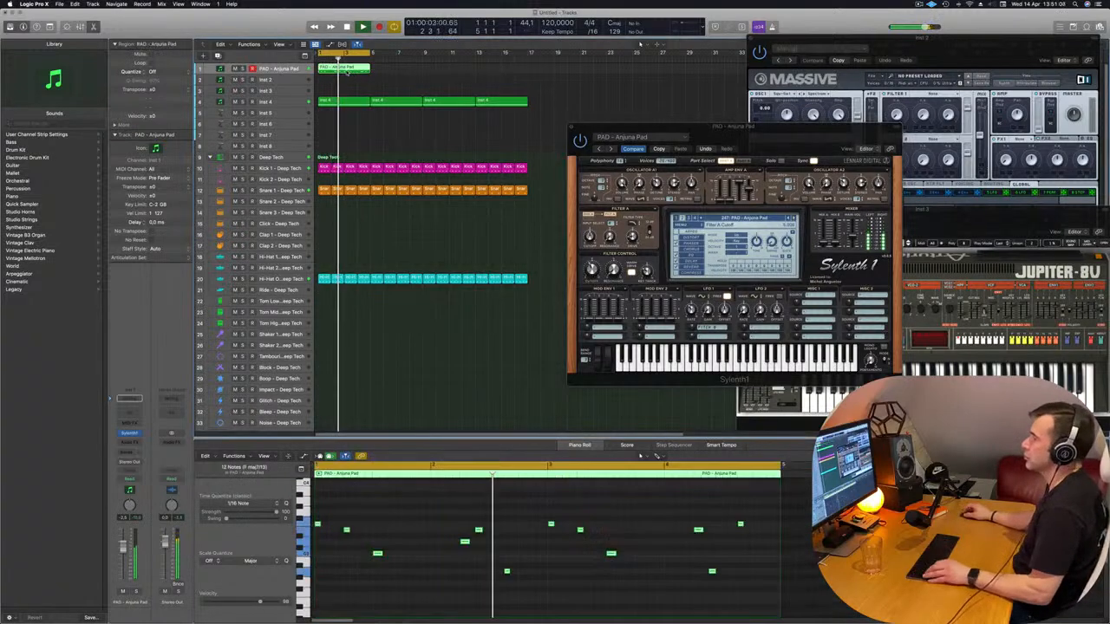
{"action": "left_click_drag", "start_coordinate": [347, 72], "coordinate": [483, 89]}
{"action": "left_click_drag", "start_coordinate": [614, 128], "coordinate": [267, 176]}
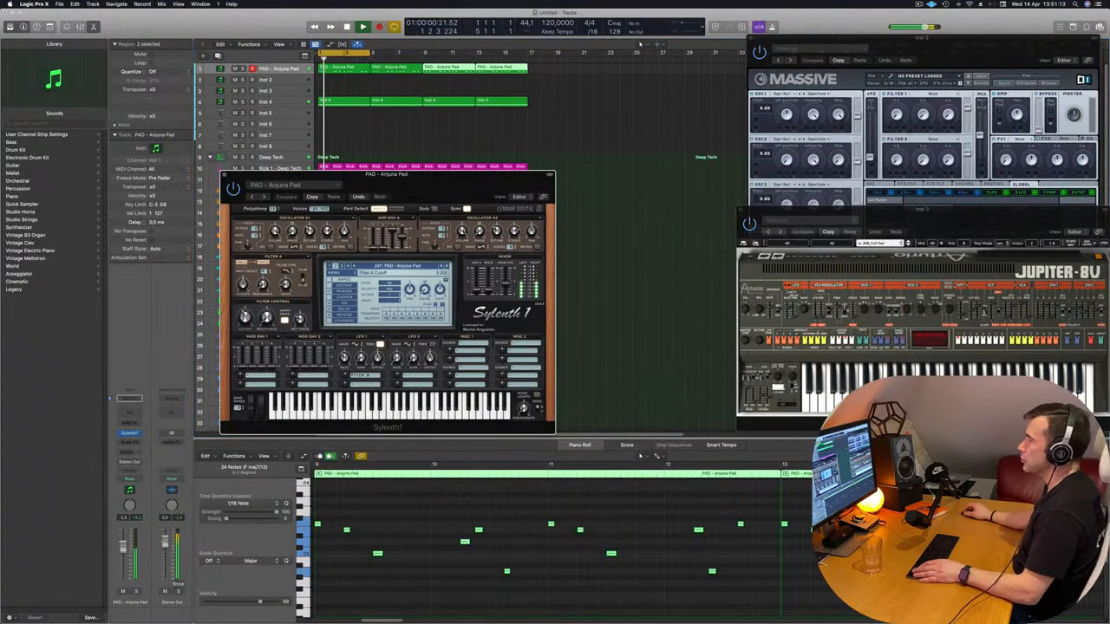
Extend the cycle range over all sixteen bars and play the arrangement from the start
{"action": "left_click_drag", "start_coordinate": [370, 54], "coordinate": [527, 59]}
{"action": "key", "text": "space"}
{"action": "key", "text": "space"}
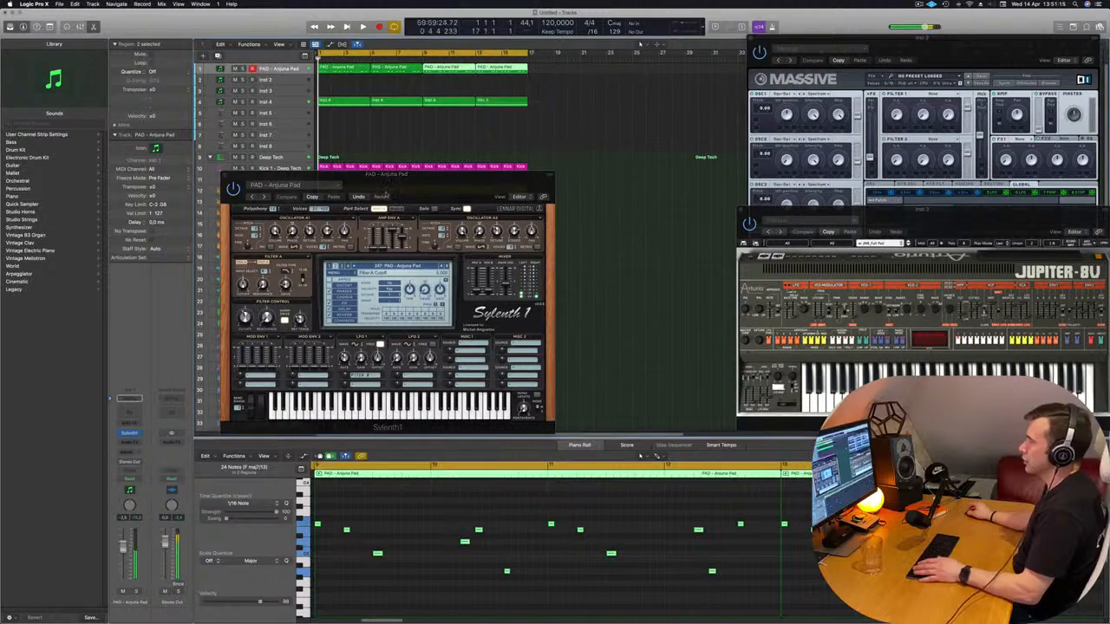
{"action": "left_click_drag", "start_coordinate": [402, 185], "coordinate": [597, 180]}
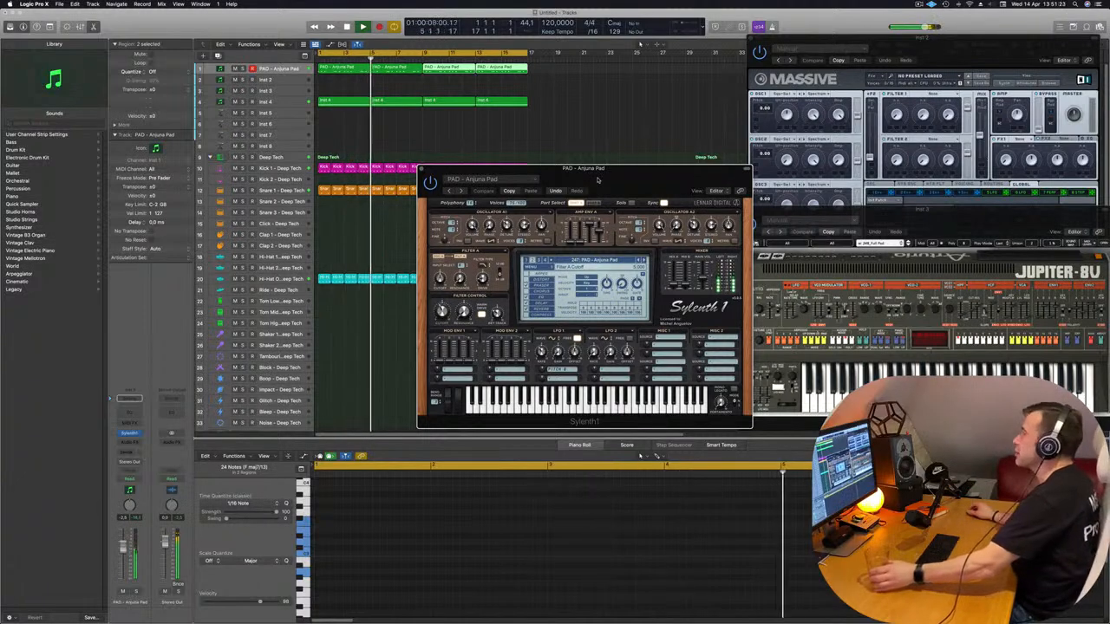
{"action": "left_click_drag", "start_coordinate": [597, 179], "coordinate": [634, 142]}
{"action": "key", "text": "space"}
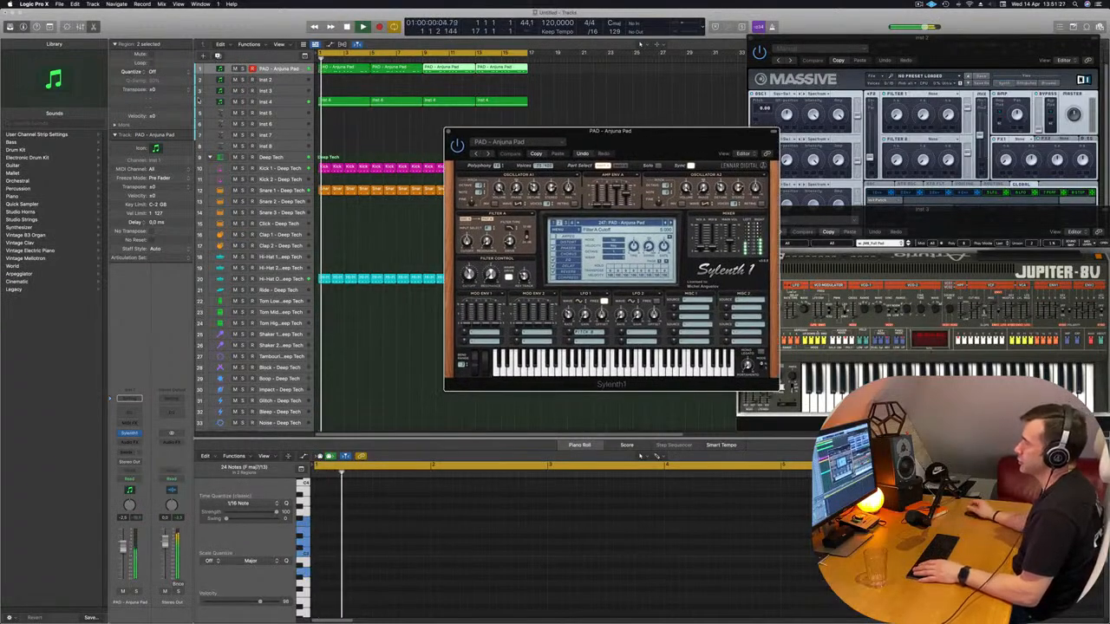
Duplicate the PAD - Anjuna Pad track with its Sylenth1 settings and copy the first Inst 4 region onto it
{"action": "left_click", "coordinate": [218, 55]}
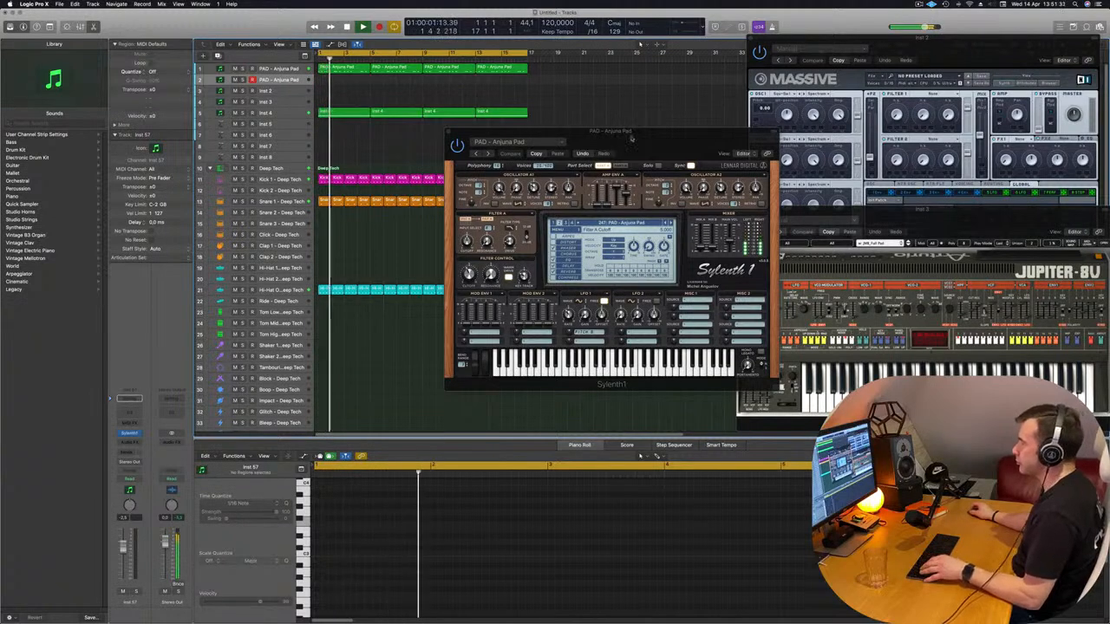
{"action": "left_click_drag", "start_coordinate": [631, 138], "coordinate": [613, 173]}
{"action": "left_click_drag", "start_coordinate": [351, 114], "coordinate": [347, 90]}
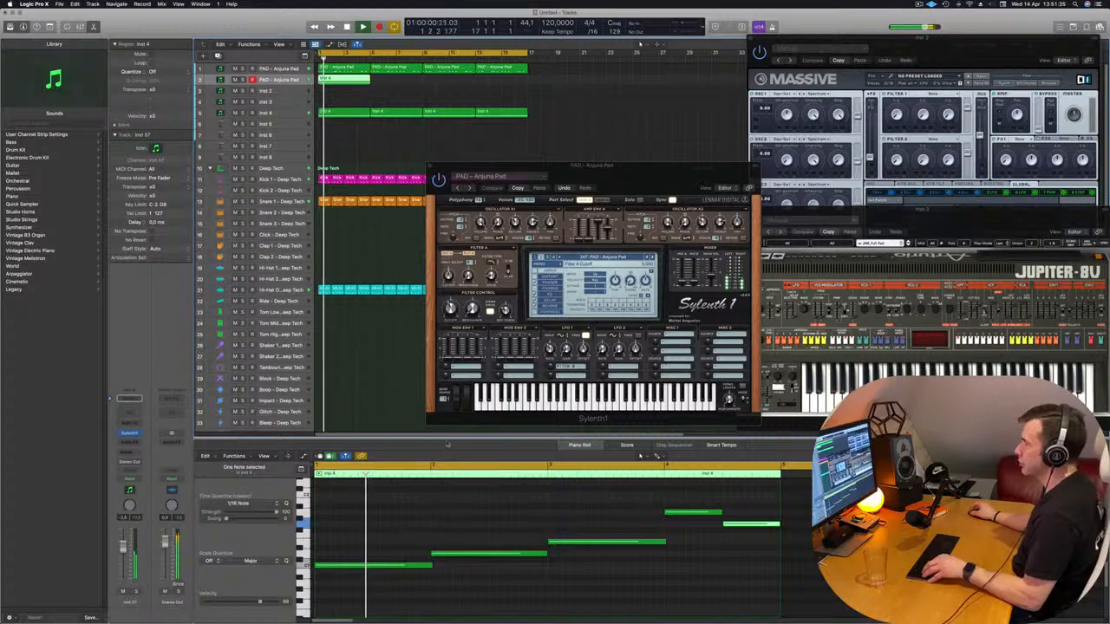
Select all notes of the Inst 4 region on the duplicated pad track and listen to the new layer
{"action": "left_click", "coordinate": [427, 511], "text": "ctrl+alt"}
{"action": "scroll", "coordinate": [350, 518], "scroll_direction": "down", "scroll_amount": 2}
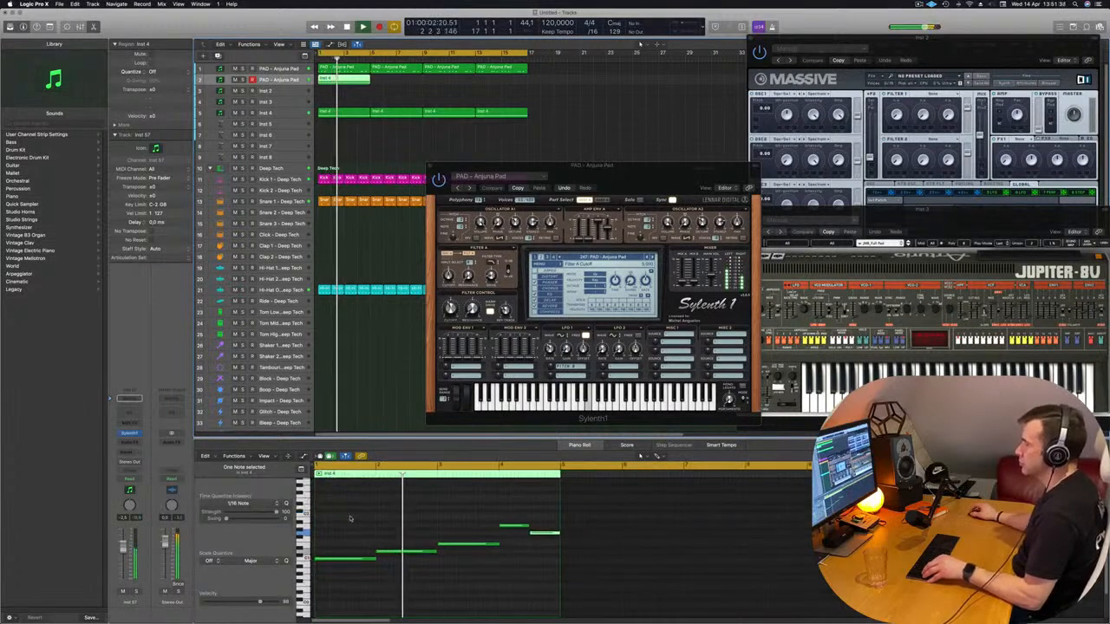
{"action": "left_click_drag", "start_coordinate": [344, 516], "coordinate": [562, 584]}
{"action": "scroll", "coordinate": [561, 586], "scroll_direction": "down", "scroll_amount": 3}
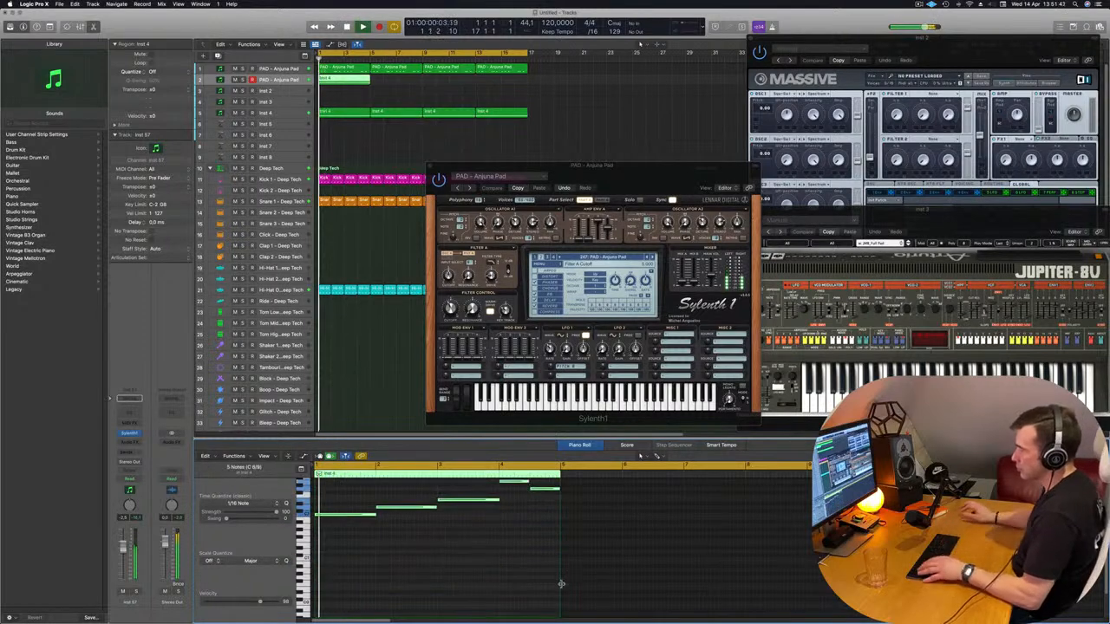
{"action": "scroll", "coordinate": [561, 585], "scroll_direction": "down", "scroll_amount": 3}
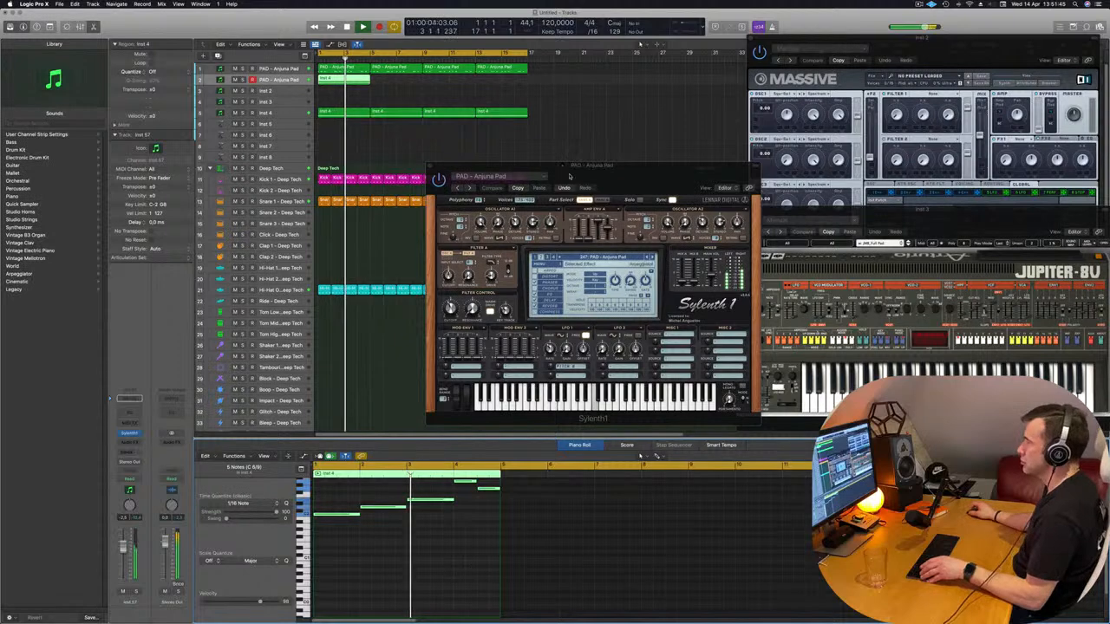
{"action": "left_click_drag", "start_coordinate": [612, 166], "coordinate": [595, 137]}
{"action": "scroll", "coordinate": [407, 537], "scroll_direction": "up", "scroll_amount": 3}
{"action": "key", "text": "space"}
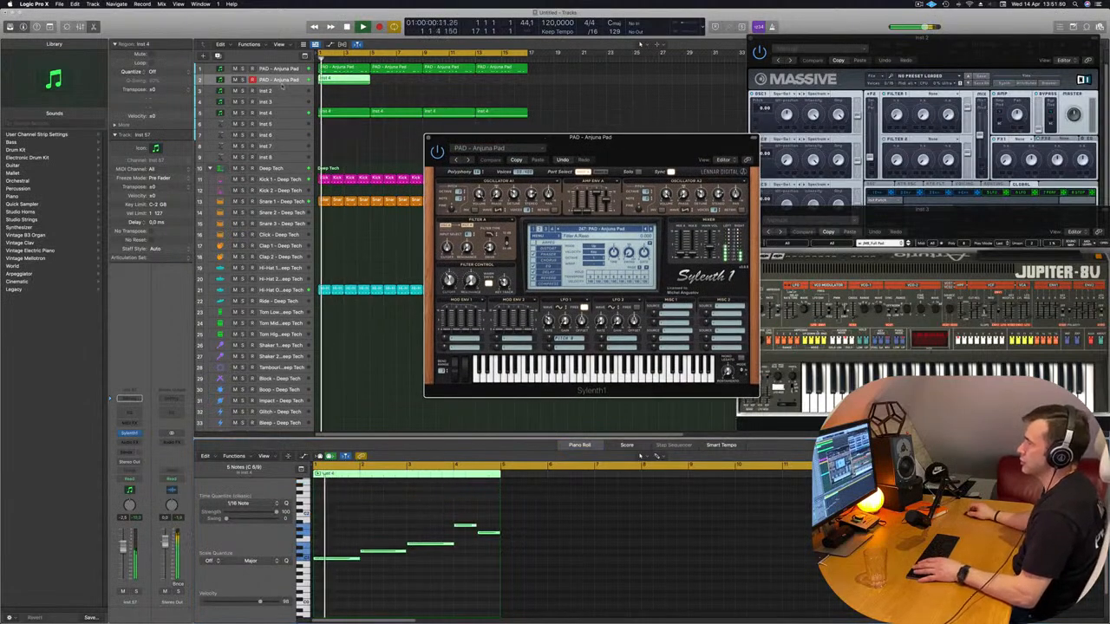
Lower the duplicated pad track's volume, adjust amp envelope A's attack and release in its Sylenth1, and close both synth windows
{"action": "left_click", "coordinate": [280, 84]}
{"action": "key", "text": "Return"}
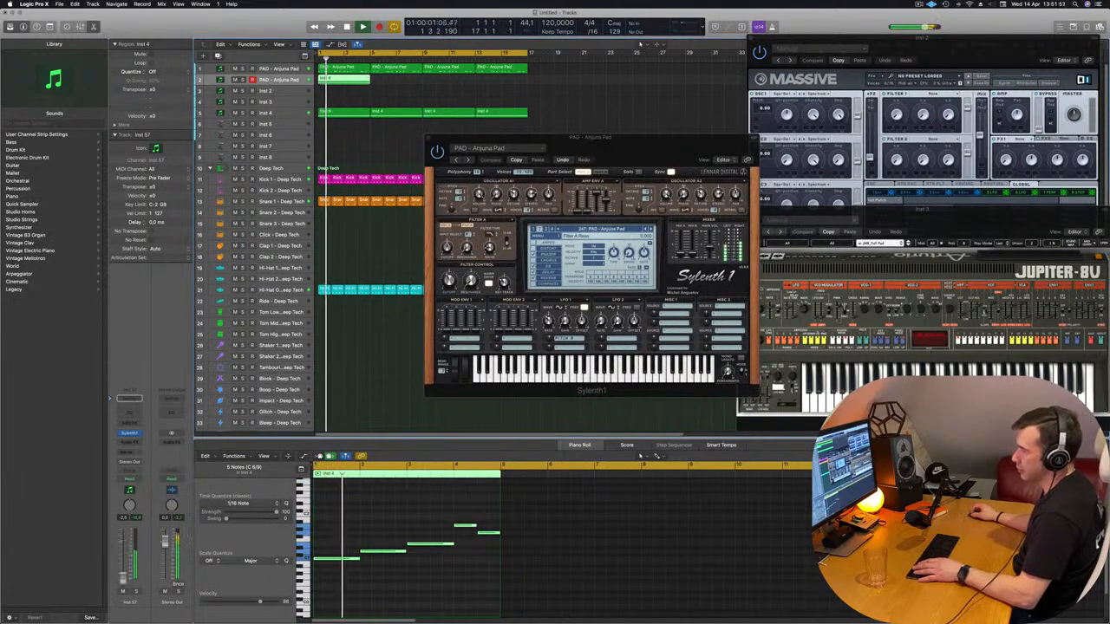
{"action": "key", "text": "Return"}
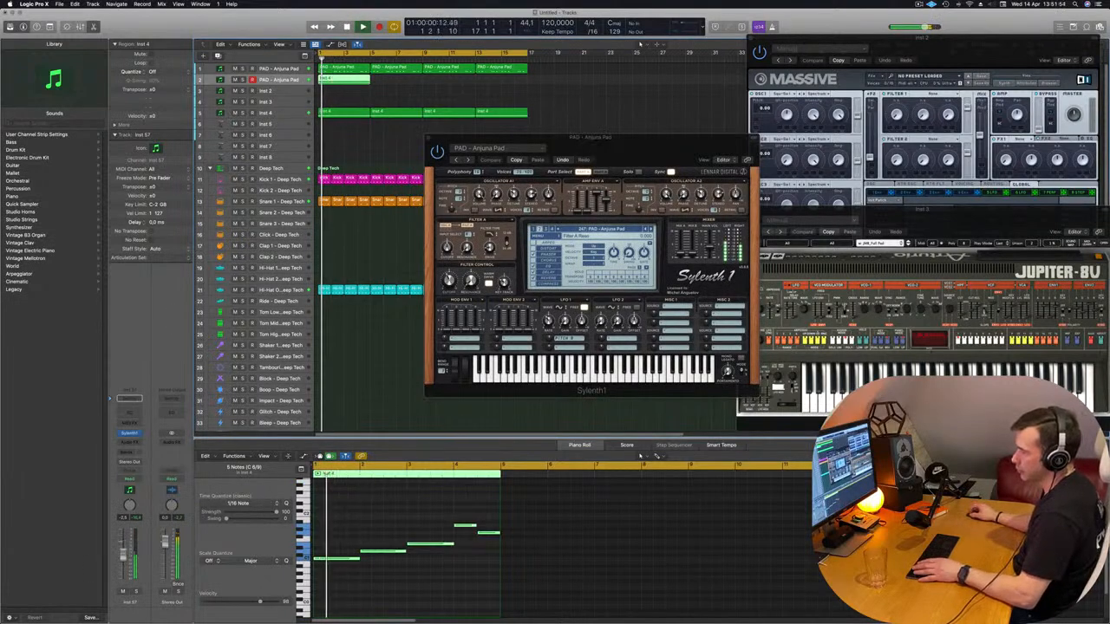
{"action": "left_click", "coordinate": [127, 433]}
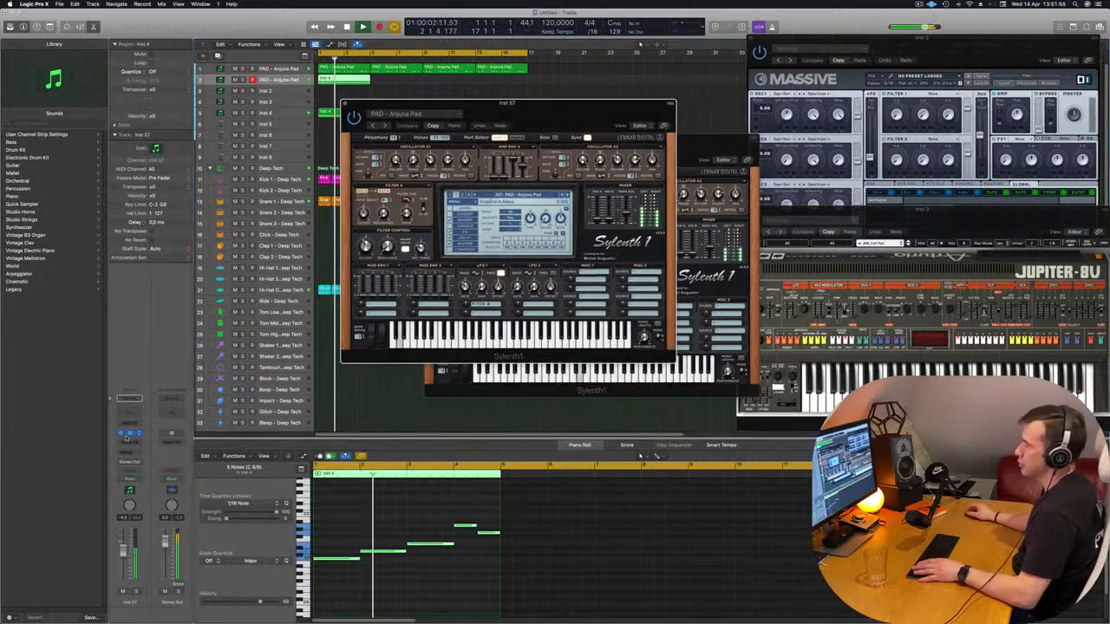
{"action": "left_click", "coordinate": [337, 98]}
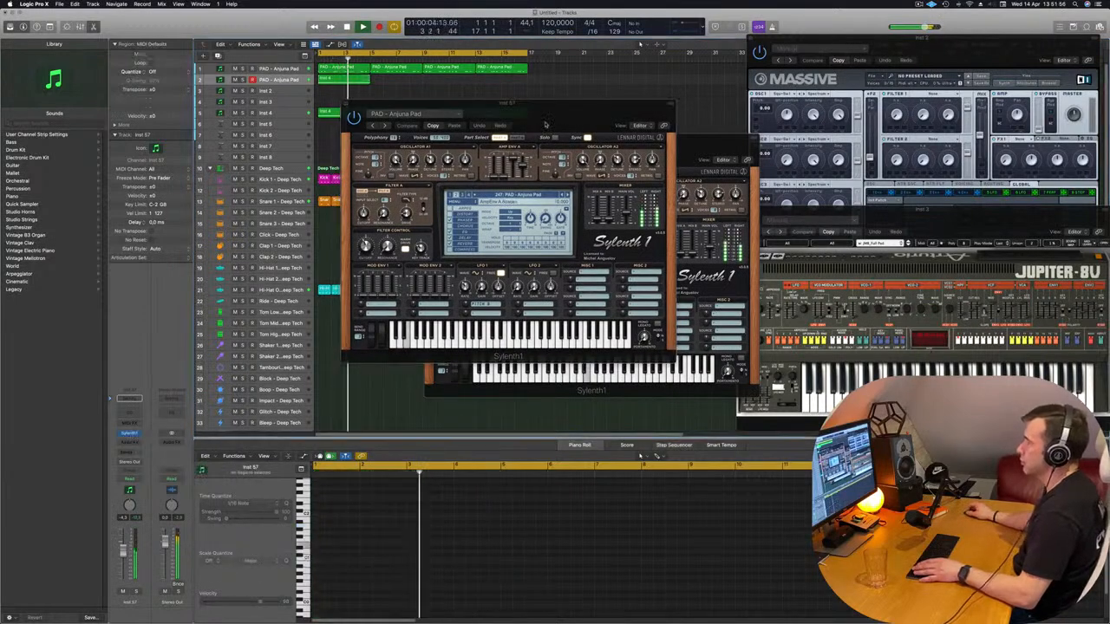
{"action": "left_click_drag", "start_coordinate": [364, 104], "coordinate": [420, 162]}
{"action": "left_click", "coordinate": [399, 162]}
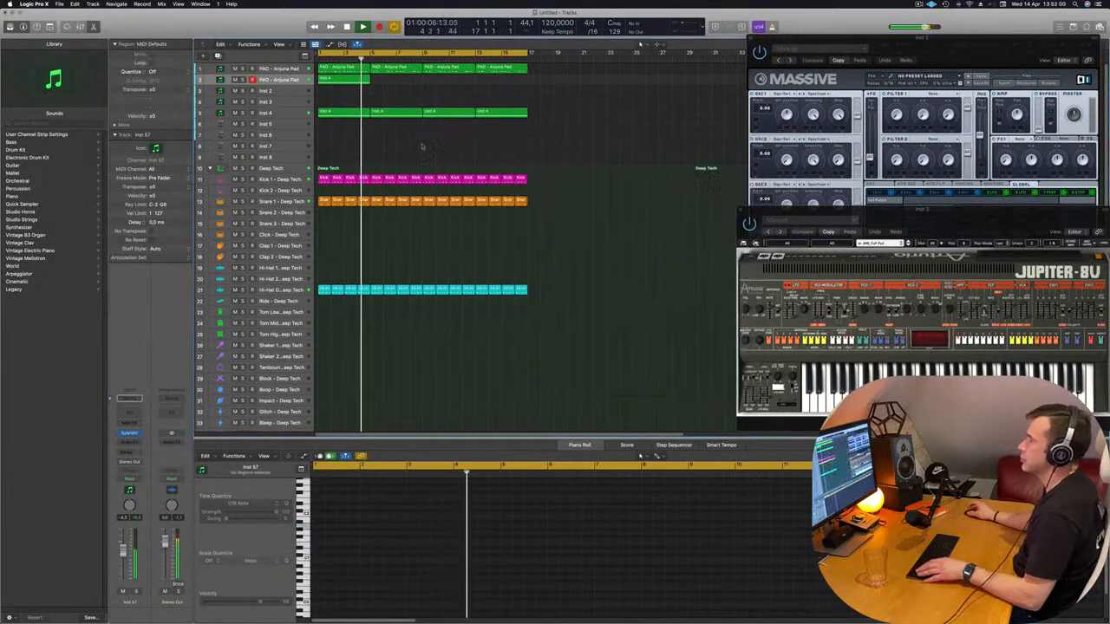
Copy the Inst 4 region along the duplicated pad track until it fills sixteen bars
{"action": "left_click", "coordinate": [425, 139]}
{"action": "left_click_drag", "start_coordinate": [338, 79], "coordinate": [458, 87]}
{"action": "key", "text": "super+z"}
{"action": "key", "text": "Return"}
{"action": "key", "text": "super+Left"}
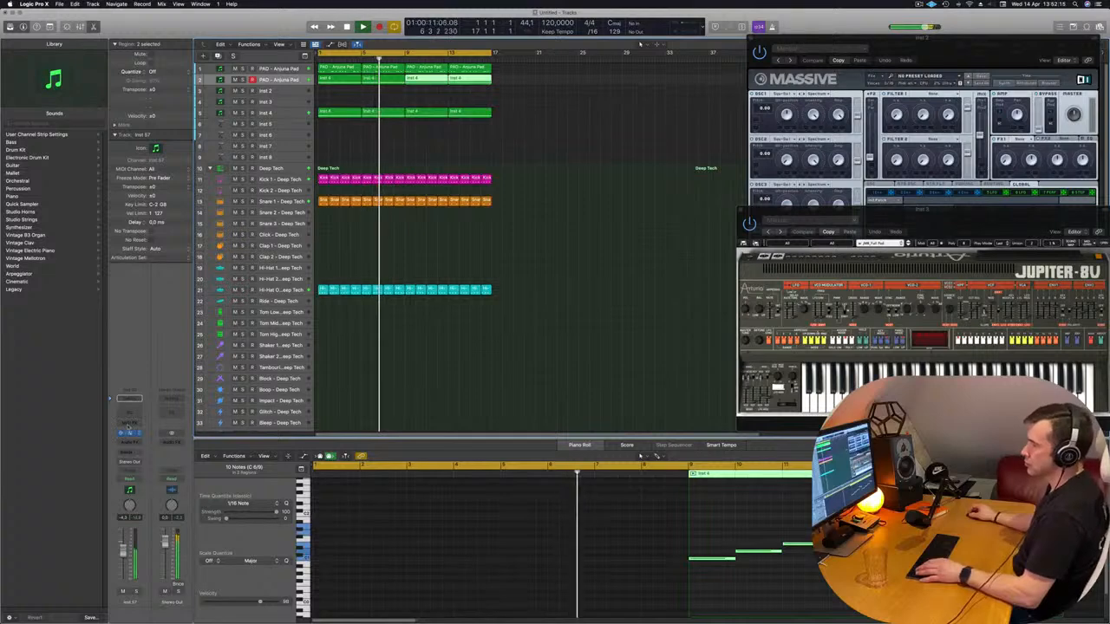
Adjust the duplicated pad's Filter Control cutoff and add a Channel EQ with a 94 Hz low cut at 12 dB/Oct
{"action": "left_click", "coordinate": [128, 431]}
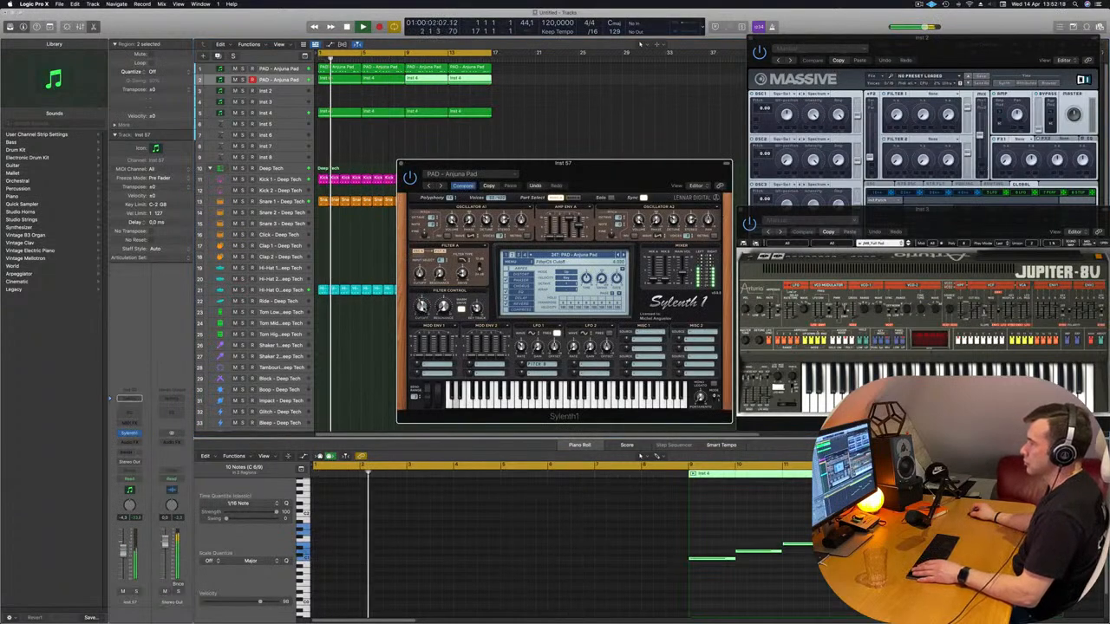
{"action": "left_click", "coordinate": [128, 400]}
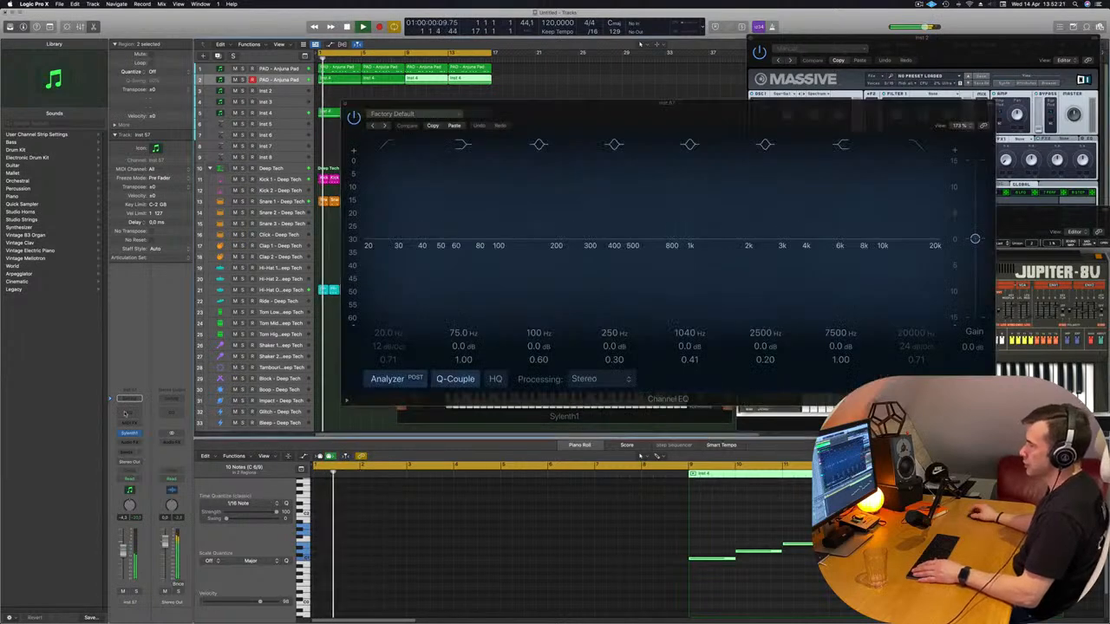
{"action": "left_click", "coordinate": [389, 147]}
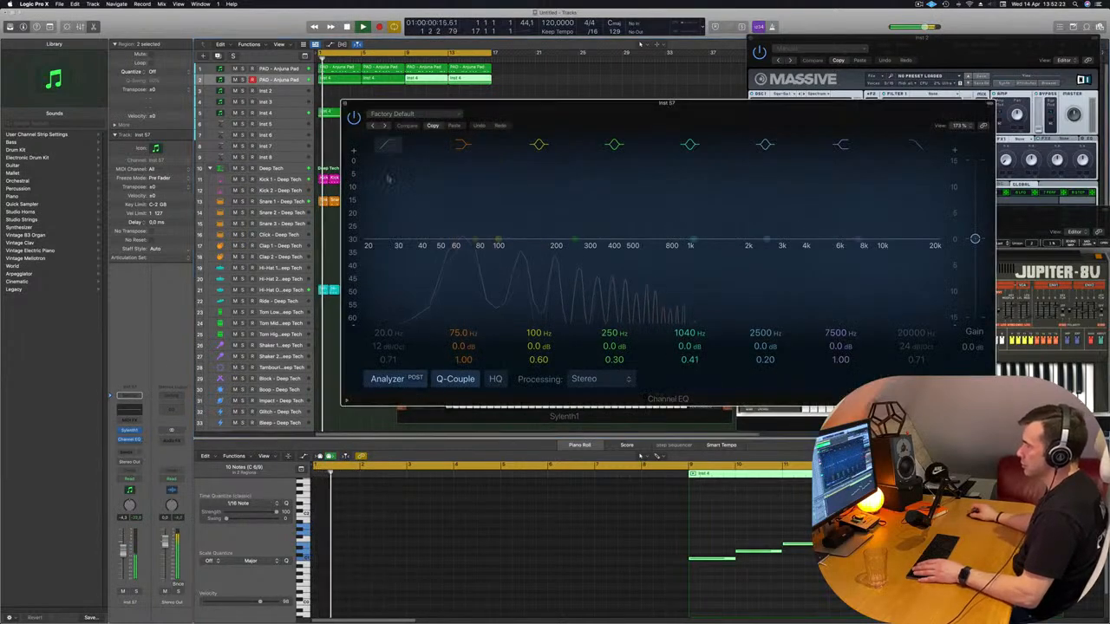
{"action": "left_click_drag", "start_coordinate": [389, 178], "coordinate": [531, 208]}
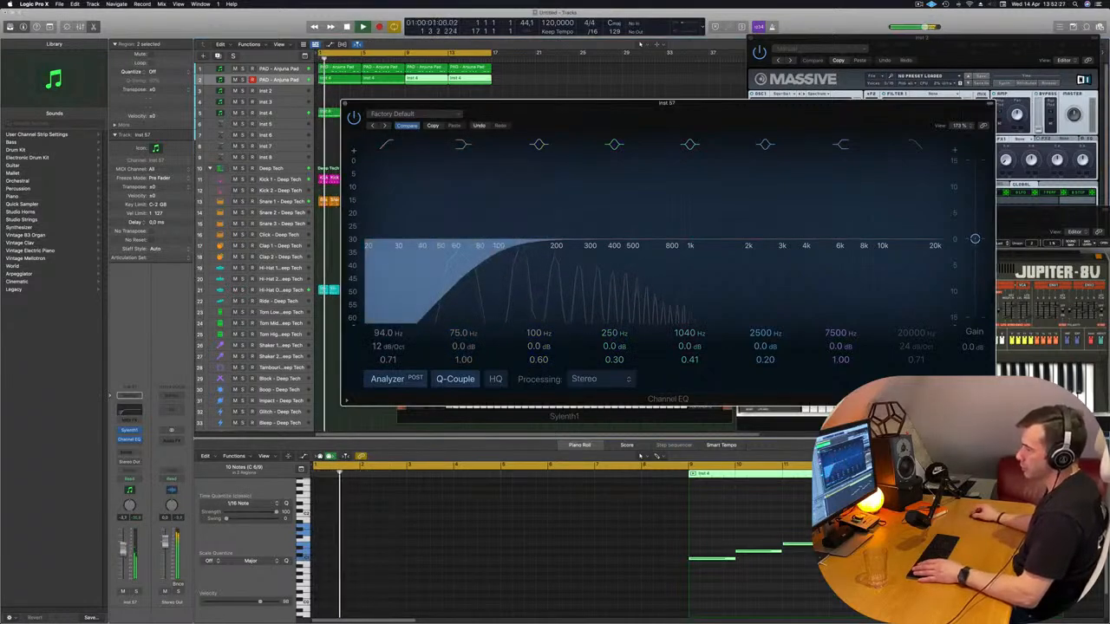
Solo the duplicated pad track briefly to check its low end, and close its Channel EQ and Sylenth1 windows
{"action": "left_click", "coordinate": [136, 591]}
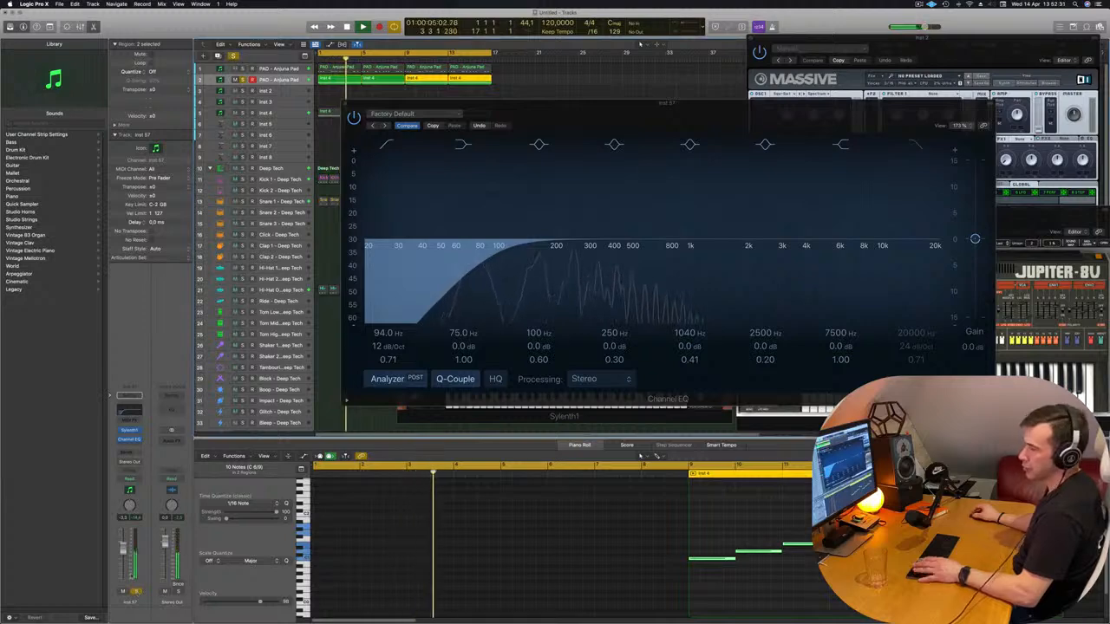
{"action": "left_click", "coordinate": [136, 592]}
{"action": "key", "text": "Return"}
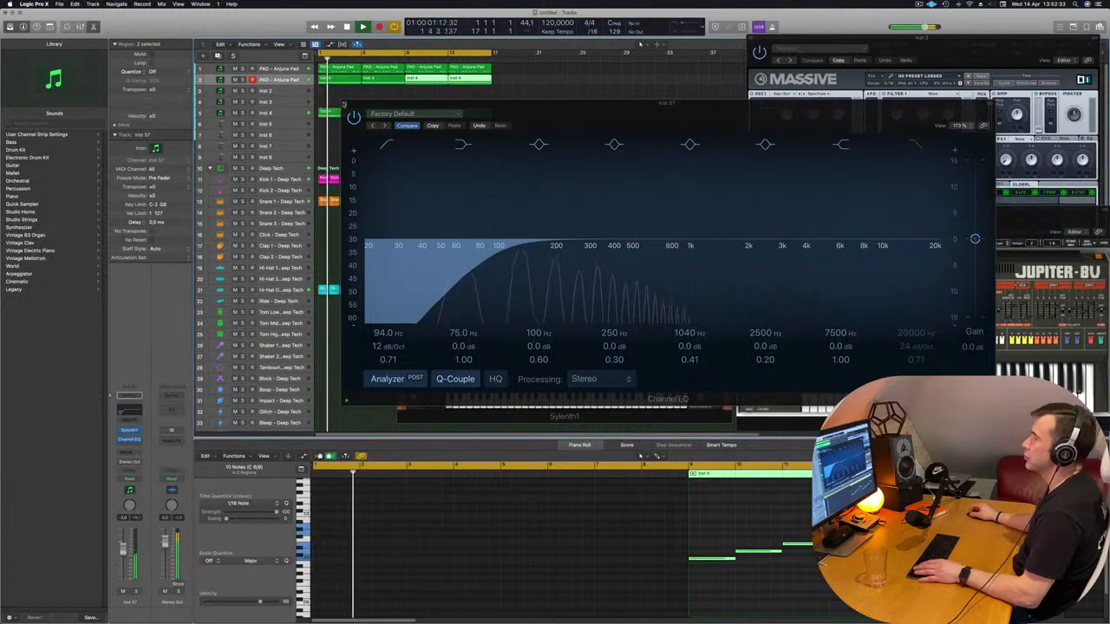
{"action": "left_click", "coordinate": [343, 104]}
{"action": "left_click_drag", "start_coordinate": [518, 161], "coordinate": [438, 211]}
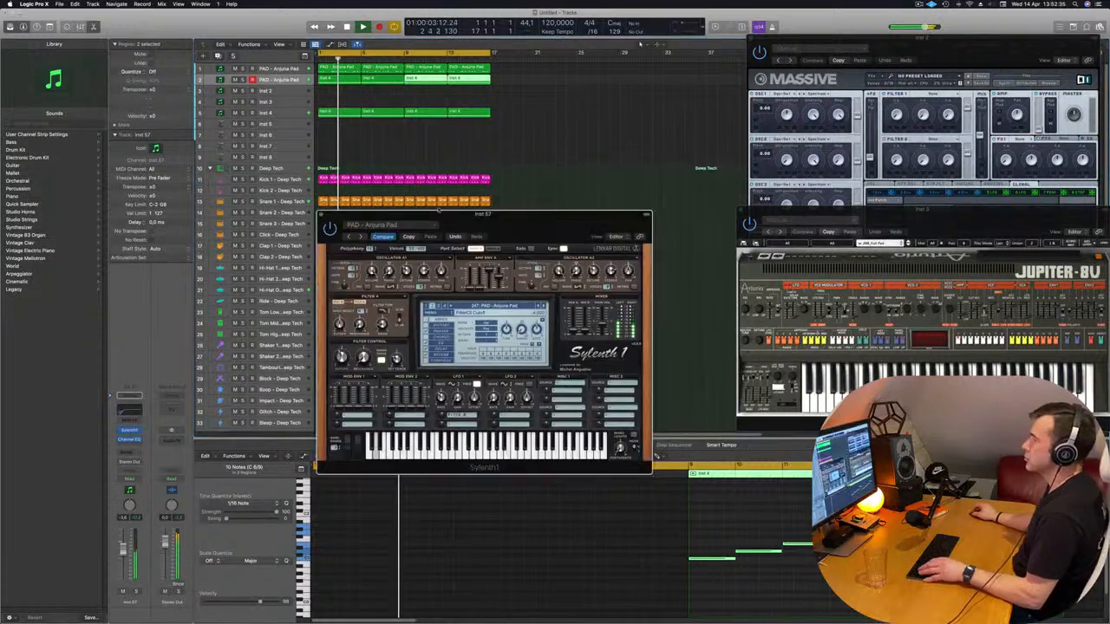
{"action": "left_click", "coordinate": [321, 215]}
Duplicate the Inst 4 track with its PolyM settings and copy the first Inst 4 region onto the new track
{"action": "key", "text": "super+Left"}
{"action": "key", "text": "super+Left"}
{"action": "key", "text": "super+Left"}
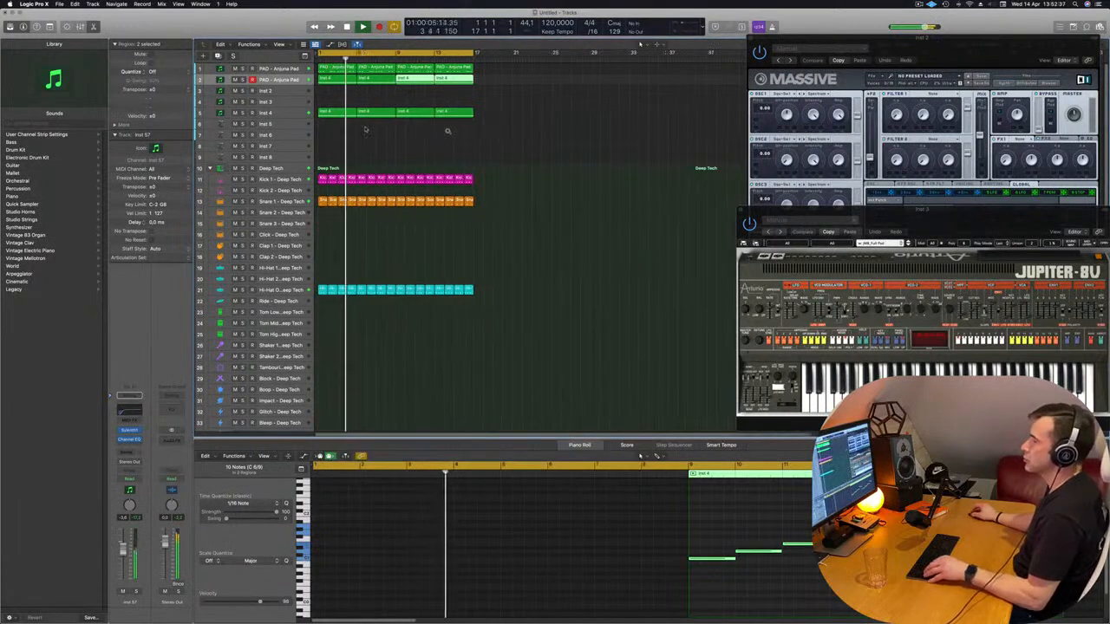
{"action": "left_click", "coordinate": [282, 117]}
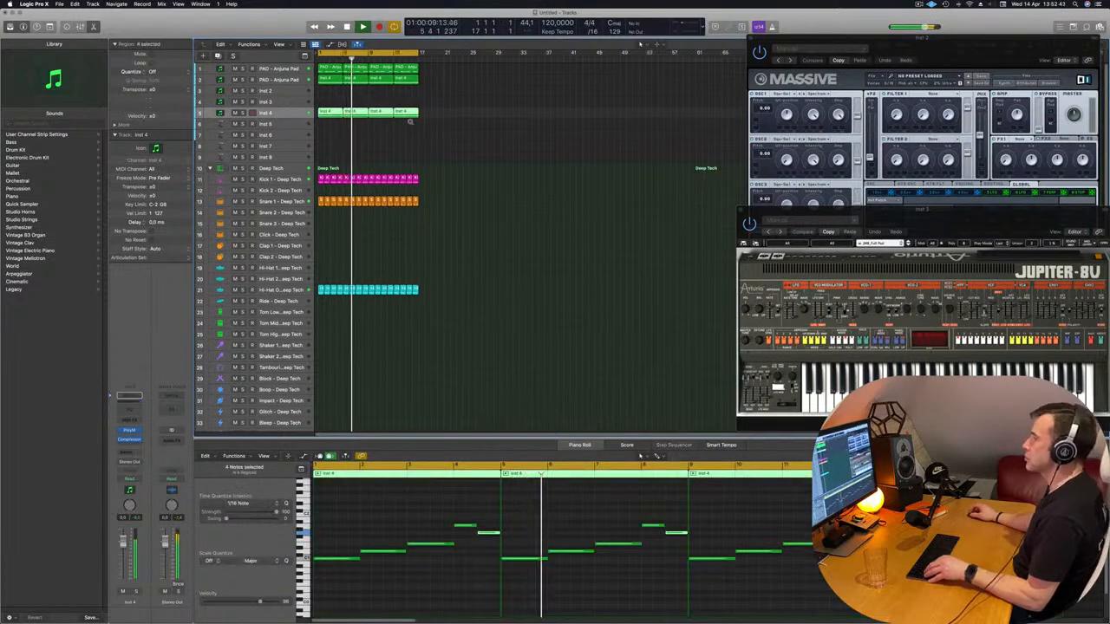
{"action": "key", "text": "super+Right"}
{"action": "key", "text": "super+Right"}
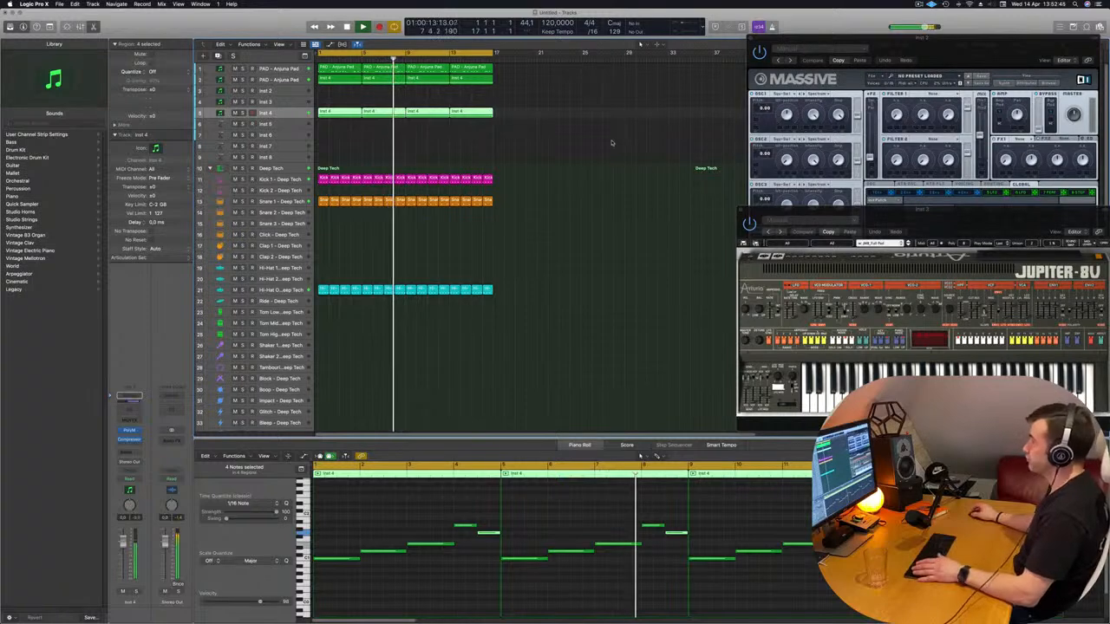
{"action": "scroll", "coordinate": [481, 144], "scroll_direction": "up", "scroll_amount": 2}
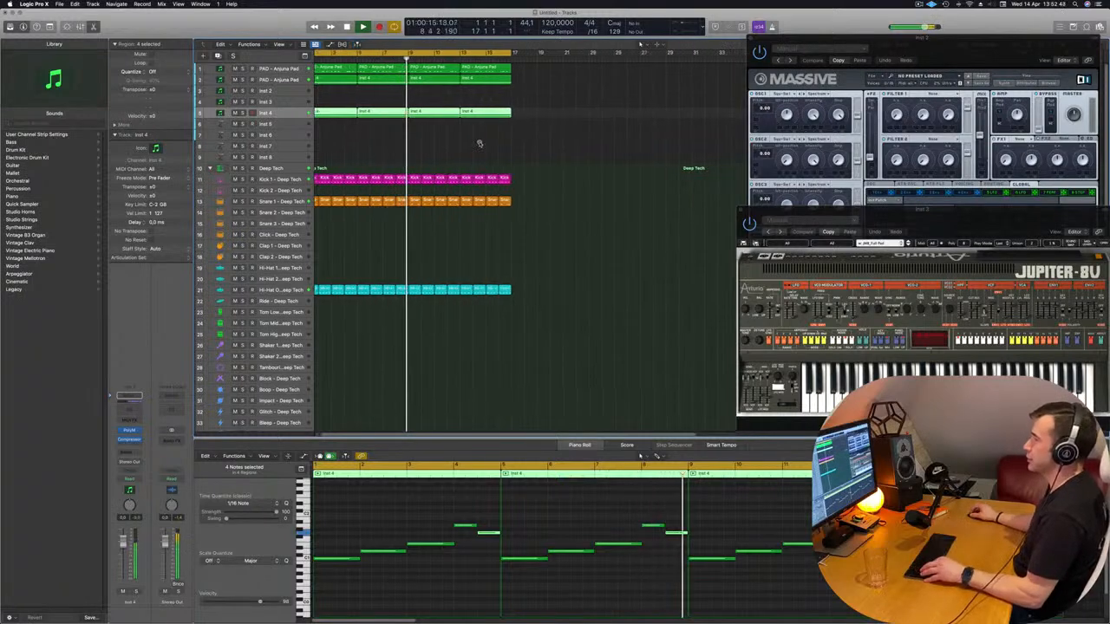
{"action": "key", "text": "Return"}
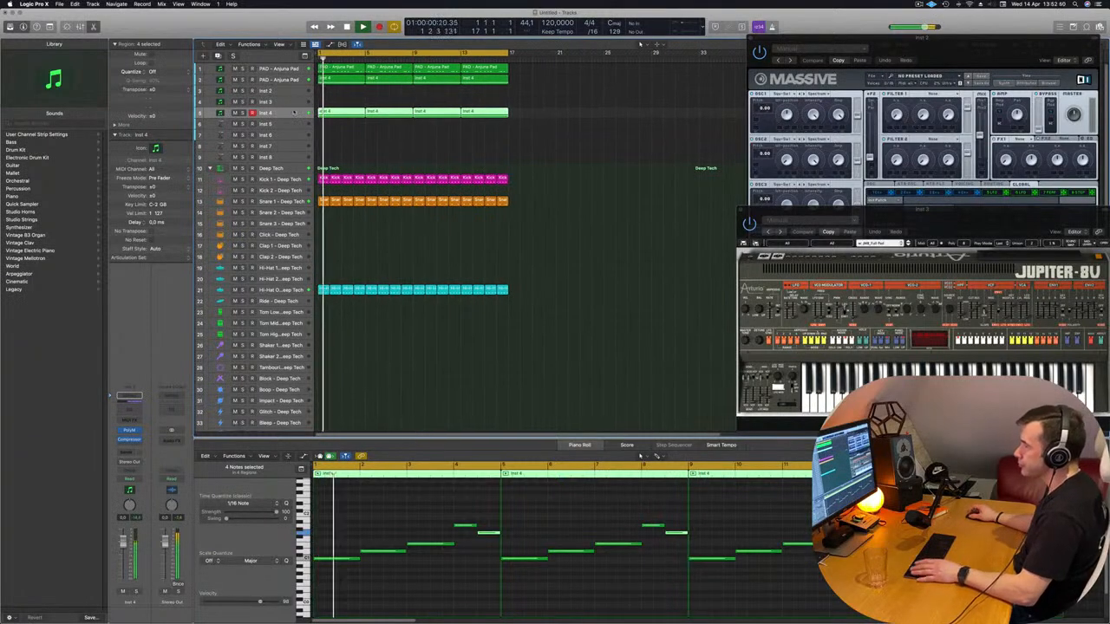
{"action": "key", "text": "Return"}
{"action": "key", "text": "super+d"}
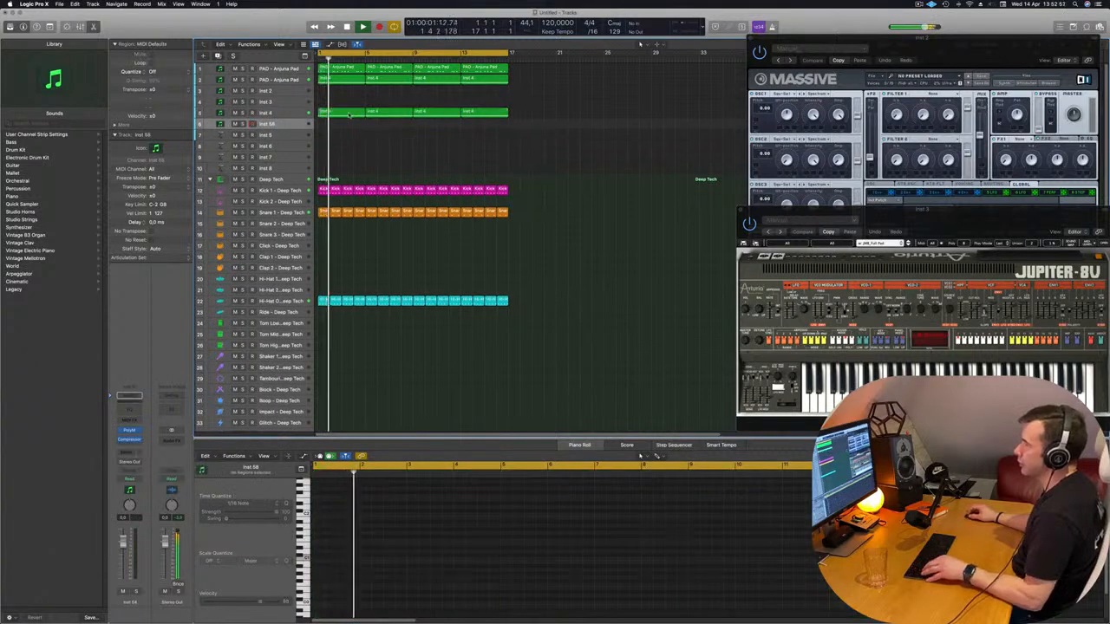
{"action": "left_click_drag", "start_coordinate": [333, 113], "coordinate": [335, 125]}
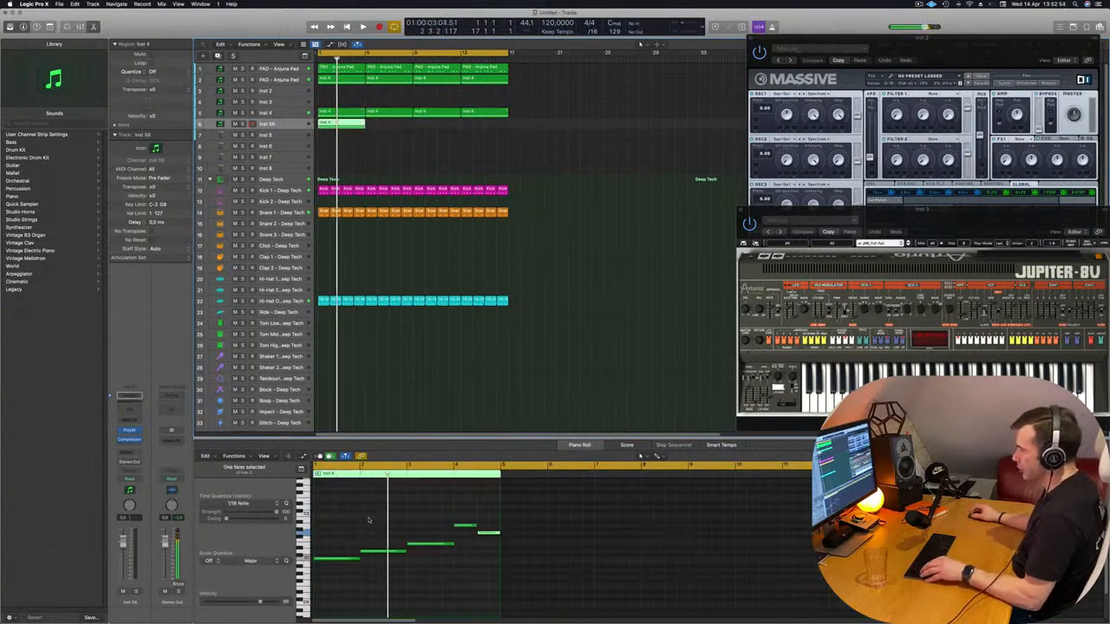
Shorten all notes of the region on the duplicated Inst 4 track into brief stabs and play it from the start
{"action": "key", "text": "super+a"}
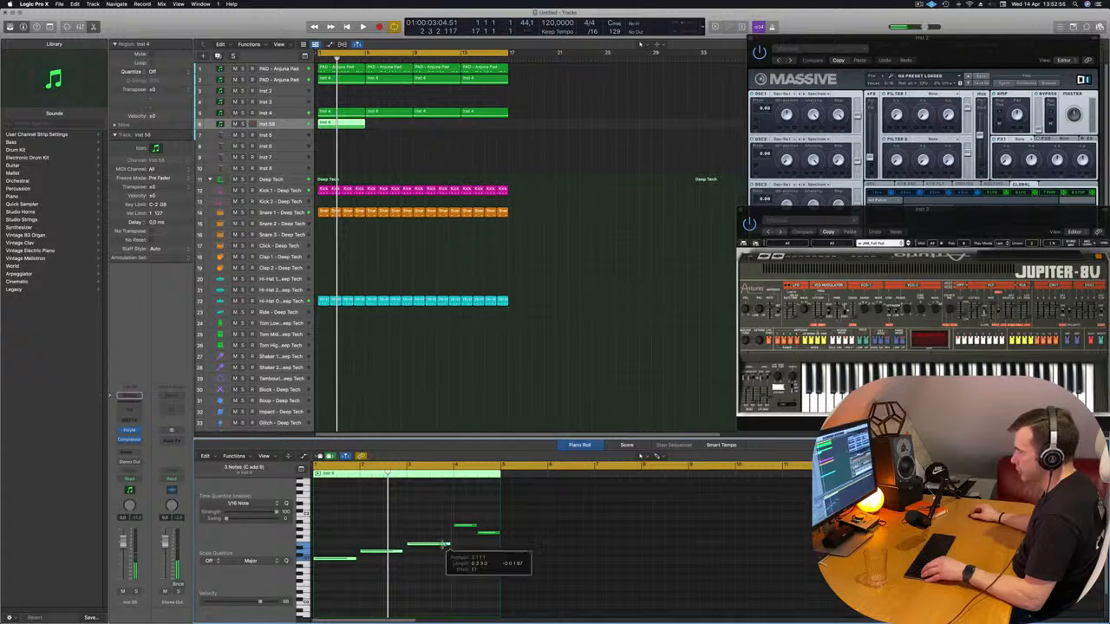
{"action": "left_click_drag", "start_coordinate": [443, 544], "coordinate": [417, 546]}
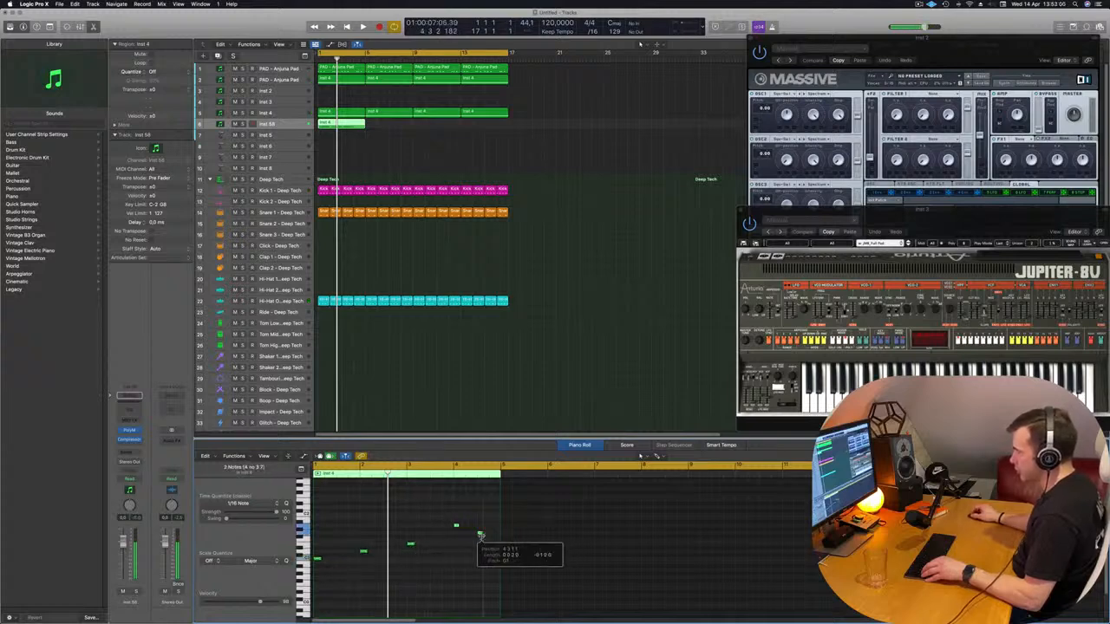
{"action": "scroll", "coordinate": [427, 579], "scroll_direction": "up", "scroll_amount": 5}
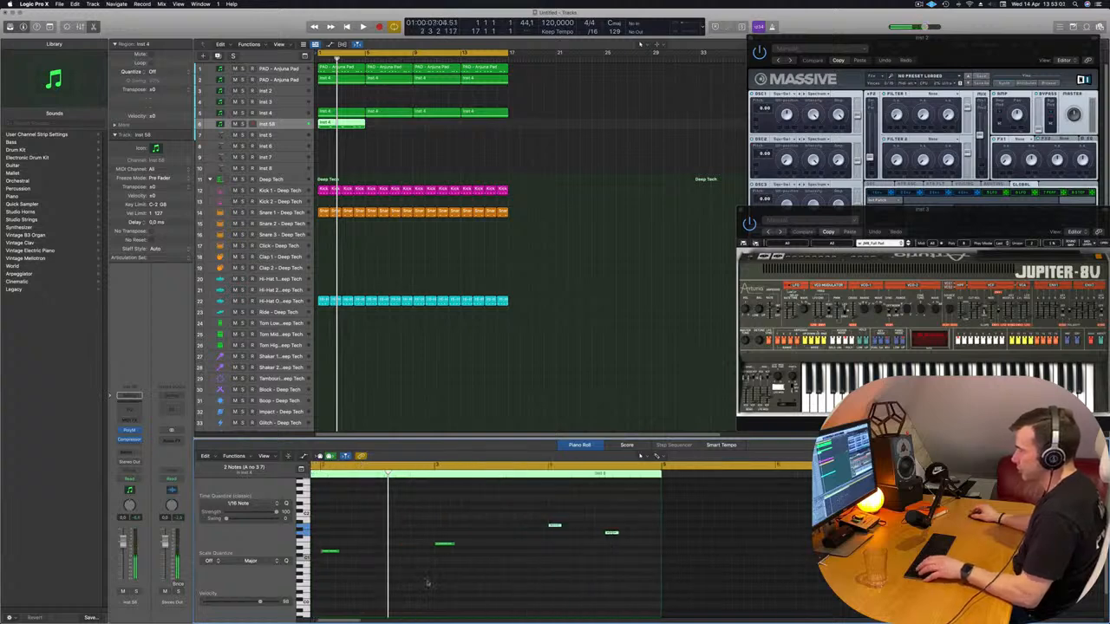
{"action": "key", "text": "space"}
{"action": "key", "text": "space"}
{"action": "key", "text": "space"}
{"action": "key", "text": "space"}
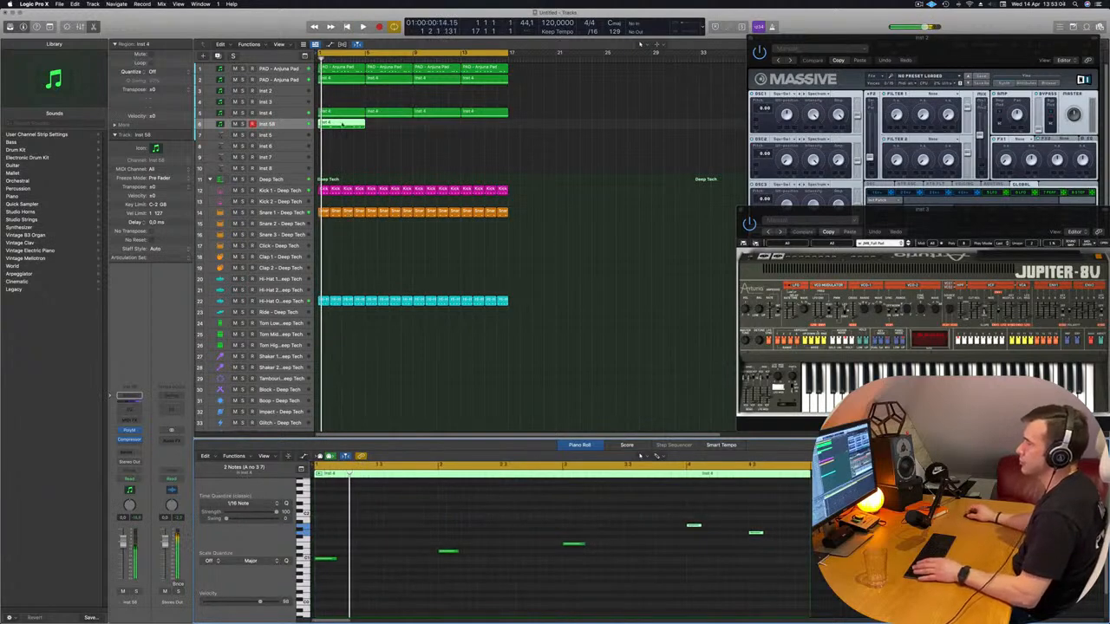
{"action": "left_click_drag", "start_coordinate": [343, 124], "coordinate": [341, 136]}
{"action": "key", "text": "space"}
{"action": "left_click", "coordinate": [281, 137]}
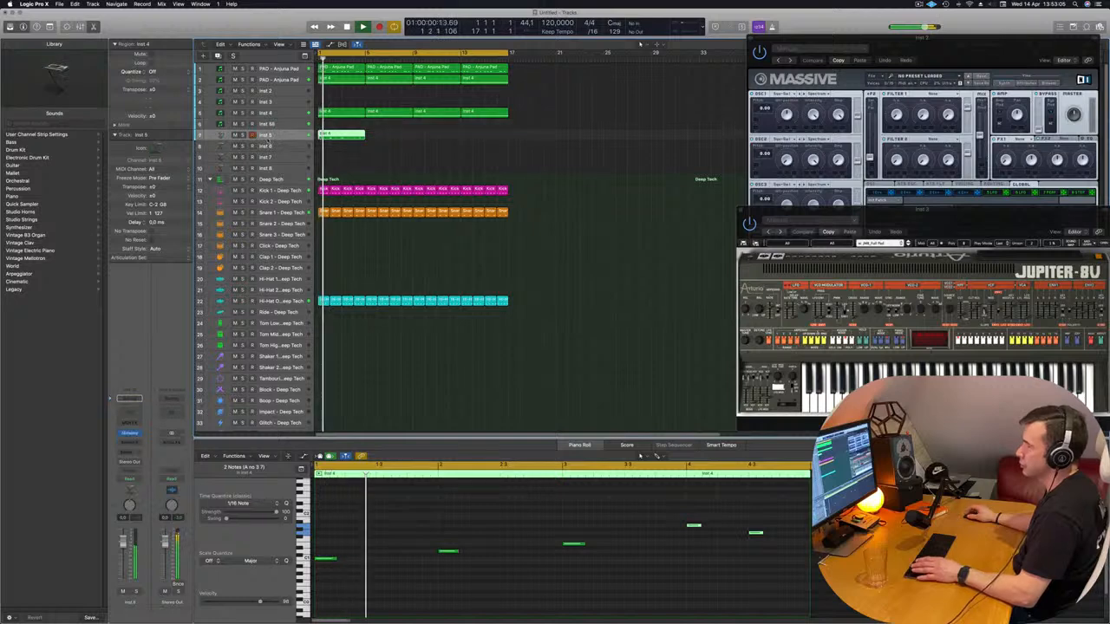
{"action": "left_click", "coordinate": [282, 124]}
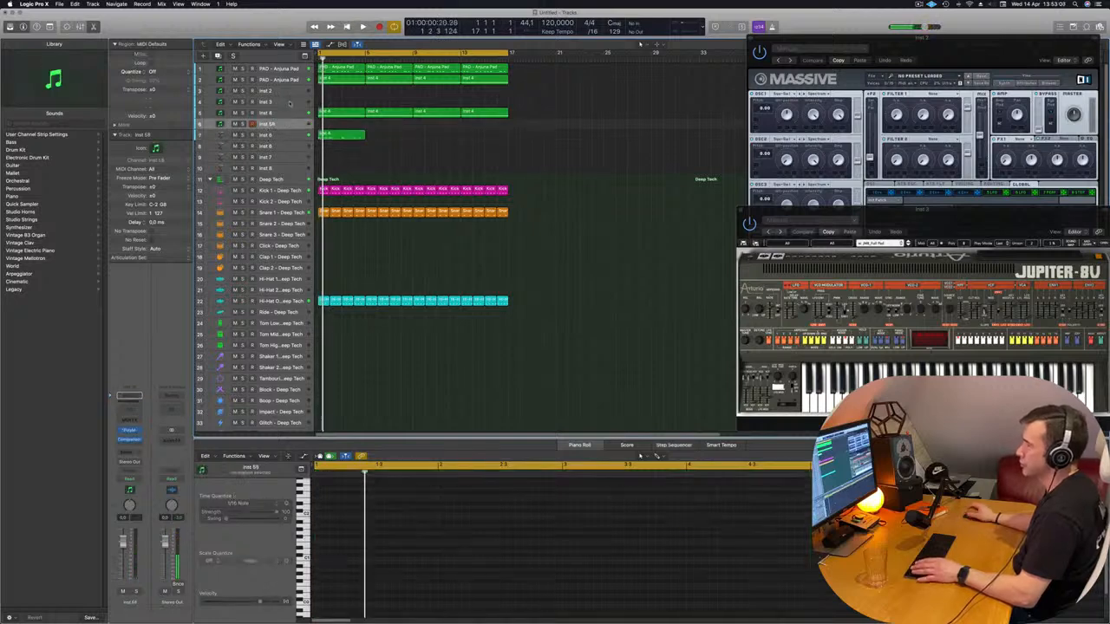
Move the stab region onto the Inst 2 Massive track, enlarge that track's height and start playback
{"action": "left_click", "coordinate": [290, 103]}
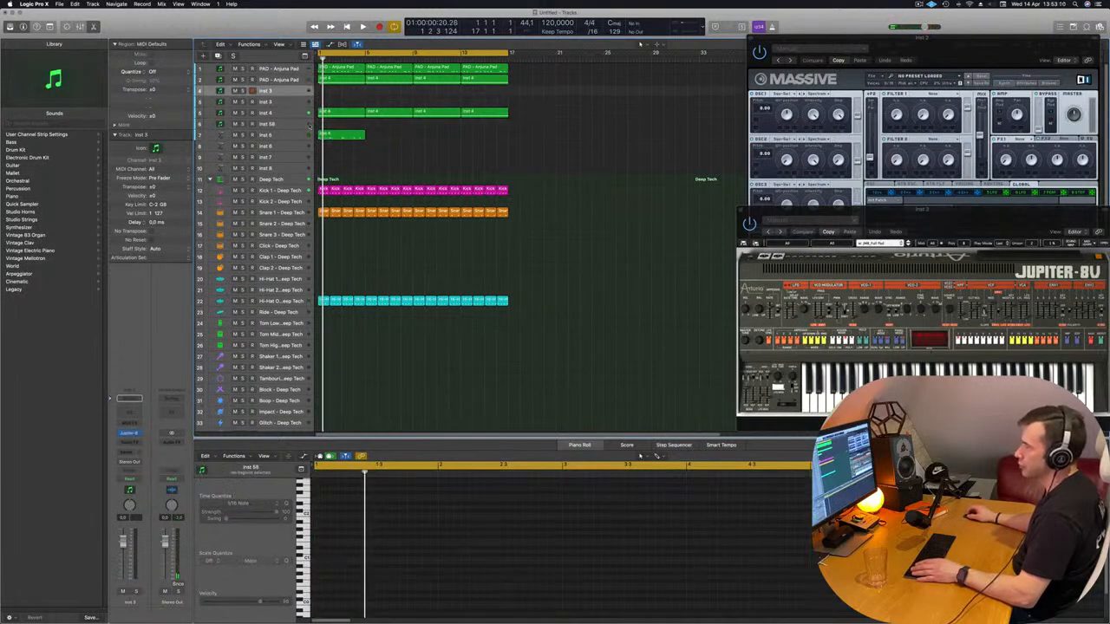
{"action": "left_click_drag", "start_coordinate": [349, 139], "coordinate": [347, 91]}
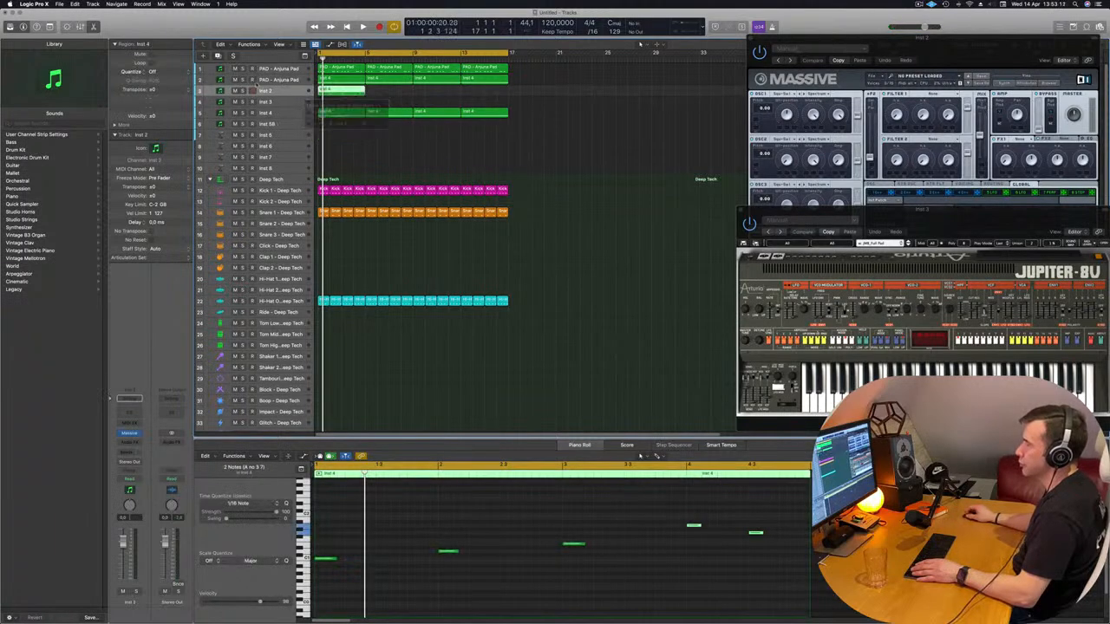
{"action": "left_click_drag", "start_coordinate": [275, 95], "coordinate": [276, 165]}
{"action": "key", "text": "space"}
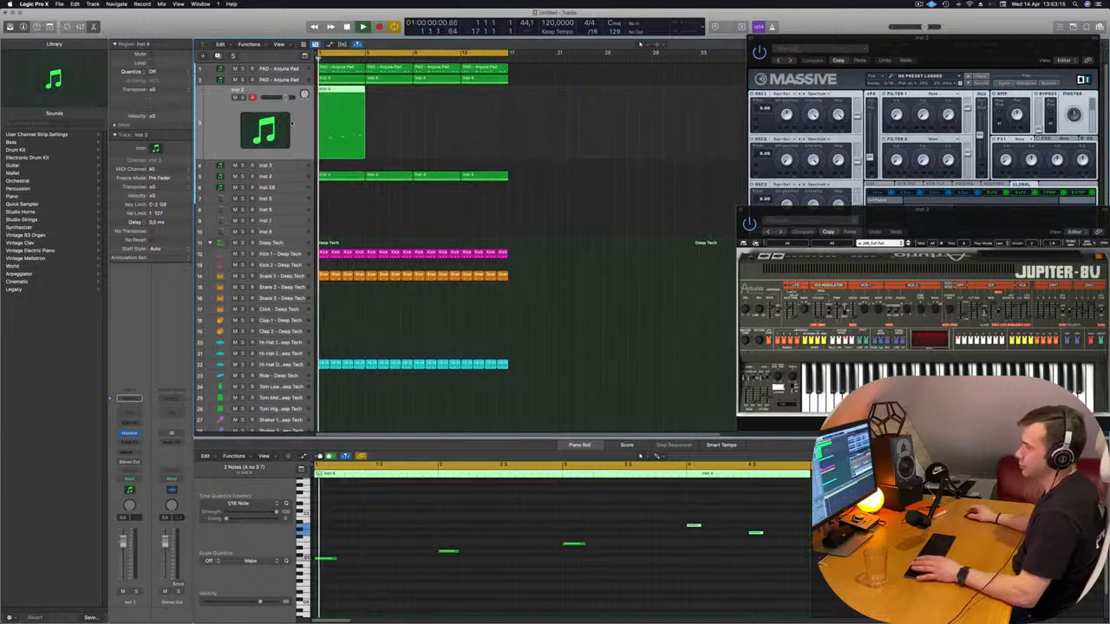
Lower the Inst 2 track's volume slightly and bring its Massive window to the front
{"action": "left_click_drag", "start_coordinate": [123, 540], "coordinate": [123, 544]}
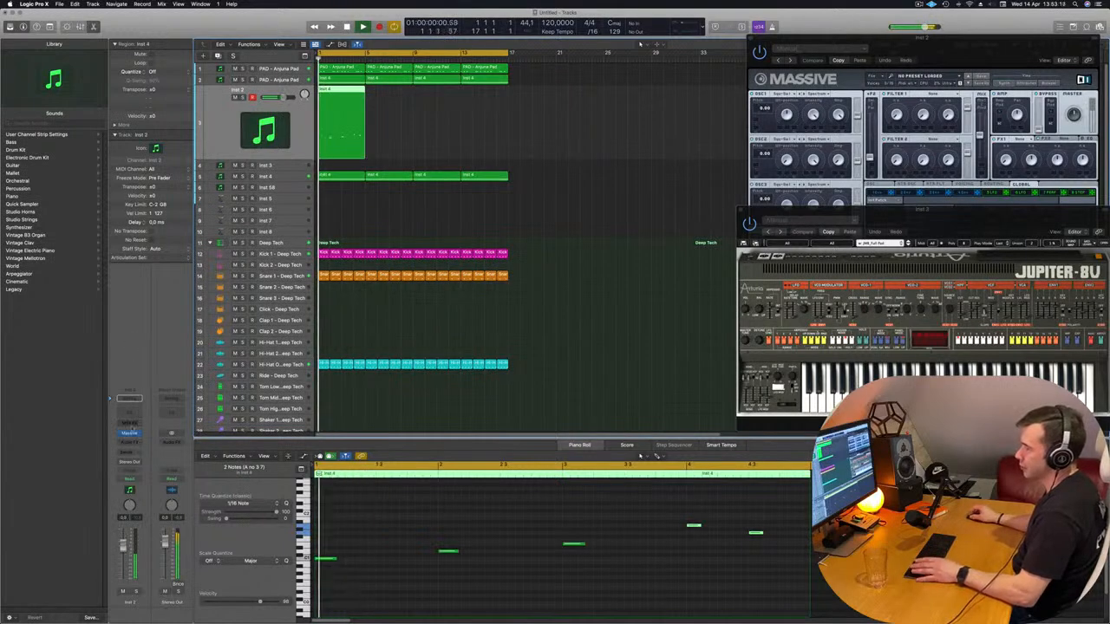
{"action": "left_click", "coordinate": [130, 434]}
{"action": "left_click", "coordinate": [130, 434]}
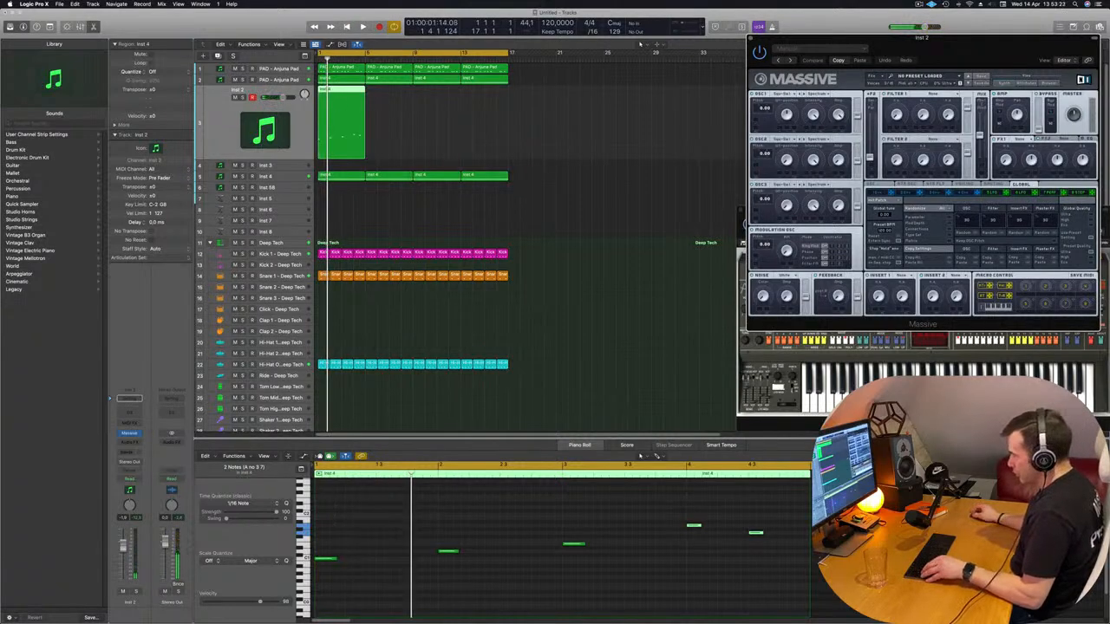
Select all notes of the Inst 2 region and copy them twice so each note plays as three consecutive stabs
{"action": "left_click_drag", "start_coordinate": [324, 482], "coordinate": [803, 592]}
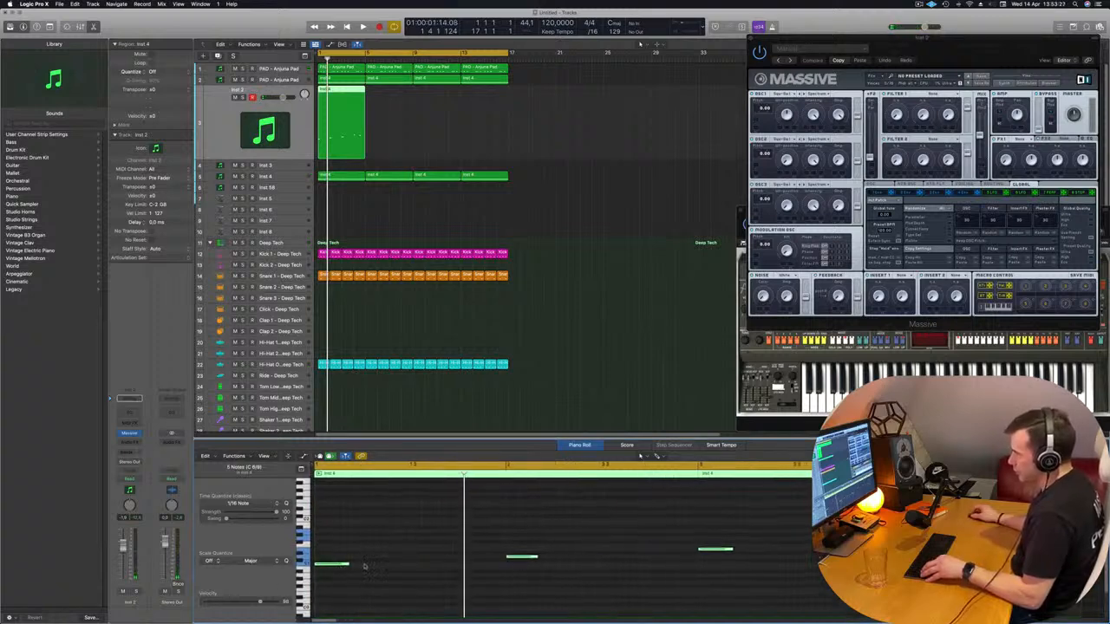
{"action": "left_click_drag", "start_coordinate": [339, 564], "coordinate": [375, 568]}
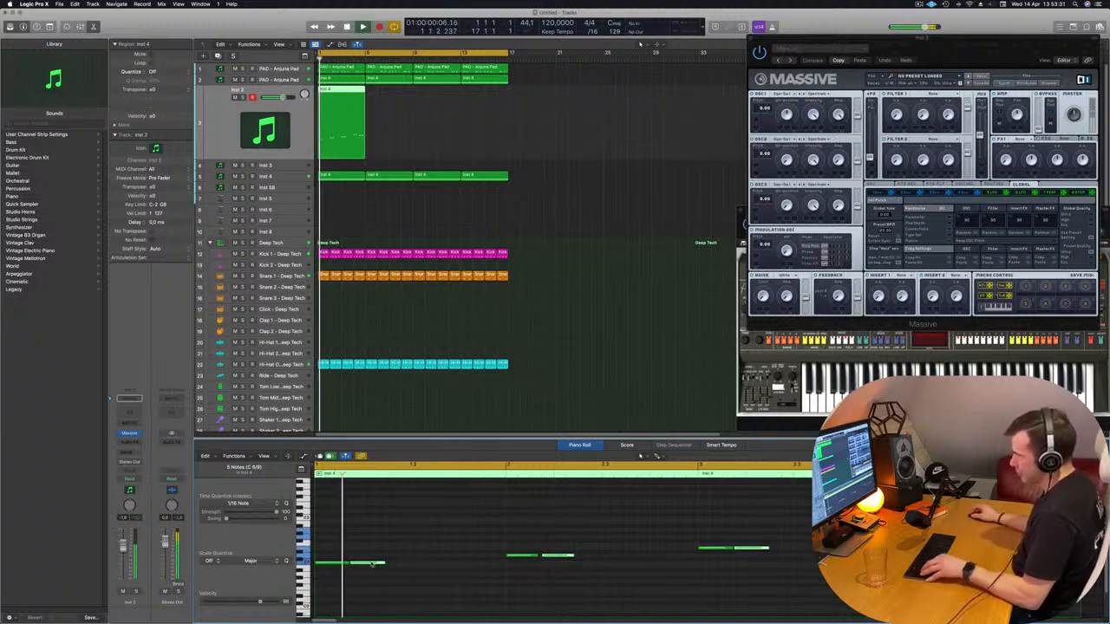
{"action": "left_click_drag", "start_coordinate": [379, 565], "coordinate": [420, 565]}
{"action": "left_click", "coordinate": [427, 565]}
{"action": "scroll", "coordinate": [427, 566], "scroll_direction": "down", "scroll_amount": 1}
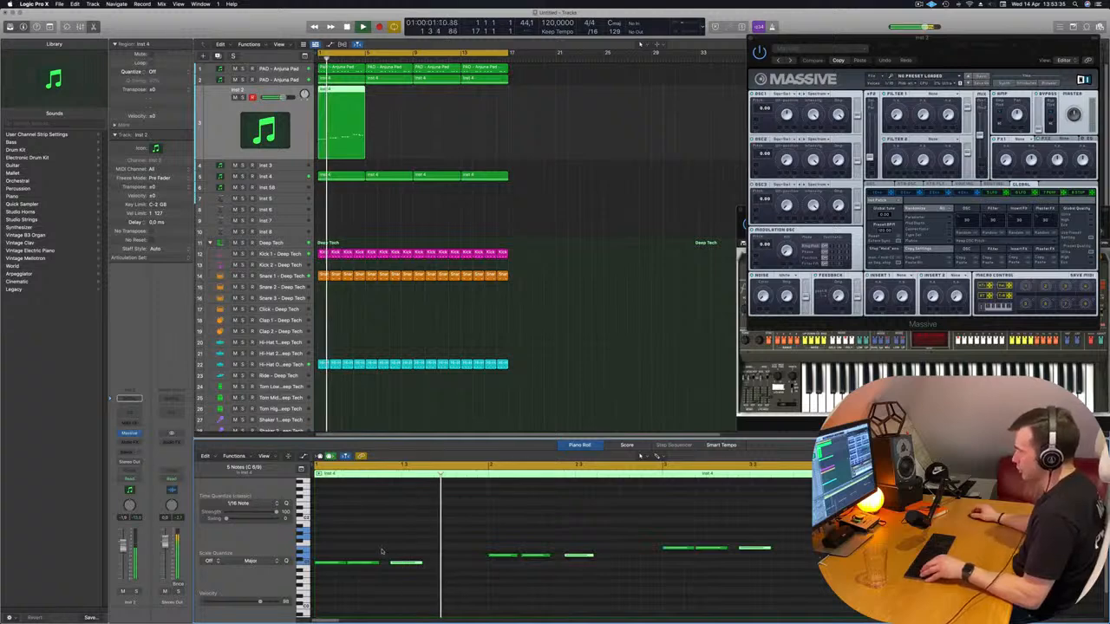
{"action": "left_click_drag", "start_coordinate": [410, 564], "coordinate": [468, 569]}
{"action": "left_click", "coordinate": [396, 566]}
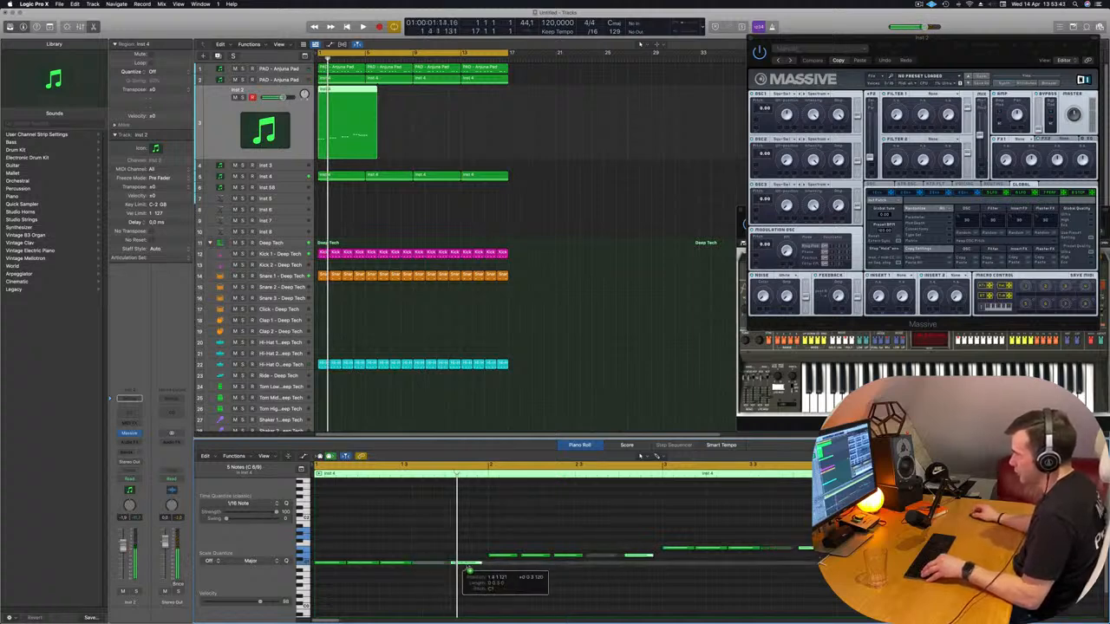
{"action": "left_click_drag", "start_coordinate": [471, 570], "coordinate": [469, 568]}
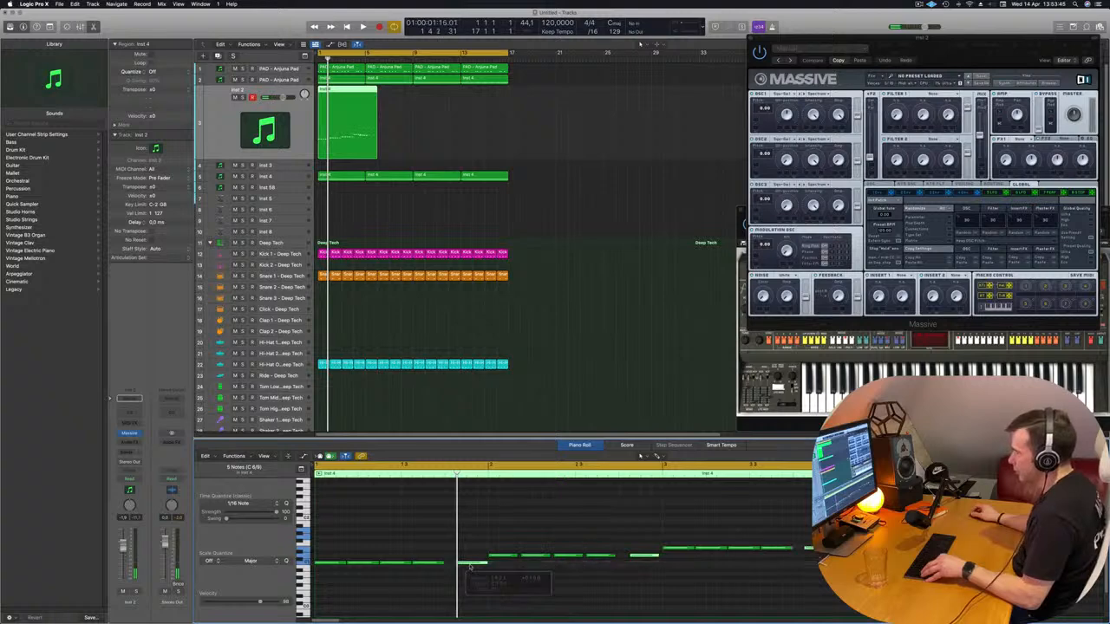
{"action": "key", "text": "space"}
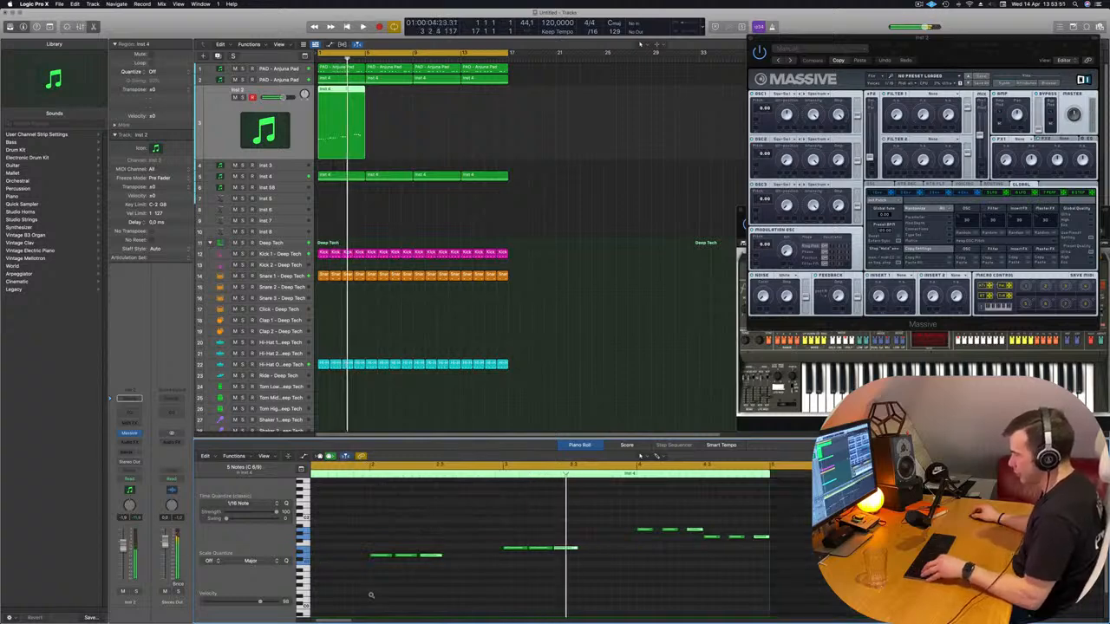
Copy the stabs further along in the Inst 2 region so each note repeats five times at even spacing
{"action": "scroll", "coordinate": [371, 596], "scroll_direction": "left", "scroll_amount": 2}
{"action": "scroll", "coordinate": [362, 563], "scroll_direction": "right", "scroll_amount": 3}
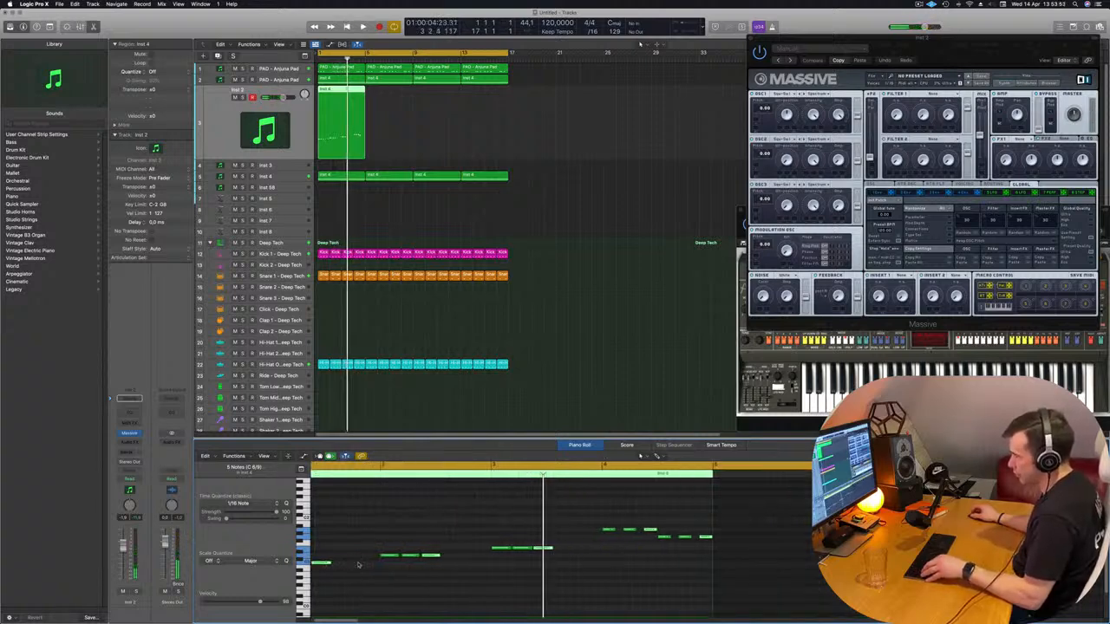
{"action": "left_click_drag", "start_coordinate": [372, 564], "coordinate": [406, 564]}
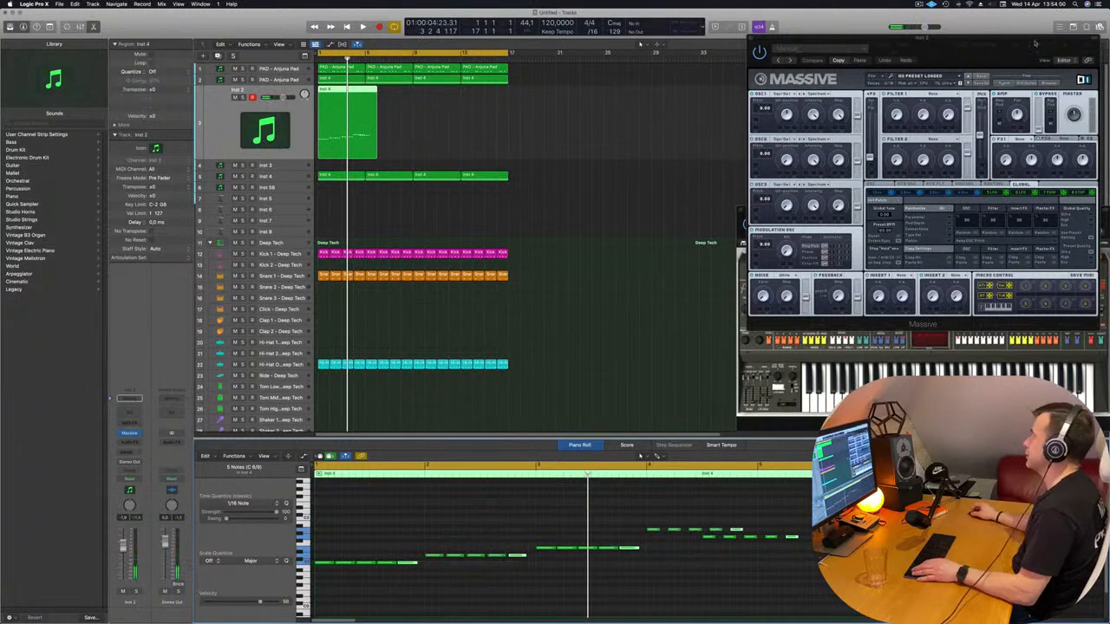
Load the 1991 preset in Massive on the Inst 2 track and open Massive's sound browser
{"action": "left_click_drag", "start_coordinate": [1034, 43], "coordinate": [891, 59]}
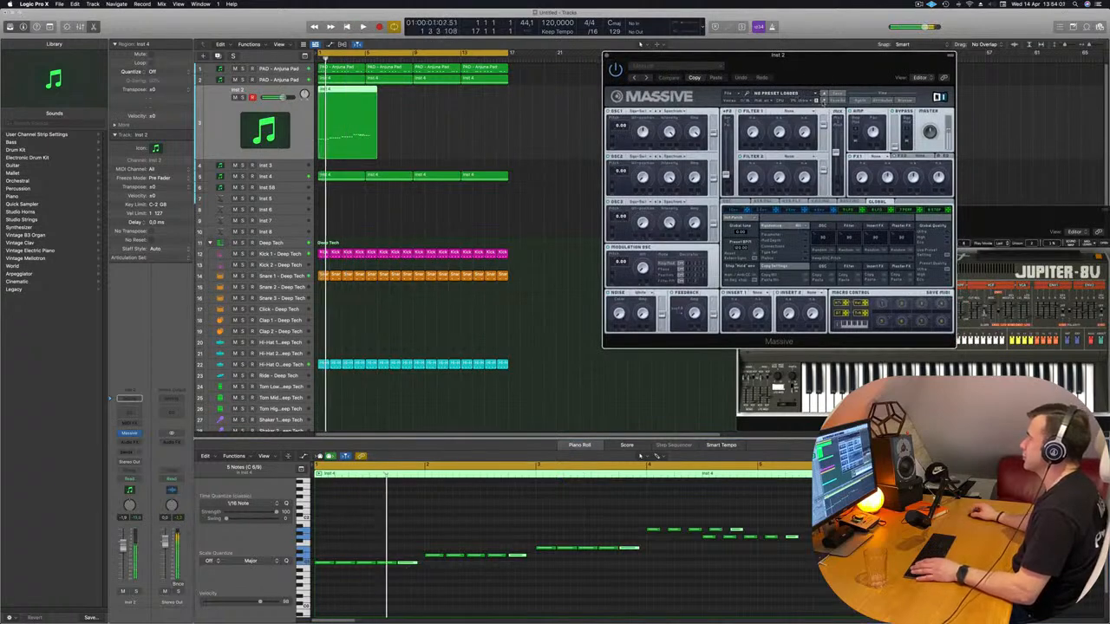
{"action": "left_click_drag", "start_coordinate": [740, 69], "coordinate": [607, 80]}
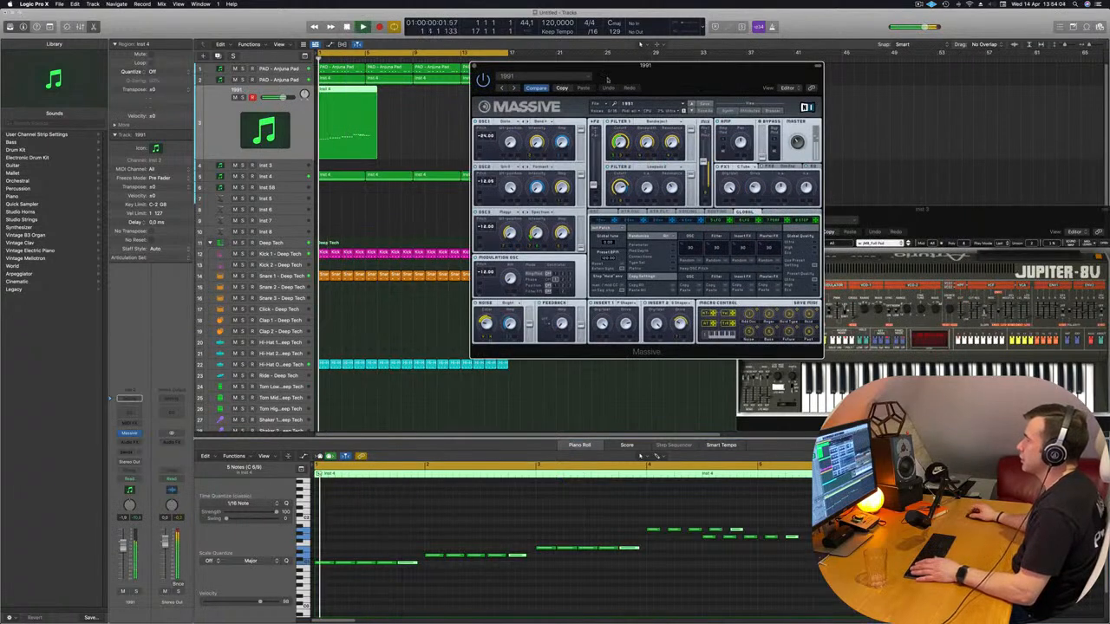
{"action": "left_click", "coordinate": [772, 111]}
{"action": "left_click_drag", "start_coordinate": [724, 80], "coordinate": [710, 79]}
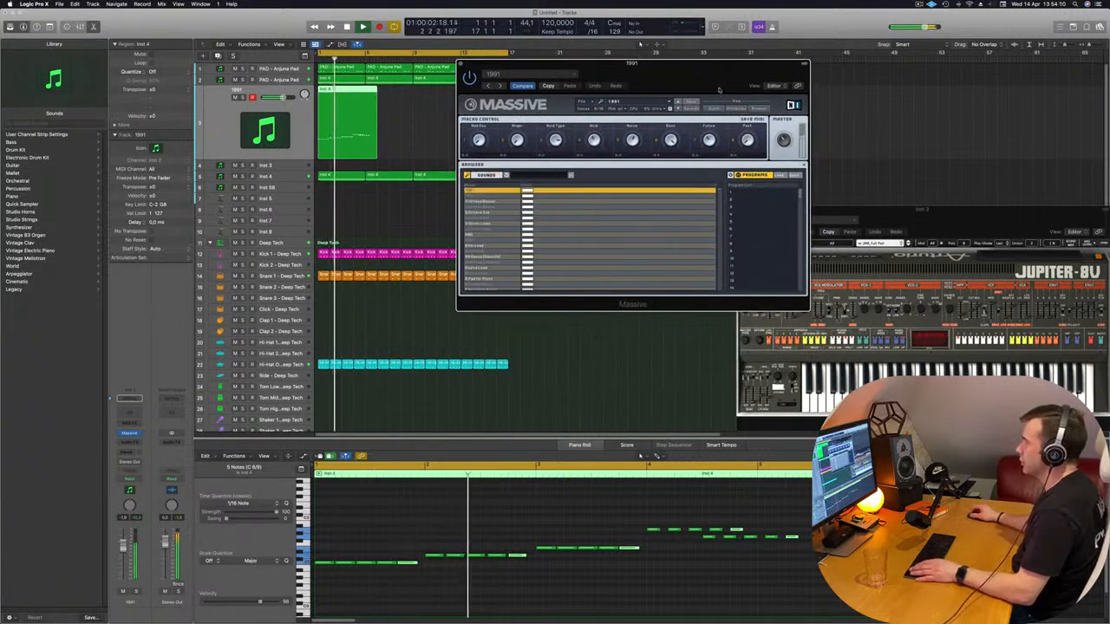
{"action": "left_click", "coordinate": [736, 108]}
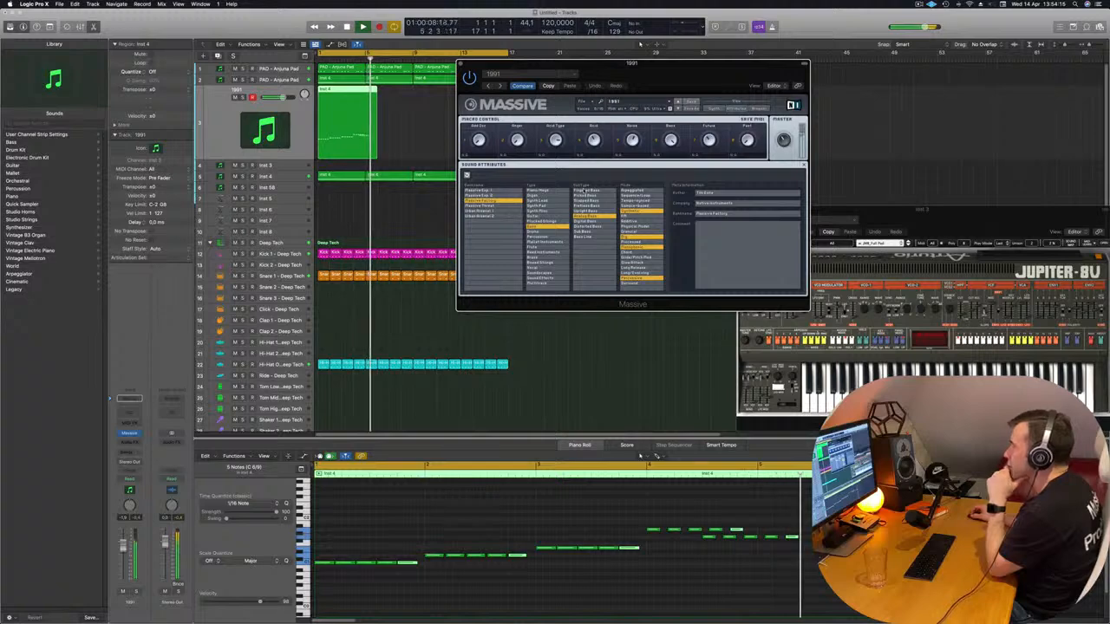
{"action": "left_click", "coordinate": [586, 190]}
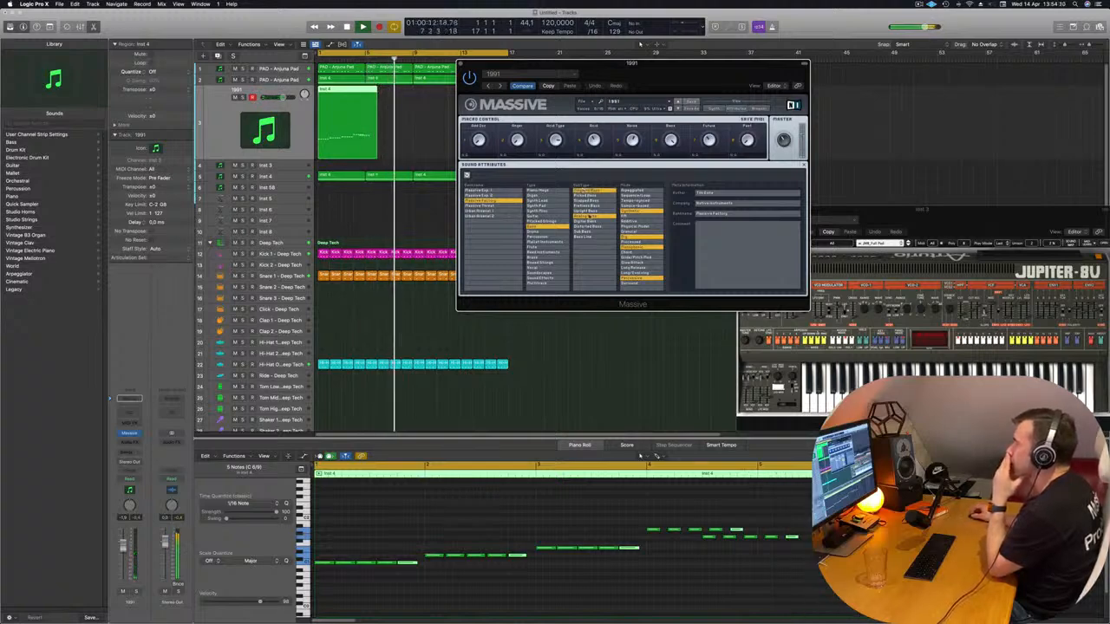
{"action": "double_click", "coordinate": [544, 227]}
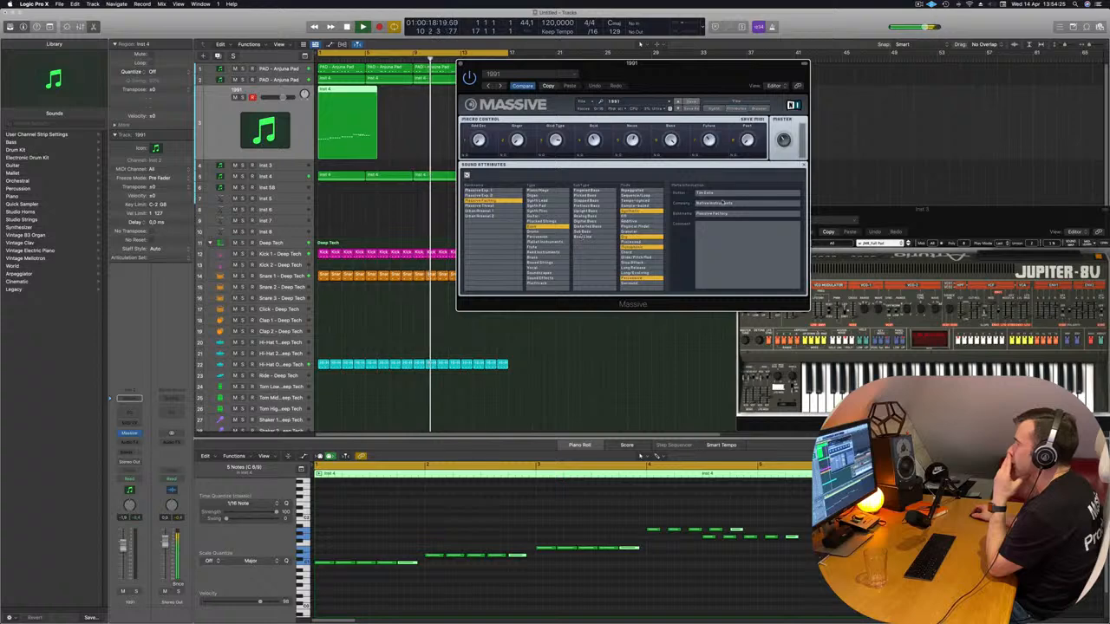
{"action": "left_click", "coordinate": [766, 109]}
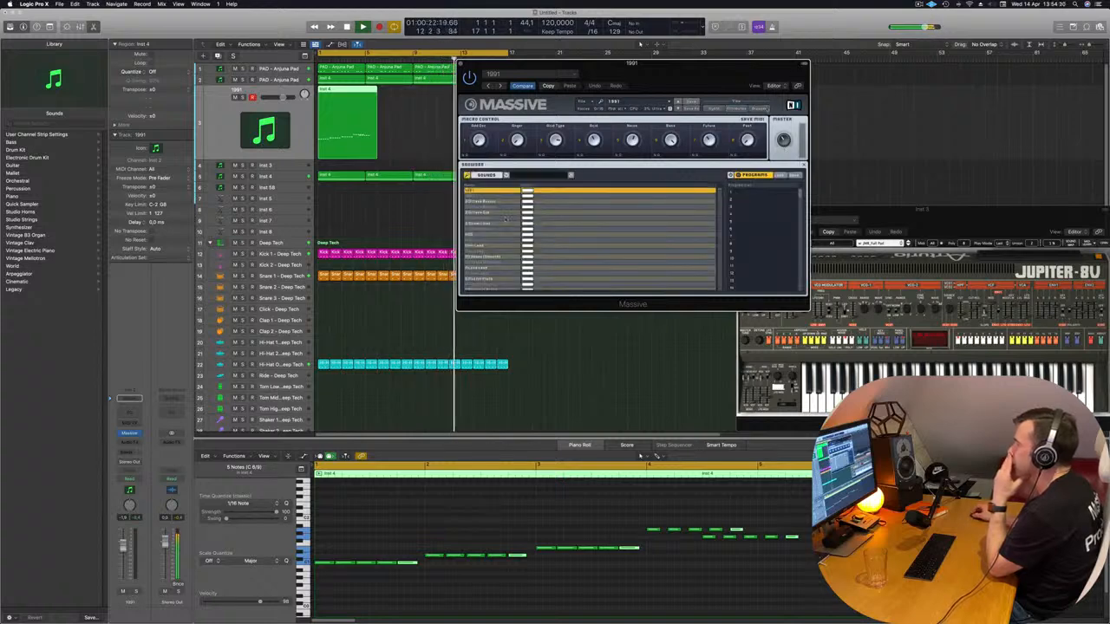
{"action": "scroll", "coordinate": [490, 225], "scroll_direction": "down", "scroll_amount": 5}
{"action": "scroll", "coordinate": [490, 226], "scroll_direction": "up", "scroll_amount": 5}
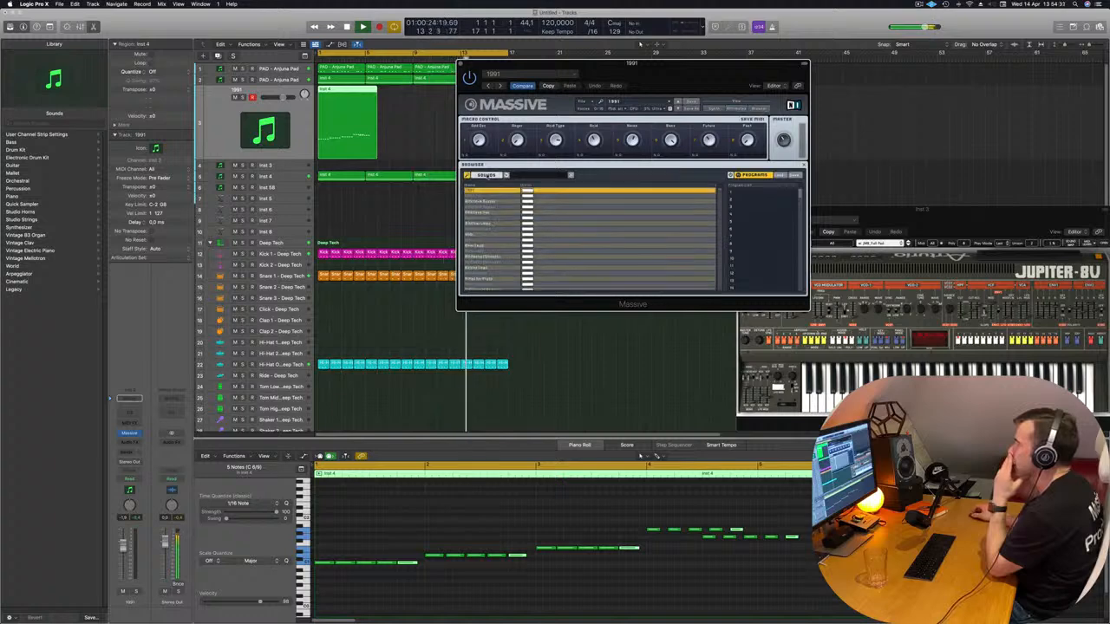
Show Massive's sounds by folder, open Massive Expansion Vol. 1 and load the Dancestor preset
{"action": "left_click", "coordinate": [486, 176]}
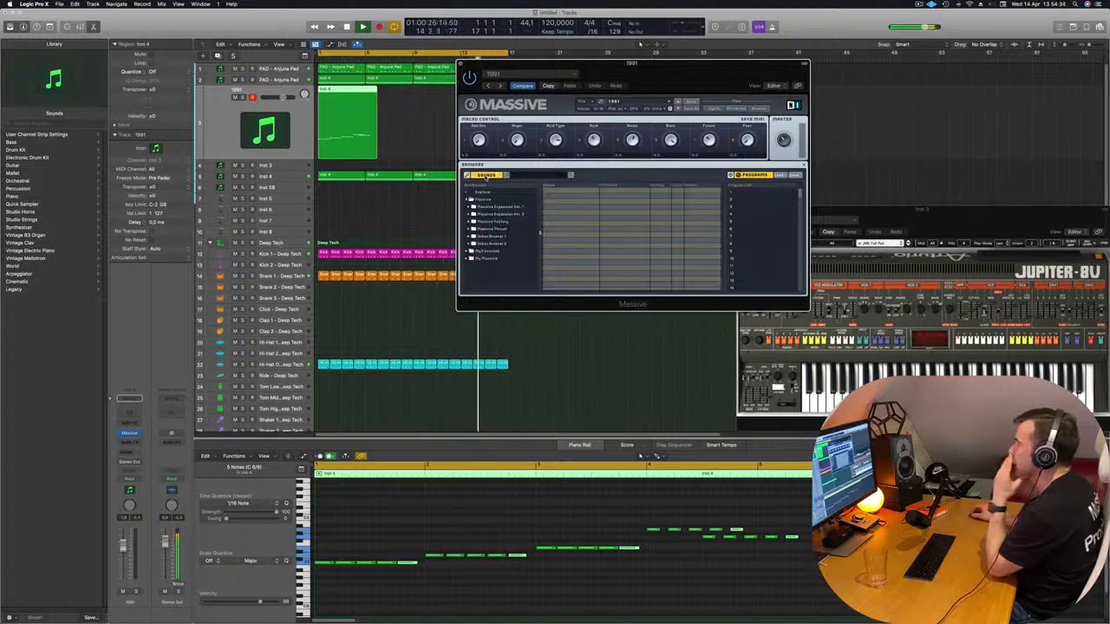
{"action": "left_click", "coordinate": [499, 207]}
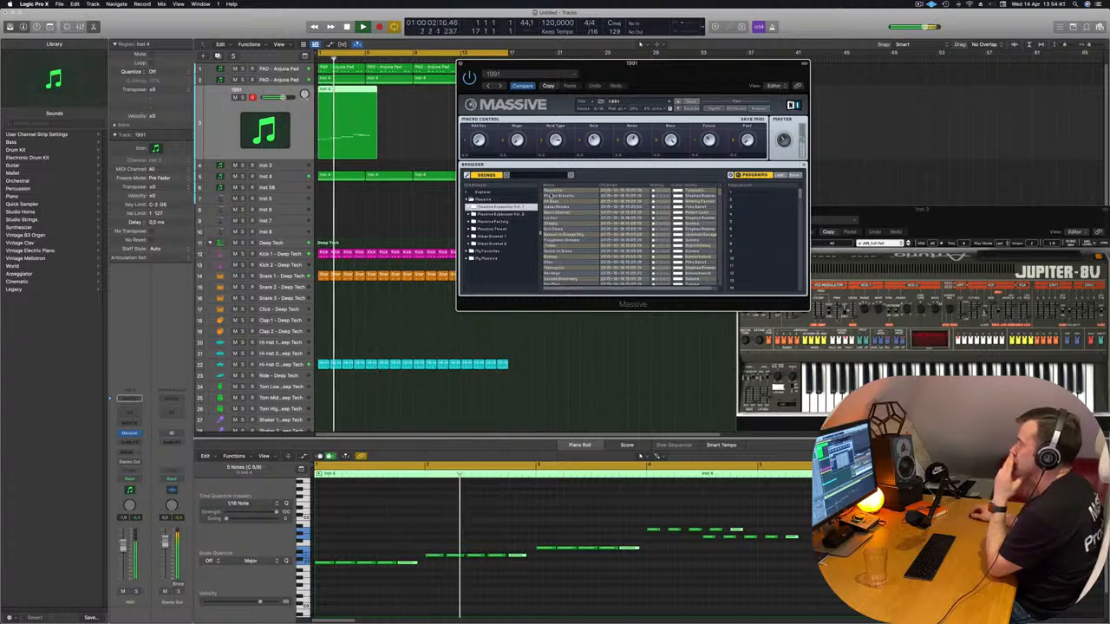
{"action": "left_click", "coordinate": [548, 191]}
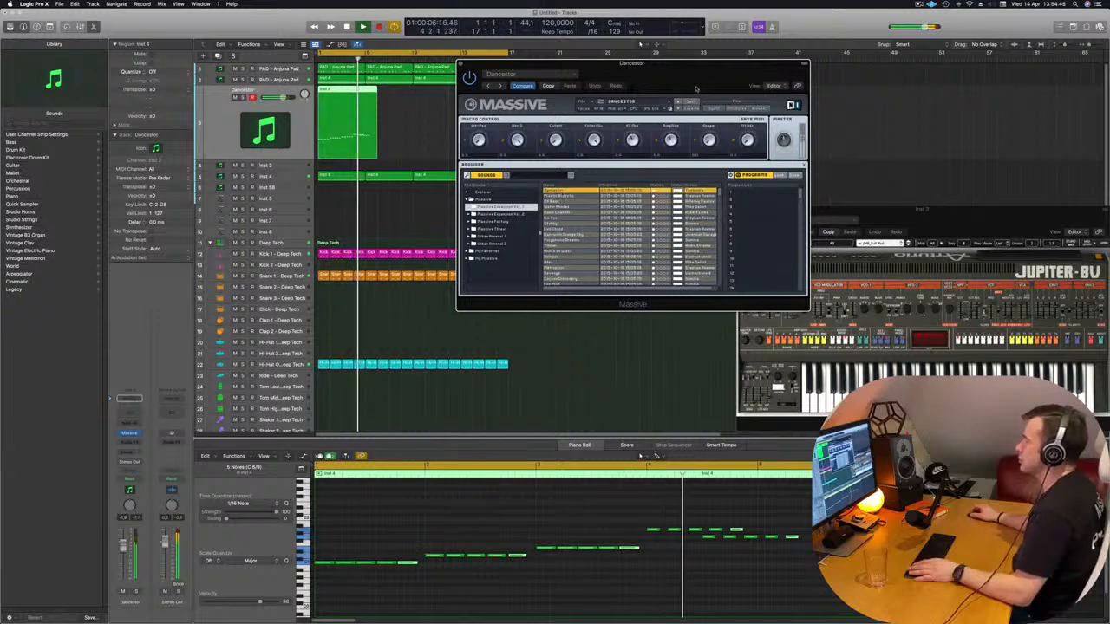
{"action": "left_click_drag", "start_coordinate": [637, 63], "coordinate": [707, 43]}
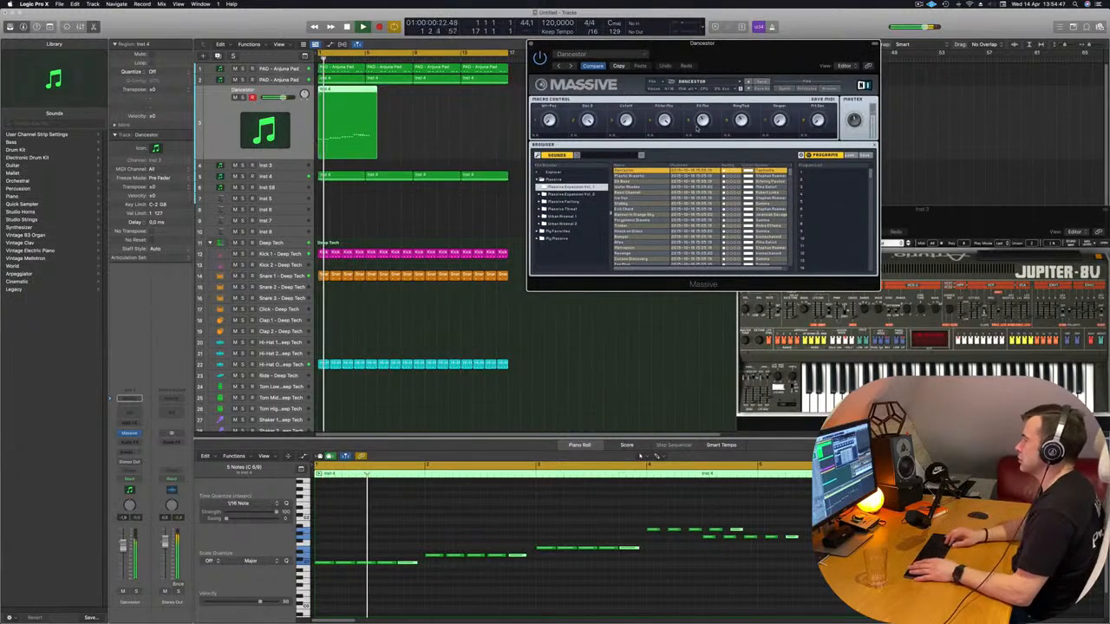
Audition the next presets, including Plastic Brasstic, DX Bass, Water Rhodes and Basic Channel, and load Stabby
{"action": "key", "text": "Return"}
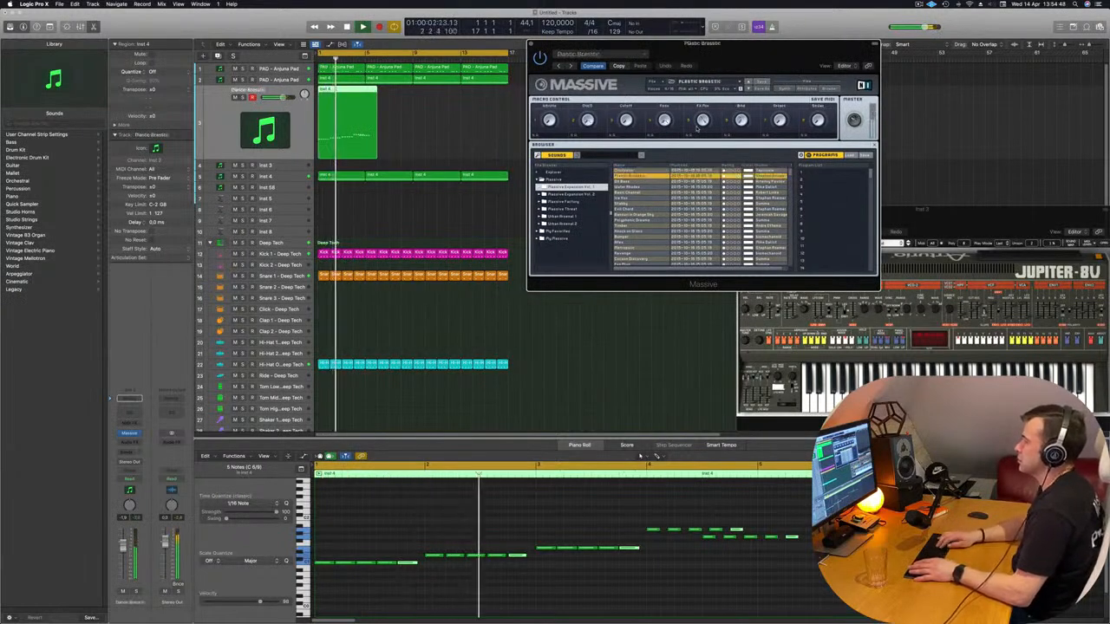
{"action": "key", "text": "Down"}
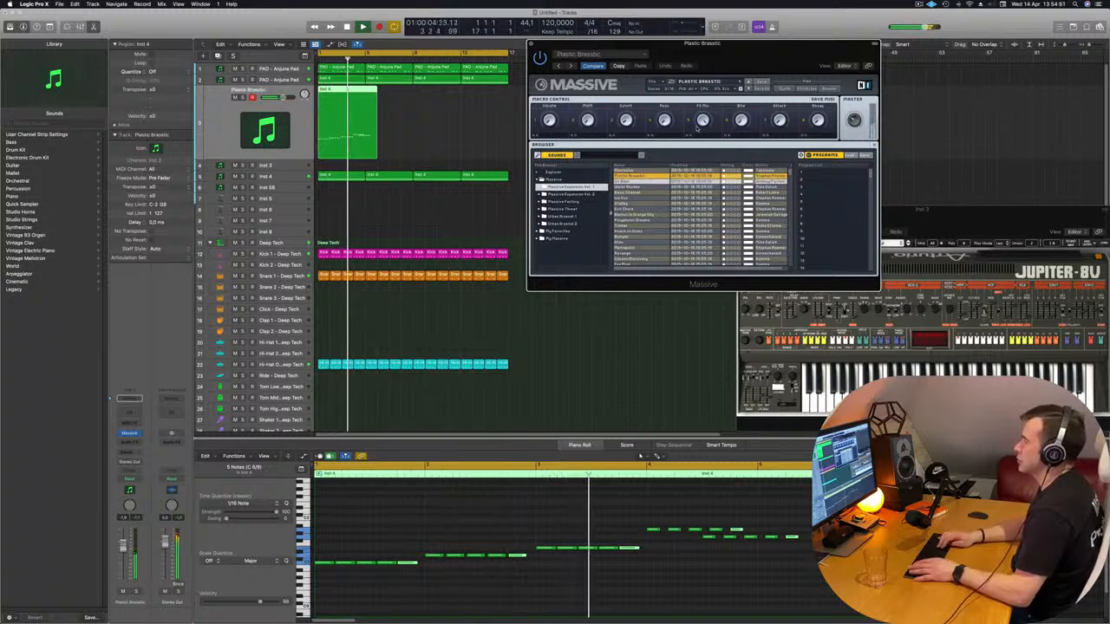
{"action": "key", "text": "Return"}
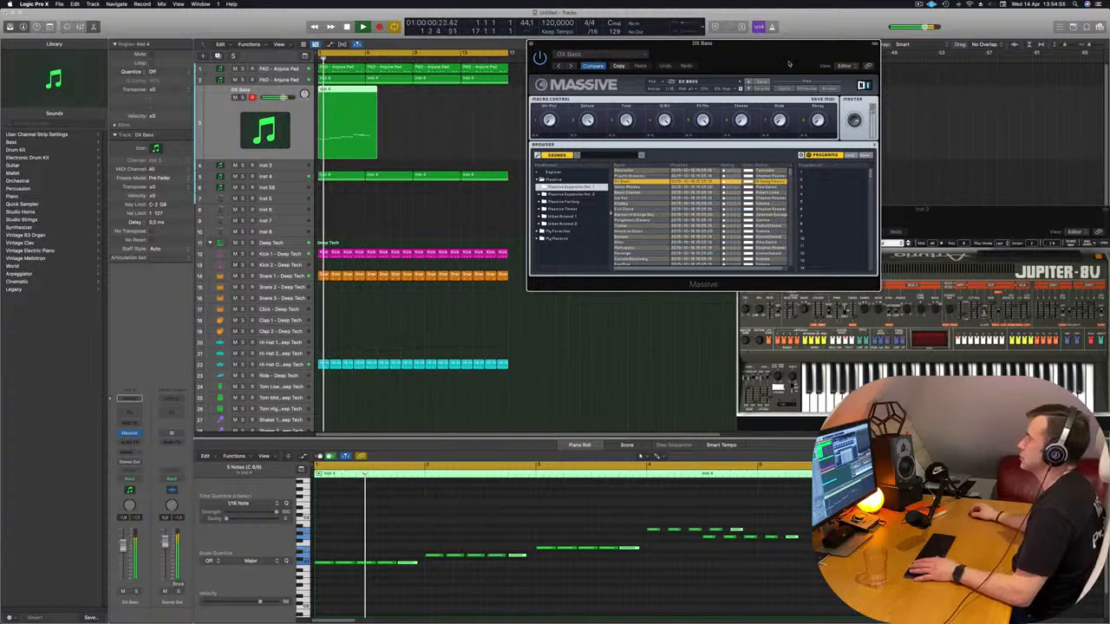
{"action": "left_click_drag", "start_coordinate": [788, 63], "coordinate": [712, 38]}
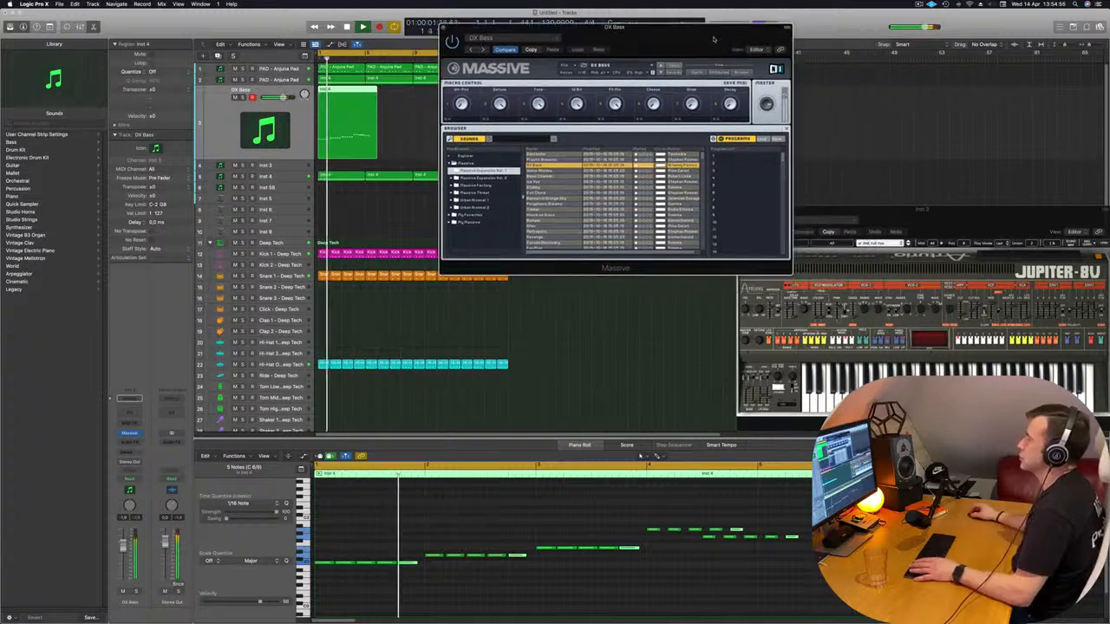
{"action": "left_click", "coordinate": [548, 170]}
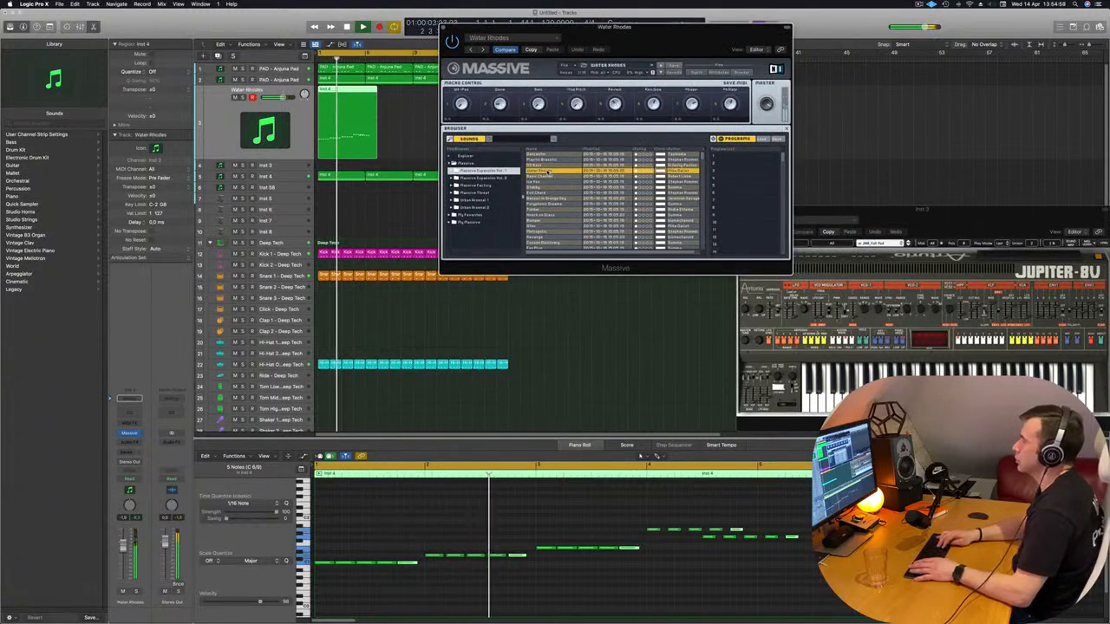
{"action": "key", "text": "Down"}
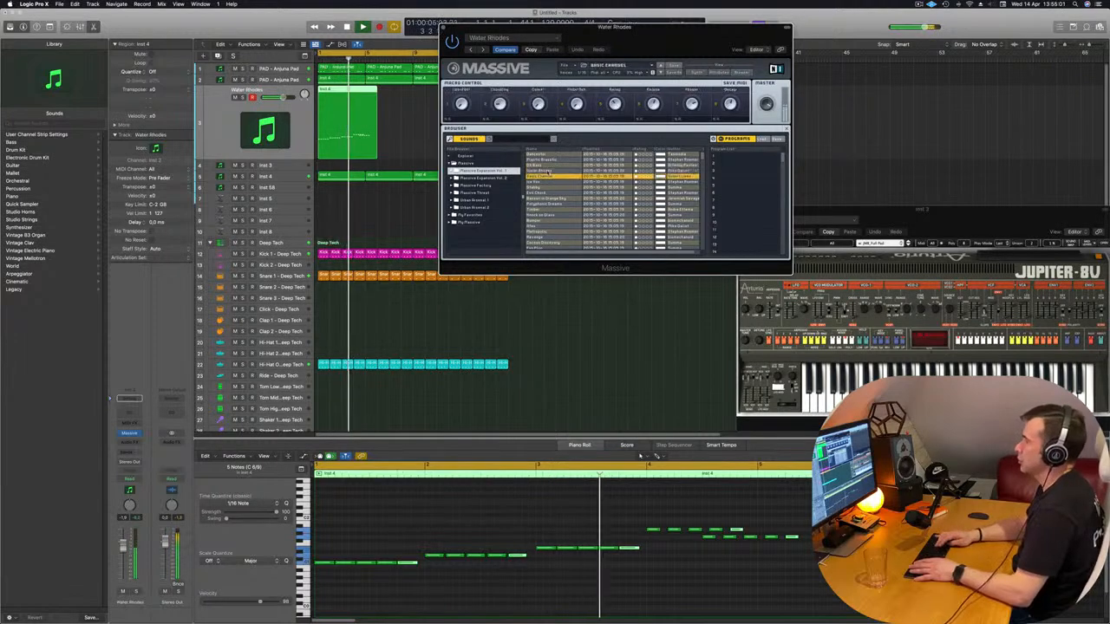
{"action": "key", "text": "Down"}
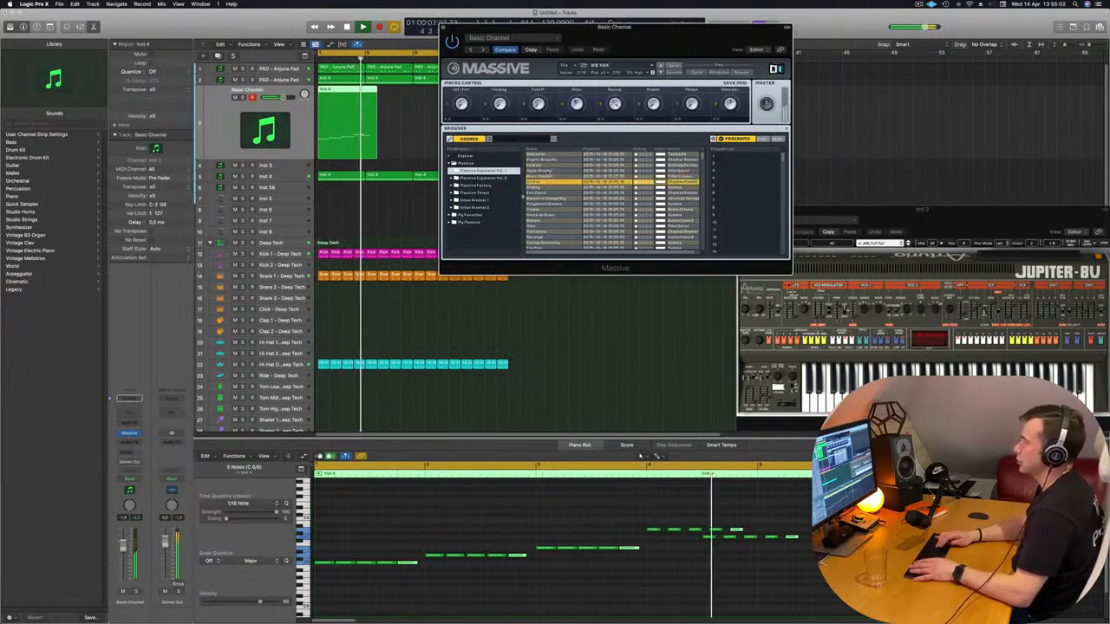
{"action": "key", "text": "Down"}
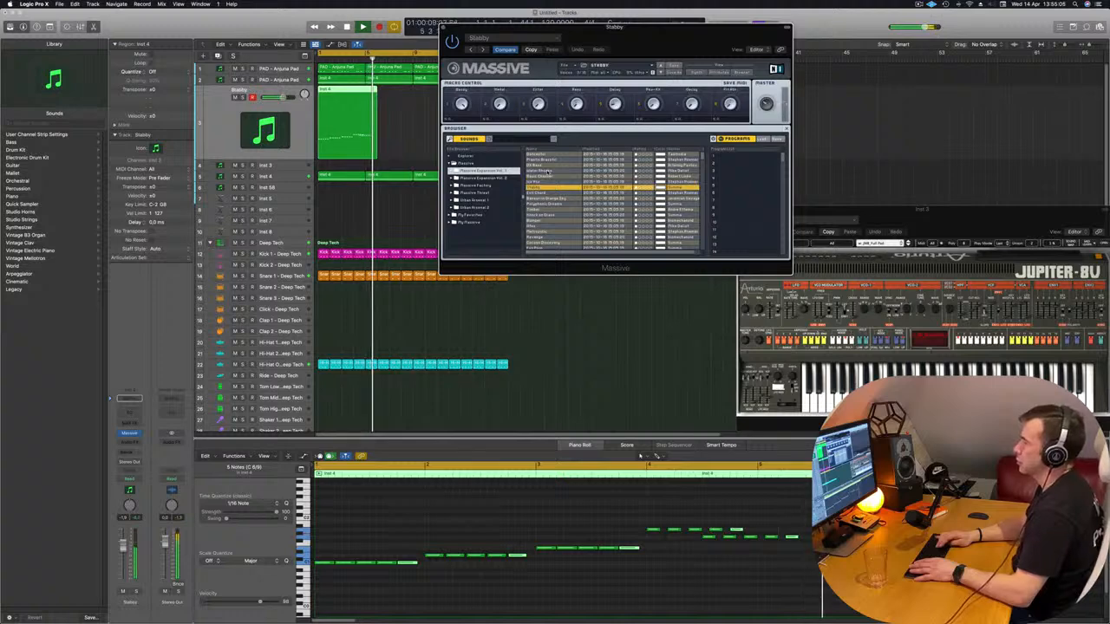
Cut the stab region to four bars, deleting the leftover piece after bar 5 and the surplus high notes at its end
{"action": "left_click", "coordinate": [367, 92]}
{"action": "double_click", "coordinate": [365, 92], "text": "super"}
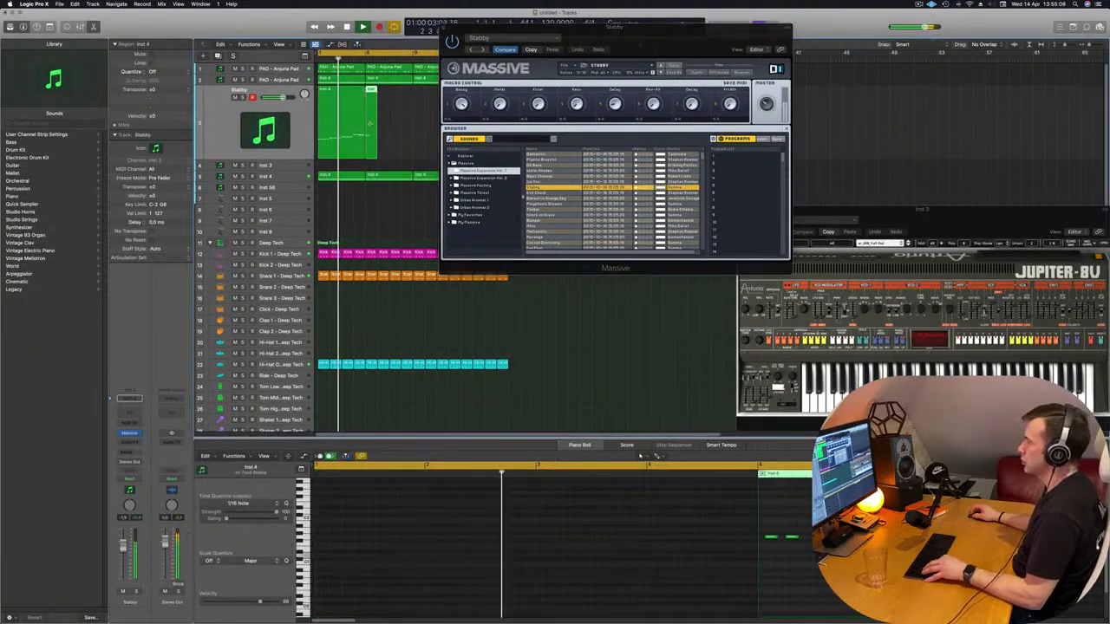
{"action": "left_click", "coordinate": [355, 109]}
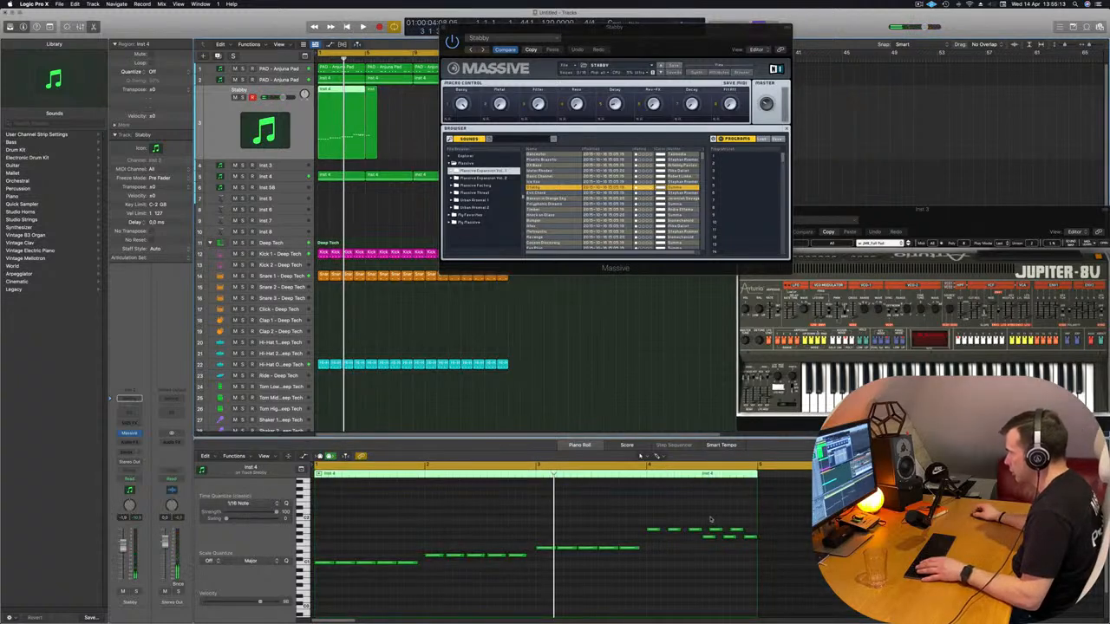
{"action": "left_click_drag", "start_coordinate": [710, 520], "coordinate": [737, 529]}
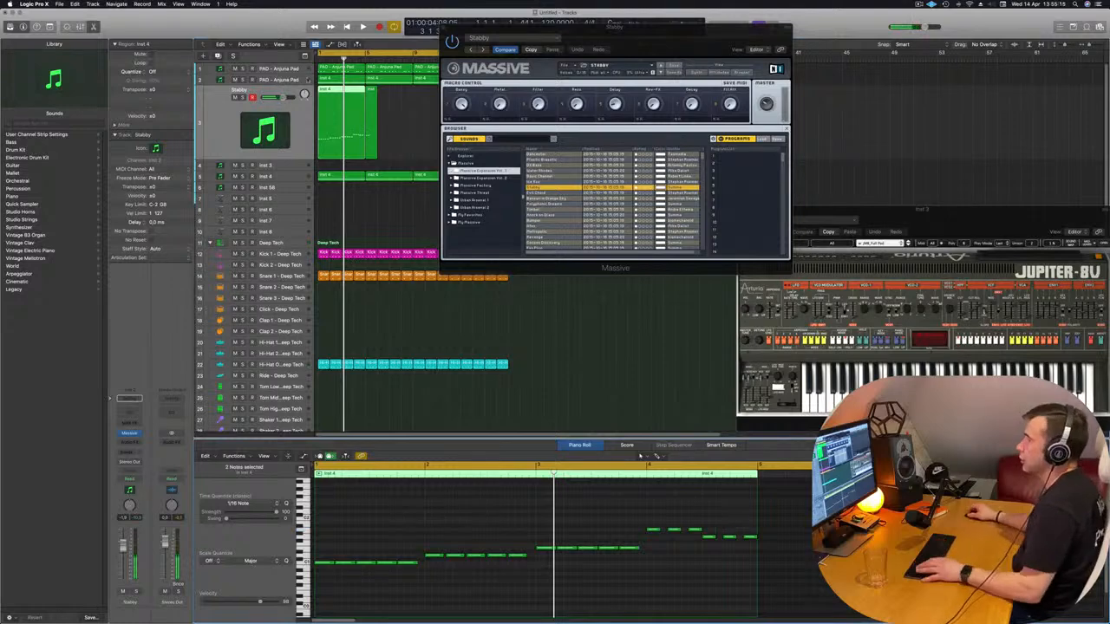
{"action": "left_click", "coordinate": [396, 106]}
{"action": "left_click", "coordinate": [373, 114]}
{"action": "key", "text": "Delete"}
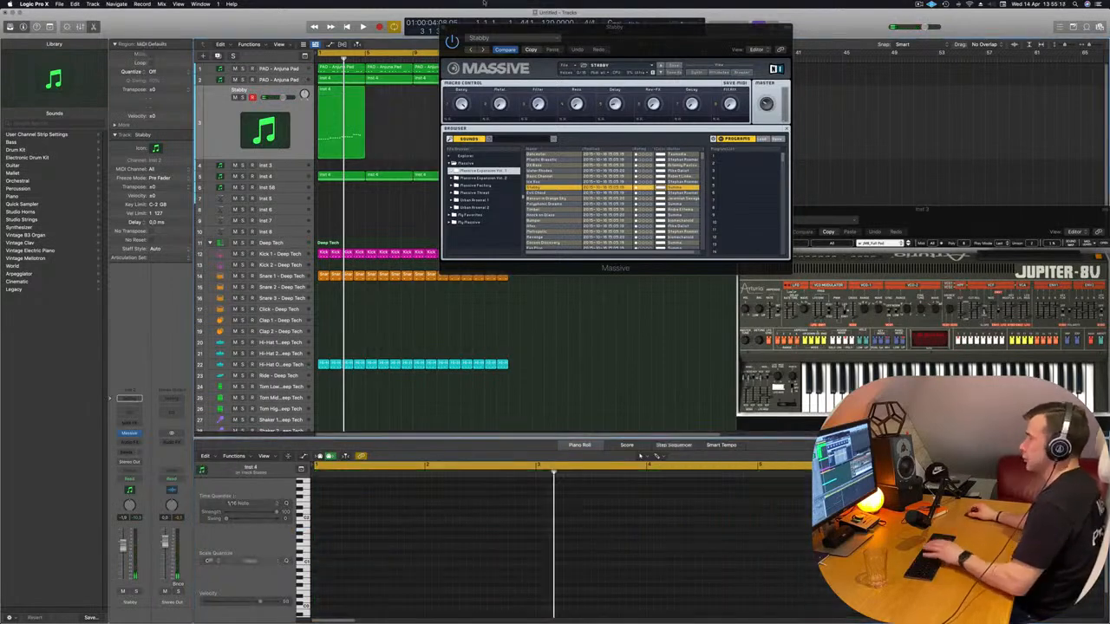
Play the loop and copy the four-bar stab region three times so it fills all sixteen bars
{"action": "left_click_drag", "start_coordinate": [587, 37], "coordinate": [478, 268]}
{"action": "key", "text": "space"}
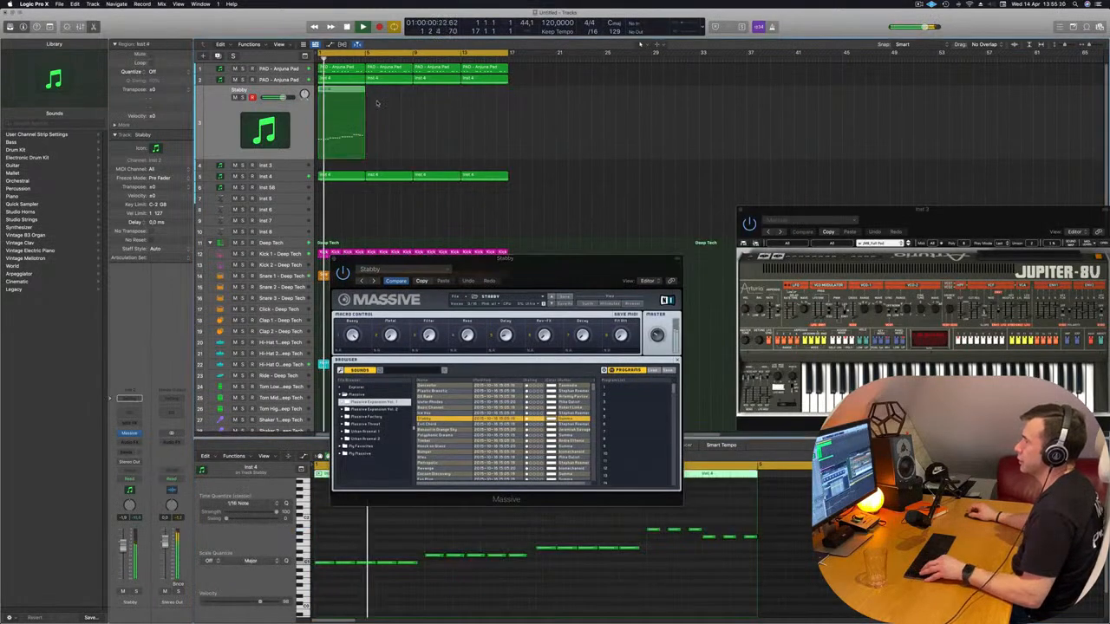
{"action": "left_click_drag", "start_coordinate": [341, 107], "coordinate": [387, 106]}
{"action": "left_click_drag", "start_coordinate": [468, 117], "coordinate": [433, 107]}
{"action": "left_click_drag", "start_coordinate": [532, 274], "coordinate": [591, 170]}
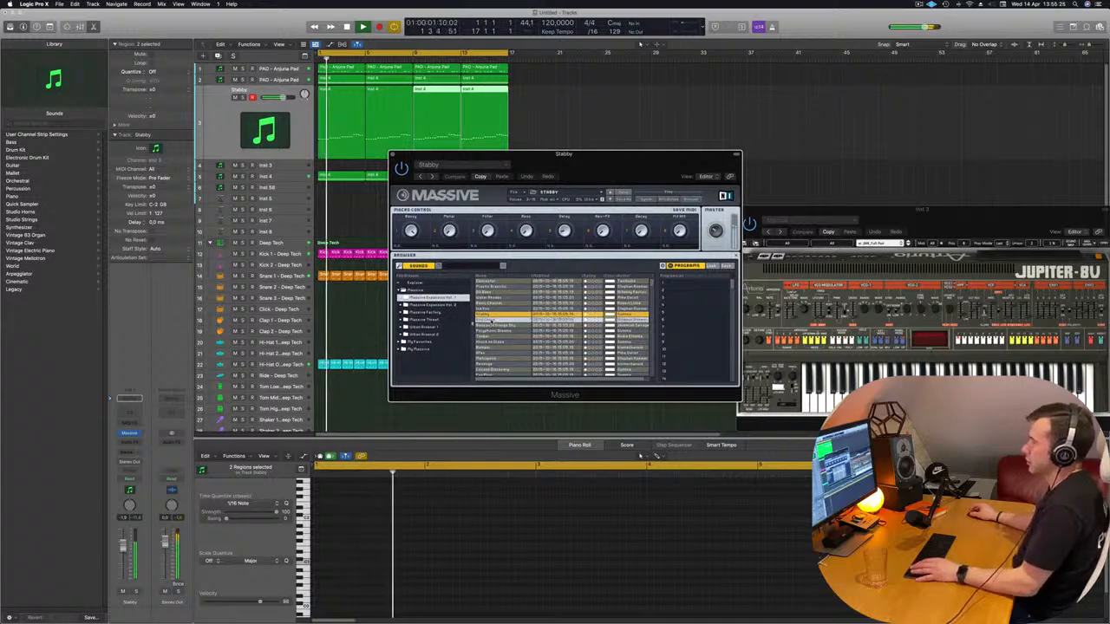
Audition Evil Chord and the following presets, load Polyphonic Dreams and raise the stab track's volume slightly
{"action": "left_click", "coordinate": [491, 321]}
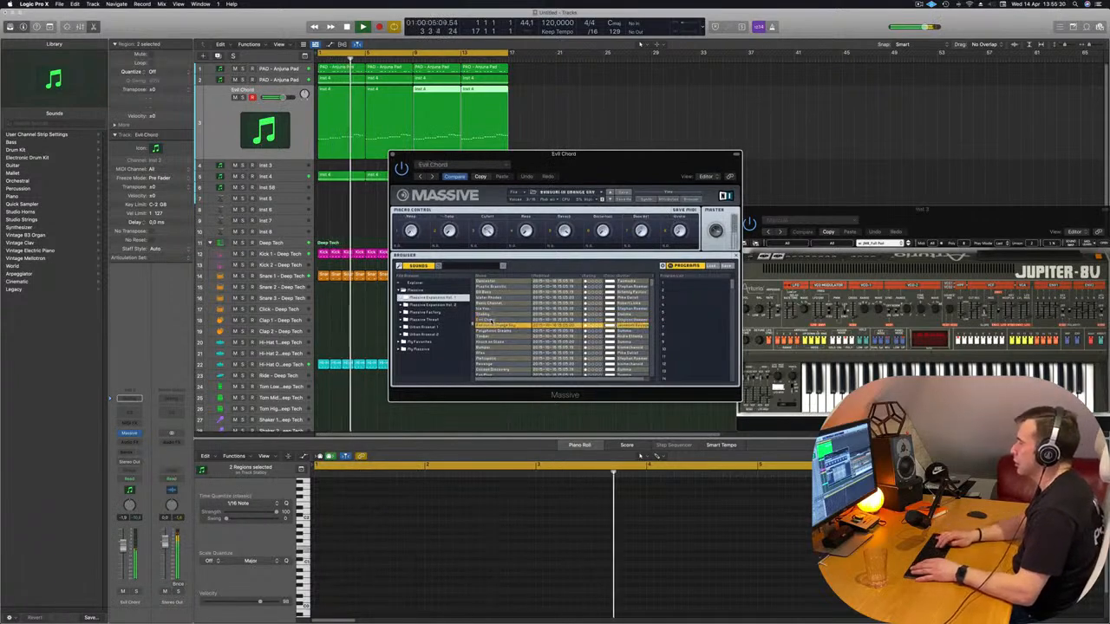
{"action": "left_click", "coordinate": [491, 325]}
{"action": "key", "text": "Down"}
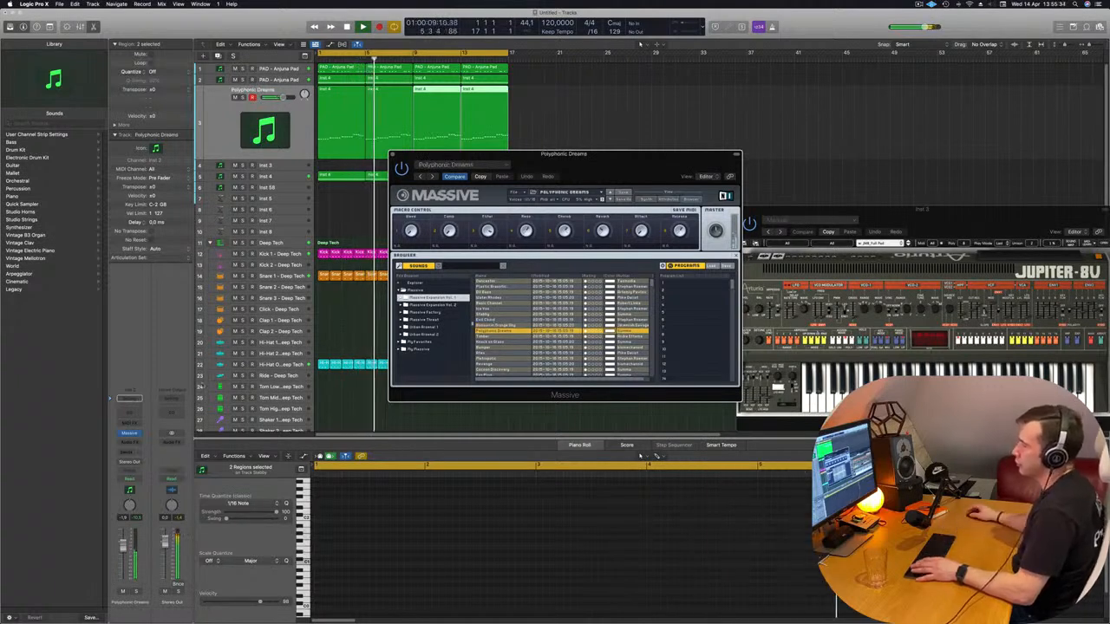
{"action": "left_click", "coordinate": [123, 544], "text": "alt"}
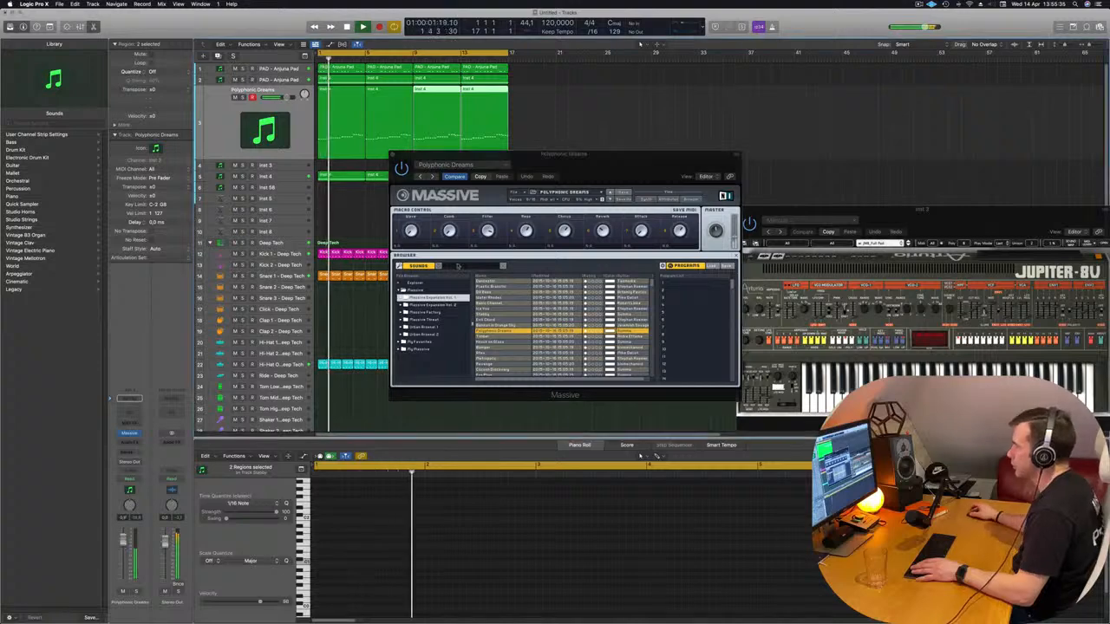
Look through Massive's preset list, file options and synth page for a way to find stab sounds
{"action": "left_click", "coordinate": [601, 191]}
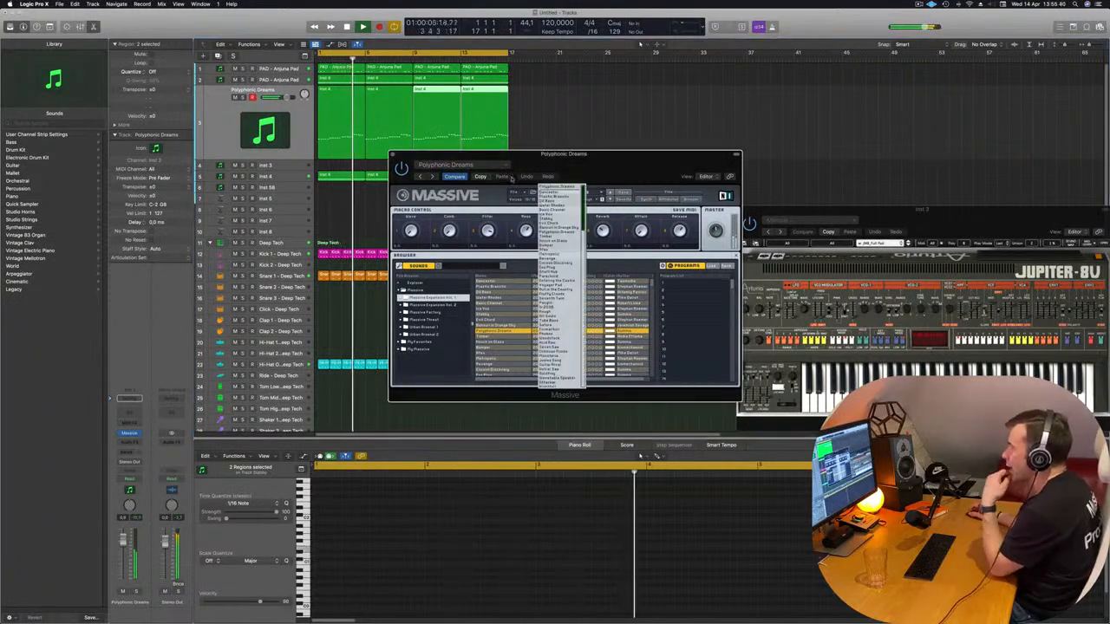
{"action": "left_click", "coordinate": [532, 192]}
{"action": "left_click", "coordinate": [522, 193]}
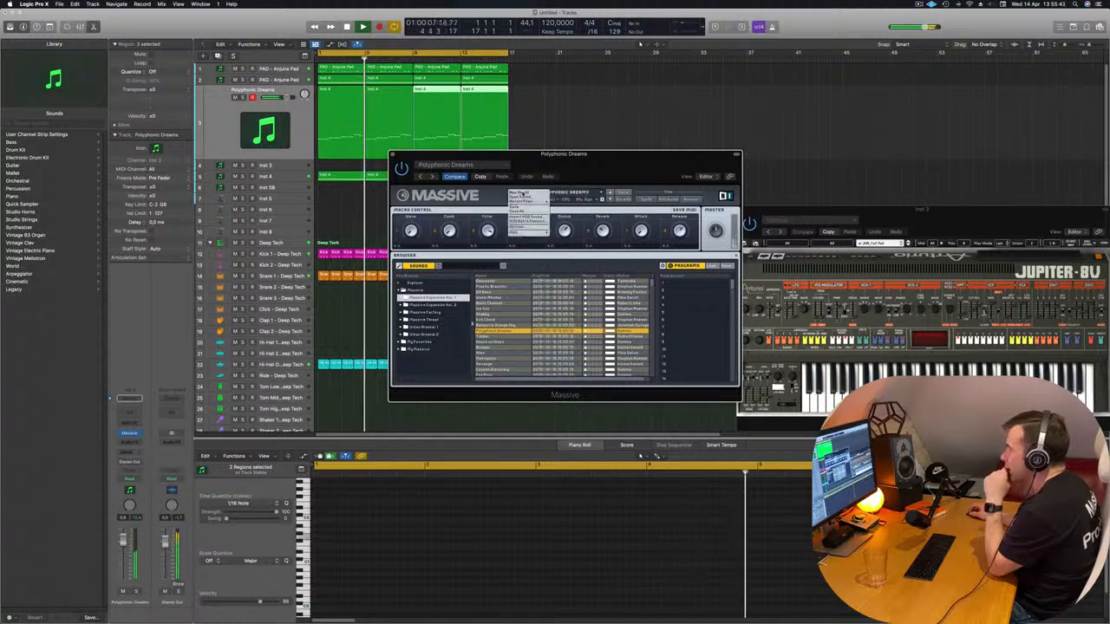
{"action": "mouse_move", "coordinate": [527, 201]}
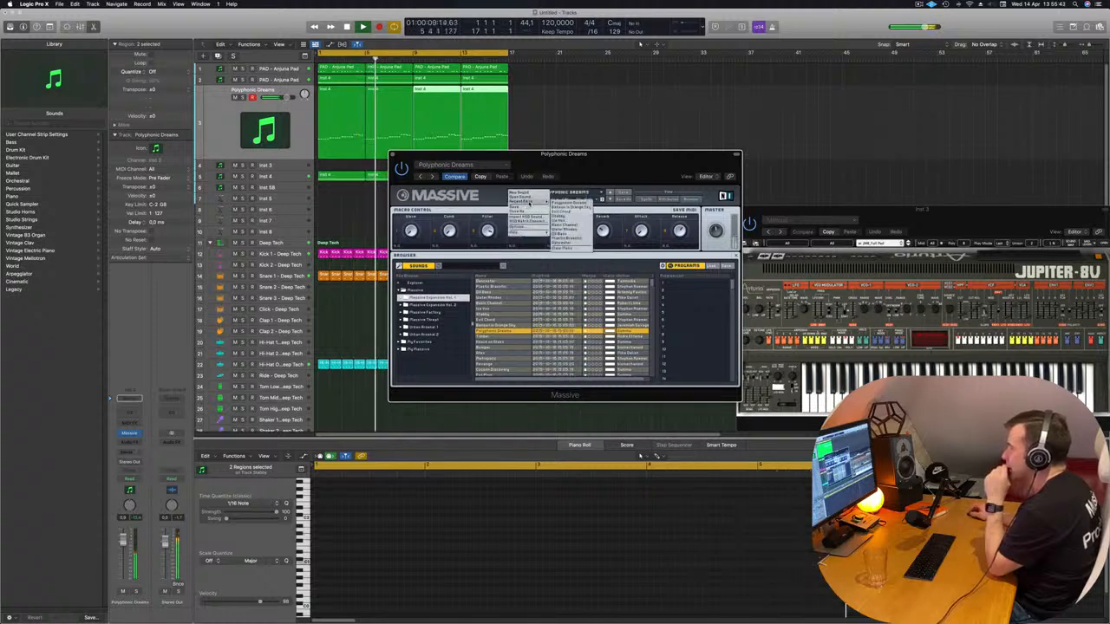
{"action": "mouse_move", "coordinate": [528, 232]}
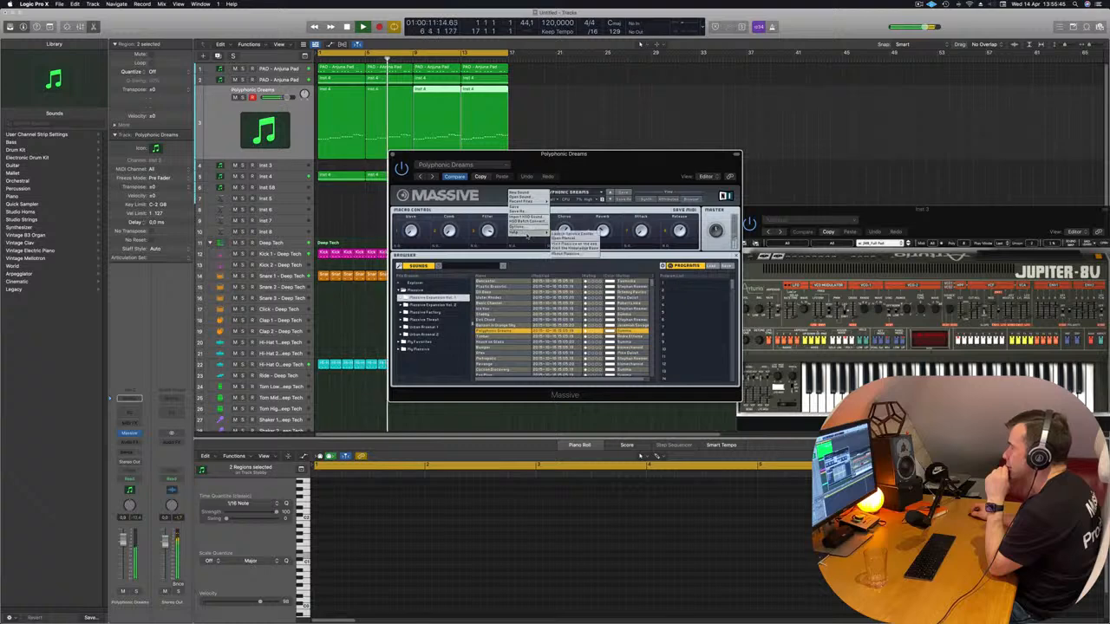
{"action": "left_click", "coordinate": [649, 199]}
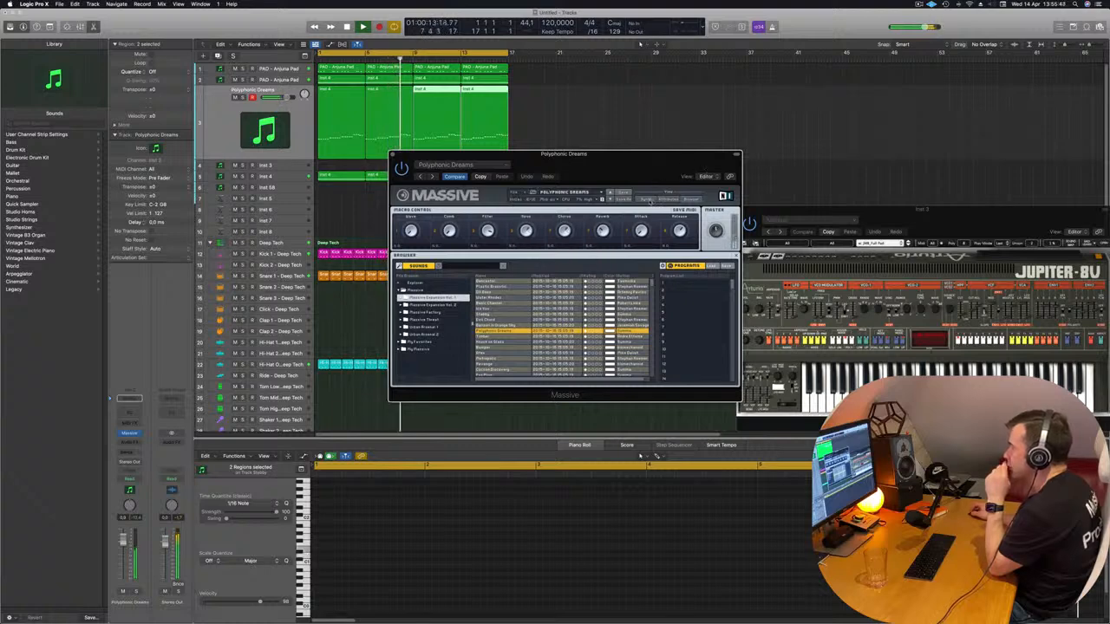
{"action": "left_click", "coordinate": [643, 200]}
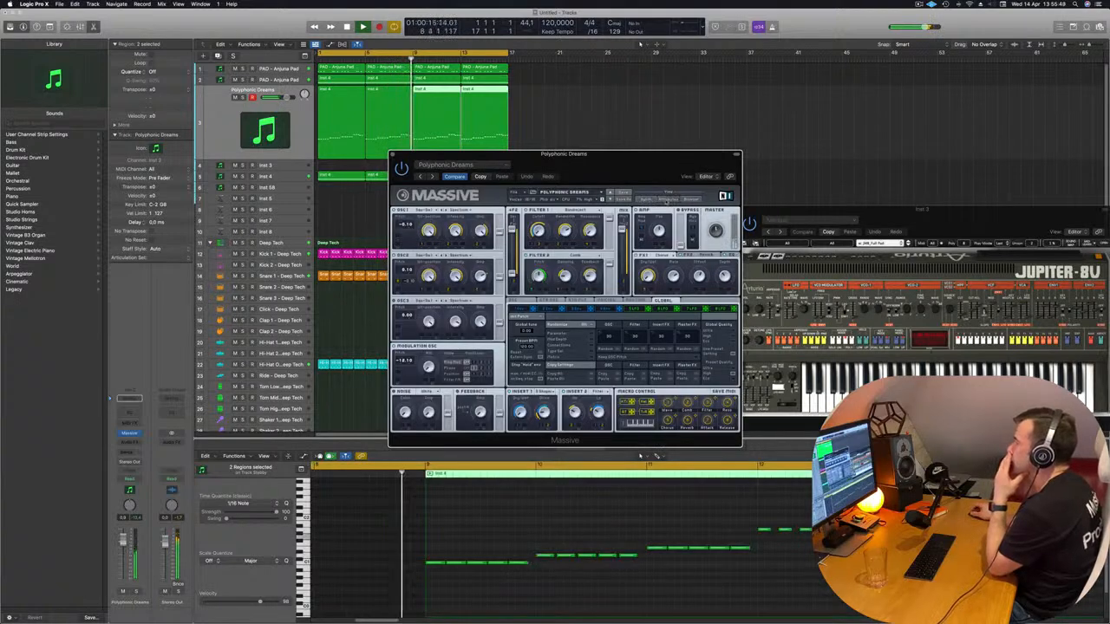
Try to narrow Massive's sounds by attribute, marking Bass and further subtypes, and return to the sound browser
{"action": "left_click", "coordinate": [667, 200]}
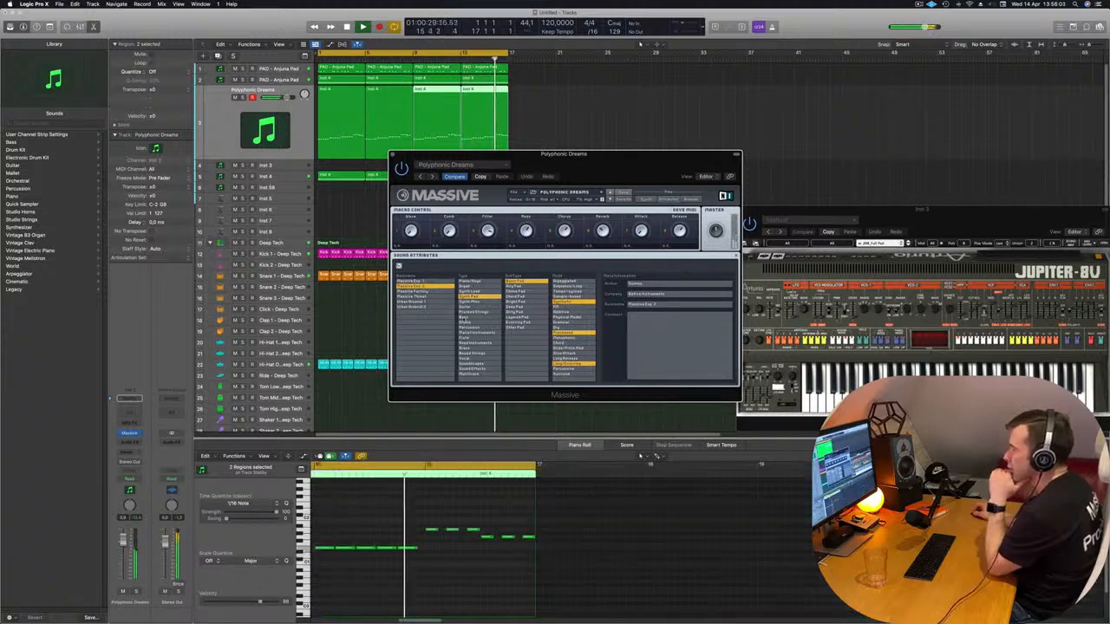
{"action": "left_click", "coordinate": [468, 321]}
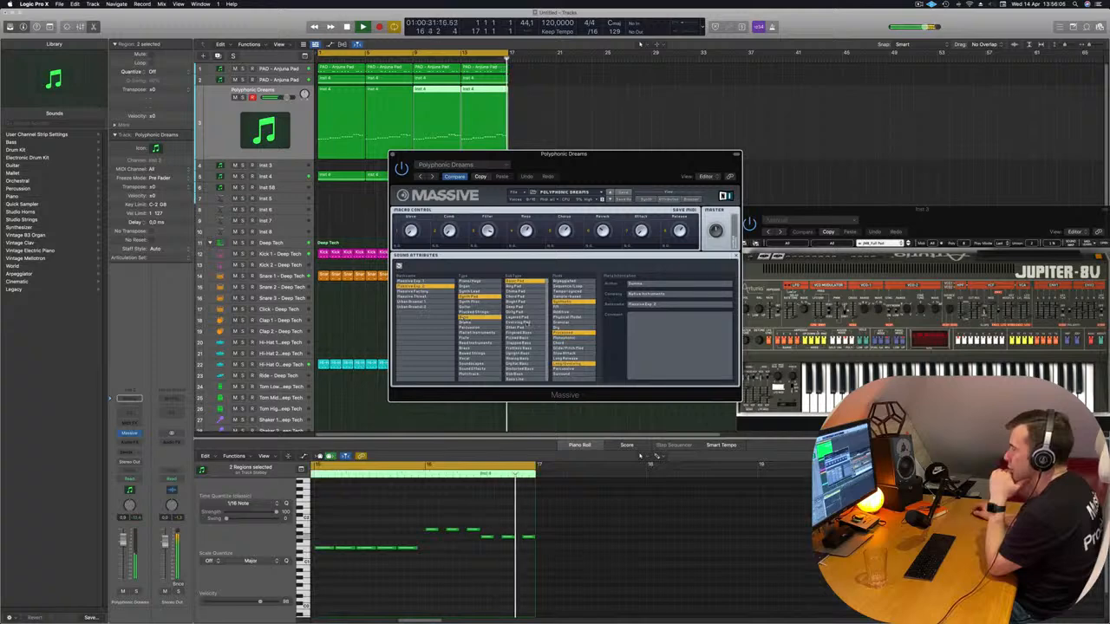
{"action": "left_click", "coordinate": [557, 327]}
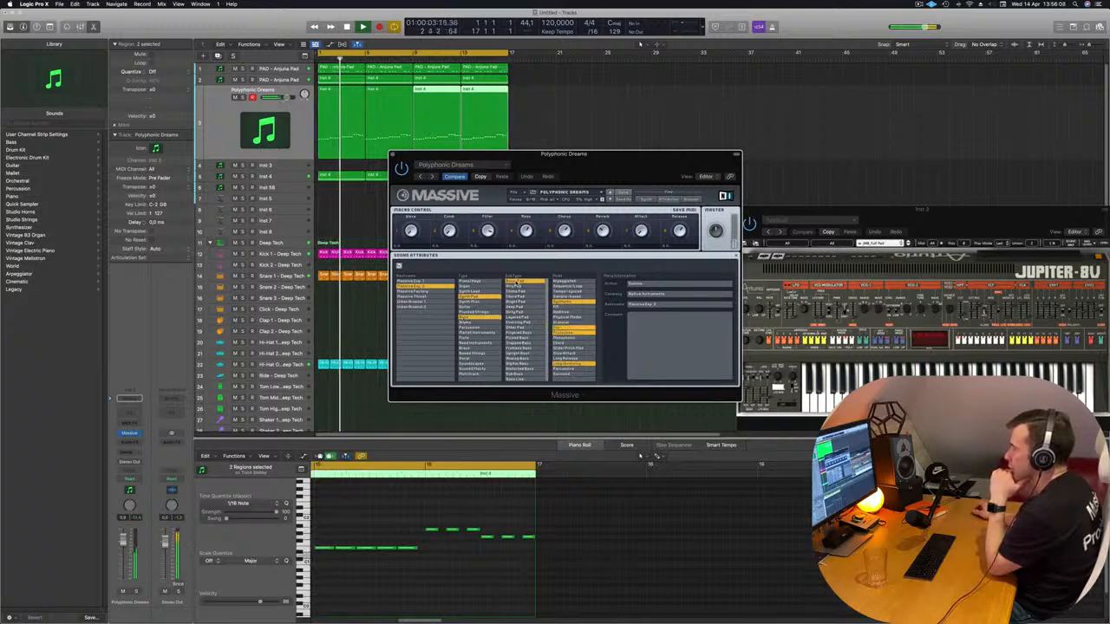
{"action": "left_click", "coordinate": [515, 291]}
{"action": "left_click", "coordinate": [516, 301]}
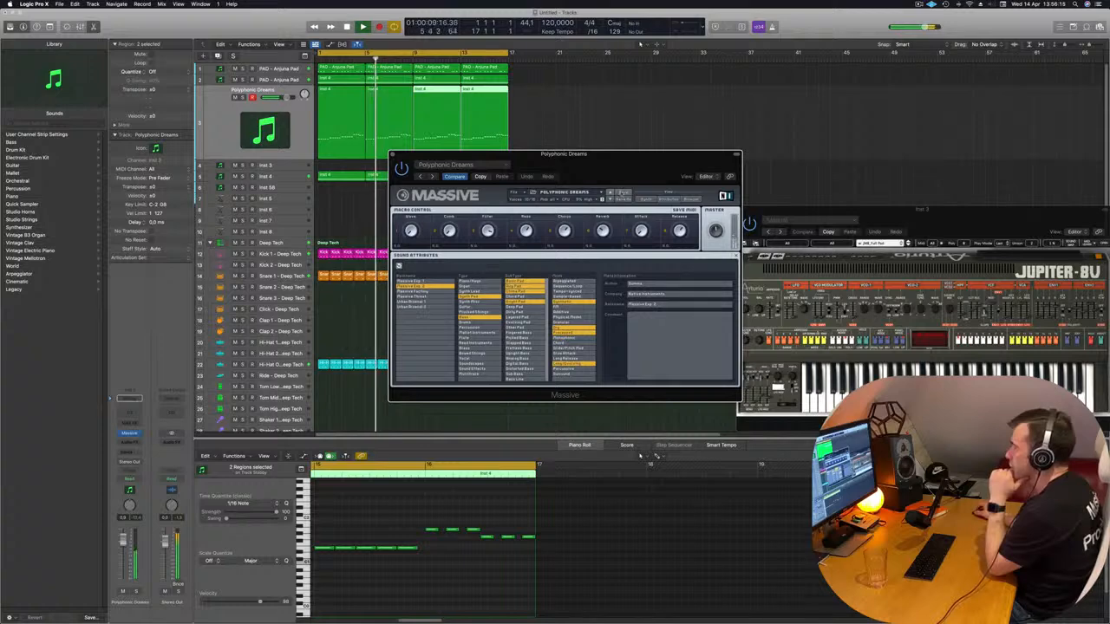
{"action": "left_click", "coordinate": [696, 199]}
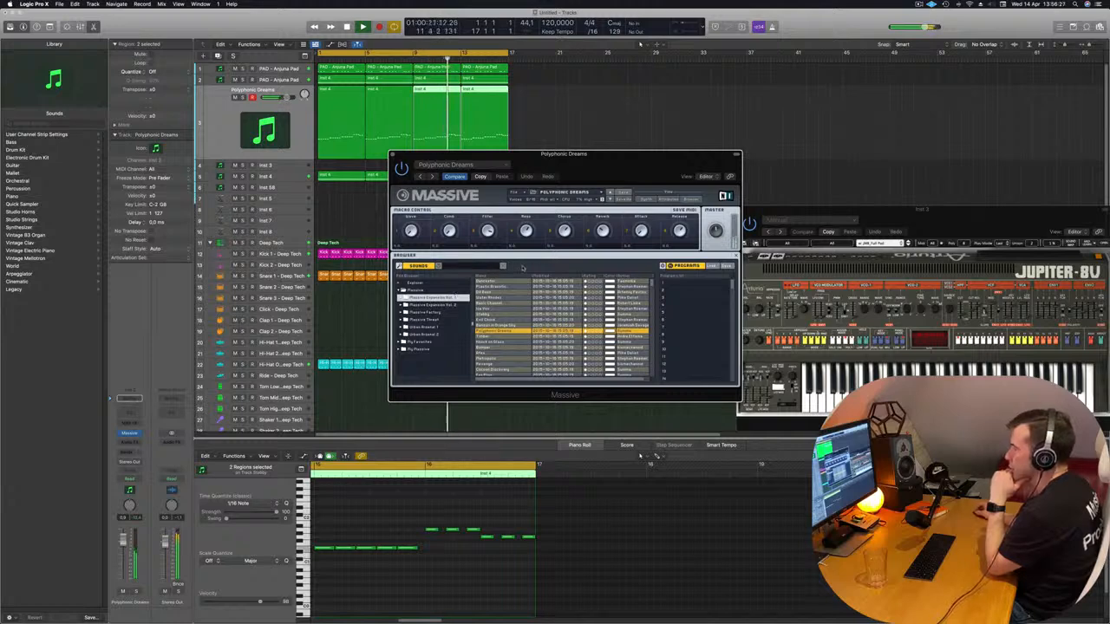
Audition the presets from Timber through Knock on Glass, Afex, Revenge and Cocoon Discovery, and lower the Stereo Out volume
{"action": "left_click_drag", "start_coordinate": [588, 179], "coordinate": [655, 164]}
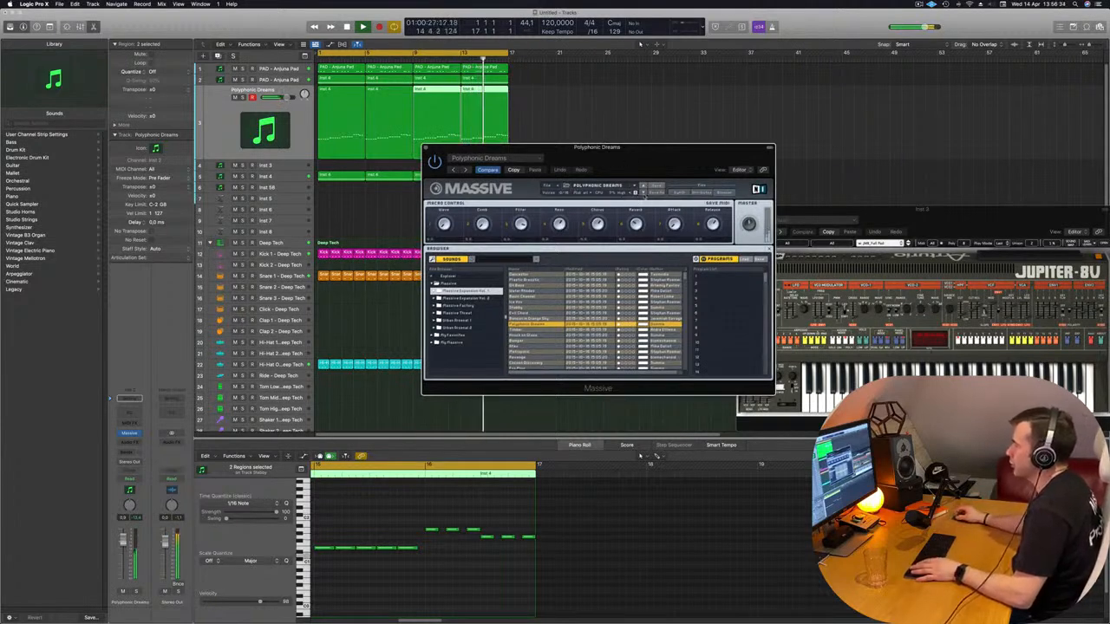
{"action": "key", "text": "Down"}
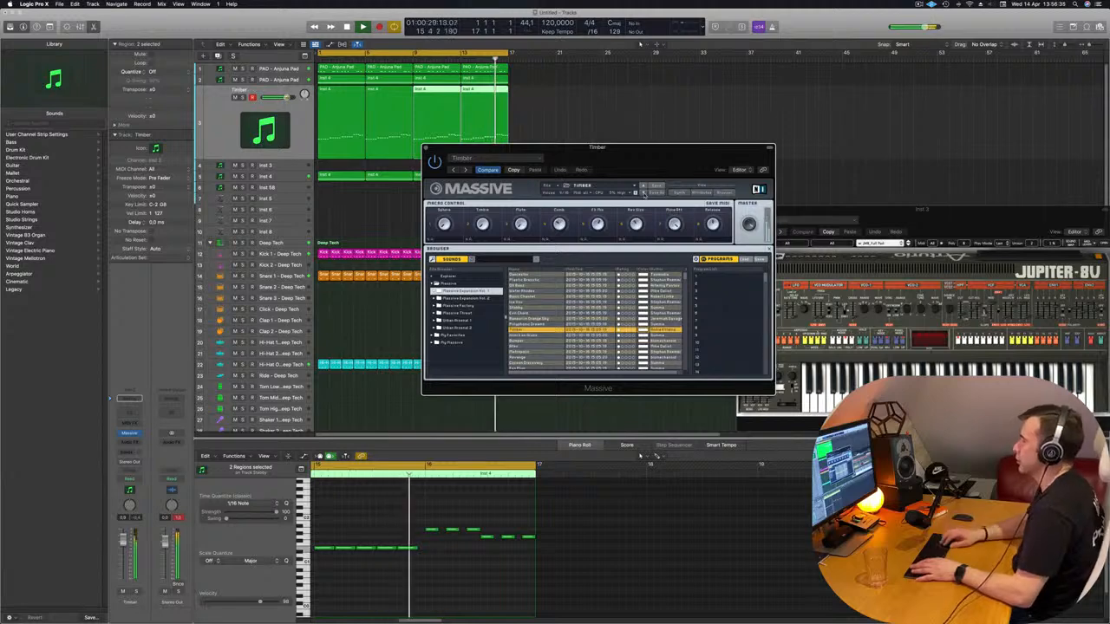
{"action": "key", "text": "Down"}
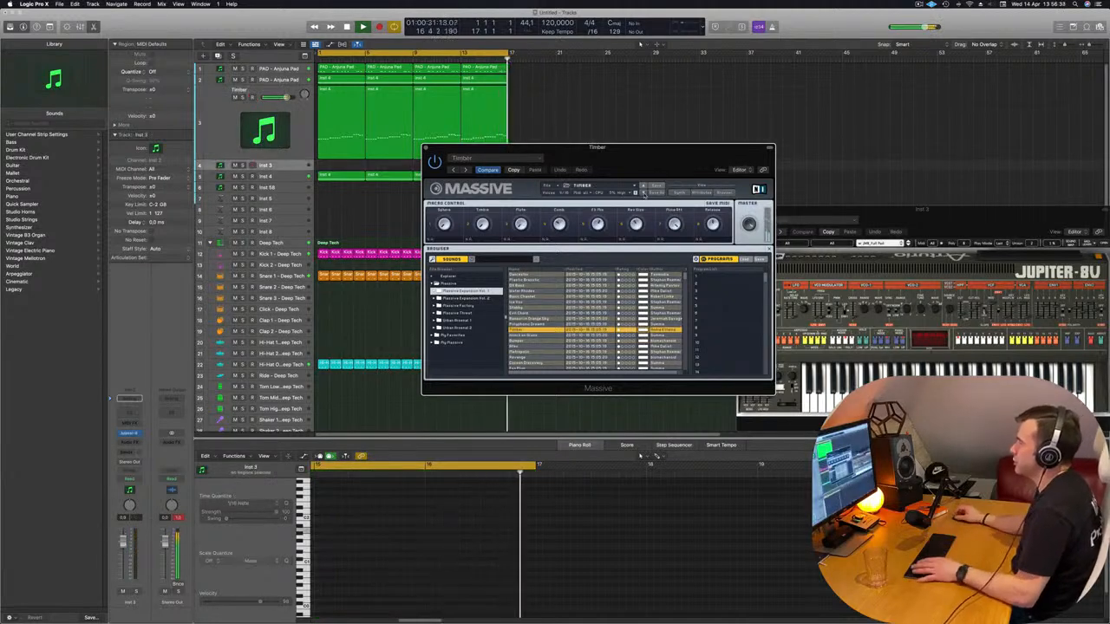
{"action": "key", "text": "Down"}
{"action": "key", "text": "Down"}
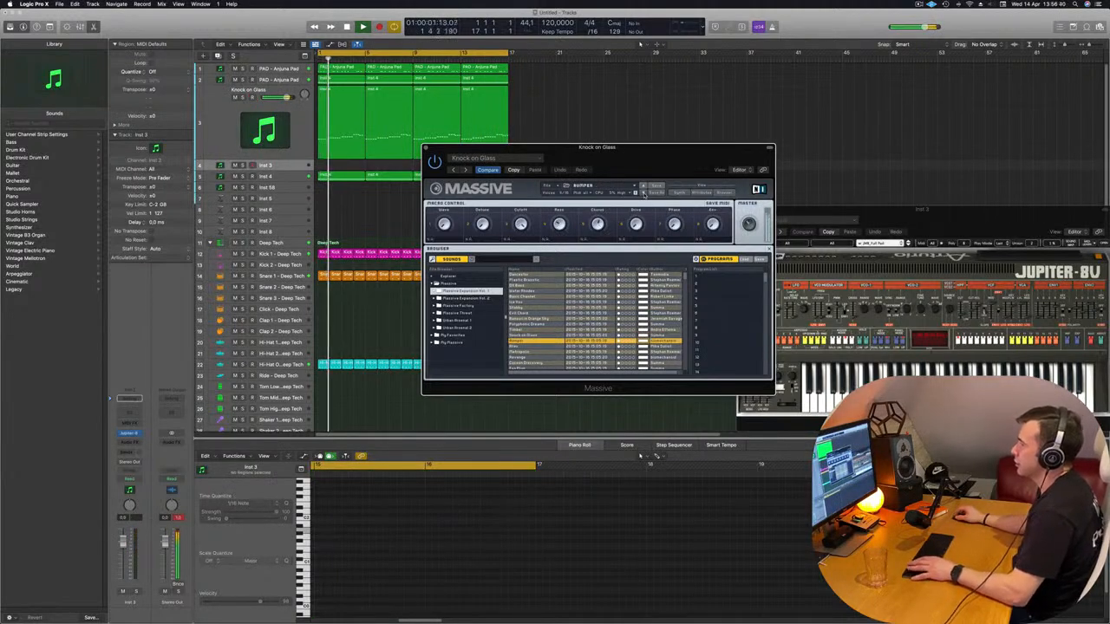
{"action": "key", "text": "Down"}
{"action": "key", "text": "Down"}
{"action": "key", "text": "Down"}
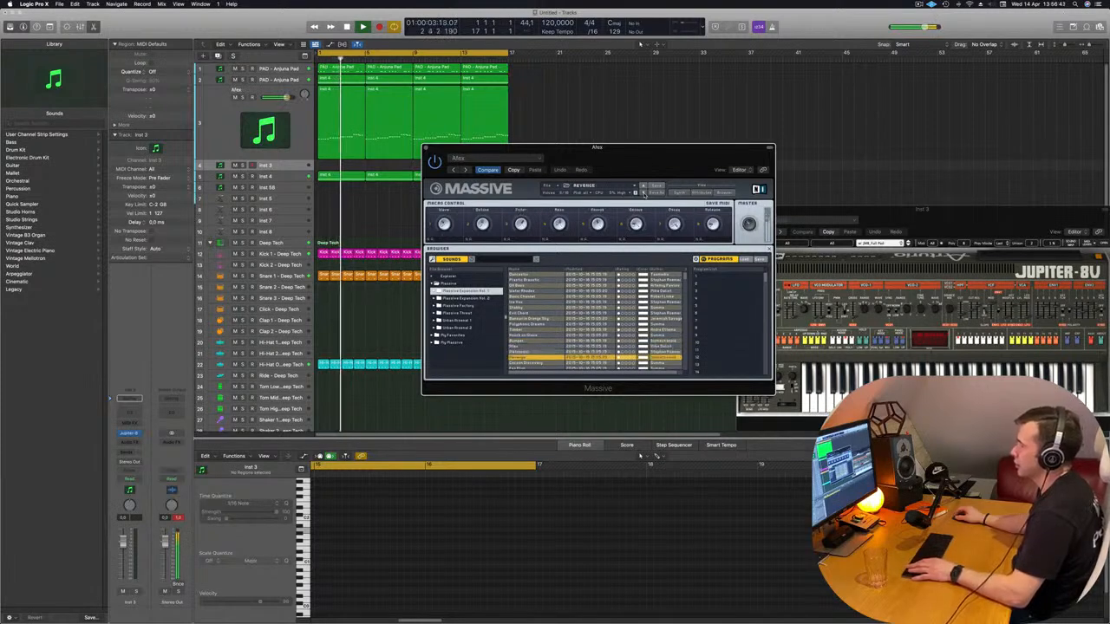
{"action": "key", "text": "Down"}
{"action": "key", "text": "Down"}
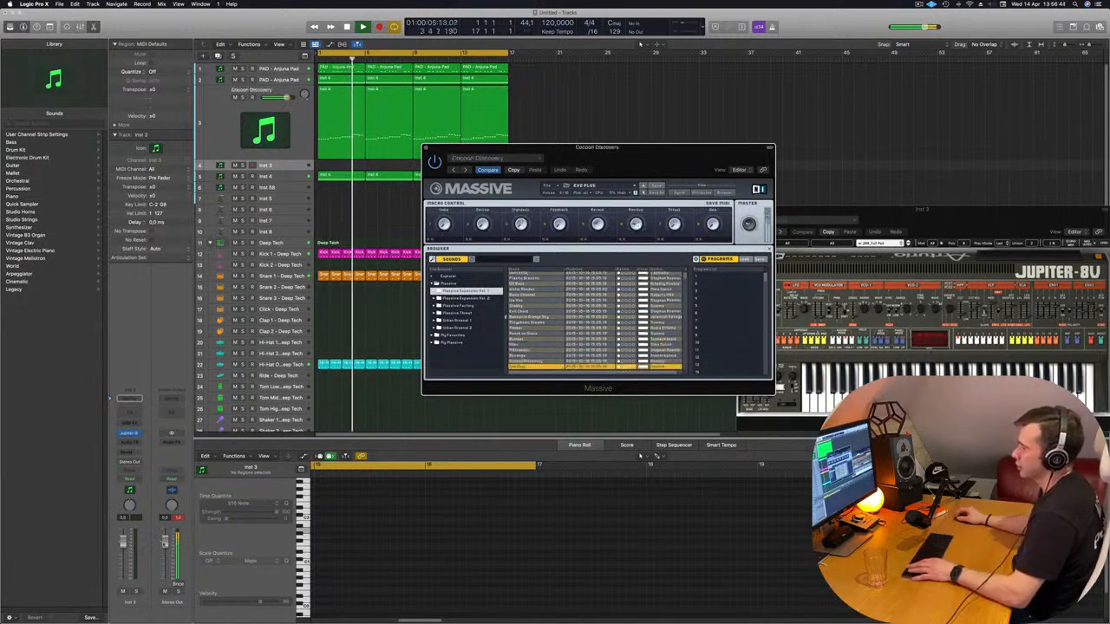
{"action": "left_click", "coordinate": [388, 355]}
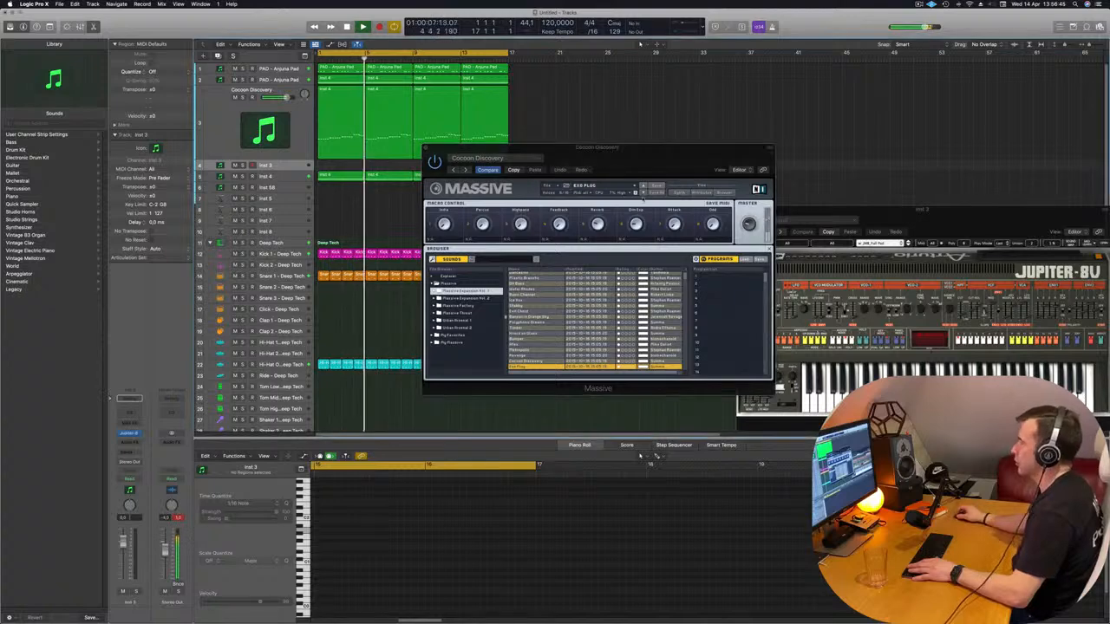
Audition further Massive Expansion Vol. 1 presets, including Shaft Hub, Voyager Pad, Fluffy Clouds, In 2036 and Rough
{"action": "left_click", "coordinate": [643, 192]}
{"action": "left_click", "coordinate": [643, 194]}
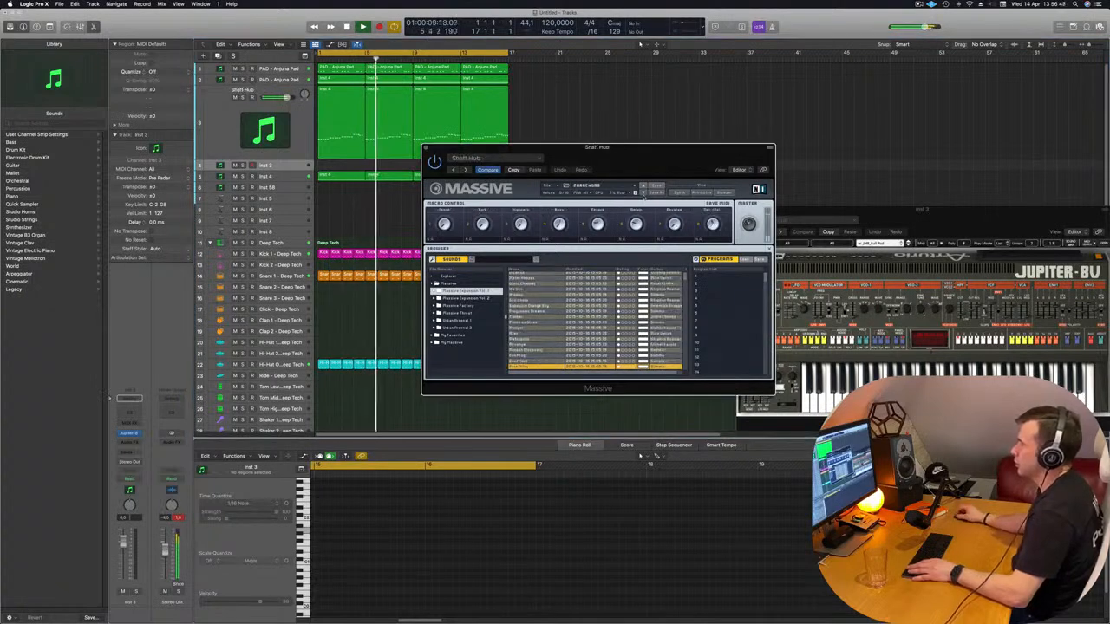
{"action": "left_click", "coordinate": [642, 193]}
{"action": "left_click", "coordinate": [642, 193]}
{"action": "left_click", "coordinate": [642, 192]}
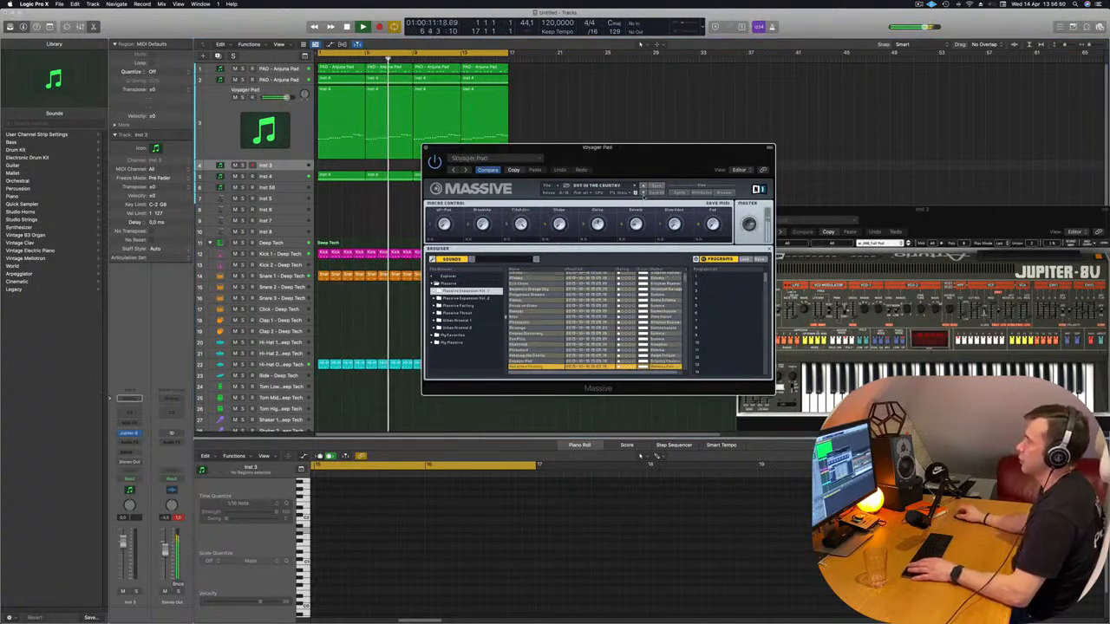
{"action": "left_click", "coordinate": [642, 192]}
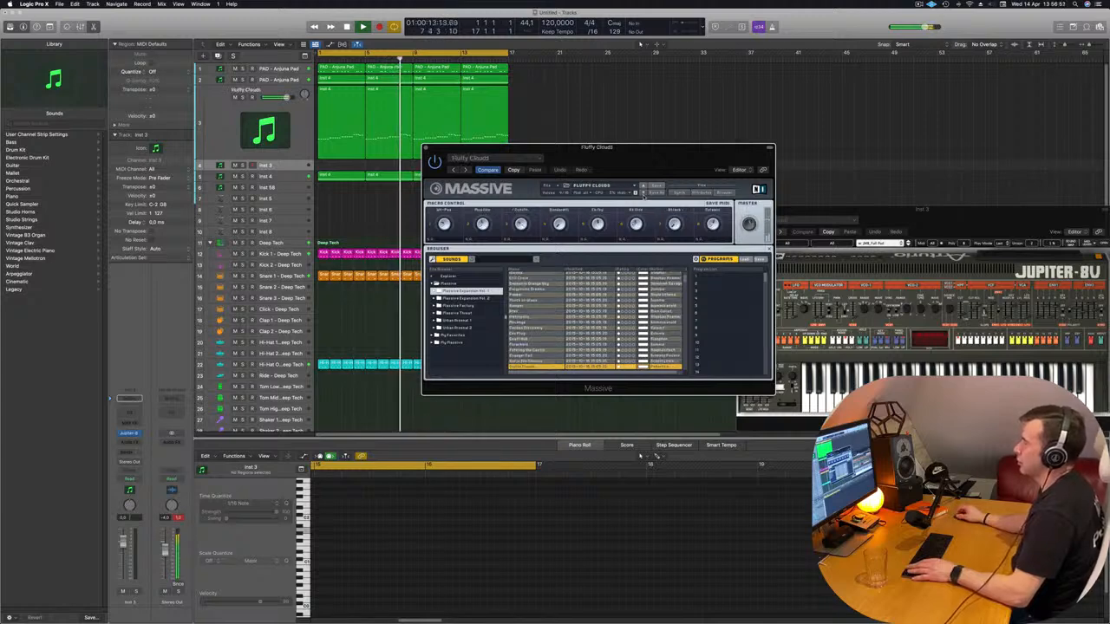
{"action": "left_click", "coordinate": [643, 193]}
{"action": "left_click", "coordinate": [642, 192]}
{"action": "left_click", "coordinate": [643, 193]}
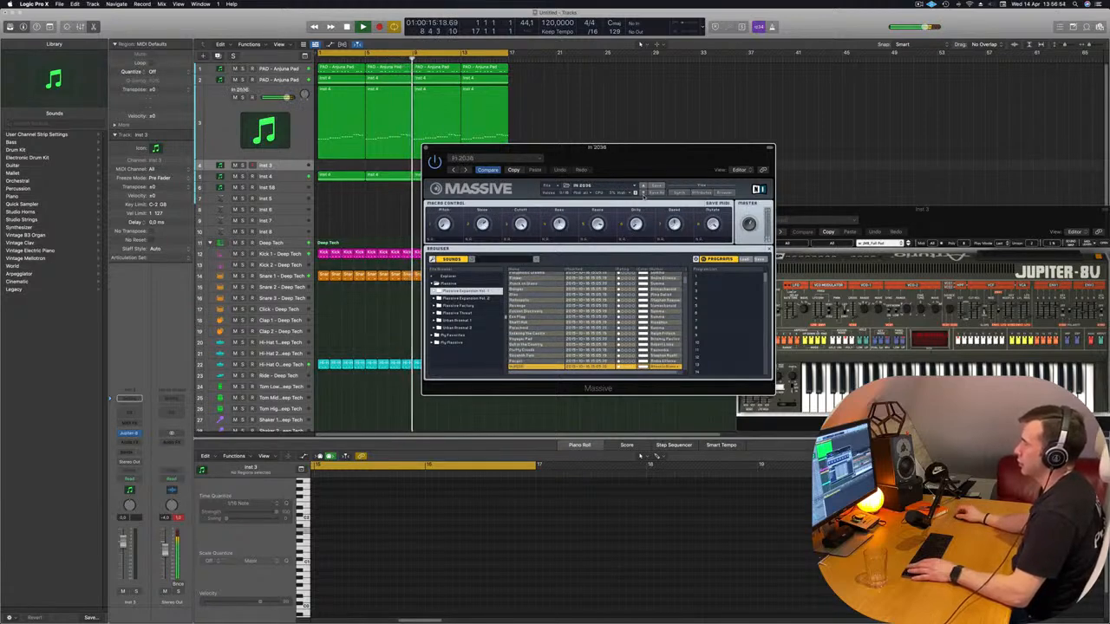
{"action": "left_click", "coordinate": [642, 193]}
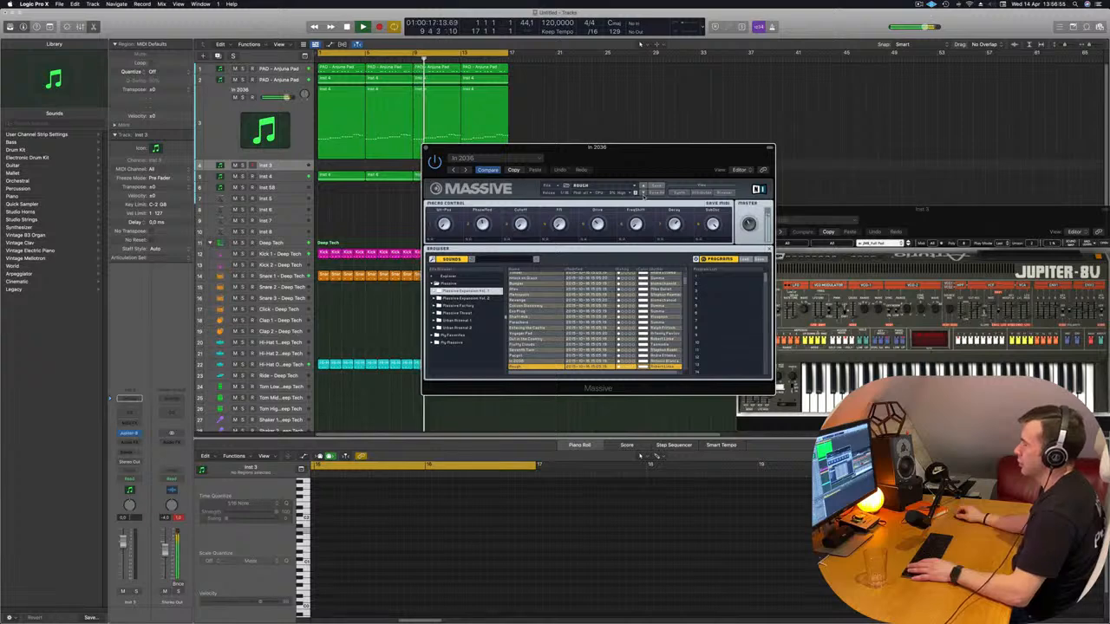
Audition the Massive Expansion Vol. 1 presets after Rough, including All Souls, Tube Bass and Satura, up to Woodstock
{"action": "left_click_drag", "start_coordinate": [686, 167], "coordinate": [672, 188]}
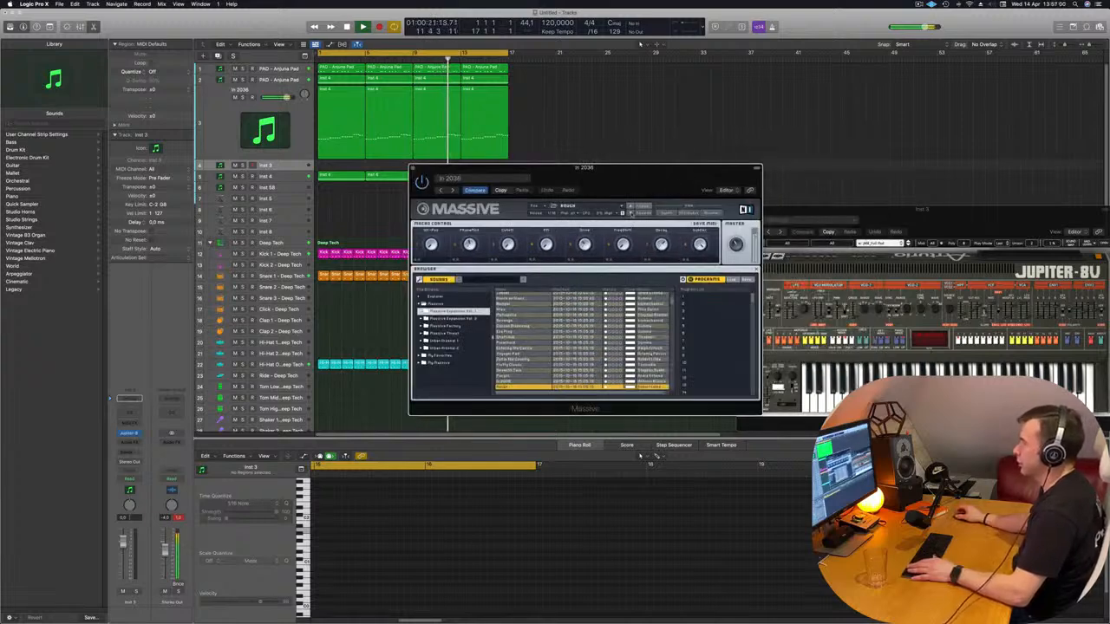
{"action": "left_click", "coordinate": [630, 212]}
{"action": "left_click", "coordinate": [631, 212]}
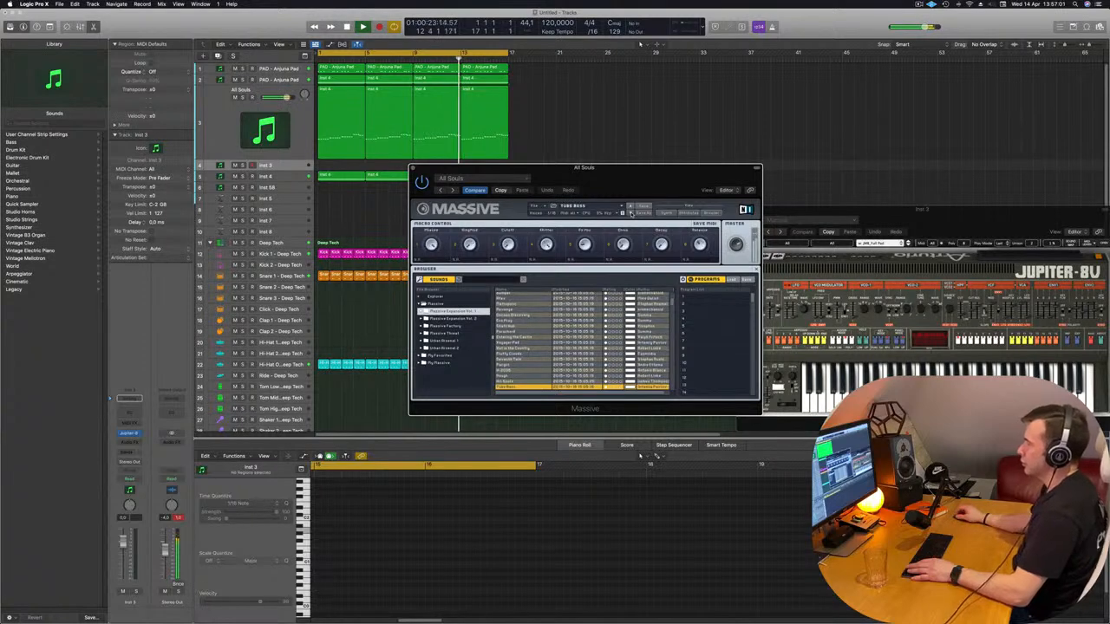
{"action": "left_click", "coordinate": [631, 211]}
{"action": "left_click", "coordinate": [631, 213]}
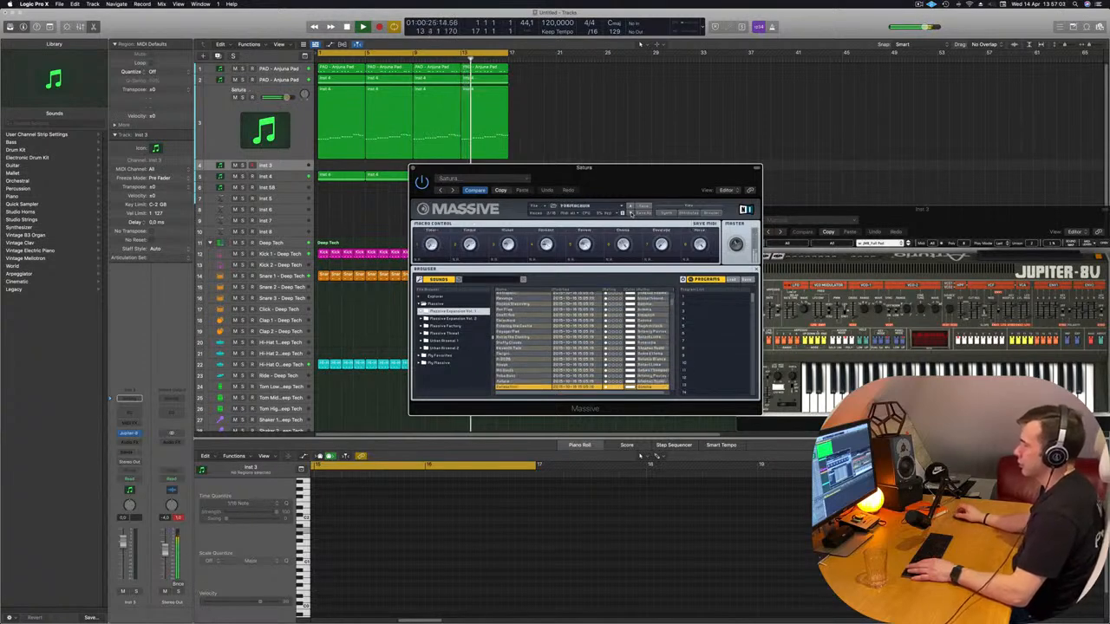
{"action": "left_click", "coordinate": [630, 212]}
{"action": "left_click", "coordinate": [630, 213]}
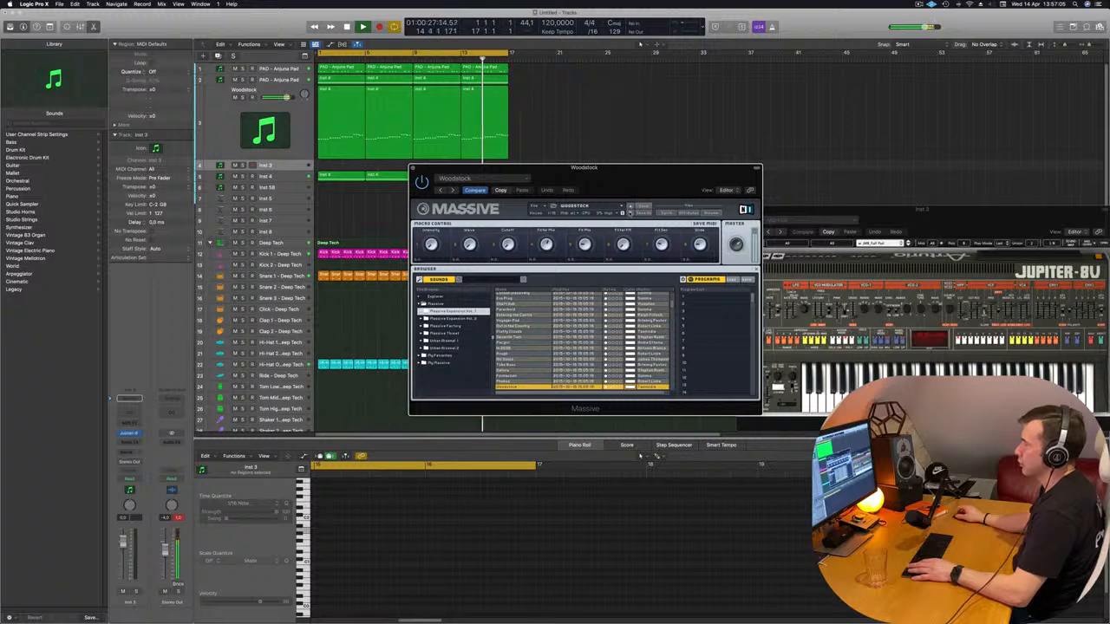
{"action": "left_click_drag", "start_coordinate": [672, 175], "coordinate": [757, 151]}
{"action": "key", "text": "Down"}
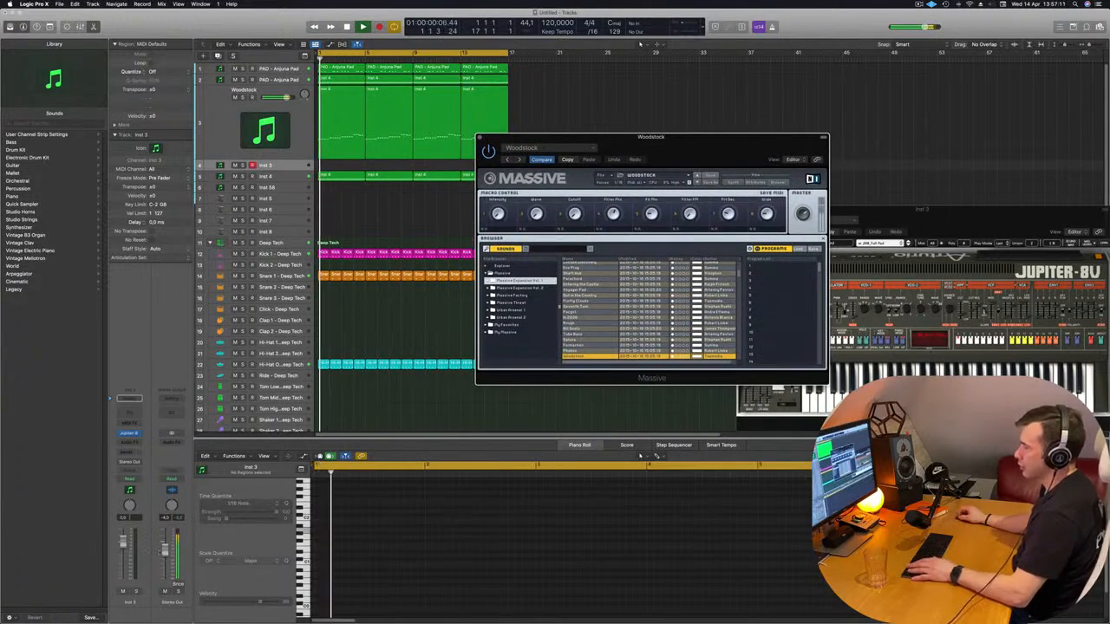
Lower the Stereo Out volume slightly and audition the Massive presets from Acid Raw past Monsteria
{"action": "left_click_drag", "start_coordinate": [165, 550], "coordinate": [164, 552]}
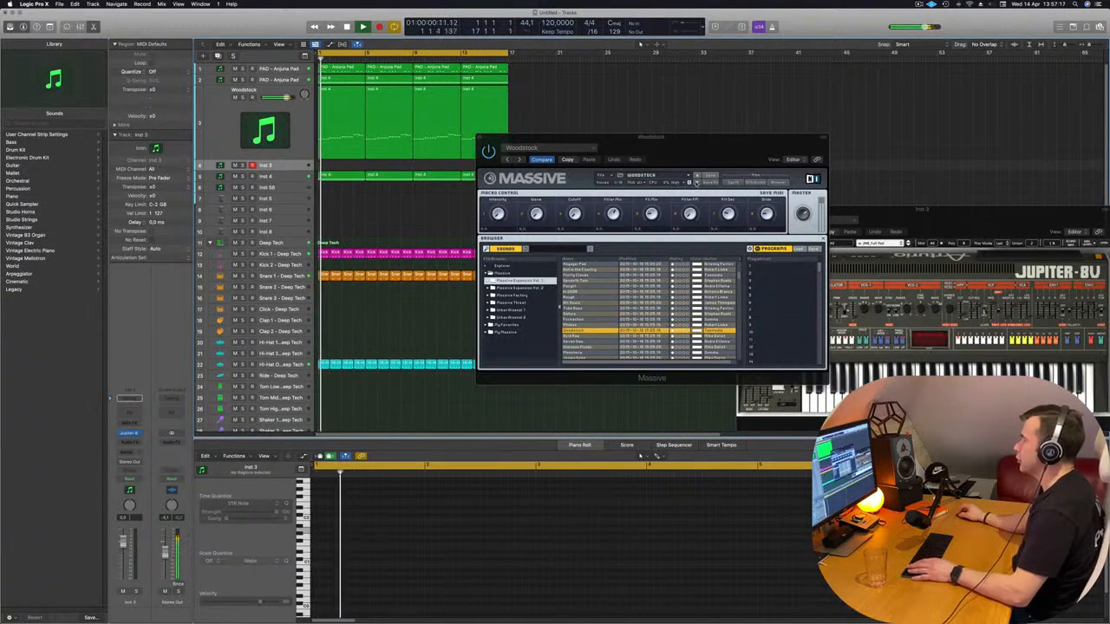
{"action": "left_click", "coordinate": [696, 183]}
{"action": "left_click", "coordinate": [696, 182]}
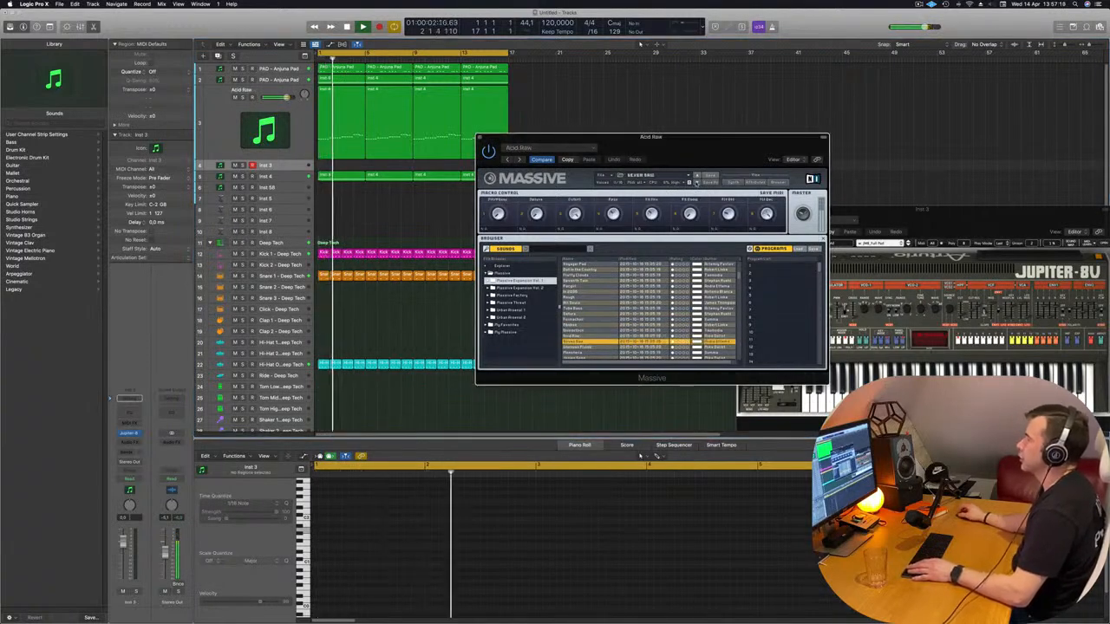
{"action": "left_click", "coordinate": [696, 183]}
{"action": "left_click", "coordinate": [696, 183]}
{"action": "left_click", "coordinate": [696, 183]}
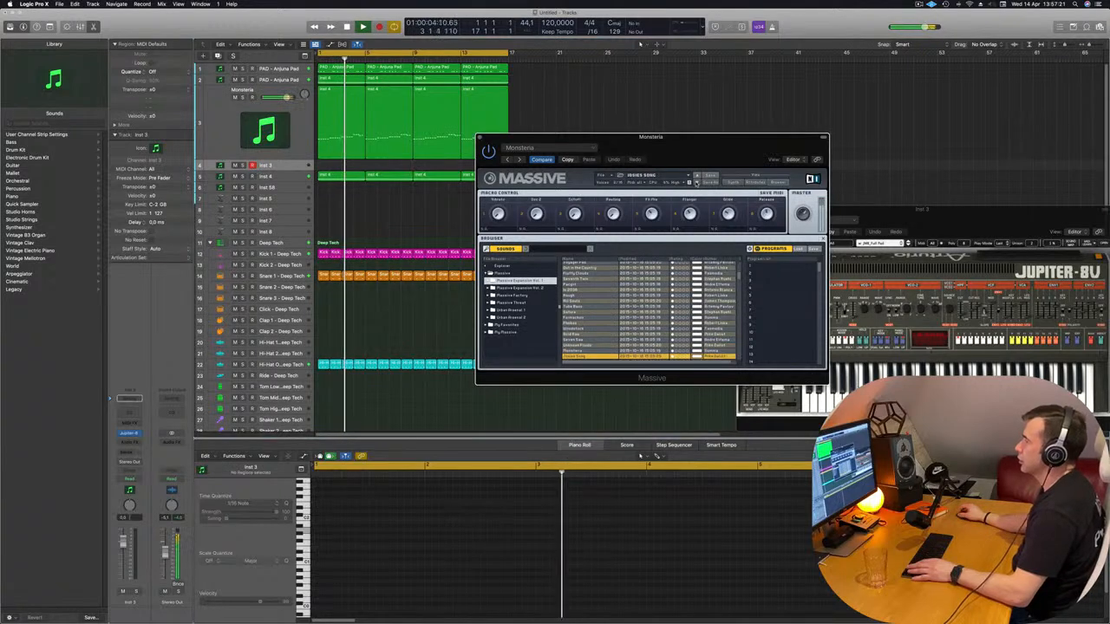
Audition the following Massive presets, including Wavetable Speaker, up to Nightfall
{"action": "left_click", "coordinate": [696, 182]}
{"action": "left_click", "coordinate": [696, 182]}
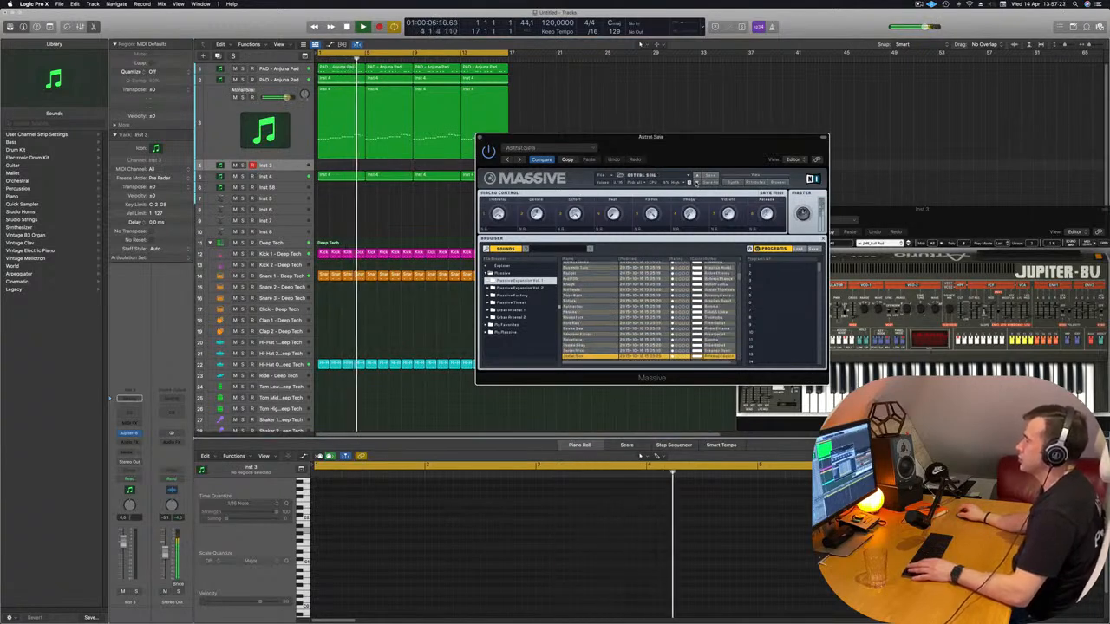
{"action": "left_click", "coordinate": [696, 183]}
{"action": "left_click", "coordinate": [696, 183]}
{"action": "left_click", "coordinate": [696, 183]}
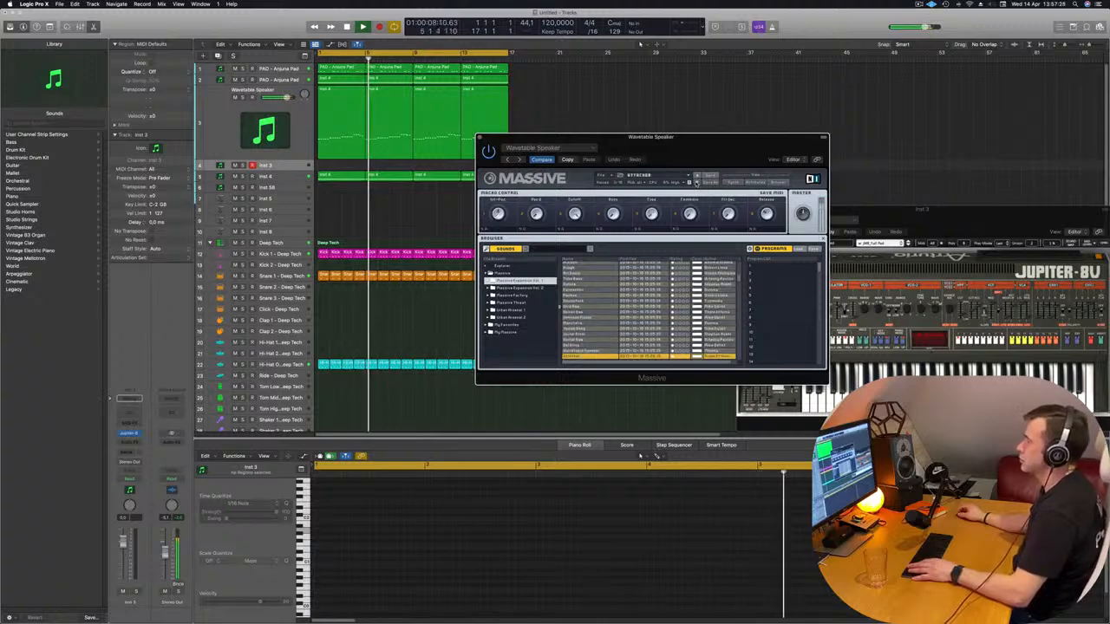
{"action": "left_click", "coordinate": [696, 182]}
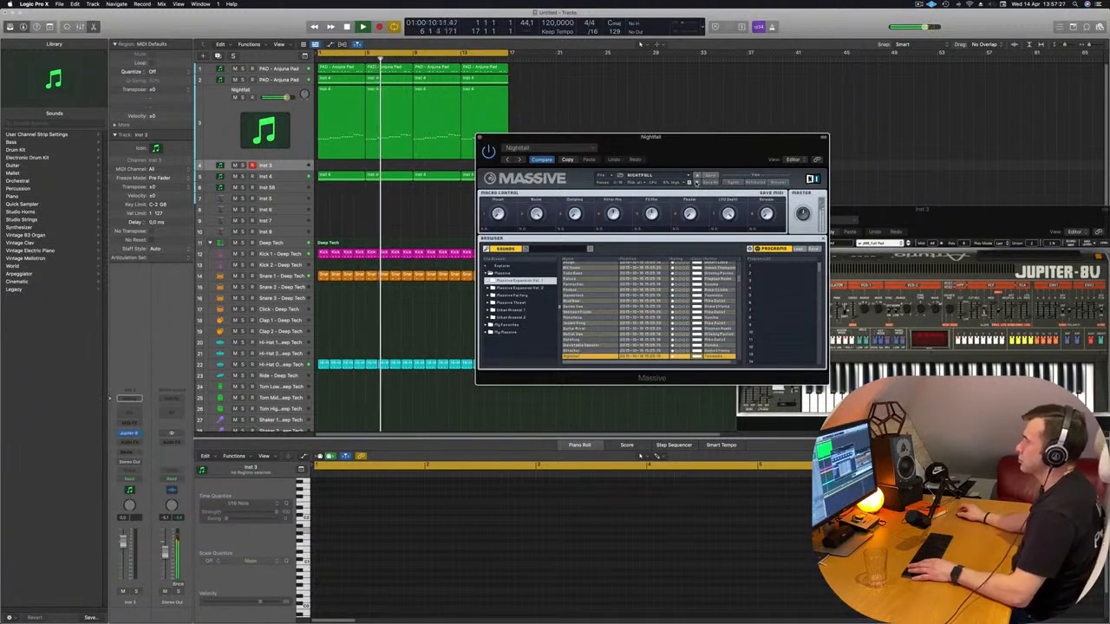
Audition the Massive presets from after Nightfall through Massivarium to Callisto
{"action": "left_click", "coordinate": [696, 183]}
{"action": "left_click", "coordinate": [696, 183]}
{"action": "left_click", "coordinate": [696, 183]}
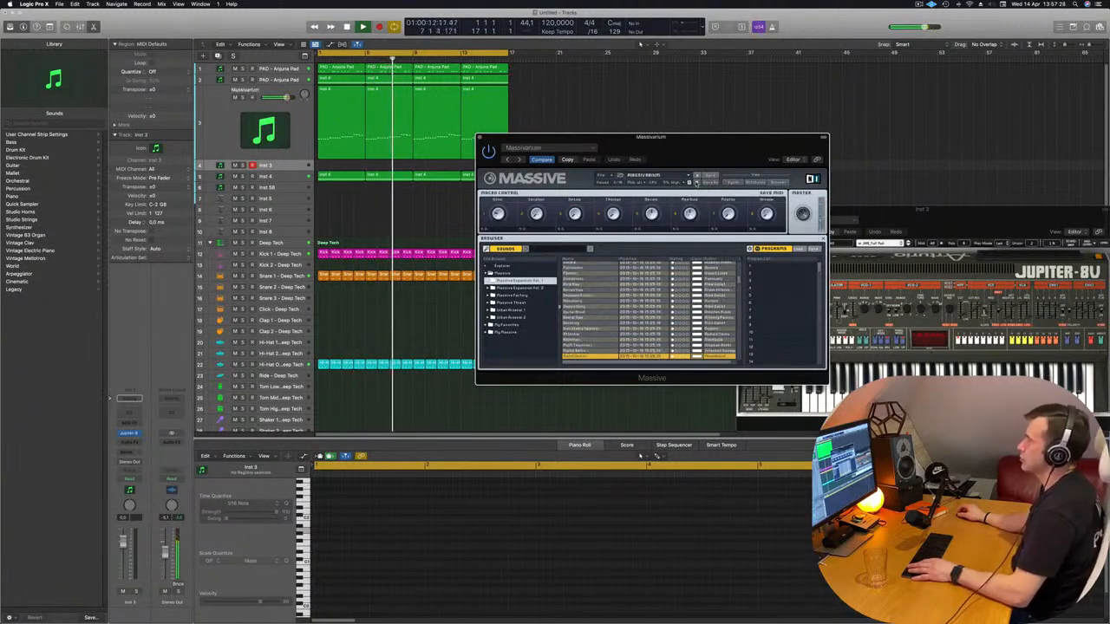
{"action": "left_click", "coordinate": [696, 183]}
{"action": "left_click", "coordinate": [696, 183]}
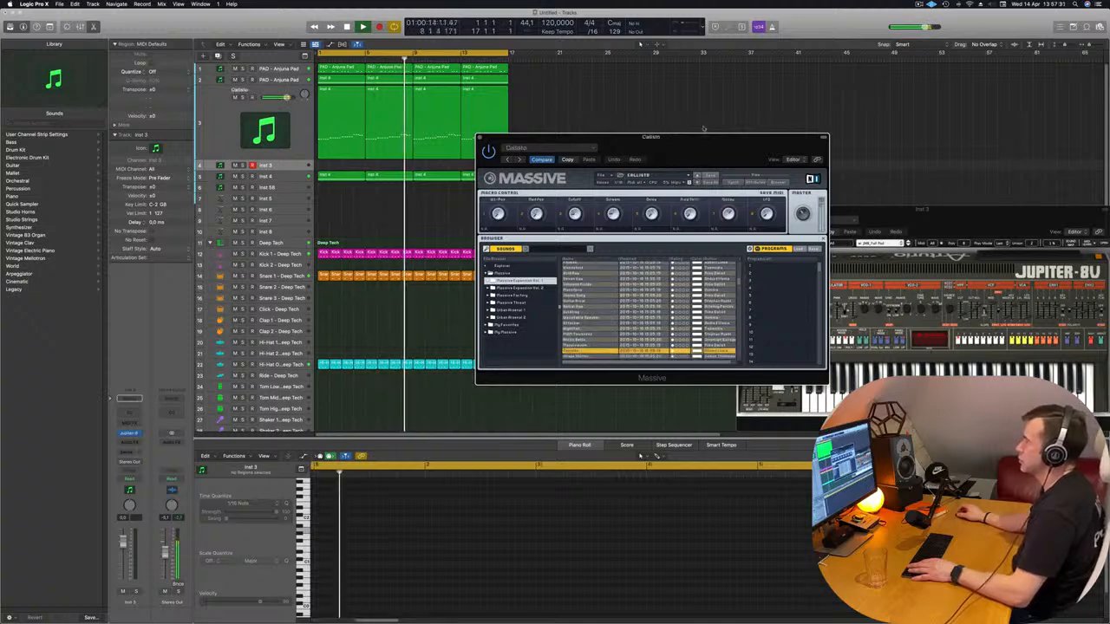
Audition the Massive presets from Shape Shifter through Provoke Parents to Filterless Voltage
{"action": "left_click_drag", "start_coordinate": [703, 130], "coordinate": [724, 127]}
{"action": "left_click", "coordinate": [718, 181]}
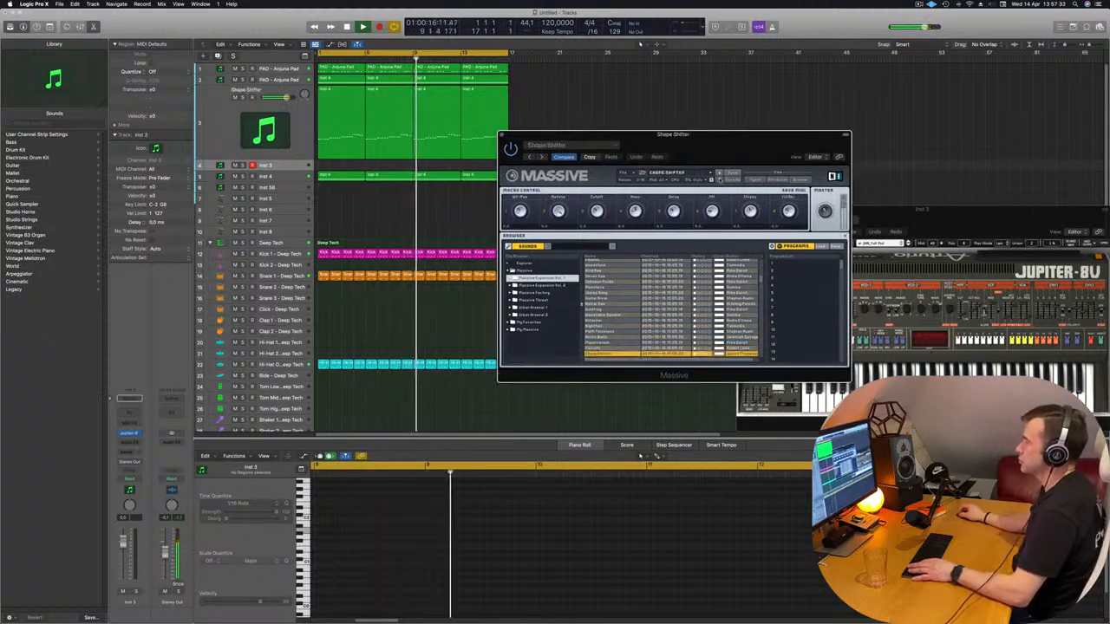
{"action": "left_click", "coordinate": [718, 178]}
{"action": "left_click", "coordinate": [717, 178]}
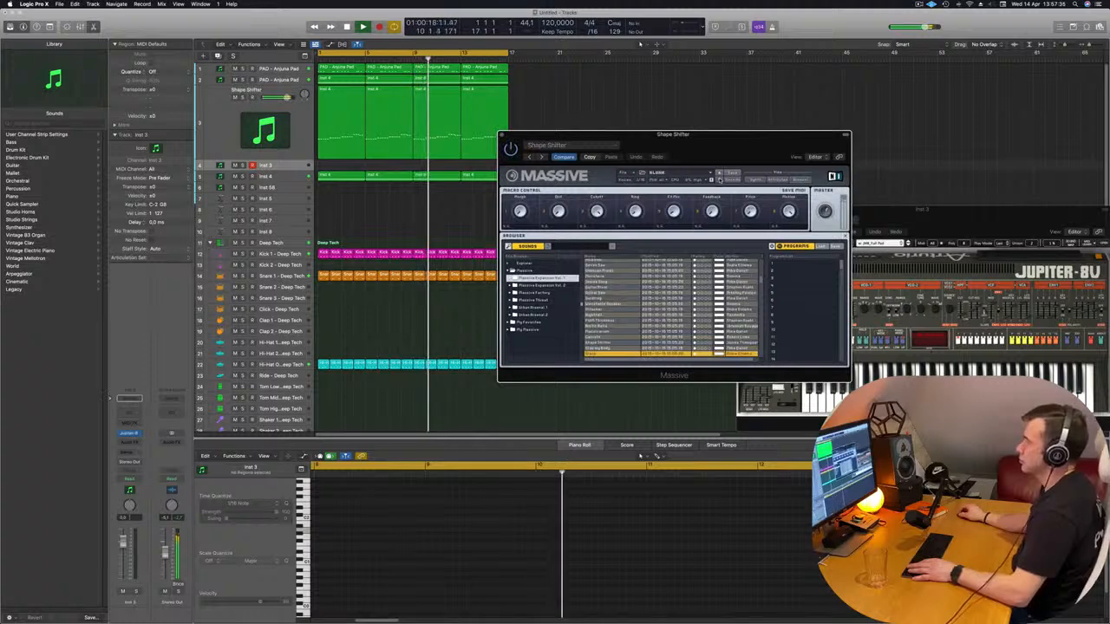
{"action": "left_click", "coordinate": [718, 178]}
{"action": "left_click", "coordinate": [719, 178]}
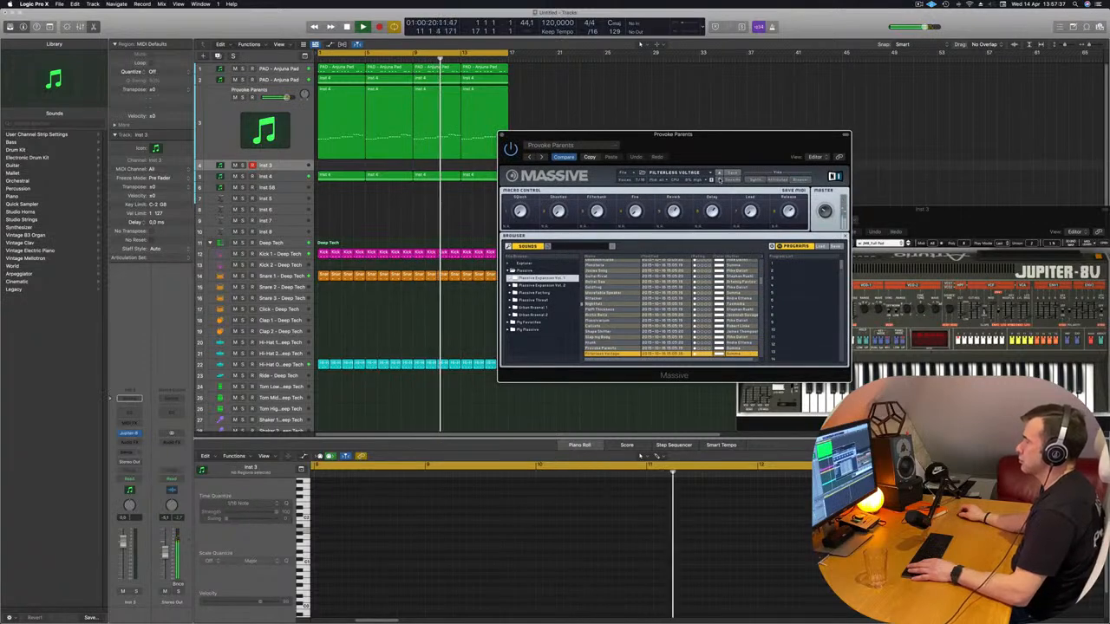
Audition the Massive presets Full Loading, Quantized Vibration and Sharp Tongue
{"action": "left_click", "coordinate": [719, 179]}
{"action": "left_click", "coordinate": [719, 179]}
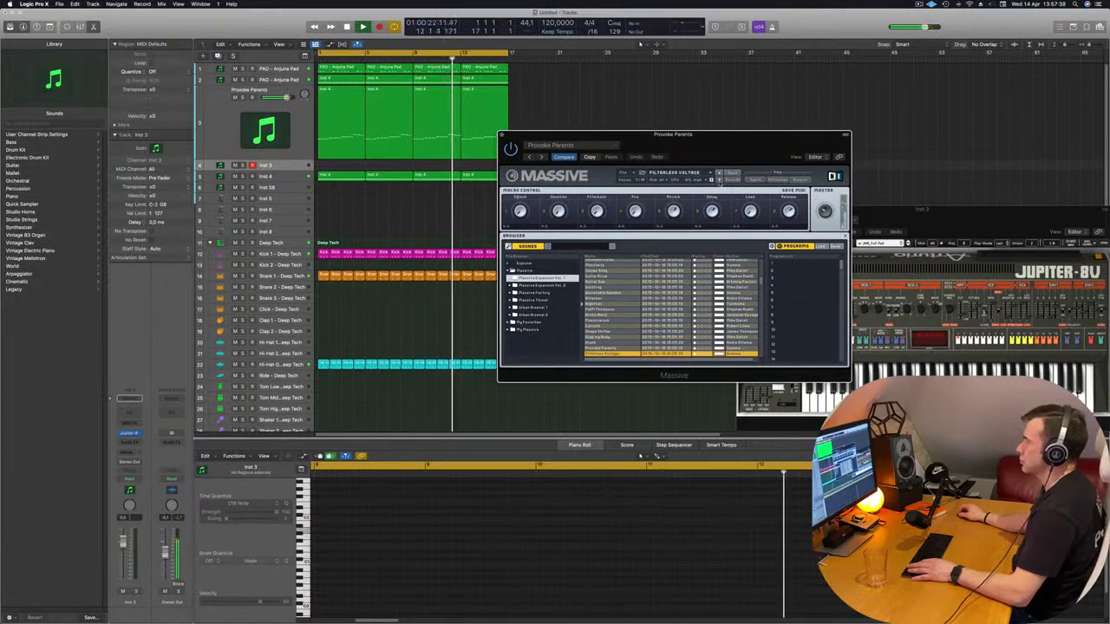
{"action": "left_click", "coordinate": [718, 180]}
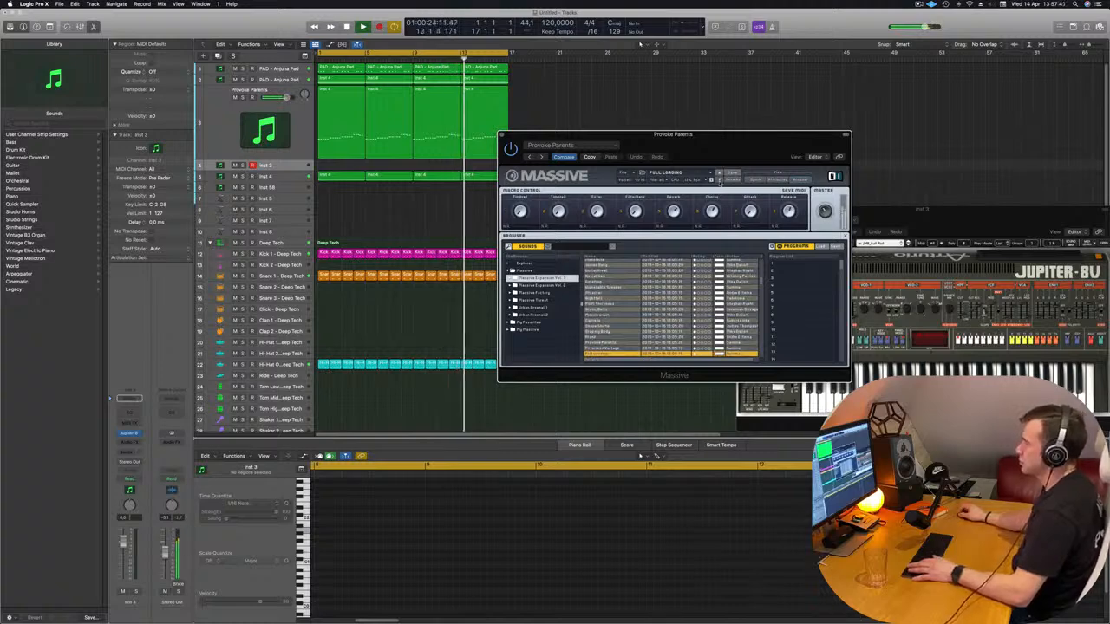
{"action": "left_click", "coordinate": [719, 178]}
{"action": "left_click", "coordinate": [719, 179]}
{"action": "left_click", "coordinate": [718, 179]}
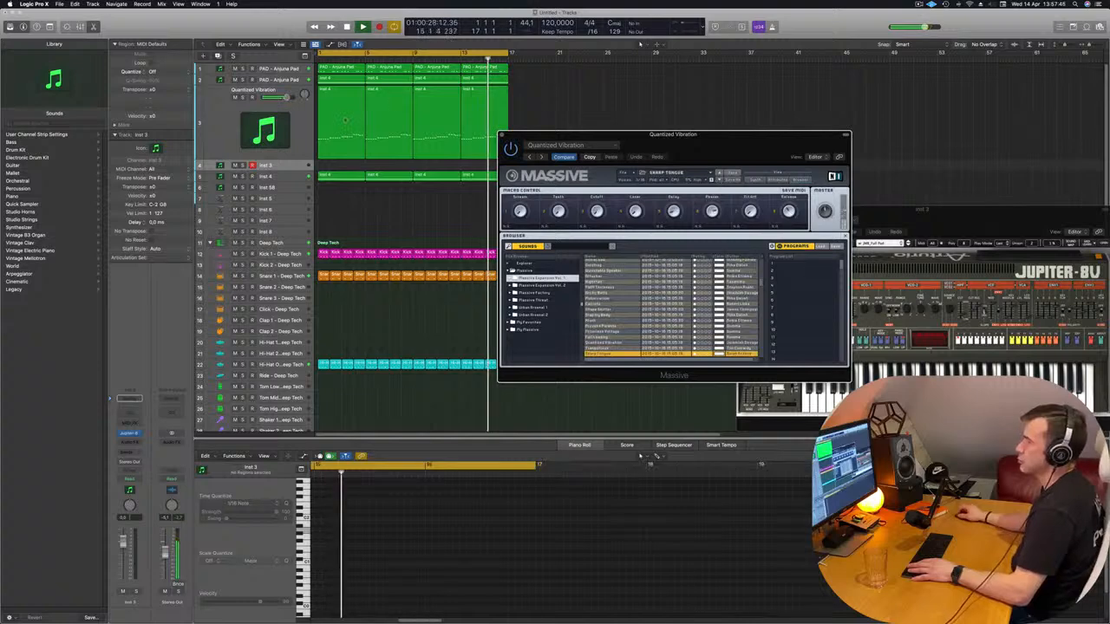
Select the Massive track and restart the loop from the beginning
{"action": "left_click", "coordinate": [293, 115]}
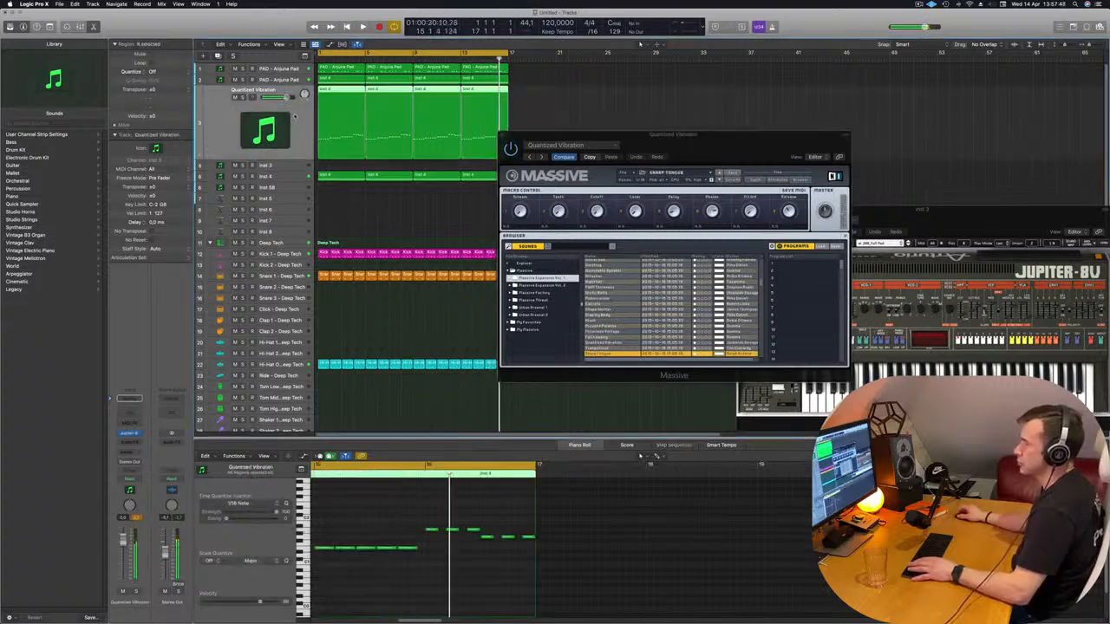
{"action": "key", "text": "space"}
{"action": "key", "text": "space"}
{"action": "key", "text": "space"}
Audition the Massive presets after Sharp Tongue, including Ping in Motion and Shaft, up to Miami
{"action": "left_click", "coordinate": [719, 181]}
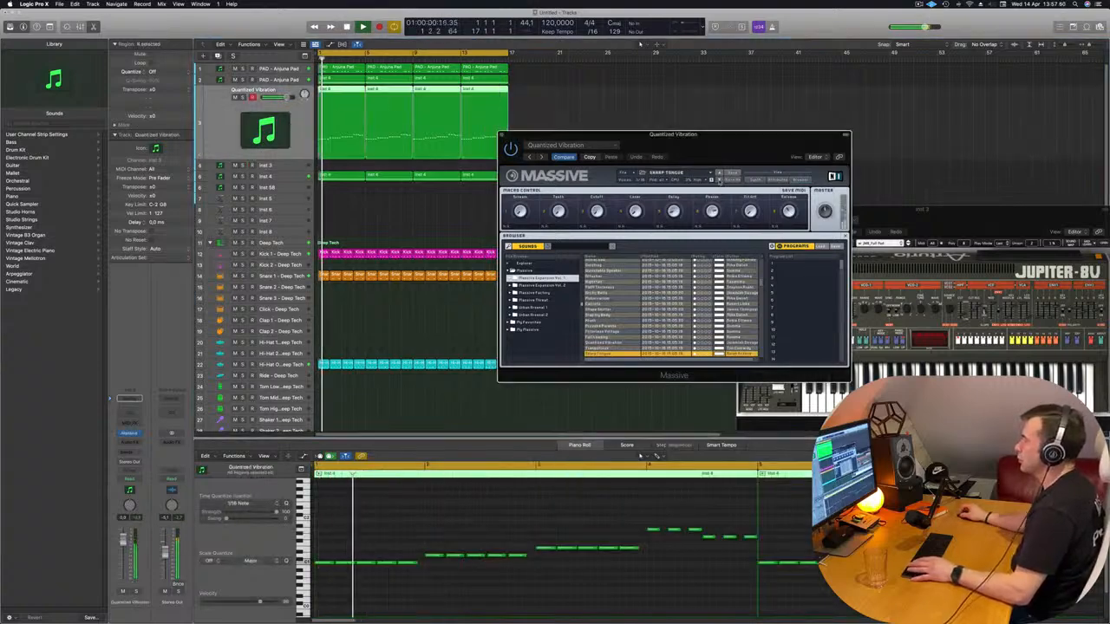
{"action": "left_click", "coordinate": [718, 181]}
{"action": "left_click", "coordinate": [718, 180]}
{"action": "left_click", "coordinate": [719, 180]}
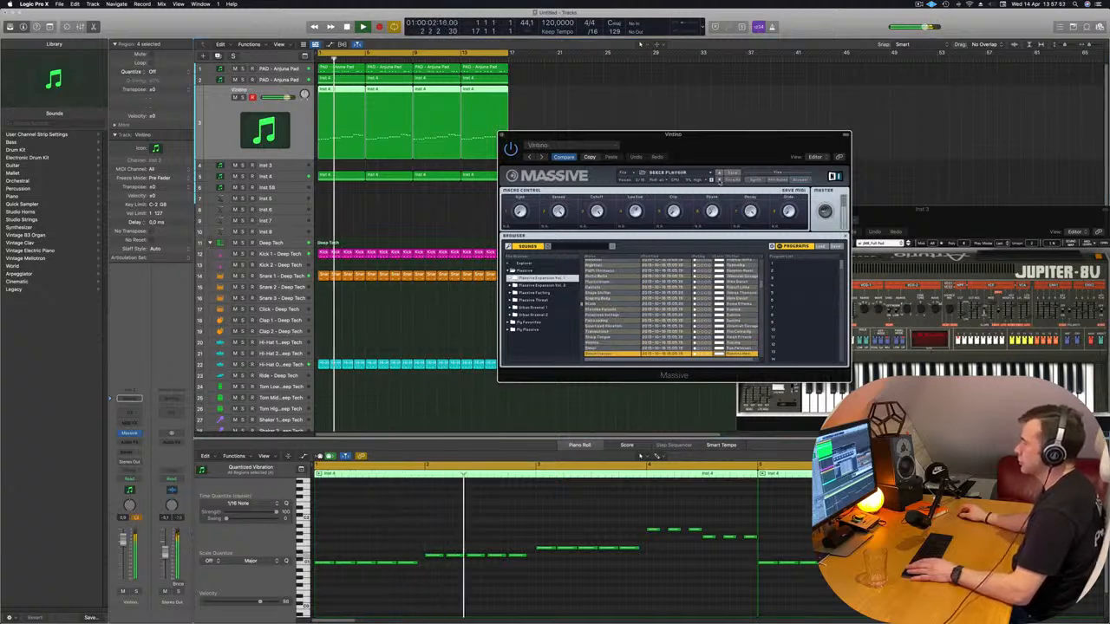
{"action": "left_click", "coordinate": [718, 180]}
{"action": "left_click", "coordinate": [719, 180]}
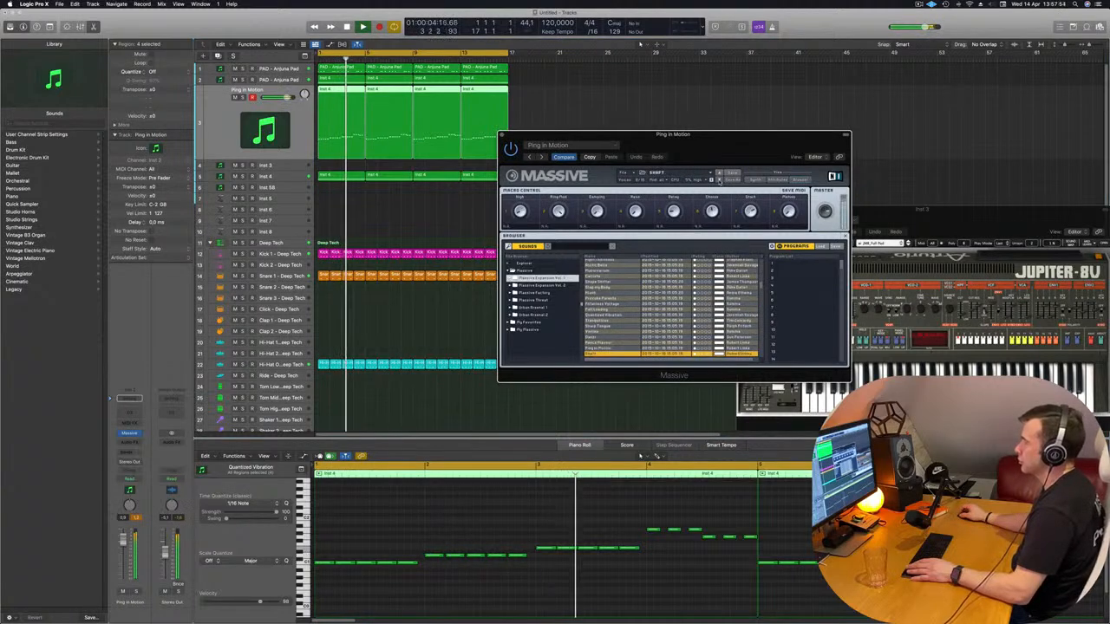
{"action": "left_click", "coordinate": [719, 180]}
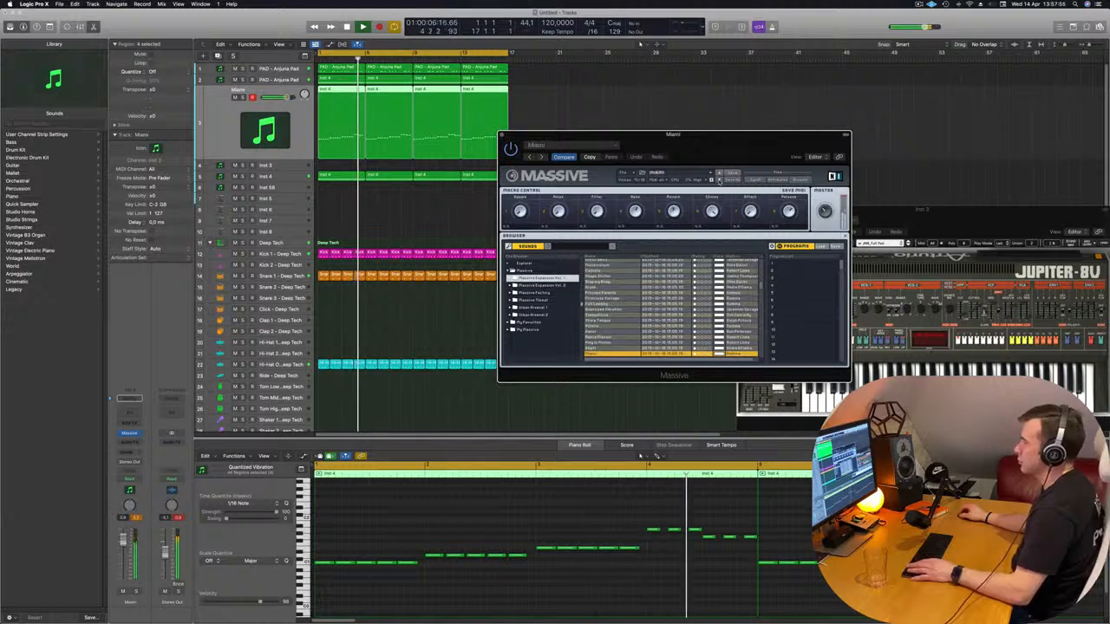
Audition the Massive presets We Like 4th and Rainbow and continue to Heavenly Players
{"action": "left_click_drag", "start_coordinate": [740, 137], "coordinate": [651, 130]}
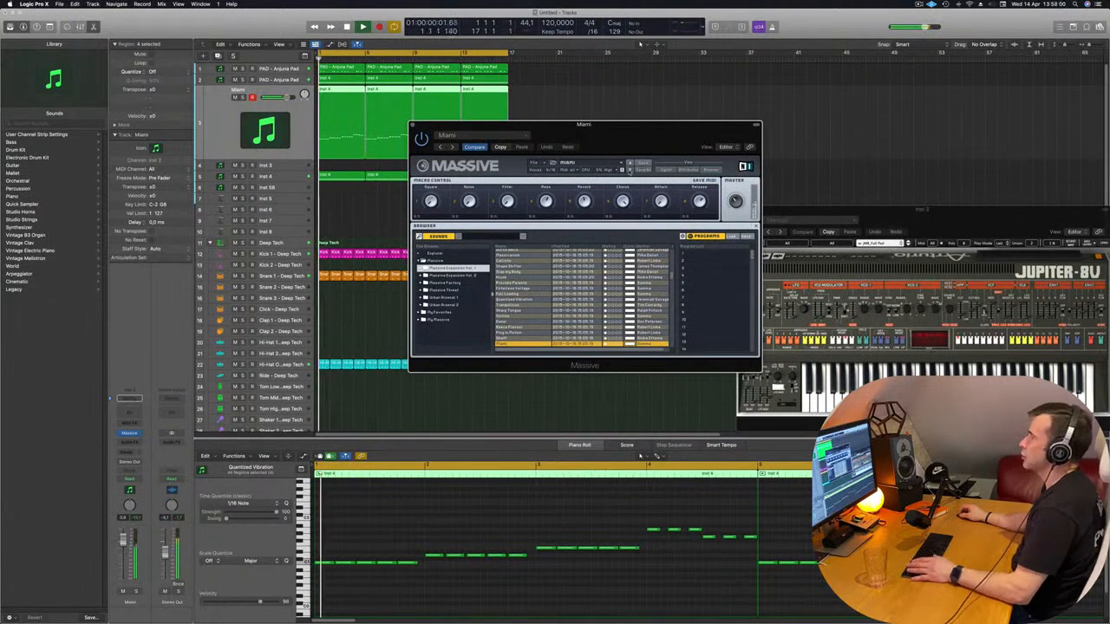
{"action": "left_click", "coordinate": [630, 171]}
{"action": "left_click", "coordinate": [630, 171]}
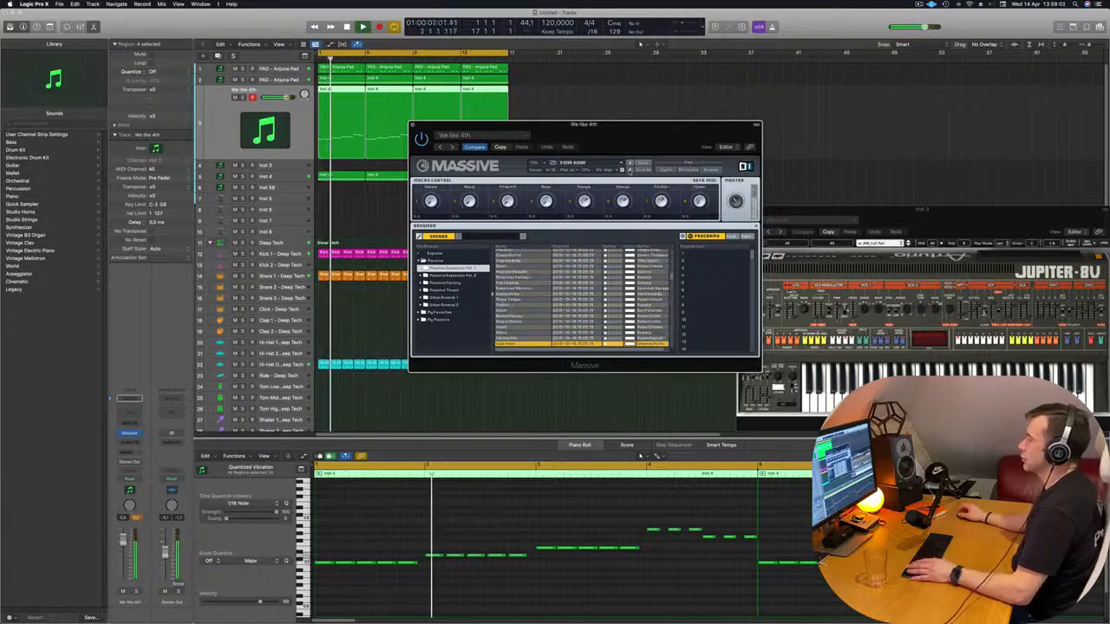
{"action": "left_click", "coordinate": [630, 171]}
{"action": "left_click", "coordinate": [631, 171]}
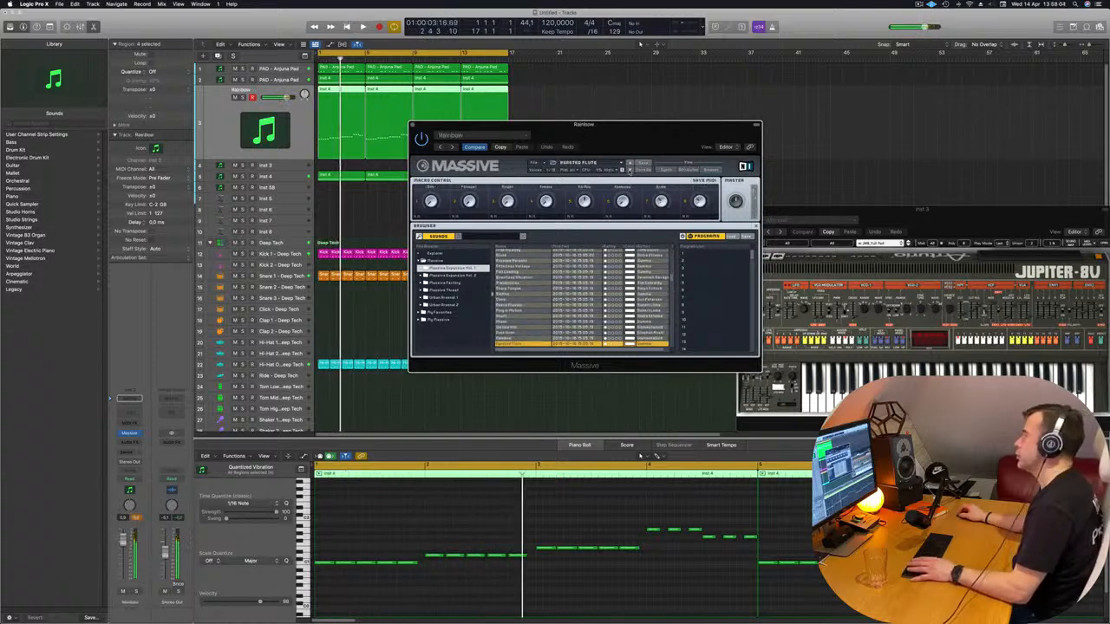
{"action": "left_click", "coordinate": [630, 170]}
{"action": "left_click", "coordinate": [630, 170]}
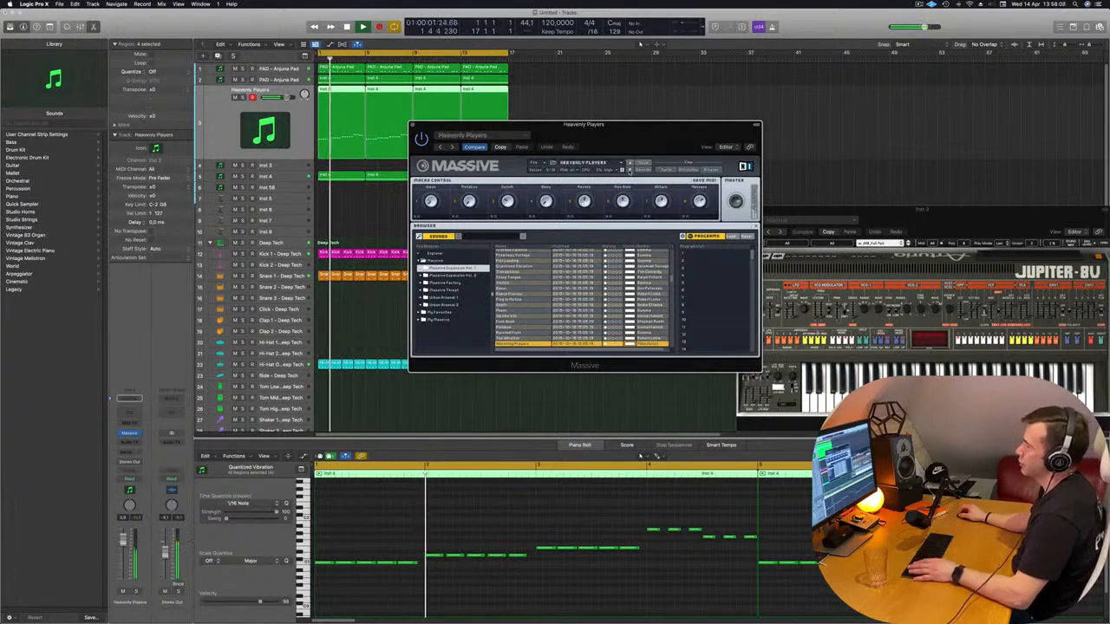
Solo the Massive track to hear Heavenly Players alone, release the solo and restart the loop
{"action": "left_click", "coordinate": [137, 592]}
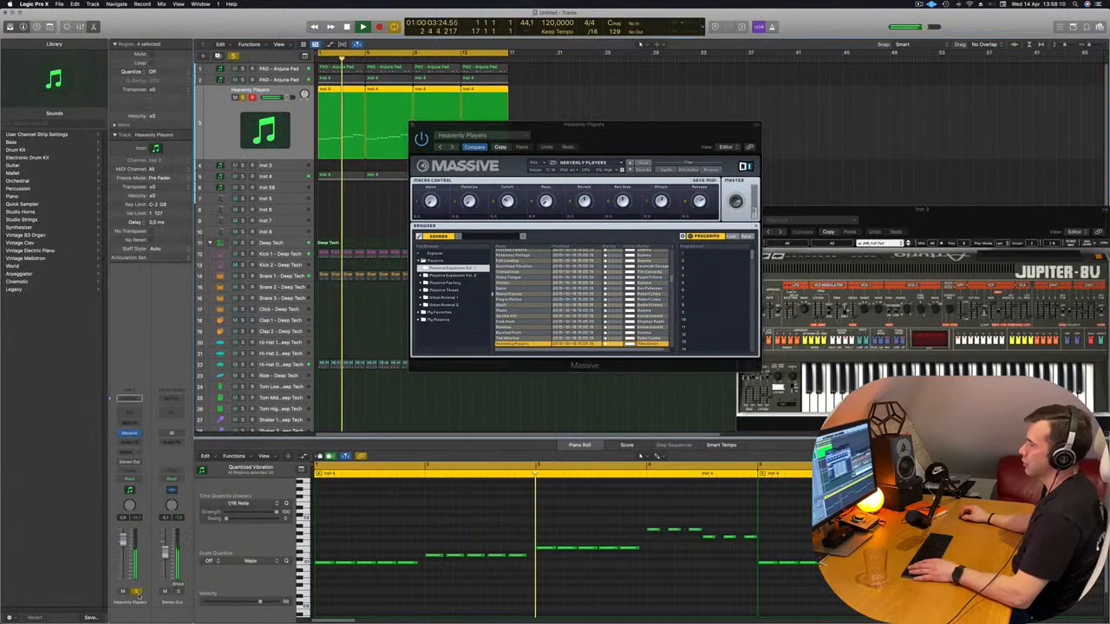
{"action": "key", "text": "s"}
{"action": "key", "text": "Return"}
Step through the presets after Heavenly Players, including Voice of Reason and Waving Eighties, and settle on Elastic
{"action": "left_click", "coordinate": [630, 170]}
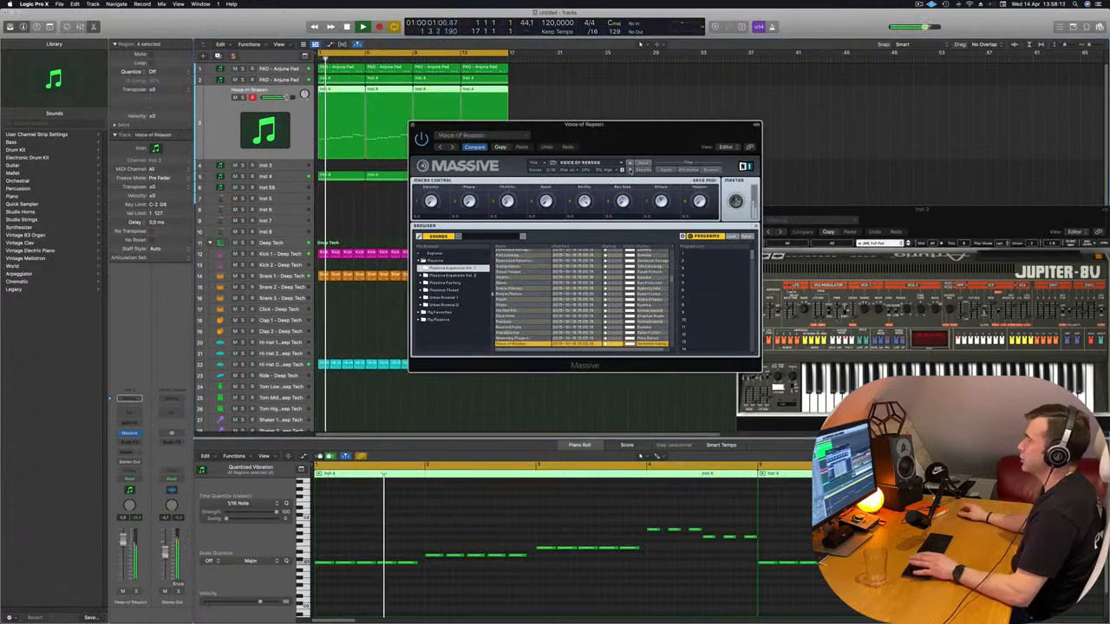
{"action": "left_click", "coordinate": [630, 170]}
{"action": "left_click", "coordinate": [630, 170]}
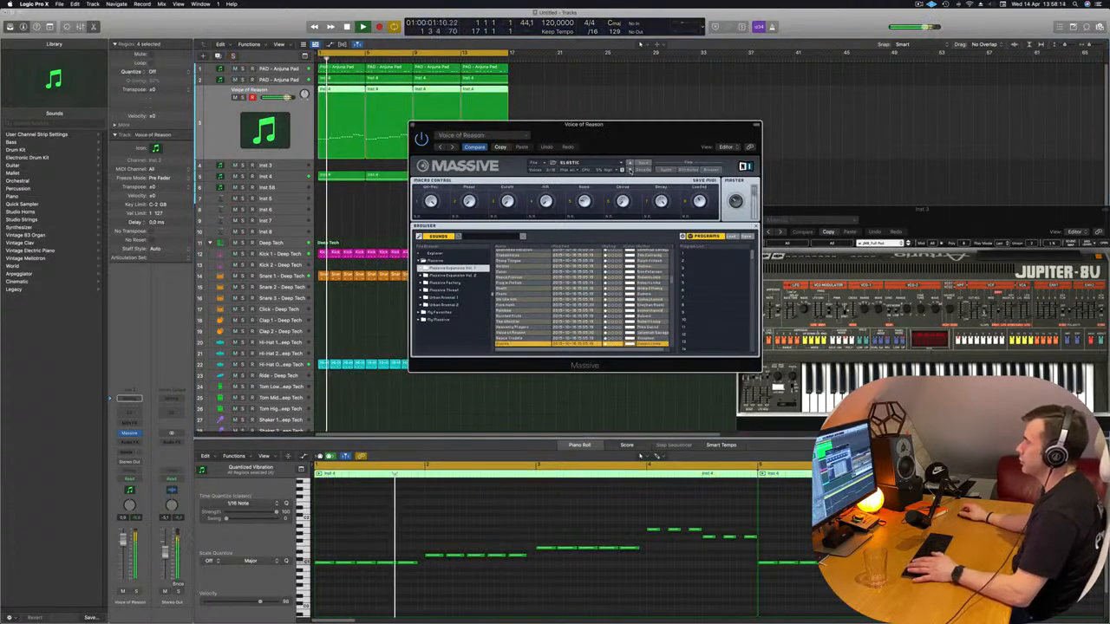
{"action": "left_click", "coordinate": [631, 170]}
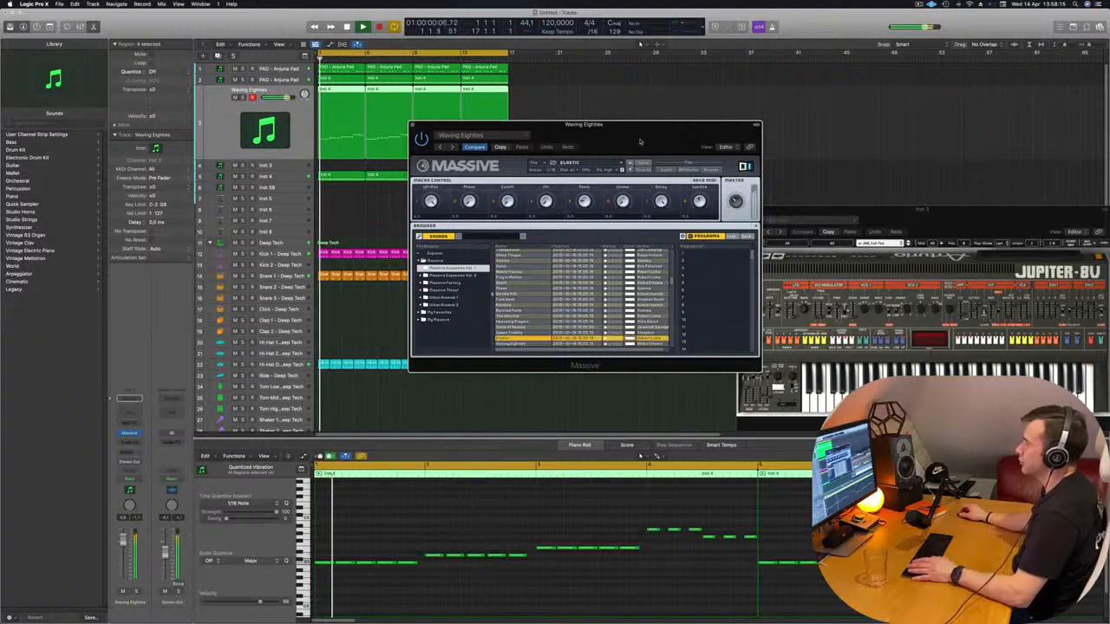
Move Massive's window aside, replay the loop from the beginning and open the mixer
{"action": "left_click_drag", "start_coordinate": [640, 141], "coordinate": [803, 161]}
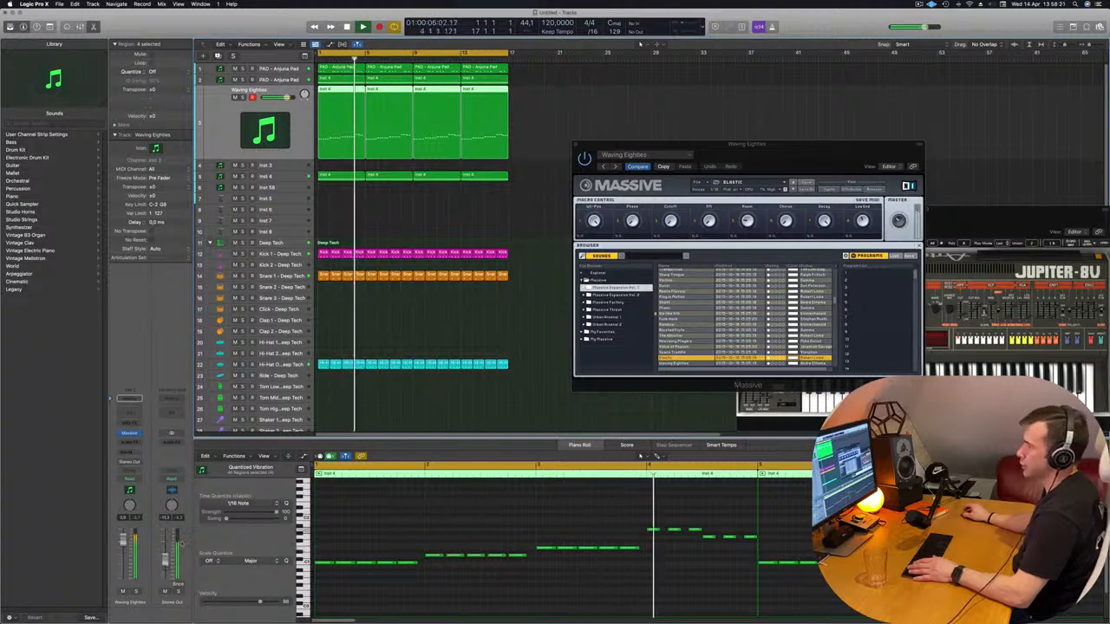
{"action": "key", "text": "Return"}
{"action": "key", "text": "x"}
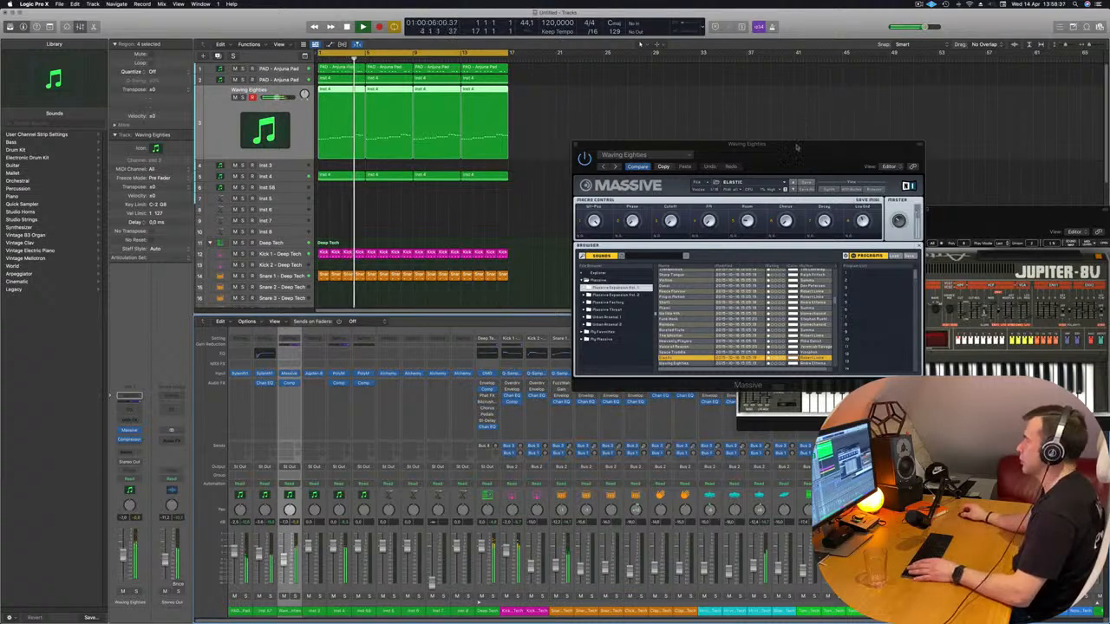
{"action": "left_click_drag", "start_coordinate": [796, 147], "coordinate": [759, 183]}
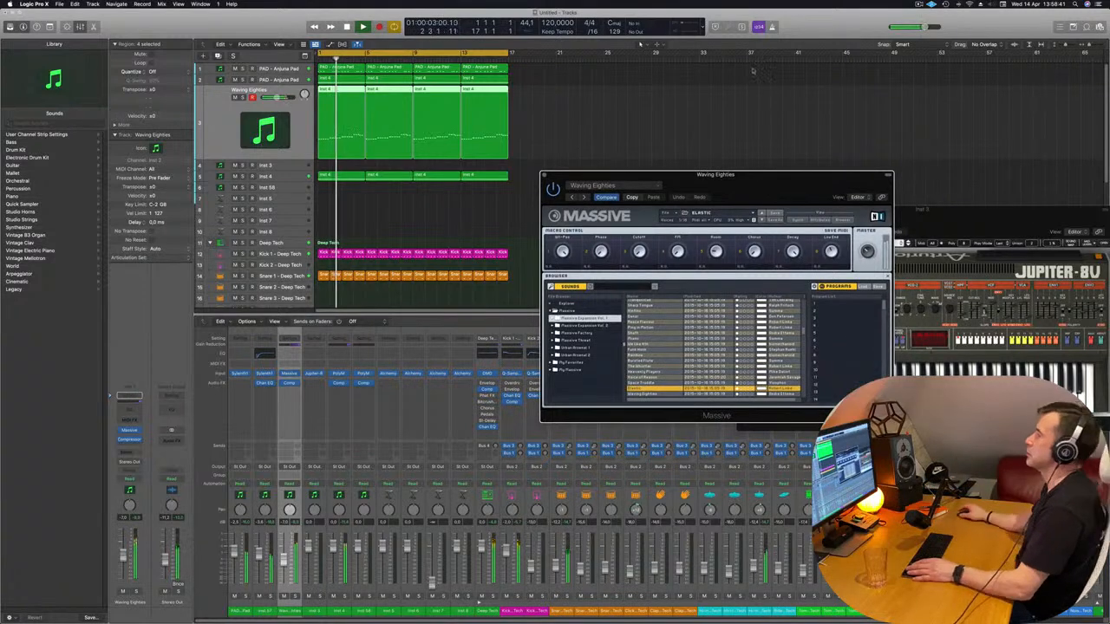
Shift the Massive plug-in window clear of the empty arrangement area and close it
{"action": "left_click_drag", "start_coordinate": [781, 186], "coordinate": [682, 193]}
{"action": "left_click", "coordinate": [444, 183]}
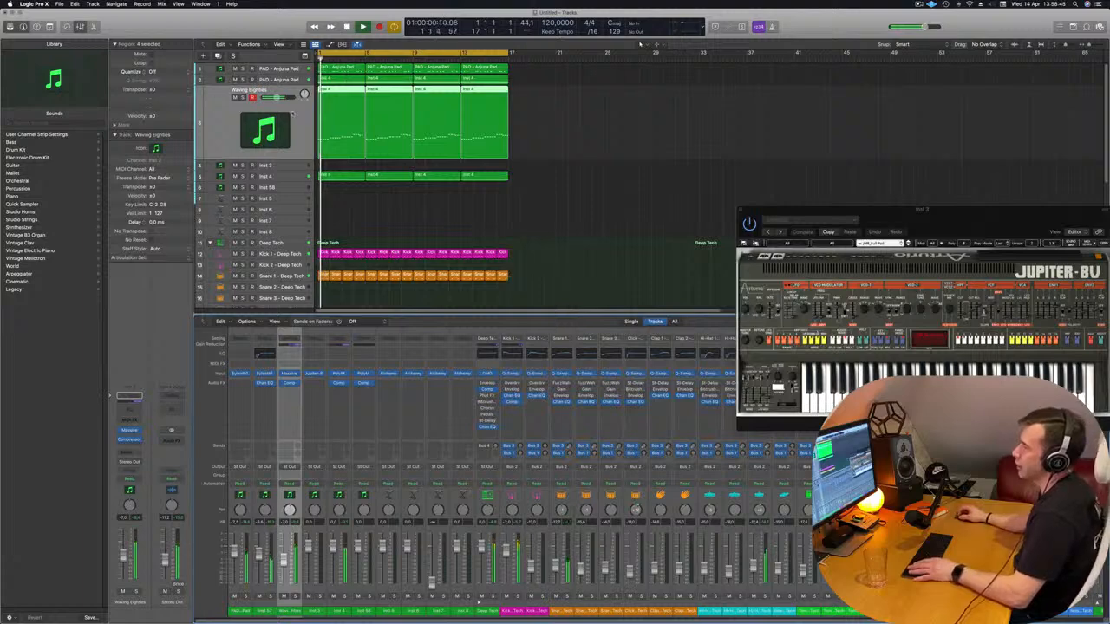
Mute and unmute the Inst 4 track to compare the loop with and without it, clear the region selection and restart playback
{"action": "left_click", "coordinate": [293, 177]}
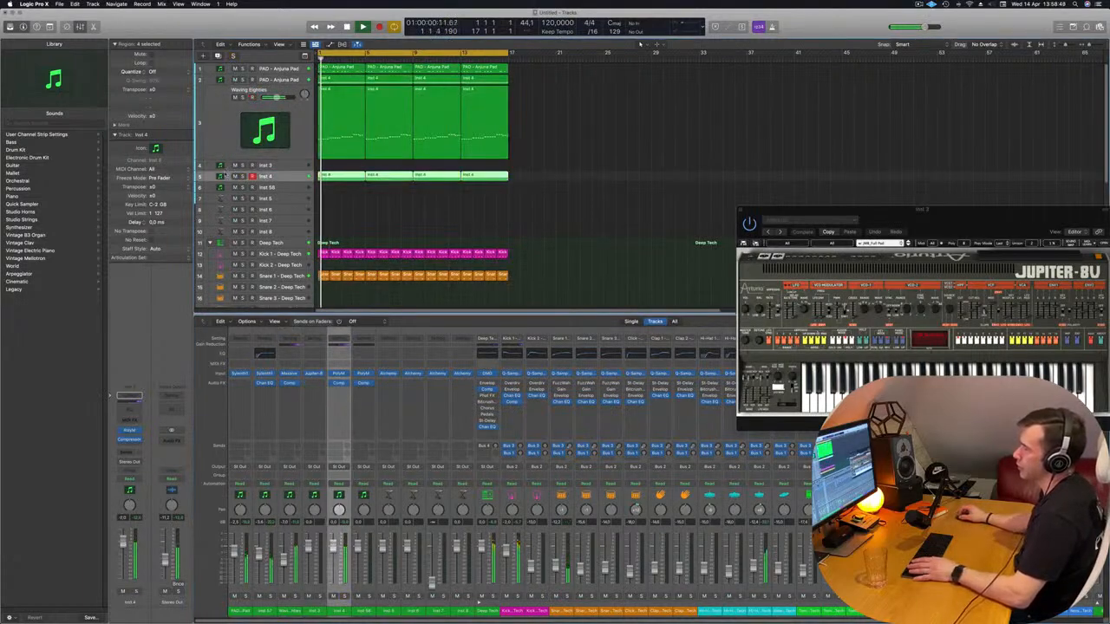
{"action": "left_click", "coordinate": [234, 176]}
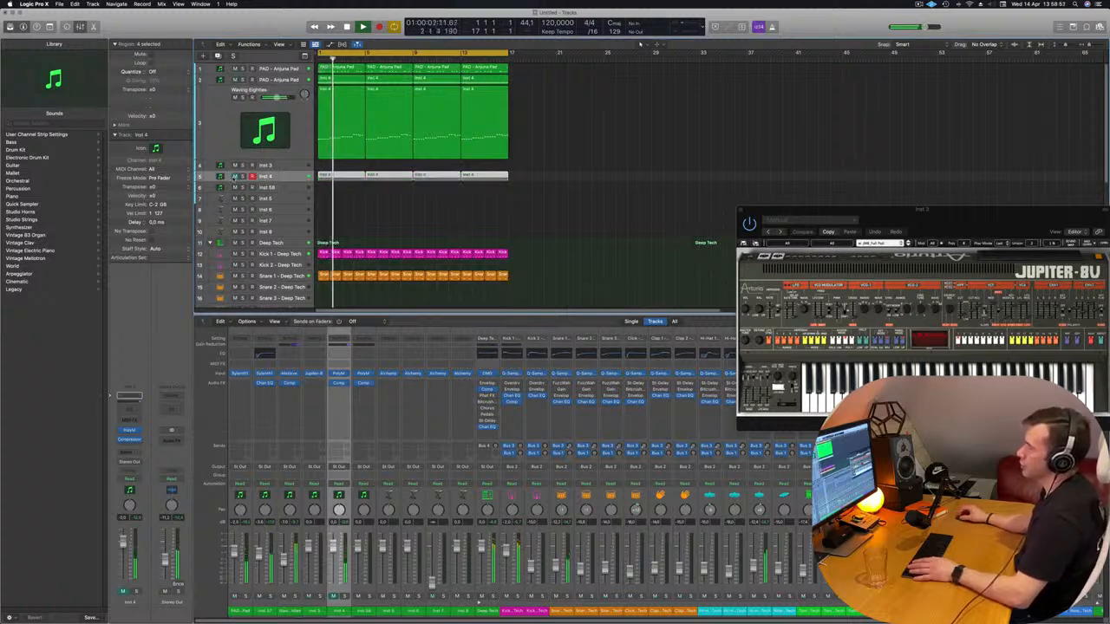
{"action": "left_click", "coordinate": [234, 176]}
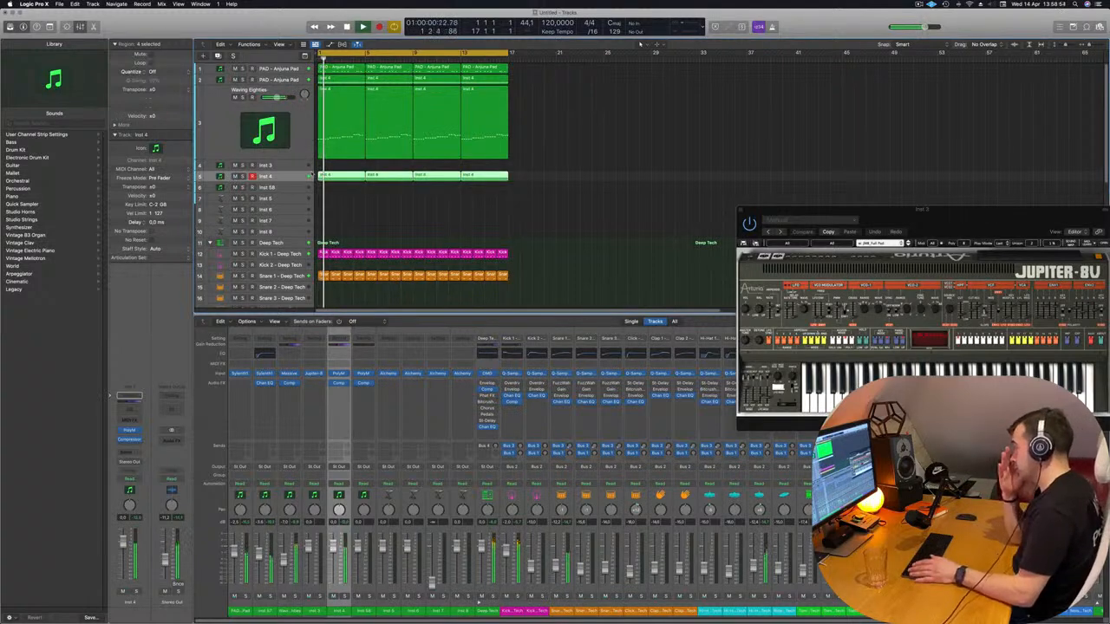
{"action": "left_click", "coordinate": [537, 191]}
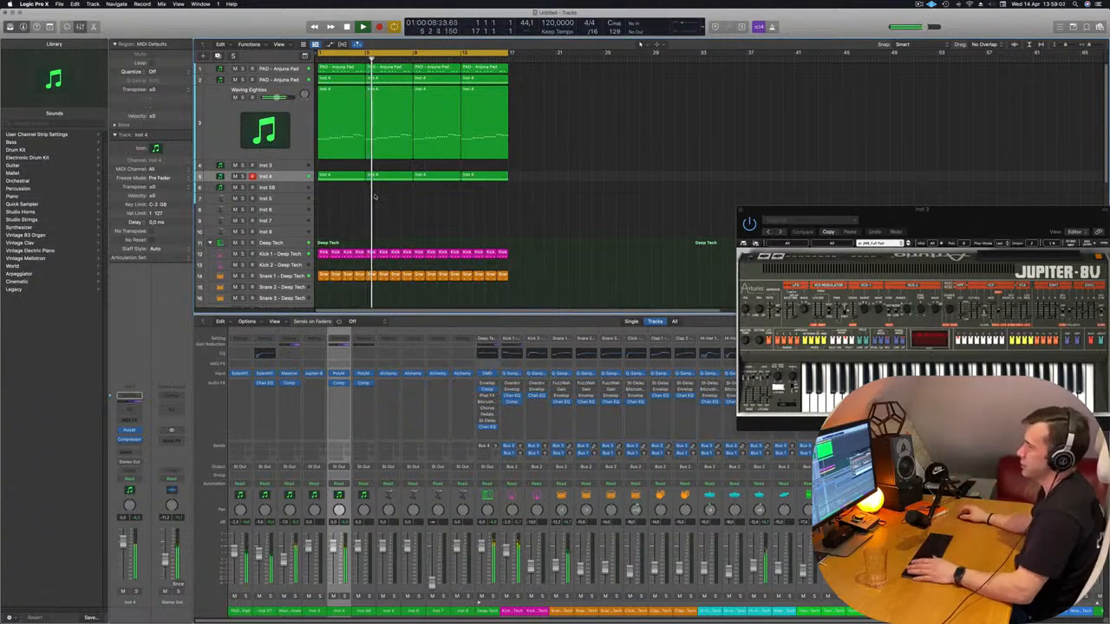
{"action": "key", "text": "Return"}
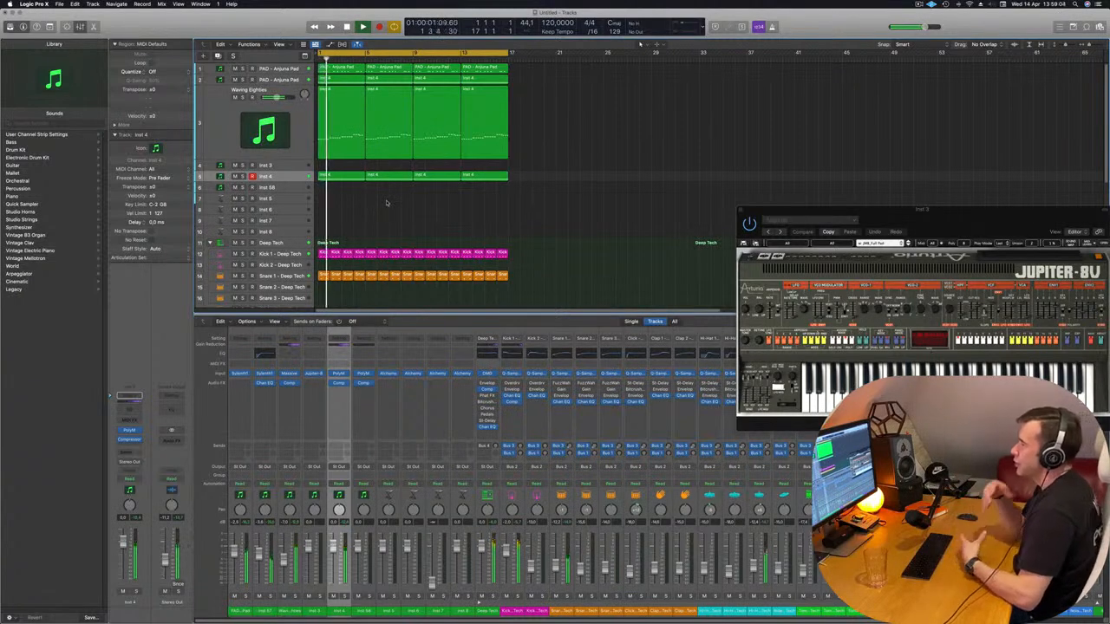
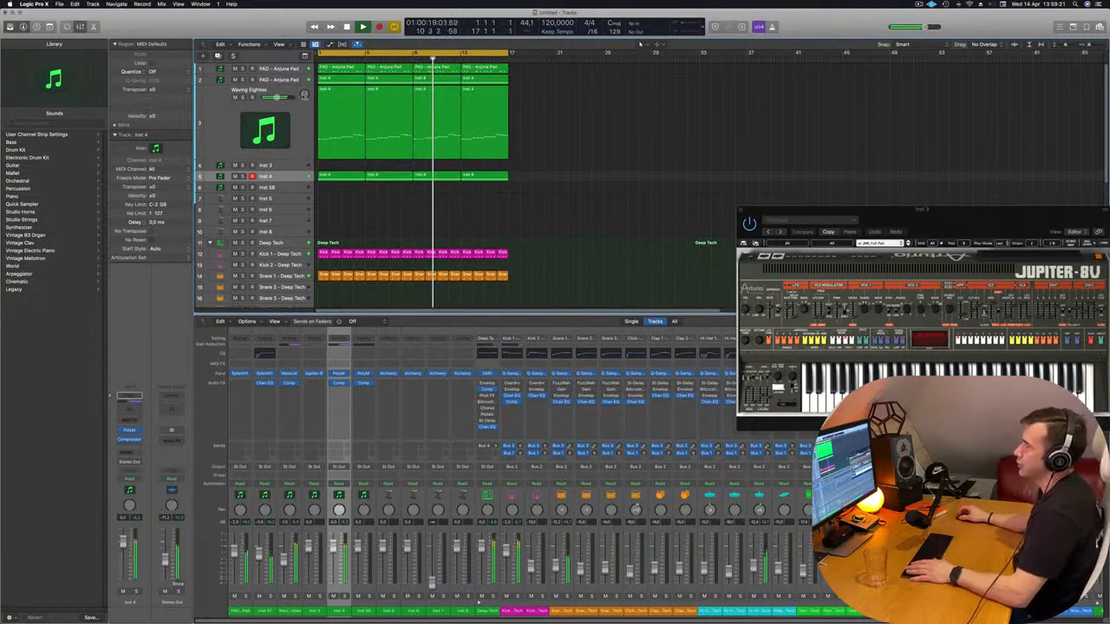
Replay the loop from the beginning, go through the instrument tracks and mute the first PAD - Anjuna Pad track
{"action": "left_click", "coordinate": [246, 109]}
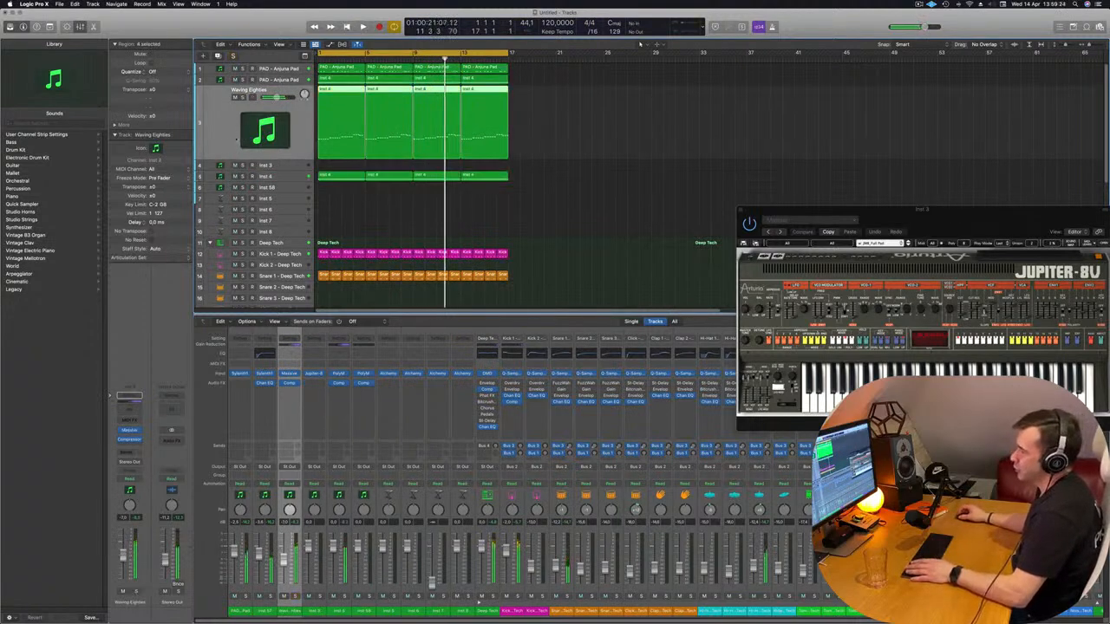
{"action": "key", "text": "Return"}
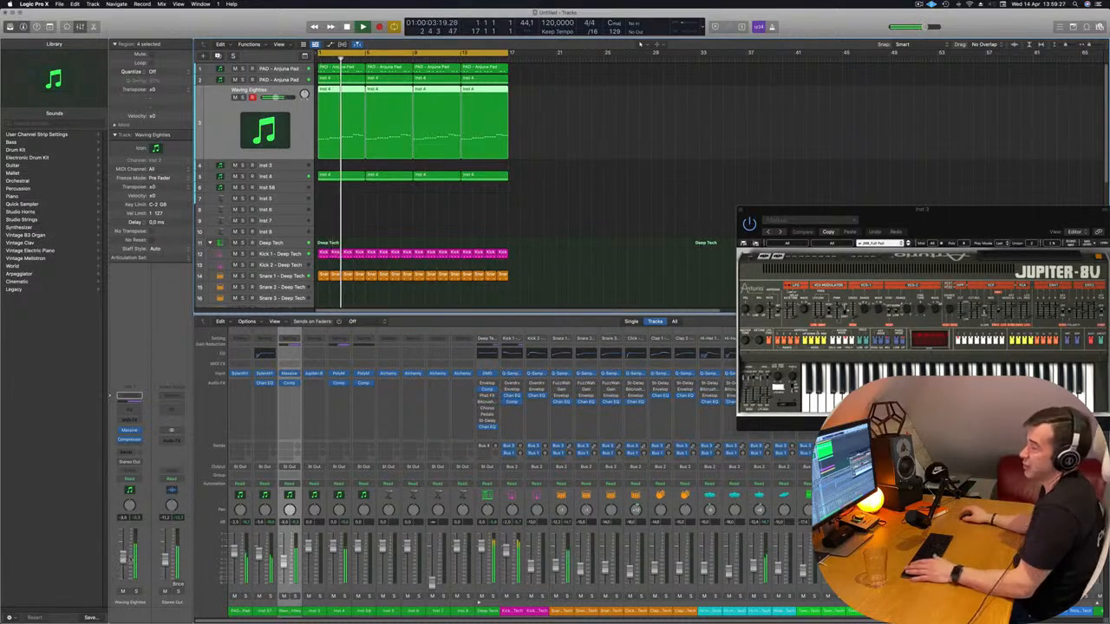
{"action": "left_click", "coordinate": [283, 177]}
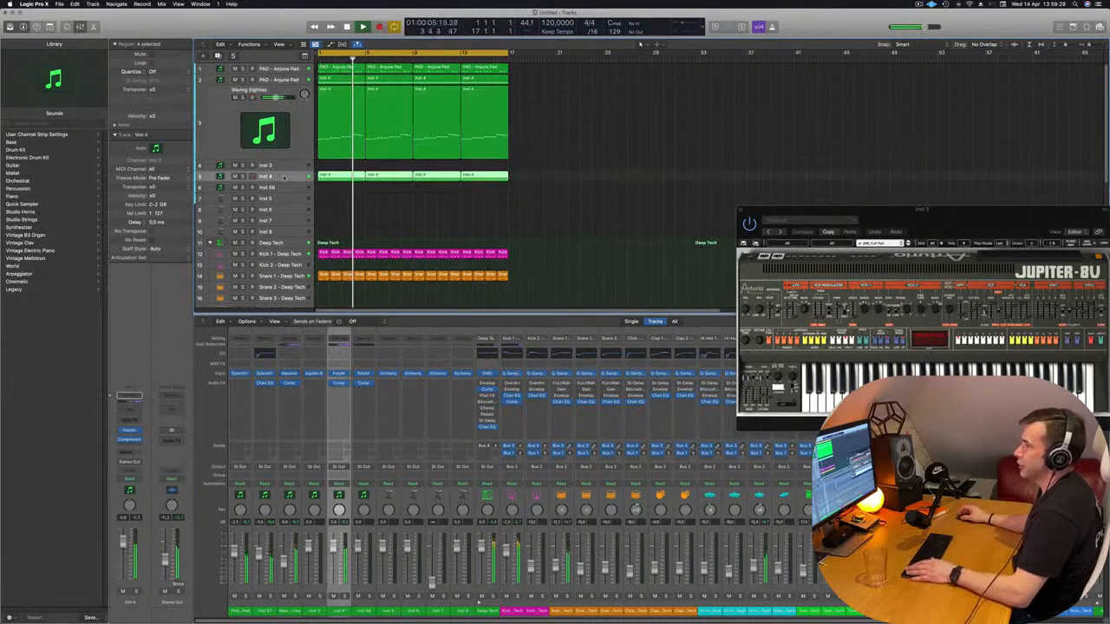
{"action": "left_click", "coordinate": [290, 167]}
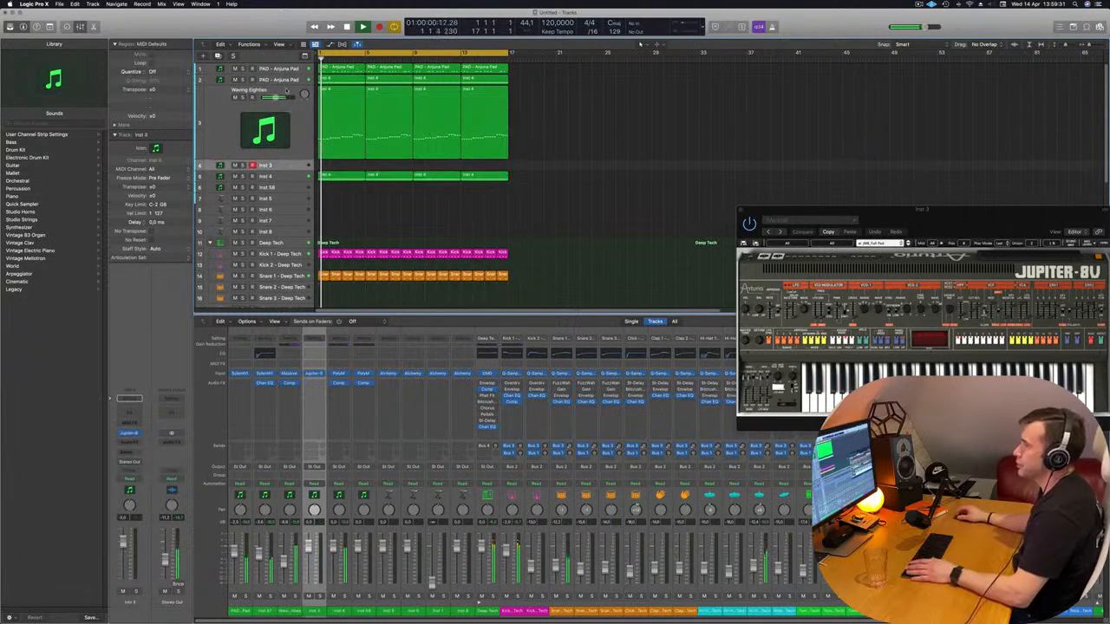
{"action": "left_click", "coordinate": [279, 69]}
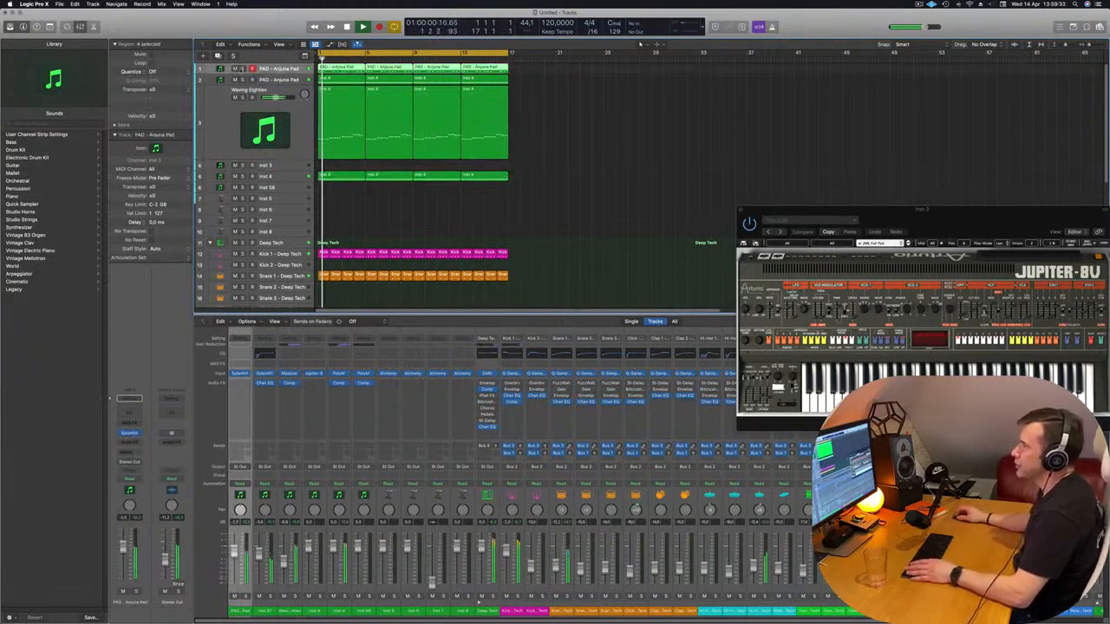
{"action": "left_click", "coordinate": [242, 69]}
{"action": "left_click", "coordinate": [242, 69]}
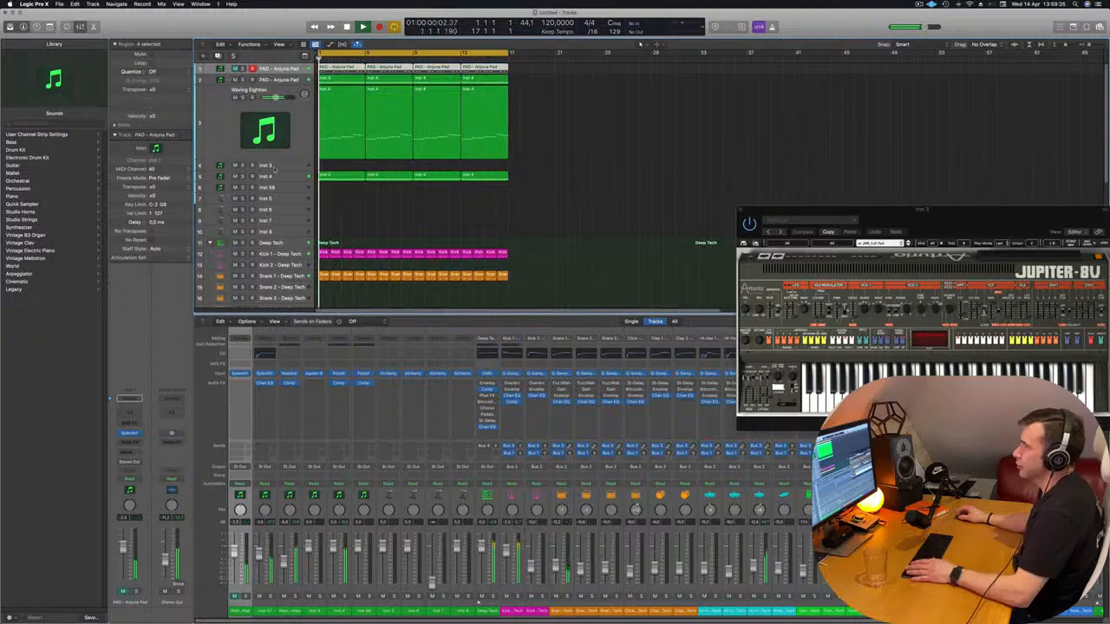
Add a send from the Inst 3 track to Bus 8
{"action": "left_click", "coordinate": [288, 168]}
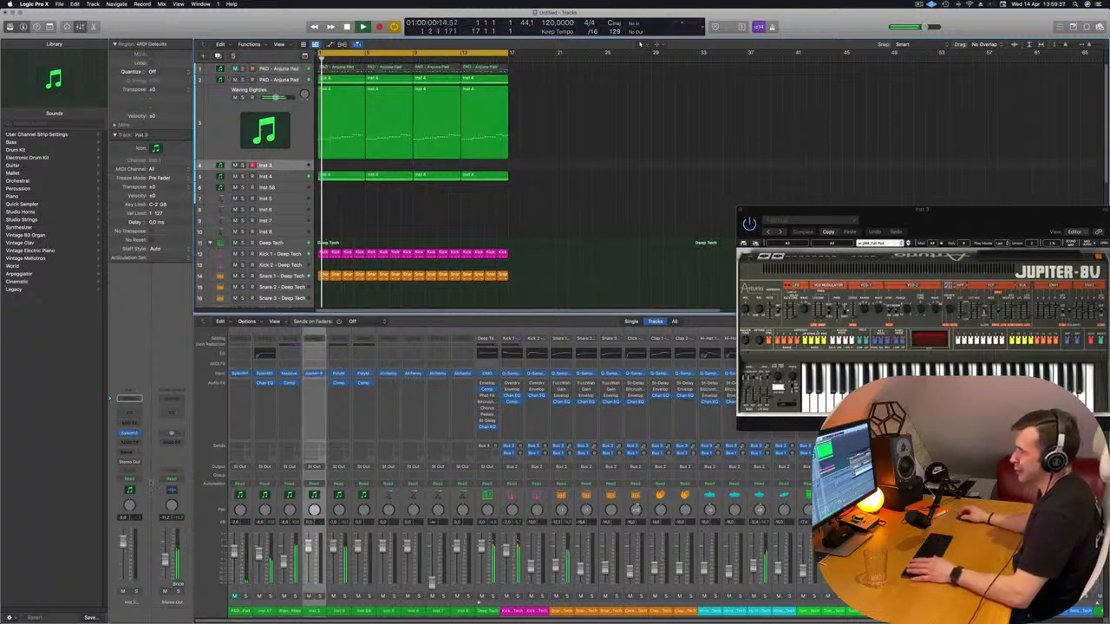
{"action": "left_click", "coordinate": [128, 453]}
{"action": "mouse_move", "coordinate": [130, 462]}
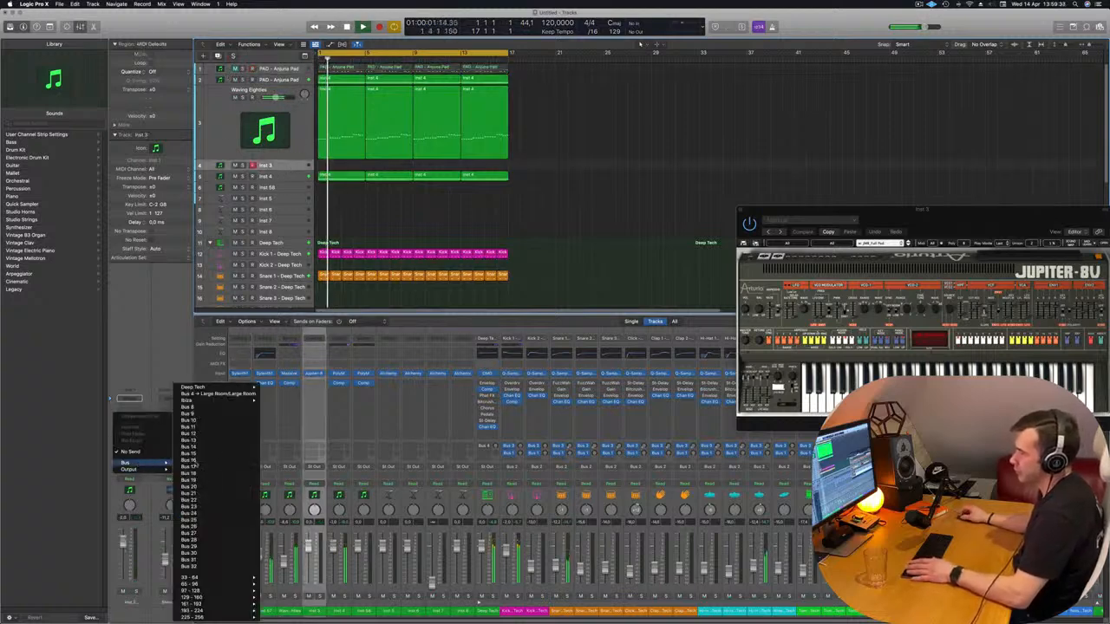
{"action": "left_click", "coordinate": [212, 408]}
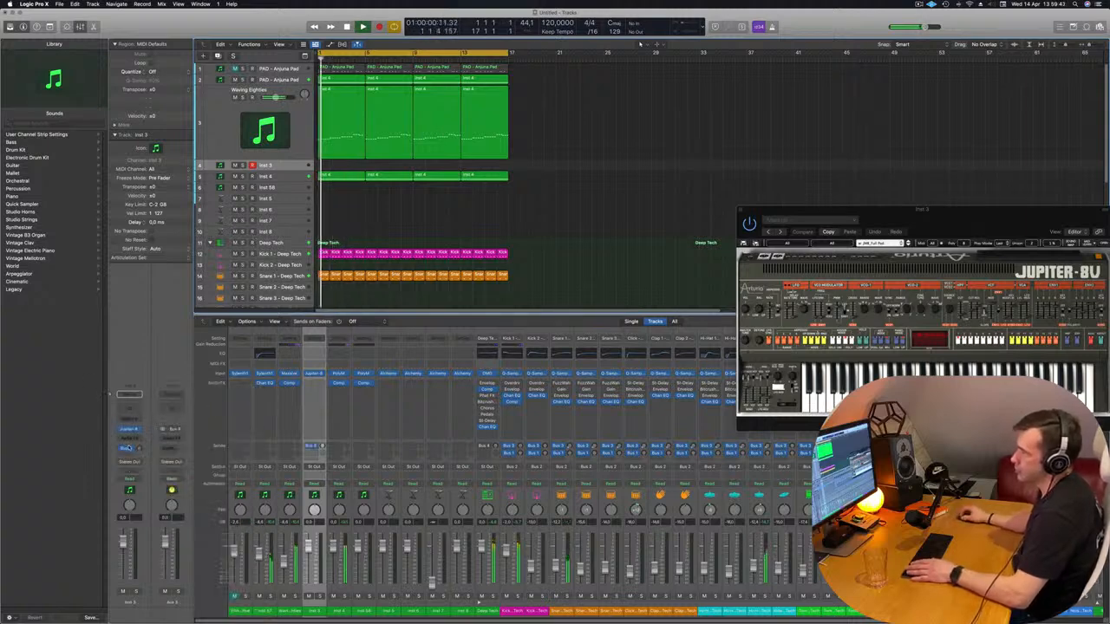
Insert a stereo SilverVerb on the Bus 8 aux, load its grandiose setting and set the wet output to 100%
{"action": "left_click", "coordinate": [173, 439]}
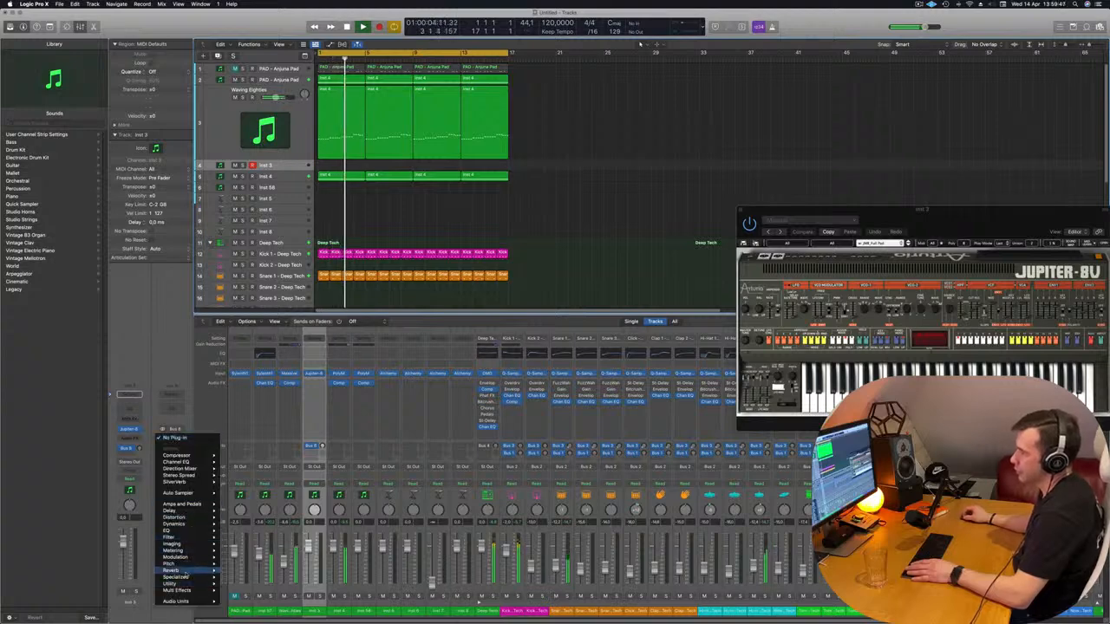
{"action": "mouse_move", "coordinate": [187, 571]}
{"action": "mouse_move", "coordinate": [247, 578]}
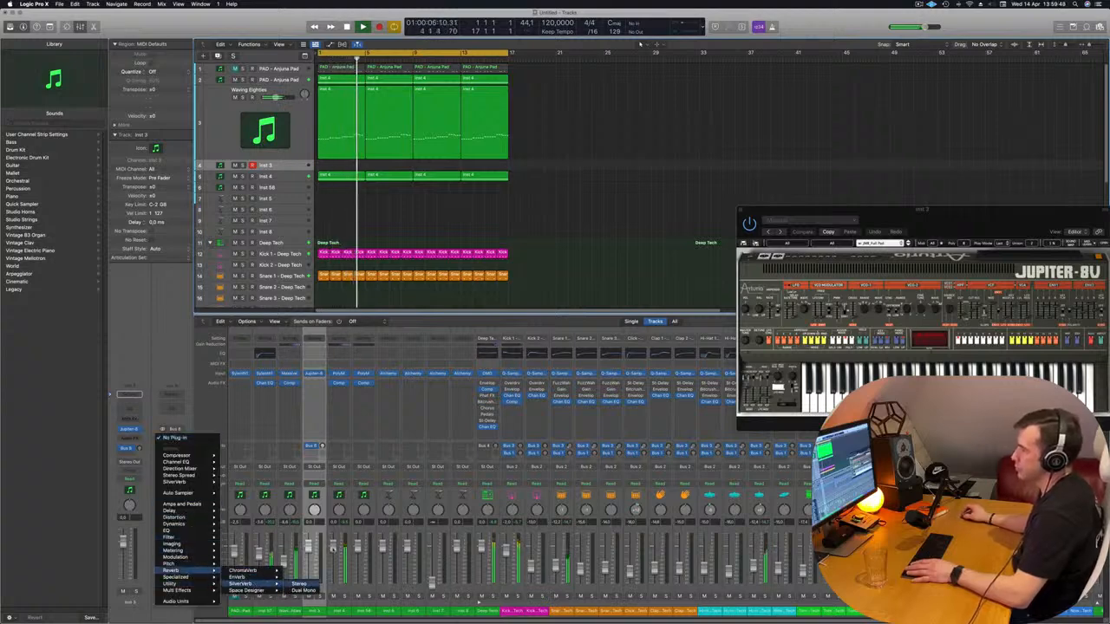
{"action": "left_click", "coordinate": [299, 583]}
{"action": "left_click", "coordinate": [434, 114]}
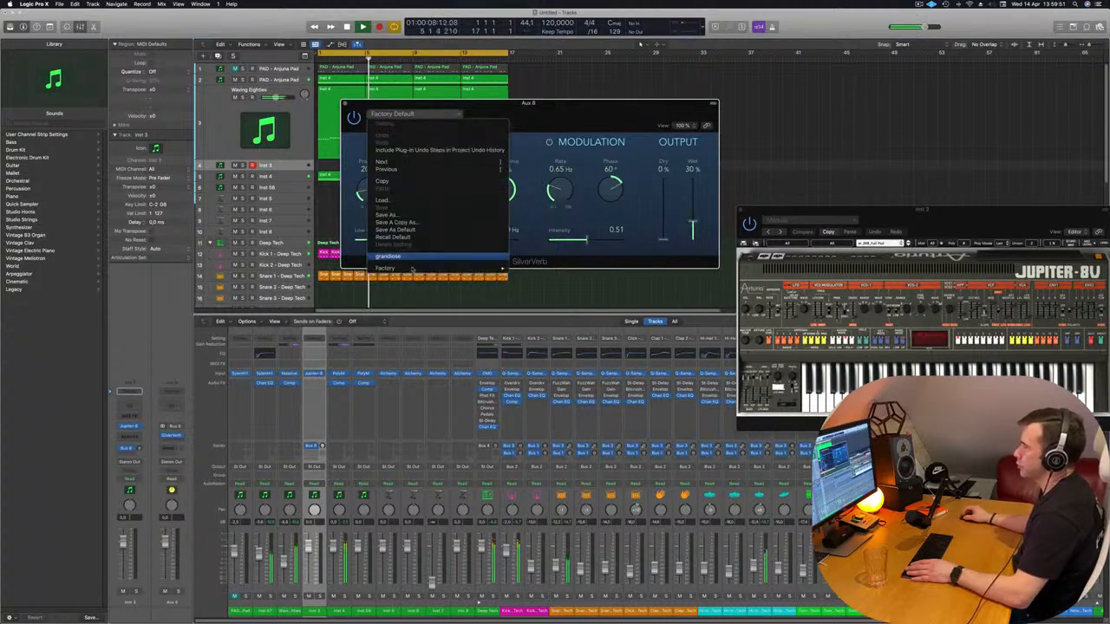
{"action": "left_click", "coordinate": [408, 256]}
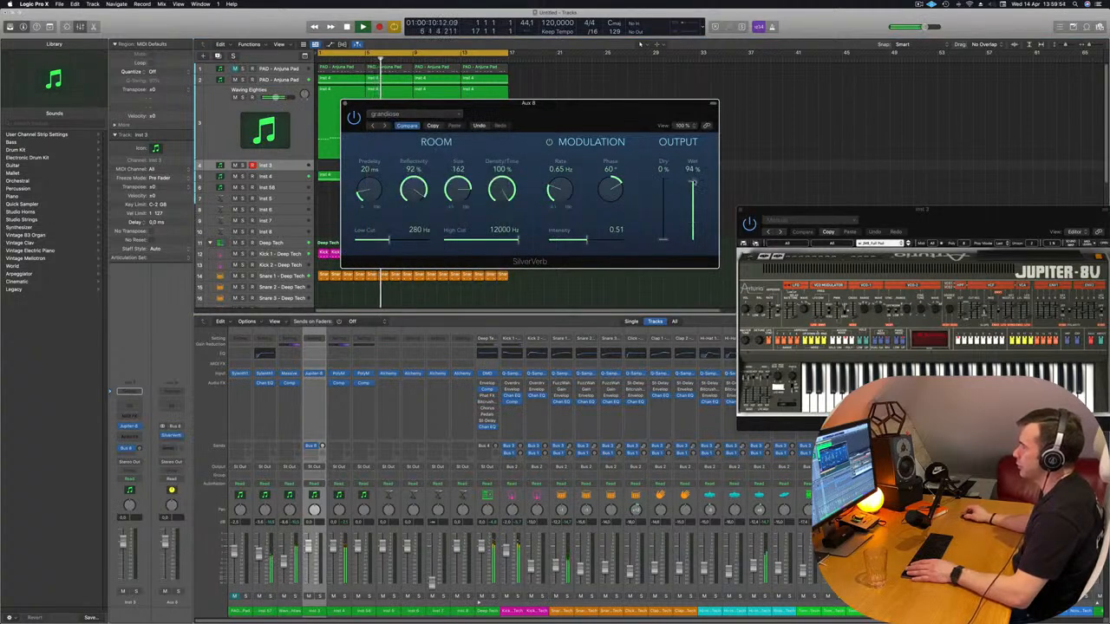
{"action": "left_click_drag", "start_coordinate": [624, 107], "coordinate": [711, 105]}
{"action": "key", "text": "Return"}
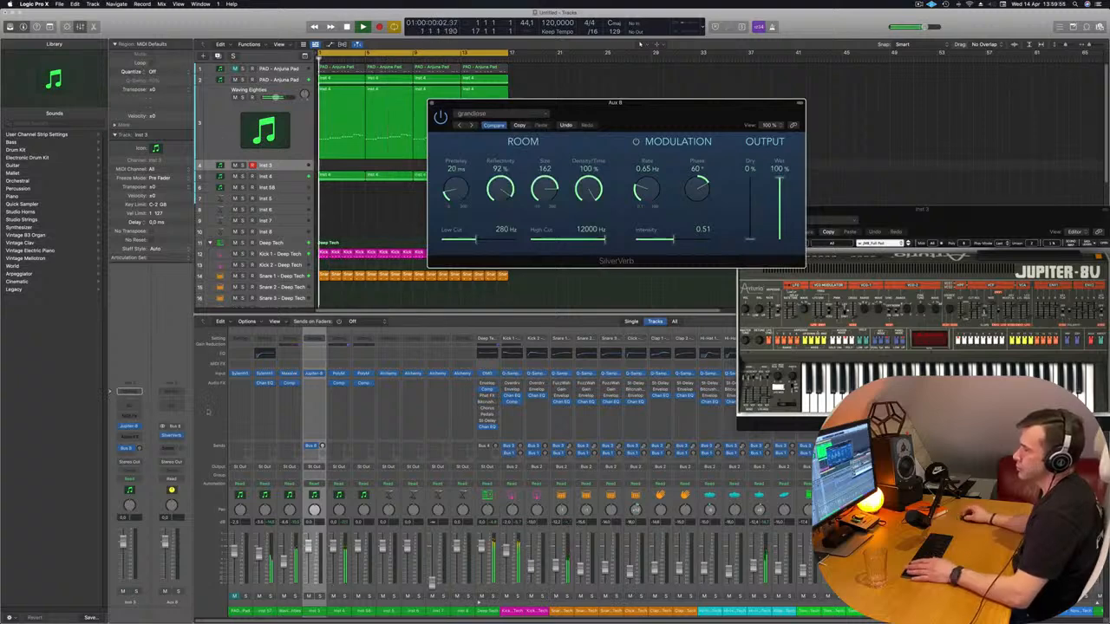
Bring the Jupiter-8V window into clear view, raise Inst 3's Bus 8 send and lower the Inst 3 volume slightly
{"action": "left_click", "coordinate": [129, 426]}
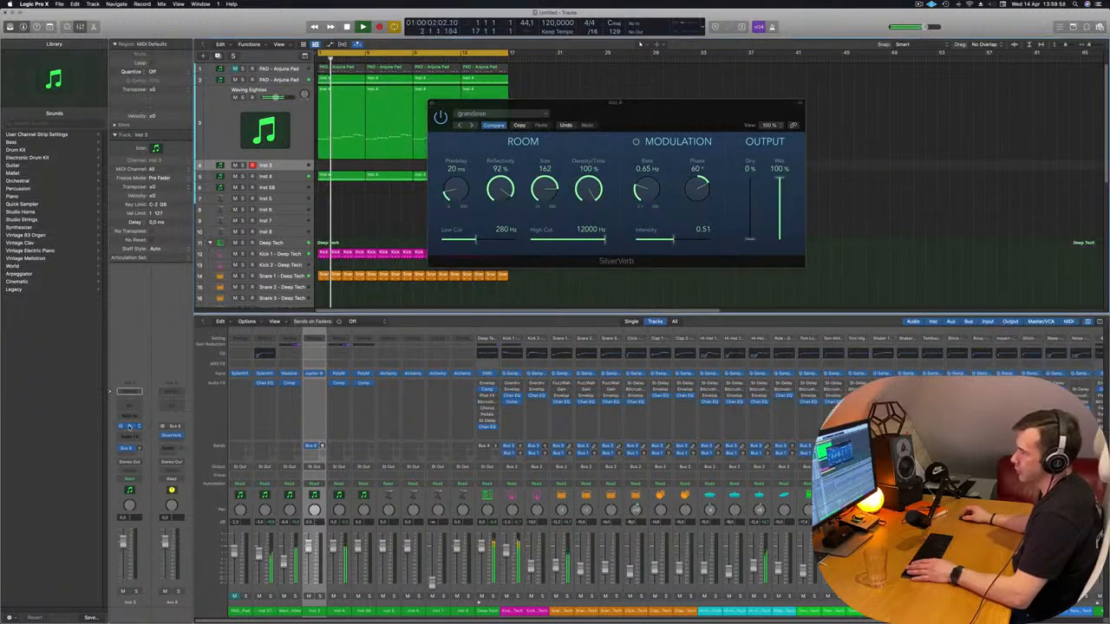
{"action": "left_click", "coordinate": [128, 426]}
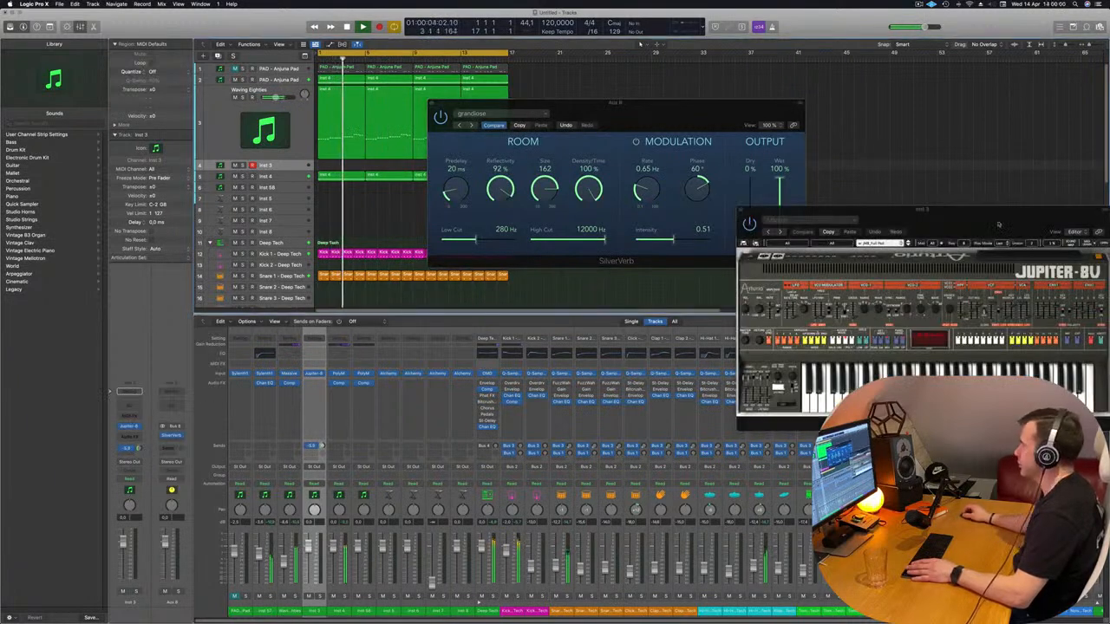
{"action": "left_click_drag", "start_coordinate": [994, 220], "coordinate": [721, 81]}
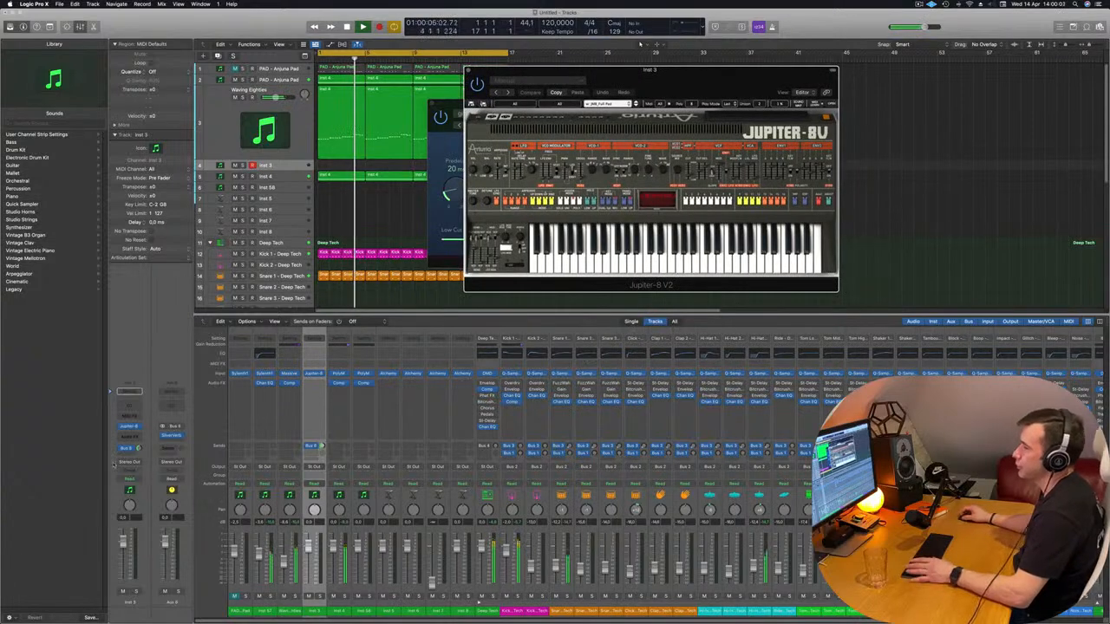
{"action": "left_click_drag", "start_coordinate": [308, 547], "coordinate": [309, 554]}
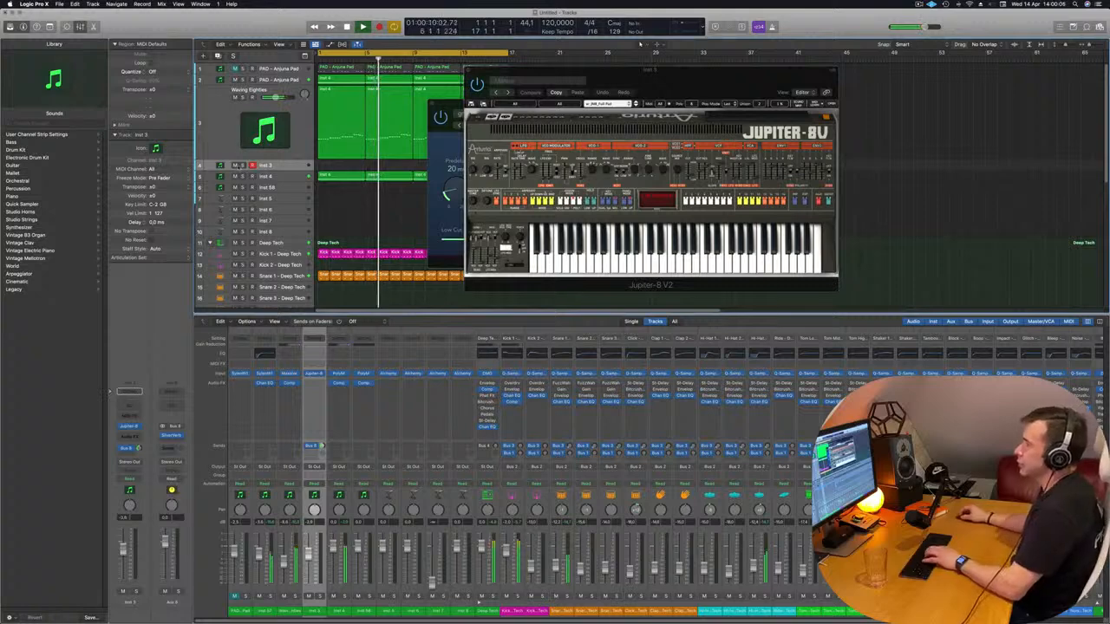
Show the Musical Typing keyboard beside the Jupiter-8V window and restart the loop
{"action": "left_click_drag", "start_coordinate": [721, 93], "coordinate": [633, 122]}
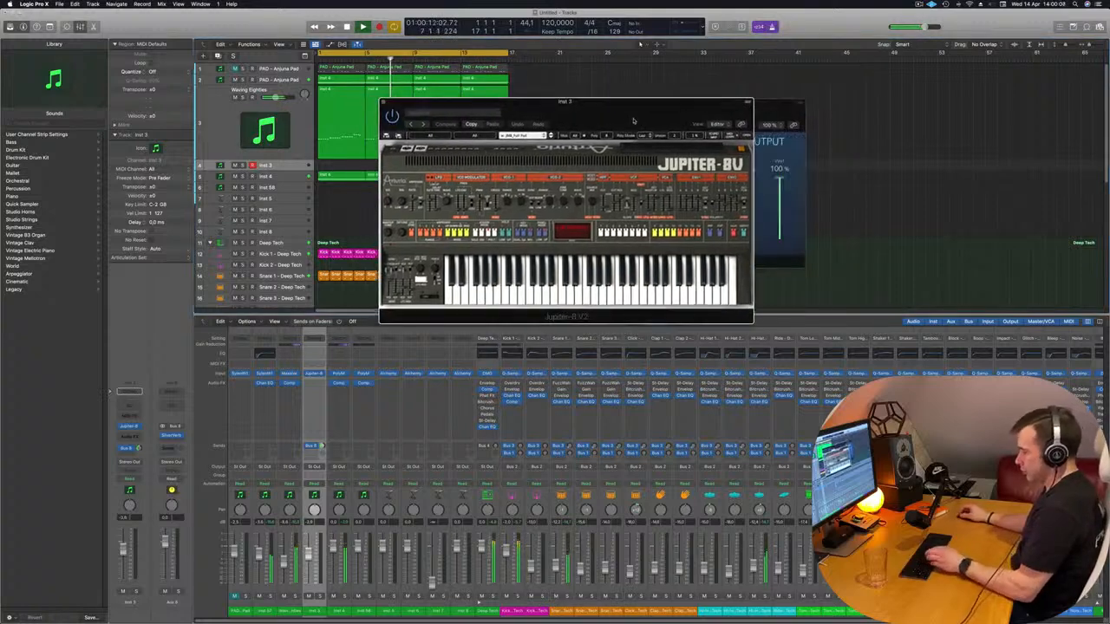
{"action": "key", "text": "super+k"}
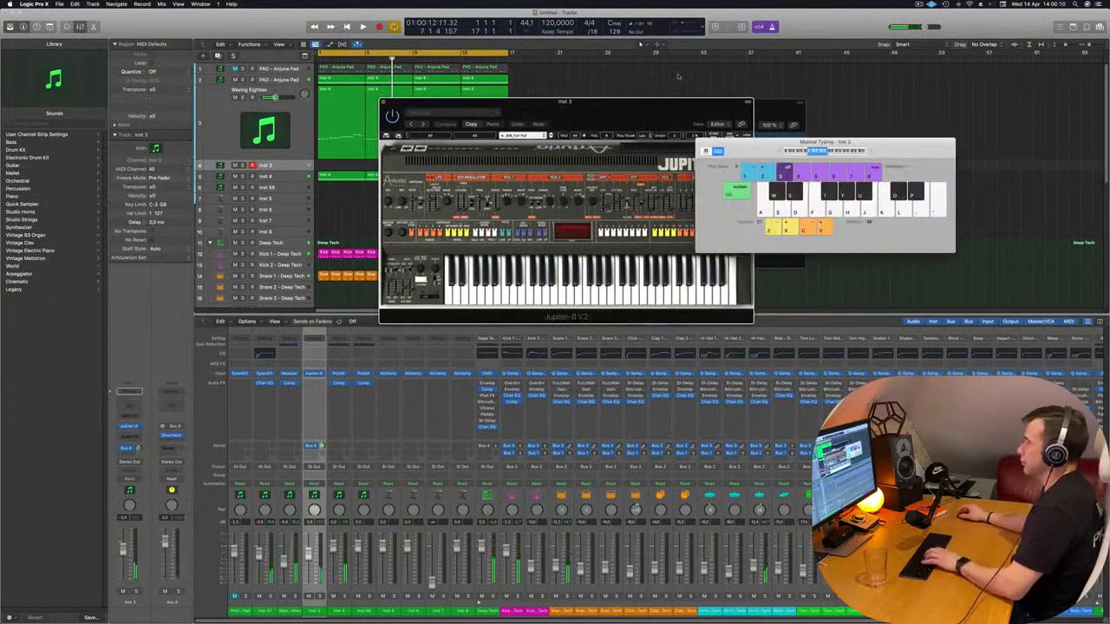
{"action": "left_click_drag", "start_coordinate": [612, 104], "coordinate": [632, 155]}
{"action": "key", "text": "space"}
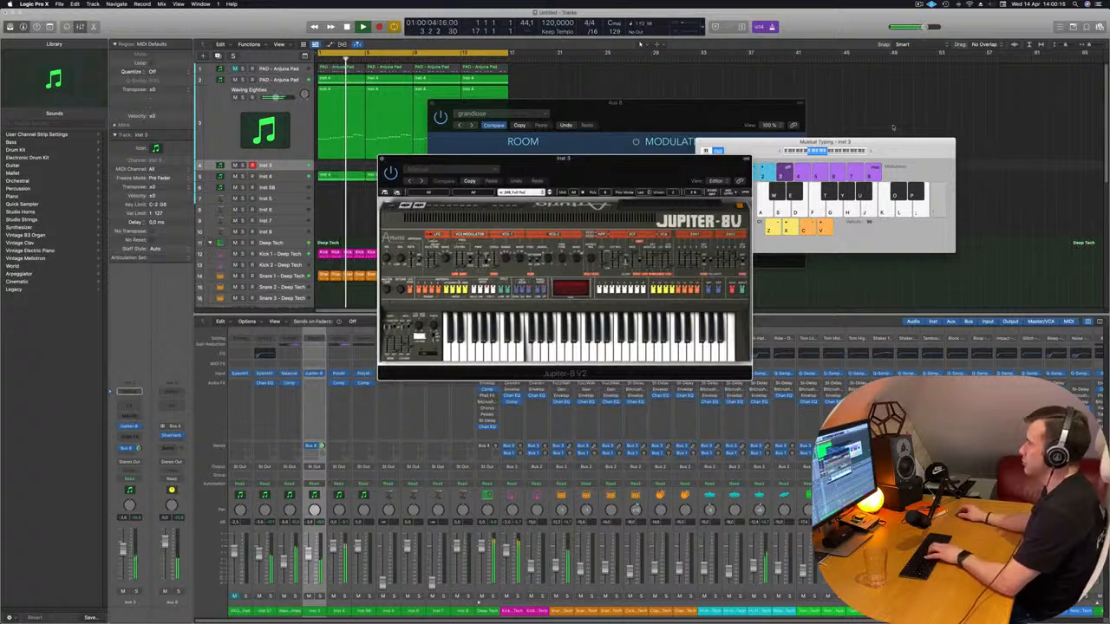
Shift the Musical Typing range higher and play notes on the Jupiter-8V over the running loop
{"action": "left_click", "coordinate": [867, 151]}
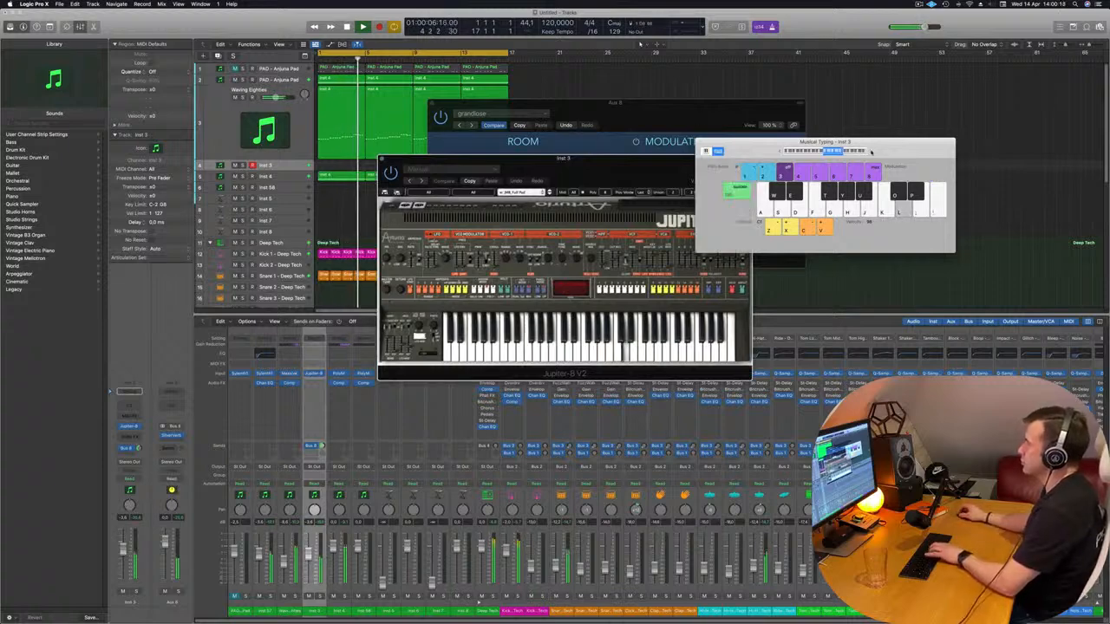
{"action": "key", "text": "h"}
{"action": "key", "text": "g"}
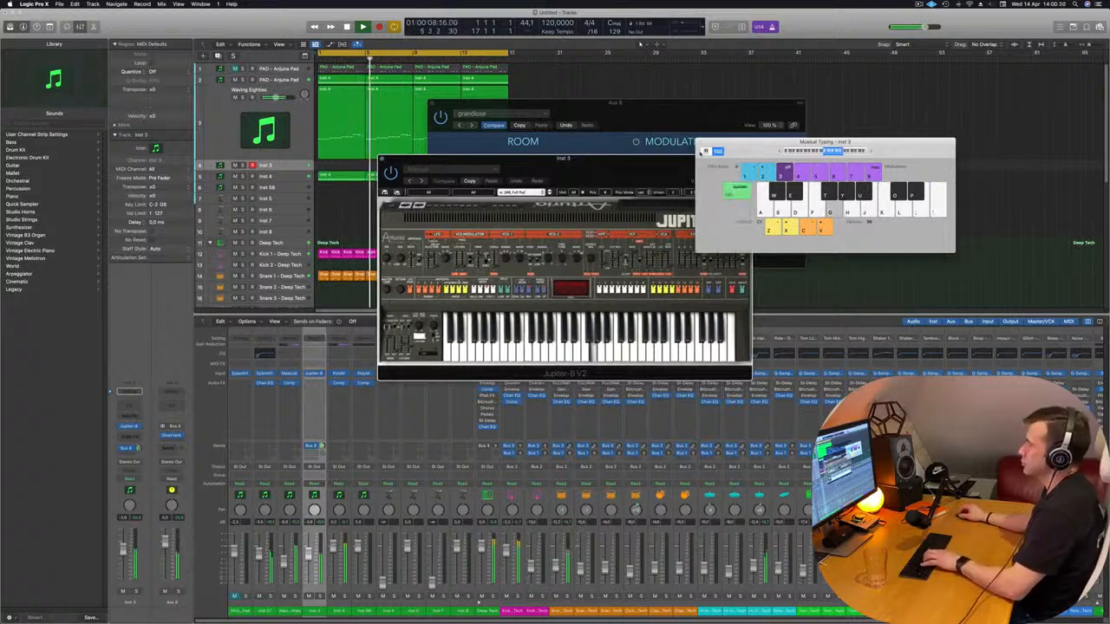
{"action": "left_click_drag", "start_coordinate": [590, 174], "coordinate": [621, 152]}
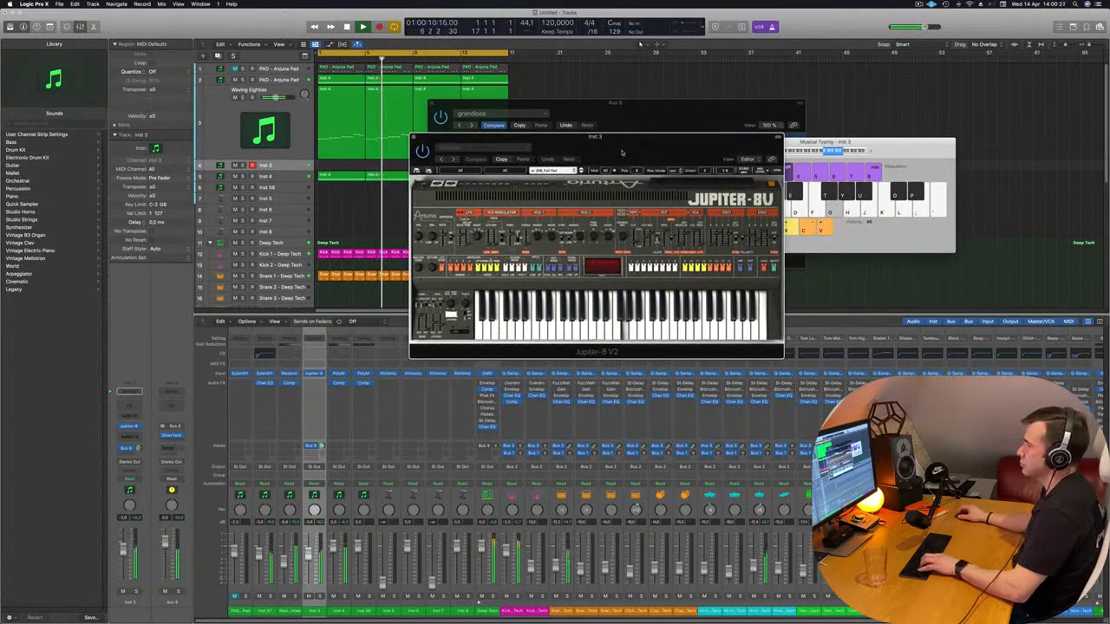
{"action": "key", "text": "d"}
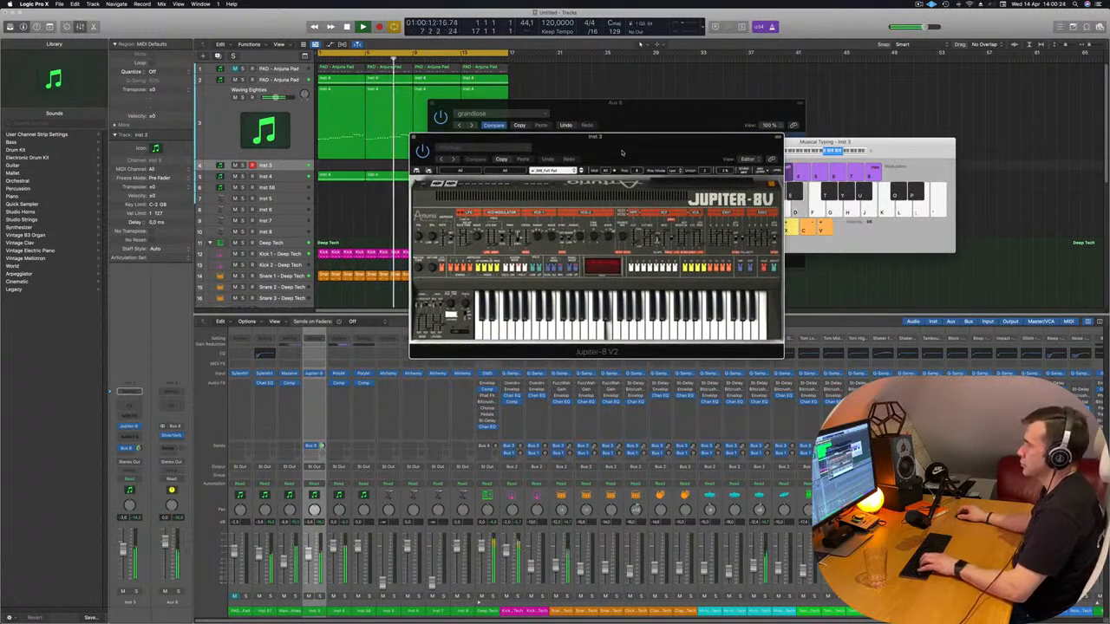
{"action": "left_click_drag", "start_coordinate": [622, 153], "coordinate": [775, 108]}
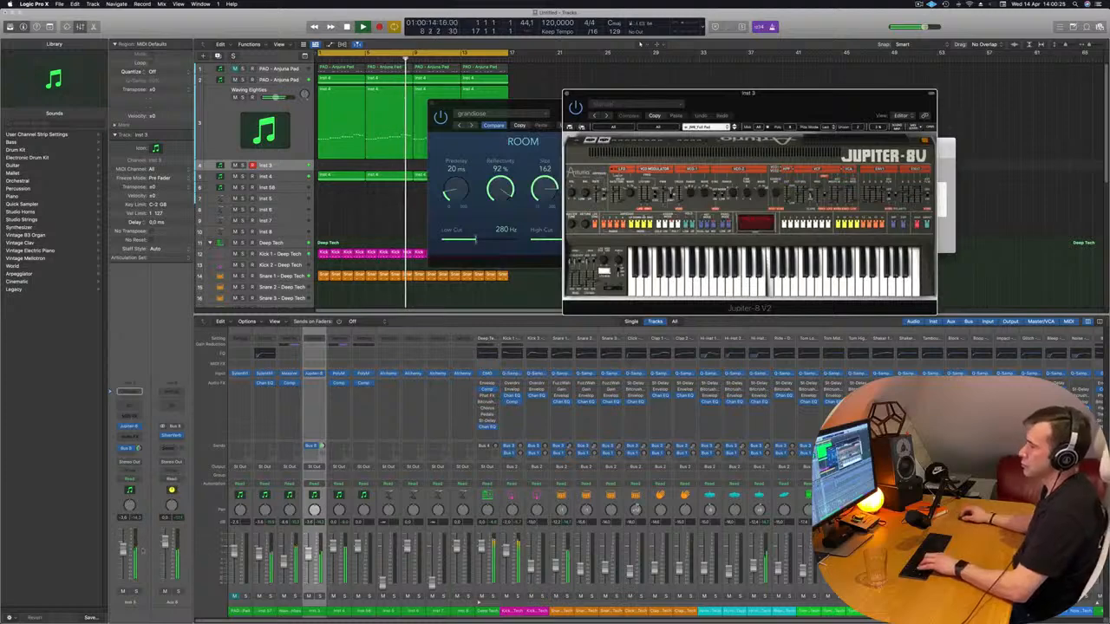
Lower the Inst 3 volume and audition the Jupiter-8V's Funky Track preset with a lower Musical Typing range
{"action": "left_click_drag", "start_coordinate": [123, 551], "coordinate": [123, 559]}
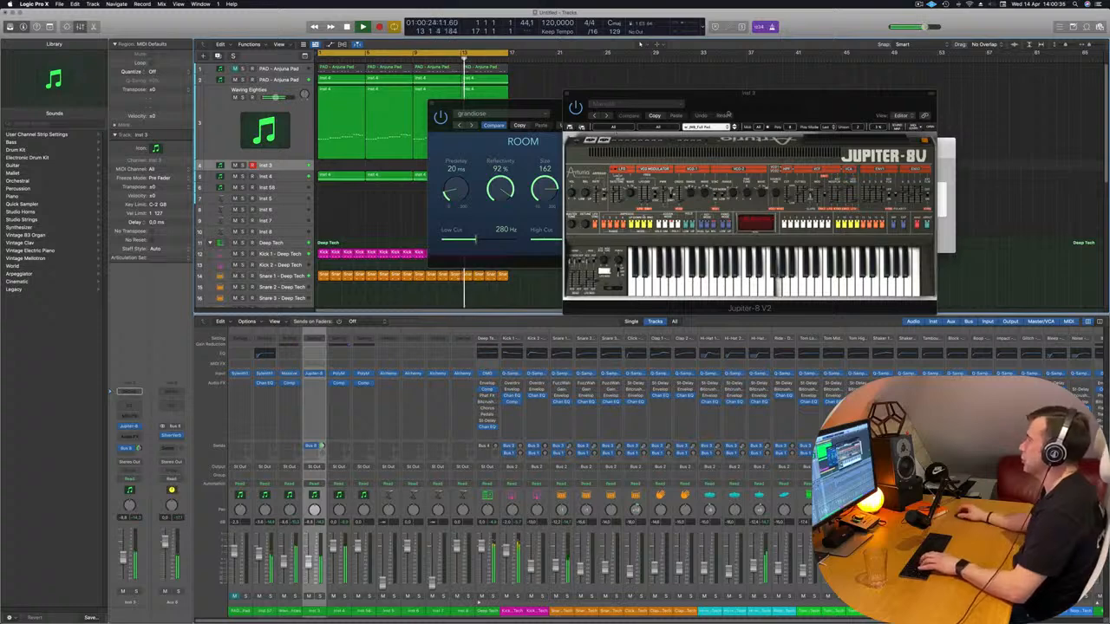
{"action": "left_click", "coordinate": [735, 129]}
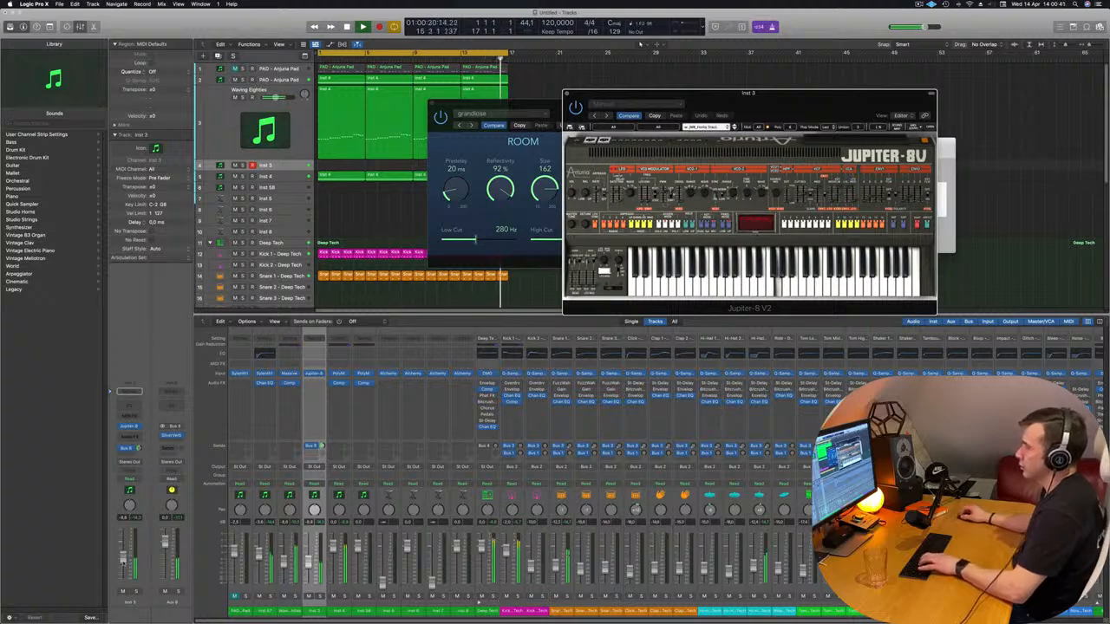
{"action": "left_click", "coordinate": [832, 89]}
{"action": "left_click_drag", "start_coordinate": [832, 89], "coordinate": [552, 128]}
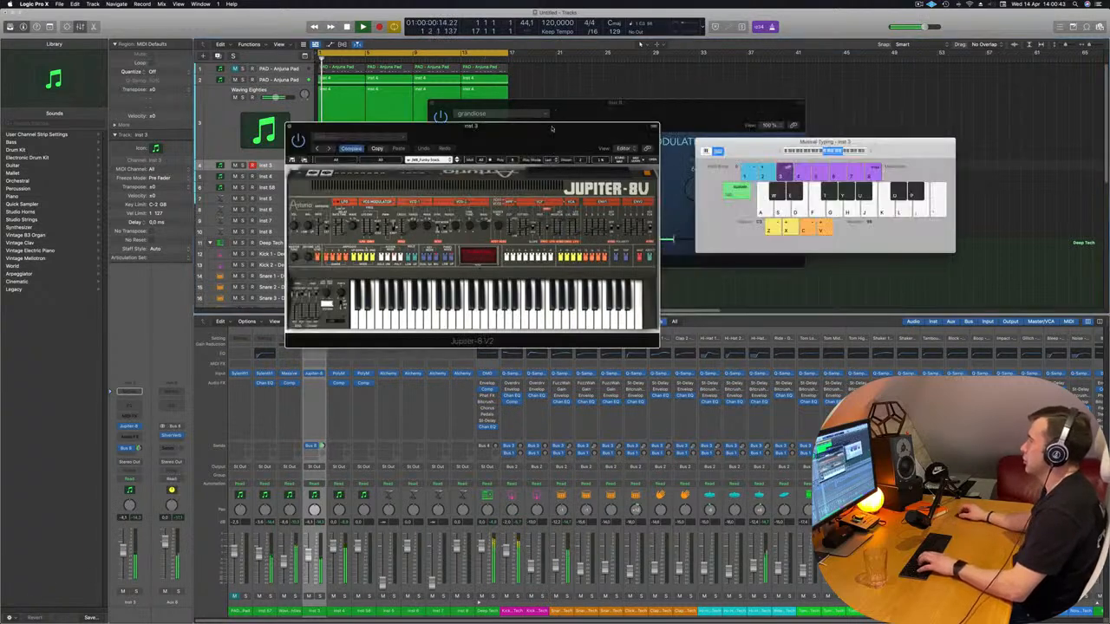
{"action": "left_click_drag", "start_coordinate": [782, 154], "coordinate": [812, 153]}
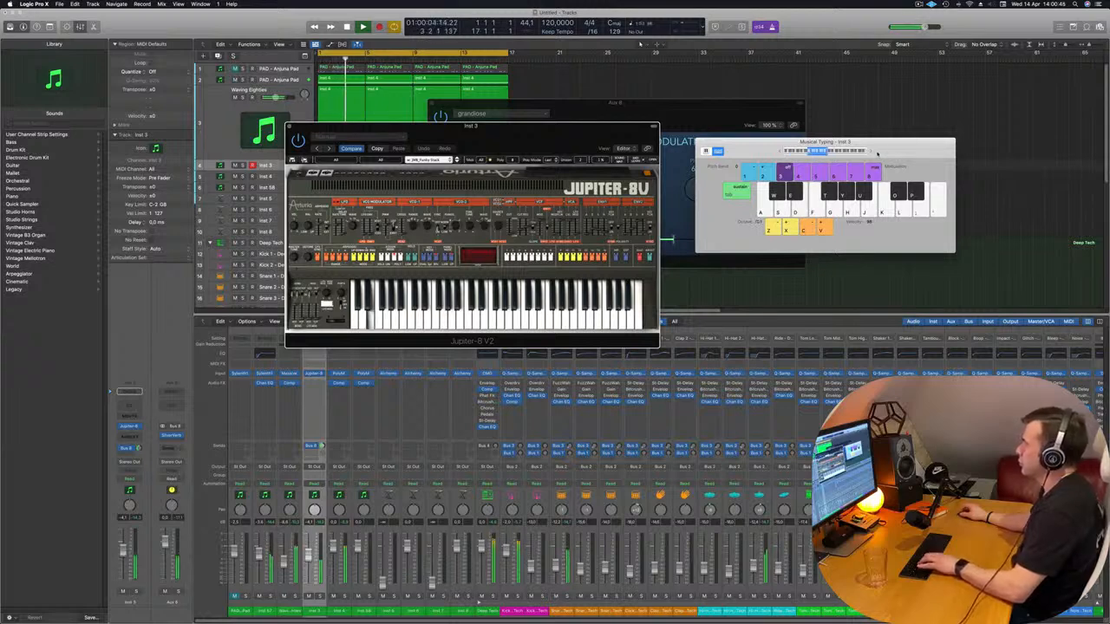
Switch the Jupiter-8V to the India preset, rearrange the instrument and keyboard windows, and play notes over the loop
{"action": "left_click_drag", "start_coordinate": [550, 136], "coordinate": [824, 139]}
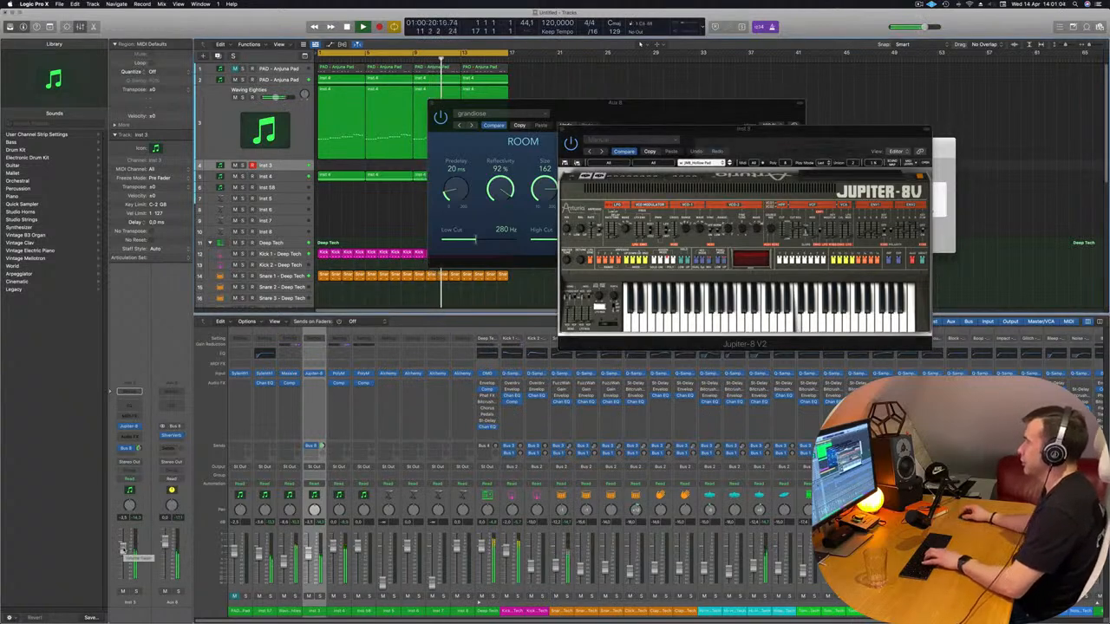
{"action": "left_click", "coordinate": [730, 163]}
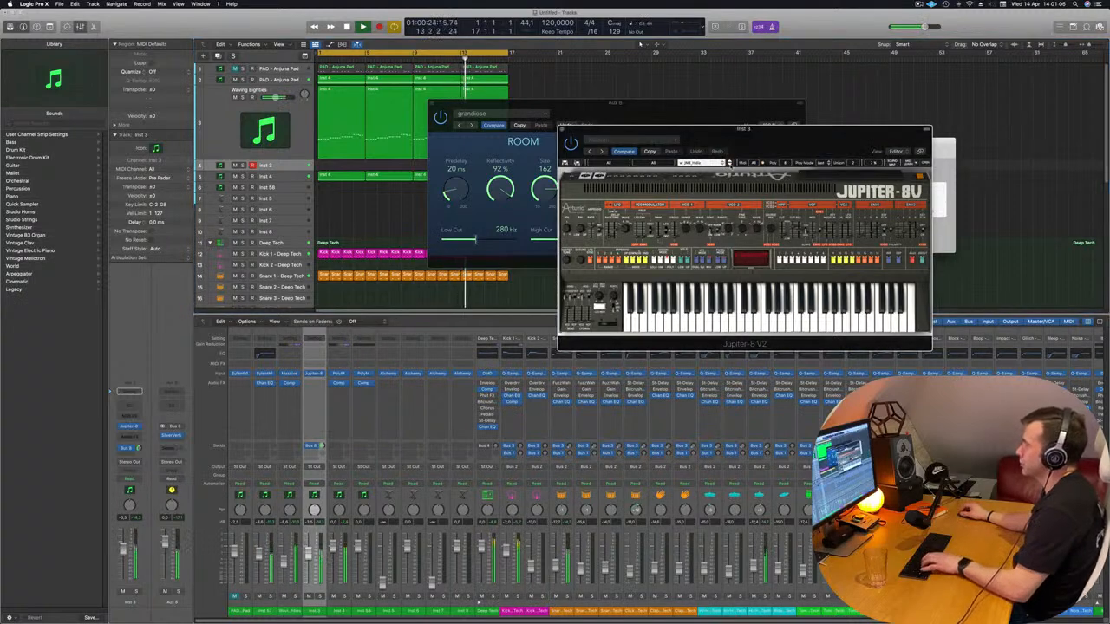
{"action": "left_click_drag", "start_coordinate": [902, 128], "coordinate": [792, 133]}
{"action": "left_click_drag", "start_coordinate": [871, 141], "coordinate": [933, 120]}
{"action": "key", "text": "f"}
{"action": "left_click", "coordinate": [896, 163]}
{"action": "key", "text": "d"}
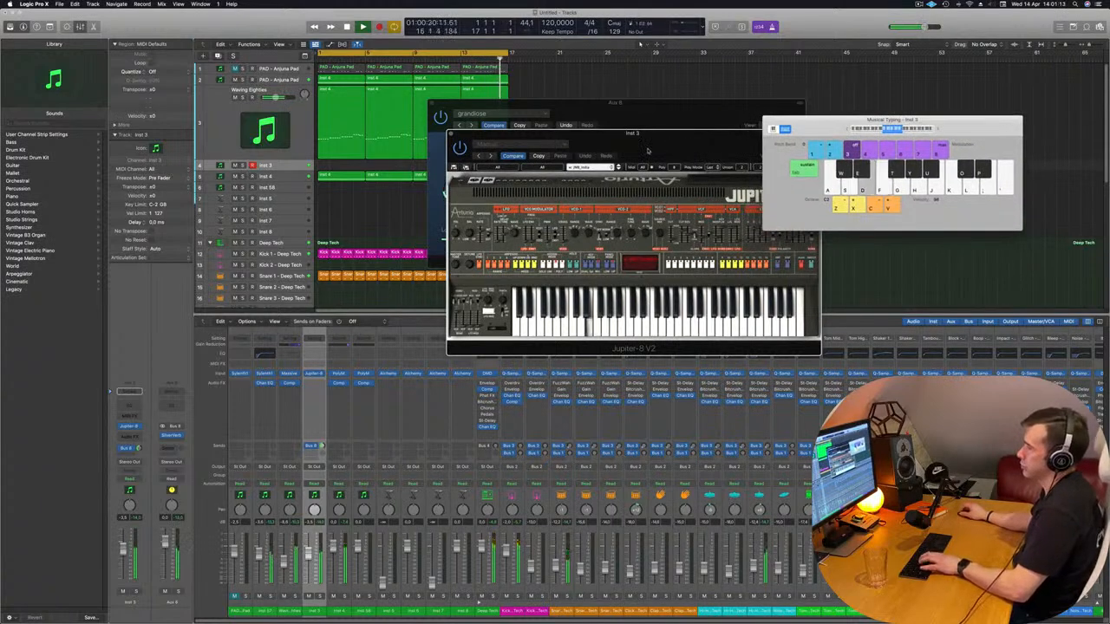
Load the Lighthouse Pad preset in the Jupiter-8V and try notes with it over the loop
{"action": "left_click", "coordinate": [646, 151]}
{"action": "left_click", "coordinate": [619, 168]}
{"action": "key", "text": "d"}
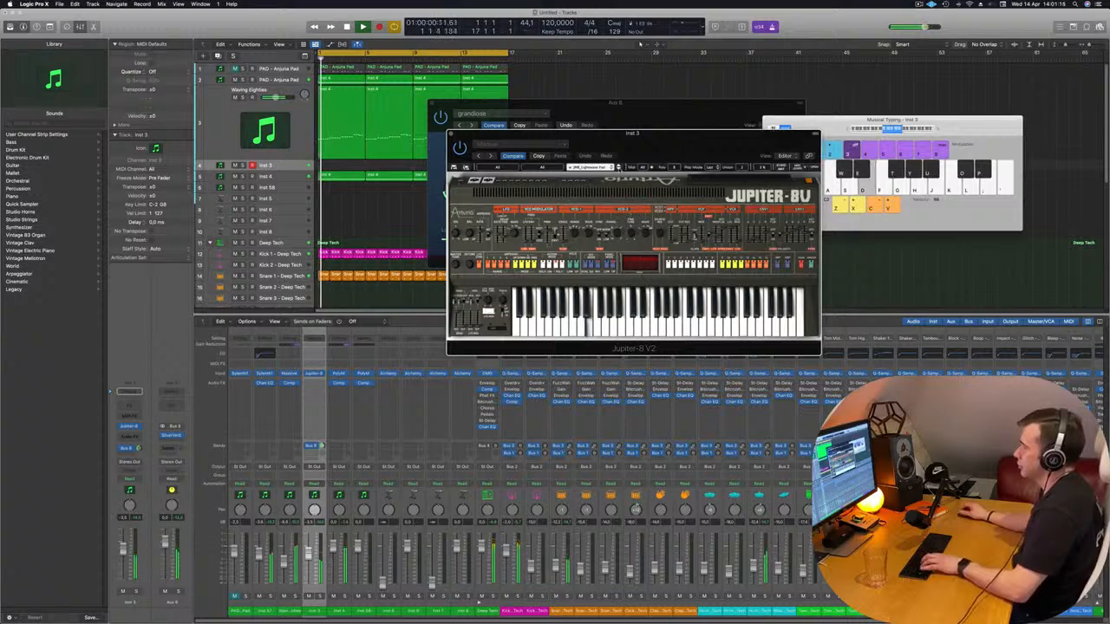
{"action": "key", "text": "f"}
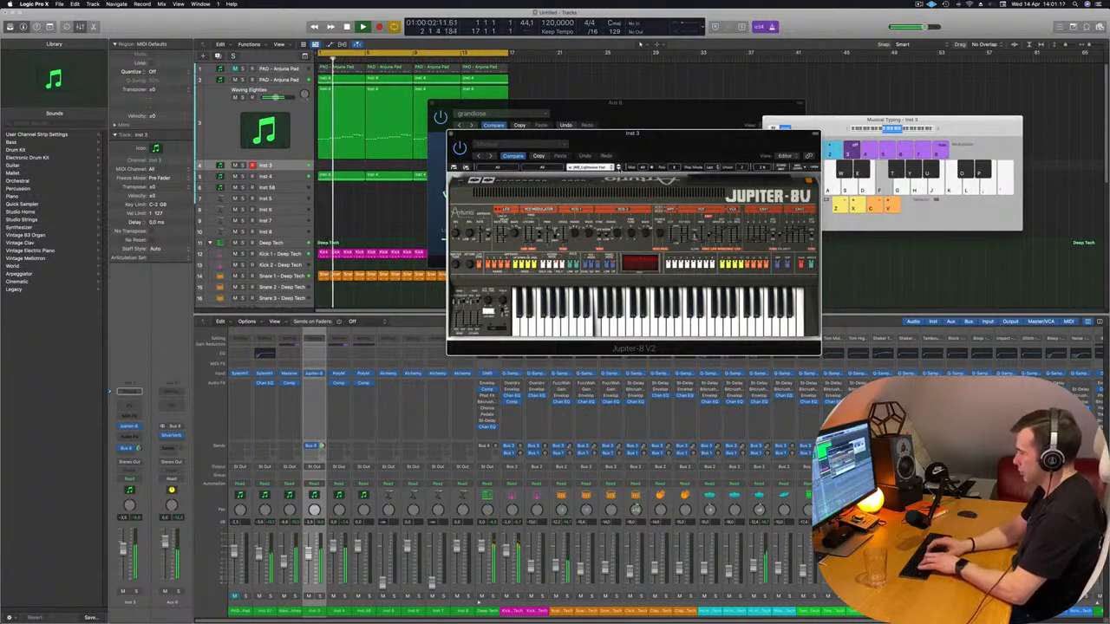
Audition the current pad preset over the loop, raising the Musical Typing range by one octave and playing more notes
{"action": "key", "text": "j"}
{"action": "key", "text": "k"}
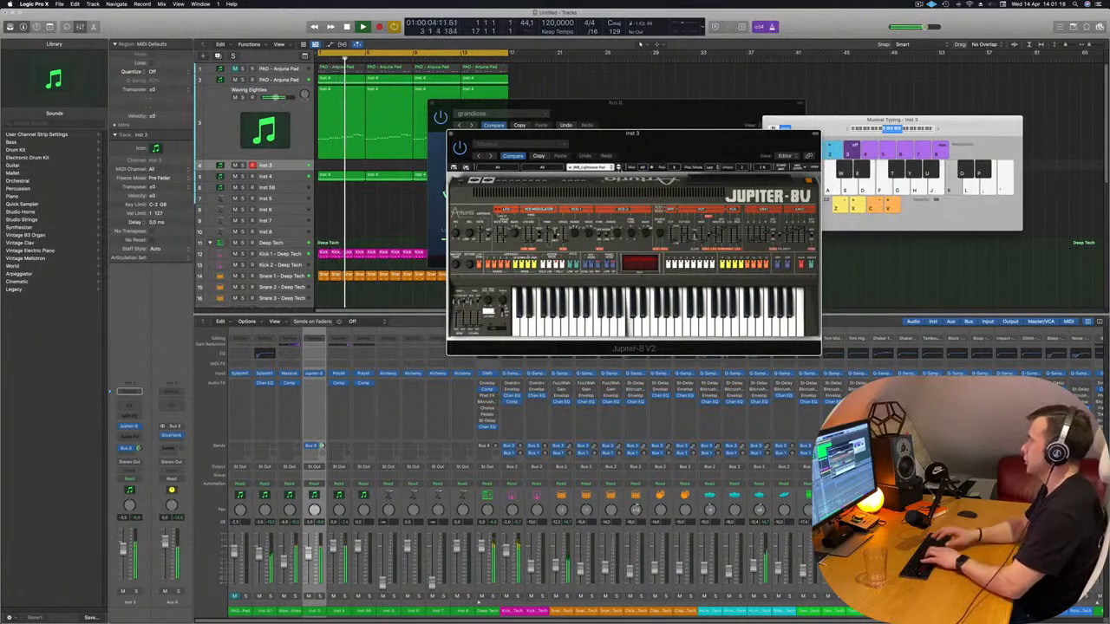
{"action": "key", "text": "l"}
{"action": "key", "text": "k"}
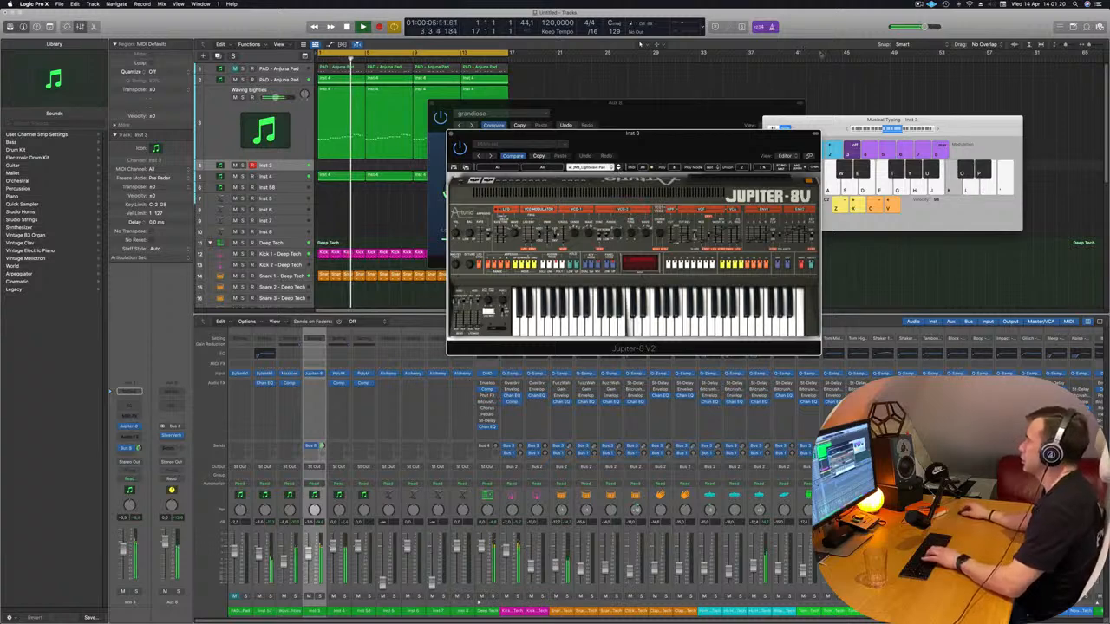
{"action": "left_click", "coordinate": [938, 130]}
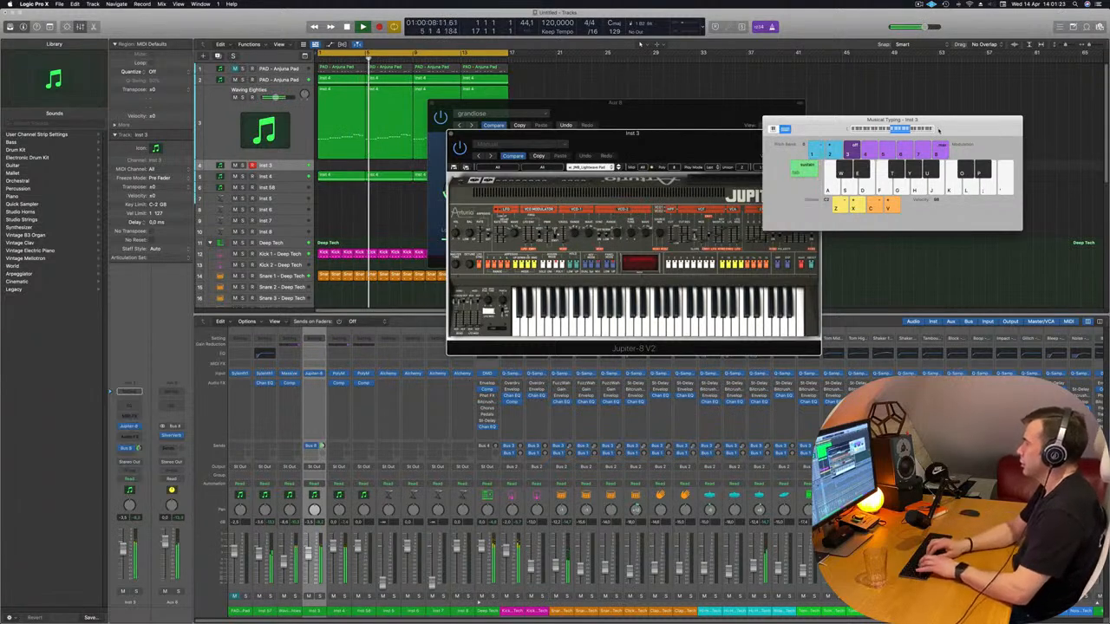
{"action": "key", "text": "s"}
{"action": "key", "text": "f"}
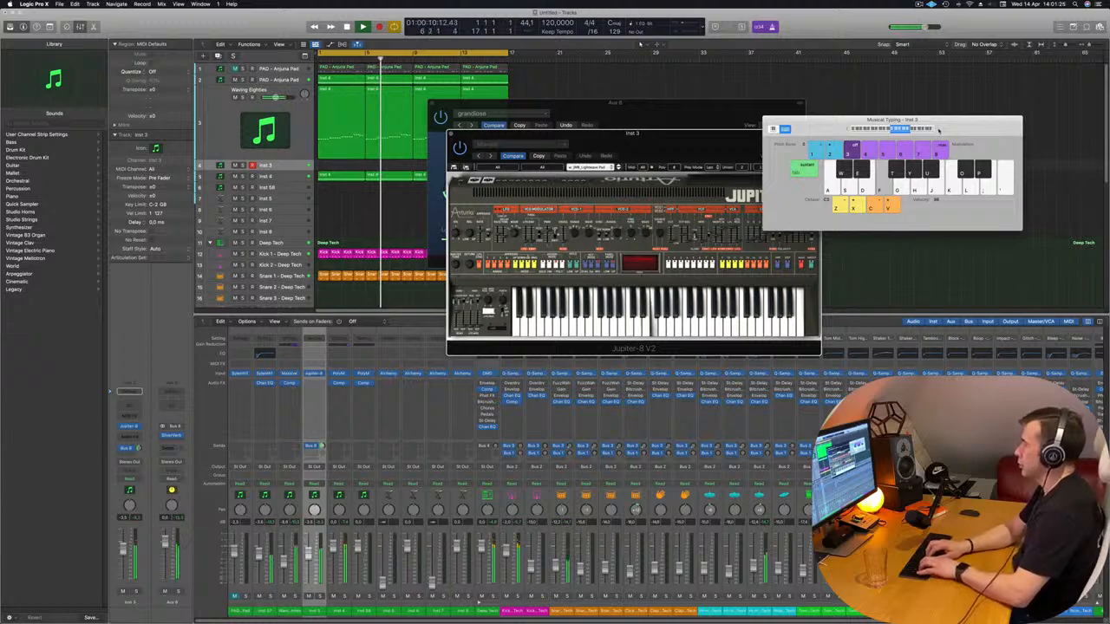
{"action": "key", "text": "j"}
{"action": "key", "text": "j"}
{"action": "key", "text": "g"}
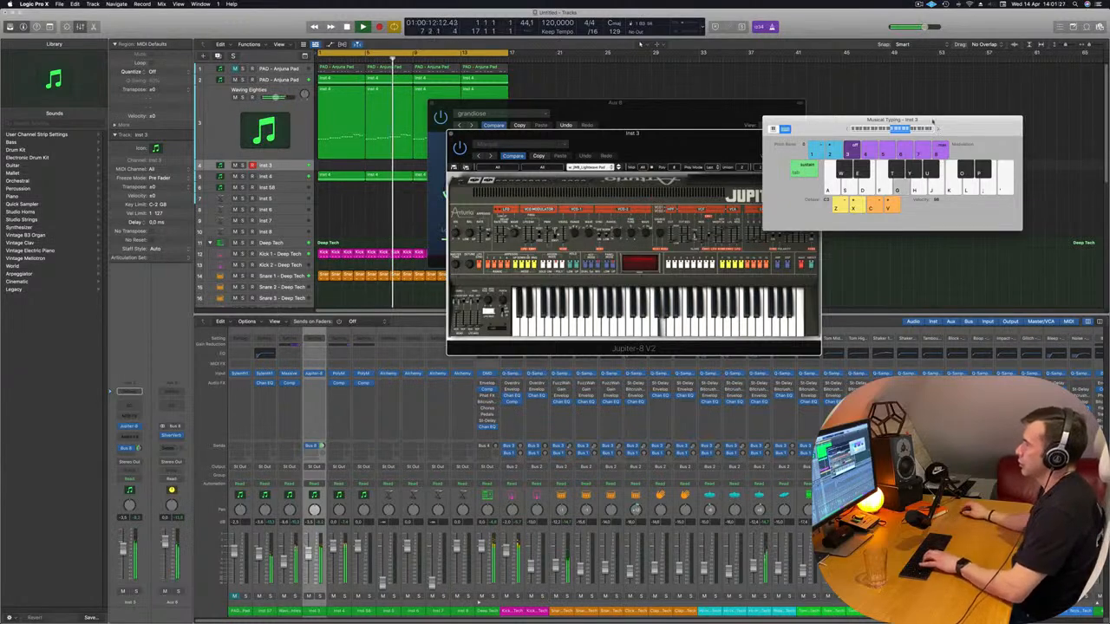
{"action": "key", "text": "f"}
Bring the Jupiter-8V window to the front and advance from Lighthouse Pad to the following preset, playing test notes
{"action": "left_click", "coordinate": [691, 148]}
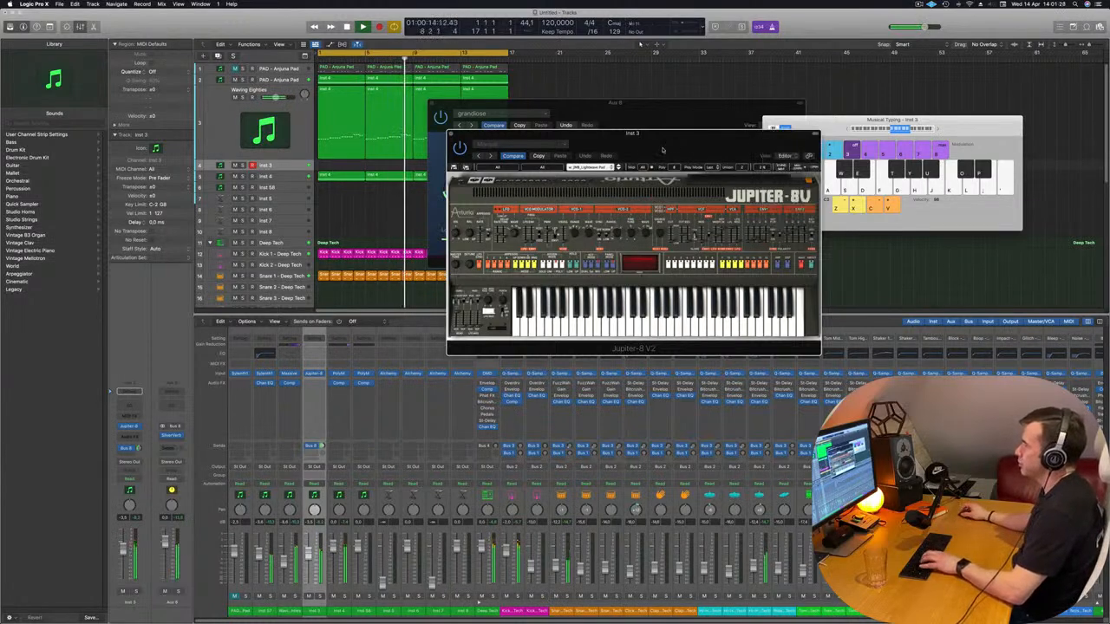
{"action": "left_click_drag", "start_coordinate": [663, 150], "coordinate": [660, 149]}
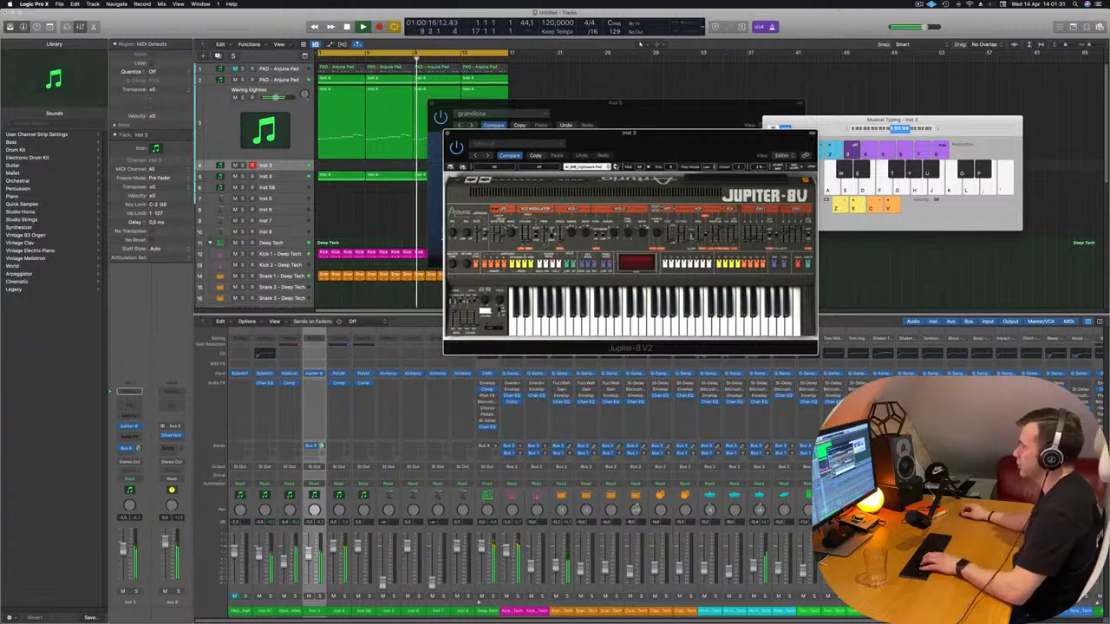
{"action": "left_click", "coordinate": [617, 168]}
{"action": "key", "text": "f"}
{"action": "key", "text": "g"}
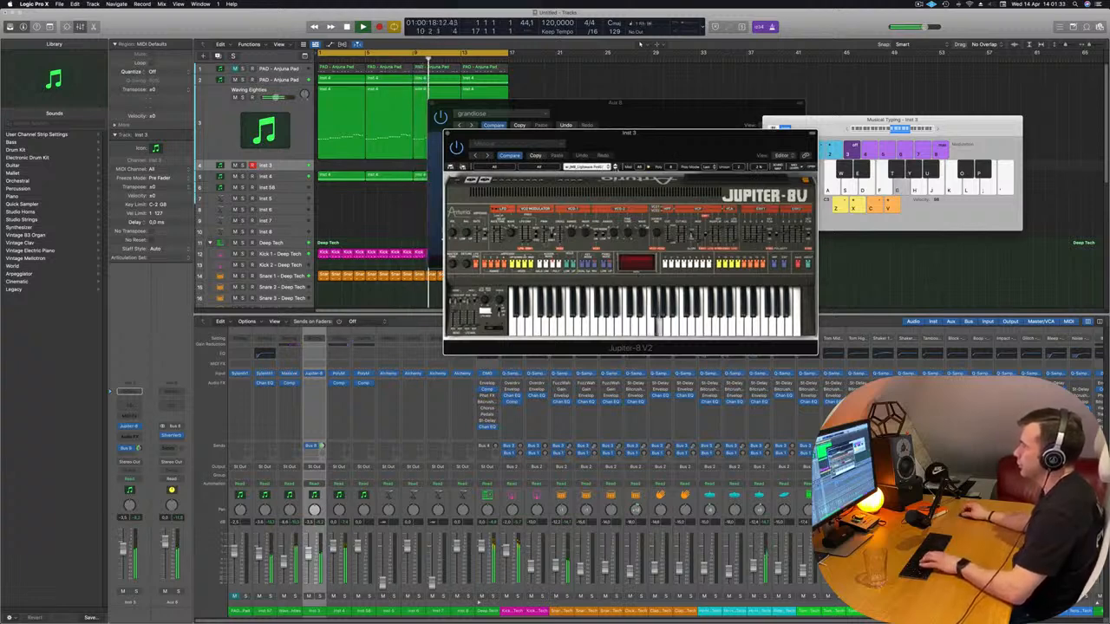
{"action": "left_click", "coordinate": [616, 167]}
{"action": "key", "text": "f"}
{"action": "key", "text": "g"}
{"action": "key", "text": "h"}
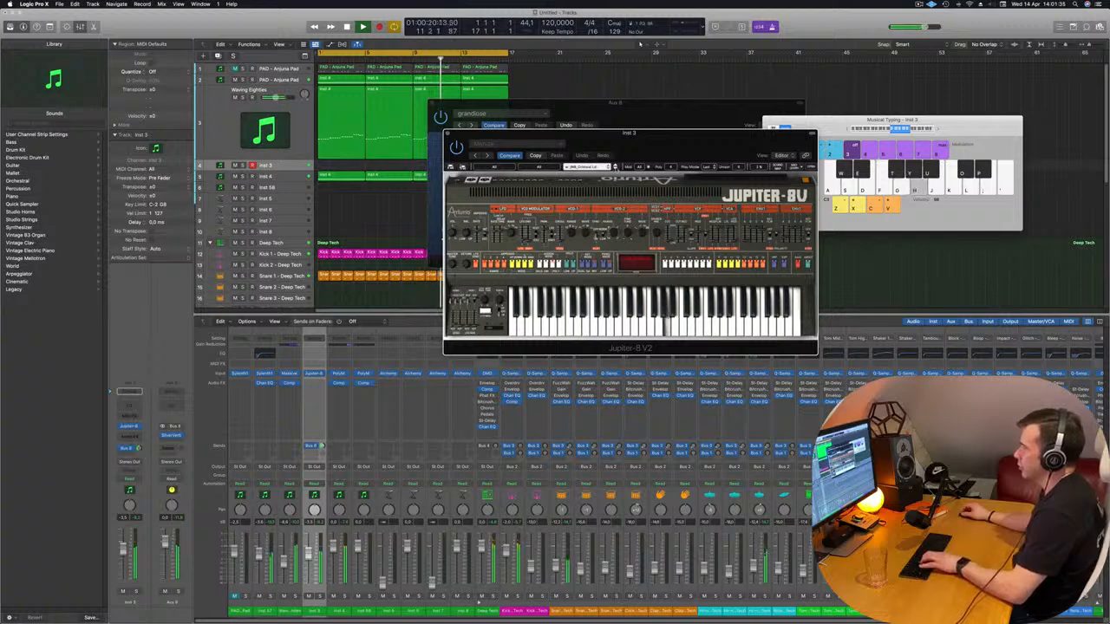
Audition further Jupiter-8V presets up to Ping Seq by playing short note runs over the loop
{"action": "key", "text": "a"}
{"action": "key", "text": "g"}
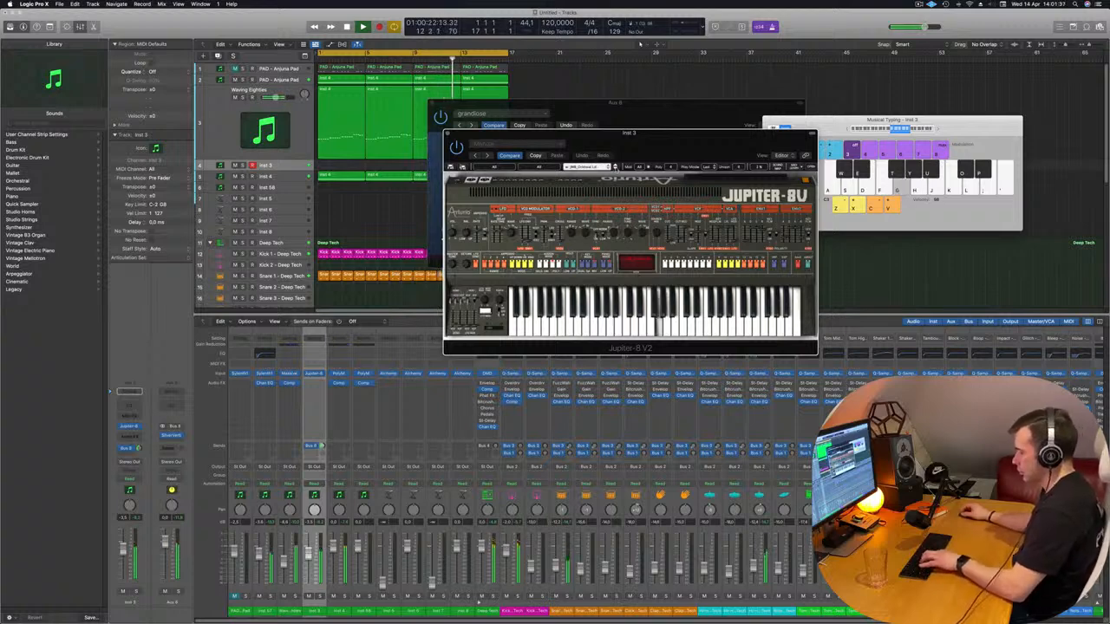
{"action": "key", "text": "h"}
{"action": "key", "text": "j"}
{"action": "key", "text": "k"}
{"action": "key", "text": "g"}
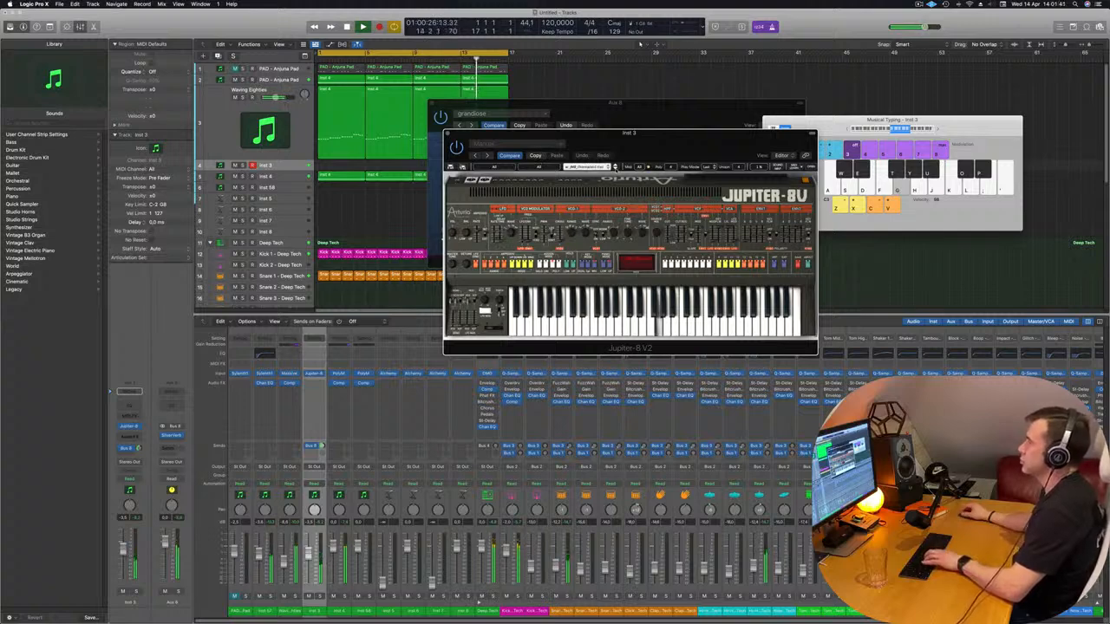
{"action": "key", "text": "h"}
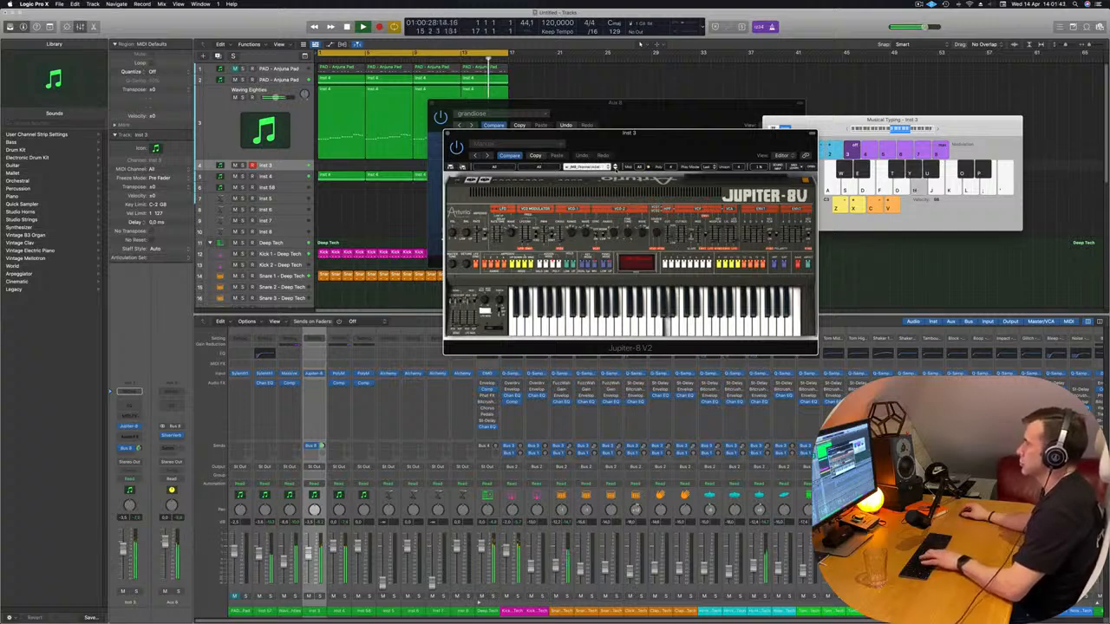
{"action": "key", "text": "j"}
{"action": "key", "text": "g"}
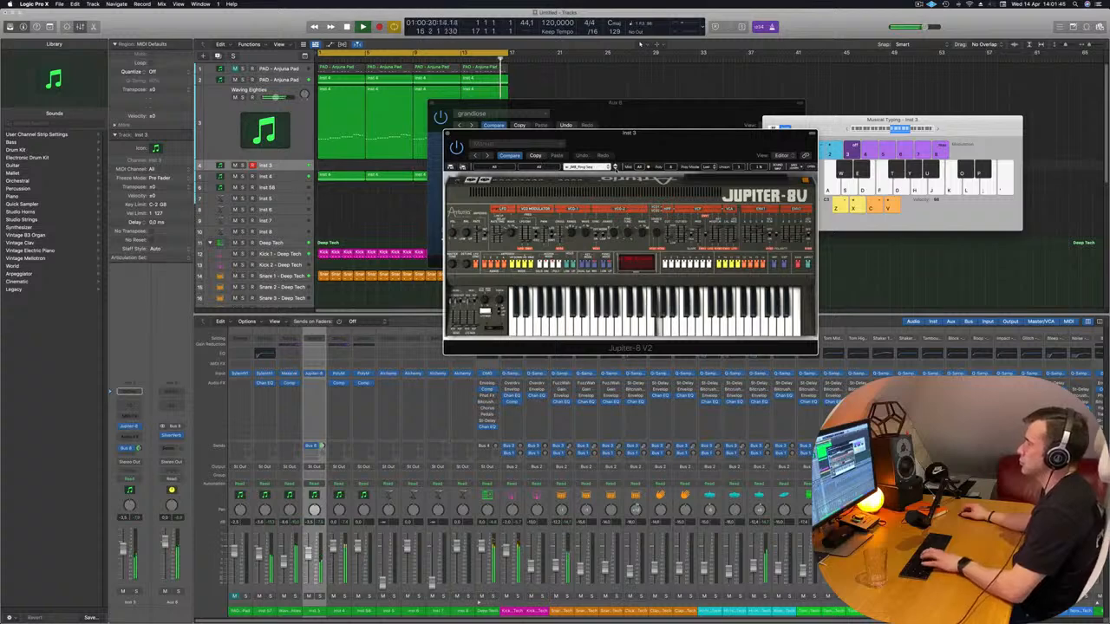
{"action": "key", "text": "g"}
{"action": "key", "text": "h"}
{"action": "key", "text": "j"}
Load the Sequenced Chords preset in the Jupiter-8V and lower the Musical Typing range by one octave for playing test notes
{"action": "left_click", "coordinate": [615, 168]}
{"action": "key", "text": "f"}
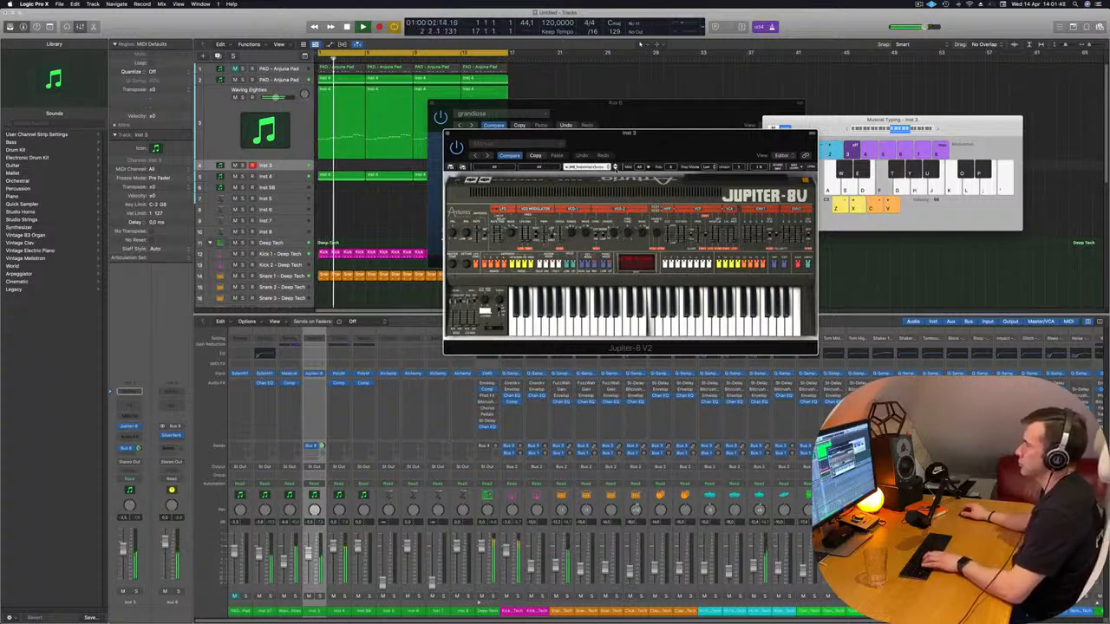
{"action": "key", "text": "s"}
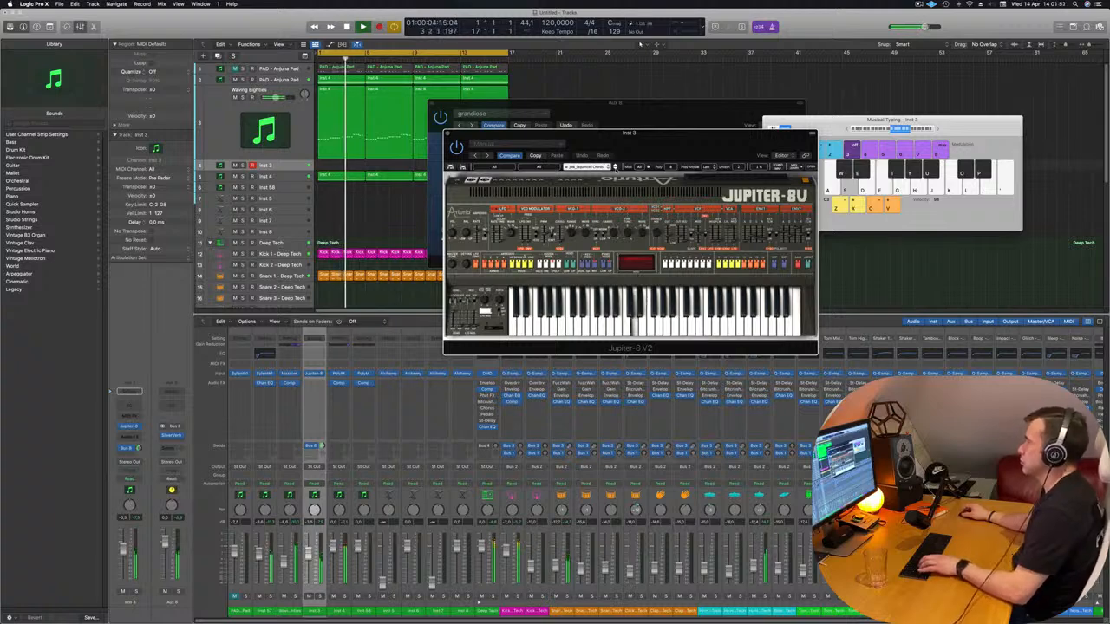
{"action": "left_click", "coordinate": [847, 130]}
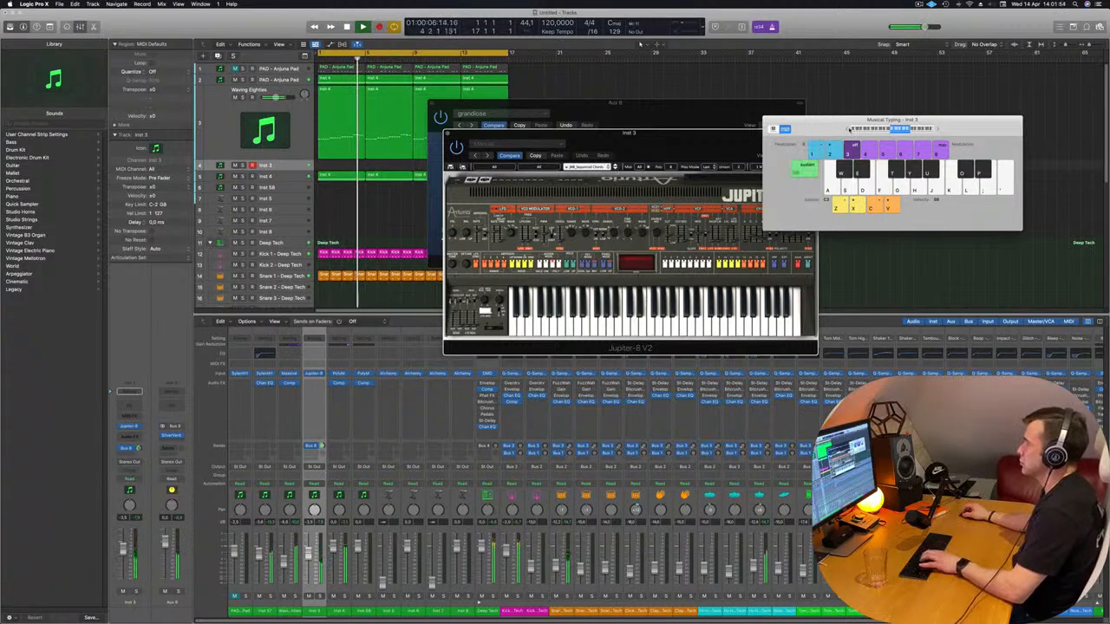
{"action": "key", "text": "f"}
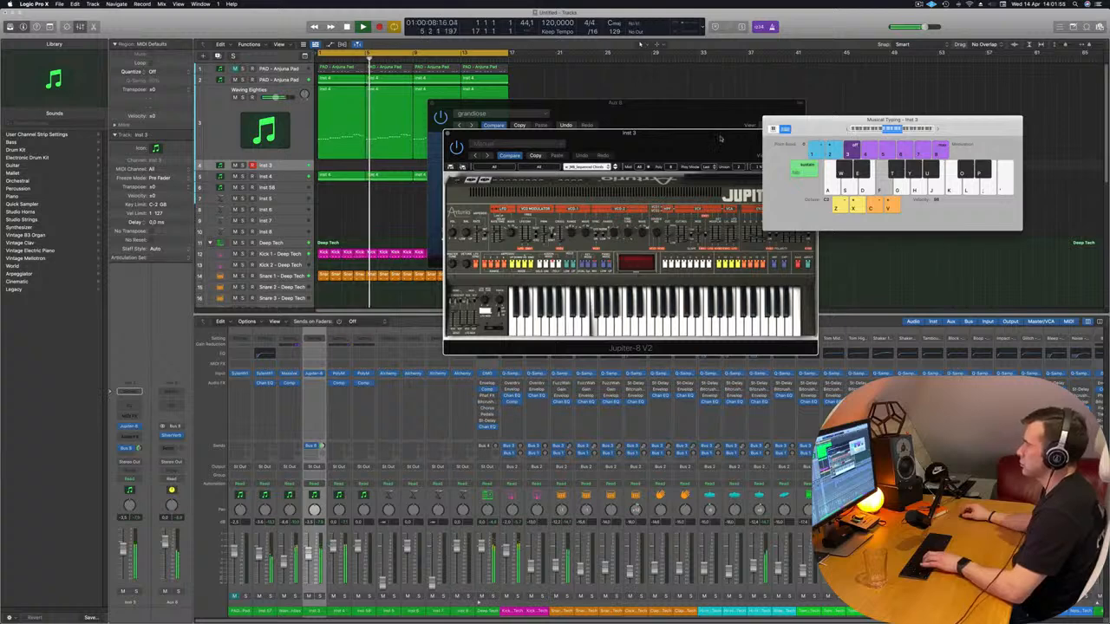
Rearrange the Jupiter-8V and SilverVerb windows to uncover the reverb settings and tracks, playing test notes over the loop
{"action": "left_click_drag", "start_coordinate": [720, 138], "coordinate": [1005, 199]}
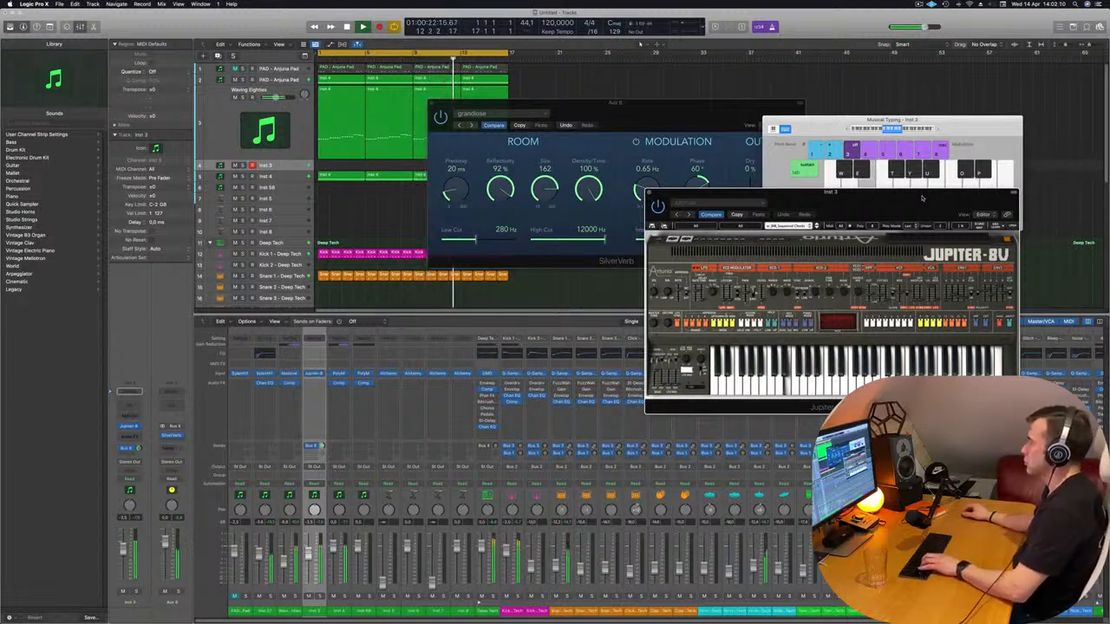
{"action": "key", "text": "d"}
{"action": "key", "text": "g"}
{"action": "left_click_drag", "start_coordinate": [922, 197], "coordinate": [959, 158]}
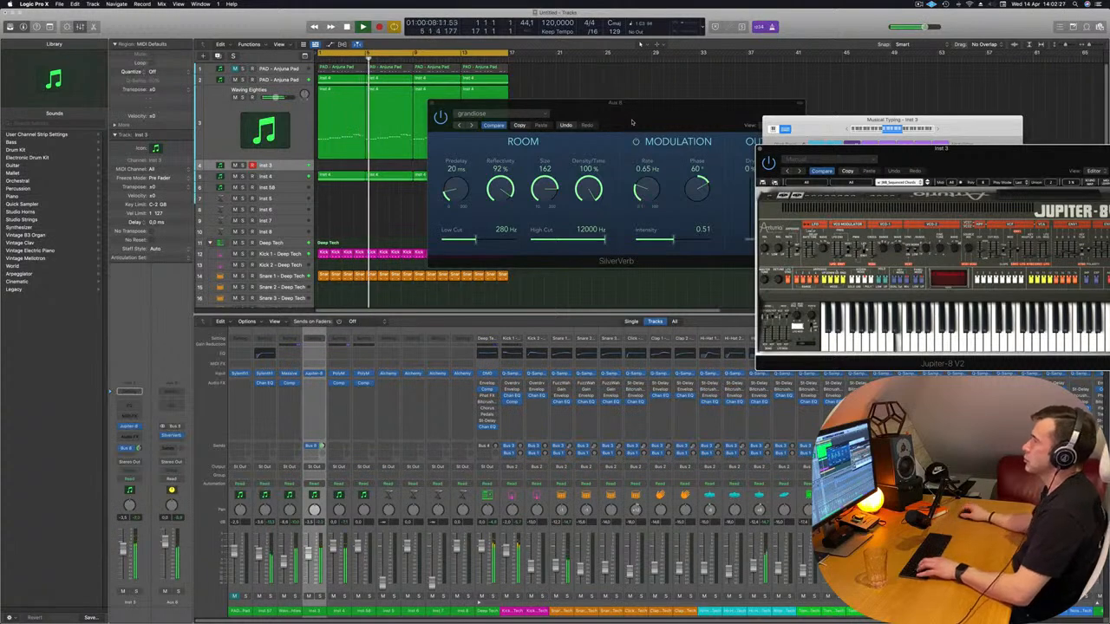
{"action": "left_click_drag", "start_coordinate": [682, 105], "coordinate": [776, 45]}
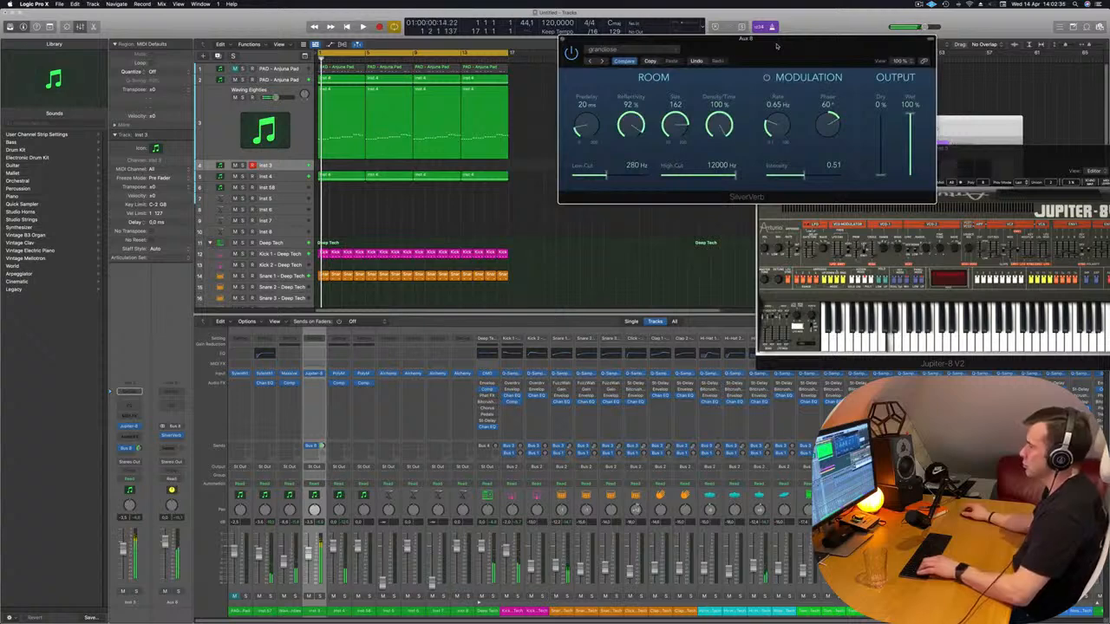
{"action": "left_click_drag", "start_coordinate": [777, 45], "coordinate": [669, 25]}
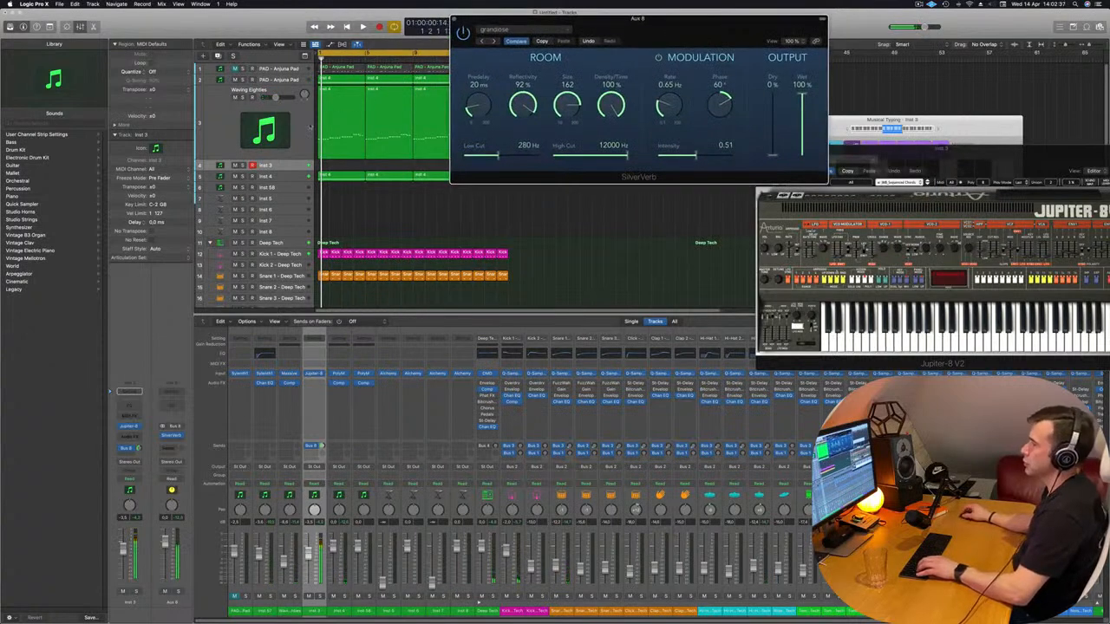
{"action": "key", "text": "space"}
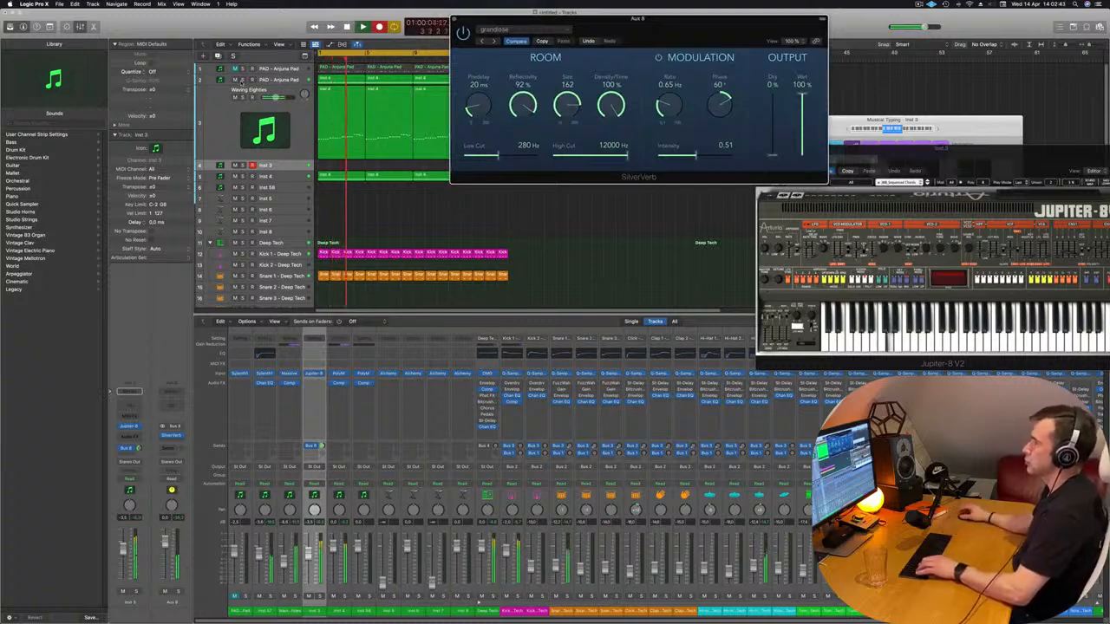
{"action": "key", "text": "space"}
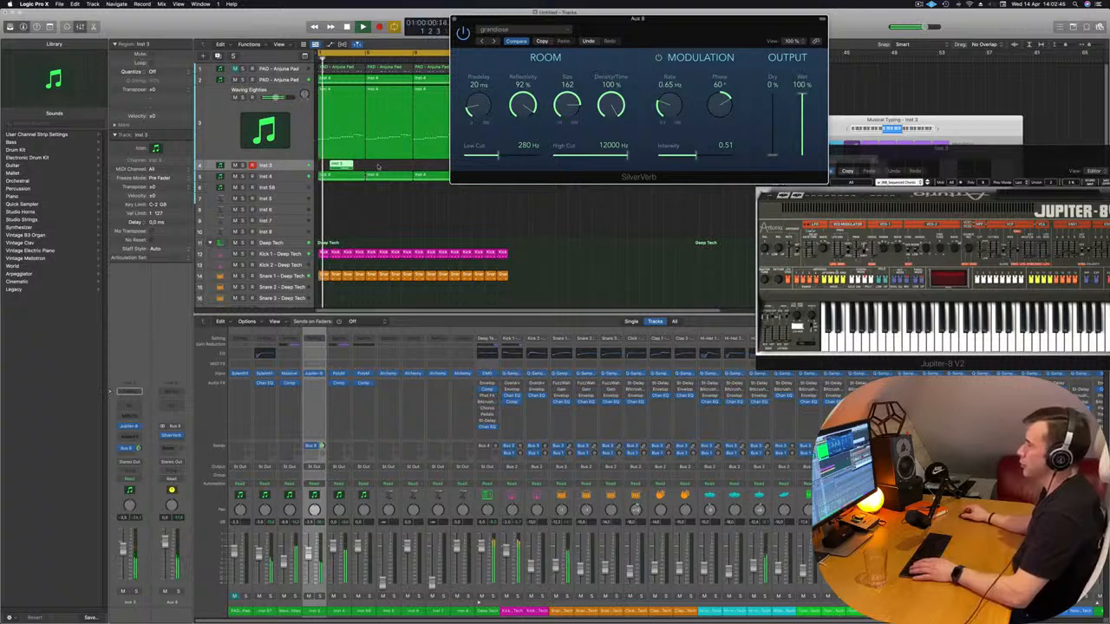
{"action": "left_click", "coordinate": [317, 164]}
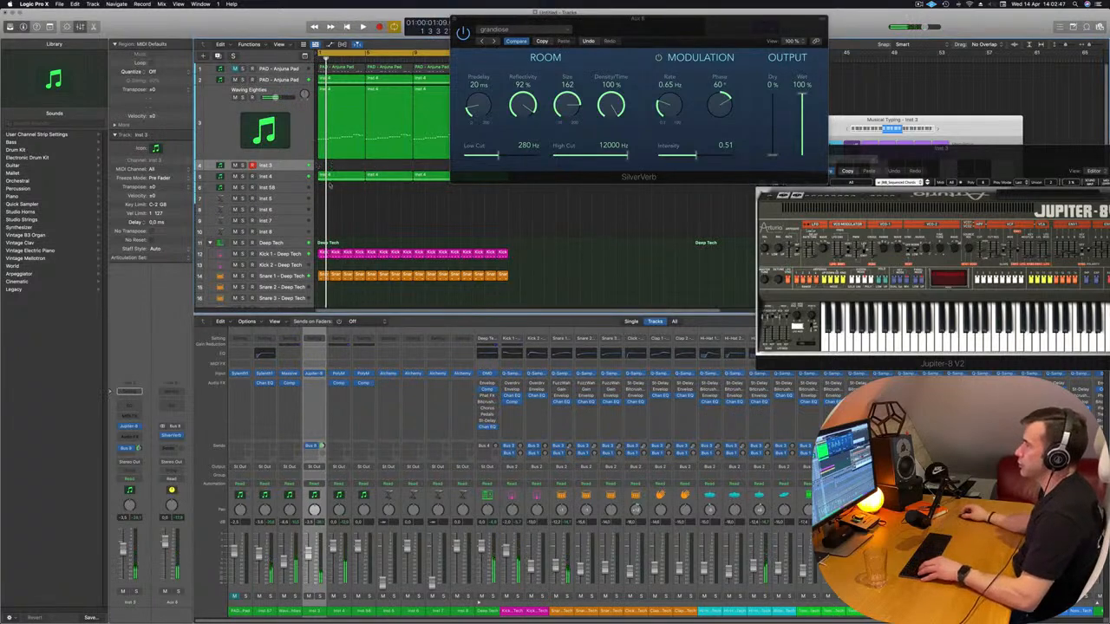
Copy the first four-bar region from the Inst 4 track to bar 1 of Inst 3 and play it through the Jupiter-8V
{"action": "mouse_move", "coordinate": [340, 177]}
{"action": "left_mouse_down"}
{"action": "mouse_move", "coordinate": [346, 167]}
{"action": "mouse_move", "coordinate": [345, 184]}
{"action": "left_mouse_up"}
{"action": "key", "text": "space"}
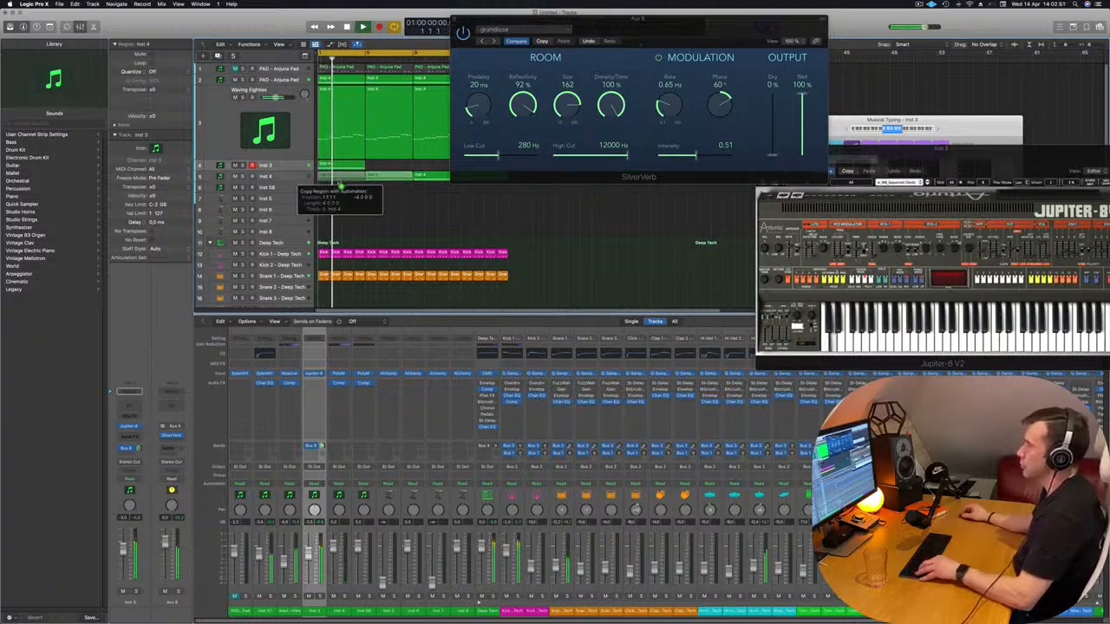
{"action": "left_click_drag", "start_coordinate": [664, 31], "coordinate": [639, 264]}
{"action": "left_click_drag", "start_coordinate": [992, 162], "coordinate": [751, 169]}
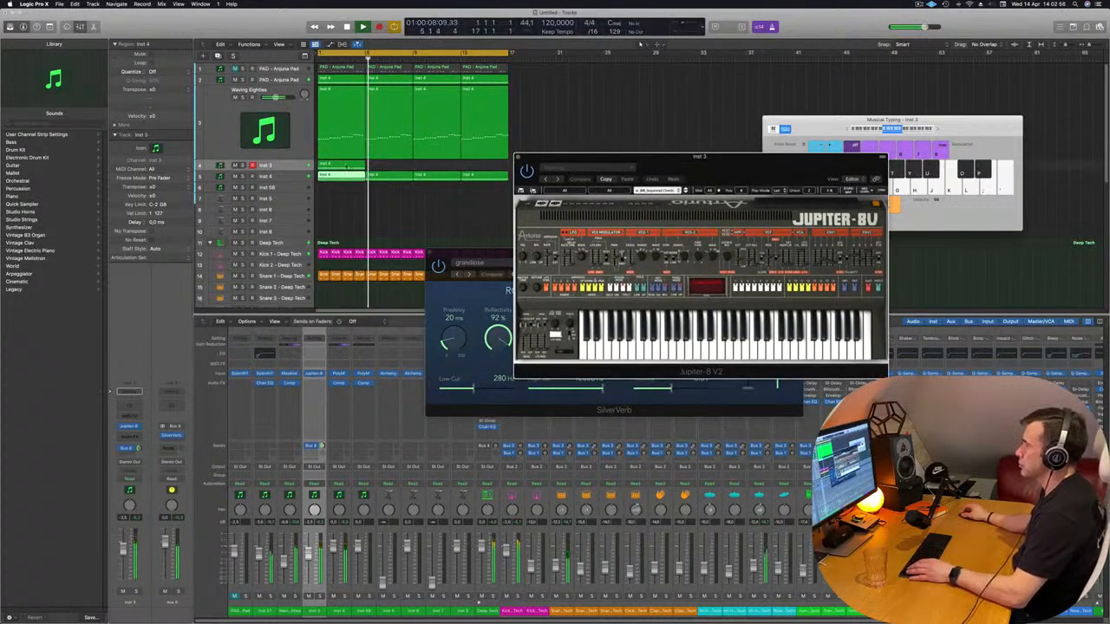
{"action": "left_click", "coordinate": [356, 164]}
{"action": "key", "text": "space"}
{"action": "key", "text": "space"}
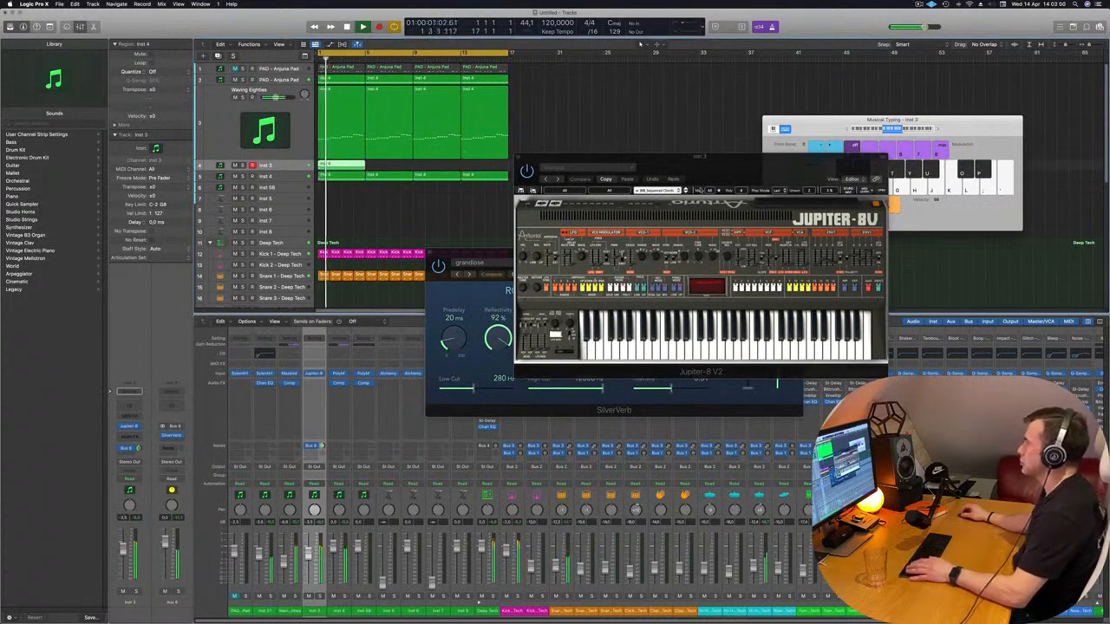
Try the next Jupiter-8V preset with the copied region and move the instrument window aside
{"action": "left_click", "coordinate": [686, 190]}
{"action": "key", "text": "space"}
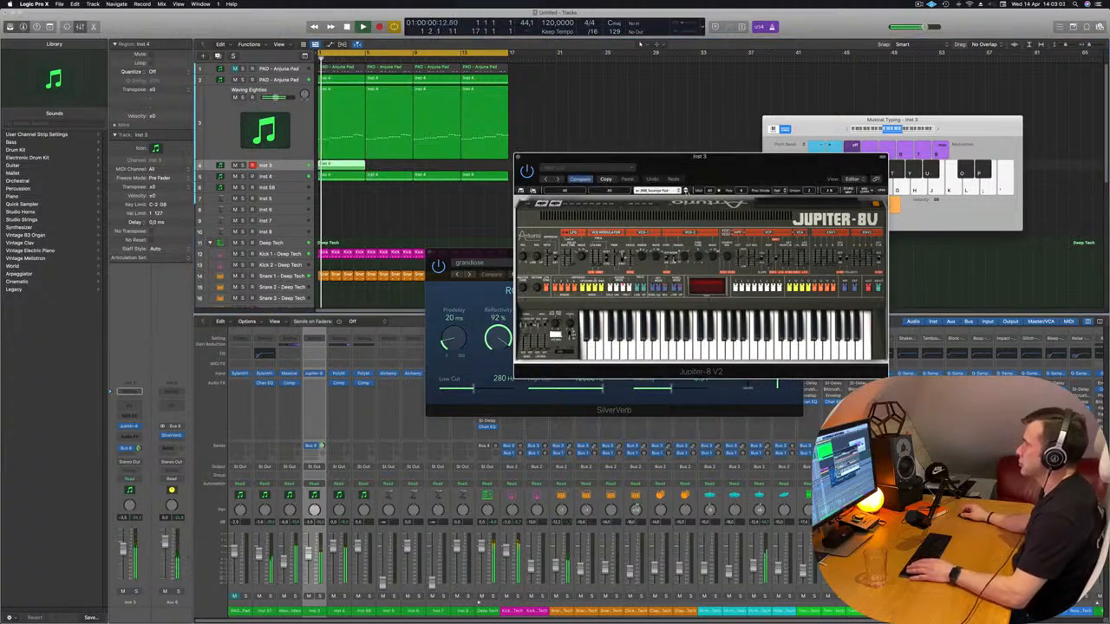
{"action": "key", "text": "space"}
{"action": "left_click_drag", "start_coordinate": [730, 177], "coordinate": [707, 150]}
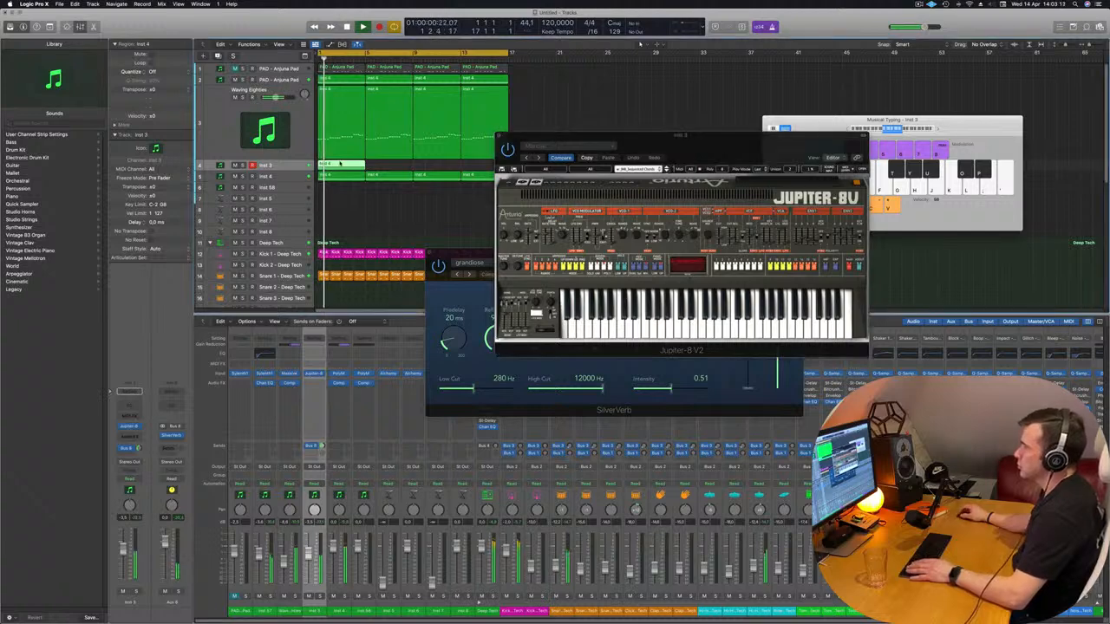
Open the copied Inst 3 region in the Piano Roll and fit all four bars of its notes in view
{"action": "double_click", "coordinate": [341, 163]}
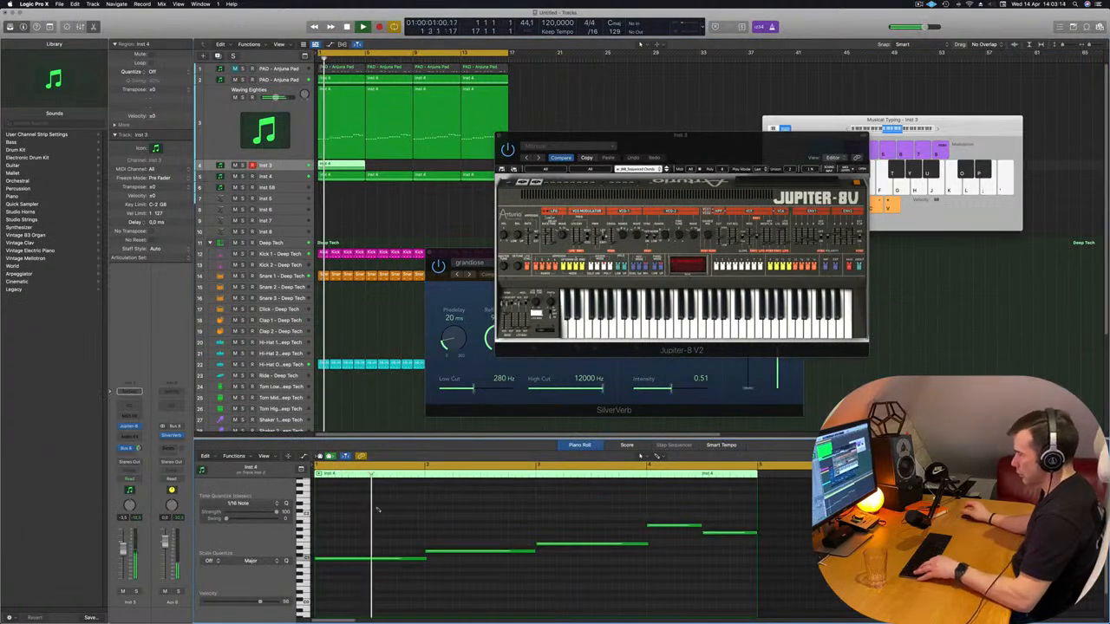
{"action": "scroll", "coordinate": [376, 508], "scroll_direction": "down", "scroll_amount": 3}
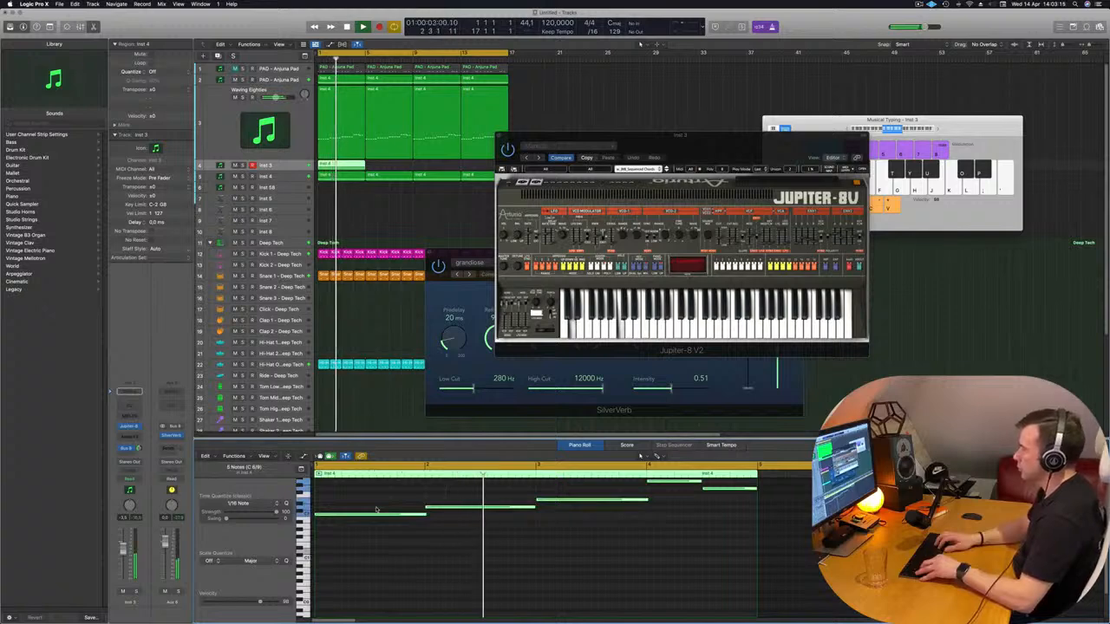
{"action": "scroll", "coordinate": [375, 508], "scroll_direction": "up", "scroll_amount": 3}
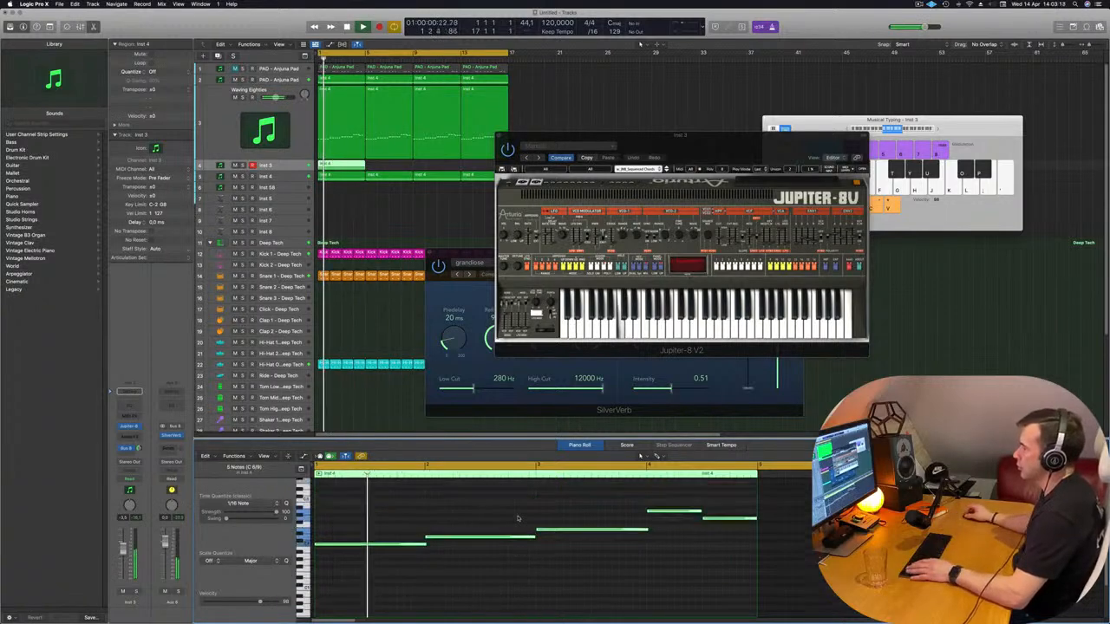
{"action": "key", "text": "super+Left"}
{"action": "key", "text": "super+Left"}
Try the Inst 3 region over the loop with every note after the first deleted, and undo the deletion
{"action": "left_click_drag", "start_coordinate": [442, 514], "coordinate": [655, 563]}
{"action": "key", "text": "Delete"}
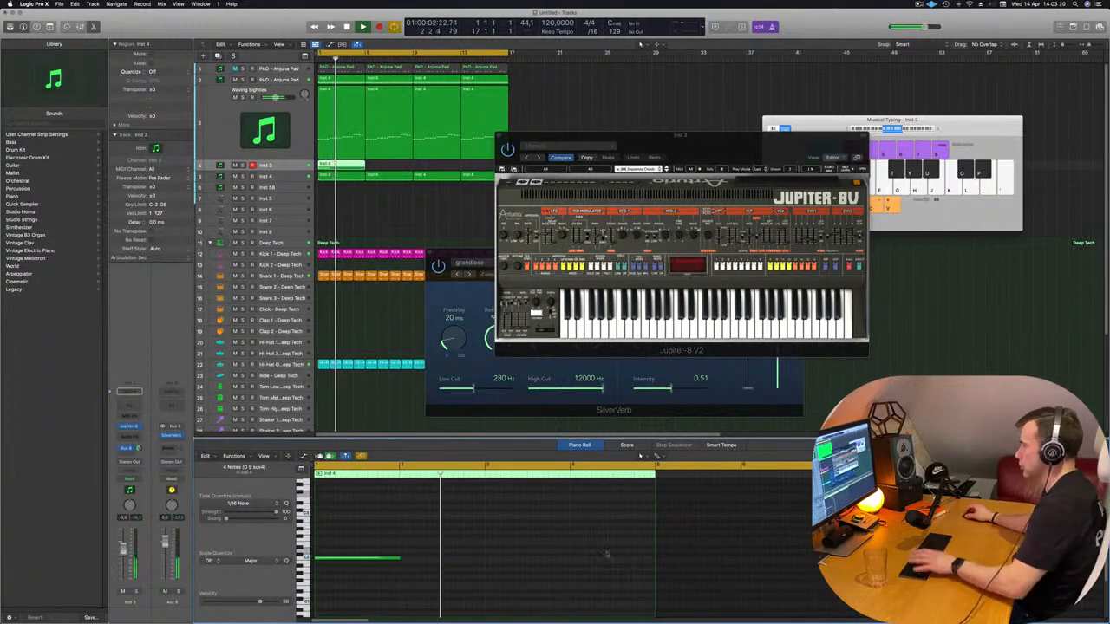
{"action": "key", "text": "space"}
{"action": "key", "text": "space"}
{"action": "left_click_drag", "start_coordinate": [693, 145], "coordinate": [743, 100]}
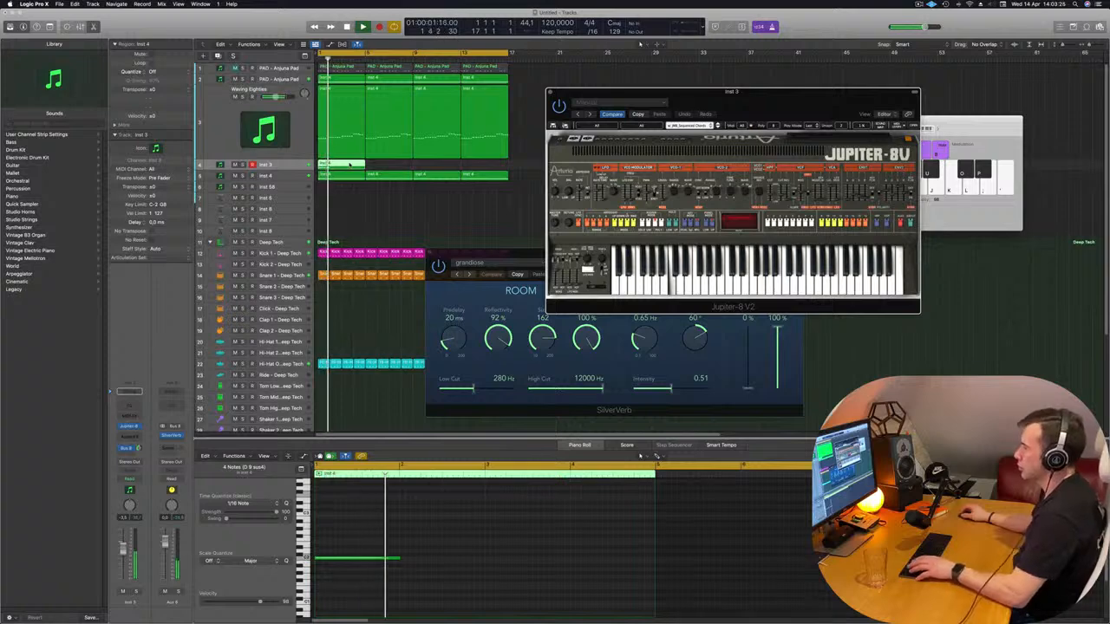
{"action": "key", "text": "super+z"}
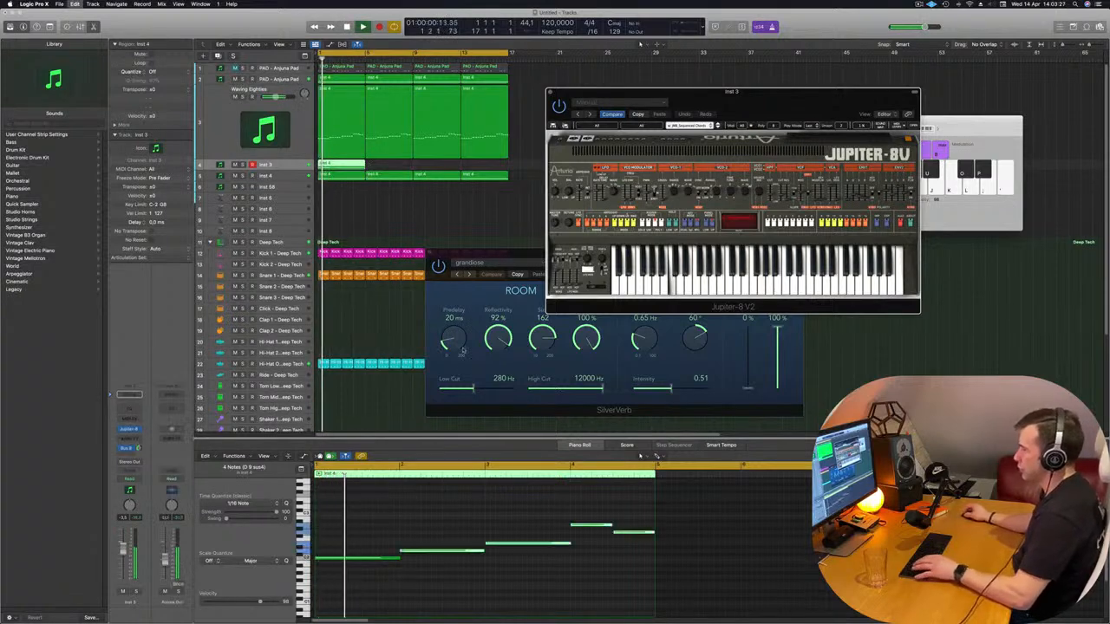
Delete the bar 2 note and both bar 4 notes from the Inst 3 region, keeping those in bars 1 and 3
{"action": "left_click", "coordinate": [452, 588]}
{"action": "left_click", "coordinate": [457, 550]}
{"action": "key", "text": "Delete"}
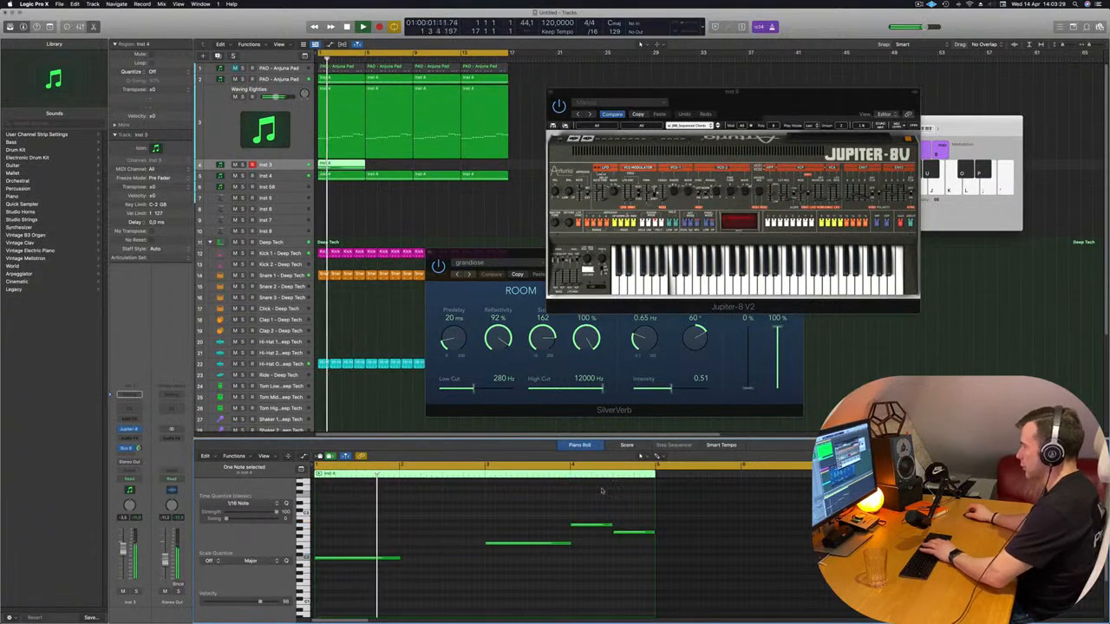
{"action": "left_click_drag", "start_coordinate": [604, 500], "coordinate": [639, 554]}
{"action": "key", "text": "Delete"}
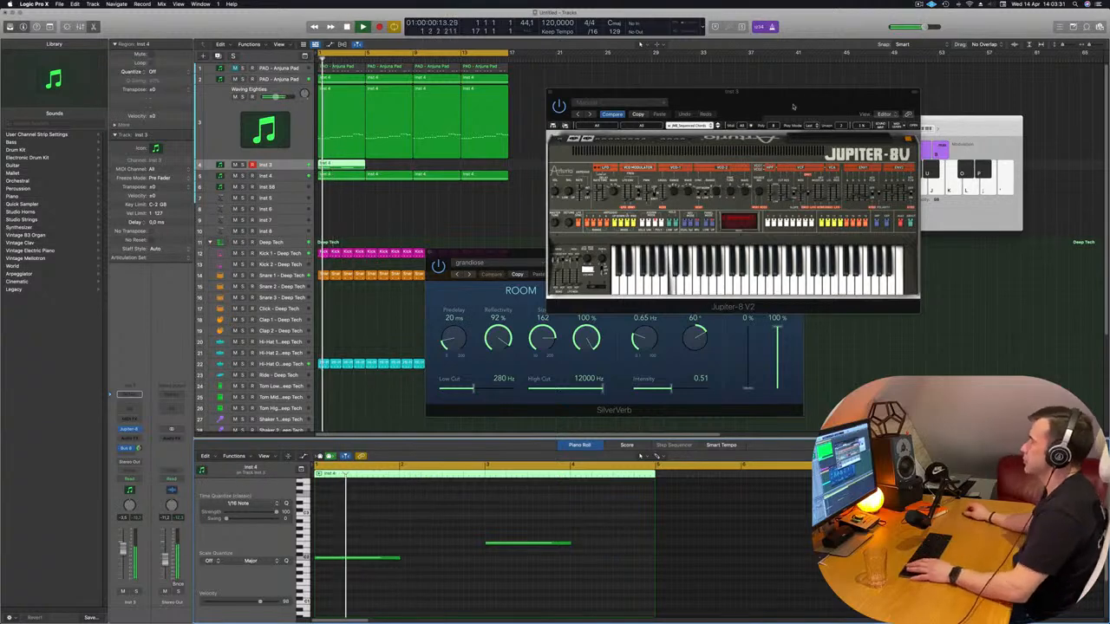
Copy the edited Inst 3 region three times so it fills all sixteen bars, and play the loop from the start
{"action": "key", "text": "super+k"}
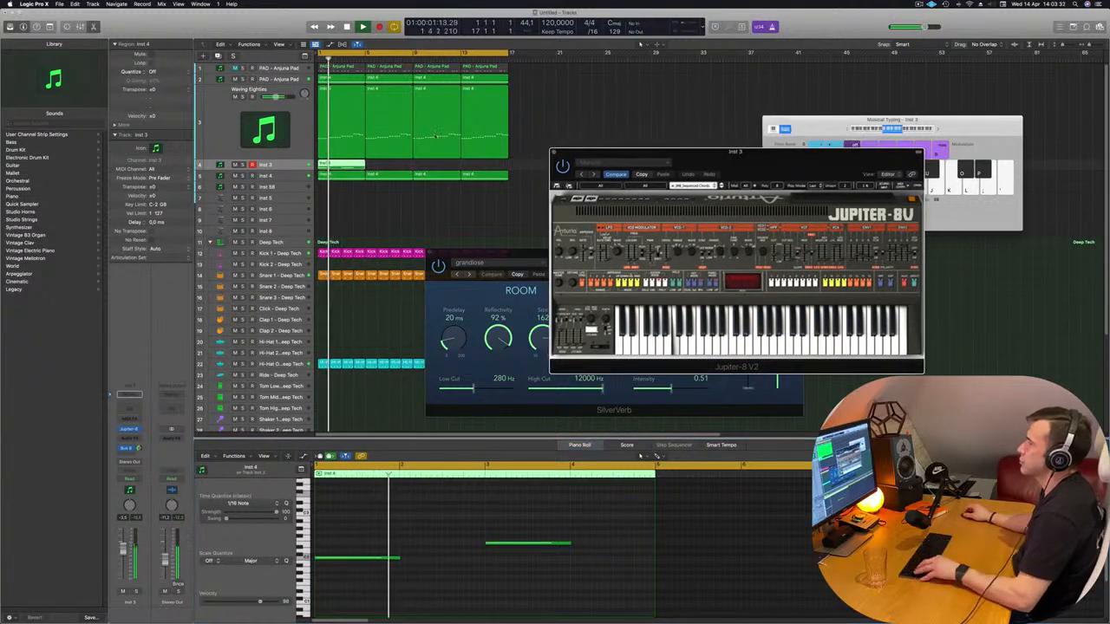
{"action": "left_click_drag", "start_coordinate": [340, 165], "coordinate": [442, 169]}
{"action": "left_click", "coordinate": [346, 166], "text": "shift"}
{"action": "left_click_drag", "start_coordinate": [804, 156], "coordinate": [612, 230]}
{"action": "key", "text": "Return"}
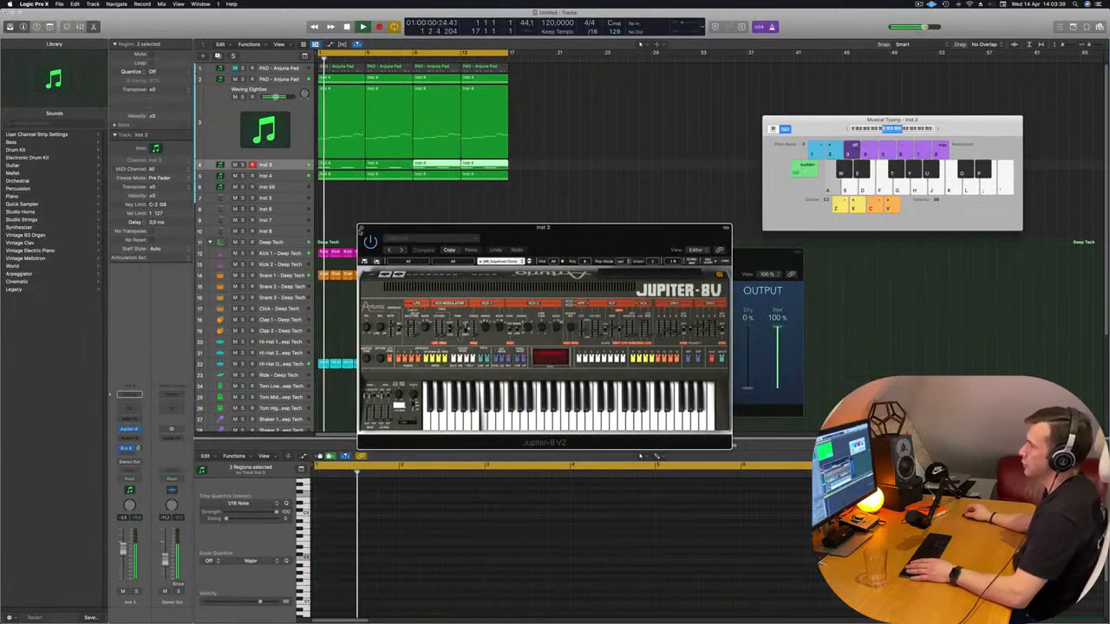
Close the Jupiter-8V window and adjust the Inst 3 reverb send level while the loop plays from the start
{"action": "left_click", "coordinate": [361, 226]}
{"action": "key", "text": "Return"}
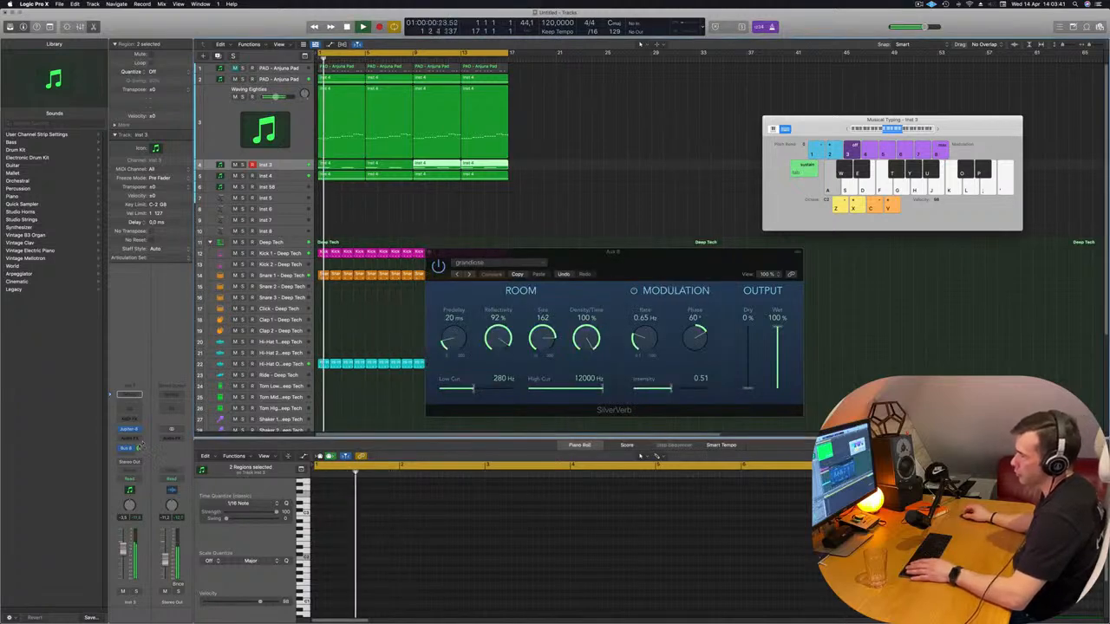
{"action": "key", "text": "Return"}
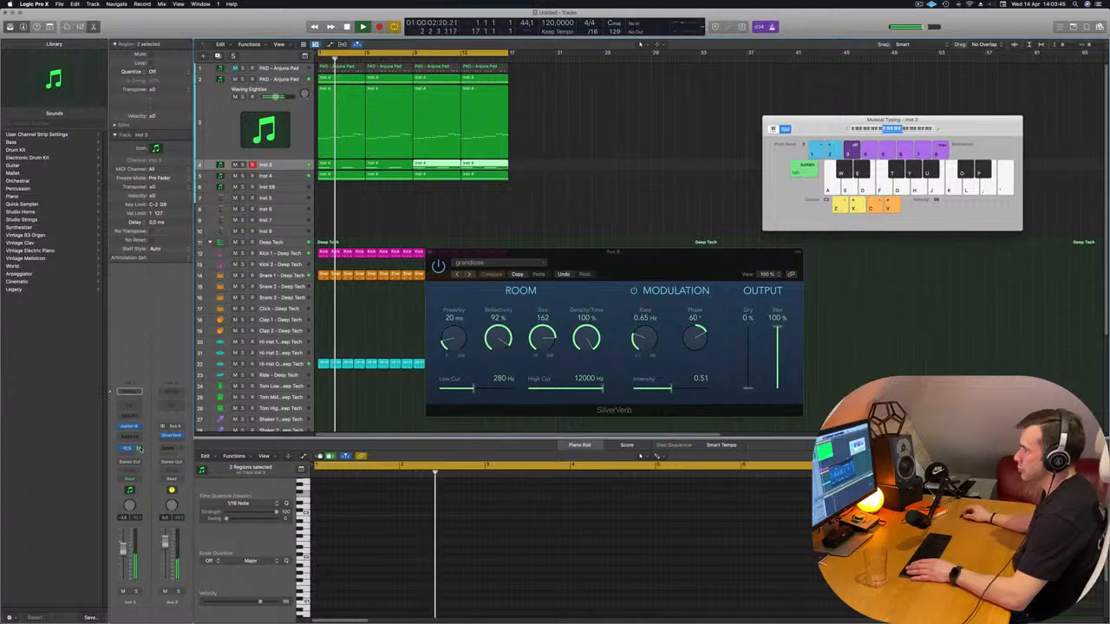
Reopen the Jupiter-8V, select the Inst 3 track with all its regions, and listen to the opening bars again
{"action": "left_click", "coordinate": [129, 426]}
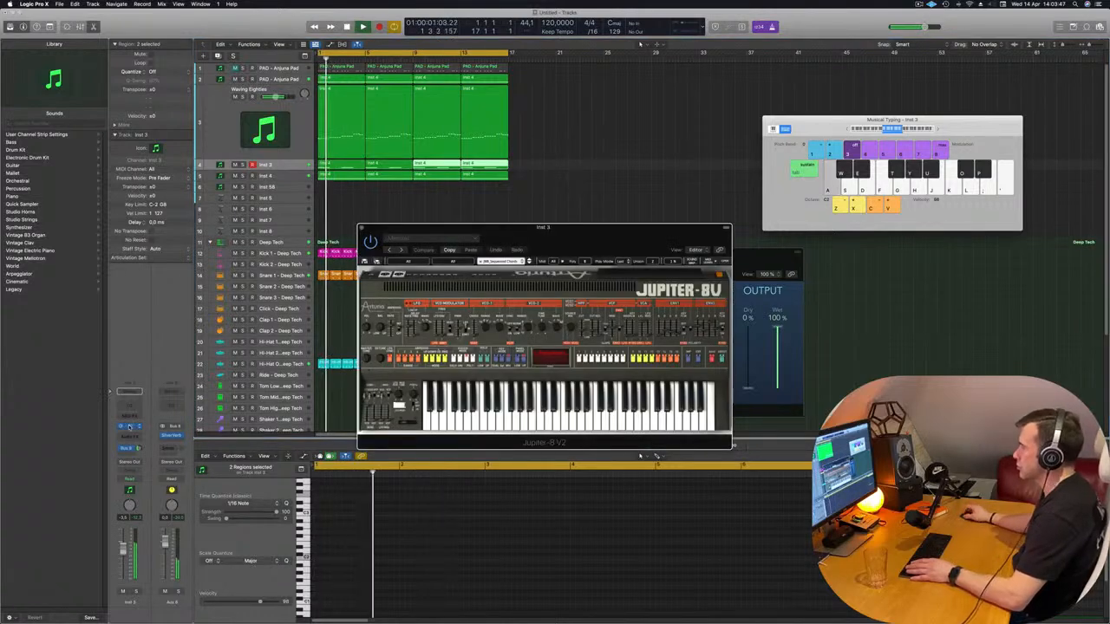
{"action": "key", "text": "space"}
{"action": "key", "text": "space"}
{"action": "left_click_drag", "start_coordinate": [602, 246], "coordinate": [644, 200]}
{"action": "key", "text": "space"}
{"action": "key", "text": "space"}
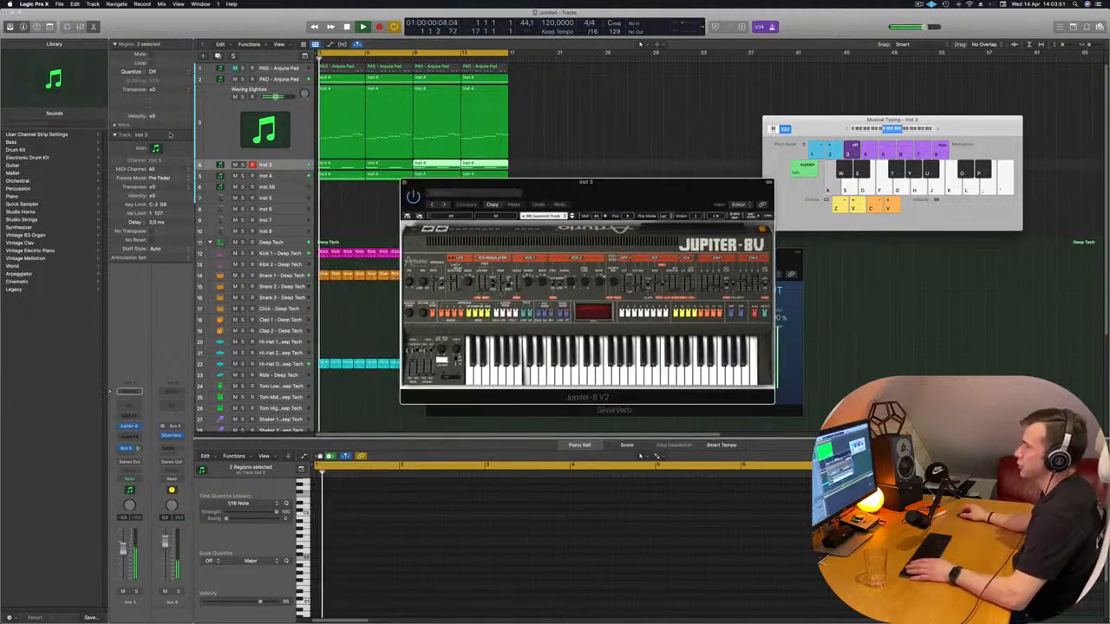
{"action": "left_click", "coordinate": [293, 165]}
{"action": "key", "text": "space"}
{"action": "key", "text": "space"}
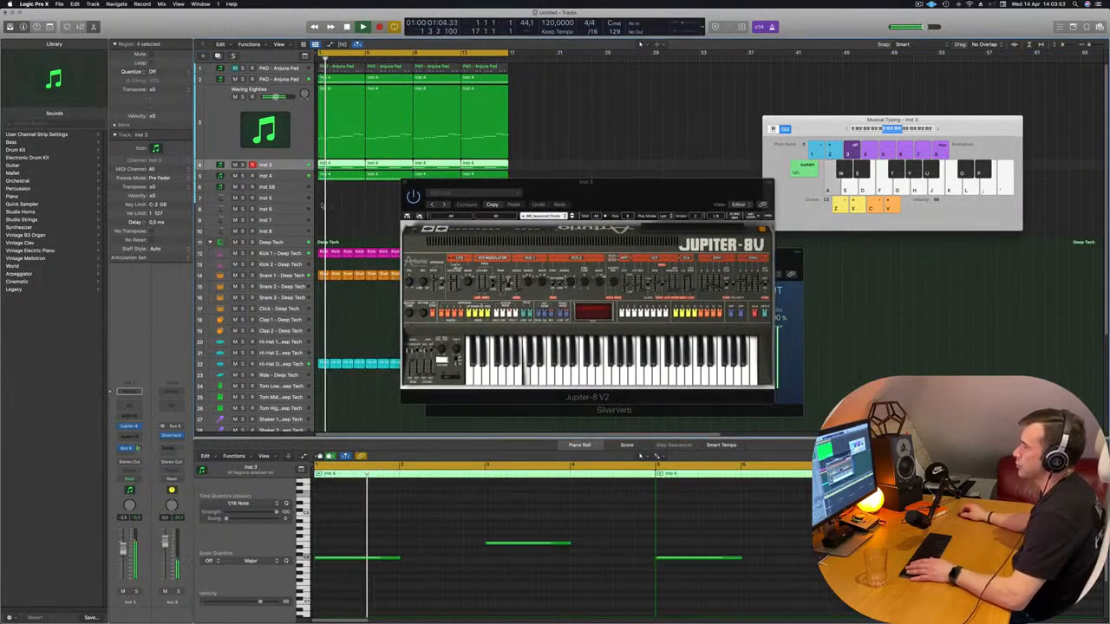
{"action": "left_click_drag", "start_coordinate": [587, 197], "coordinate": [662, 188]}
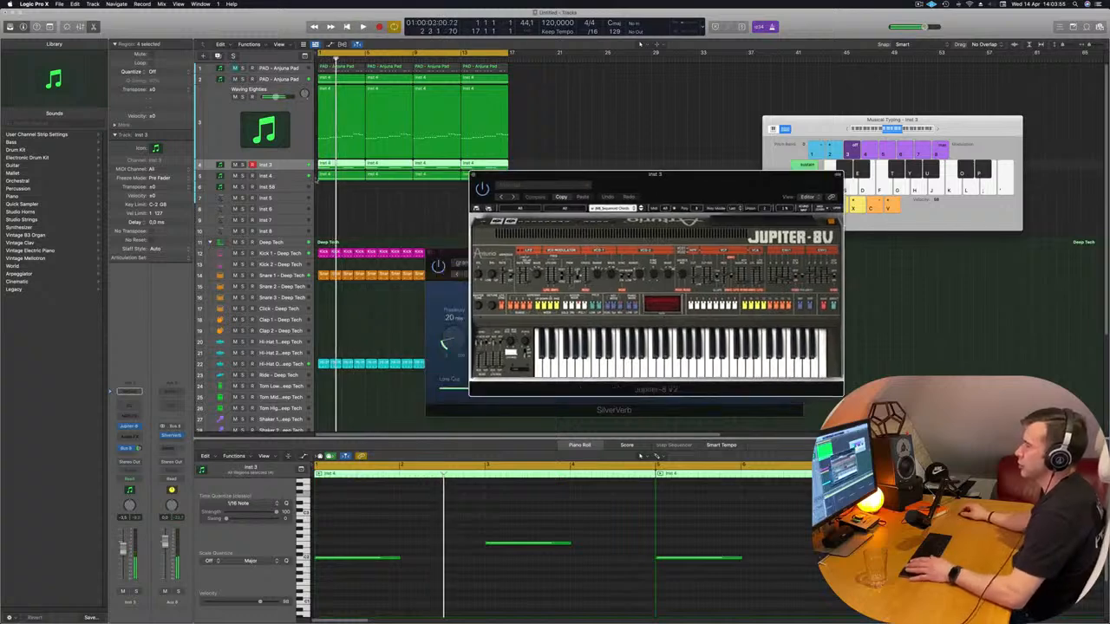
{"action": "key", "text": "space"}
{"action": "key", "text": "space"}
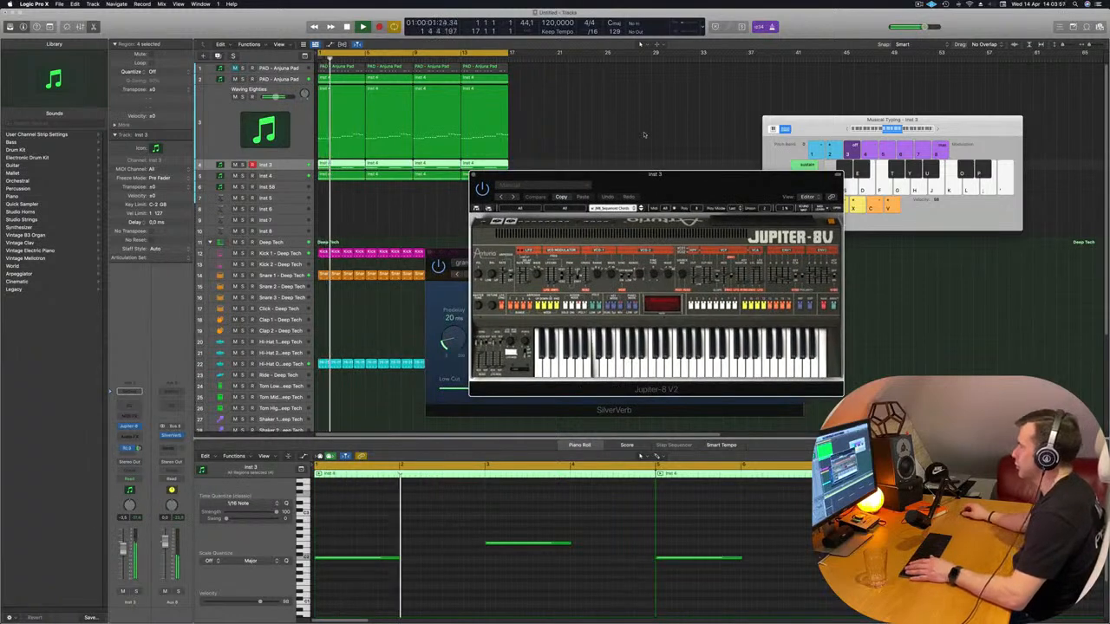
{"action": "left_click_drag", "start_coordinate": [750, 191], "coordinate": [699, 191]}
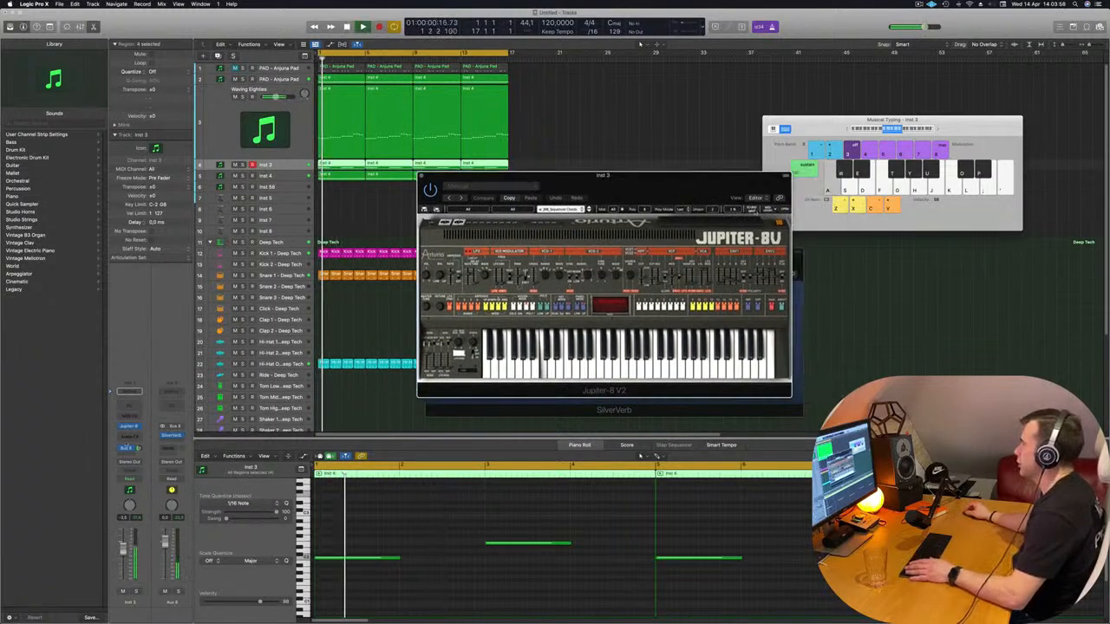
Adjust the dry/wet mix of the stereo delay in the Jupiter-8V's effects, listen to the loop, and close the instrument
{"action": "left_click", "coordinate": [786, 211]}
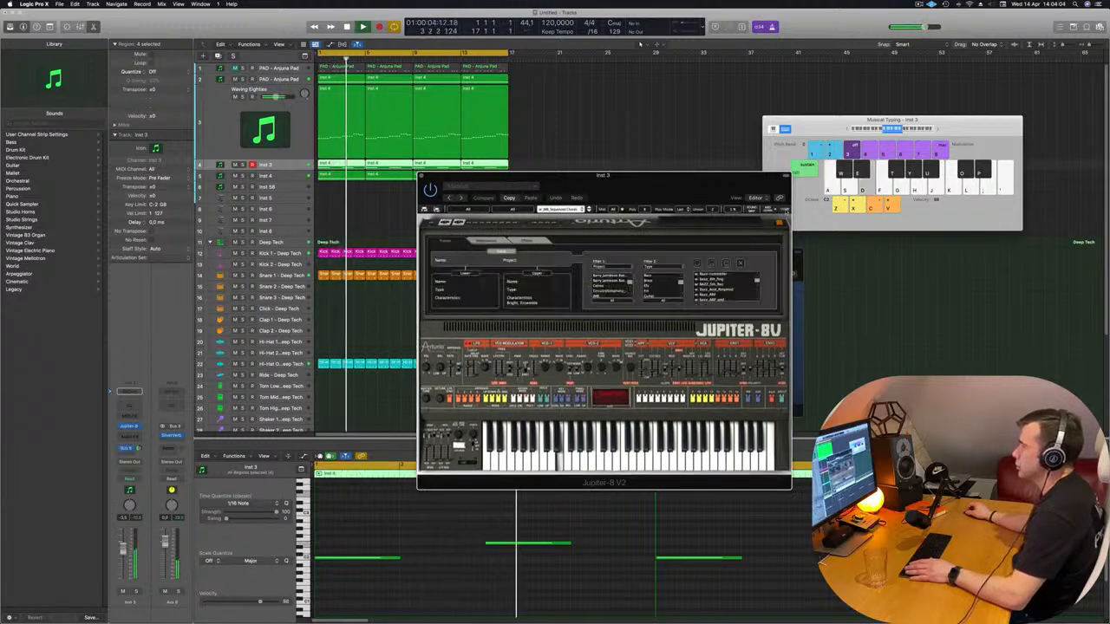
{"action": "left_click", "coordinate": [524, 241]}
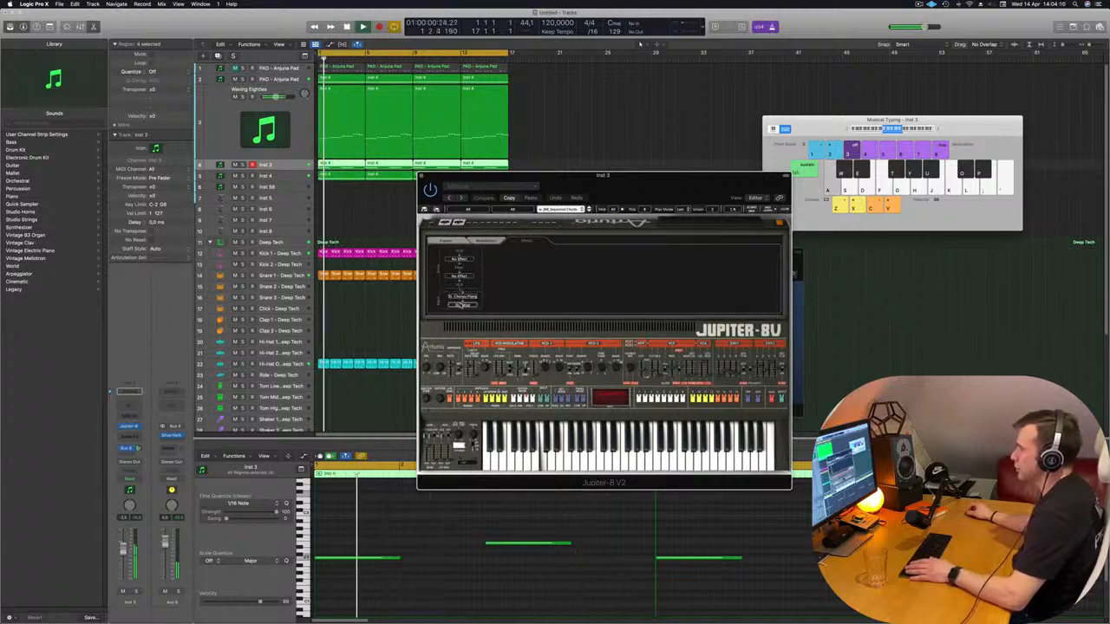
{"action": "left_click", "coordinate": [460, 305]}
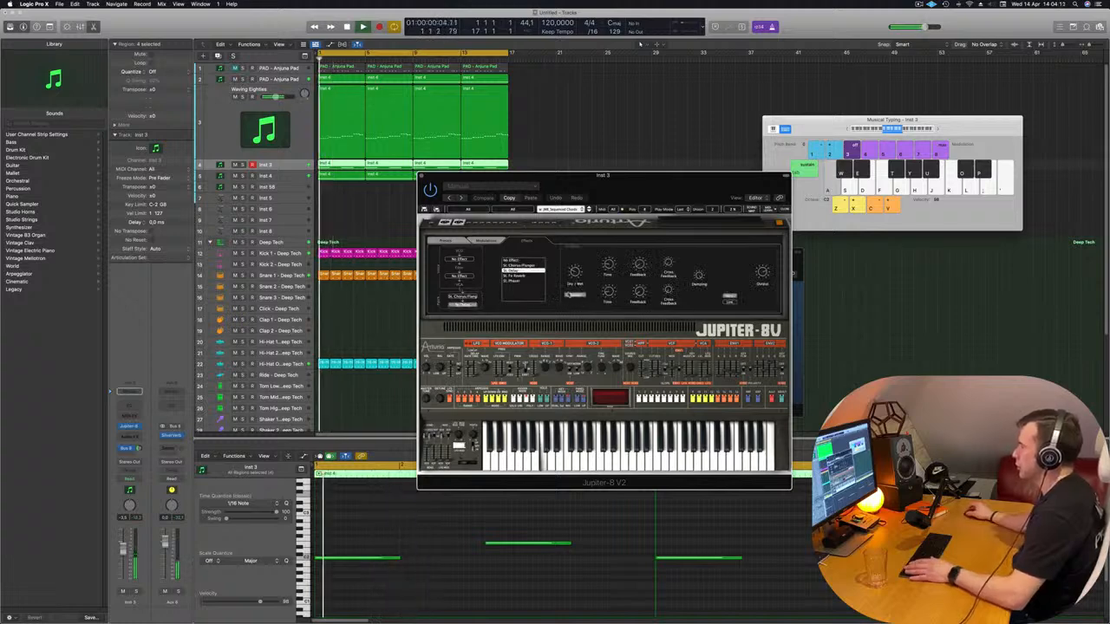
{"action": "left_click_drag", "start_coordinate": [575, 272], "coordinate": [575, 272]}
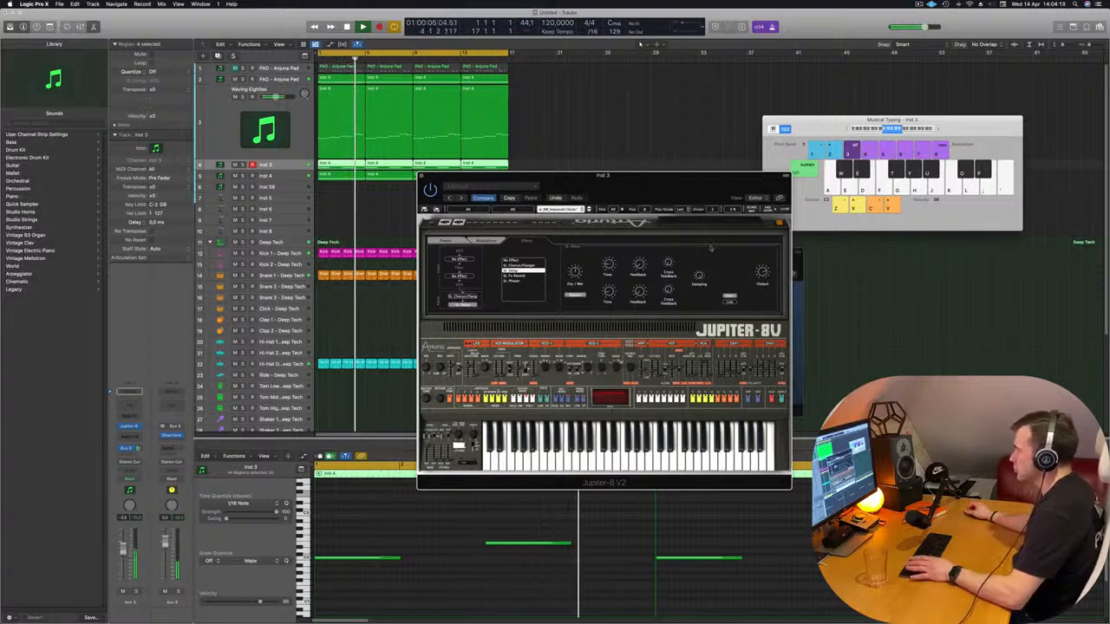
{"action": "key", "text": "Return"}
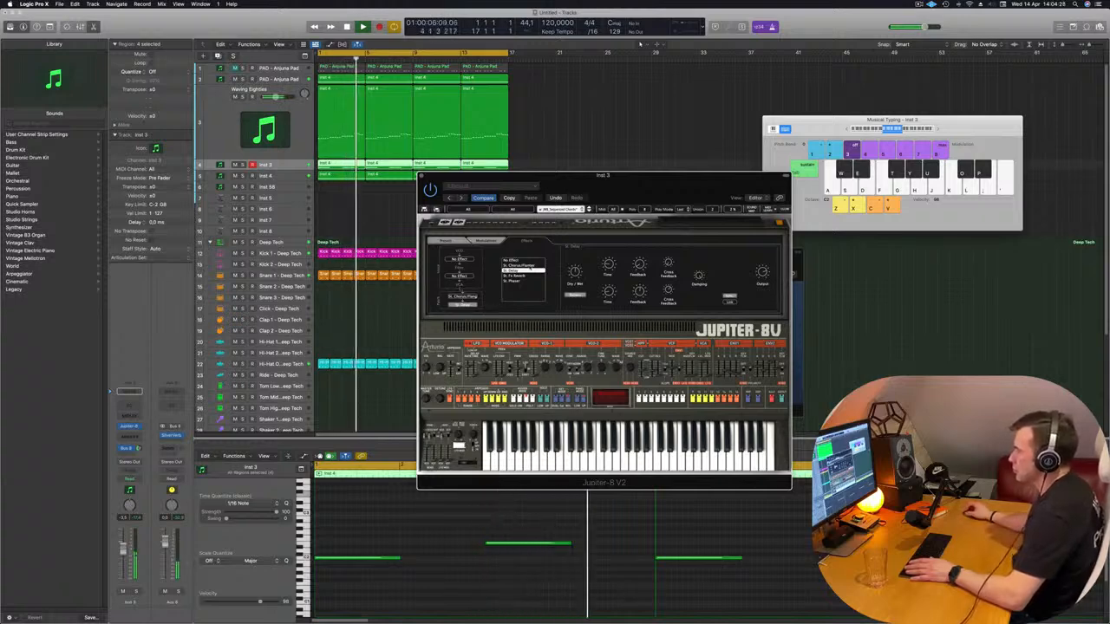
{"action": "left_click_drag", "start_coordinate": [577, 227], "coordinate": [636, 220]}
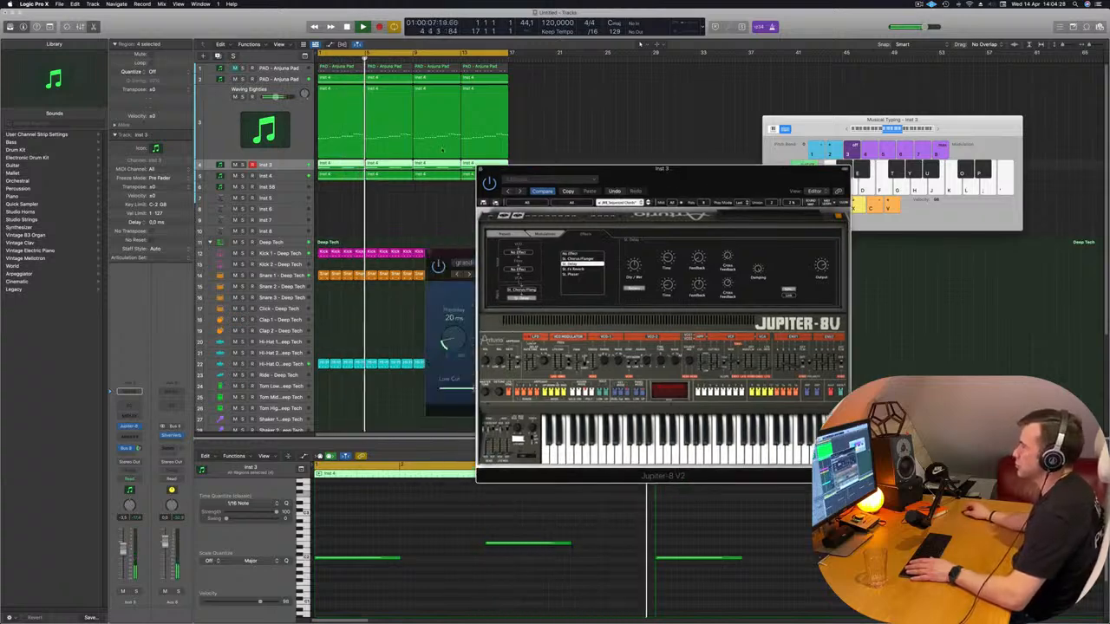
{"action": "left_click", "coordinate": [482, 169]}
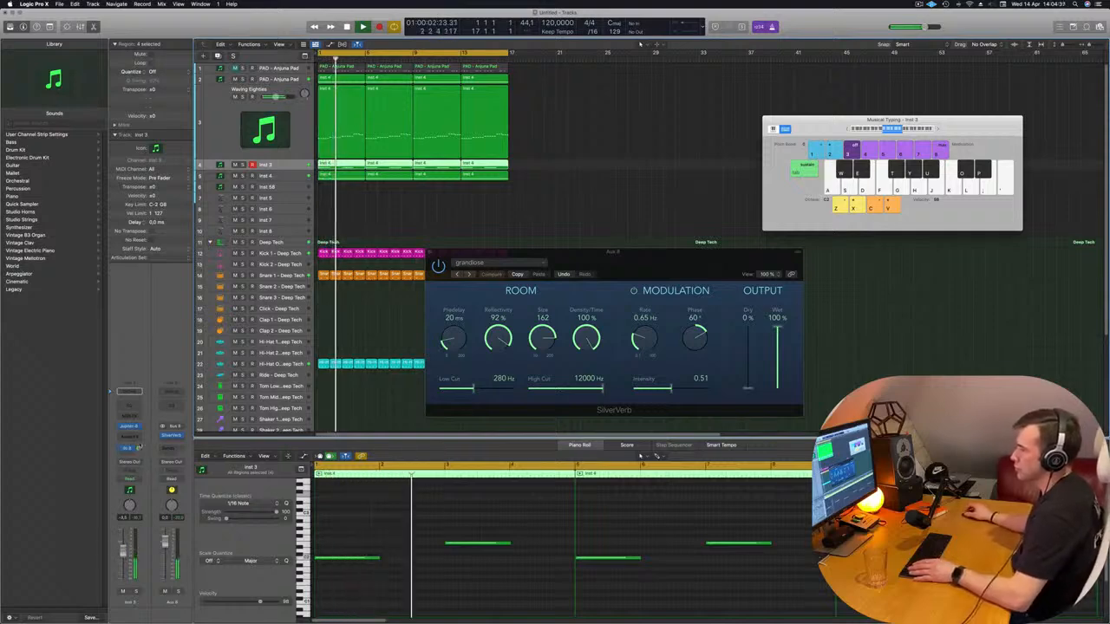
Deselect the Inst 3 regions, hide Musical Typing, show the mixer, and move the SilverVerb window clear of the arrangement
{"action": "left_click_drag", "start_coordinate": [714, 266], "coordinate": [696, 264]}
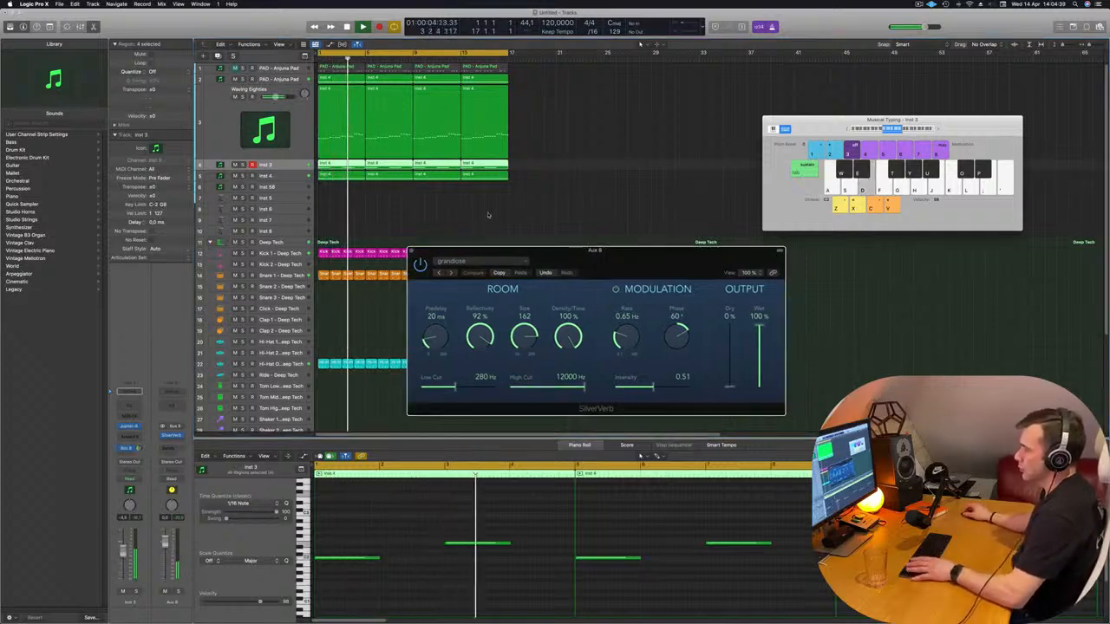
{"action": "left_click", "coordinate": [527, 219]}
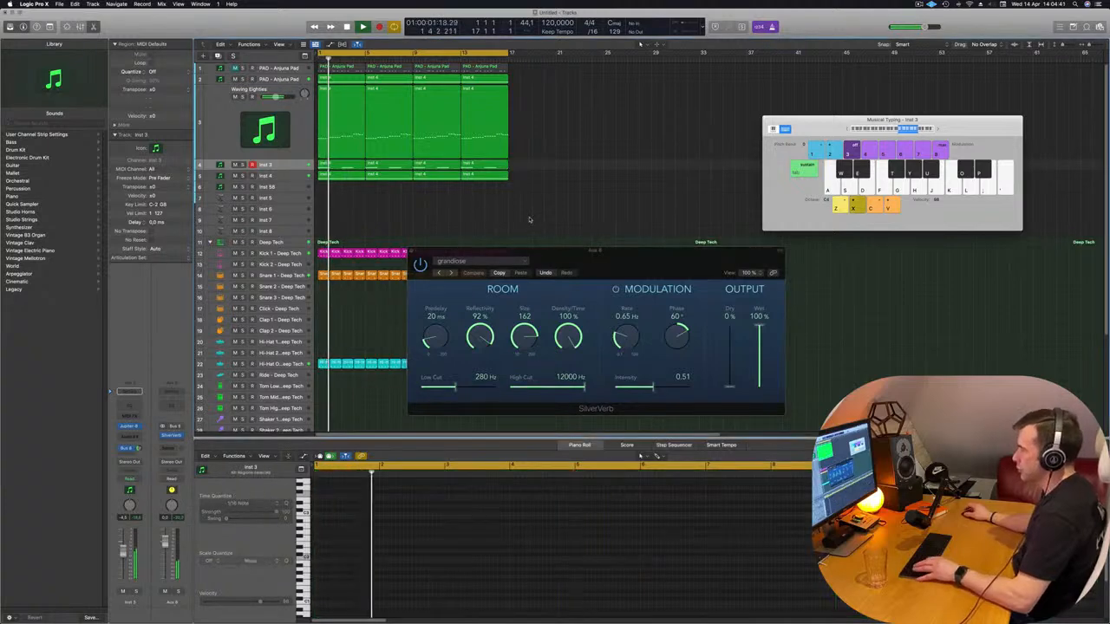
{"action": "key", "text": "super+k"}
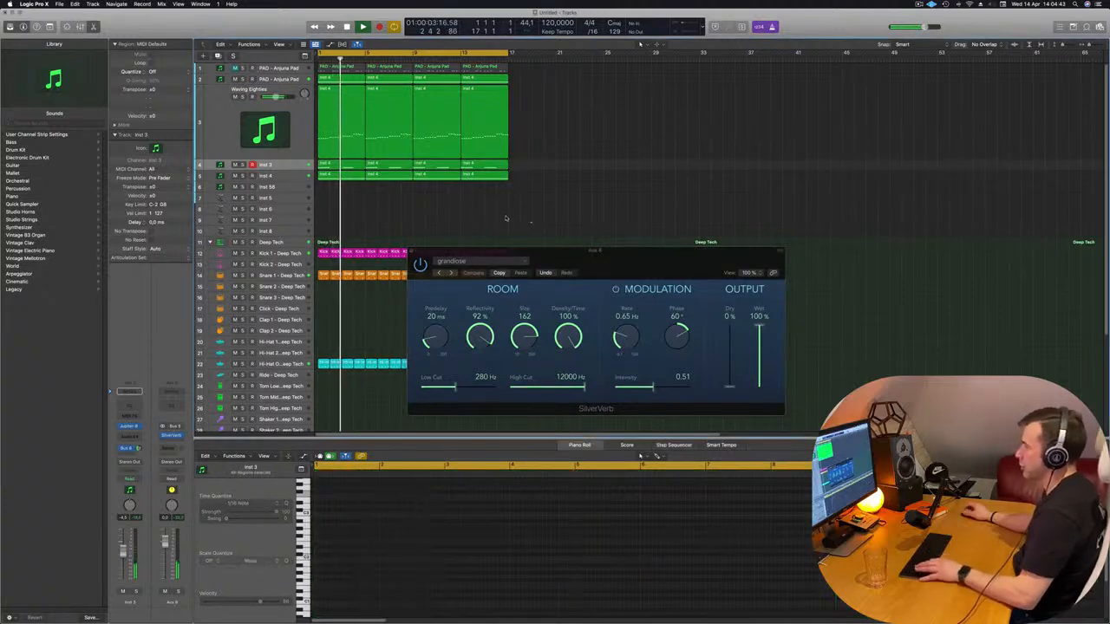
{"action": "key", "text": "x"}
{"action": "left_click_drag", "start_coordinate": [607, 251], "coordinate": [1016, 172]}
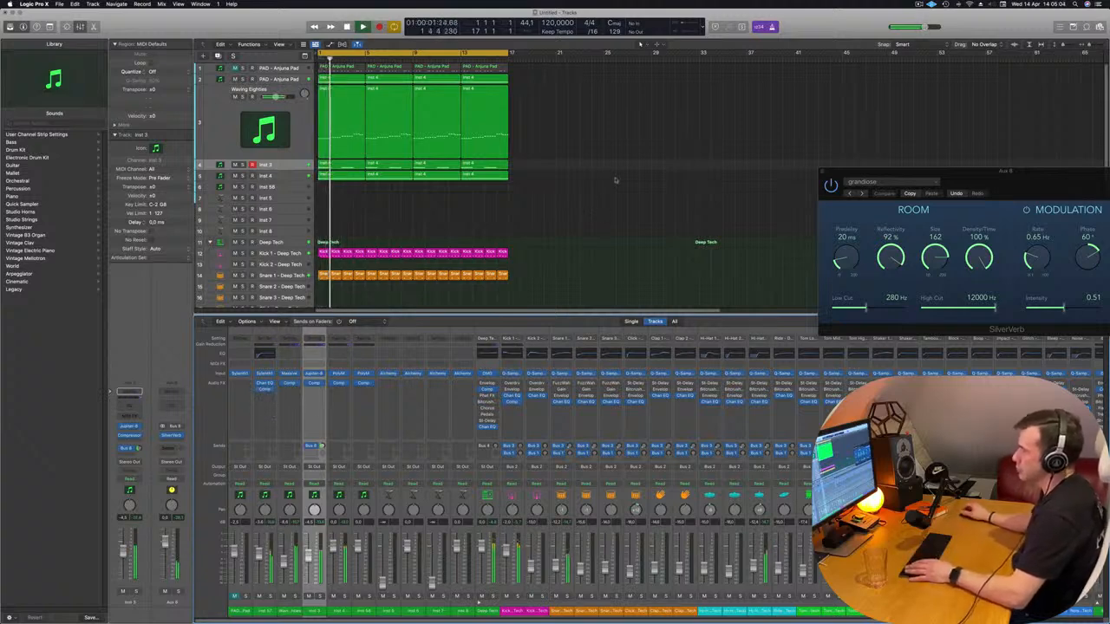
Select and unmute the first PAD - Anjuna Pad track, and play it together with the rest of the loop
{"action": "scroll", "coordinate": [550, 203], "scroll_direction": "left", "scroll_amount": 2}
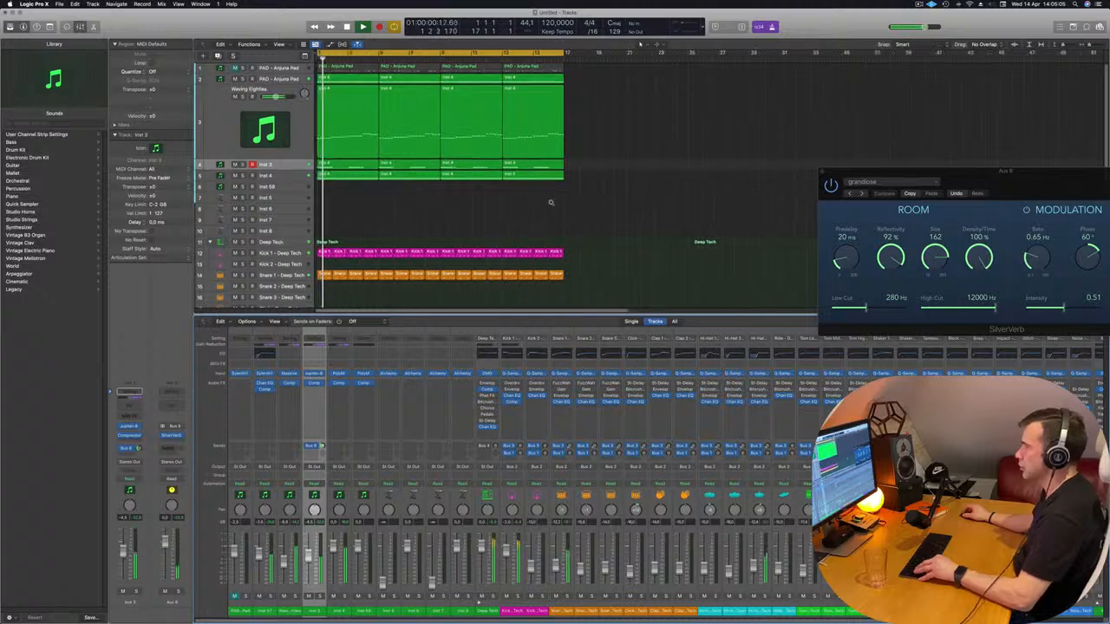
{"action": "scroll", "coordinate": [550, 203], "scroll_direction": "down", "scroll_amount": 1}
{"action": "scroll", "coordinate": [550, 203], "scroll_direction": "up", "scroll_amount": 3}
{"action": "scroll", "coordinate": [721, 203], "scroll_direction": "up", "scroll_amount": 2}
{"action": "key", "text": "space"}
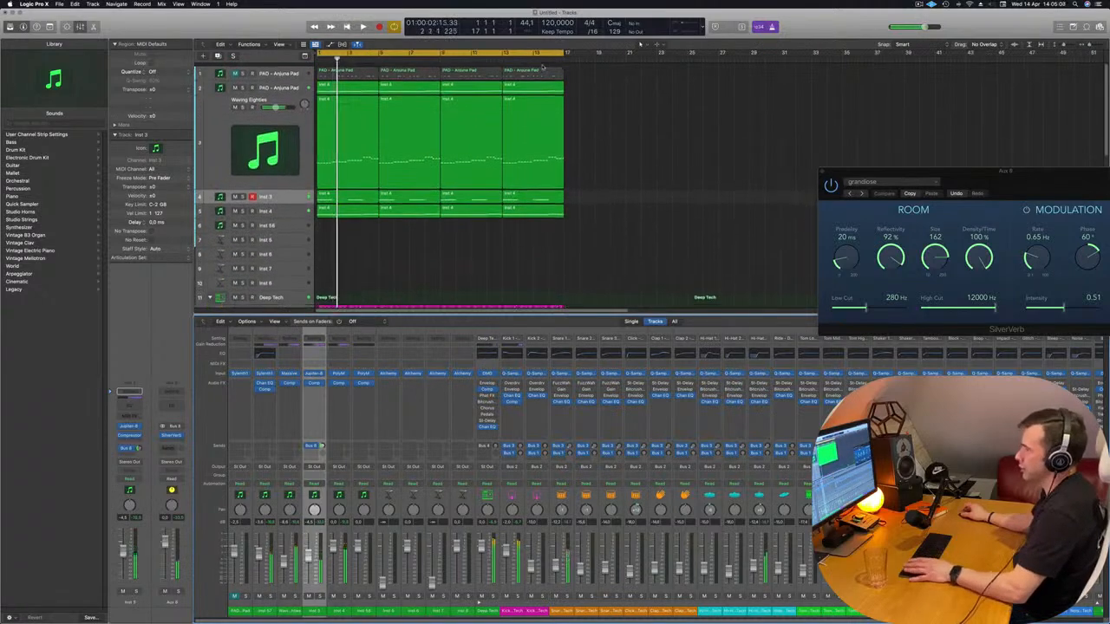
{"action": "left_click", "coordinate": [293, 73]}
{"action": "key", "text": "space"}
{"action": "key", "text": "space"}
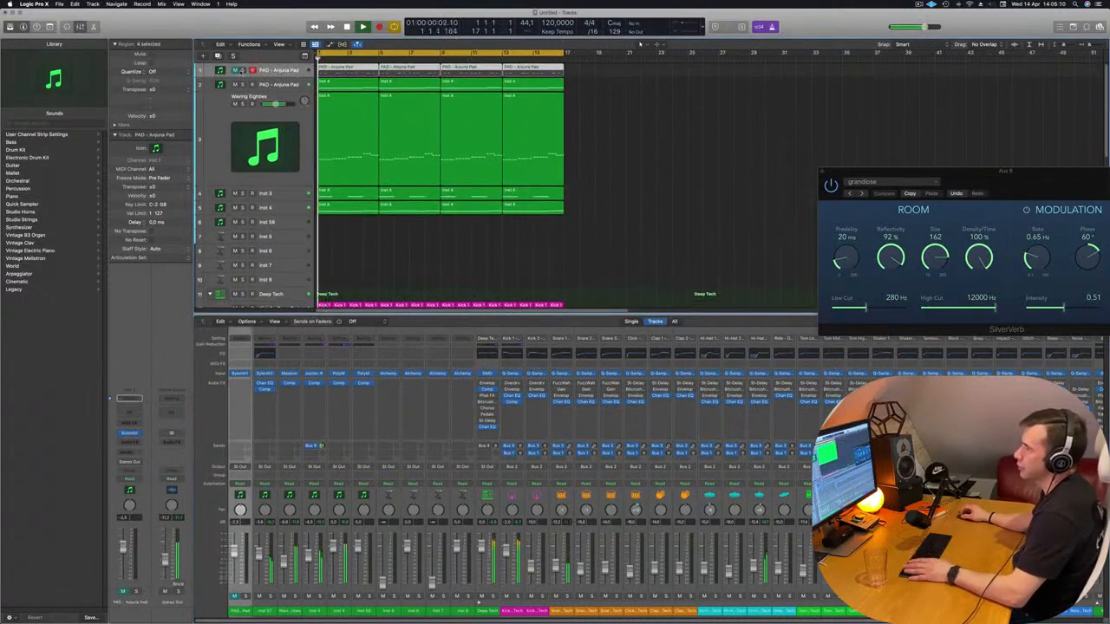
{"action": "key", "text": "space"}
{"action": "key", "text": "space"}
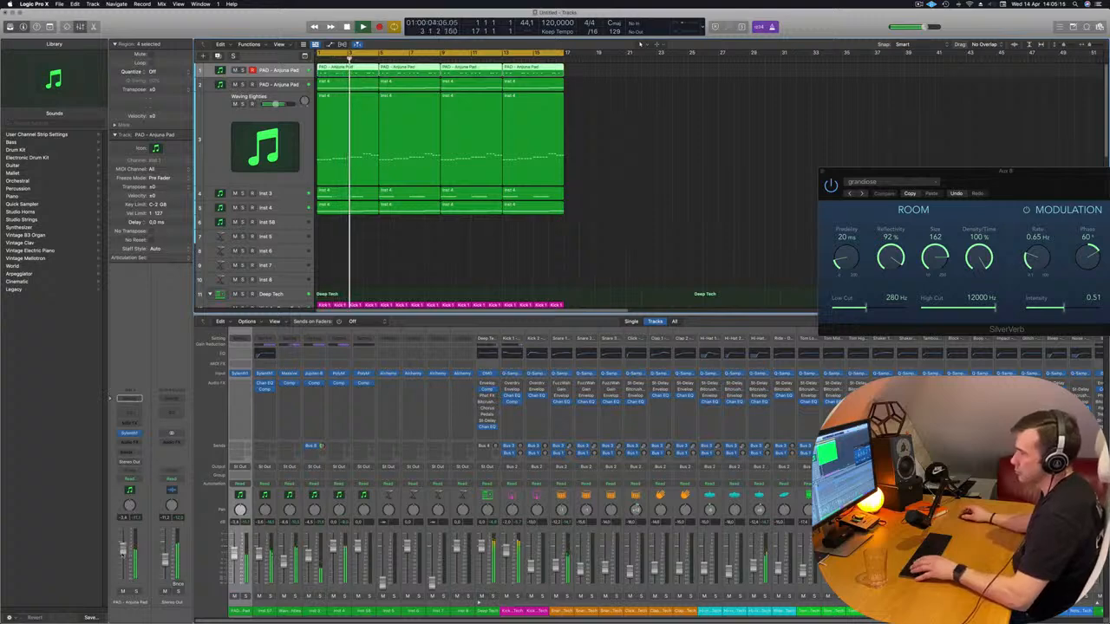
Open the first pad track's Sylenth1, adjust its amp envelope and filter cutoff over the loop, and close it
{"action": "left_click", "coordinate": [129, 432]}
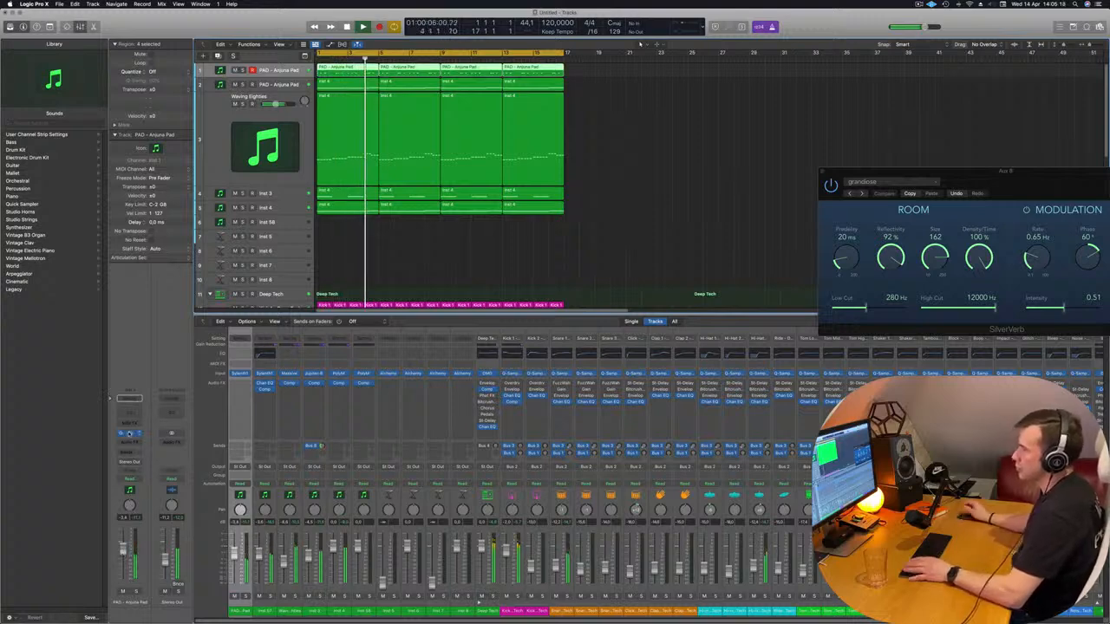
{"action": "left_click_drag", "start_coordinate": [642, 151], "coordinate": [659, 166]}
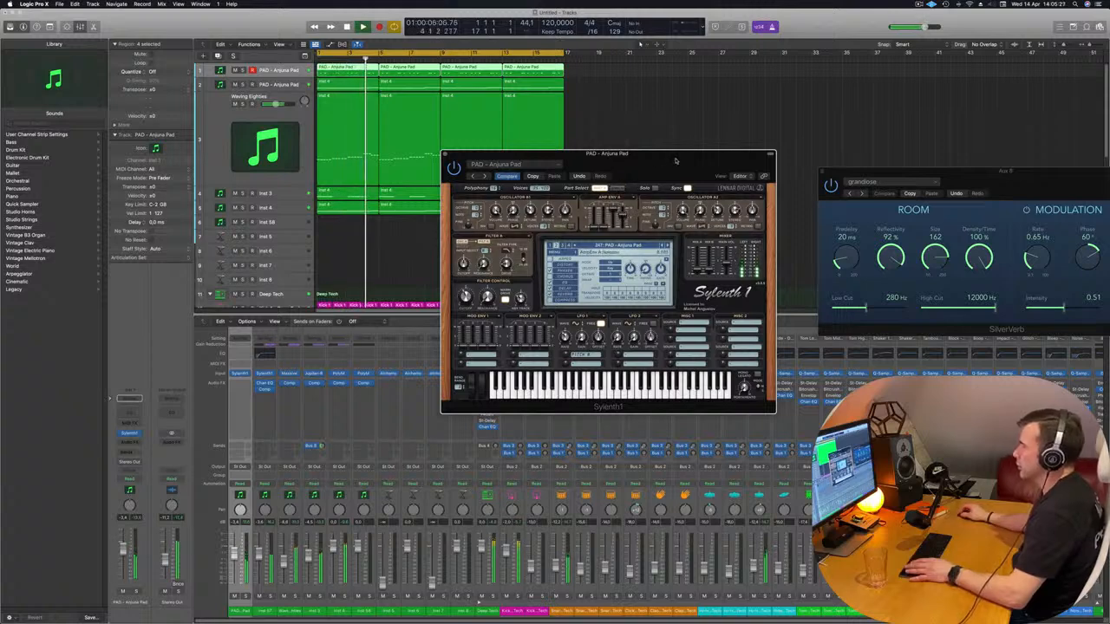
{"action": "left_click_drag", "start_coordinate": [675, 163], "coordinate": [754, 210]}
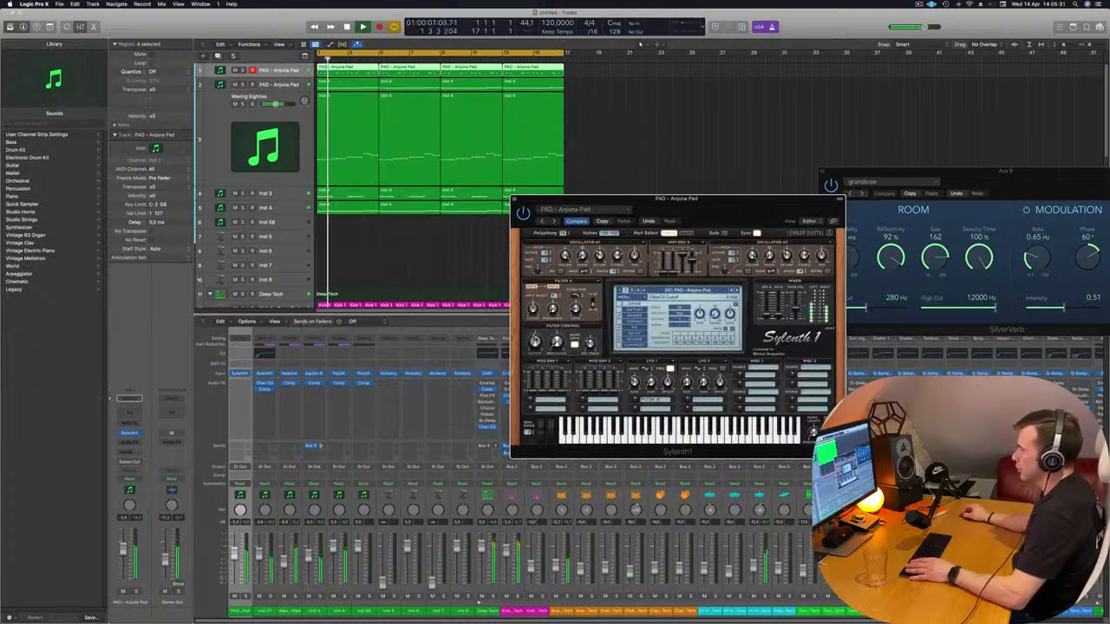
{"action": "left_click_drag", "start_coordinate": [729, 215], "coordinate": [694, 215]}
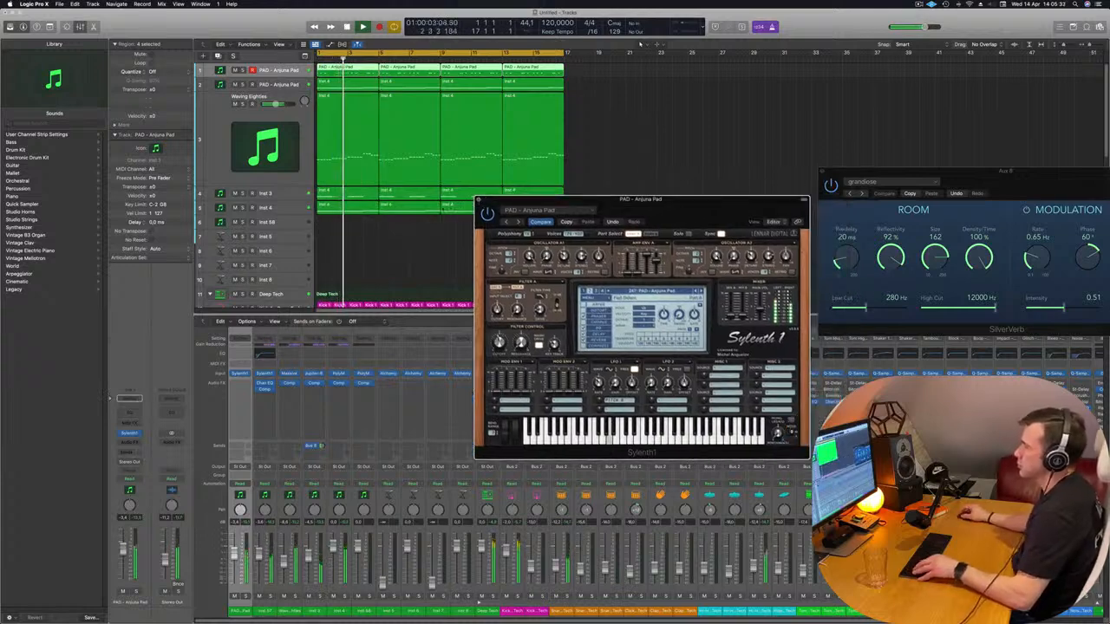
{"action": "left_click", "coordinate": [478, 200]}
Clear the region selection and select the Inst 3 track while the loop plays
{"action": "scroll", "coordinate": [411, 225], "scroll_direction": "down", "scroll_amount": 2}
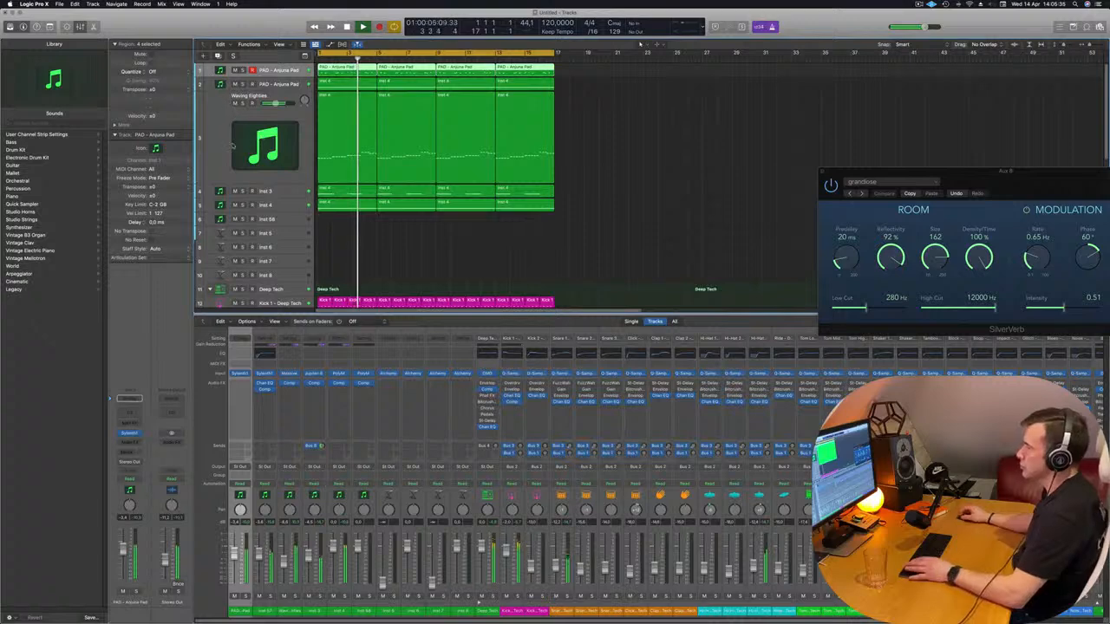
{"action": "left_click", "coordinate": [580, 223]}
{"action": "left_click", "coordinate": [286, 191]}
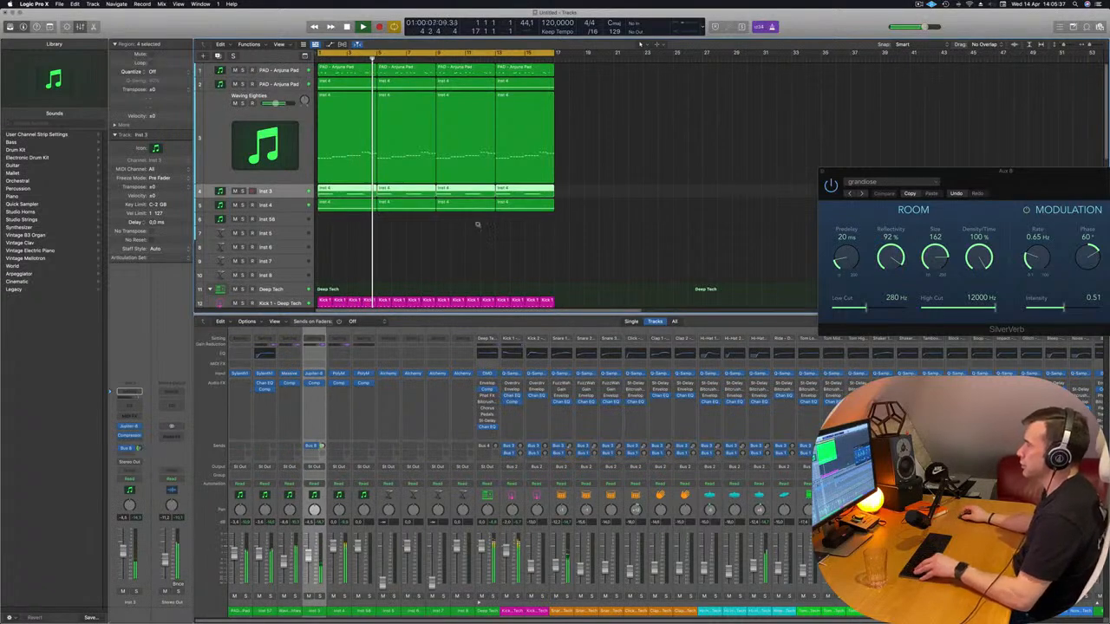
Copy the first Hi-Hat Open region onto the Hi-Hat 1 track at bar 1 and open the copy in the Piano Roll
{"action": "scroll", "coordinate": [477, 224], "scroll_direction": "down", "scroll_amount": 4}
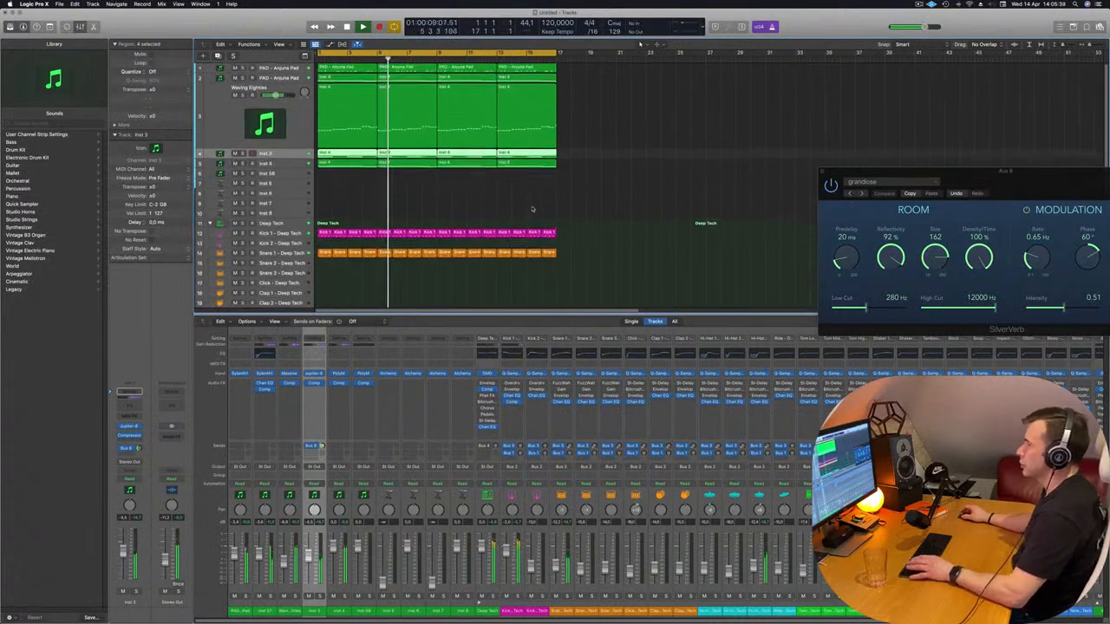
{"action": "scroll", "coordinate": [533, 209], "scroll_direction": "down", "scroll_amount": 5}
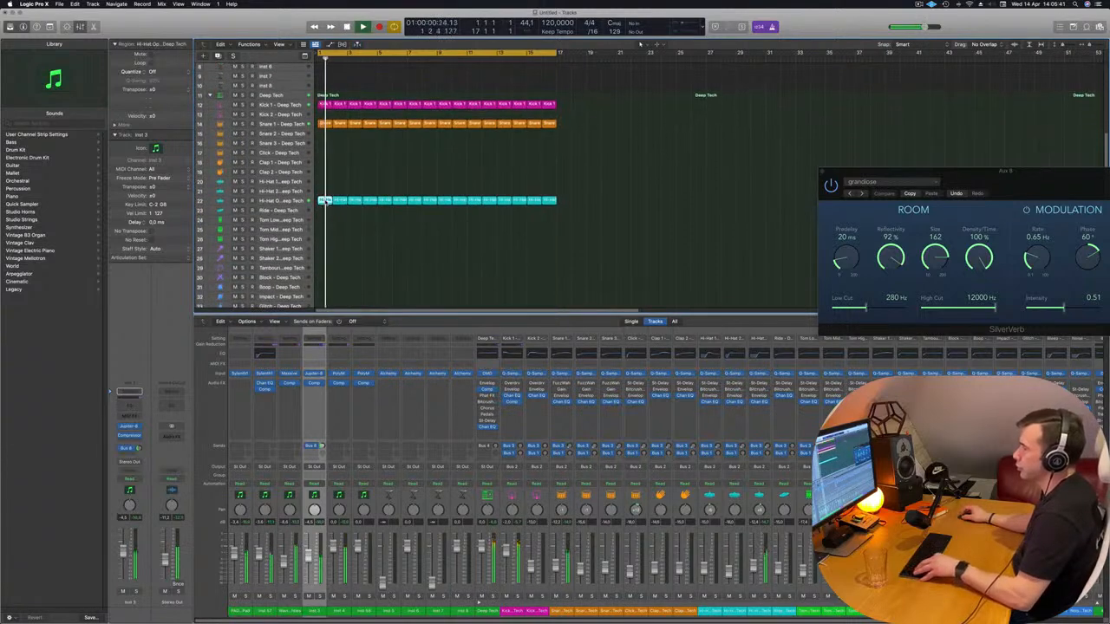
{"action": "left_click_drag", "start_coordinate": [326, 201], "coordinate": [323, 180]}
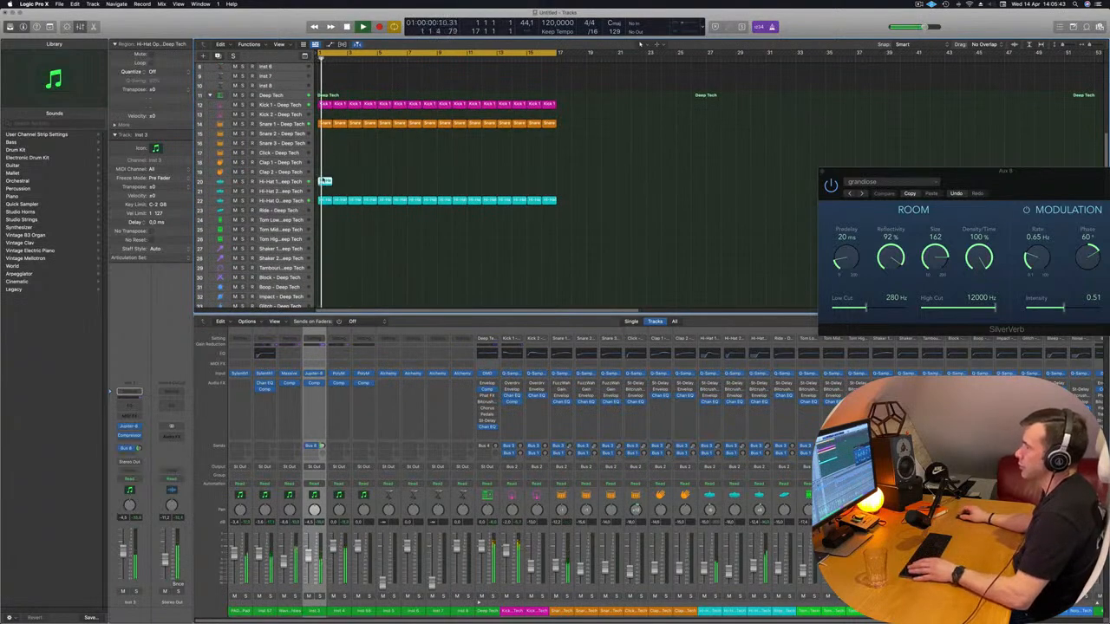
{"action": "double_click", "coordinate": [323, 180]}
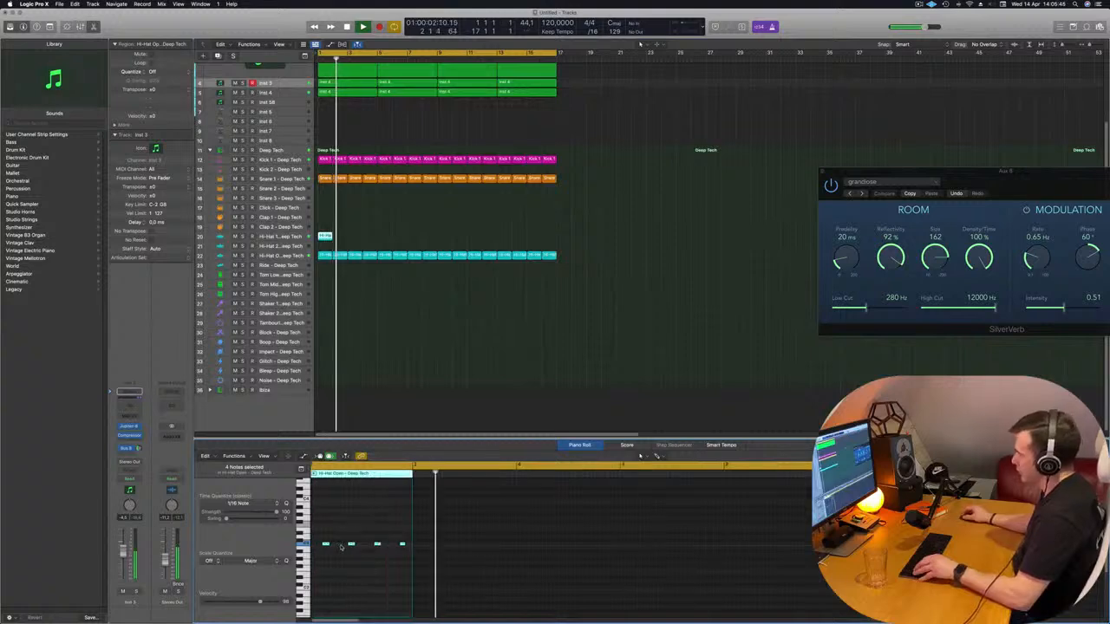
Nudge all four notes of the copied hi-hat region two steps earlier so the first starts at the bar line, and stop playback
{"action": "scroll", "coordinate": [339, 544], "scroll_direction": "left", "scroll_amount": 1}
{"action": "left_click_drag", "start_coordinate": [327, 532], "coordinate": [435, 572]}
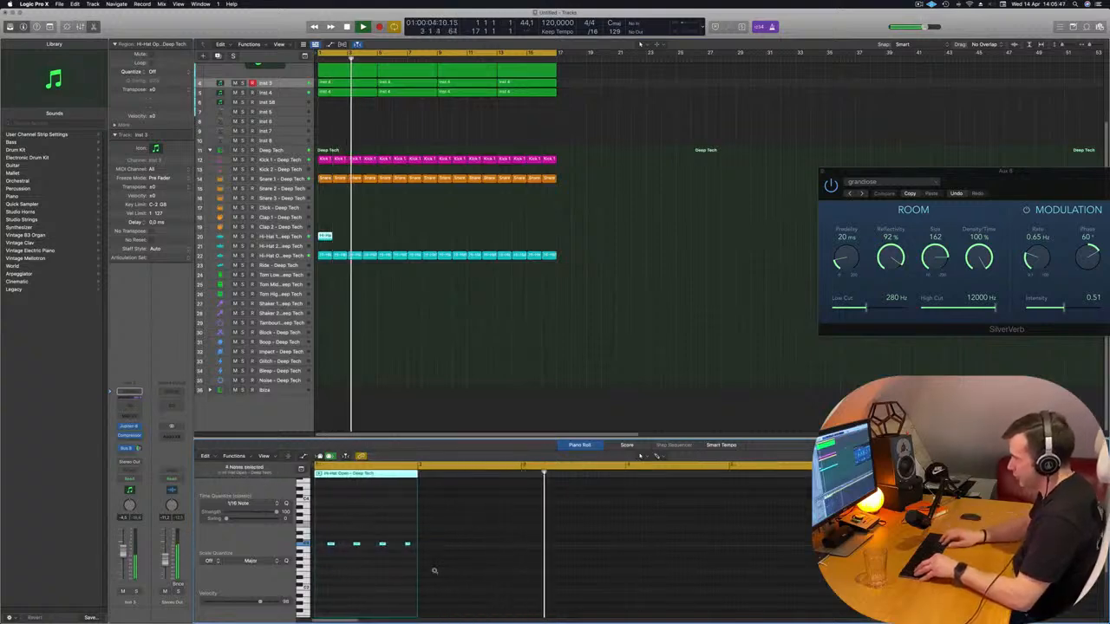
{"action": "key", "text": "alt+Left"}
{"action": "key", "text": "alt+Left"}
{"action": "key", "text": "space"}
{"action": "key", "text": "space"}
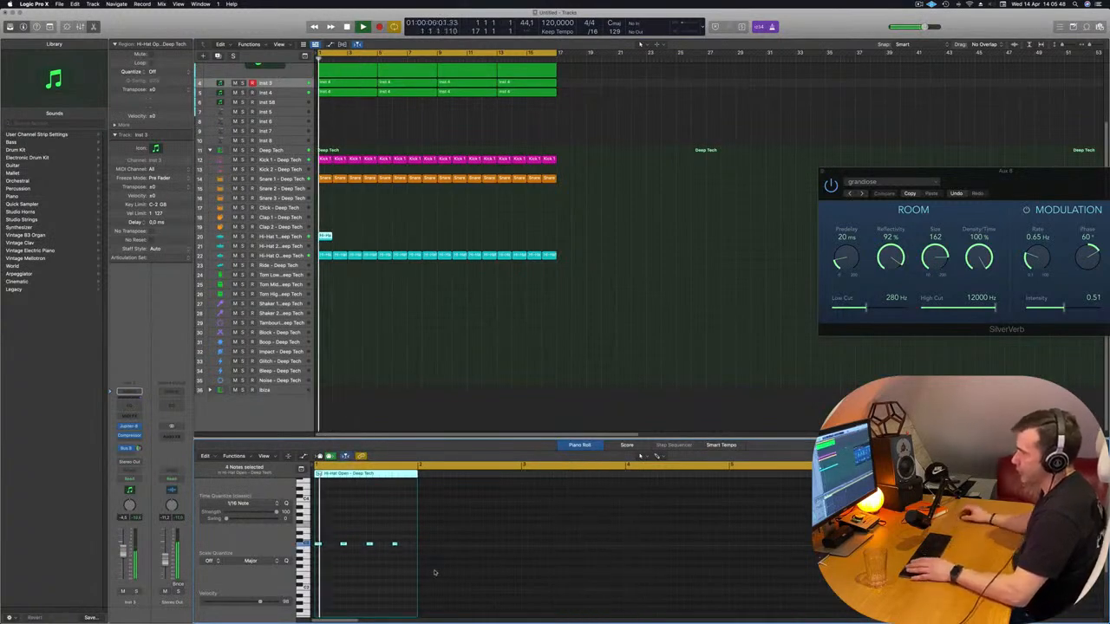
{"action": "key", "text": "super+Right"}
{"action": "key", "text": "super+Right"}
{"action": "scroll", "coordinate": [323, 546], "scroll_direction": "left", "scroll_amount": 2}
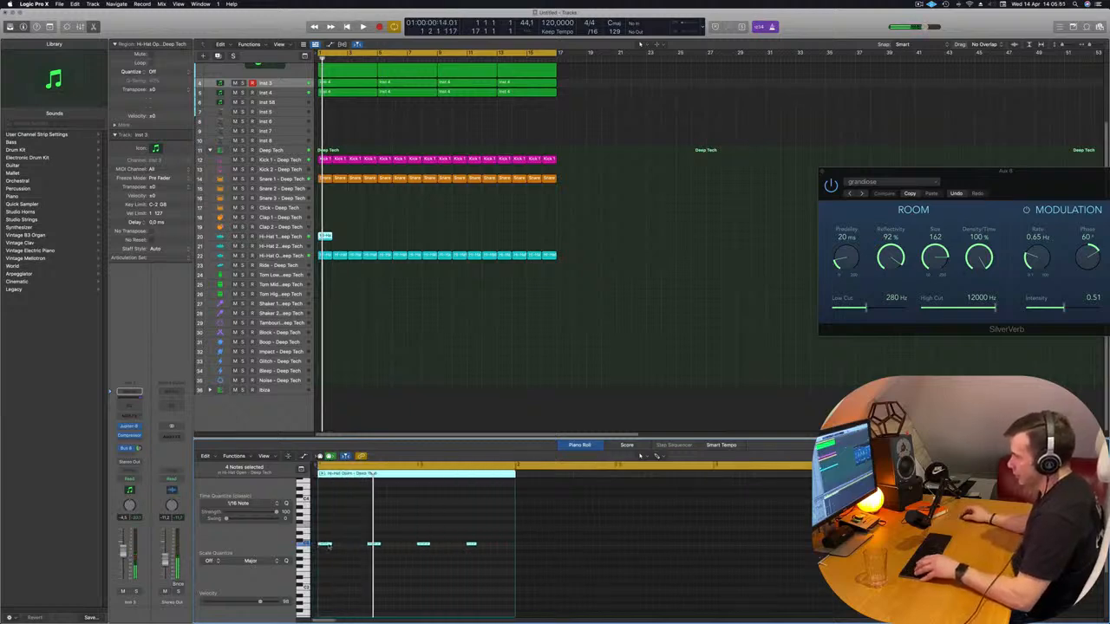
Shorten the four hi-hat notes and duplicate them in between until the bar is filled with sixteenth notes
{"action": "left_click_drag", "start_coordinate": [329, 547], "coordinate": [331, 548]}
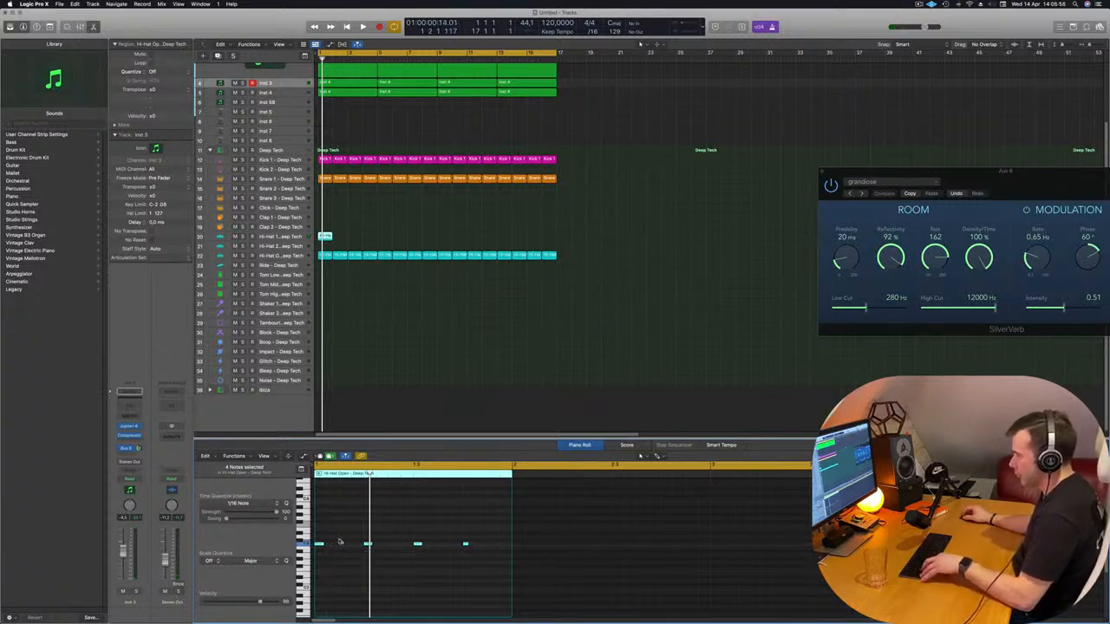
{"action": "key", "text": "super+z"}
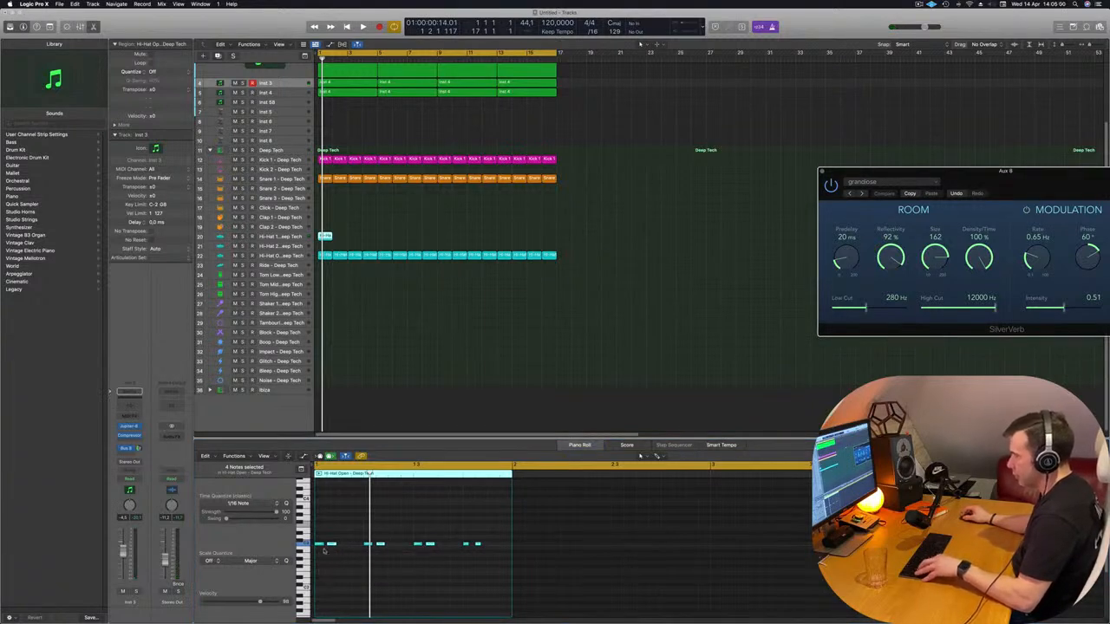
{"action": "left_click", "coordinate": [332, 562]}
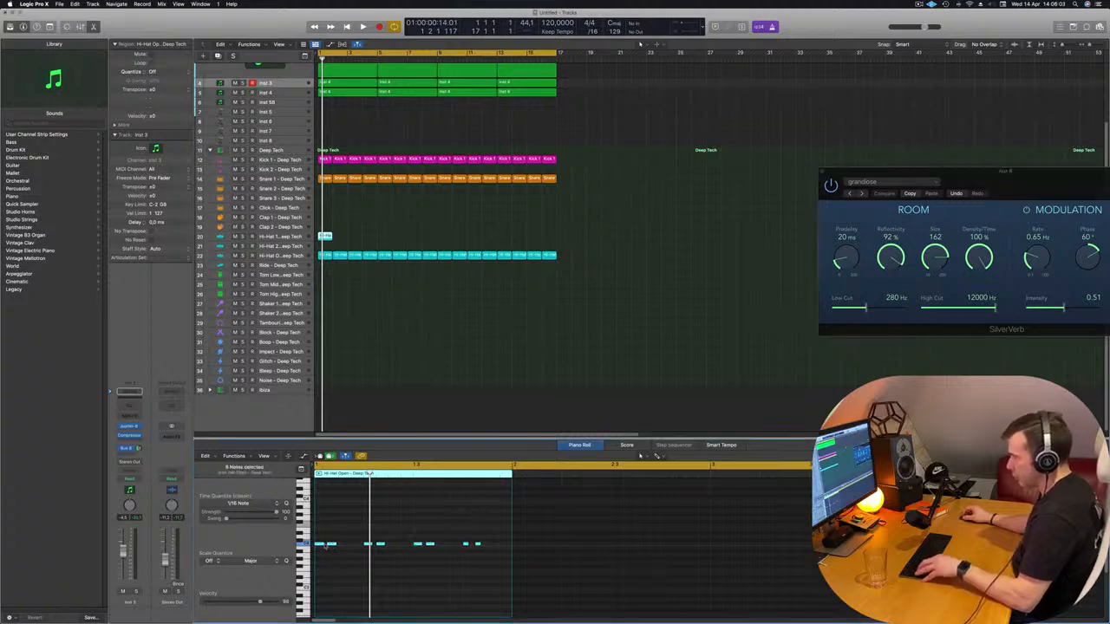
{"action": "left_click_drag", "start_coordinate": [320, 546], "coordinate": [345, 545]}
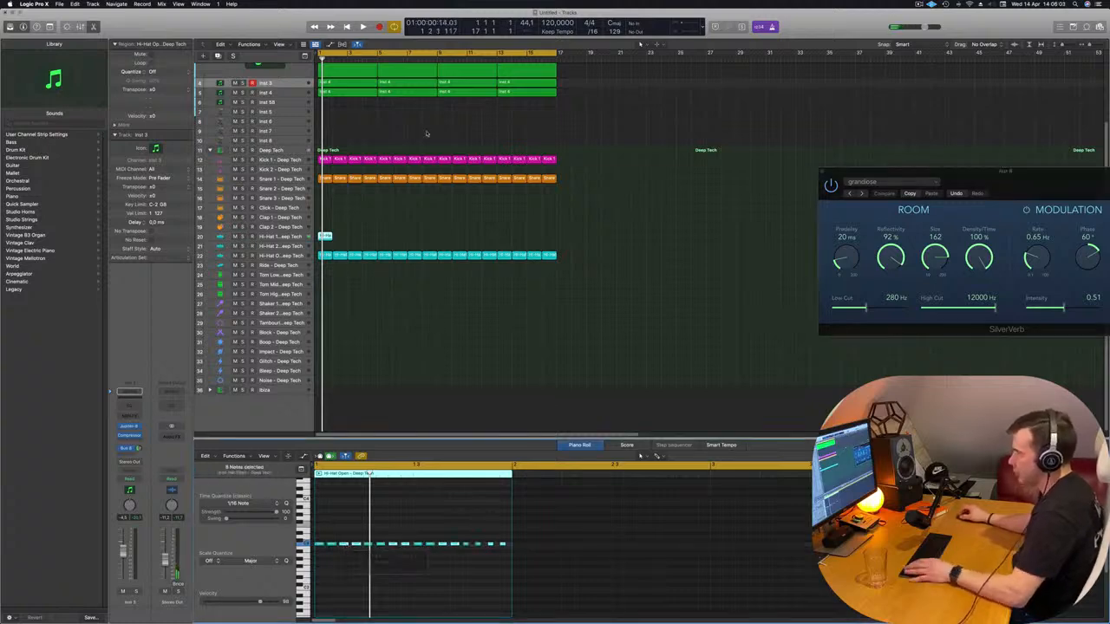
Repeat the one-bar region along the Hi-Hat 1 track and delete the surplus copies beyond bar 17
{"action": "left_click", "coordinate": [305, 240]}
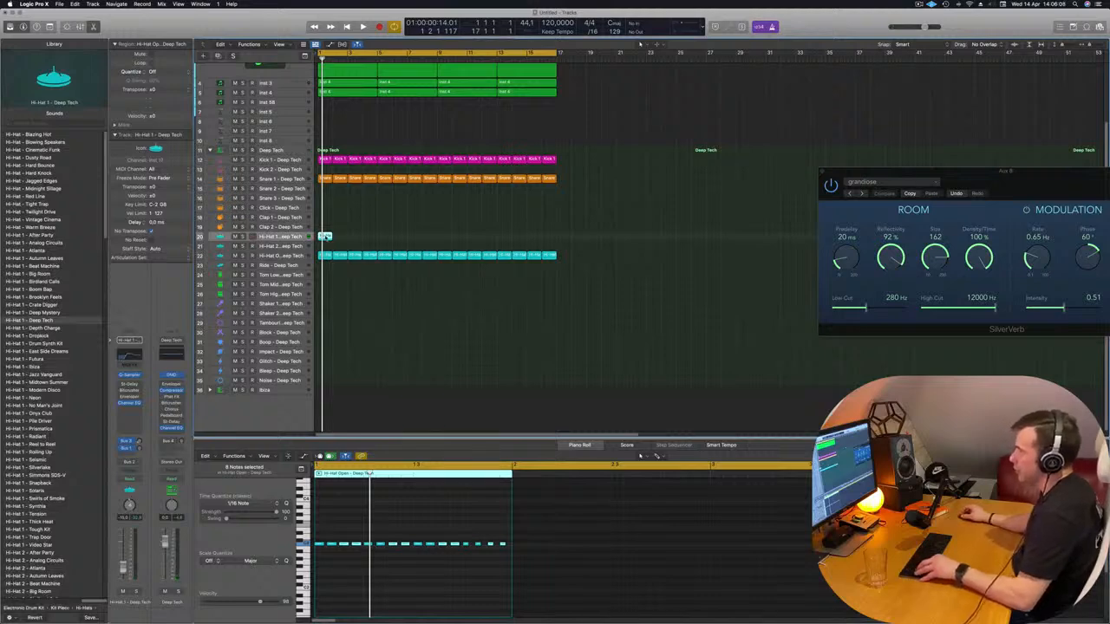
{"action": "mouse_move", "coordinate": [326, 235]}
{"action": "left_mouse_down"}
{"action": "mouse_move", "coordinate": [381, 243]}
{"action": "mouse_move", "coordinate": [323, 235]}
{"action": "left_mouse_up"}
{"action": "left_click_drag", "start_coordinate": [407, 240], "coordinate": [526, 243]}
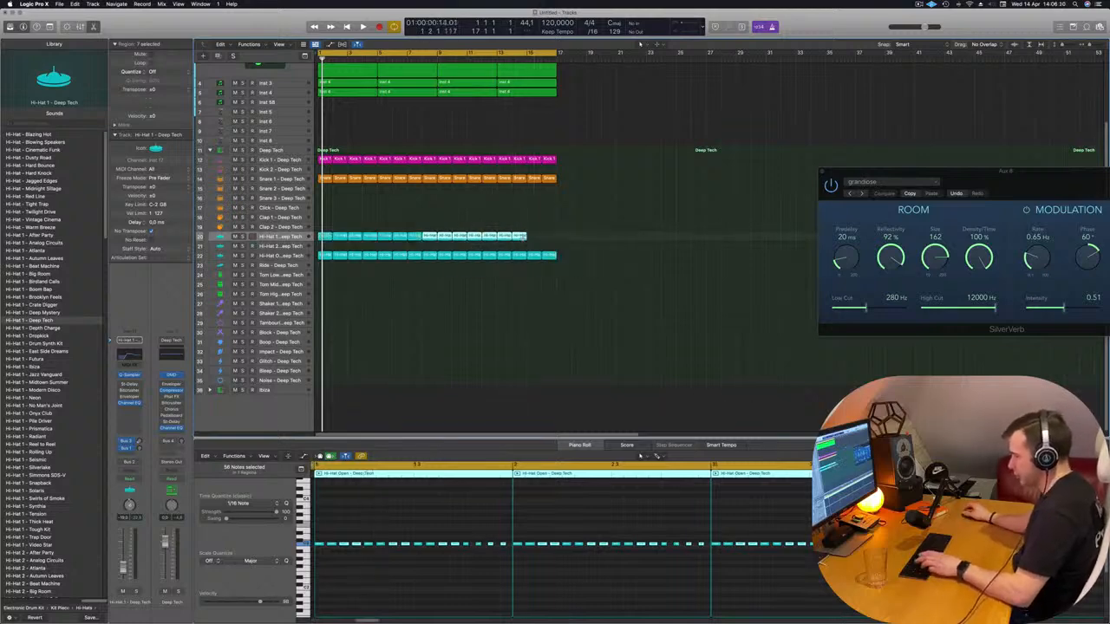
{"action": "key", "text": "super+r"}
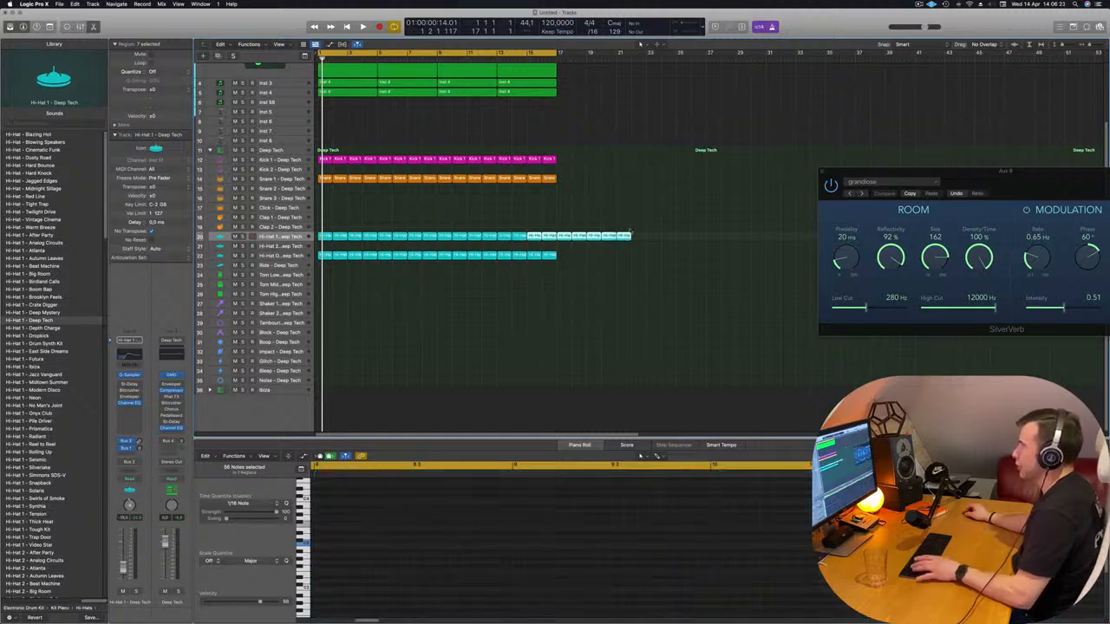
{"action": "left_click_drag", "start_coordinate": [664, 225], "coordinate": [565, 258]}
{"action": "key", "text": "Delete"}
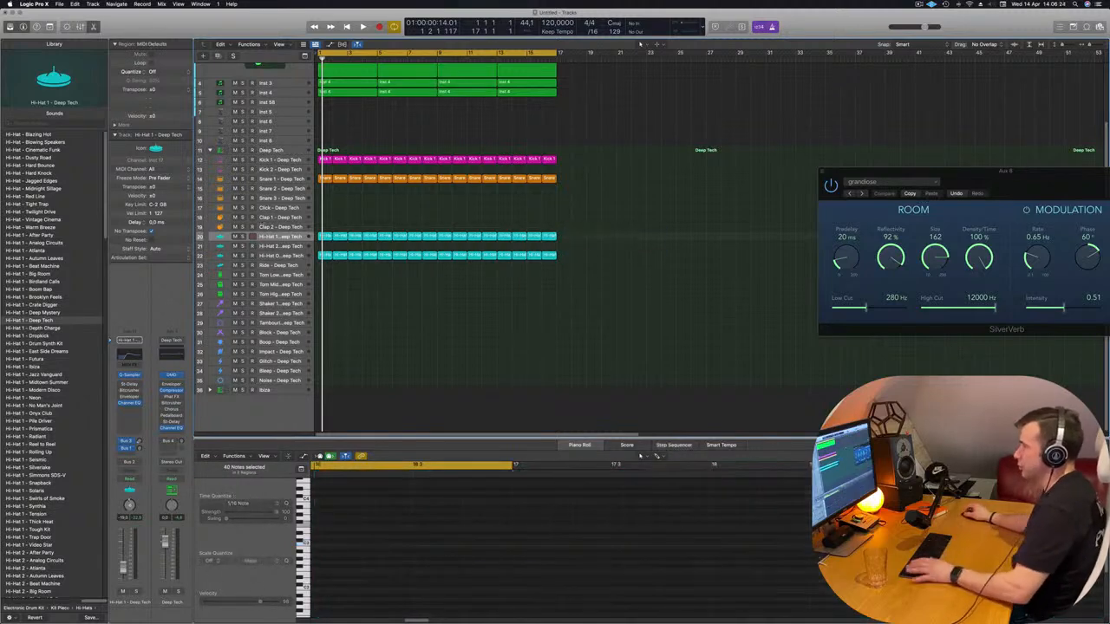
Name and color all regions by their tracks while the loop plays
{"action": "key", "text": "space"}
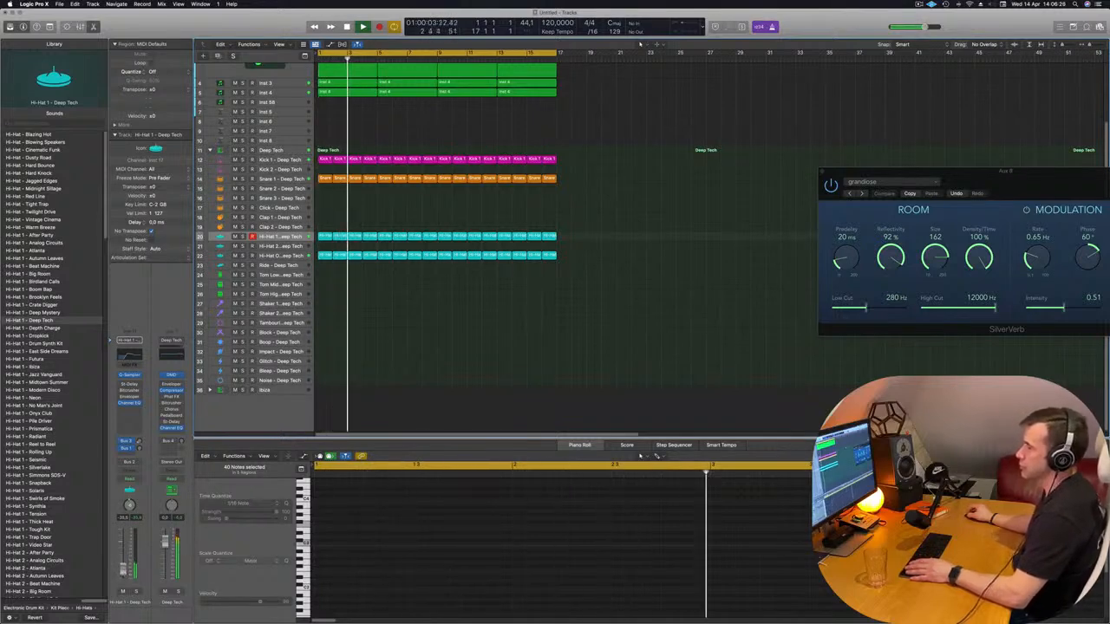
{"action": "scroll", "coordinate": [635, 237], "scroll_direction": "up", "scroll_amount": 1}
{"action": "scroll", "coordinate": [636, 237], "scroll_direction": "up", "scroll_amount": 5}
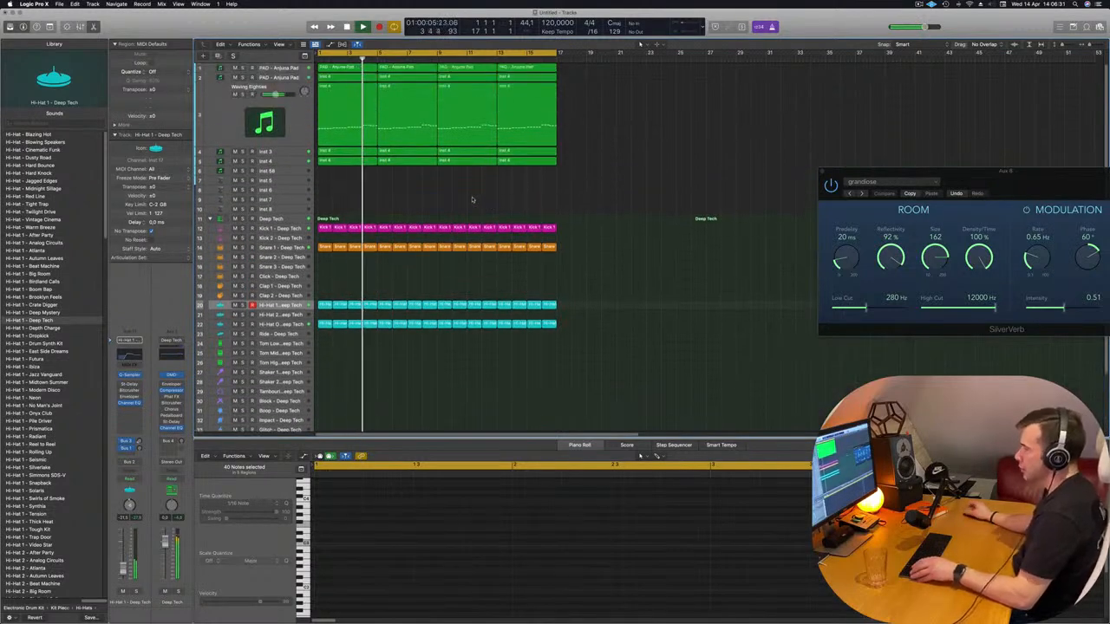
{"action": "key", "text": "super+a"}
{"action": "right_click", "coordinate": [464, 85]}
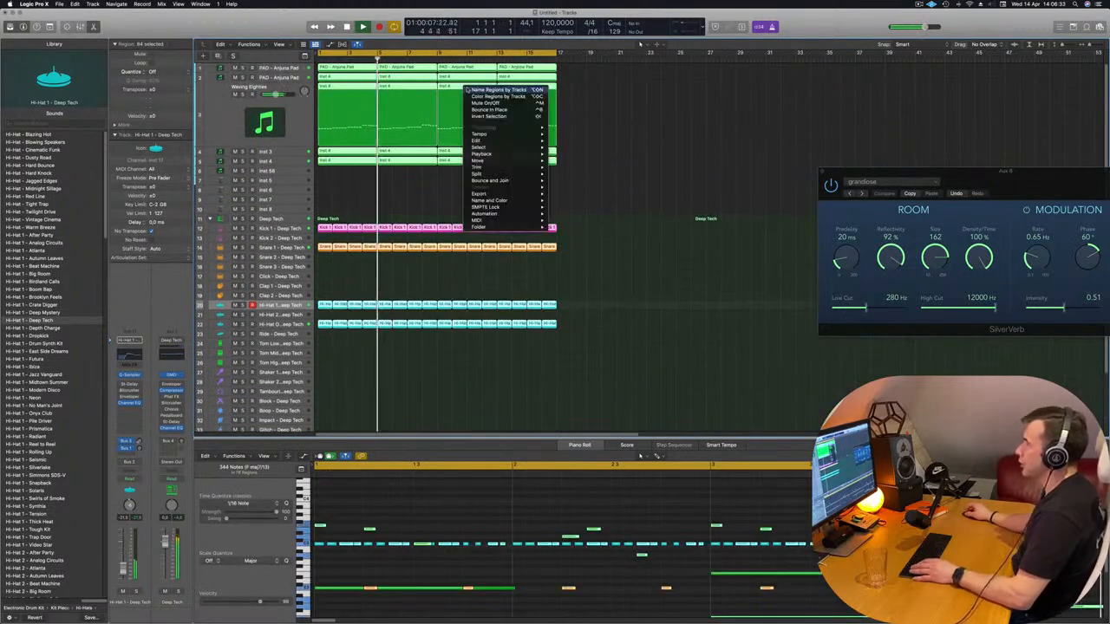
{"action": "left_click", "coordinate": [533, 88]}
{"action": "right_click", "coordinate": [533, 85]}
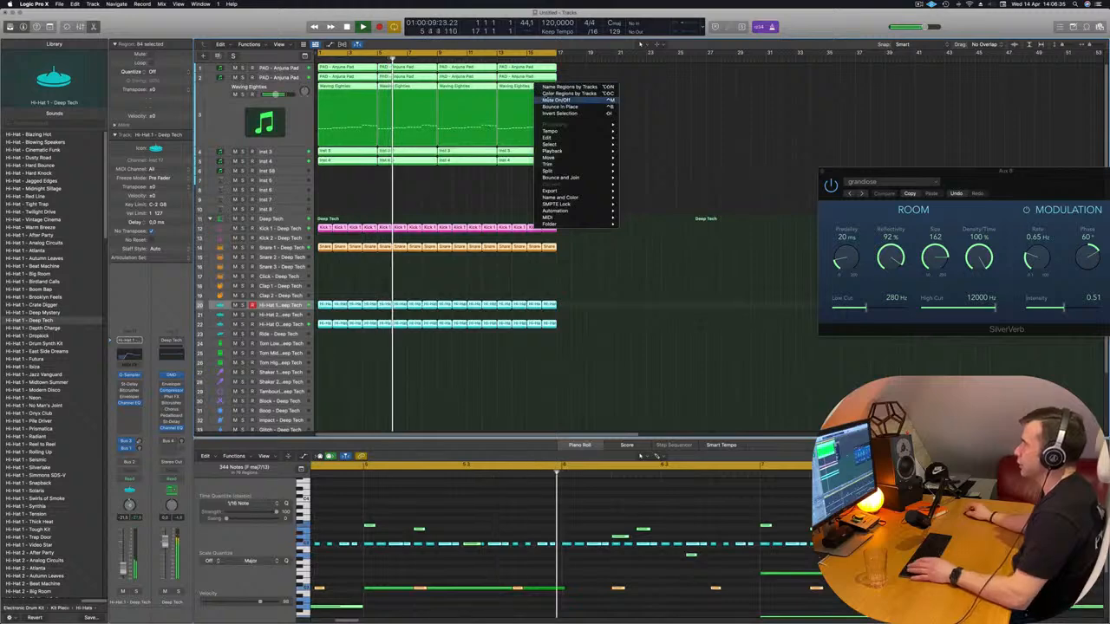
{"action": "left_click", "coordinate": [547, 94]}
{"action": "left_click", "coordinate": [391, 199]}
{"action": "scroll", "coordinate": [392, 199], "scroll_direction": "up", "scroll_amount": 3}
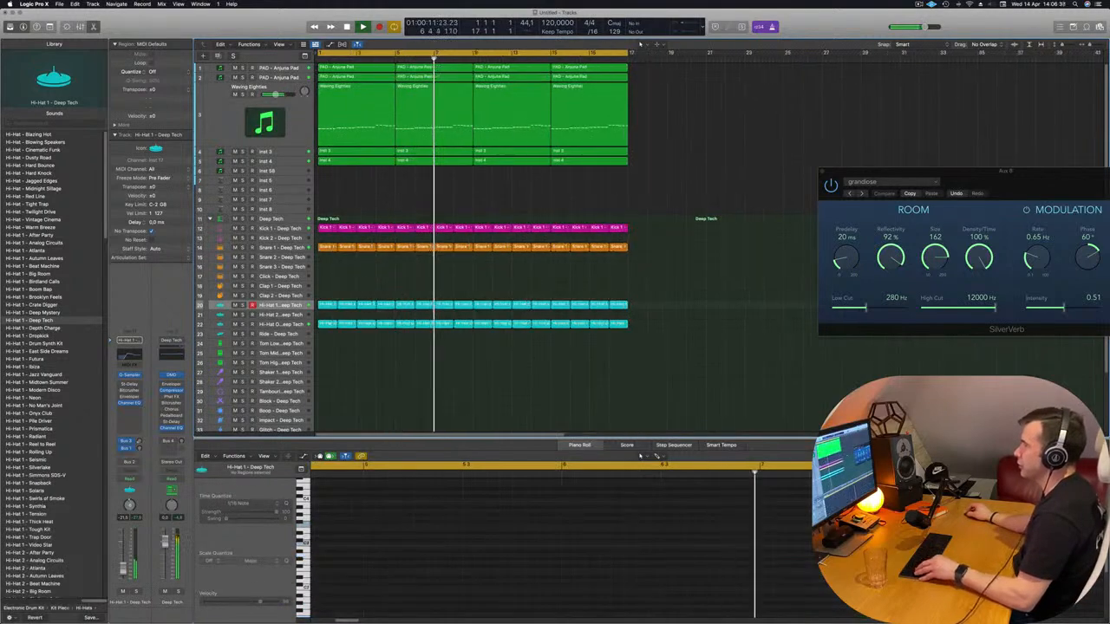
{"action": "scroll", "coordinate": [392, 198], "scroll_direction": "down", "scroll_amount": 2}
{"action": "scroll", "coordinate": [352, 162], "scroll_direction": "down", "scroll_amount": 1}
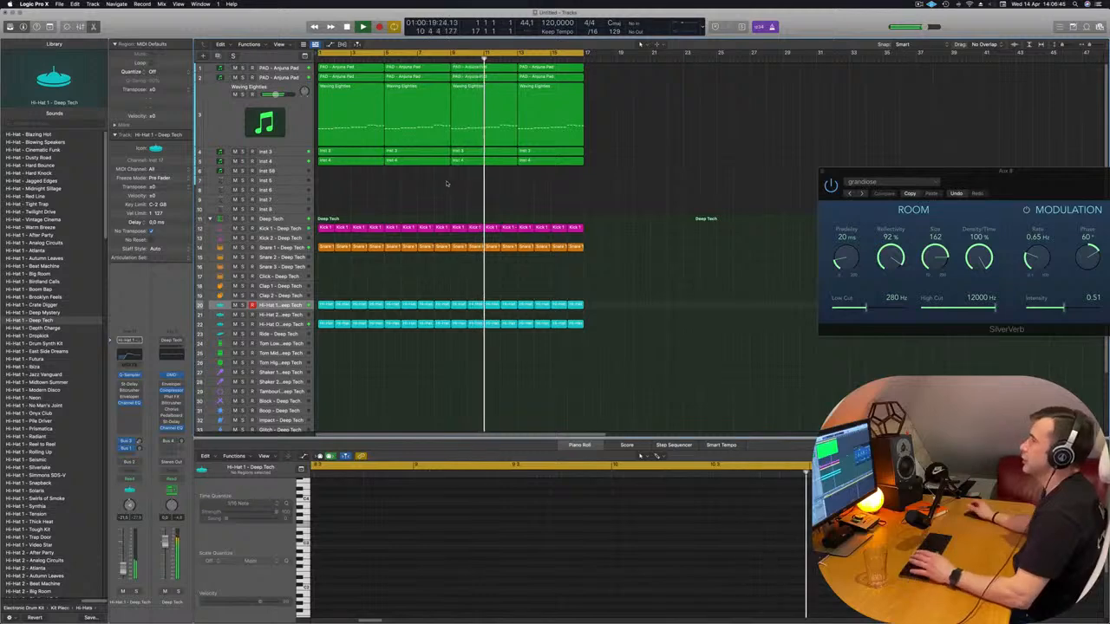
Restart the loop from the beginning, mute the first PAD - Anjuna Pad track, and select the Waving Eighties track
{"action": "key", "text": "Return"}
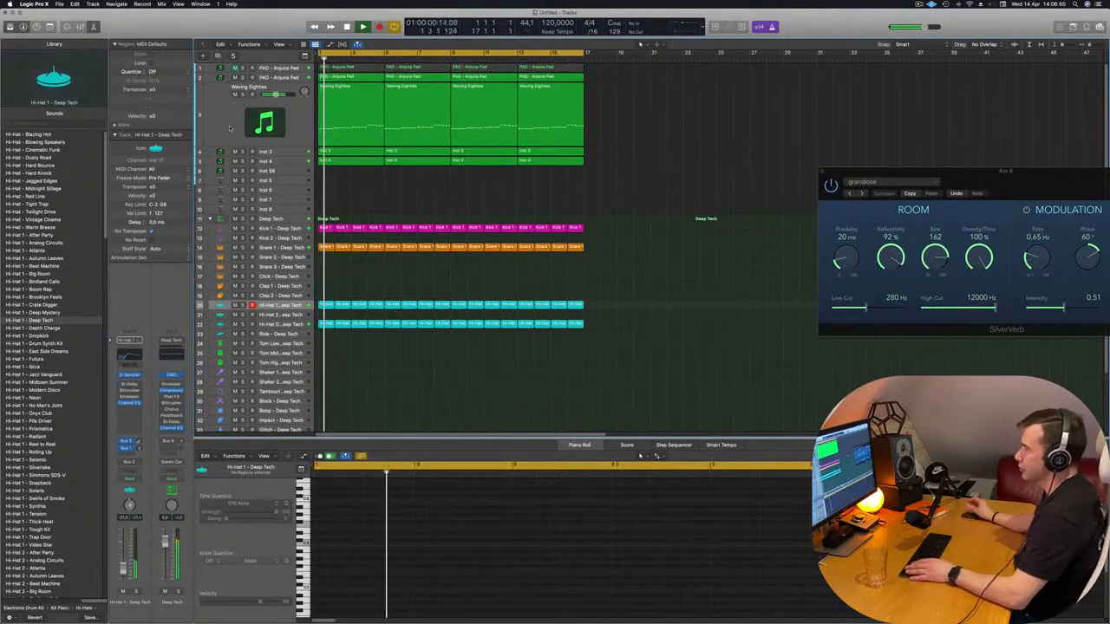
{"action": "left_click", "coordinate": [260, 77]}
{"action": "left_click", "coordinate": [432, 190]}
{"action": "scroll", "coordinate": [416, 195], "scroll_direction": "down", "scroll_amount": 5}
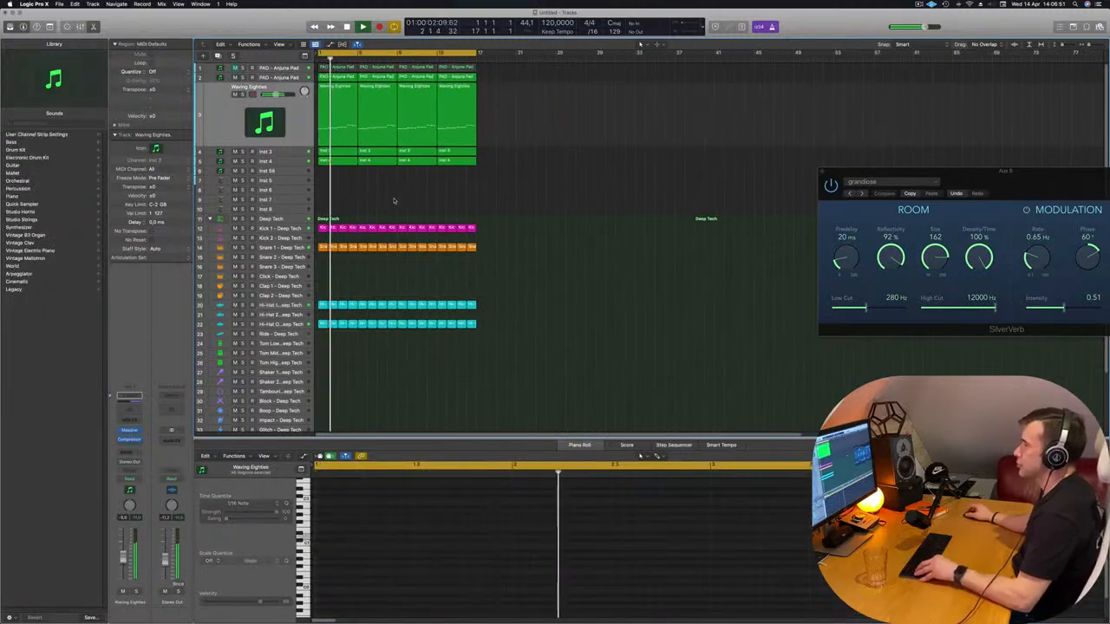
{"action": "scroll", "coordinate": [433, 206], "scroll_direction": "up", "scroll_amount": 2}
{"action": "scroll", "coordinate": [378, 154], "scroll_direction": "up", "scroll_amount": 1}
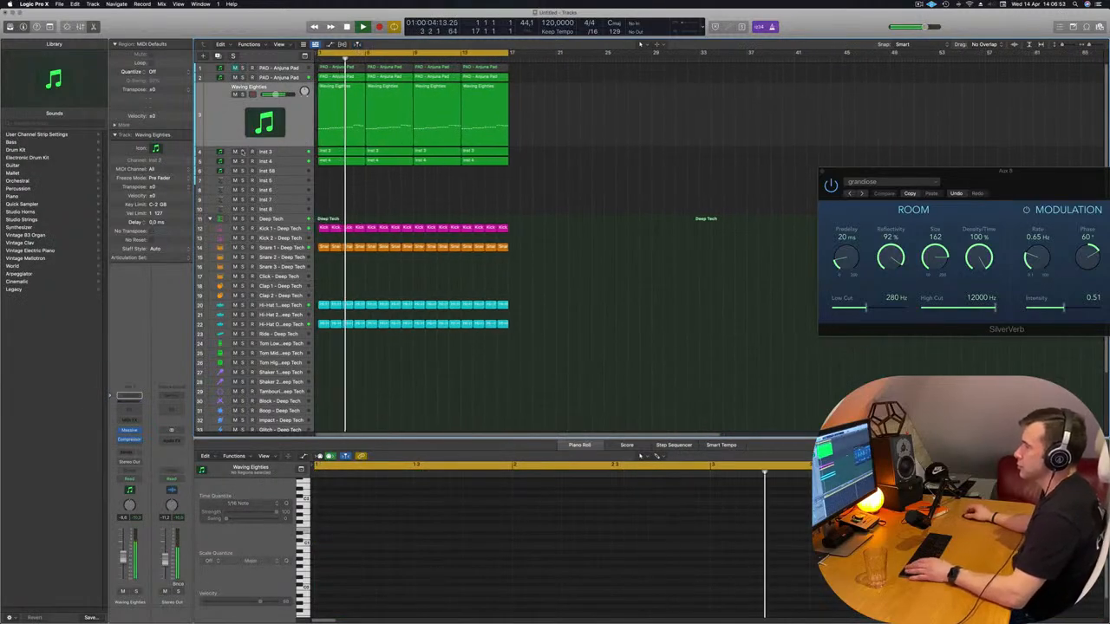
Solo the Inst 3, Inst 4 and second PAD - Anjuna Pad tracks one after another to identify their sounds
{"action": "left_click", "coordinate": [243, 151]}
{"action": "left_click", "coordinate": [242, 152]}
{"action": "left_click", "coordinate": [243, 161]}
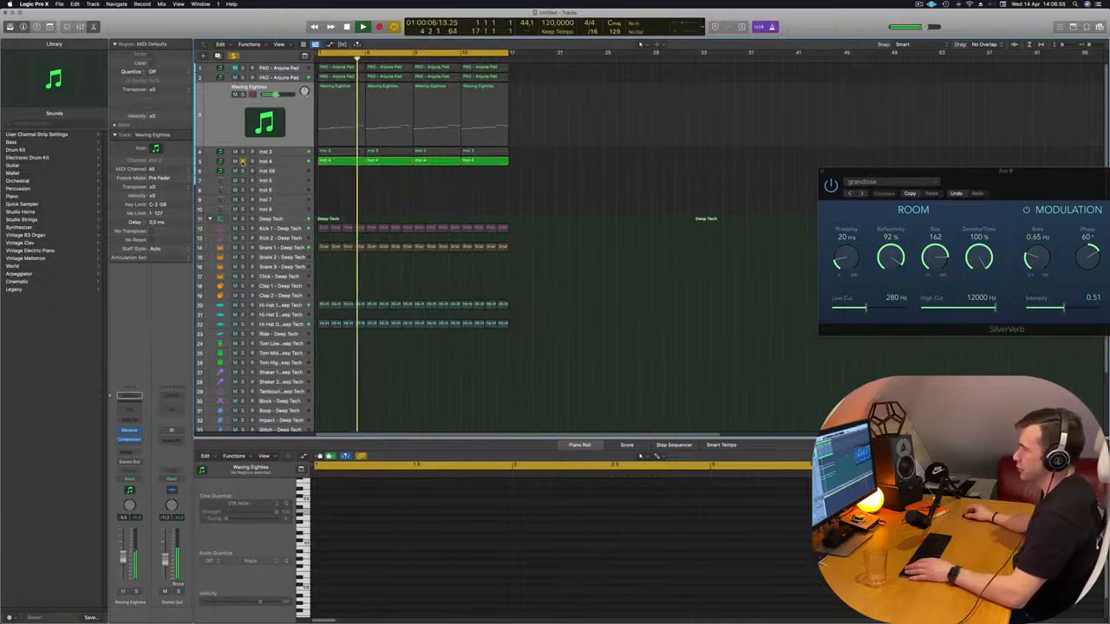
{"action": "left_click", "coordinate": [243, 162]}
{"action": "scroll", "coordinate": [260, 104], "scroll_direction": "up", "scroll_amount": 1}
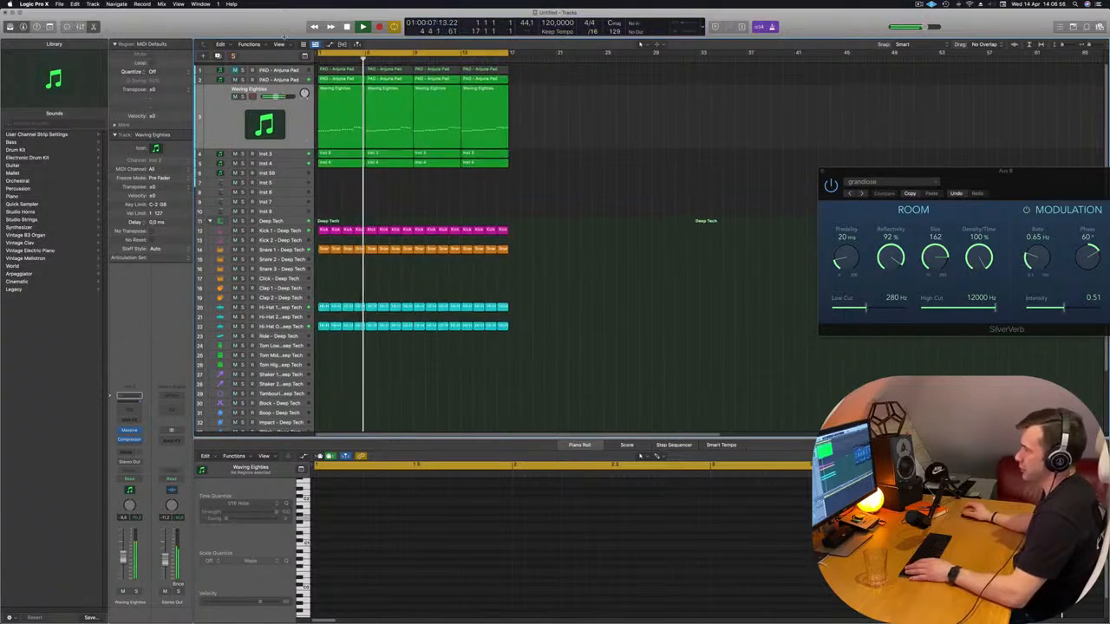
{"action": "left_click", "coordinate": [243, 77]}
{"action": "left_click", "coordinate": [243, 77]}
Move the second PAD - Anjuna Pad track directly below the Waving Eighties track and restart the loop
{"action": "left_click_drag", "start_coordinate": [299, 77], "coordinate": [305, 145]}
{"action": "left_click", "coordinate": [457, 182]}
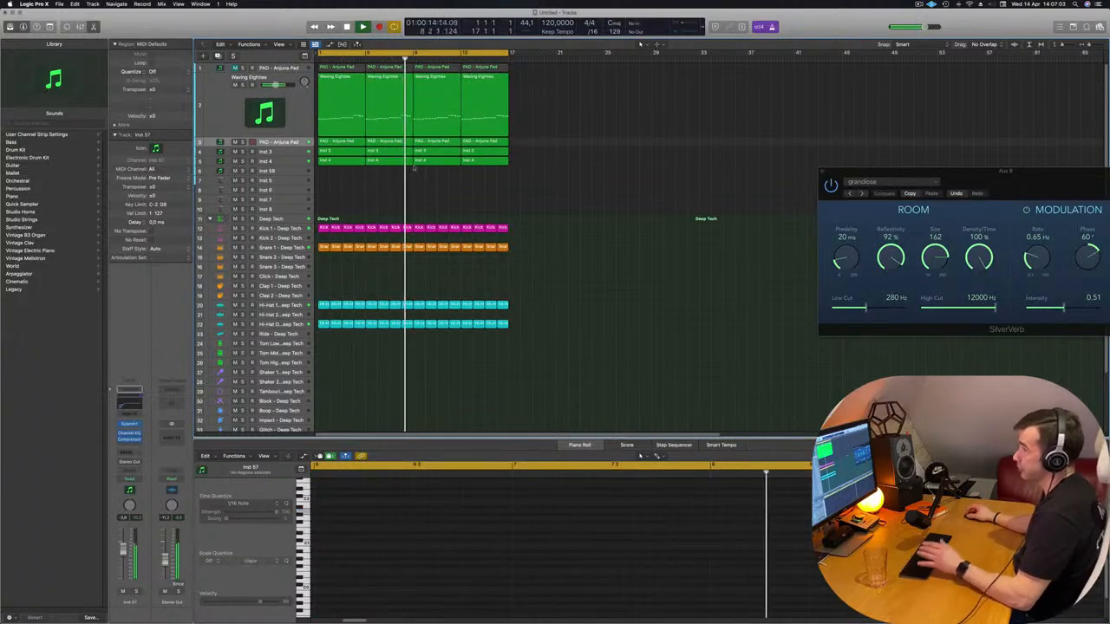
{"action": "key", "text": "space"}
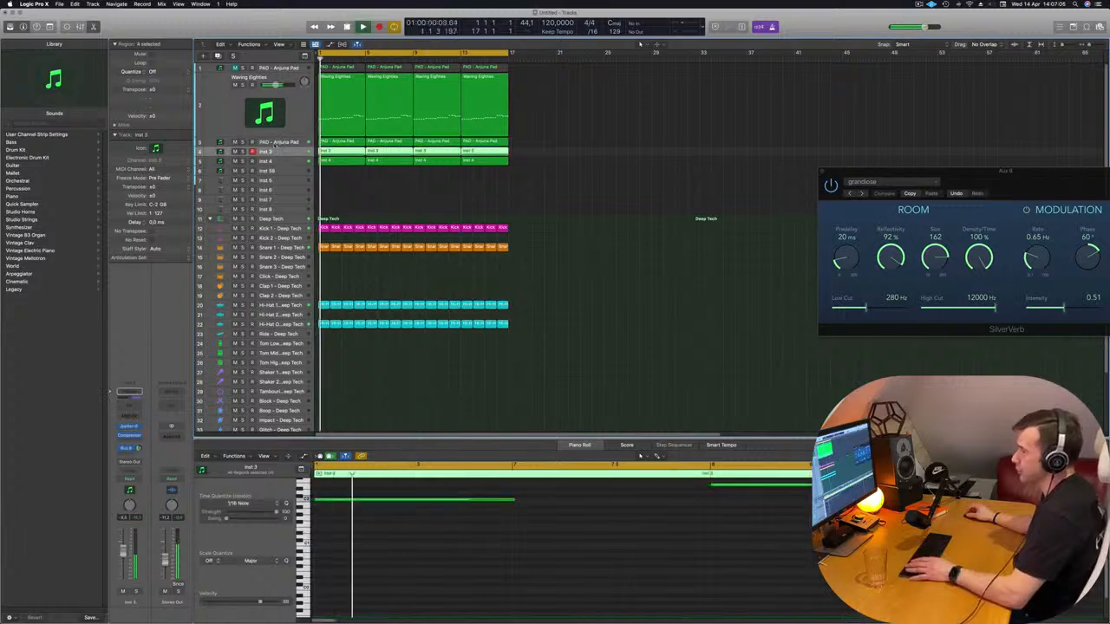
Rename the Inst 3 track to "Jupiter 8" and select the Inst 4 track
{"action": "double_click", "coordinate": [267, 150]}
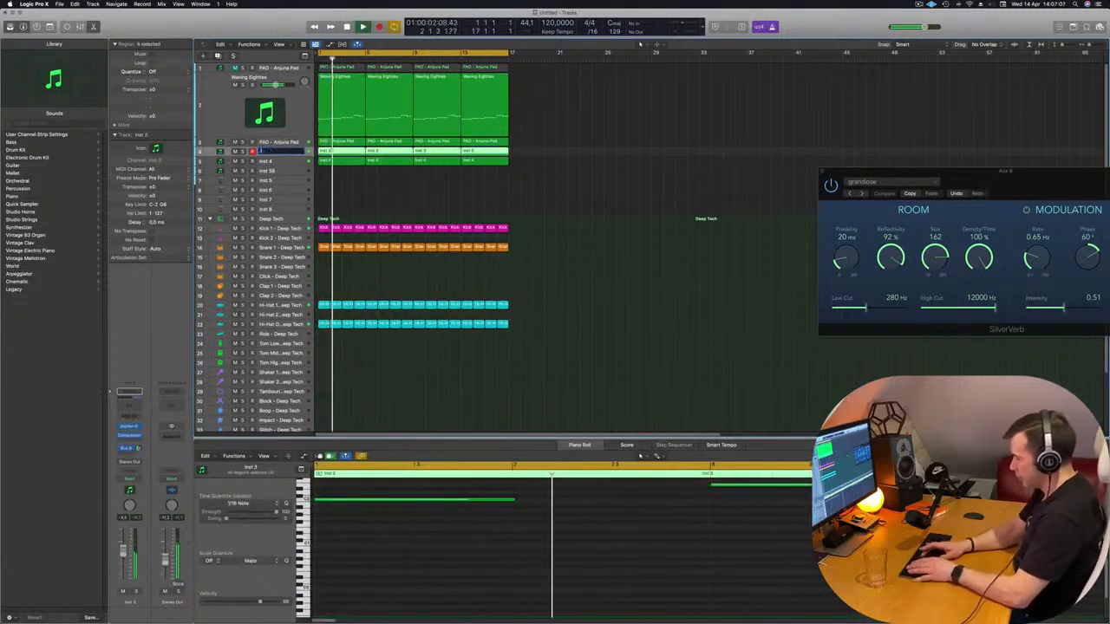
{"action": "type", "text": "Jup"}
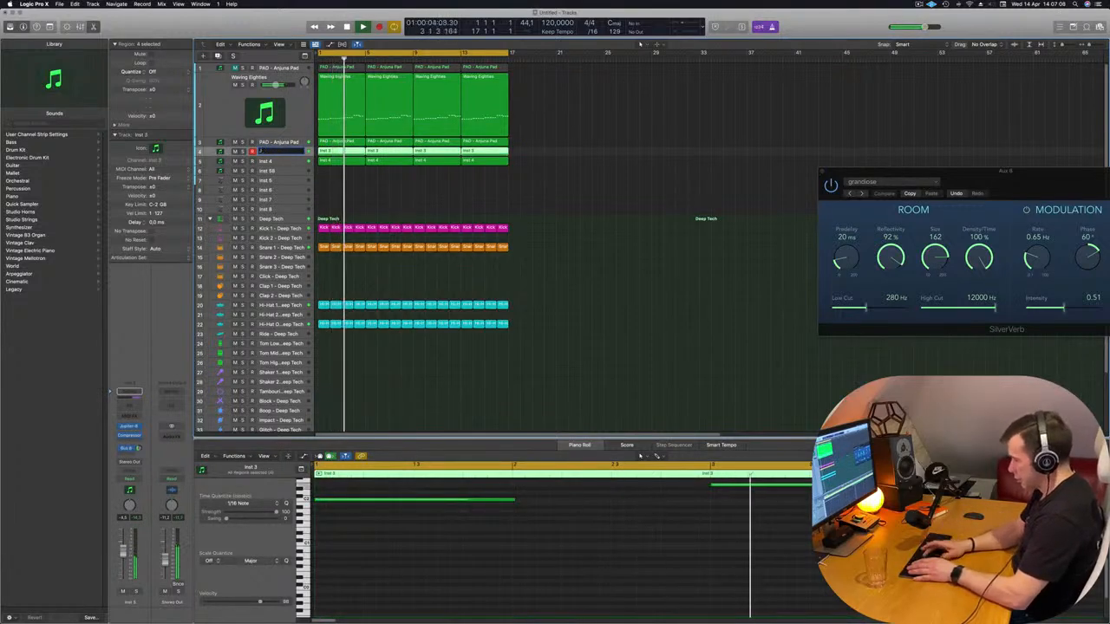
{"action": "type", "text": "ite"}
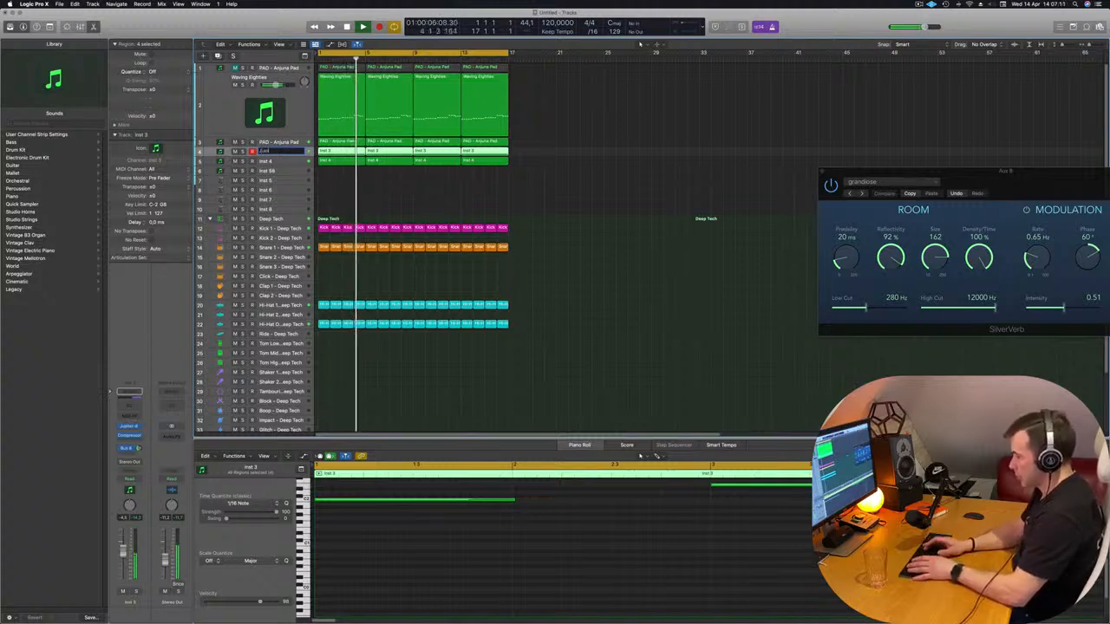
{"action": "type", "text": "r 8"}
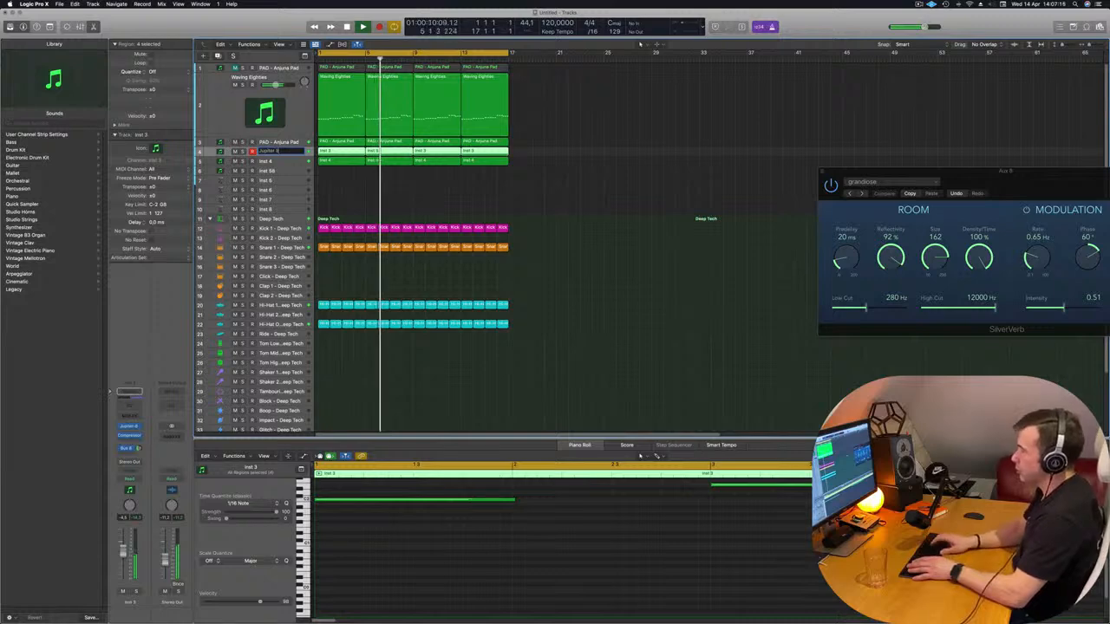
{"action": "key", "text": "Return"}
{"action": "left_click", "coordinate": [289, 161]}
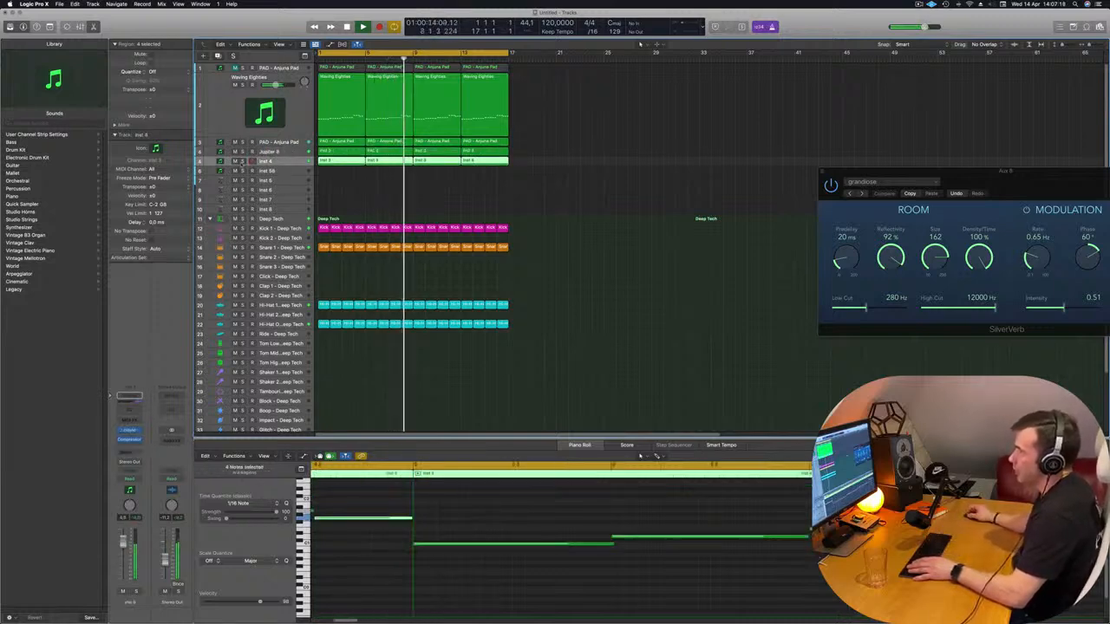
Solo the Inst 4 track briefly to identify its sound and rename it "Polym"
{"action": "left_click", "coordinate": [243, 161]}
{"action": "left_click", "coordinate": [242, 161]}
{"action": "double_click", "coordinate": [266, 161]}
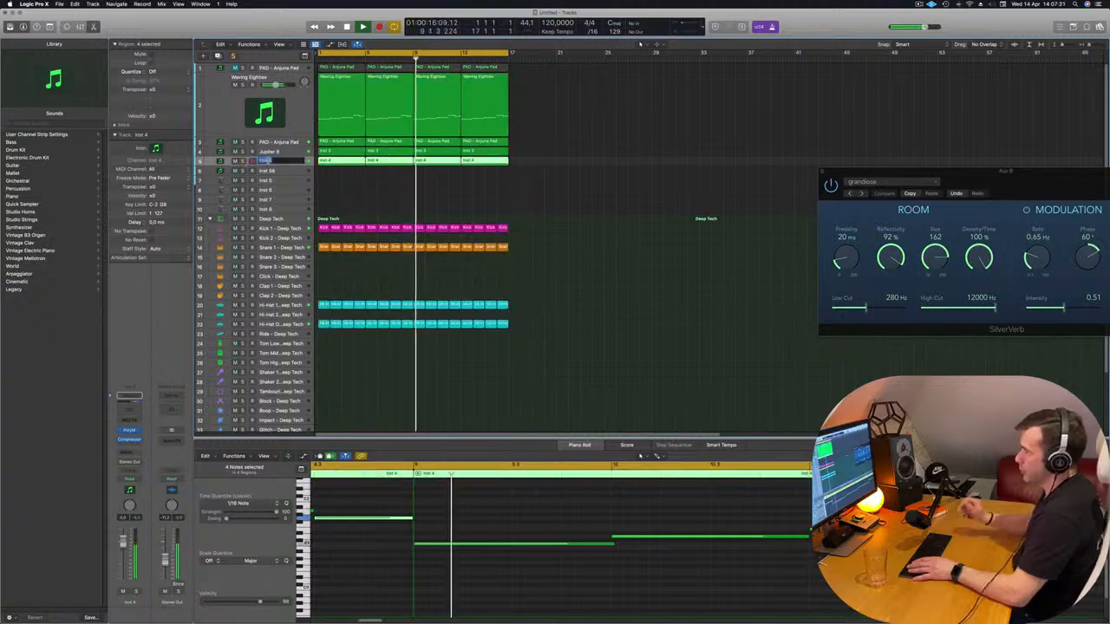
{"action": "type", "text": "Polym"}
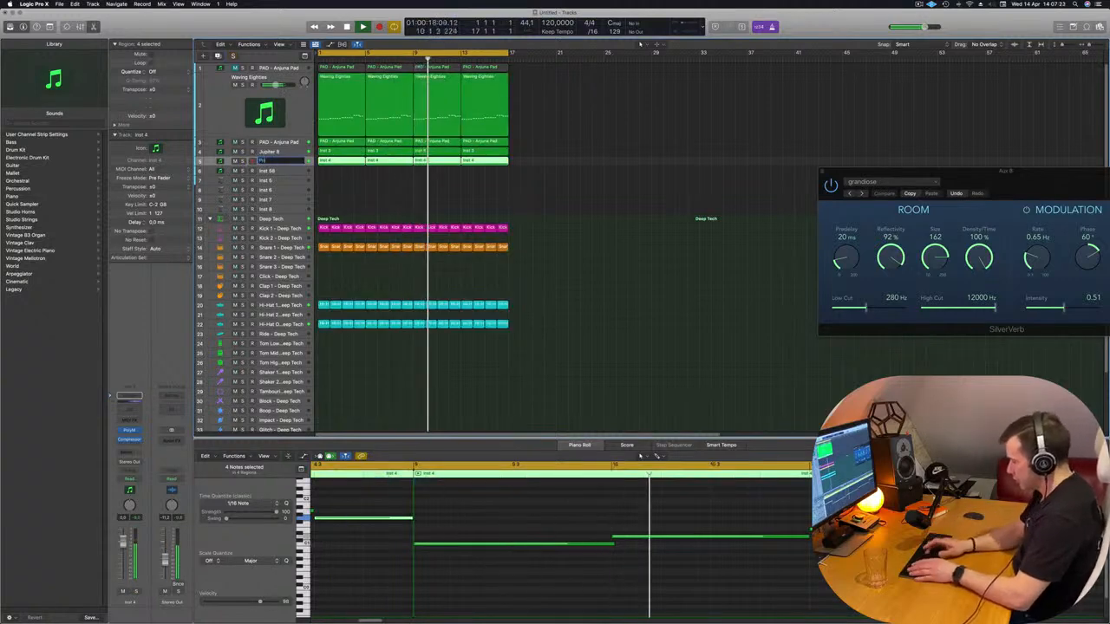
{"action": "key", "text": "Return"}
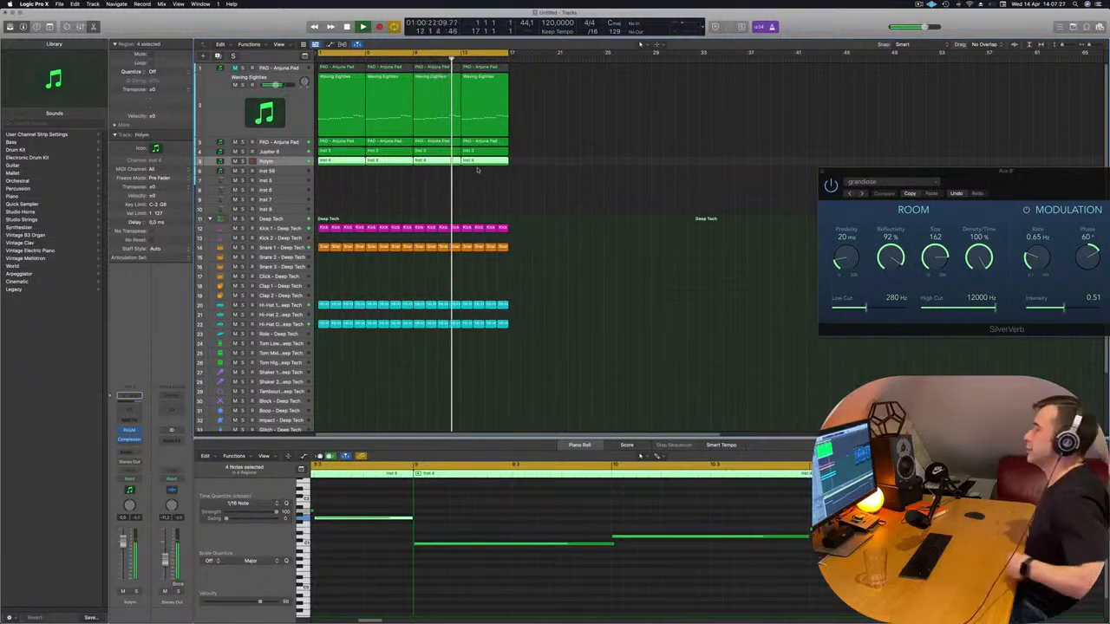
Restart the loop, copy the first open hi-hat region to bar 1 of the Tom High track, and select that track
{"action": "scroll", "coordinate": [477, 170], "scroll_direction": "down", "scroll_amount": 3}
{"action": "key", "text": "Return"}
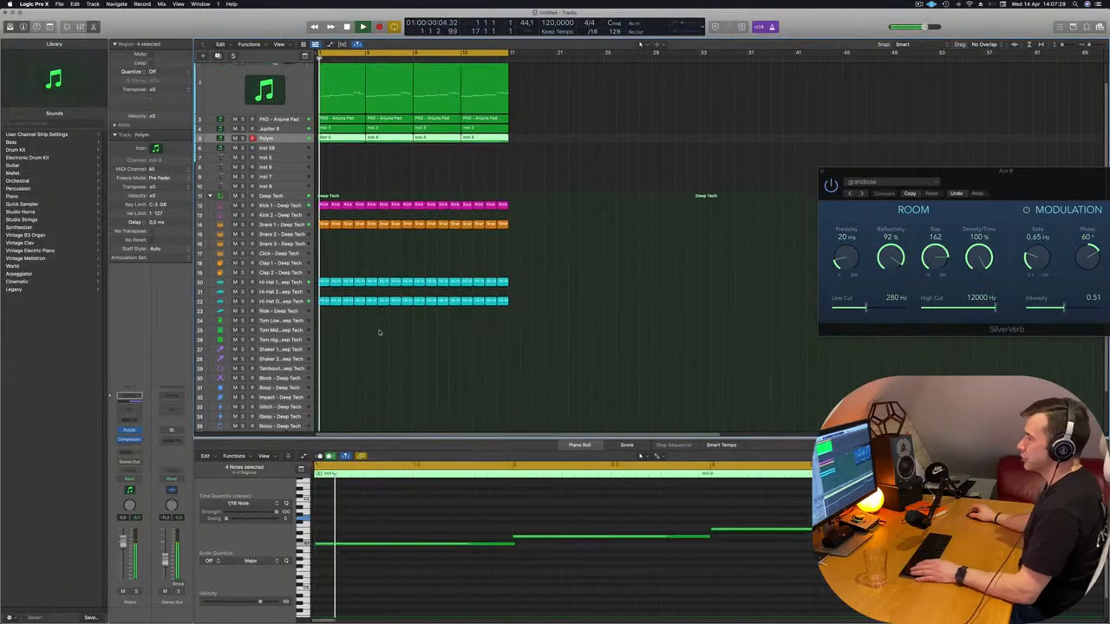
{"action": "left_click_drag", "start_coordinate": [323, 287], "coordinate": [323, 324]}
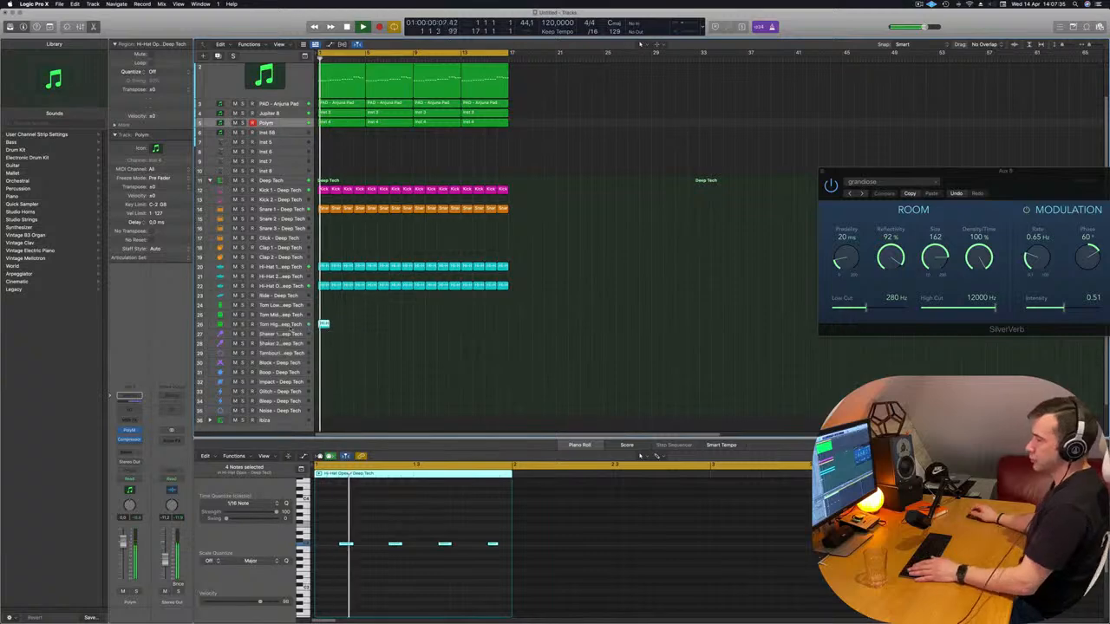
{"action": "left_click", "coordinate": [289, 326]}
{"action": "key", "text": "space"}
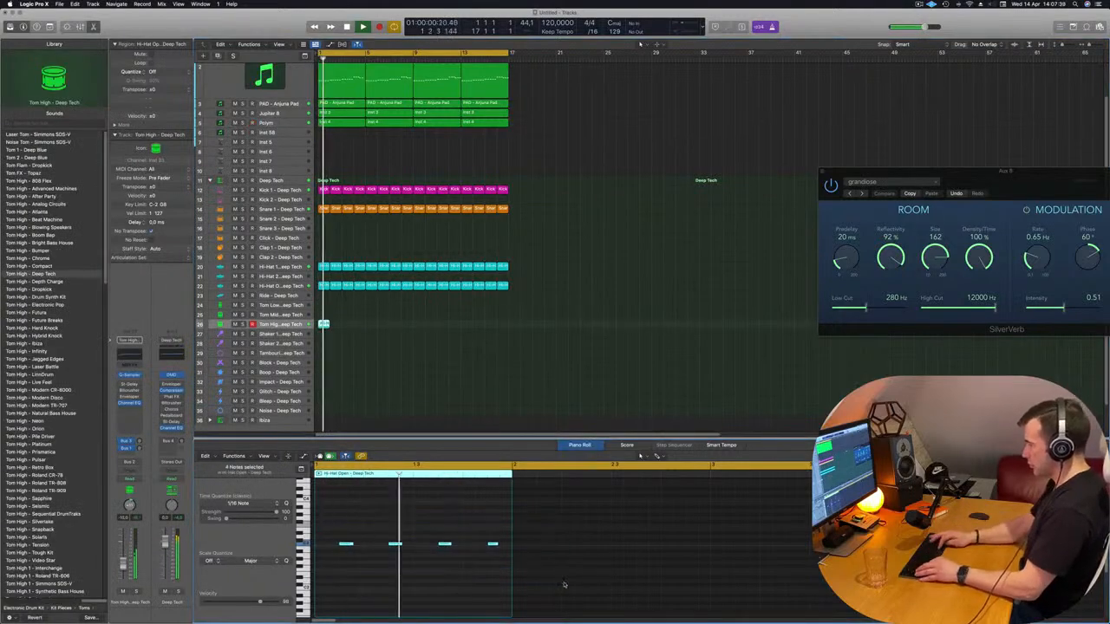
Shorten the four notes in the Tom High region and transpose them to a different pitch
{"action": "scroll", "coordinate": [564, 585], "scroll_direction": "up", "scroll_amount": 3}
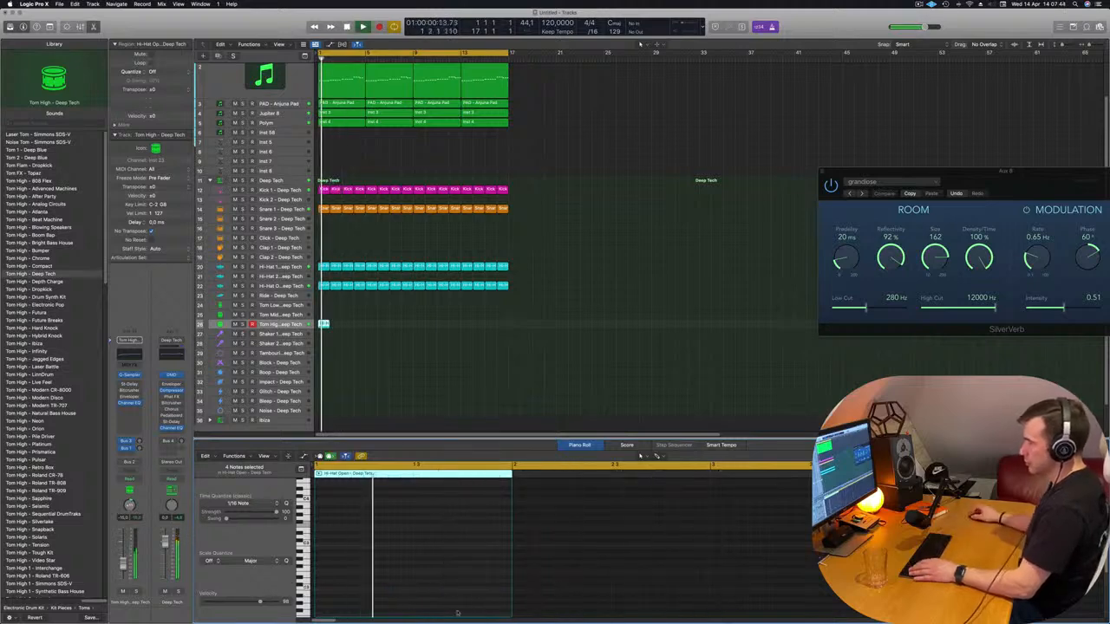
{"action": "scroll", "coordinate": [457, 613], "scroll_direction": "down", "scroll_amount": 3}
{"action": "scroll", "coordinate": [406, 578], "scroll_direction": "up", "scroll_amount": 1}
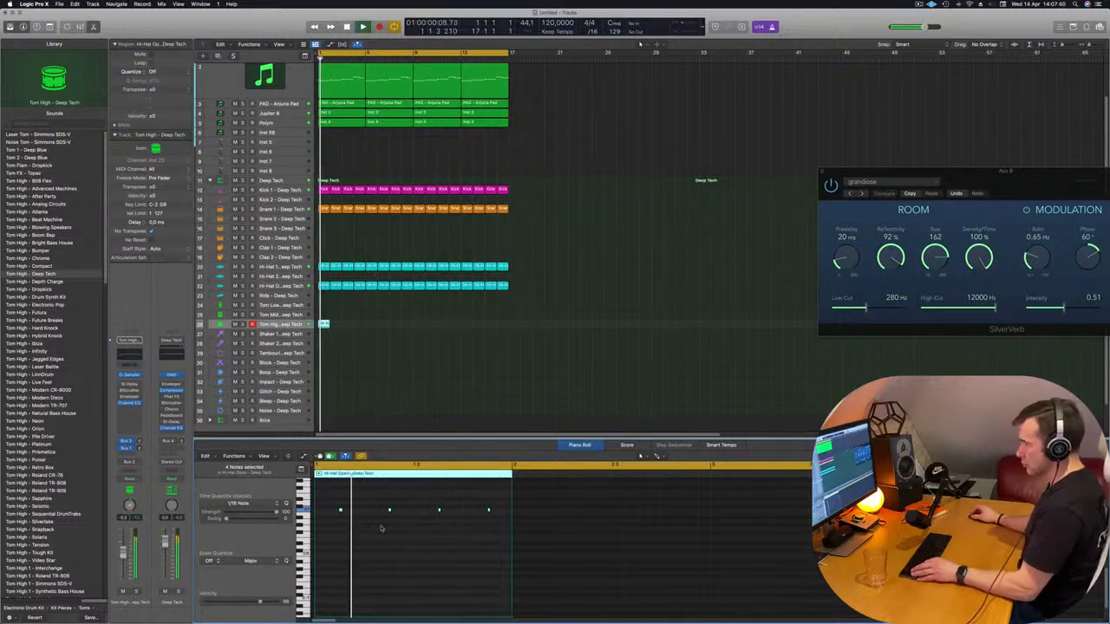
{"action": "scroll", "coordinate": [383, 528], "scroll_direction": "up", "scroll_amount": 5}
{"action": "scroll", "coordinate": [399, 526], "scroll_direction": "left", "scroll_amount": 4}
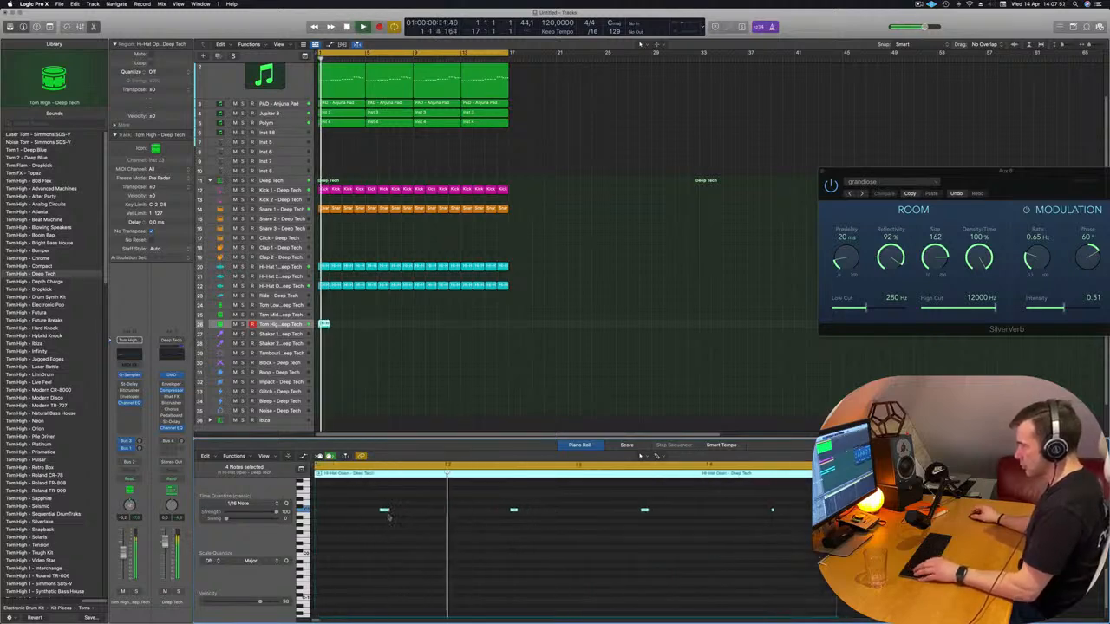
{"action": "mouse_move", "coordinate": [384, 511]}
{"action": "left_mouse_down"}
{"action": "mouse_move", "coordinate": [407, 511]}
{"action": "mouse_move", "coordinate": [385, 512]}
{"action": "left_mouse_up"}
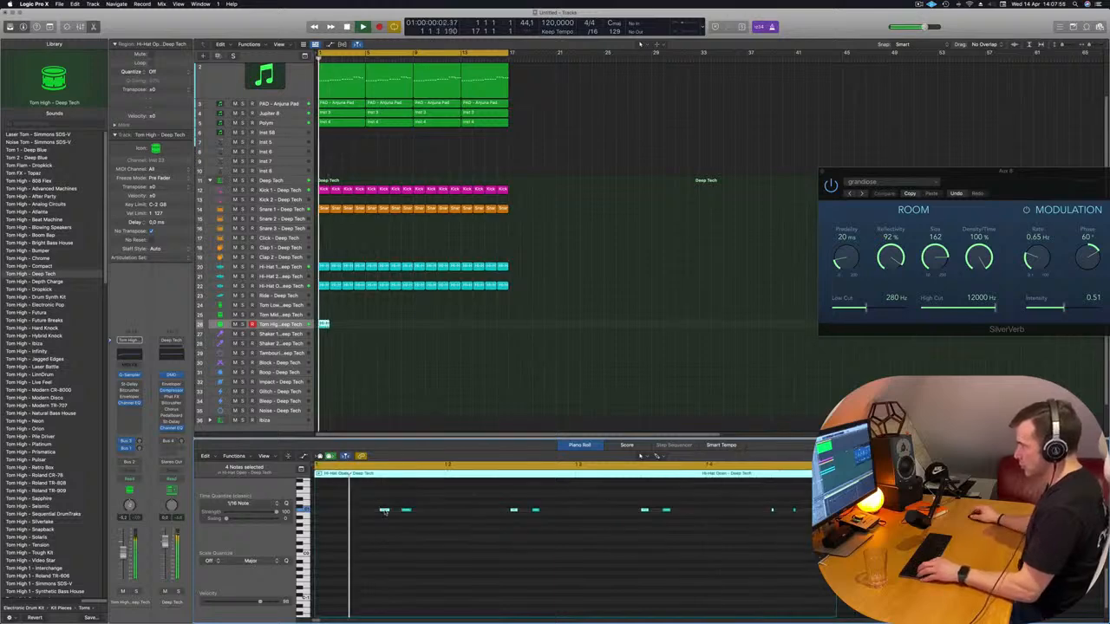
{"action": "scroll", "coordinate": [388, 533], "scroll_direction": "down", "scroll_amount": 3}
{"action": "scroll", "coordinate": [388, 513], "scroll_direction": "down", "scroll_amount": 2}
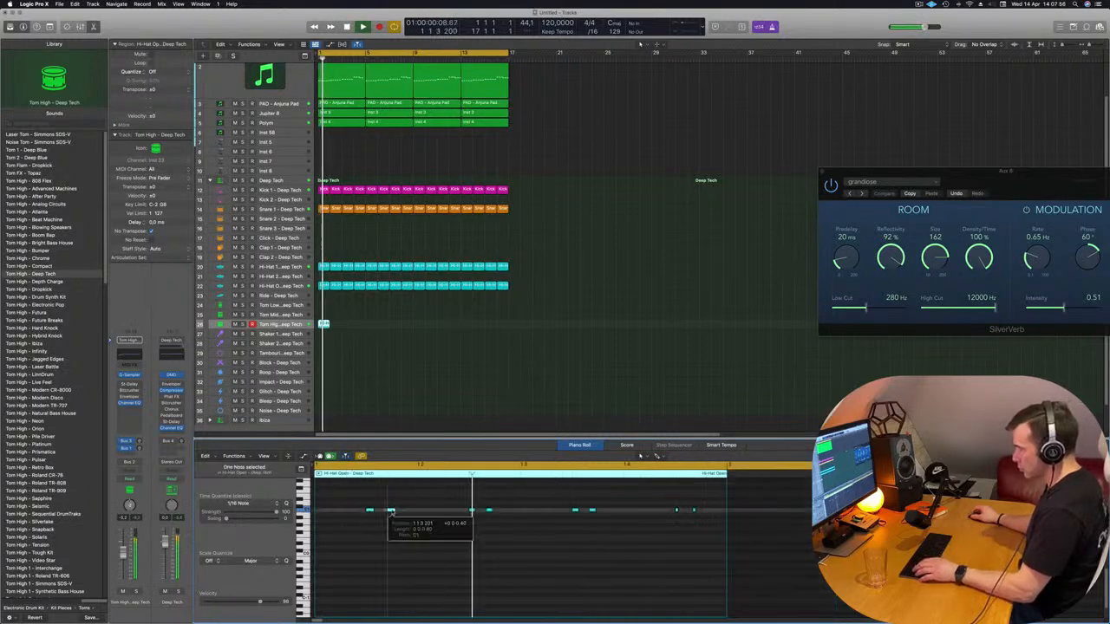
{"action": "left_click", "coordinate": [388, 512]}
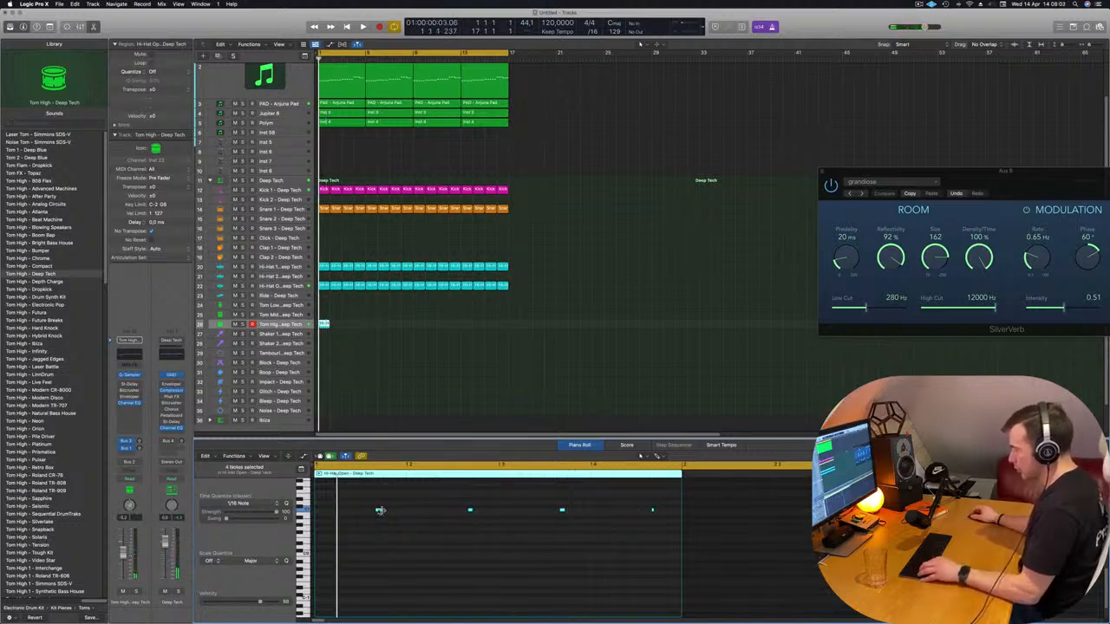
Duplicate the four Tom High notes a sixteenth later within the bar and resume playback
{"action": "mouse_move", "coordinate": [377, 511]}
{"action": "left_mouse_down"}
{"action": "mouse_move", "coordinate": [363, 513]}
{"action": "mouse_move", "coordinate": [387, 515]}
{"action": "left_mouse_up"}
{"action": "key", "text": "space"}
{"action": "scroll", "coordinate": [468, 568], "scroll_direction": "down", "scroll_amount": 3}
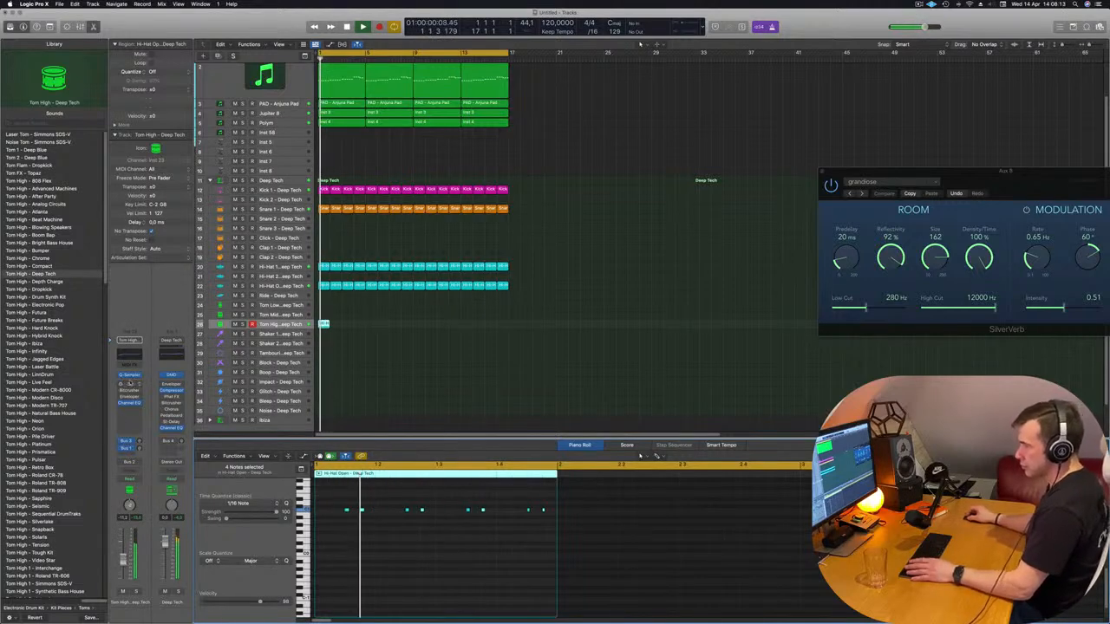
Adjust the Tom High track's Bus 1 send and solo the track briefly to check the delay
{"action": "left_click", "coordinate": [140, 449]}
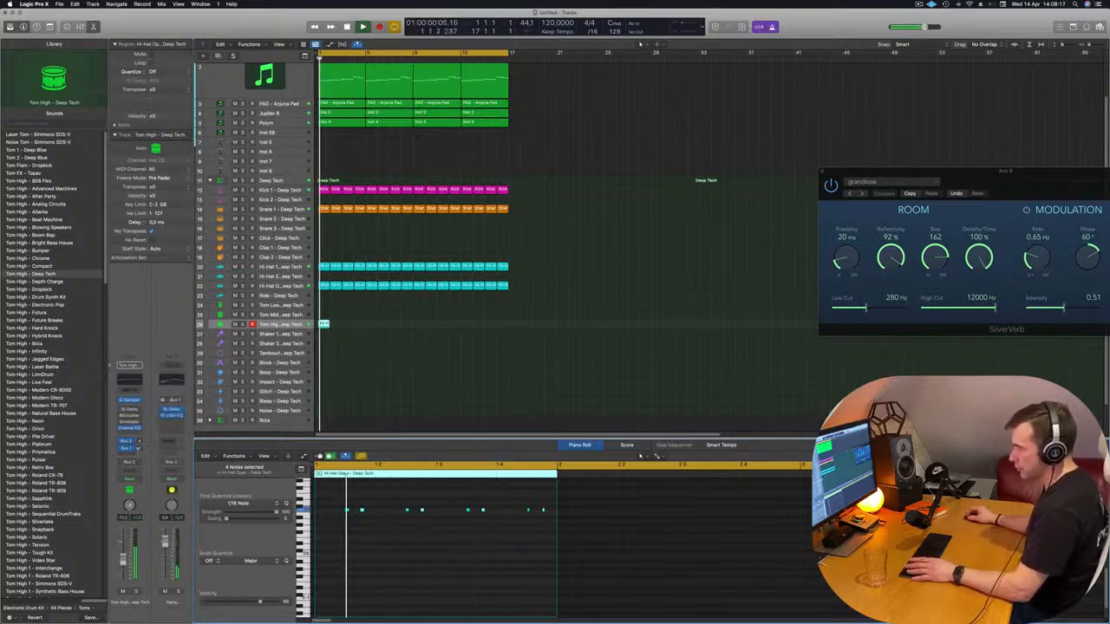
{"action": "left_click", "coordinate": [137, 591]}
{"action": "left_click", "coordinate": [137, 591]}
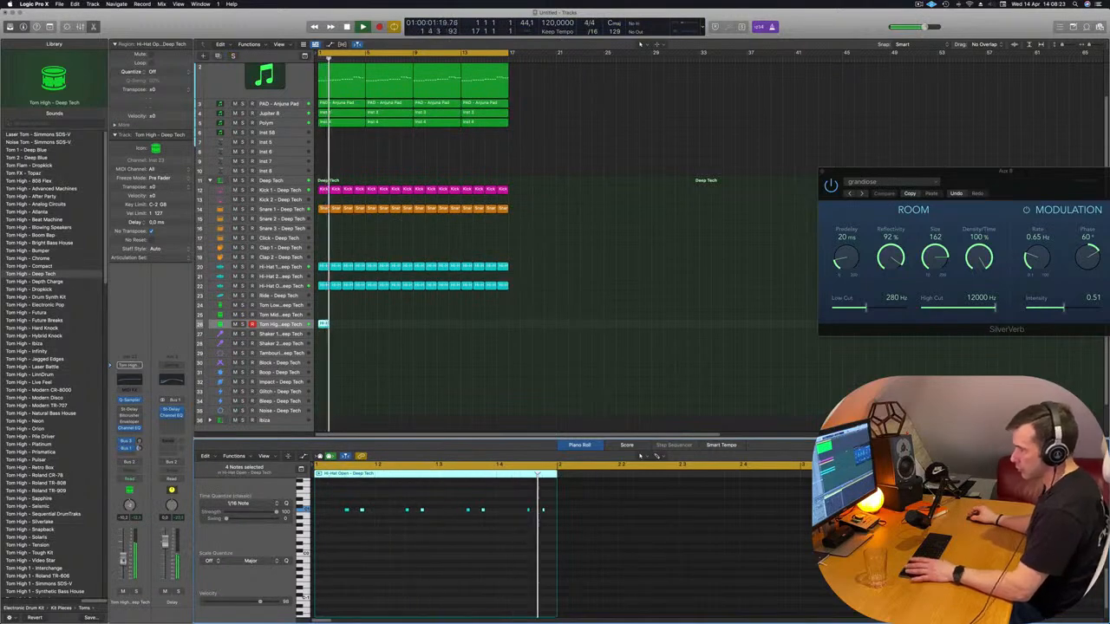
{"action": "key", "text": "super+r"}
{"action": "key", "text": "super+r"}
{"action": "key", "text": "super+r"}
{"action": "key", "text": "super+r"}
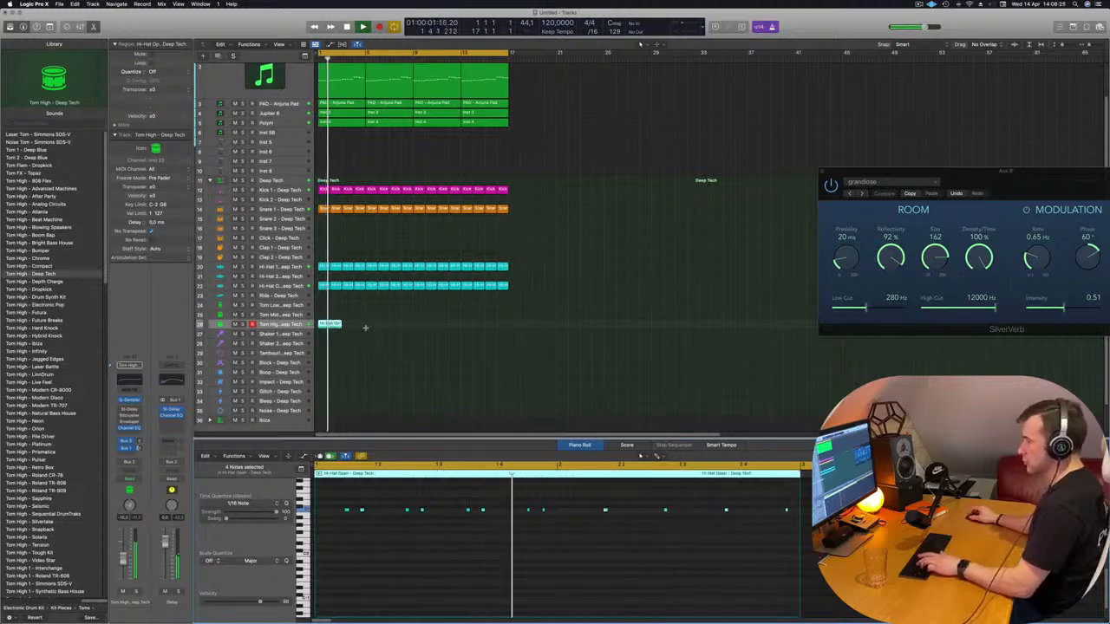
{"action": "left_click", "coordinate": [433, 334]}
{"action": "key", "text": "super+z"}
{"action": "key", "text": "super+z"}
{"action": "key", "text": "super+z"}
{"action": "key", "text": "super+z"}
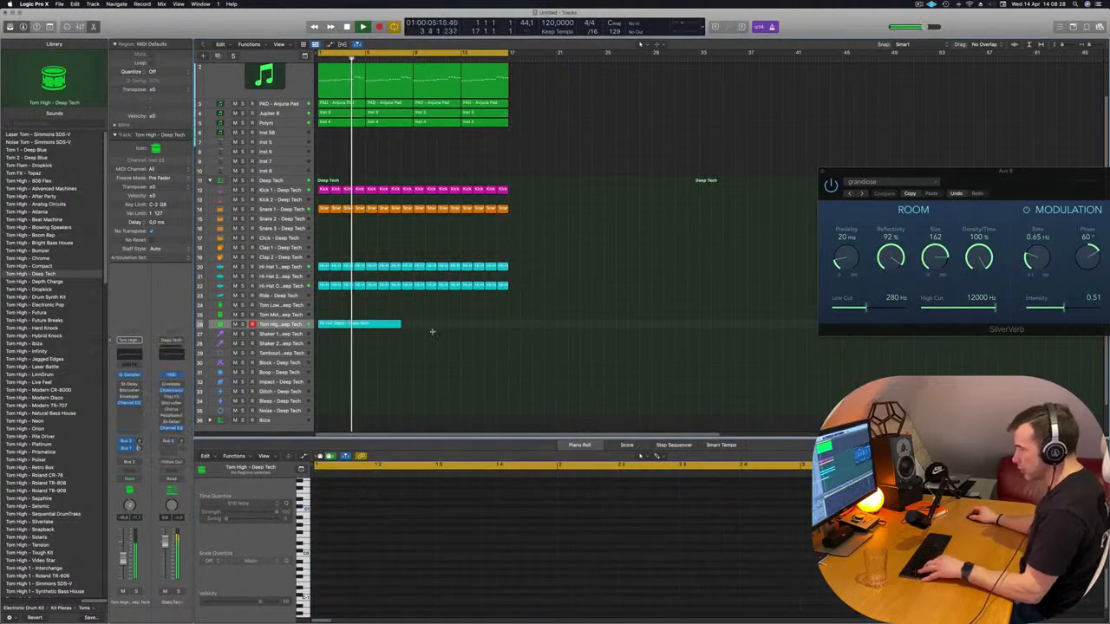
Repeat the one-bar Tom High region up to bar 17 and restart the loop from the beginning
{"action": "left_click", "coordinate": [322, 325]}
{"action": "key", "text": "super+r"}
{"action": "key", "text": "super+r"}
{"action": "key", "text": "super+r"}
{"action": "key", "text": "super+r"}
{"action": "key", "text": "super+r"}
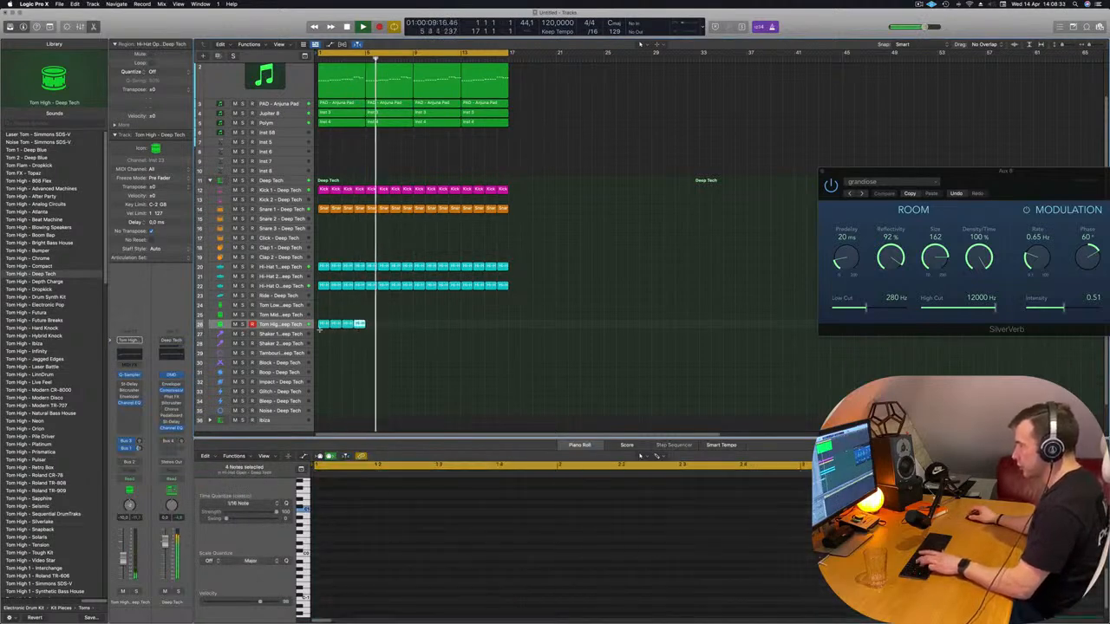
{"action": "key", "text": "super+r"}
{"action": "key", "text": "super+r"}
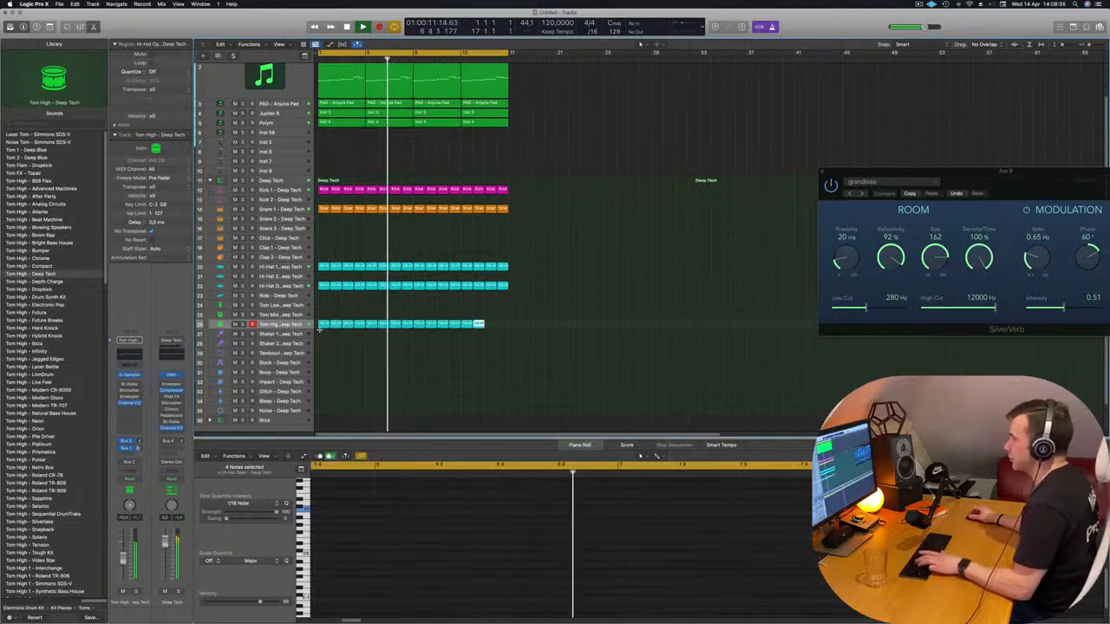
{"action": "key", "text": "Return"}
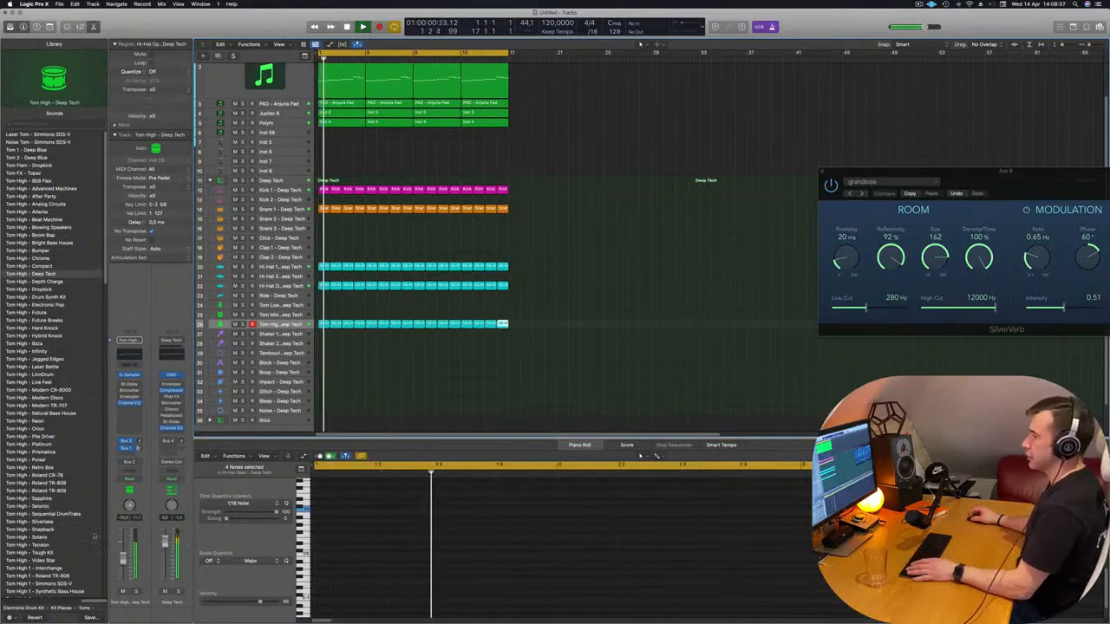
Lower the Tom High track's volume, comparing the mix with the track muted and soloed, and deselect its region
{"action": "left_click", "coordinate": [123, 591]}
{"action": "left_click", "coordinate": [123, 591]}
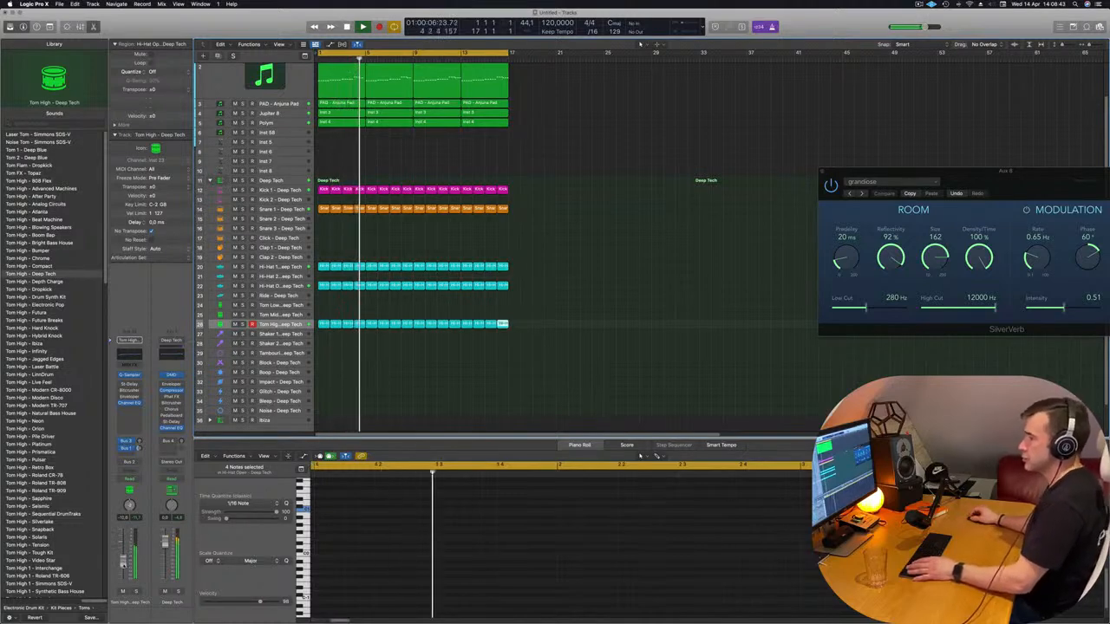
{"action": "left_click", "coordinate": [135, 592]}
{"action": "left_click", "coordinate": [135, 592]}
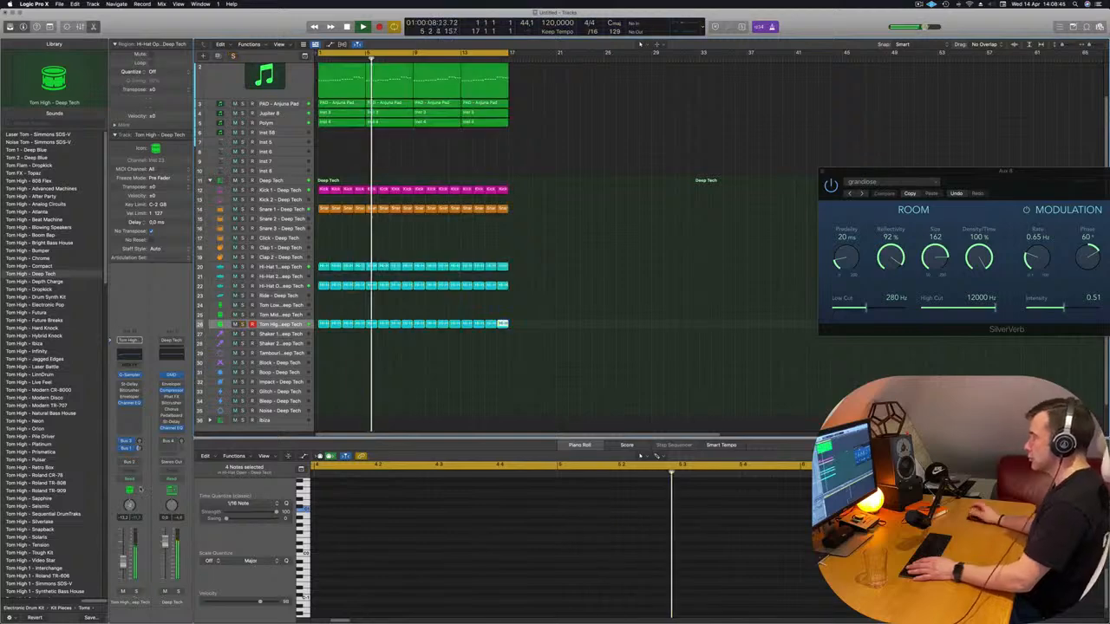
{"action": "left_click", "coordinate": [518, 374]}
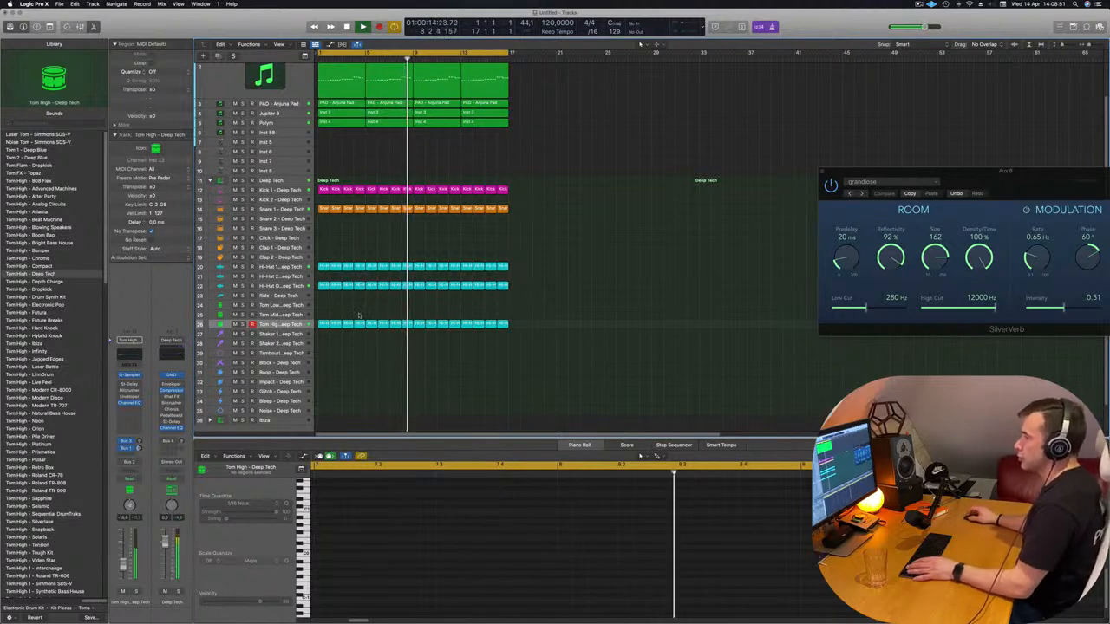
Copy the first Kick 1 region to bar 1 of the Boop track and delete its first two notes
{"action": "left_click", "coordinate": [321, 324]}
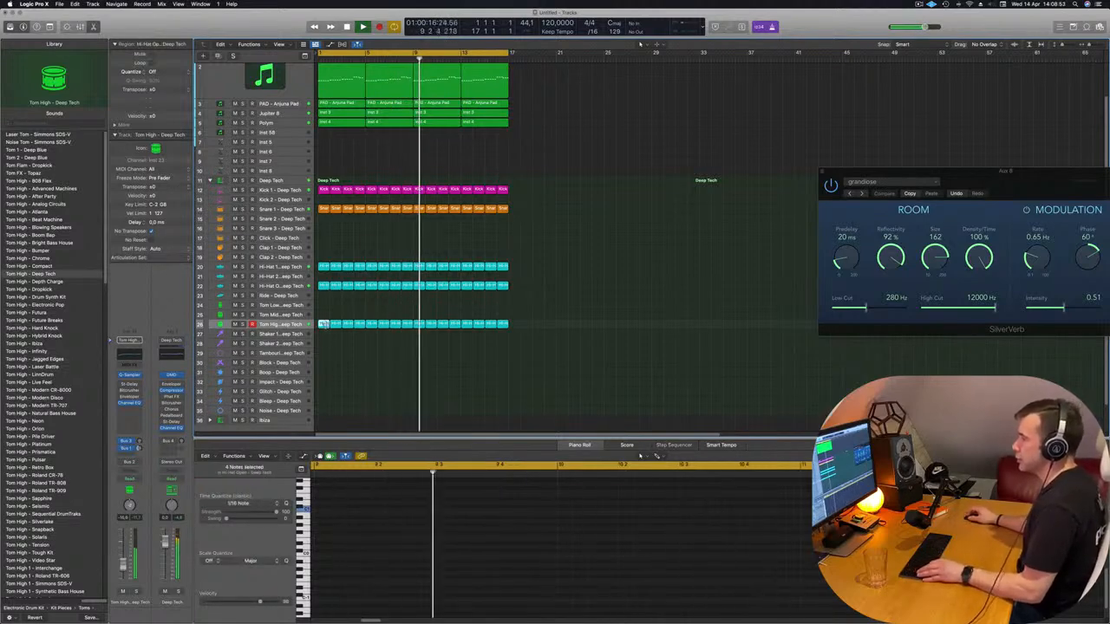
{"action": "left_click_drag", "start_coordinate": [323, 188], "coordinate": [322, 372]}
{"action": "left_click_drag", "start_coordinate": [326, 497], "coordinate": [380, 525]}
{"action": "key", "text": "Delete"}
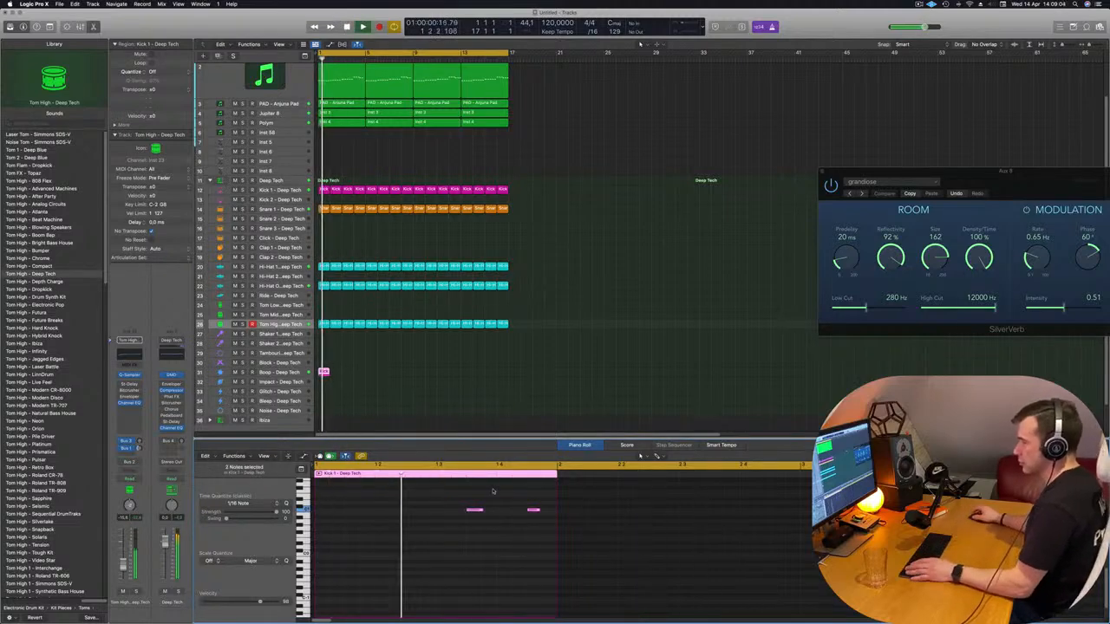
Audition the copied kick region on the Boop track, and move it to the Impact track to try that sound
{"action": "left_click", "coordinate": [278, 372]}
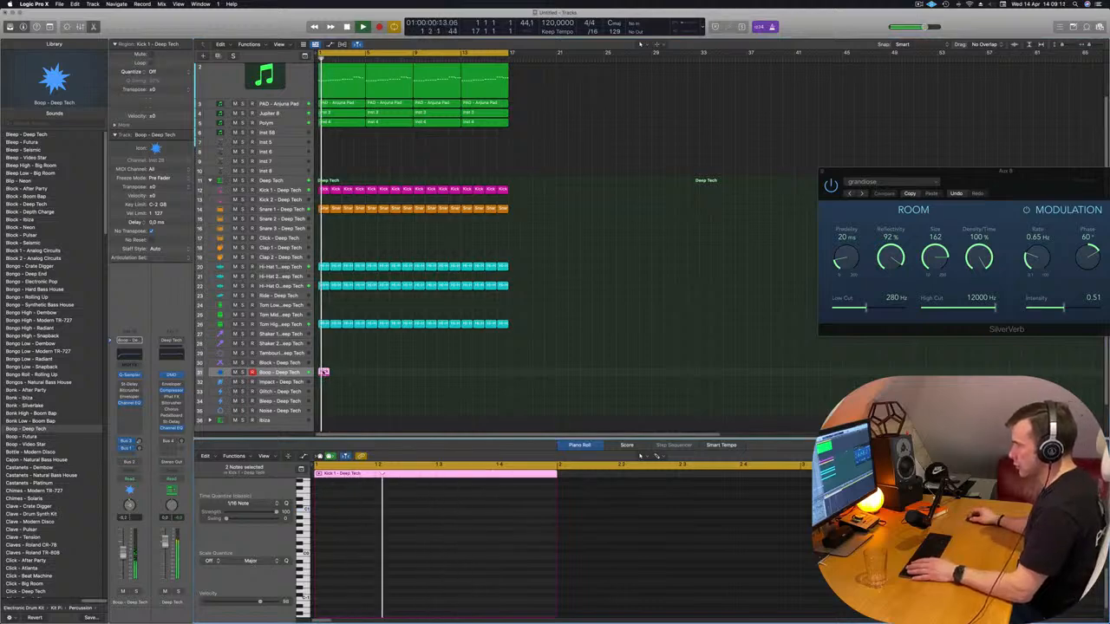
{"action": "left_click_drag", "start_coordinate": [322, 372], "coordinate": [324, 381]}
{"action": "left_click", "coordinate": [324, 381]}
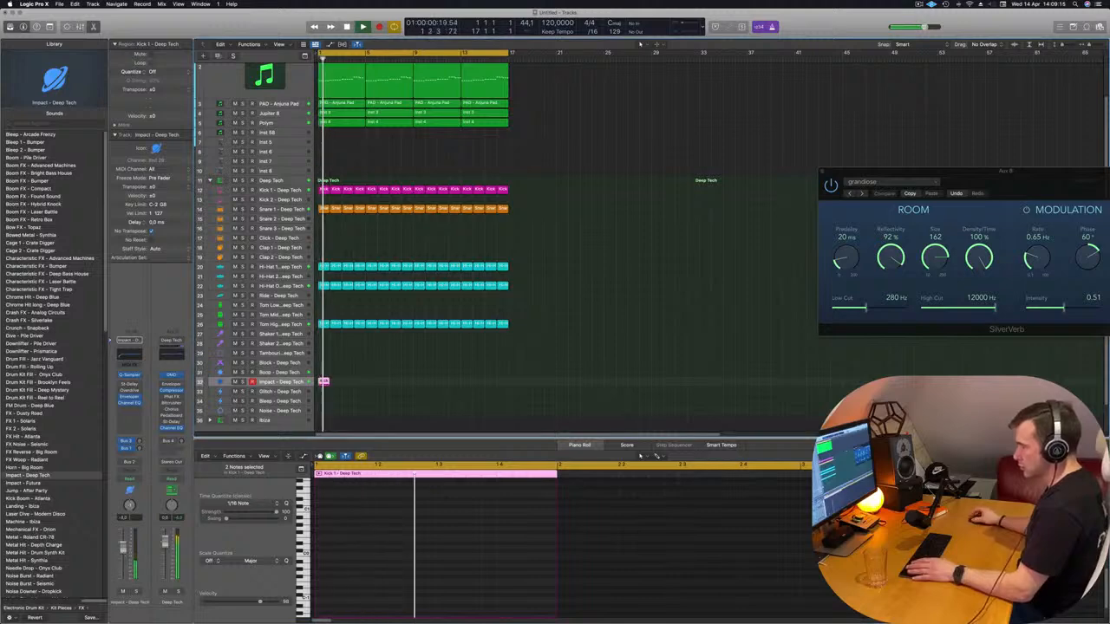
Transpose the two notes in the Impact track's region down two octaves and restart the loop
{"action": "scroll", "coordinate": [413, 557], "scroll_direction": "up", "scroll_amount": 5}
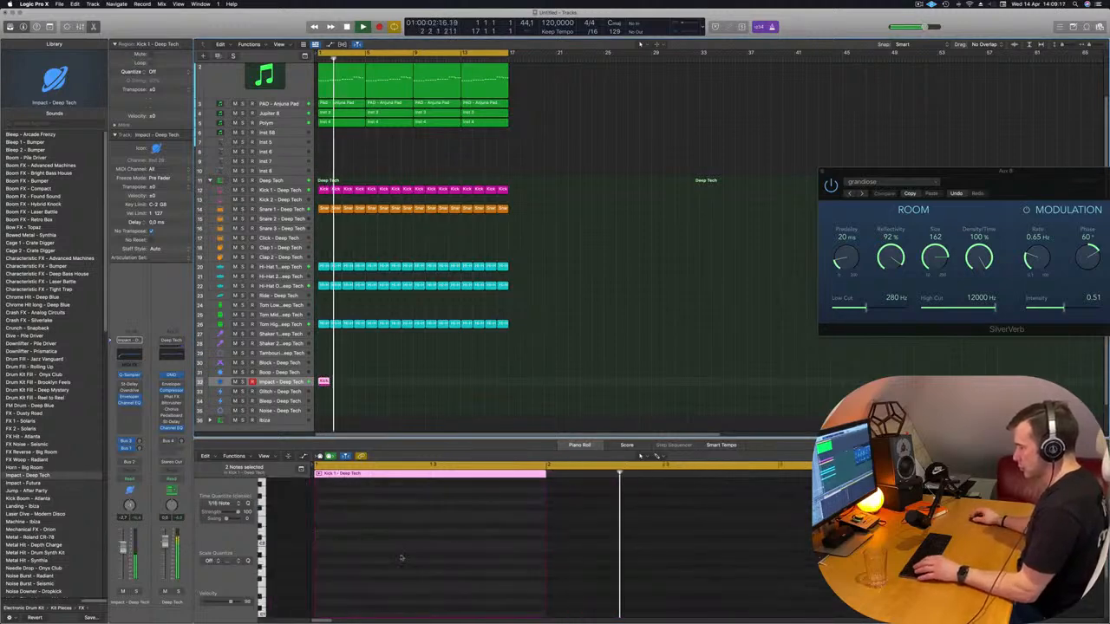
{"action": "scroll", "coordinate": [401, 558], "scroll_direction": "down", "scroll_amount": 3}
{"action": "scroll", "coordinate": [401, 557], "scroll_direction": "down", "scroll_amount": 5}
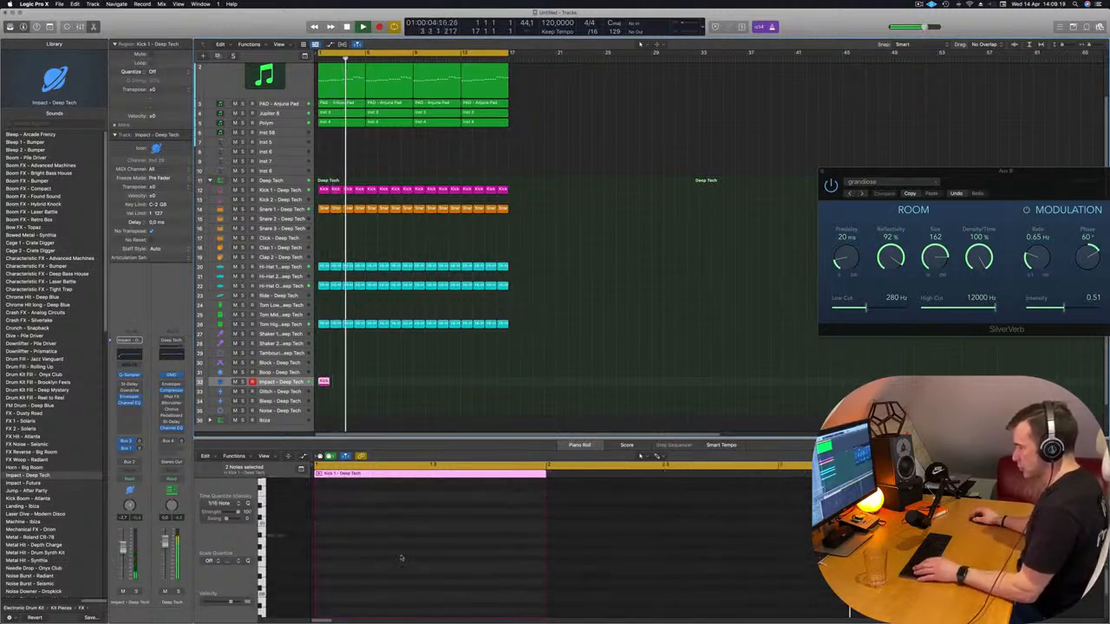
{"action": "scroll", "coordinate": [401, 558], "scroll_direction": "up", "scroll_amount": 3}
{"action": "left_click_drag", "start_coordinate": [401, 557], "coordinate": [656, 552]}
{"action": "key", "text": "alt+shift+Down"}
{"action": "key", "text": "alt+shift+Down"}
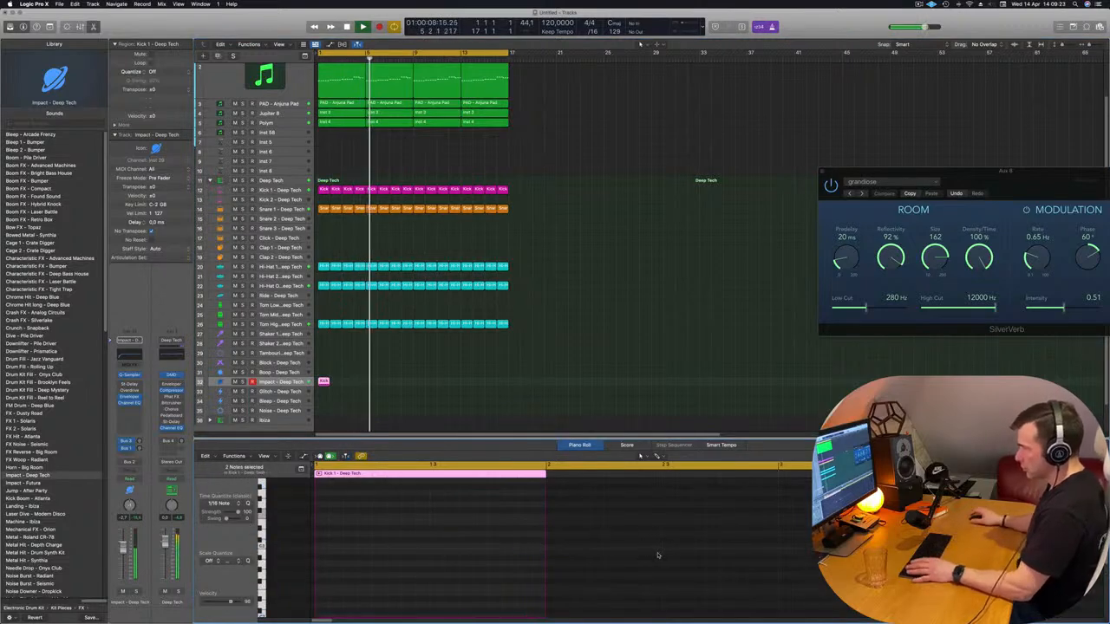
{"action": "key", "text": "Return"}
Move the two-note region to the Tom Low track and play the loop to try it with that sound
{"action": "scroll", "coordinate": [355, 406], "scroll_direction": "down", "scroll_amount": 1}
{"action": "scroll", "coordinate": [355, 403], "scroll_direction": "down", "scroll_amount": 3}
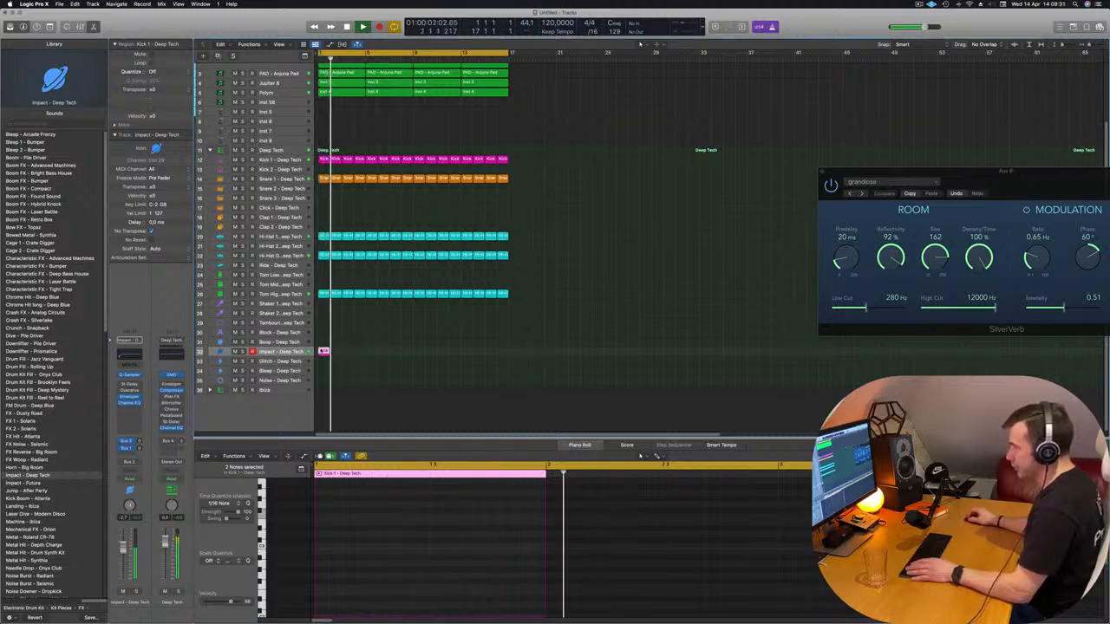
{"action": "left_click_drag", "start_coordinate": [323, 351], "coordinate": [323, 275]}
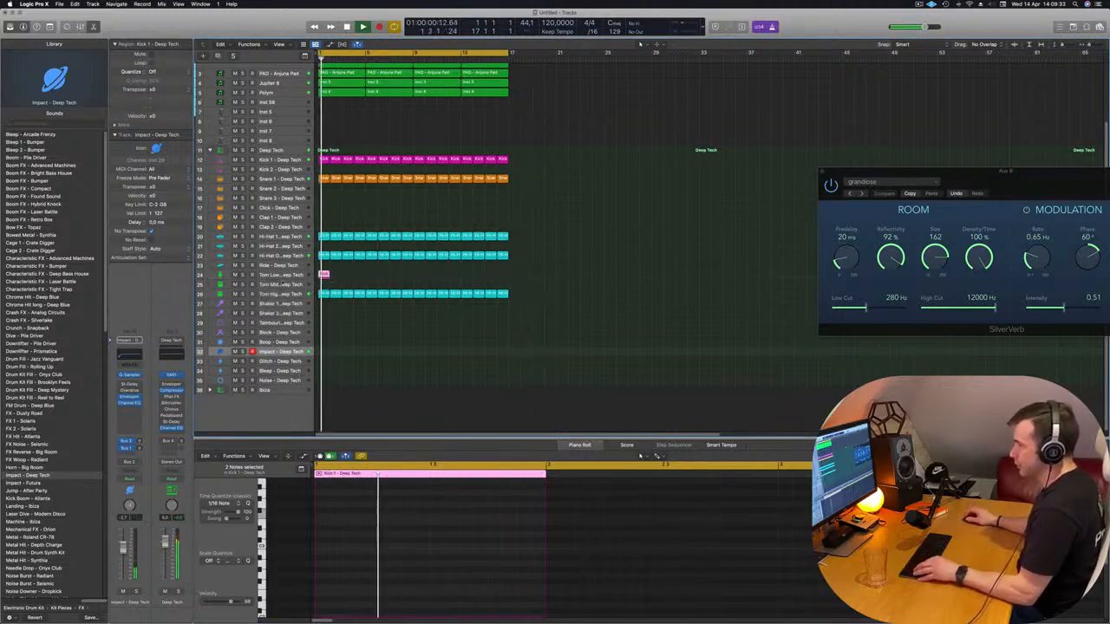
{"action": "scroll", "coordinate": [283, 282], "scroll_direction": "left", "scroll_amount": 2}
{"action": "scroll", "coordinate": [323, 276], "scroll_direction": "right", "scroll_amount": 3}
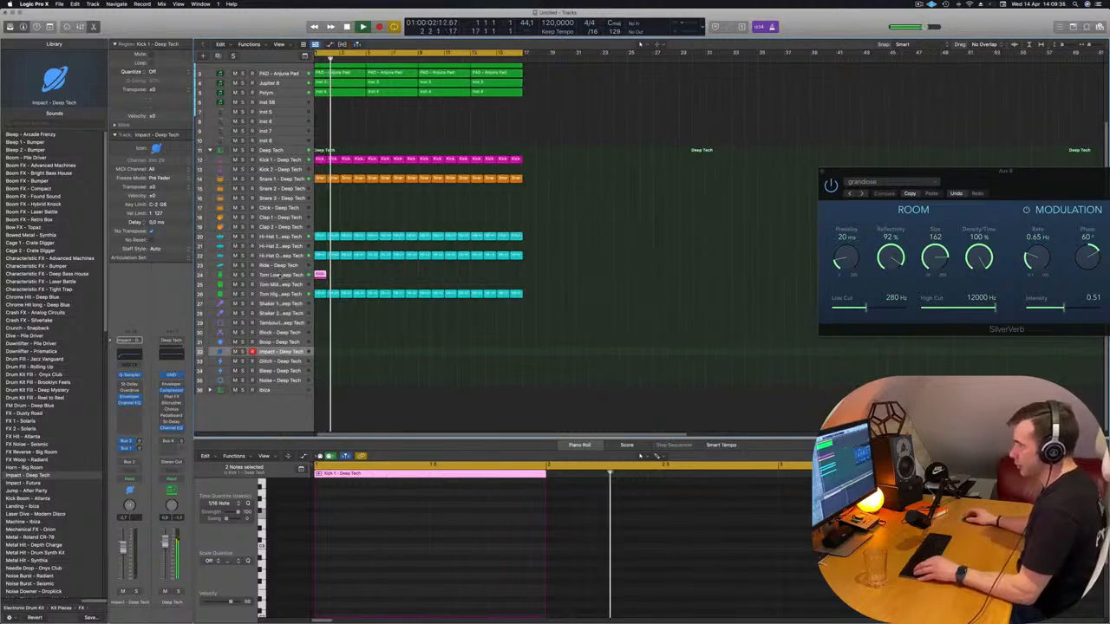
{"action": "left_click", "coordinate": [324, 274]}
{"action": "key", "text": "space"}
{"action": "key", "text": "space"}
Move the two-note region to the Tom Mid track, select that track, and repeat the region up to bar 17
{"action": "left_click_drag", "start_coordinate": [325, 274], "coordinate": [324, 283]}
{"action": "left_click", "coordinate": [289, 284]}
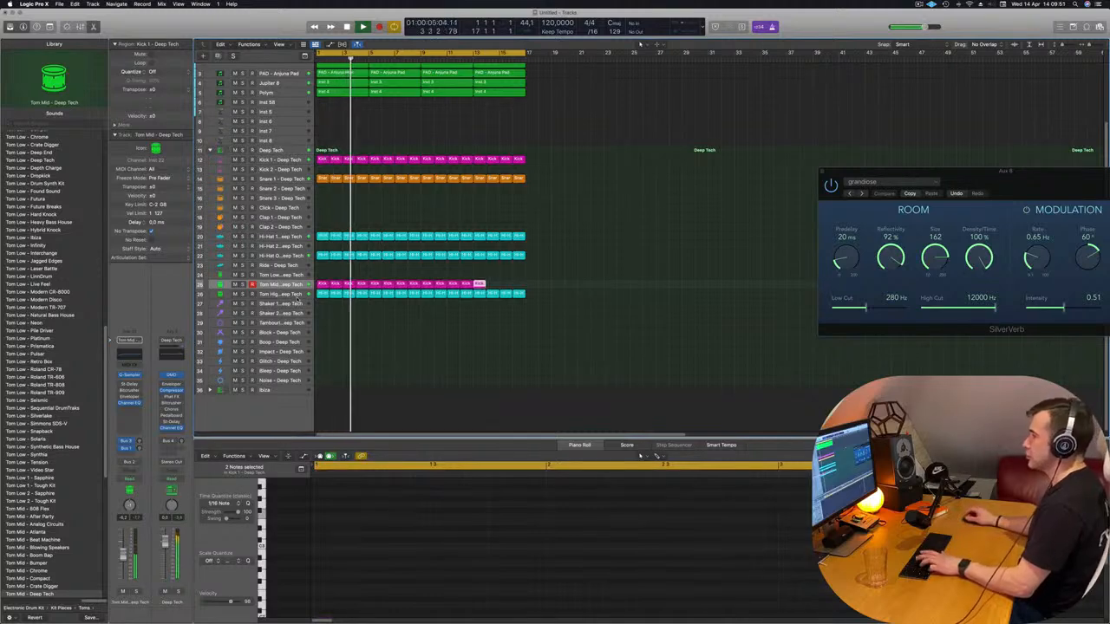
{"action": "left_click", "coordinate": [472, 408]}
{"action": "scroll", "coordinate": [475, 408], "scroll_direction": "down", "scroll_amount": 3}
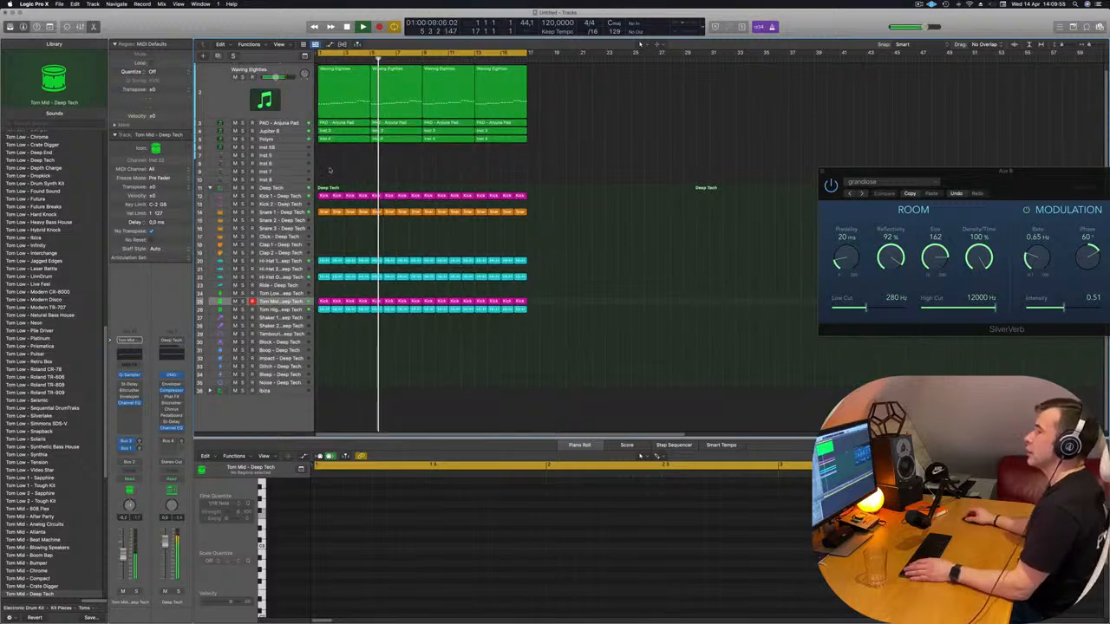
Restart the loop from bar 1 to hear it with the repeated Tom Mid pattern
{"action": "key", "text": "space"}
{"action": "key", "text": "Return"}
{"action": "key", "text": "space"}
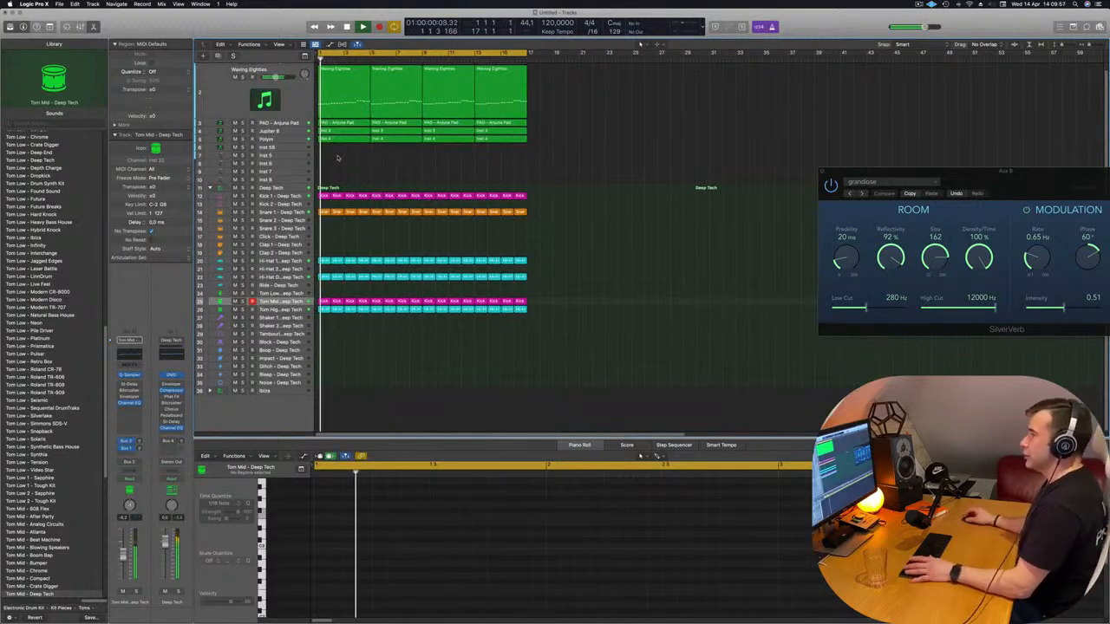
Duplicate the Jupiter 8 track with its settings and open the copy's Jupiter-8 V2 synth
{"action": "left_click", "coordinate": [286, 130]}
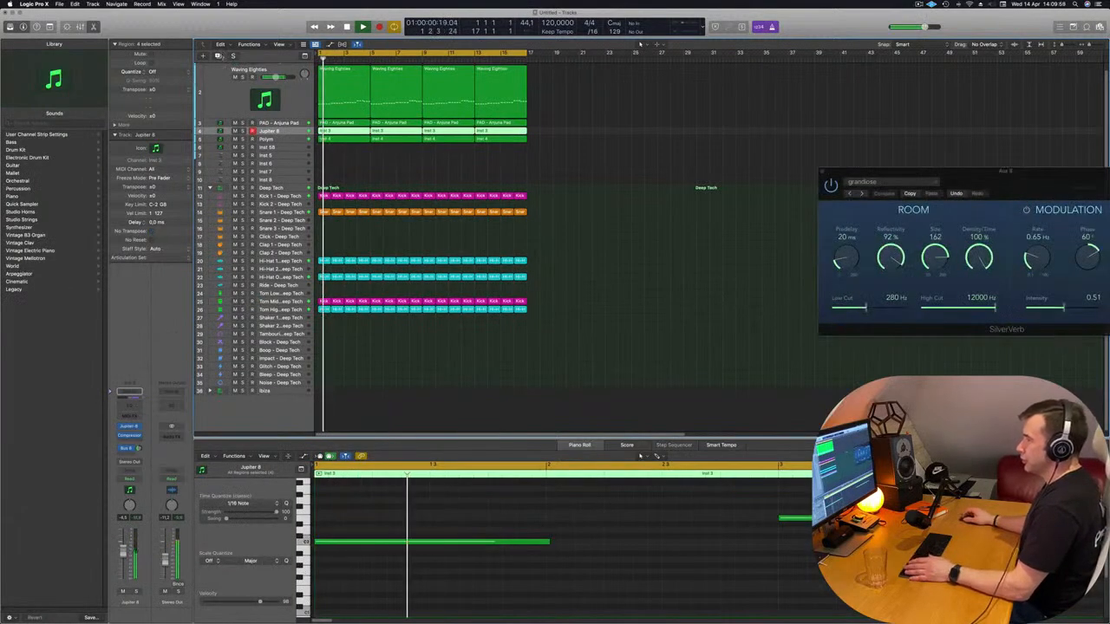
{"action": "left_click", "coordinate": [217, 56]}
{"action": "key", "text": "space"}
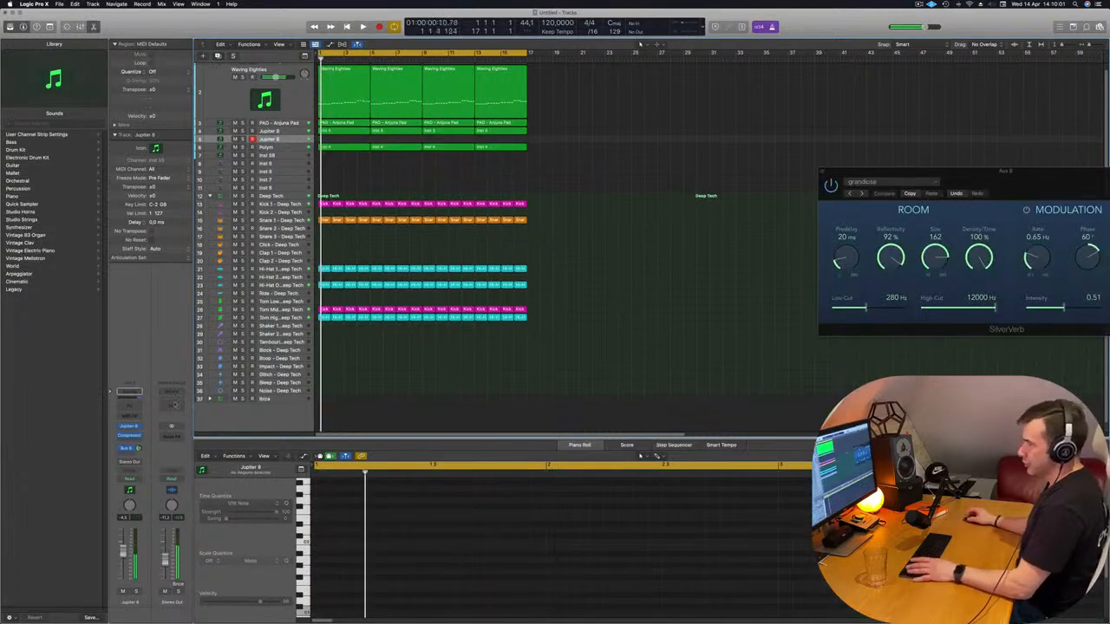
{"action": "left_click", "coordinate": [130, 425]}
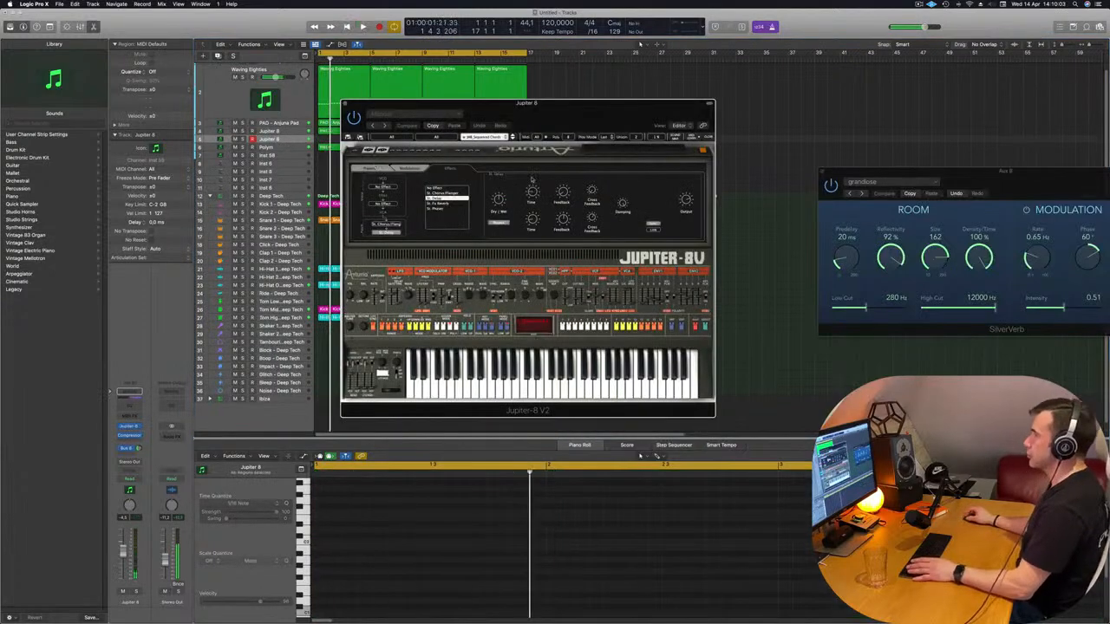
{"action": "left_click_drag", "start_coordinate": [526, 103], "coordinate": [612, 100]}
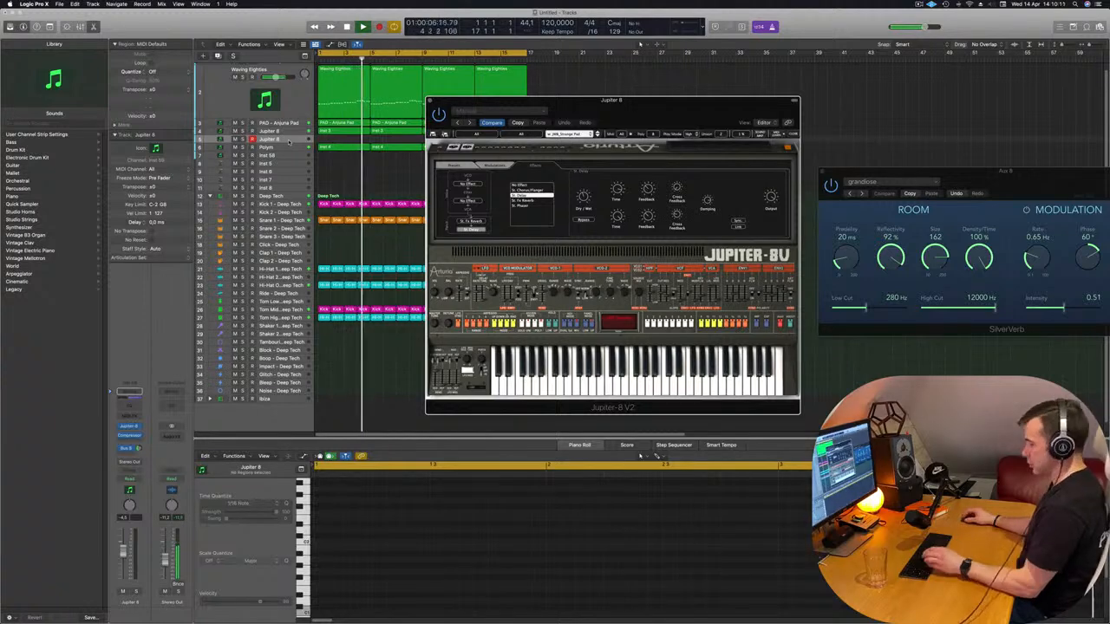
Bring up Musical Typing, set its octave range, and play notes over the loop to audition the copied Jupiter 8's preset
{"action": "key", "text": "super+k"}
{"action": "left_click_drag", "start_coordinate": [697, 101], "coordinate": [570, 117]}
{"action": "left_click_drag", "start_coordinate": [849, 130], "coordinate": [849, 129]}
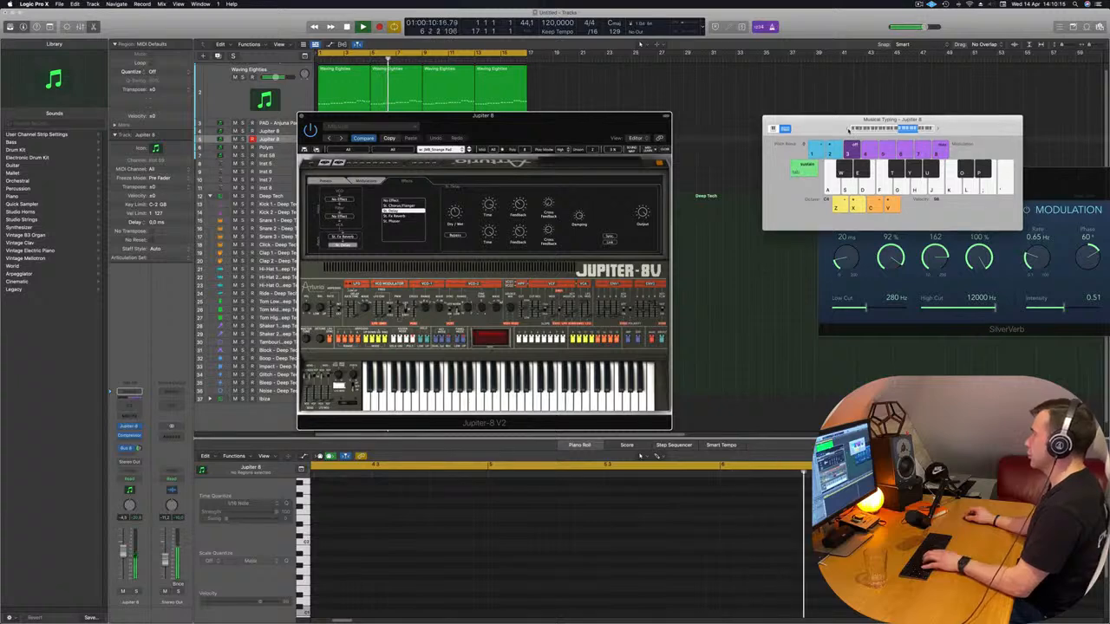
{"action": "key", "text": "j"}
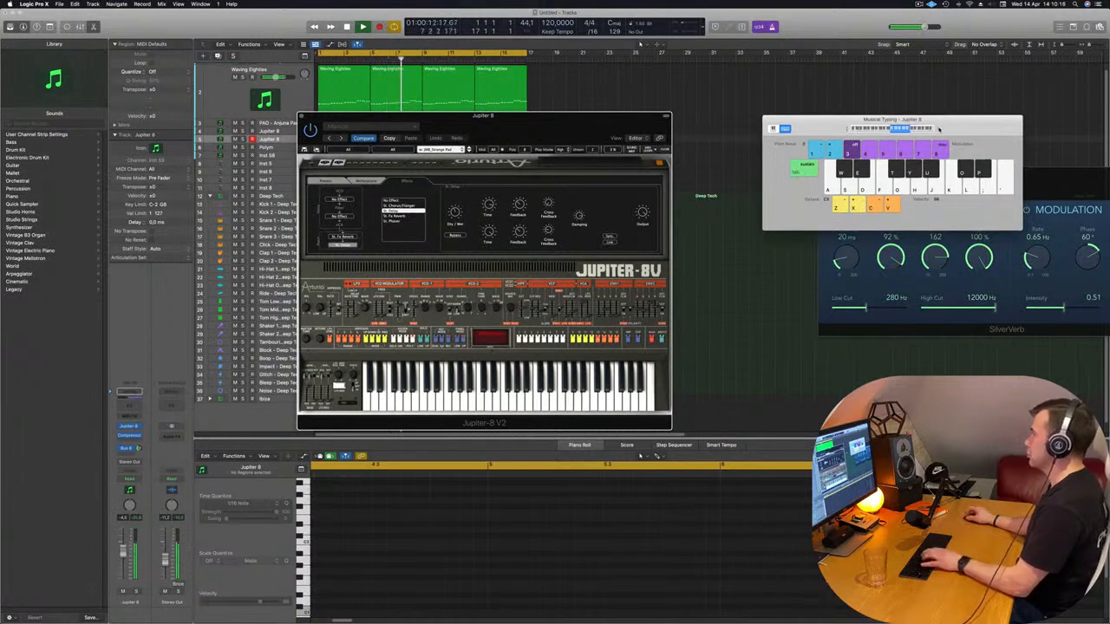
{"action": "key", "text": "h"}
{"action": "key", "text": "j"}
{"action": "key", "text": "g"}
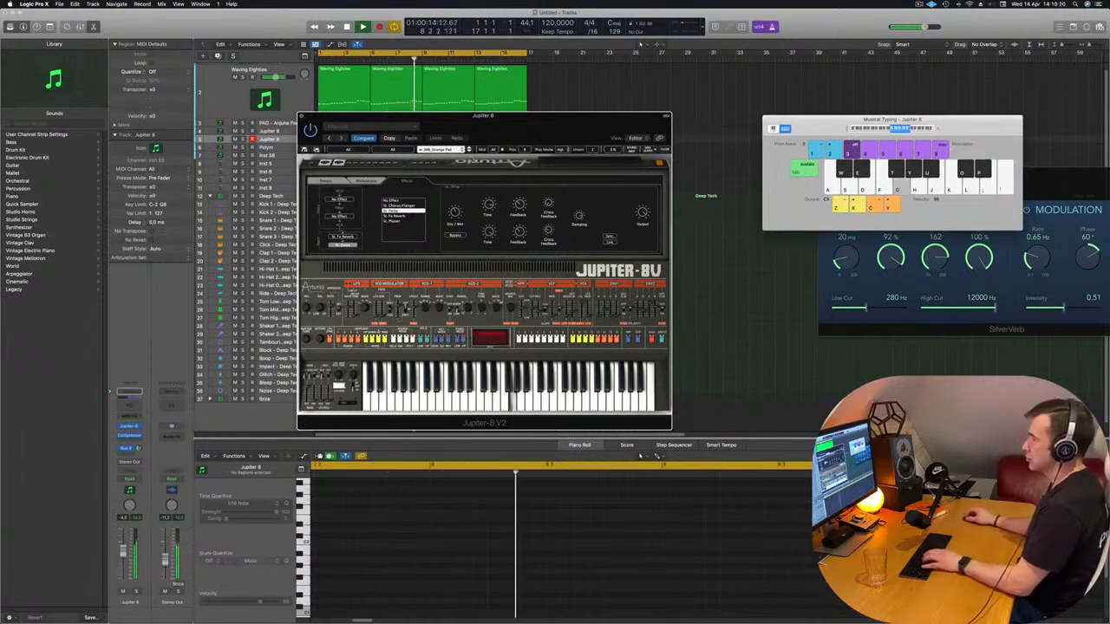
Switch the copied Jupiter 8 to the JMB_Strings preset and adjust its Bus 8 send and volume while playing test notes
{"action": "left_click", "coordinate": [468, 150]}
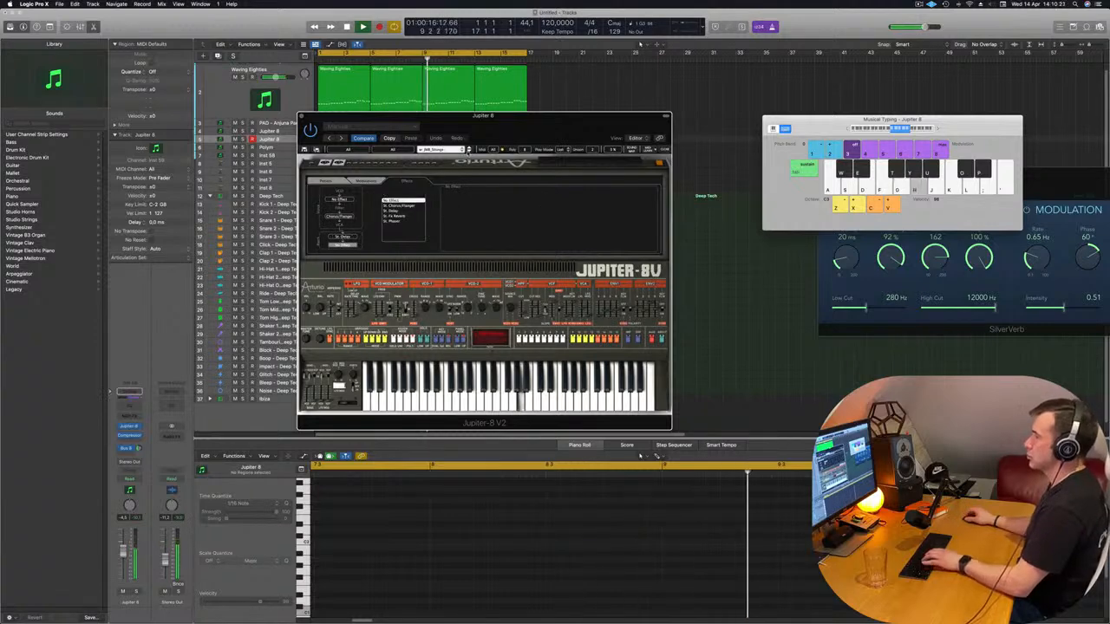
{"action": "key", "text": "d"}
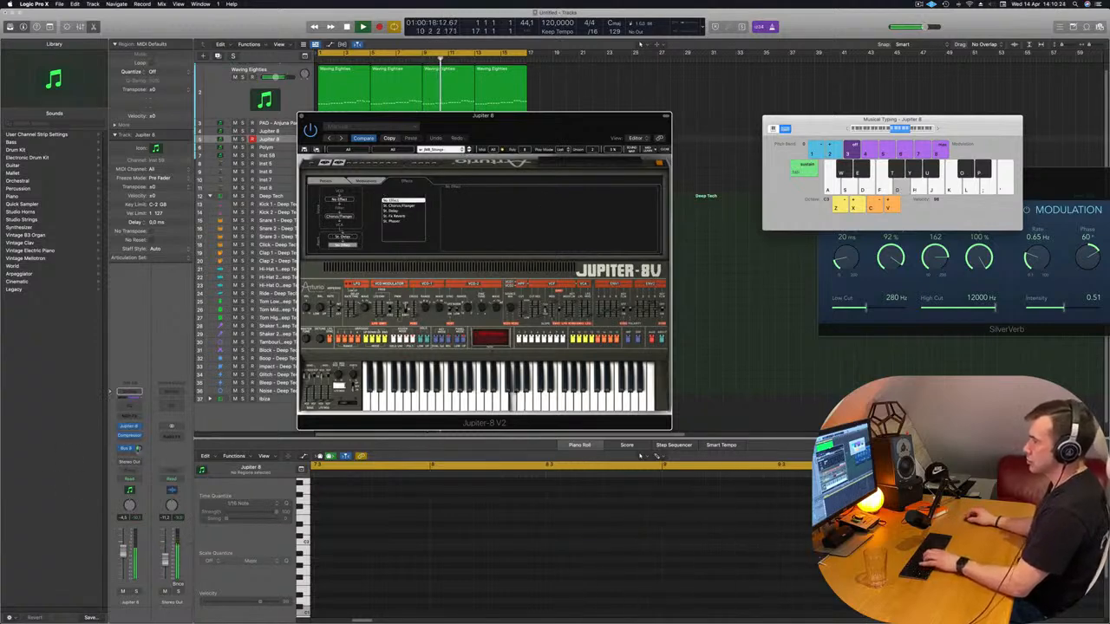
{"action": "left_click", "coordinate": [139, 448]}
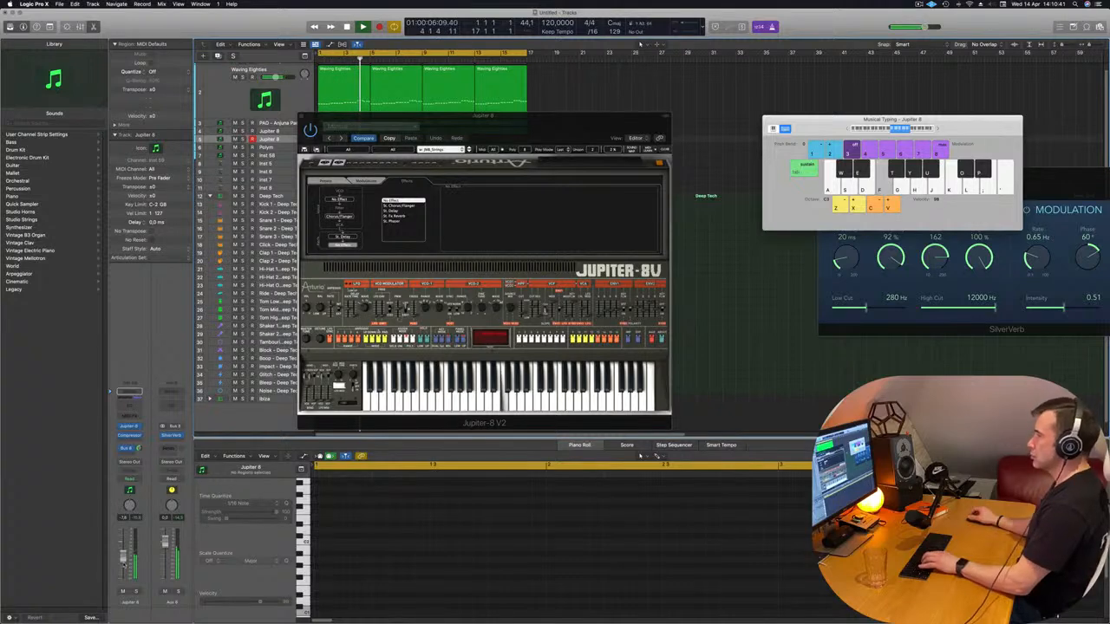
{"action": "key", "text": "g"}
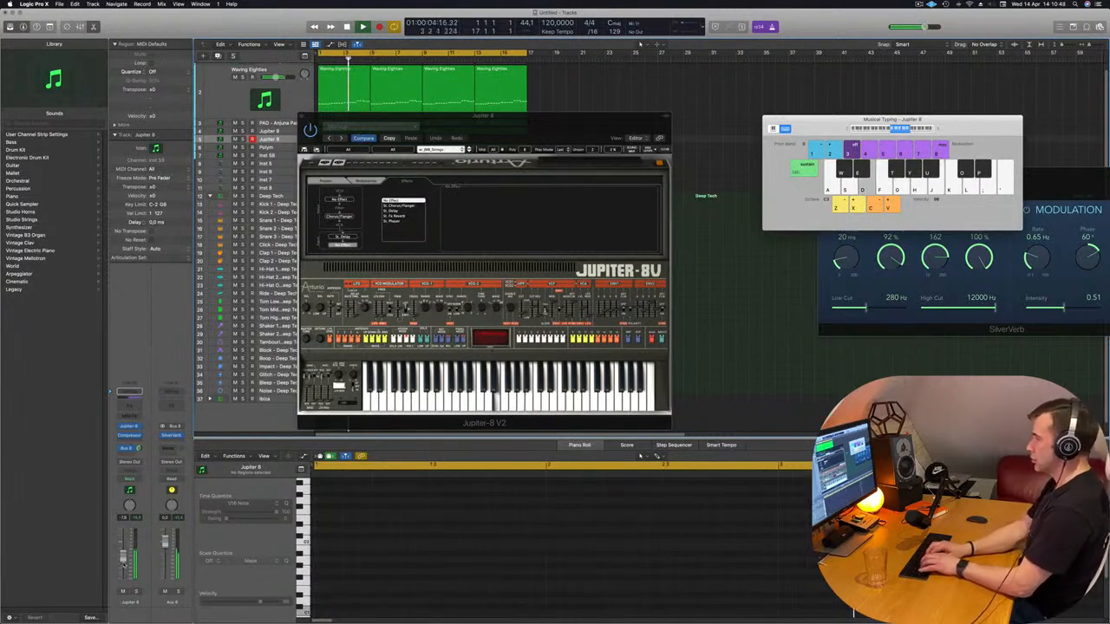
Record a slow melody with Musical Typing on the copied Jupiter 8 track from about bar 4 to bar 17
{"action": "key", "text": "r"}
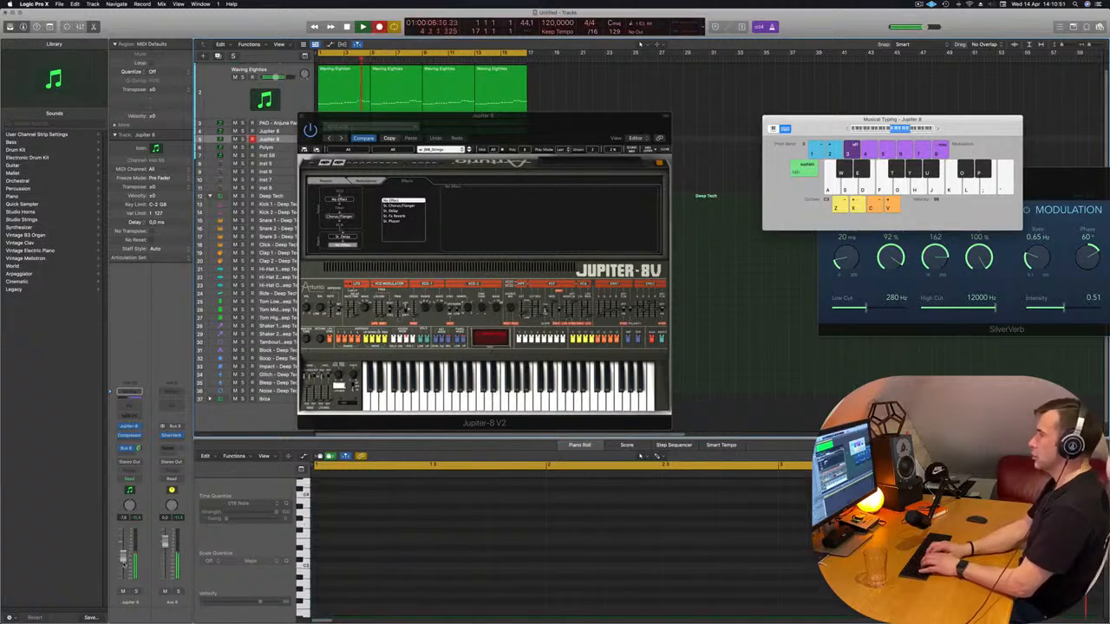
{"action": "key", "text": "d"}
{"action": "key", "text": "k"}
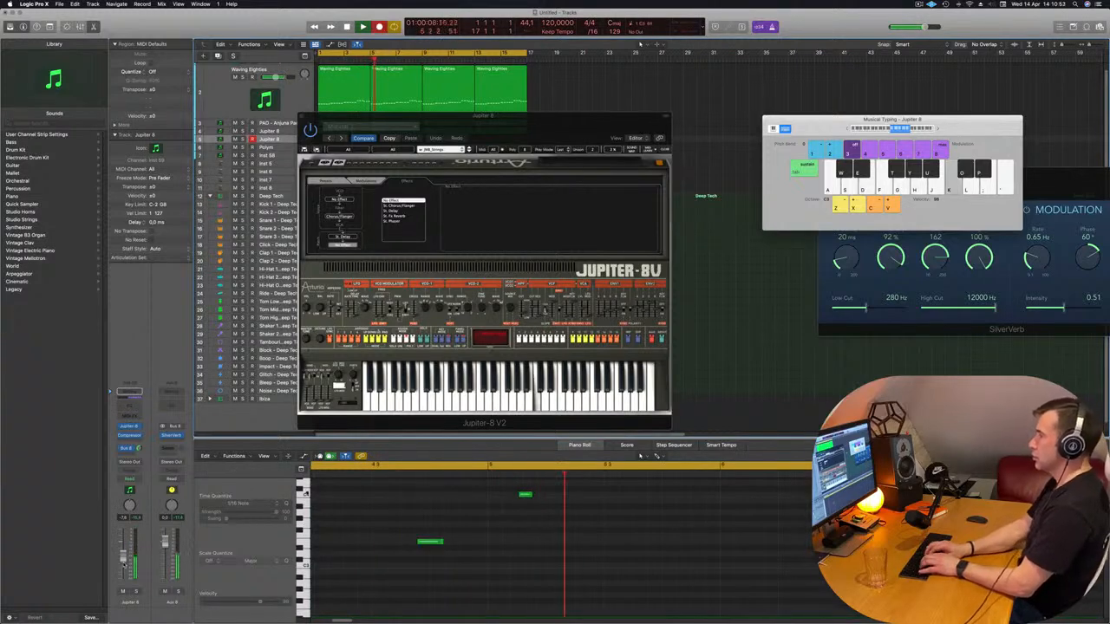
{"action": "key", "text": "j"}
{"action": "key", "text": "d"}
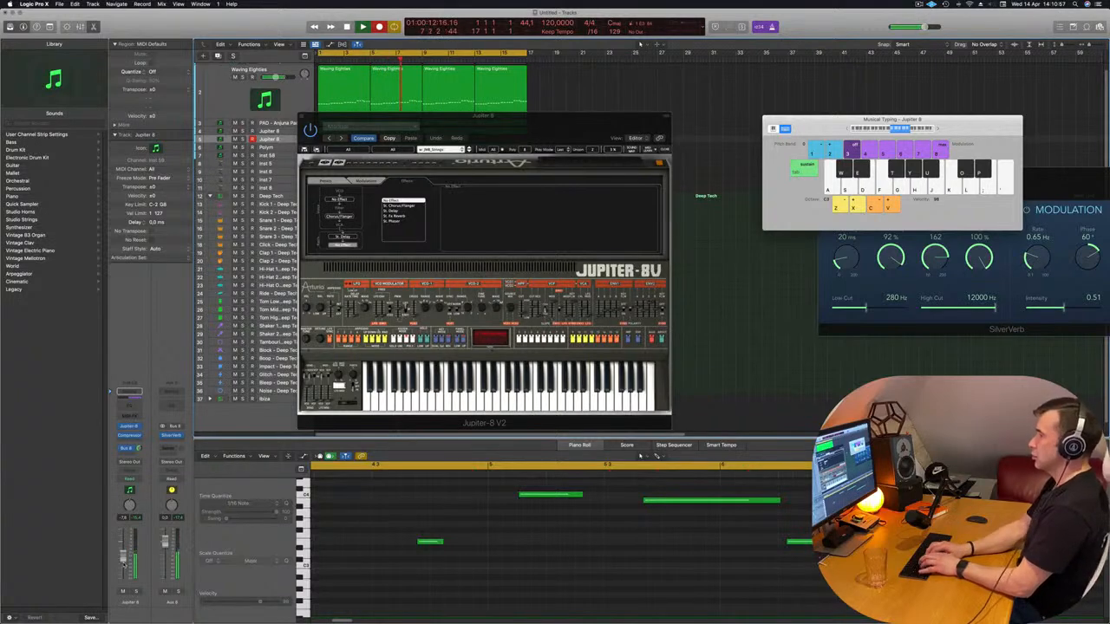
{"action": "key", "text": "d"}
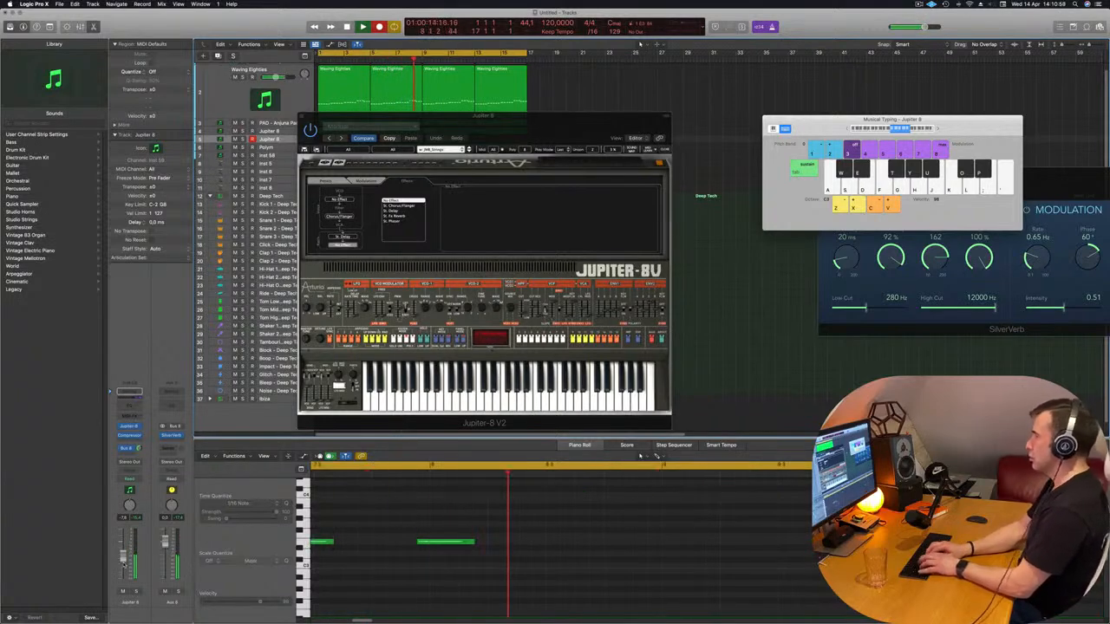
{"action": "key", "text": "d"}
{"action": "key", "text": "k"}
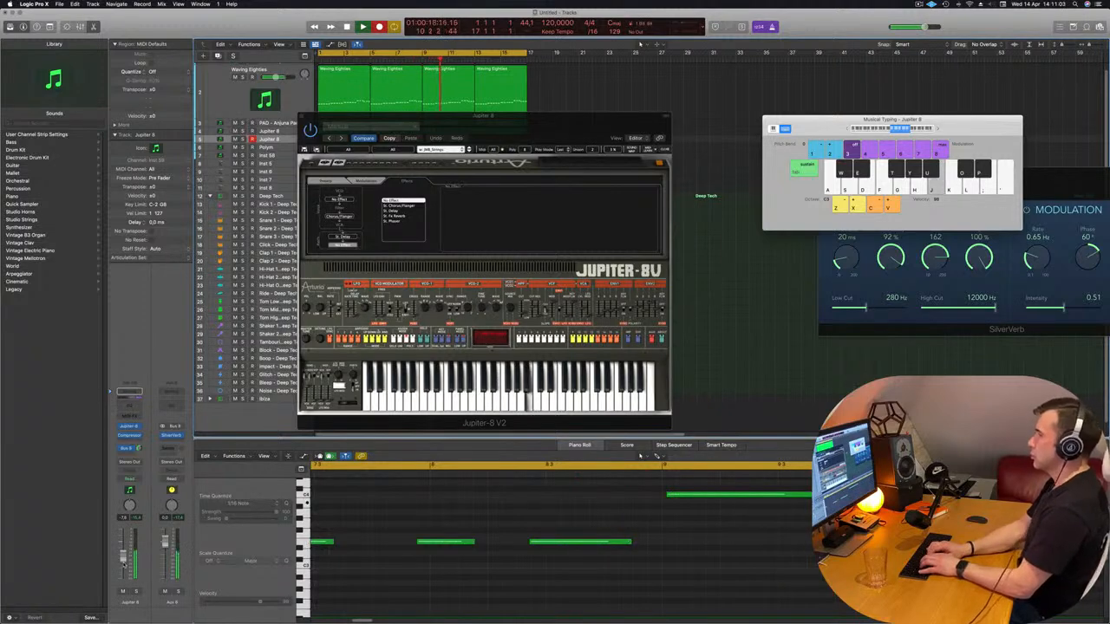
{"action": "key", "text": "f"}
{"action": "key", "text": "g"}
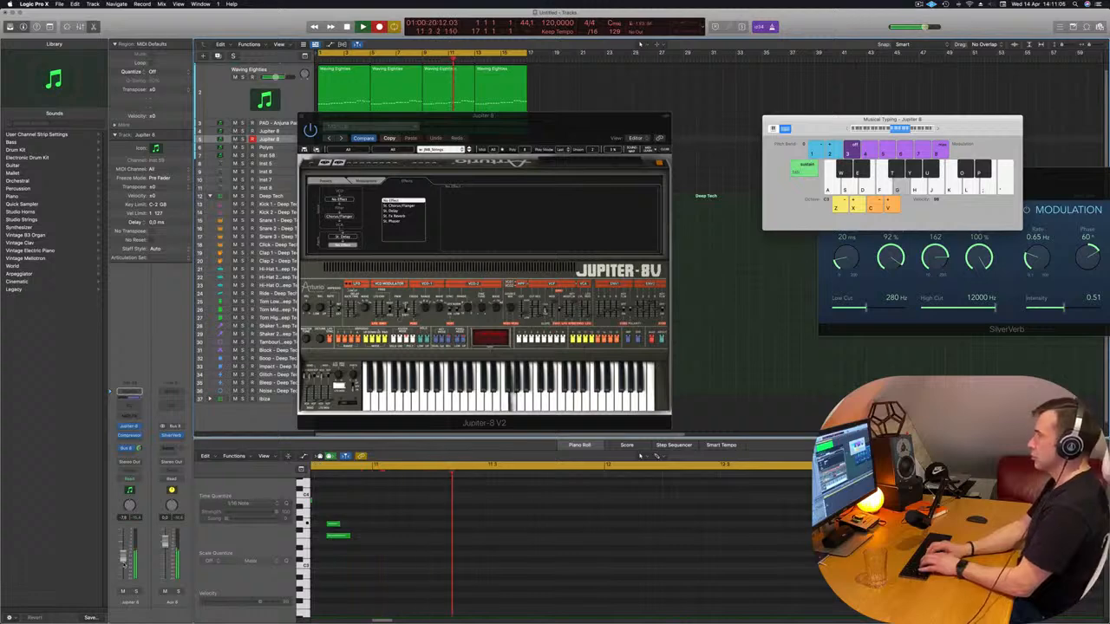
{"action": "key", "text": "d"}
{"action": "key", "text": "d"}
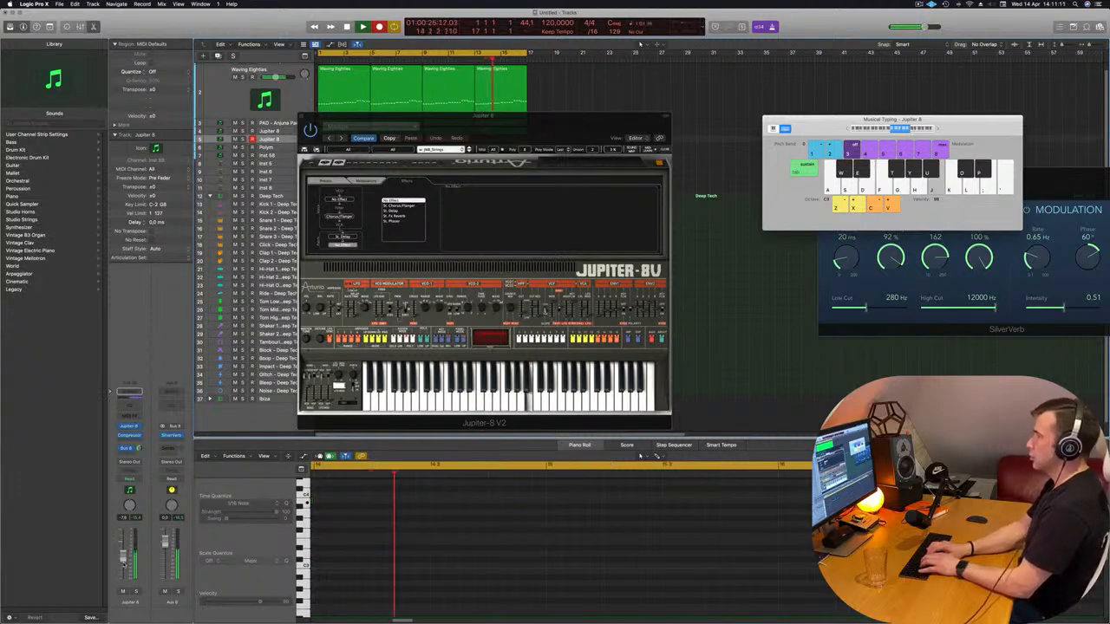
{"action": "key", "text": "g"}
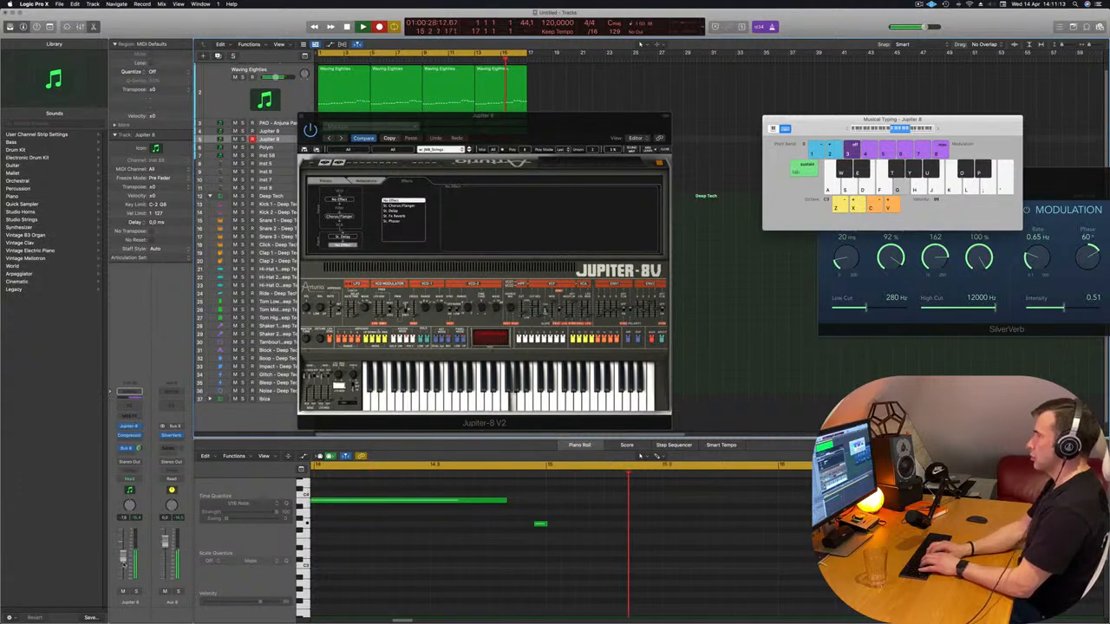
{"action": "key", "text": "d"}
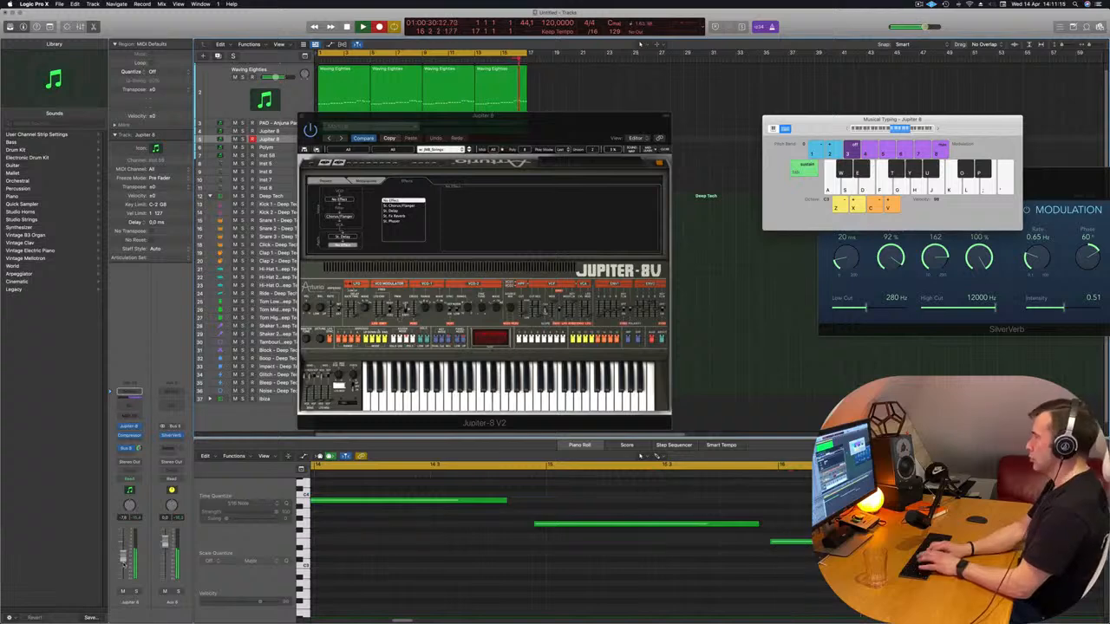
{"action": "key", "text": "space"}
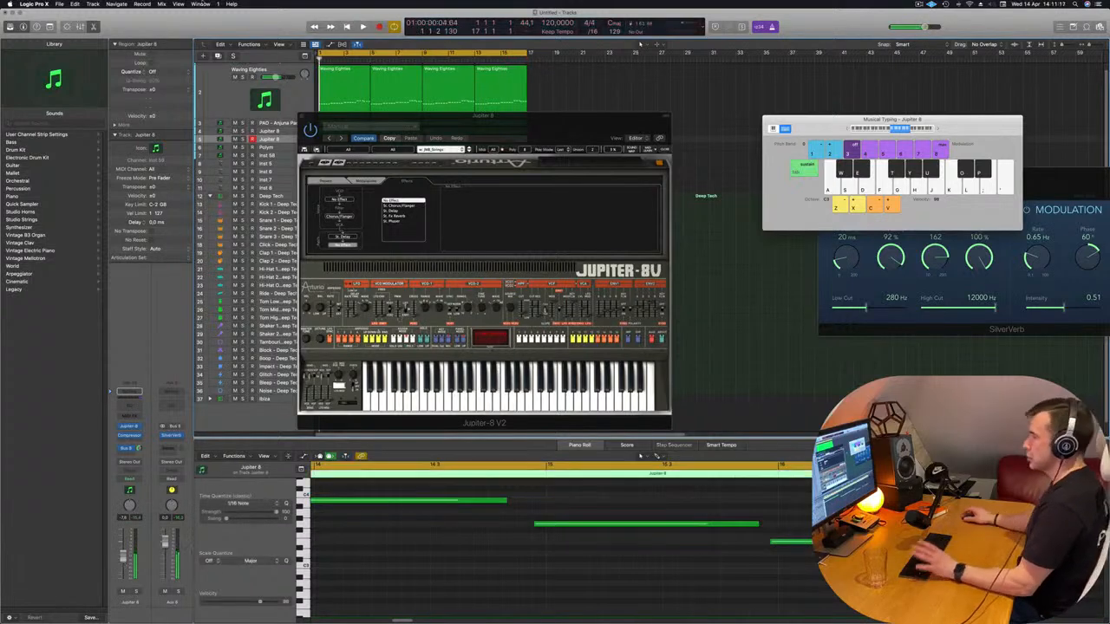
Clear the synth window off the arrangement, enlarge the copied Jupiter 8 track, and split its recorded region at bar 13
{"action": "left_click_drag", "start_coordinate": [560, 123], "coordinate": [963, 108]}
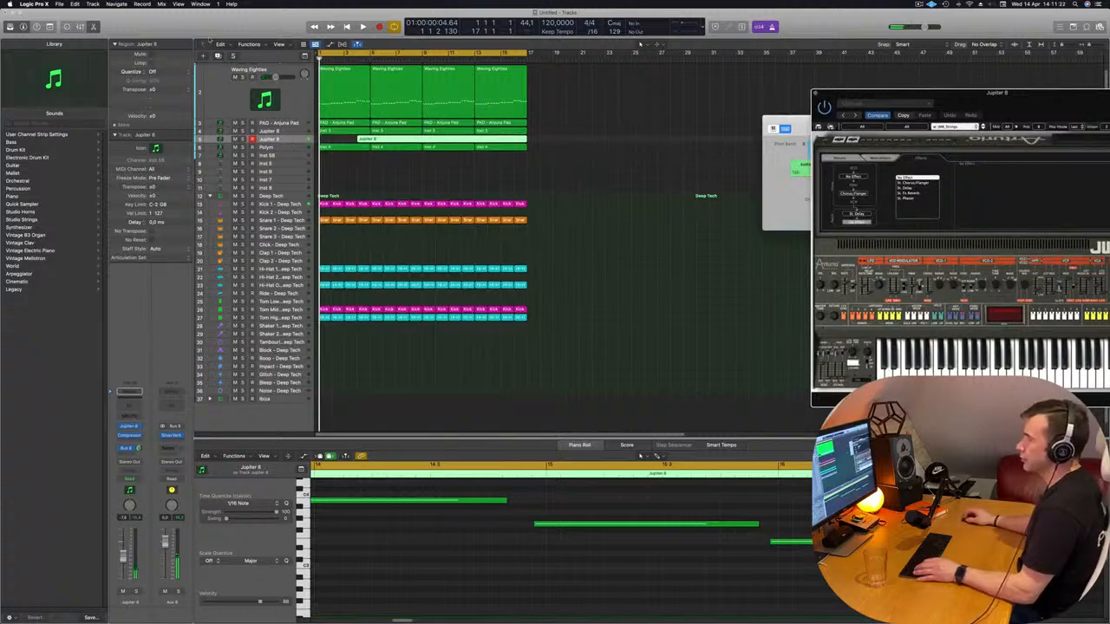
{"action": "key", "text": "ctrl+alt+super+t"}
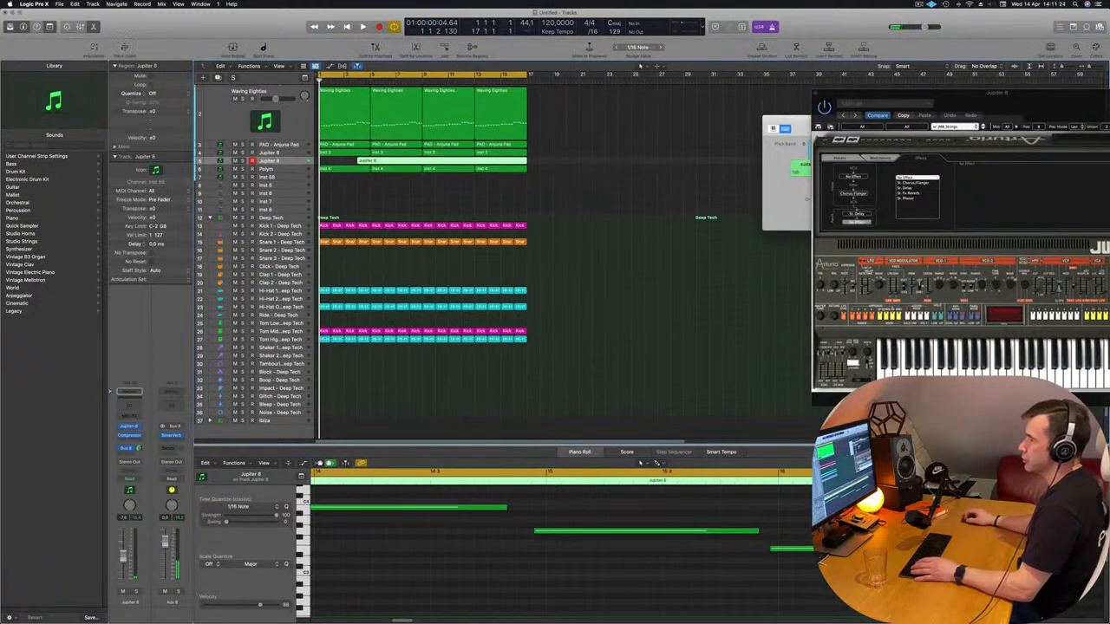
{"action": "key", "text": "z"}
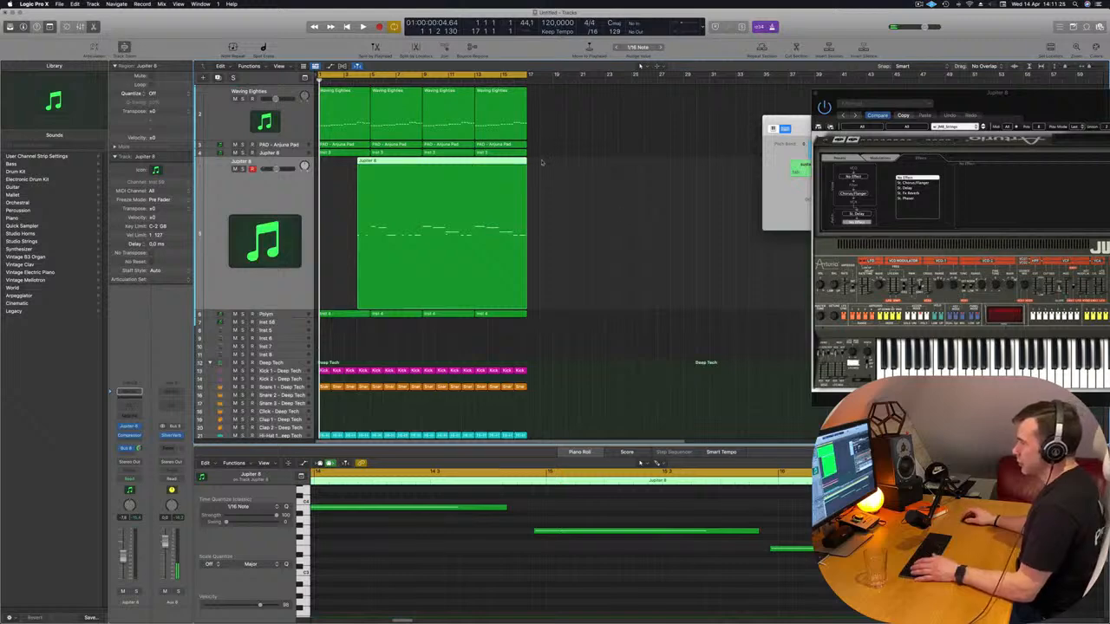
{"action": "double_click", "coordinate": [475, 161], "text": "super"}
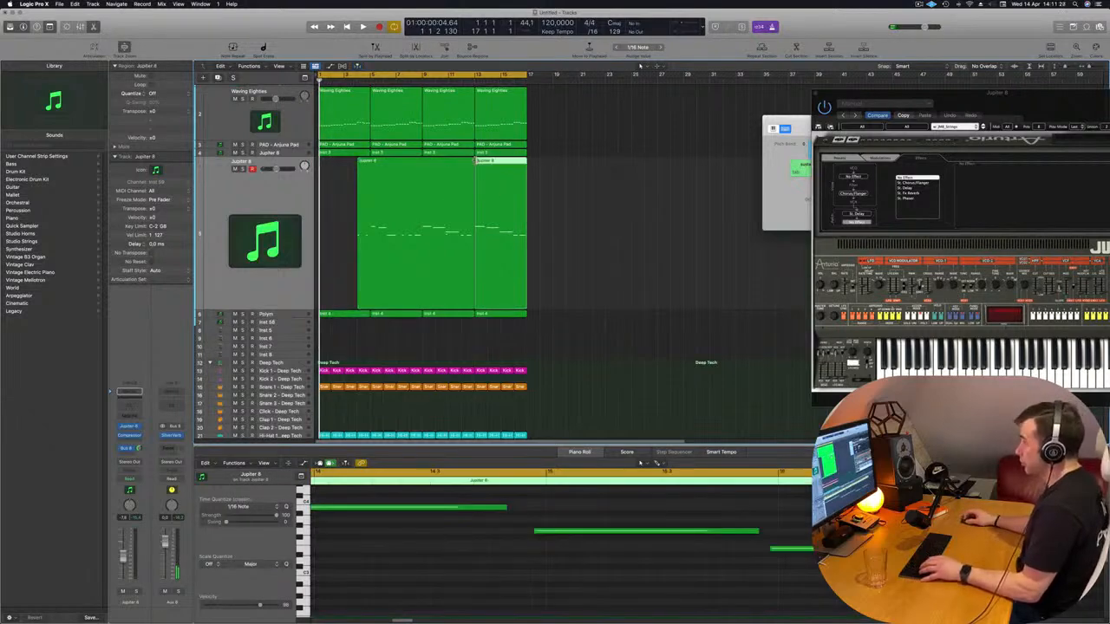
Delete the recording before bar 13 and move the remaining four-bar region to bar 1
{"action": "left_click", "coordinate": [433, 162]}
{"action": "key", "text": "Return"}
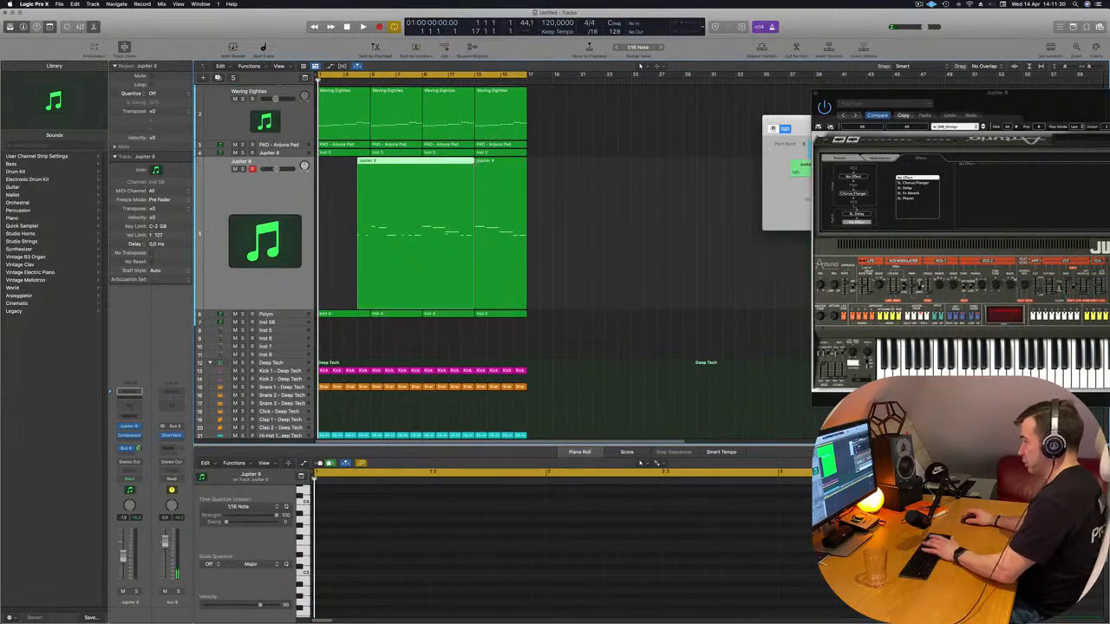
{"action": "key", "text": "BackSpace"}
{"action": "left_click_drag", "start_coordinate": [490, 172], "coordinate": [333, 171]}
{"action": "key", "text": "space"}
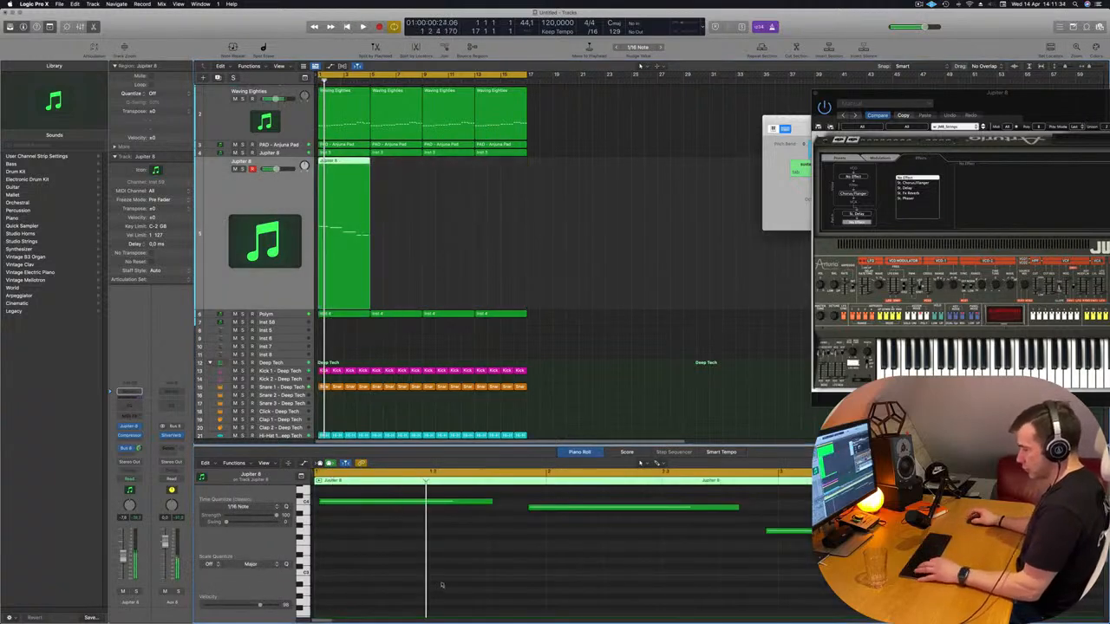
Quantize all notes in the copied Jupiter 8 track's four-bar region to 1/16 notes while the loop plays
{"action": "key", "text": "space"}
{"action": "key", "text": "super+Left"}
{"action": "key", "text": "super+Left"}
{"action": "key", "text": "super+Left"}
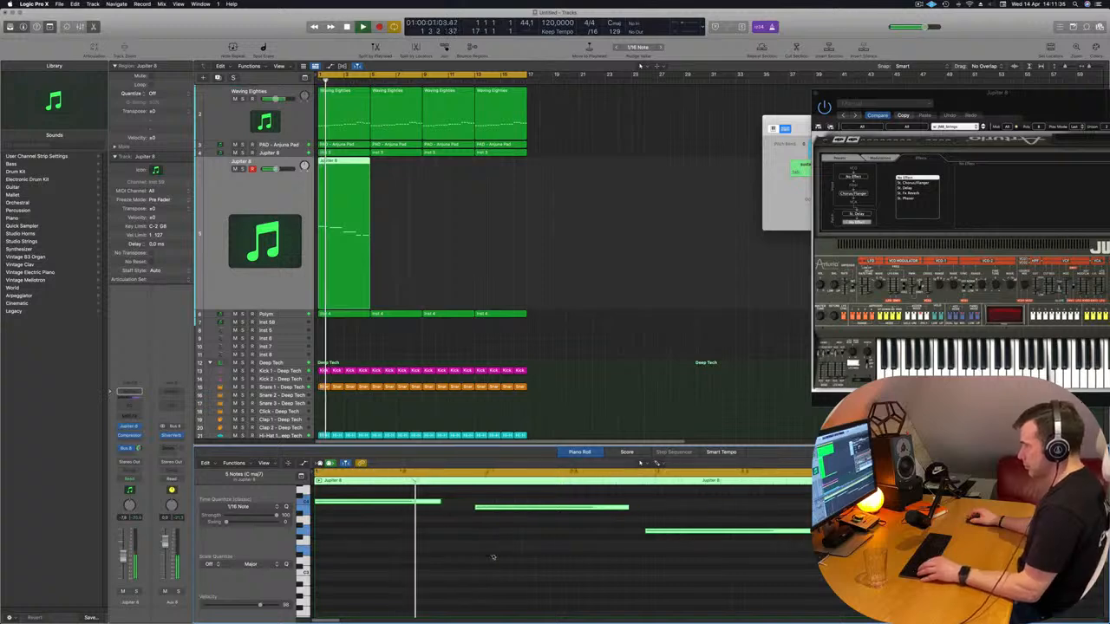
{"action": "key", "text": "super+Left"}
{"action": "key", "text": "super+Left"}
{"action": "key", "text": "super+Left"}
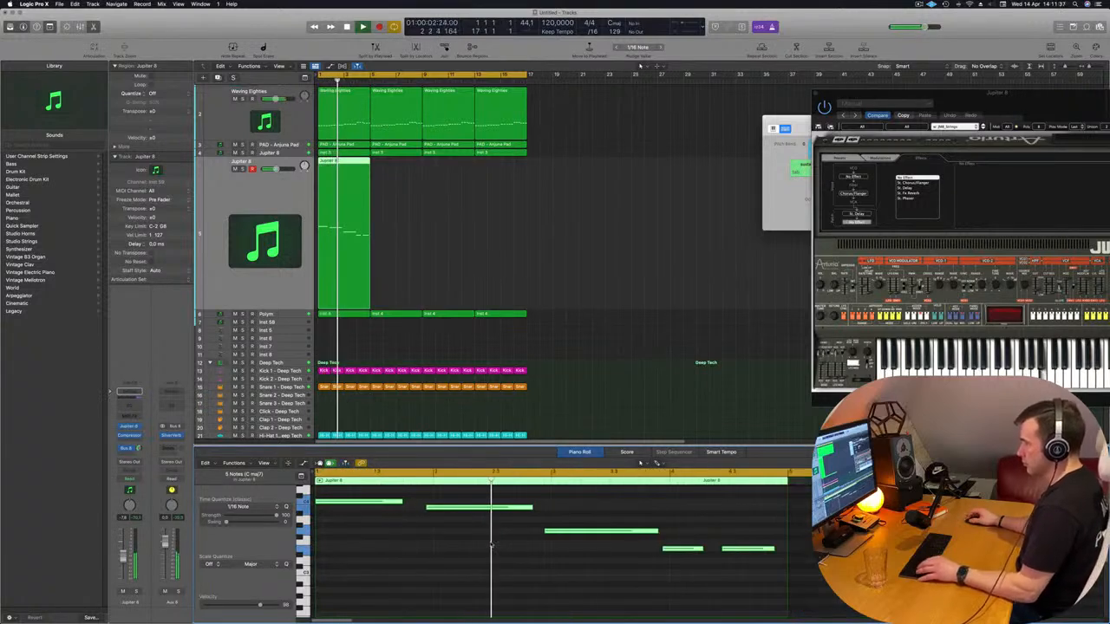
{"action": "key", "text": "super+Left"}
{"action": "key", "text": "super+Left"}
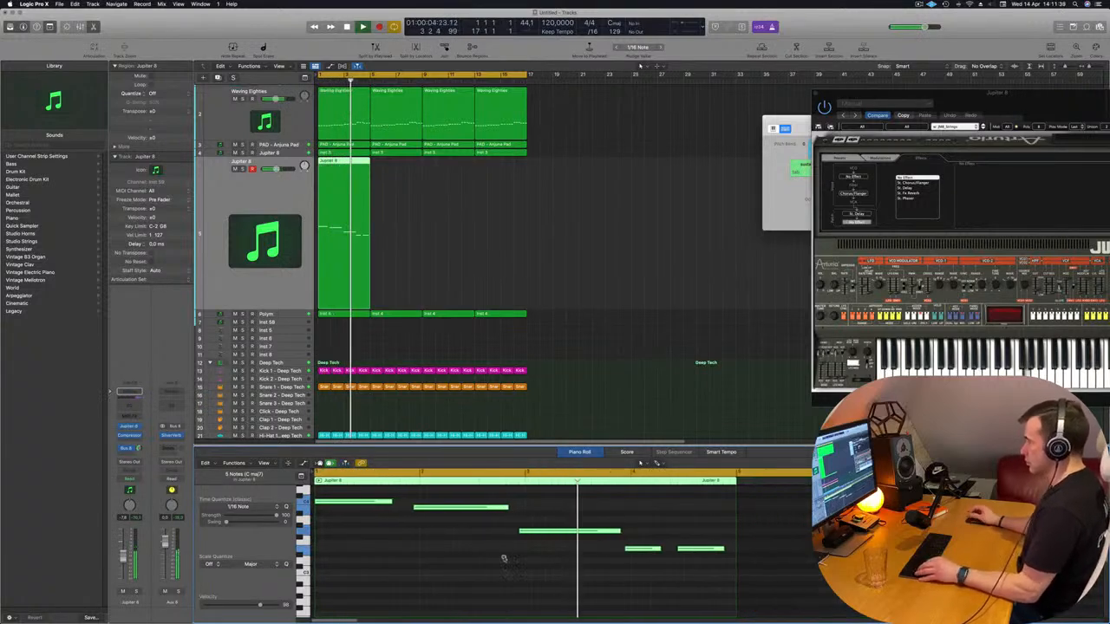
{"action": "scroll", "coordinate": [505, 559], "scroll_direction": "up", "scroll_amount": 3}
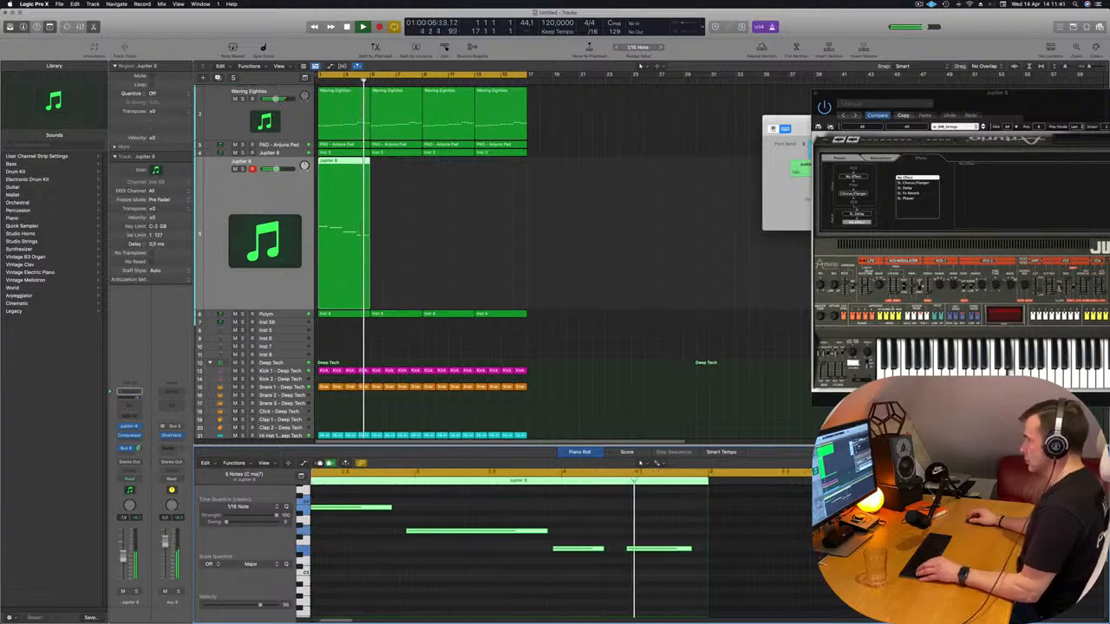
{"action": "scroll", "coordinate": [505, 559], "scroll_direction": "down", "scroll_amount": 1}
{"action": "key", "text": "super+Right"}
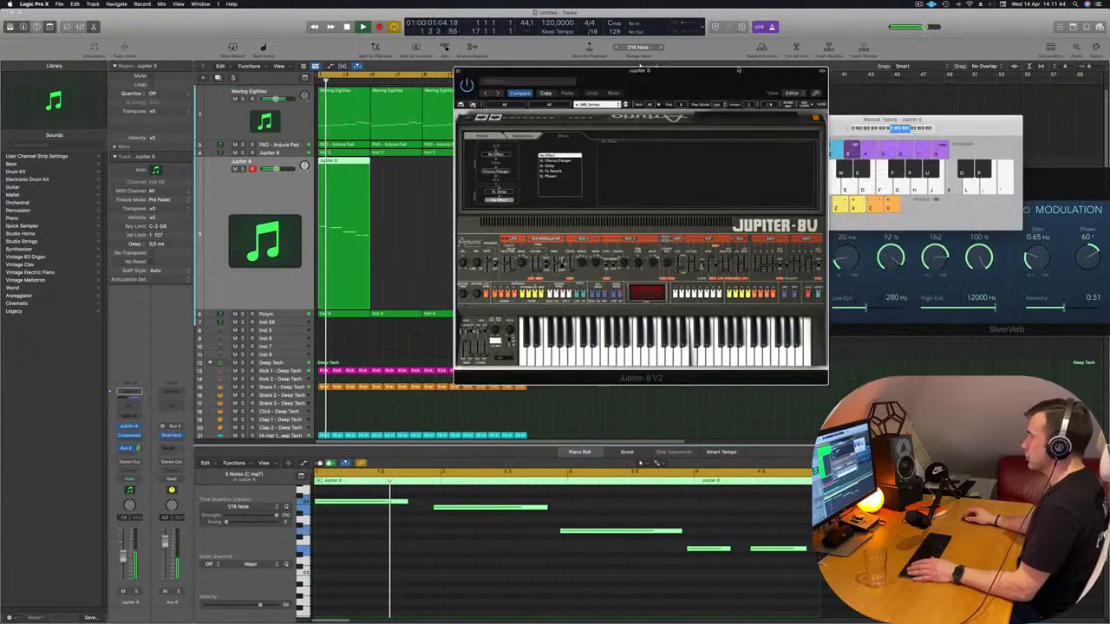
Move the Jupiter-8 V2 window fully into view and replay the loop with the four-bar string melody
{"action": "left_click_drag", "start_coordinate": [640, 66], "coordinate": [911, 67]}
{"action": "key", "text": "space"}
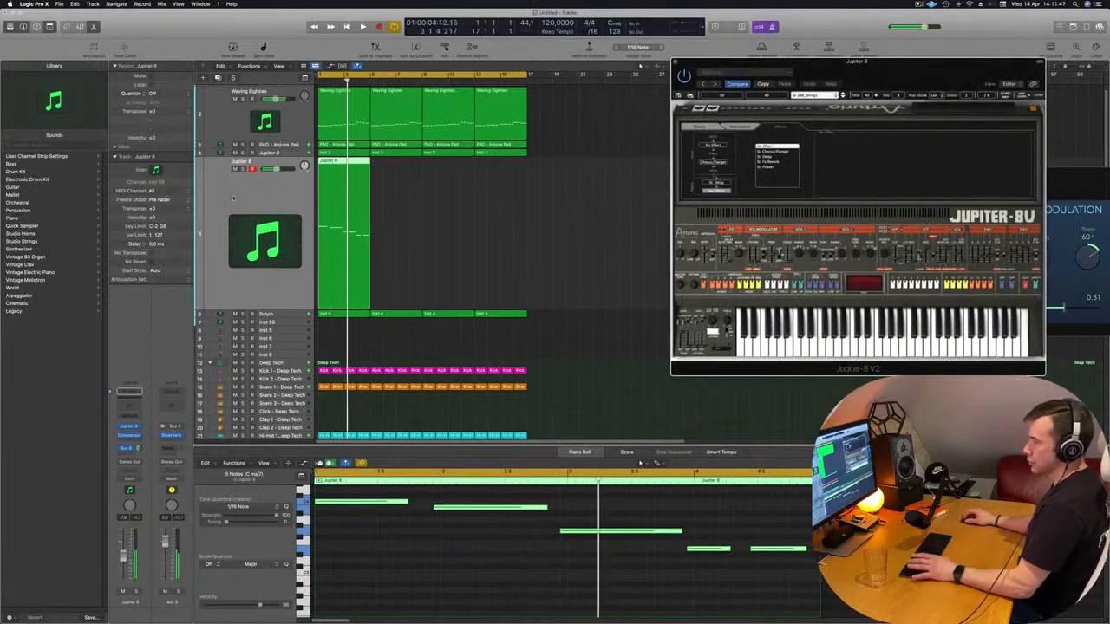
{"action": "key", "text": "space"}
{"action": "left_click", "coordinate": [201, 234]}
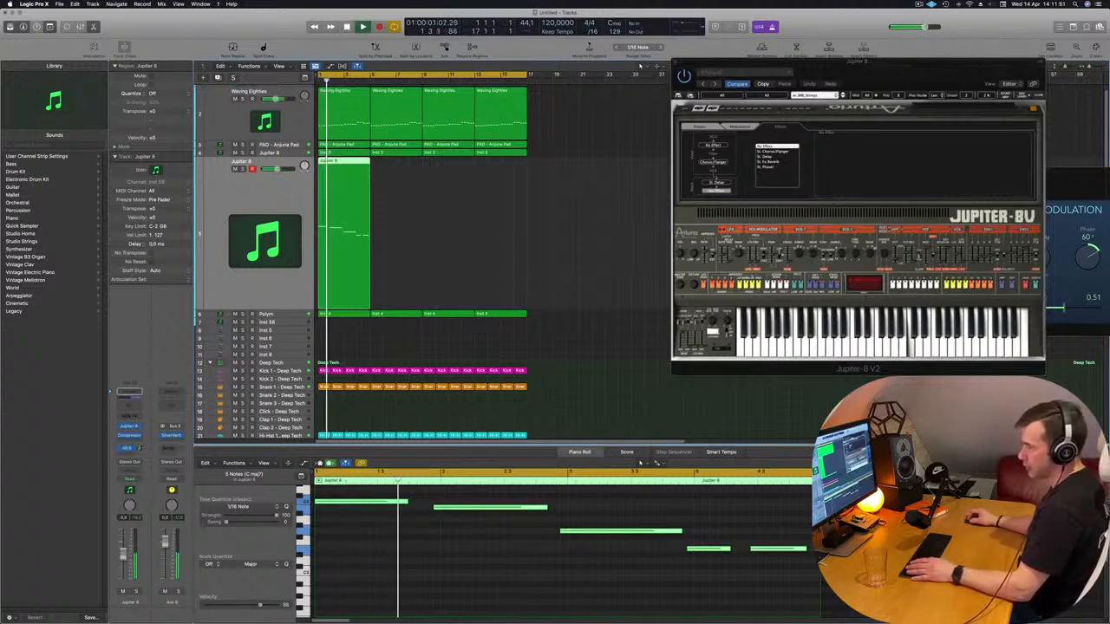
Copy the four-bar region on the duplicated Jupiter 8 track so the string melody fills all sixteen bars
{"action": "key", "text": "space"}
{"action": "key", "text": "space"}
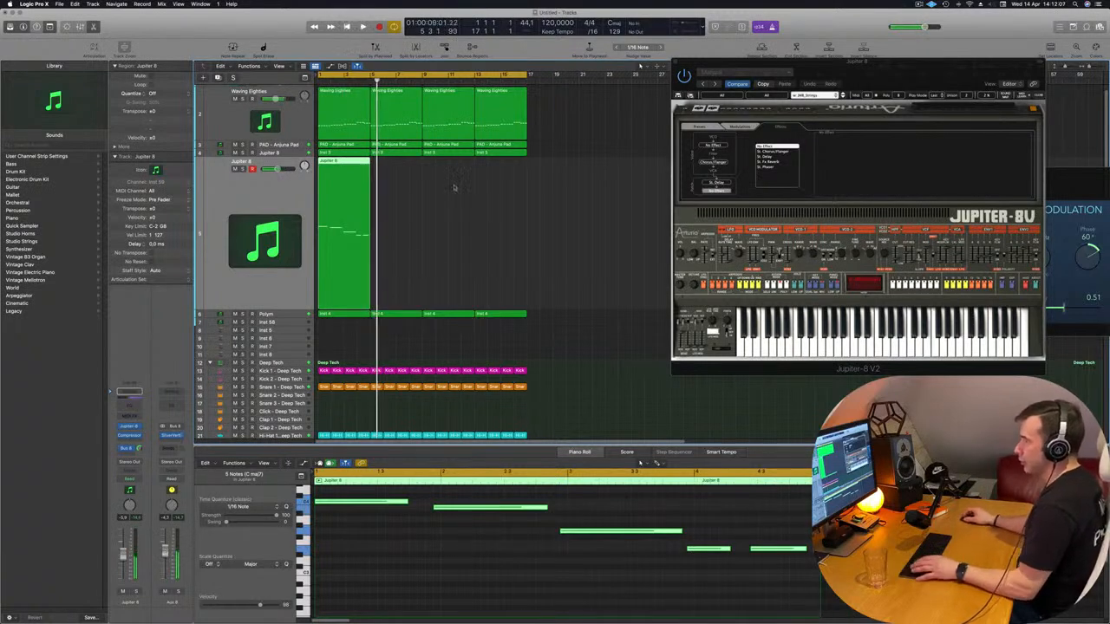
{"action": "left_click_drag", "start_coordinate": [349, 164], "coordinate": [450, 172]}
{"action": "left_click", "coordinate": [361, 168], "text": "shift"}
{"action": "scroll", "coordinate": [550, 239], "scroll_direction": "down", "scroll_amount": 2}
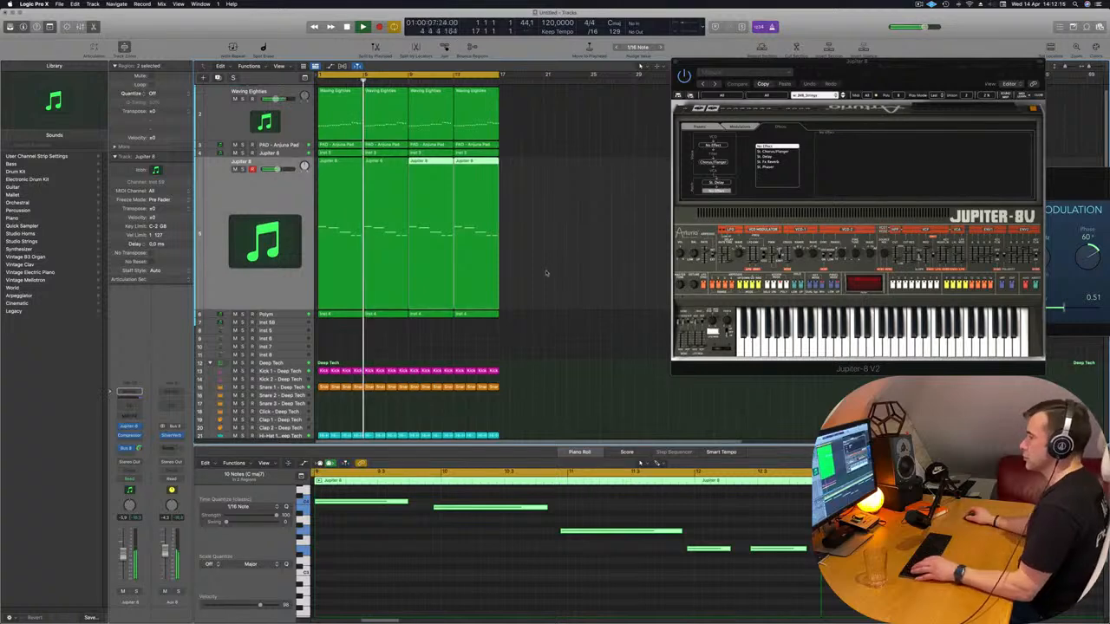
Unmute the PAD - Anjuna Pad track and replay the loop from bar 1 with the pad in the mix
{"action": "scroll", "coordinate": [559, 254], "scroll_direction": "up", "scroll_amount": 1}
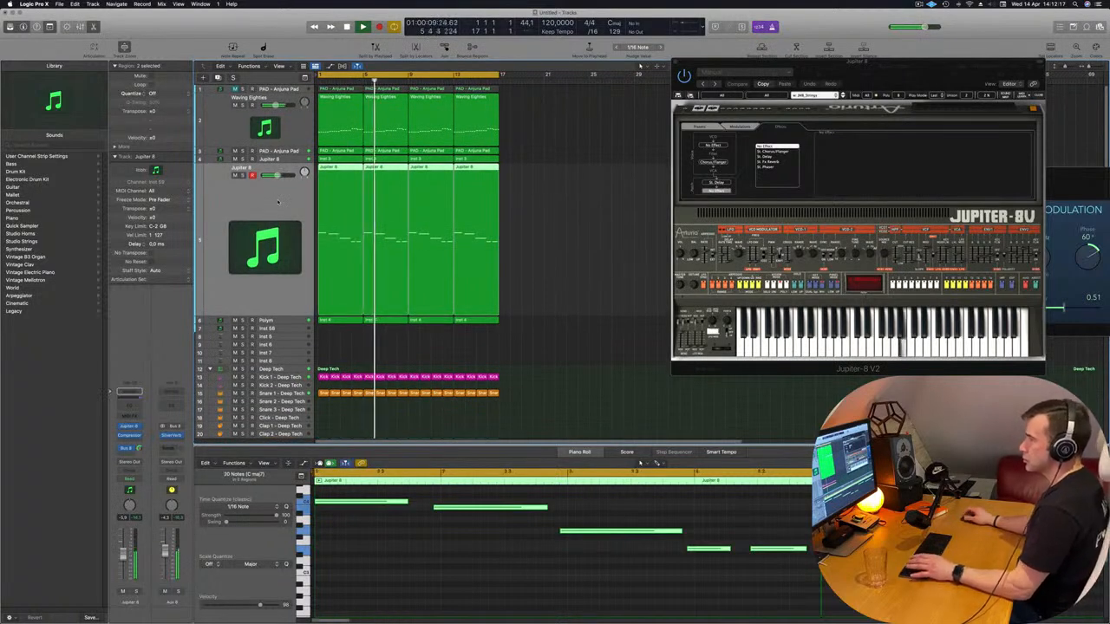
{"action": "key", "text": "Return"}
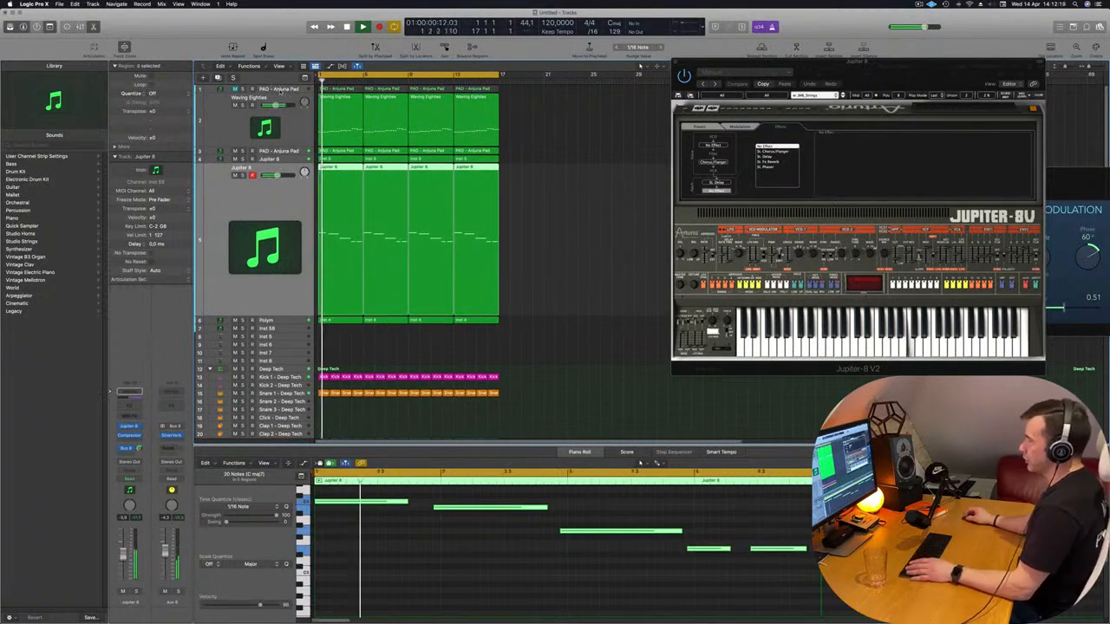
{"action": "left_click", "coordinate": [279, 91]}
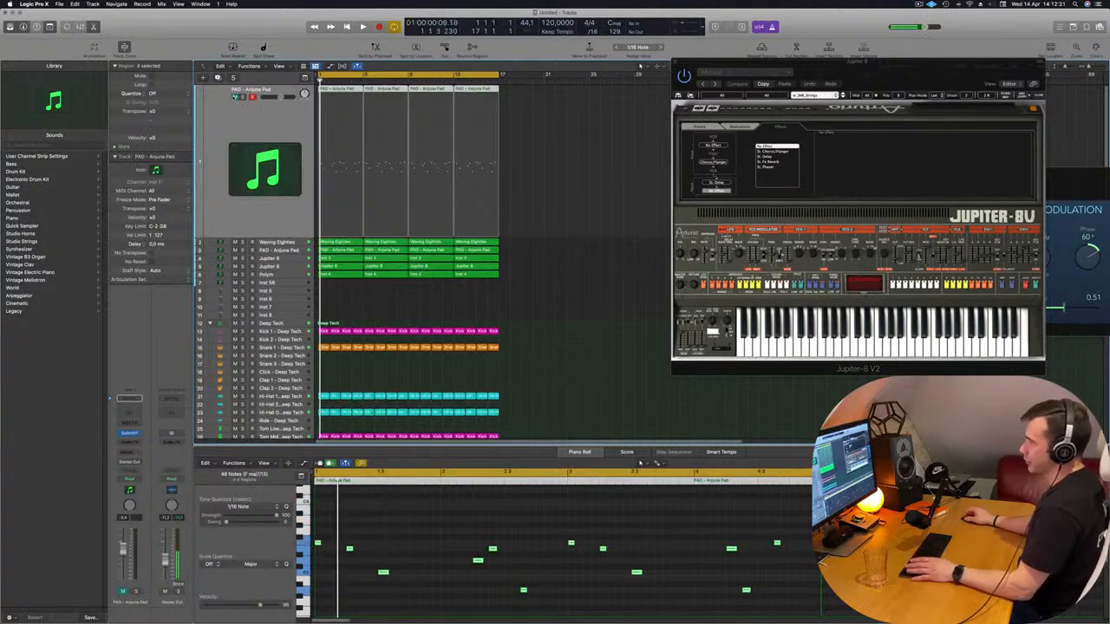
{"action": "left_click", "coordinate": [234, 97]}
{"action": "key", "text": "space"}
{"action": "key", "text": "super+Right"}
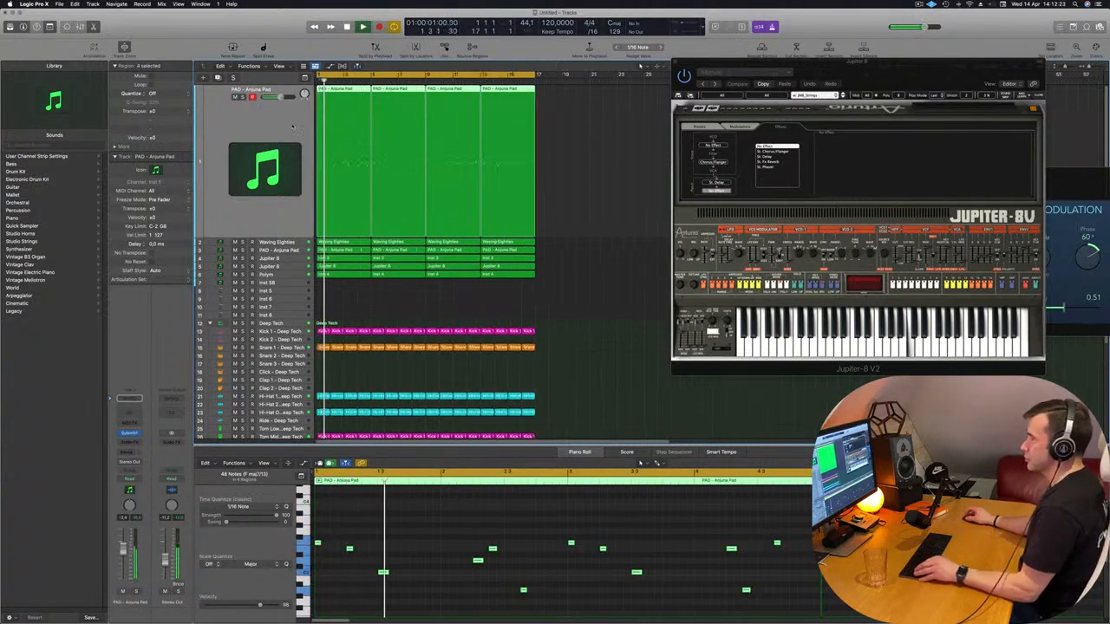
{"action": "key", "text": "super+Left"}
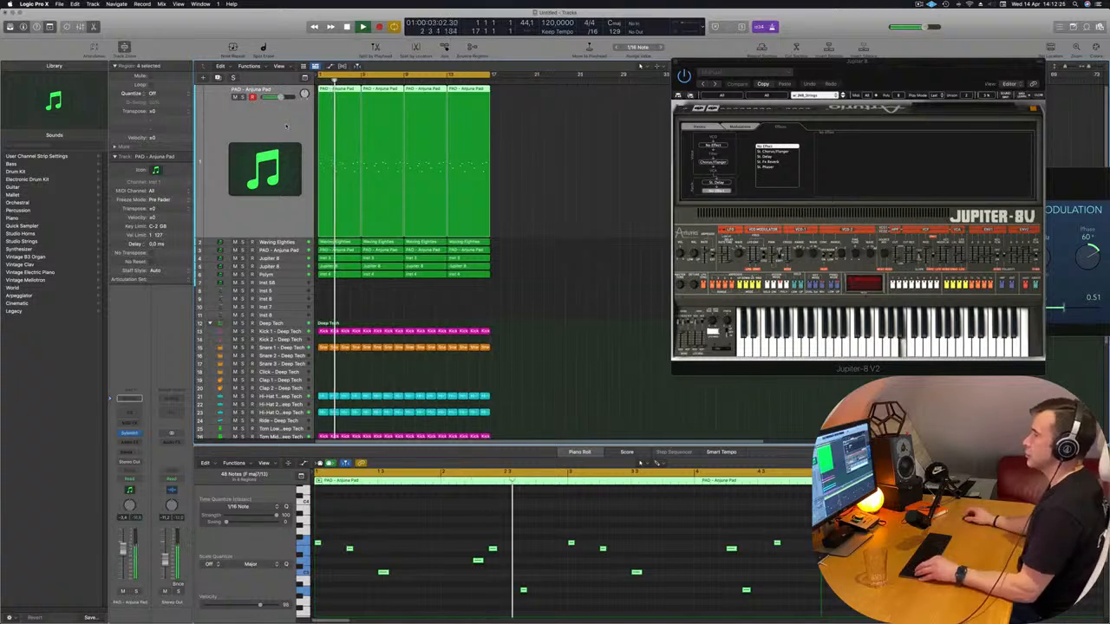
{"action": "scroll", "coordinate": [286, 126], "scroll_direction": "up", "scroll_amount": 3}
{"action": "scroll", "coordinate": [572, 304], "scroll_direction": "right", "scroll_amount": 1}
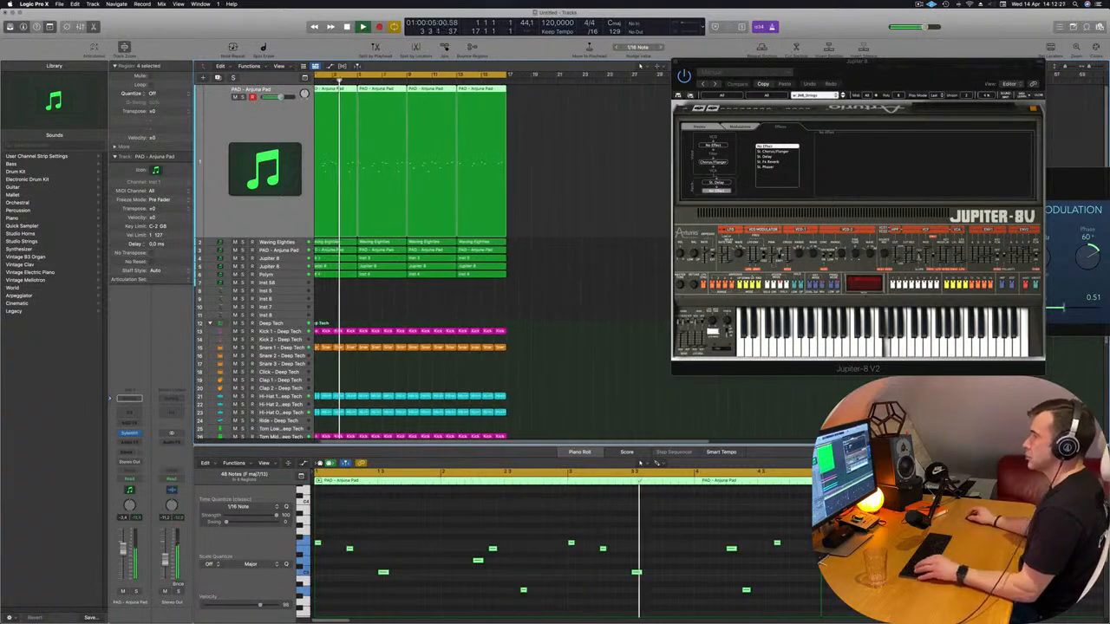
Add a Channel EQ to the Polym track with a 42.2 Hz low cut and an 11.2 dB dip at 840 Hz
{"action": "scroll", "coordinate": [332, 280], "scroll_direction": "down", "scroll_amount": 1}
{"action": "key", "text": "Return"}
{"action": "left_click", "coordinate": [267, 274]}
{"action": "key", "text": "space"}
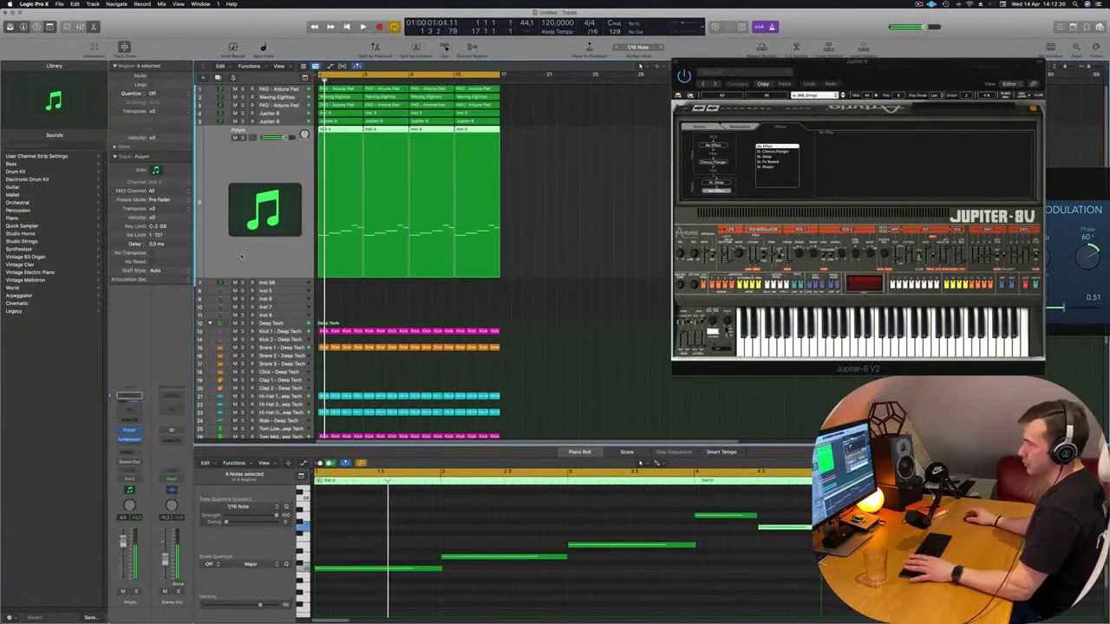
{"action": "key", "text": "space"}
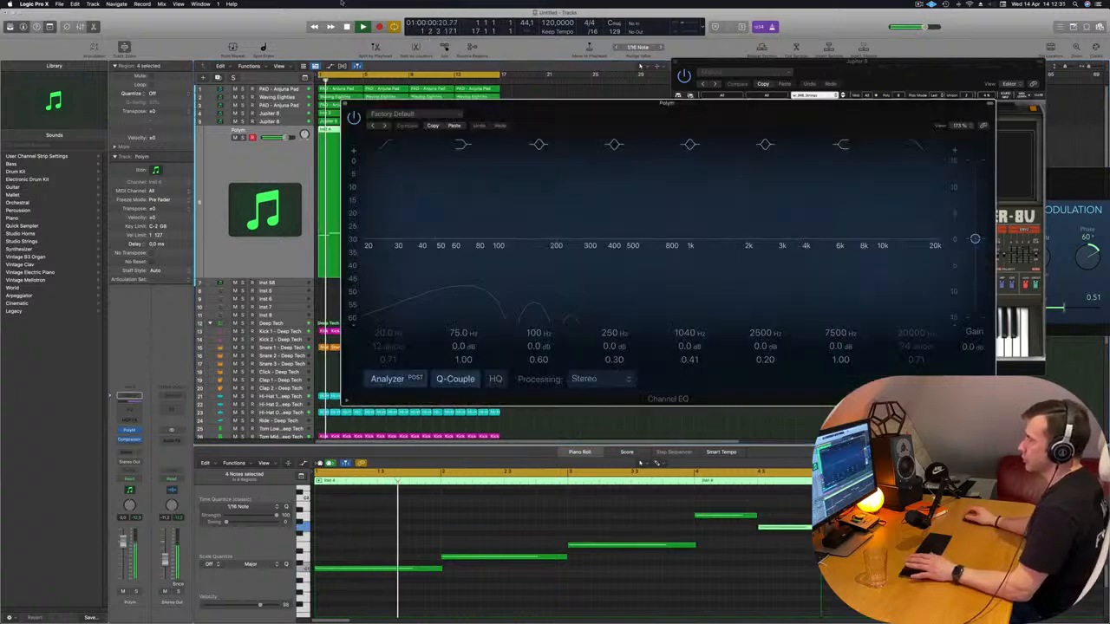
{"action": "key", "text": "space"}
{"action": "key", "text": "space"}
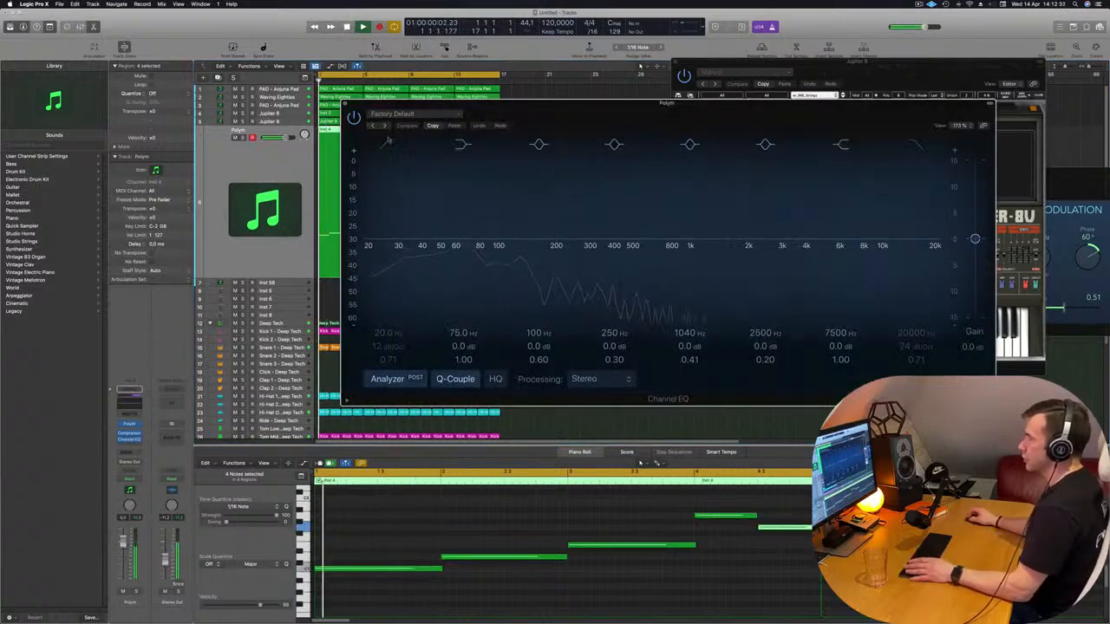
{"action": "left_click_drag", "start_coordinate": [387, 143], "coordinate": [442, 162]}
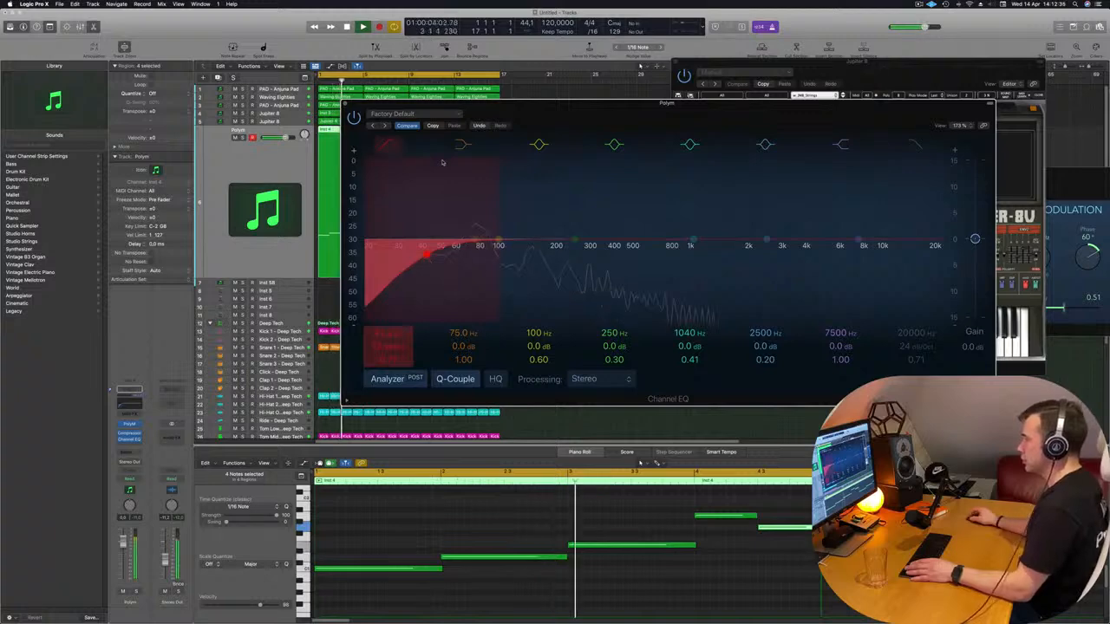
{"action": "left_click_drag", "start_coordinate": [691, 252], "coordinate": [677, 318]}
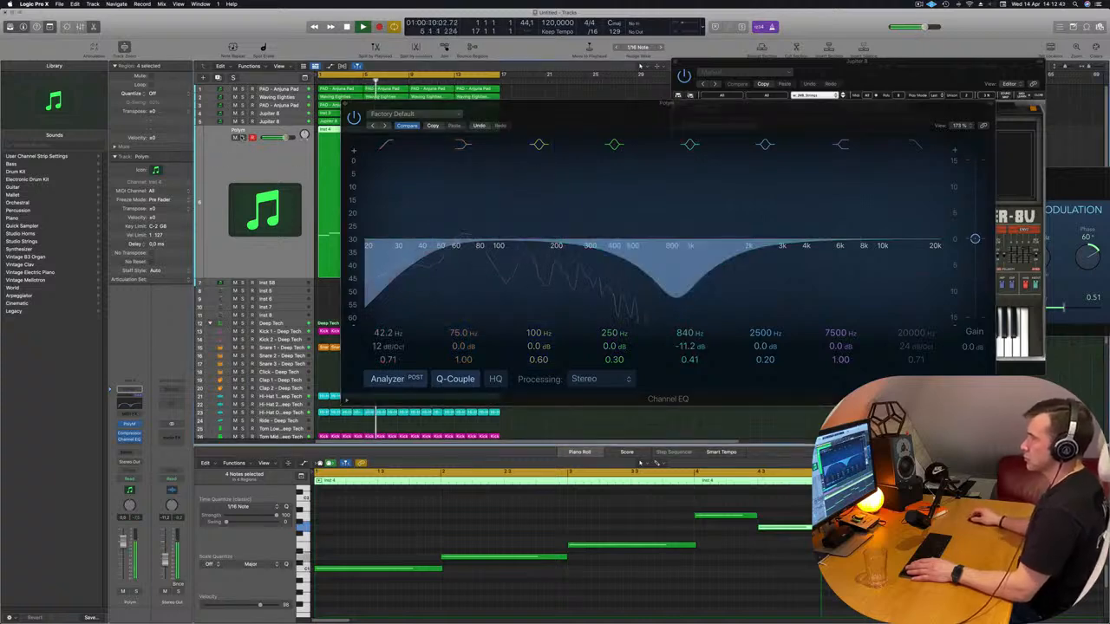
Check the equalized Polym track in solo and in the full mix, and close its Channel EQ window
{"action": "key", "text": "s"}
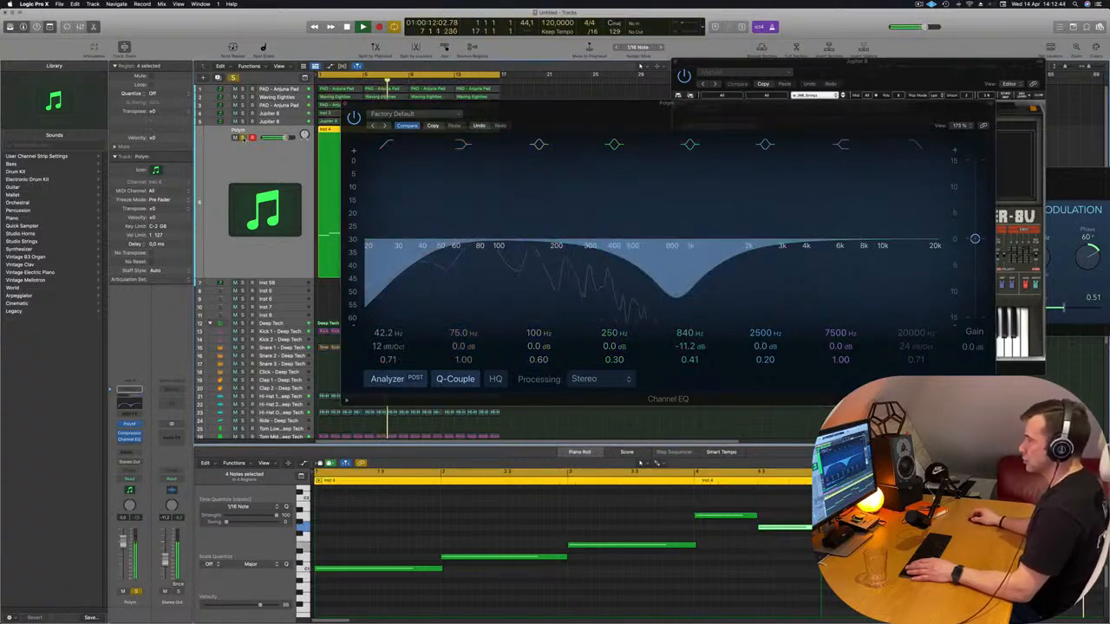
{"action": "left_click", "coordinate": [244, 138]}
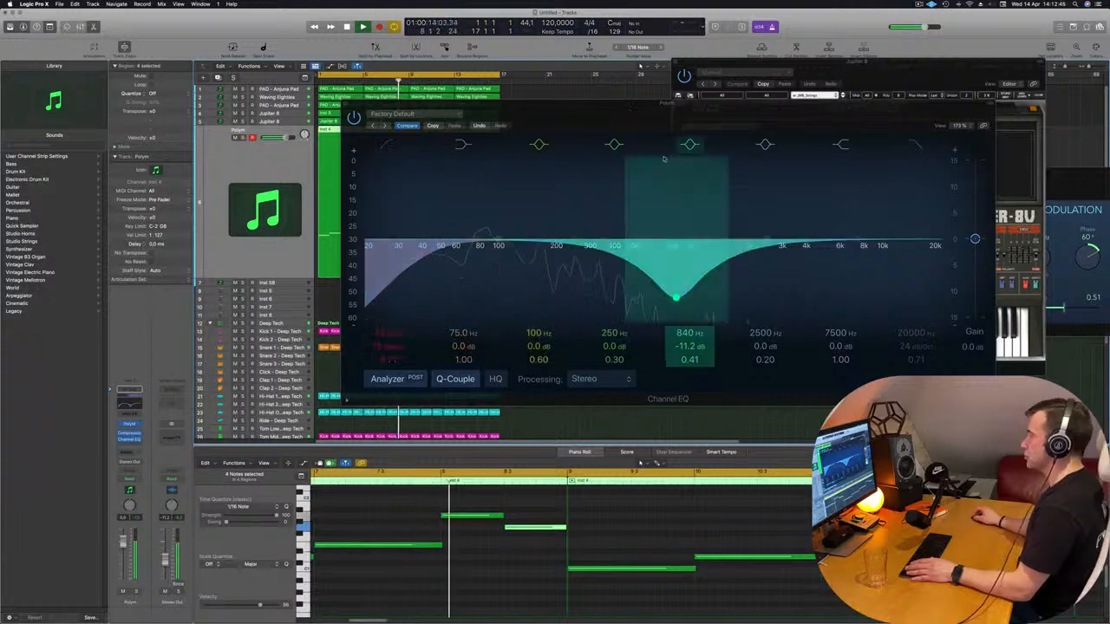
{"action": "left_click_drag", "start_coordinate": [577, 128], "coordinate": [578, 252]}
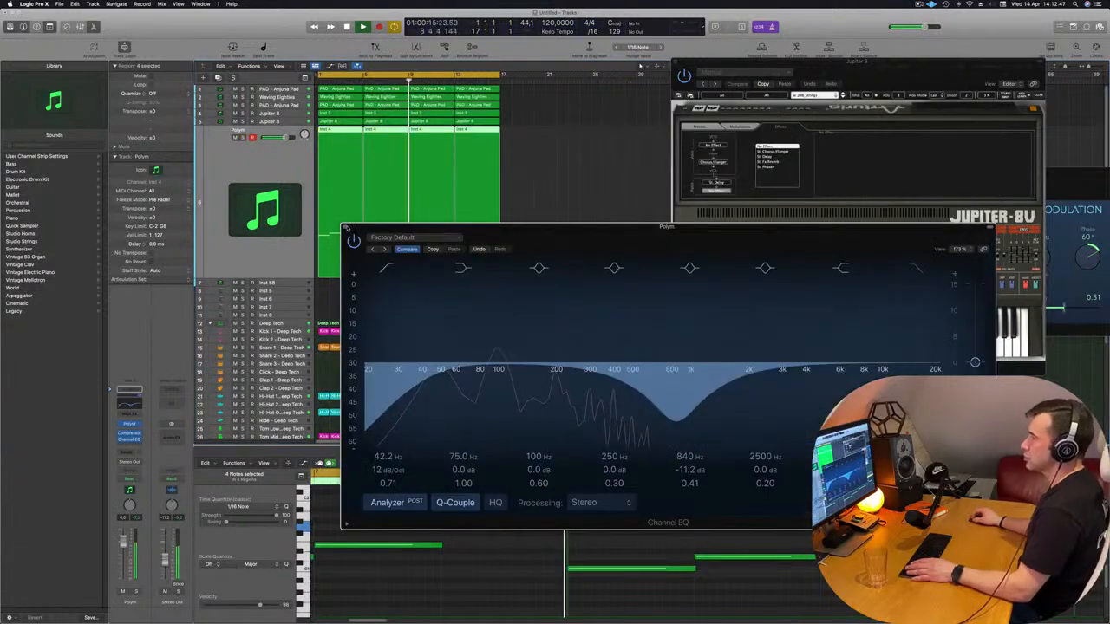
{"action": "left_click", "coordinate": [346, 229]}
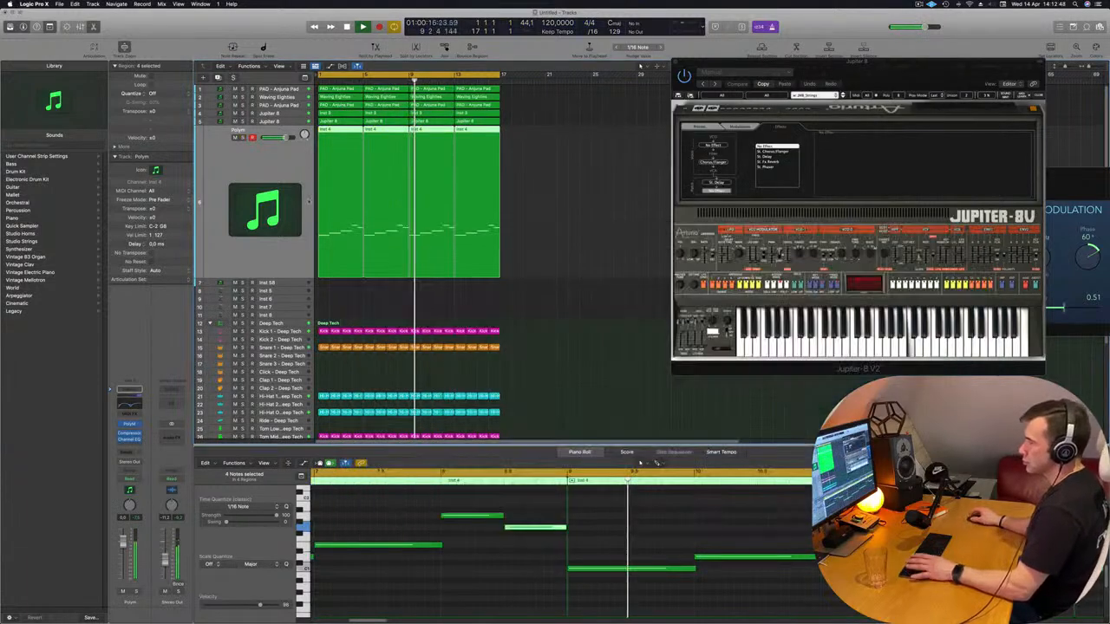
Audition the duplicated Jupiter 8 track in solo, and add a Channel EQ to it with its window moved clear of the tracks
{"action": "left_click", "coordinate": [270, 121]}
{"action": "left_click", "coordinate": [244, 129]}
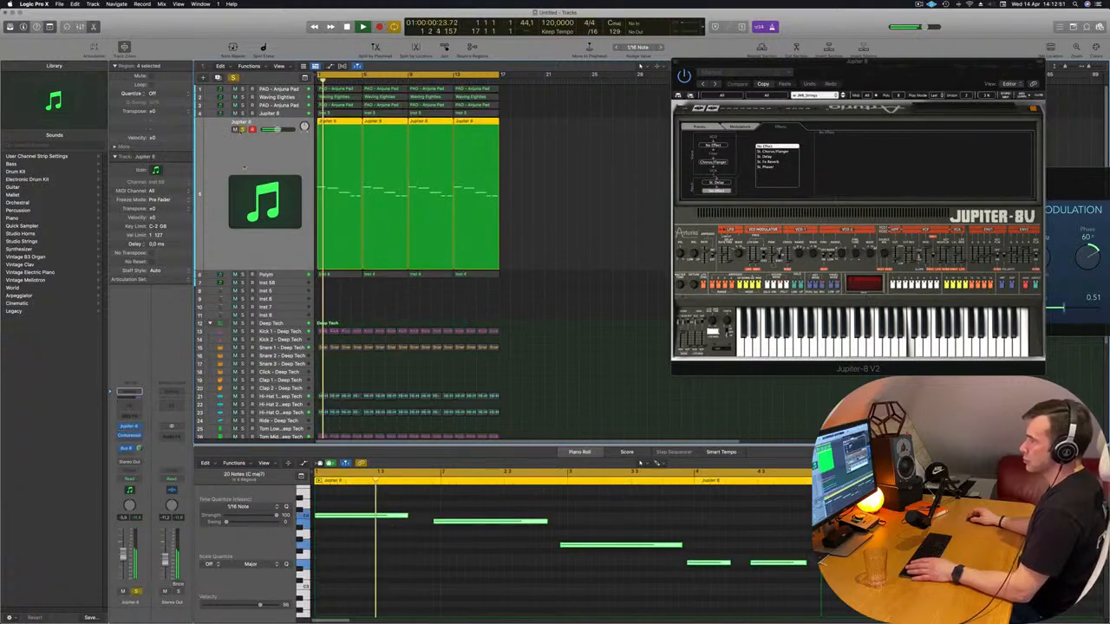
{"action": "left_click", "coordinate": [242, 130]}
{"action": "key", "text": "space"}
{"action": "key", "text": "space"}
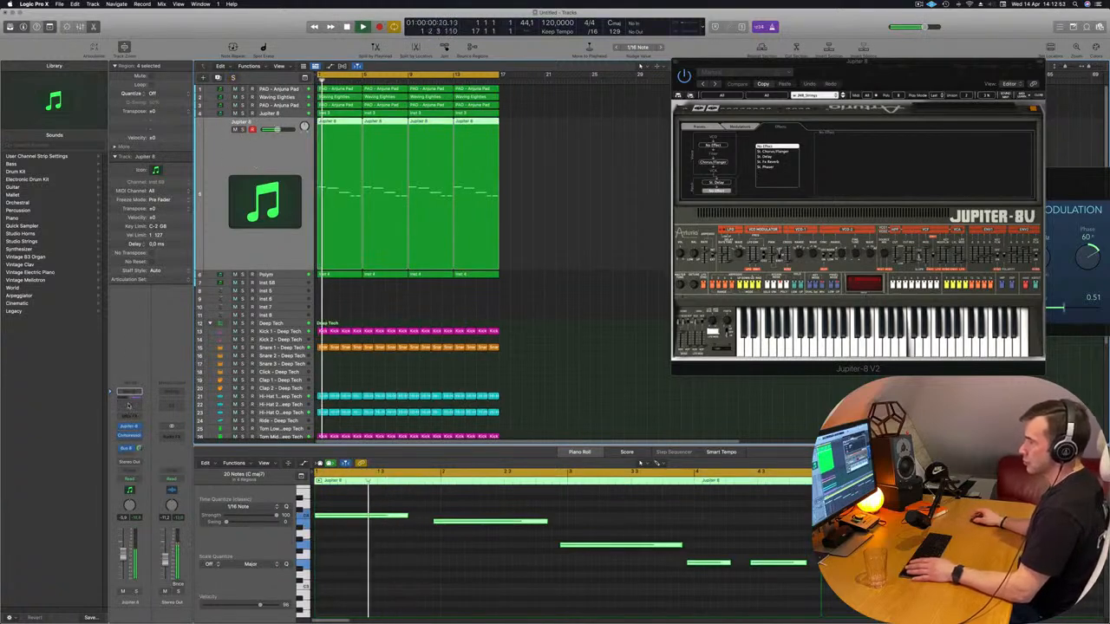
{"action": "left_click", "coordinate": [128, 400]}
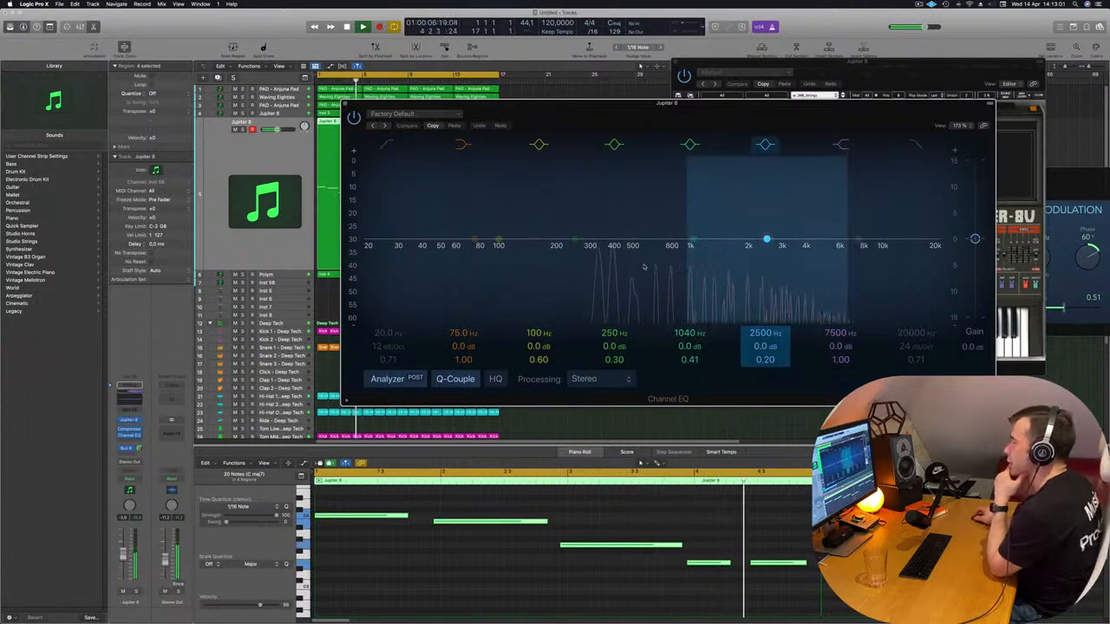
{"action": "left_click_drag", "start_coordinate": [636, 105], "coordinate": [789, 108]}
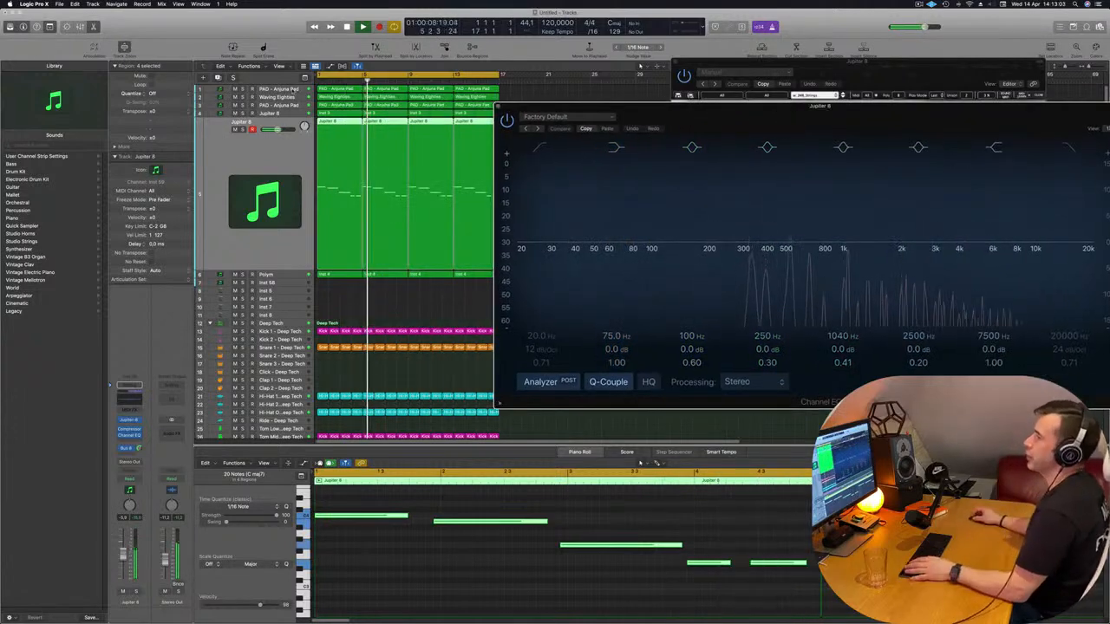
Open Sylenth1 on the PAD - Anjuna Pad track and add a Channel EQ, placing it next to the Jupiter 8 EQ
{"action": "left_click", "coordinate": [293, 90]}
{"action": "key", "text": "space"}
{"action": "key", "text": "space"}
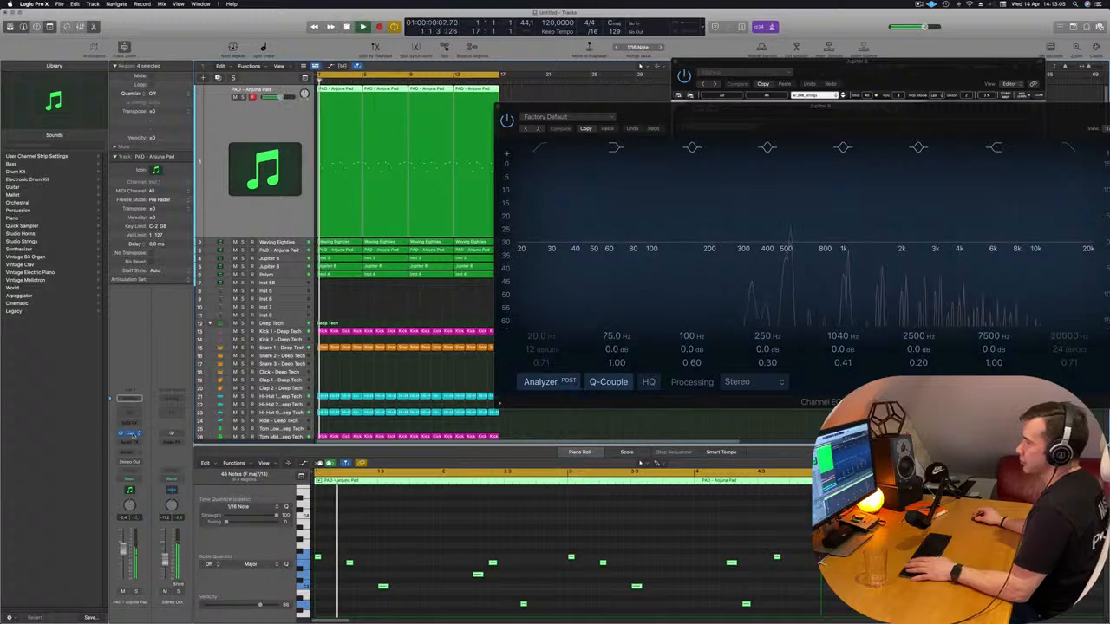
{"action": "left_click", "coordinate": [130, 433]}
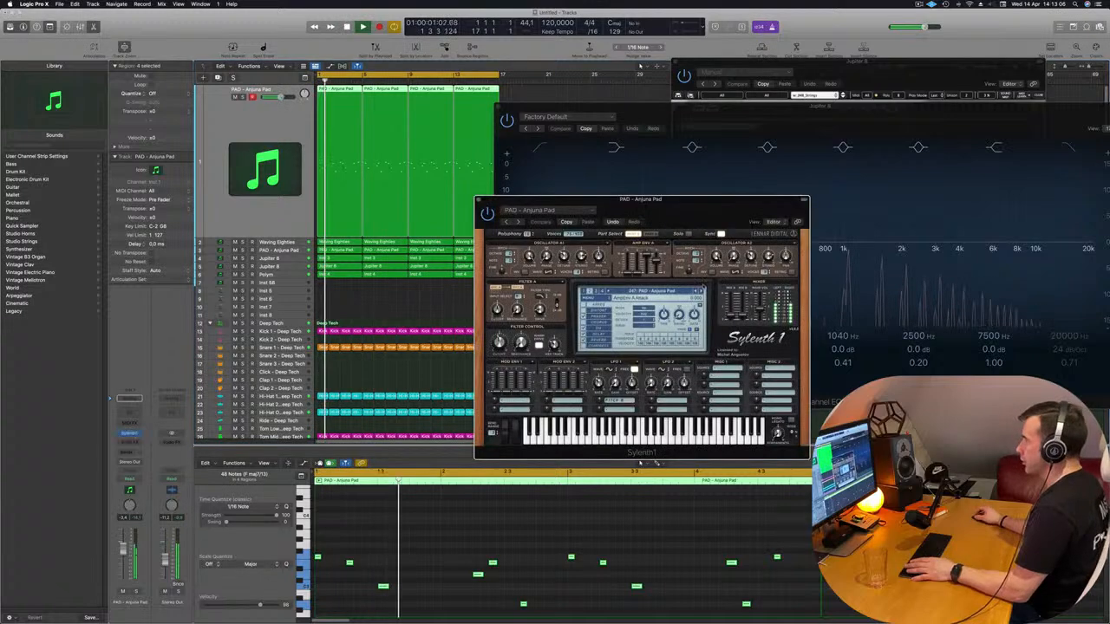
{"action": "left_click", "coordinate": [132, 412]}
{"action": "left_click_drag", "start_coordinate": [712, 110], "coordinate": [503, 118]}
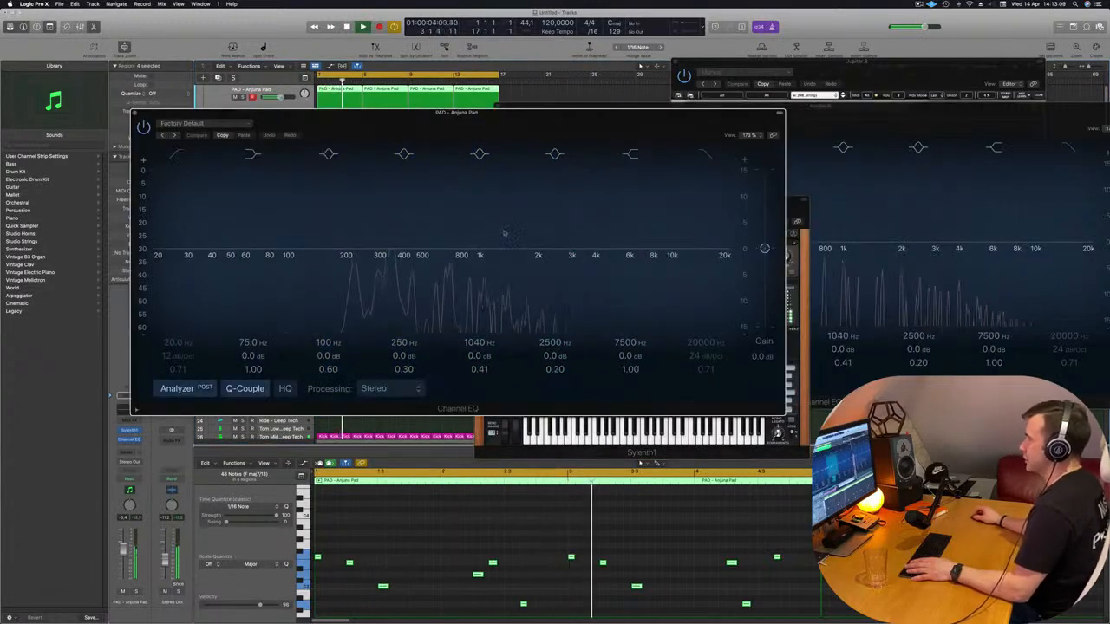
Compare the frequency spectra of the pad and Jupiter 8 in their two Channel EQ windows, and close both windows
{"action": "left_click_drag", "start_coordinate": [903, 113], "coordinate": [934, 110]}
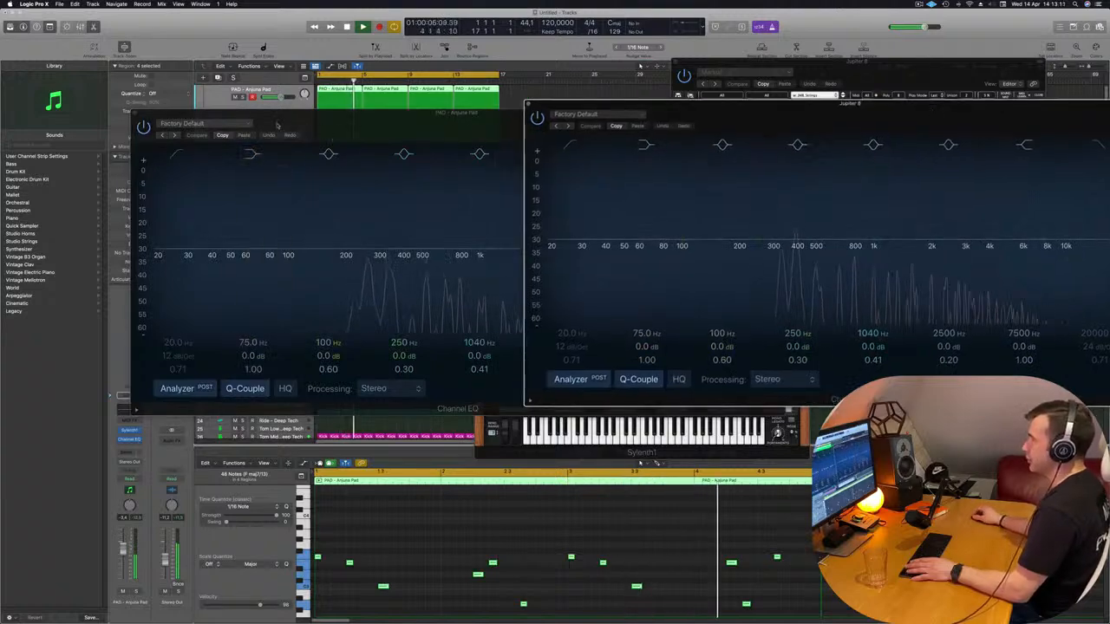
{"action": "left_click_drag", "start_coordinate": [277, 125], "coordinate": [195, 116]}
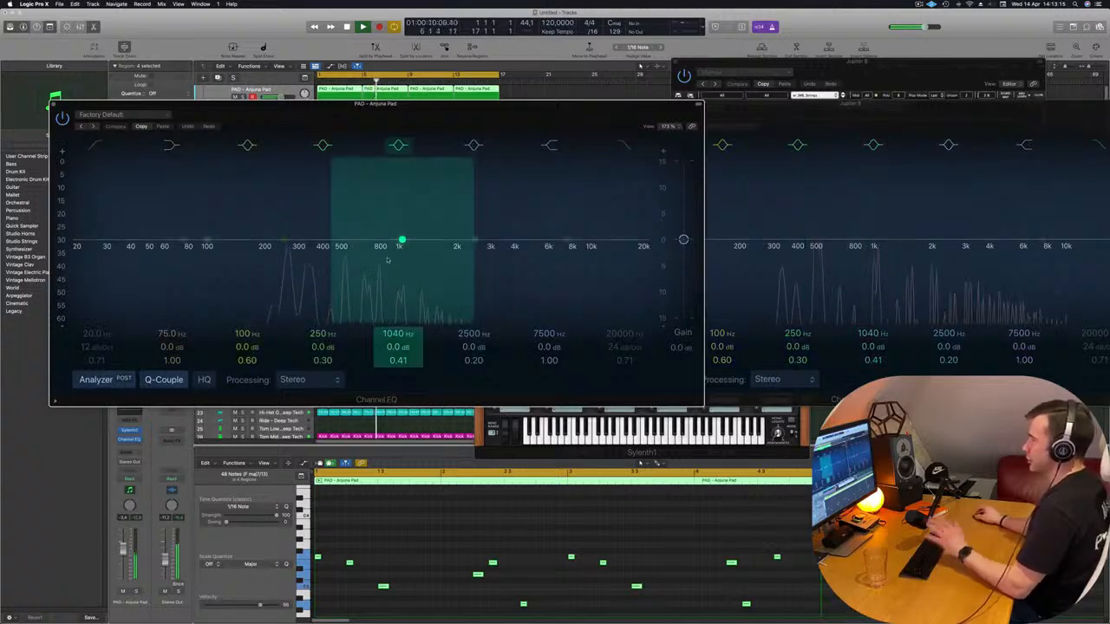
{"action": "left_click_drag", "start_coordinate": [815, 97], "coordinate": [709, 111]}
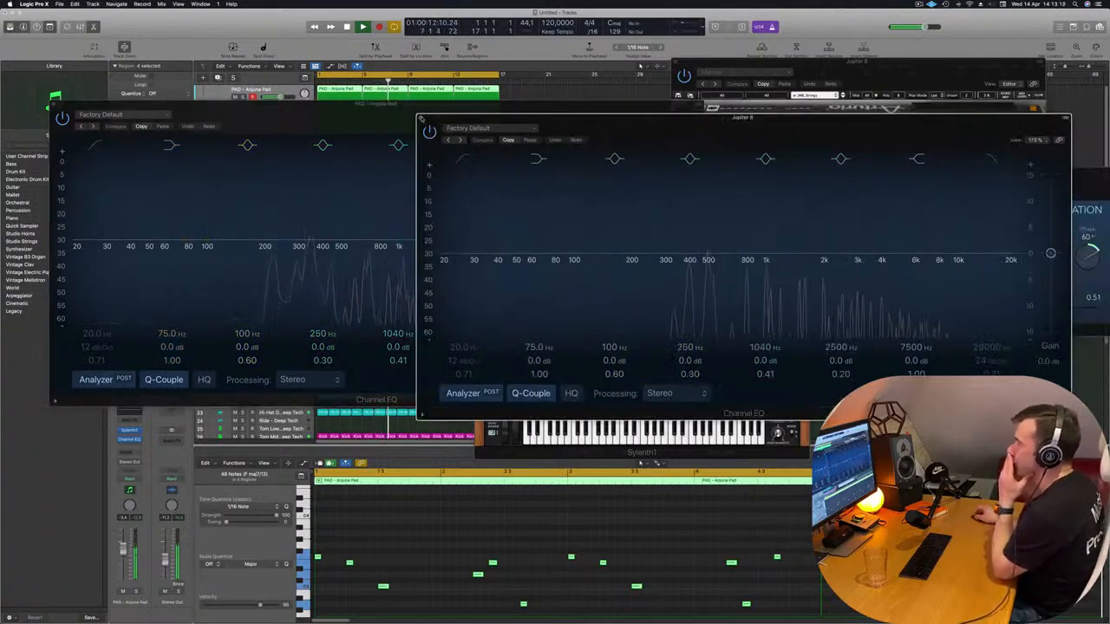
{"action": "left_click", "coordinate": [421, 117]}
{"action": "left_click", "coordinate": [53, 105]}
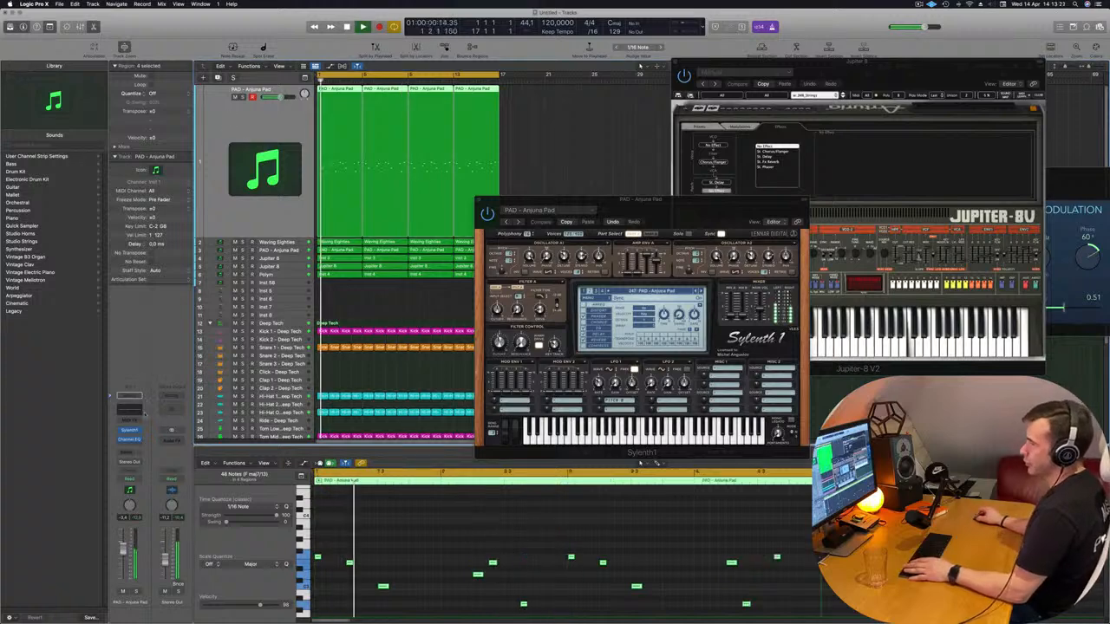
Slightly lower the Filter Control cutoff in the pad's Sylenth1, replay the loop to check it, and close the synth
{"action": "left_click", "coordinate": [131, 430]}
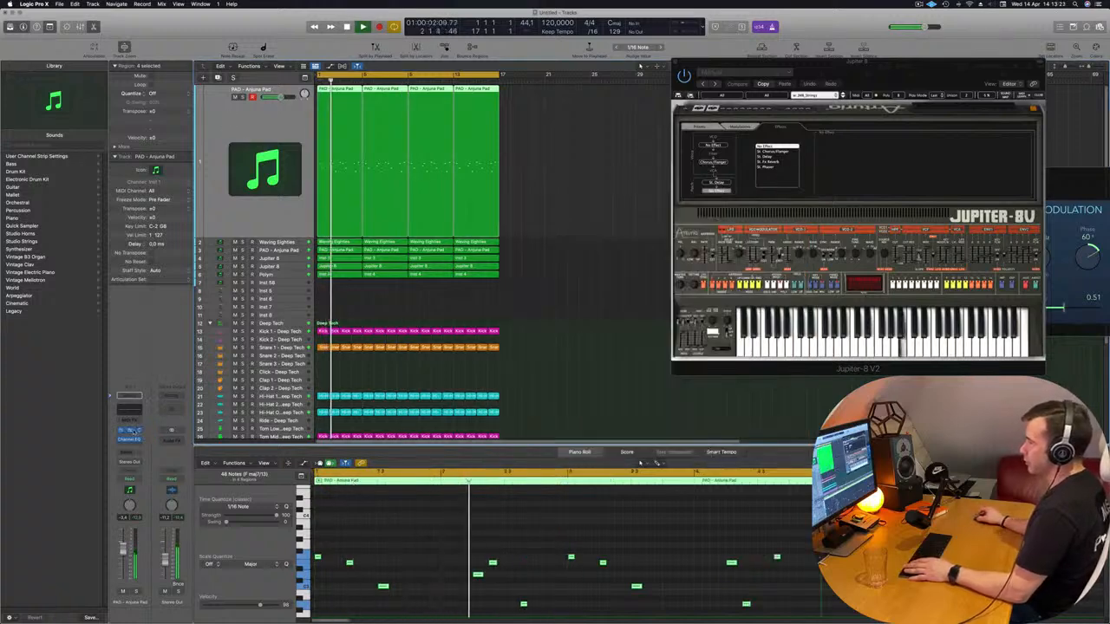
{"action": "left_click", "coordinate": [131, 431]}
{"action": "key", "text": "space"}
{"action": "key", "text": "space"}
{"action": "left_click_drag", "start_coordinate": [500, 344], "coordinate": [501, 348]}
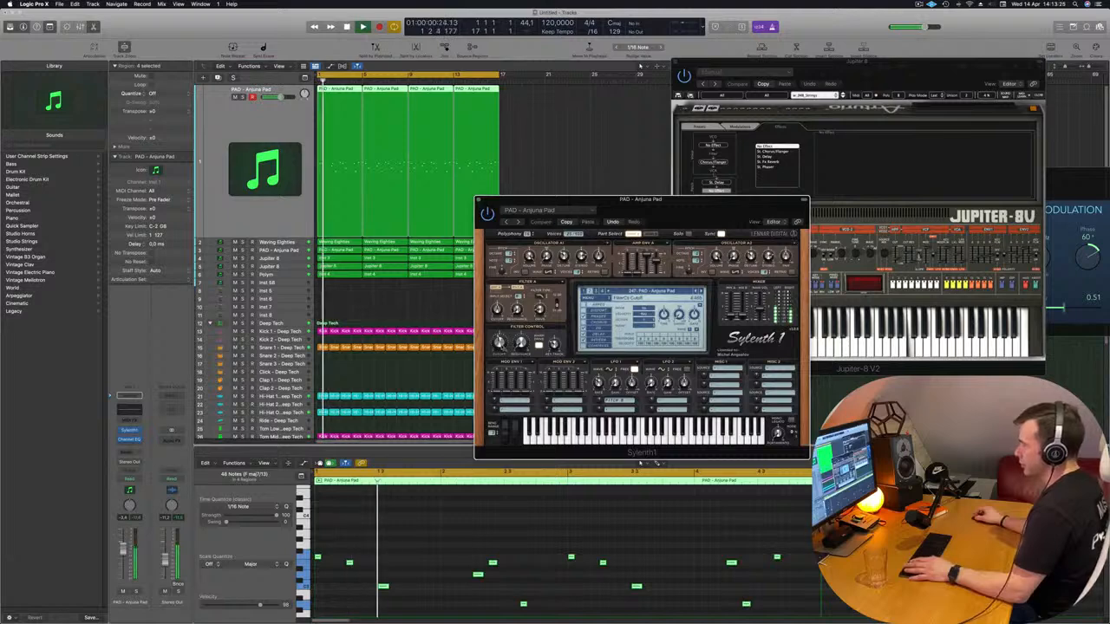
{"action": "key", "text": "space"}
{"action": "key", "text": "space"}
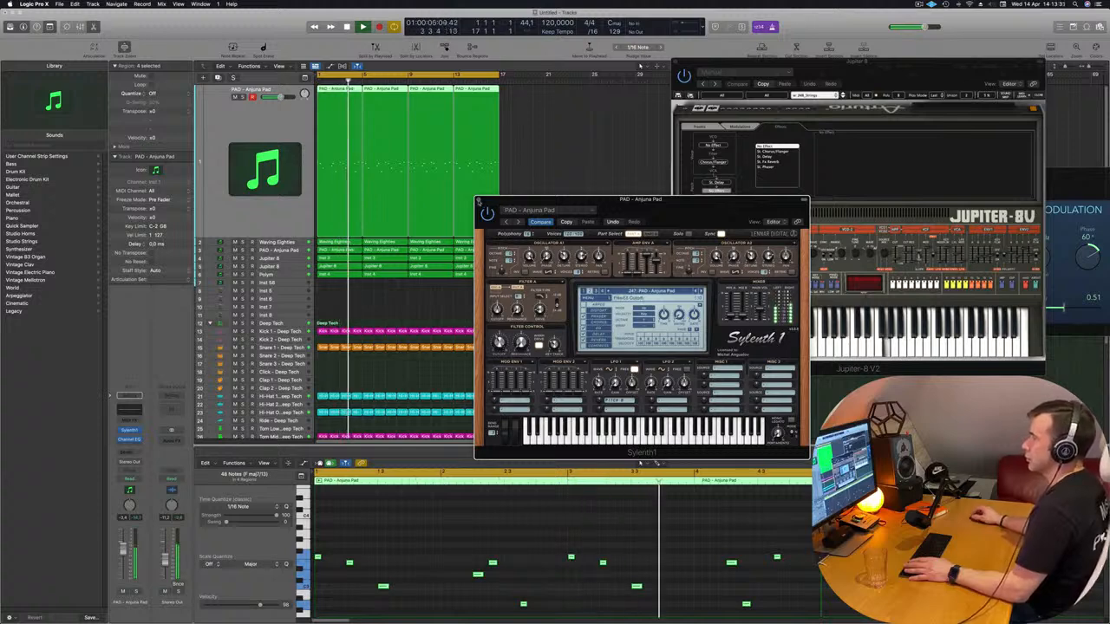
{"action": "left_click", "coordinate": [479, 201]}
Solo the duplicated Jupiter 8 track and select it to listen to its string melody alone
{"action": "left_click", "coordinate": [277, 274]}
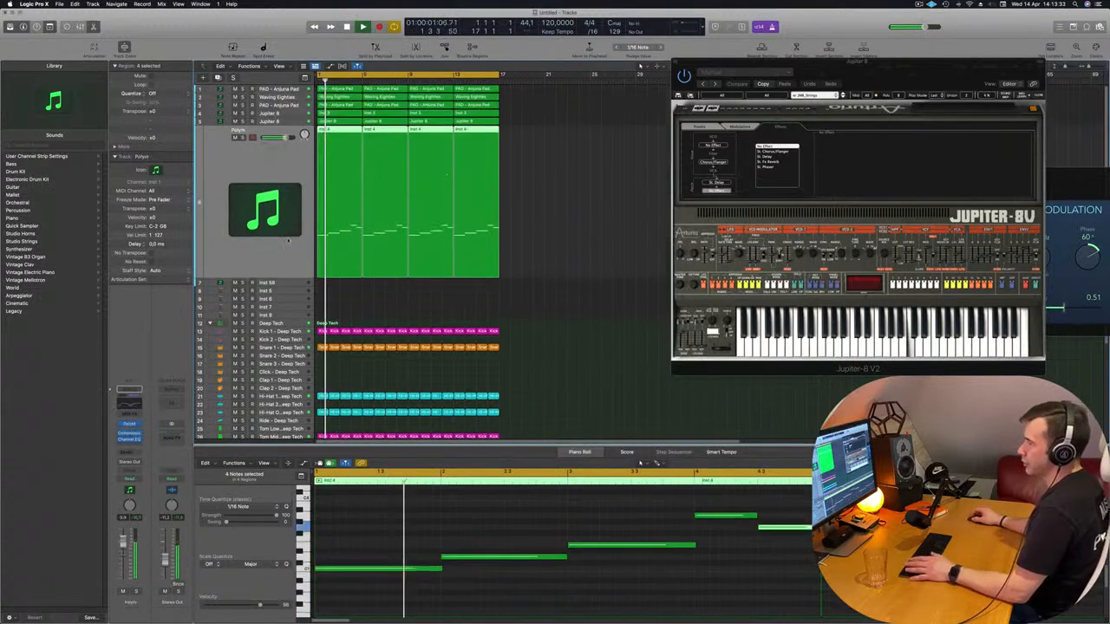
{"action": "left_click", "coordinate": [243, 122]}
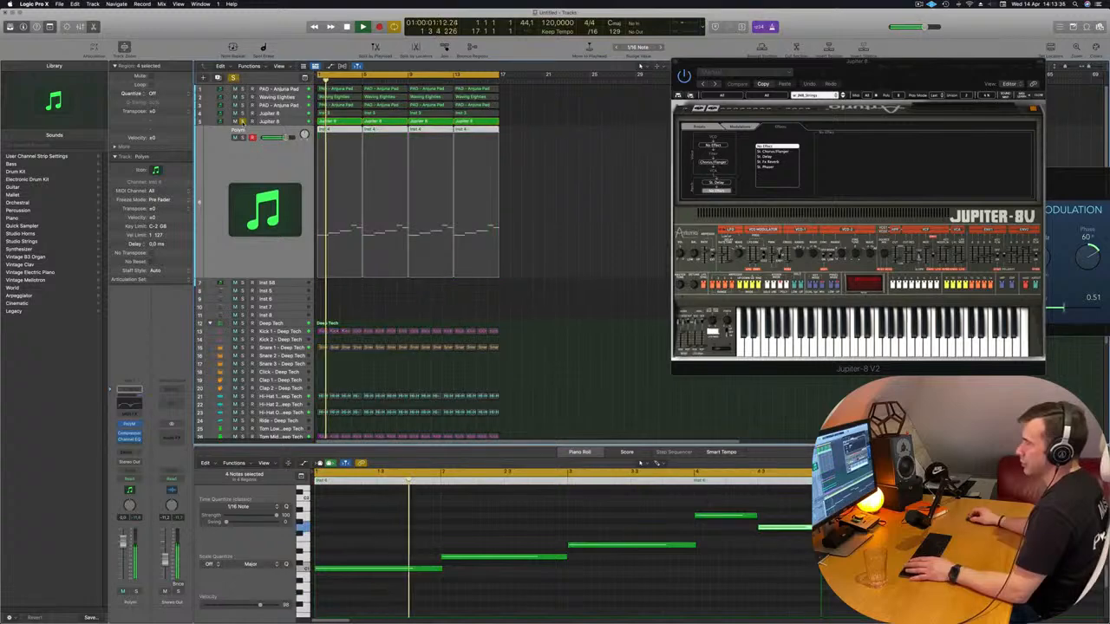
{"action": "left_click", "coordinate": [294, 122]}
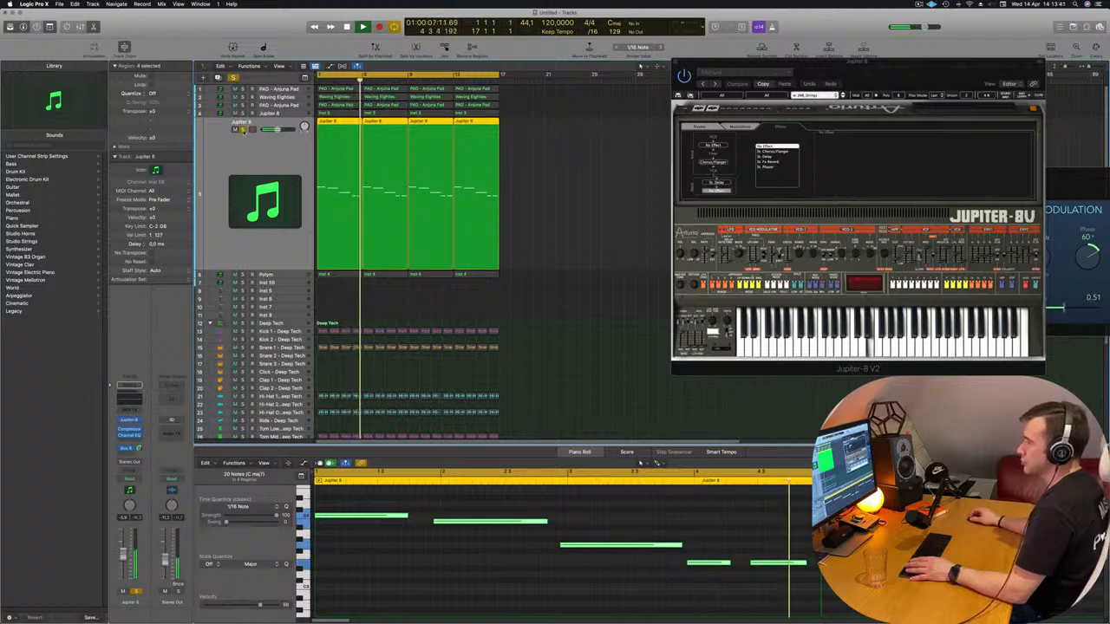
Show Musical Typing and move the Jupiter-8 V2 window clear of the sixteen-bar arrangement
{"action": "key", "text": "super+k"}
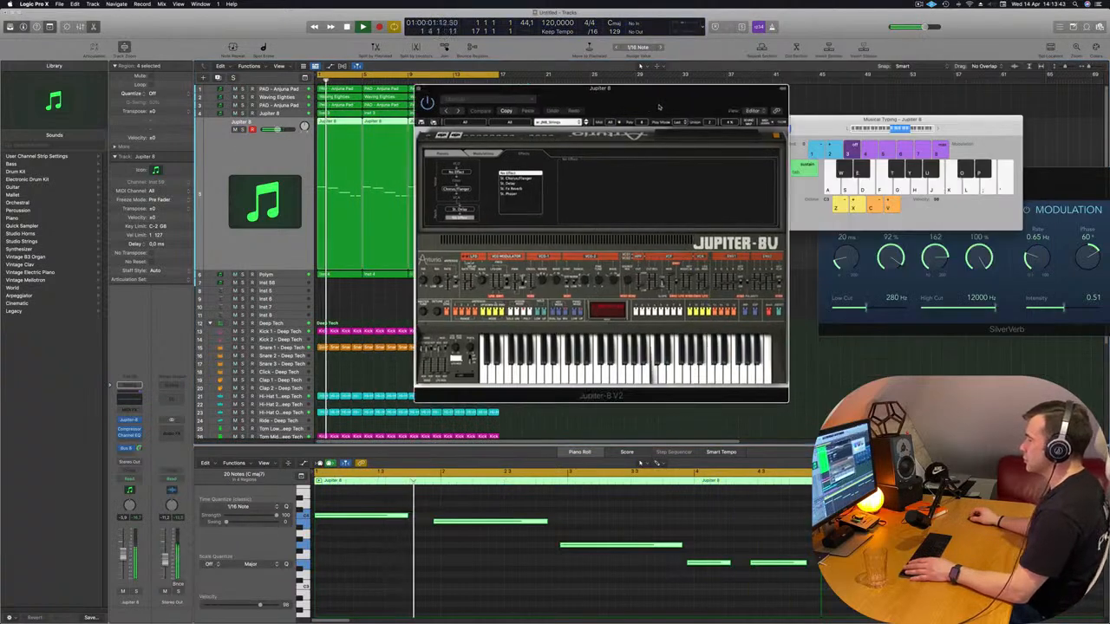
{"action": "left_click_drag", "start_coordinate": [659, 106], "coordinate": [813, 81]}
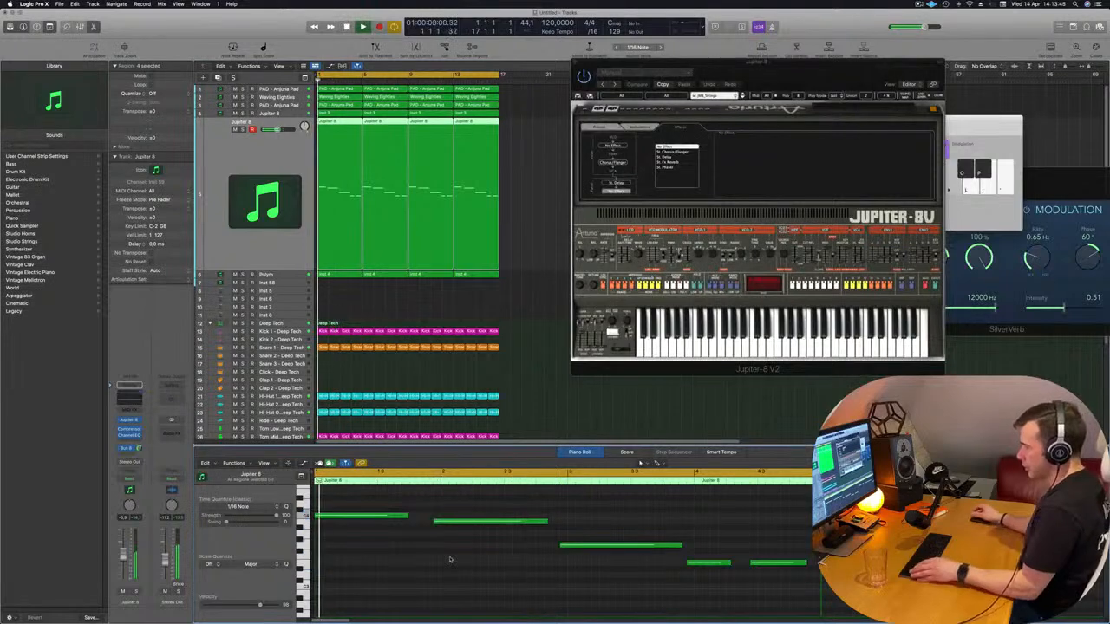
Try transposing all the notes of the duplicated Jupiter 8 melody down one octave, and return them to their original octave
{"action": "key", "text": "super+a"}
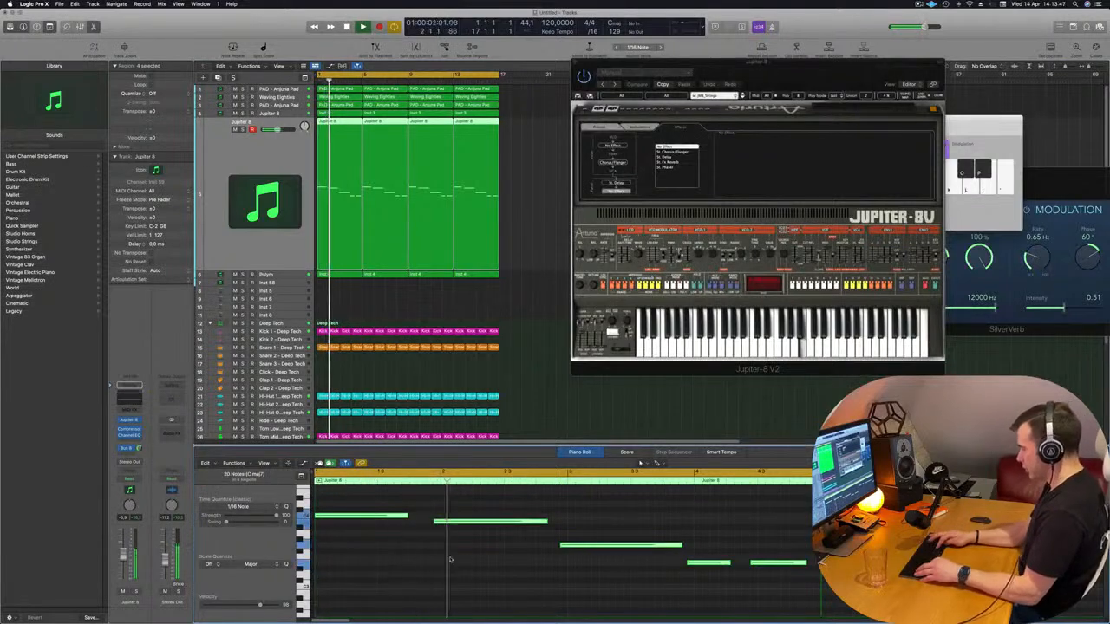
{"action": "key", "text": "alt+shift+Down"}
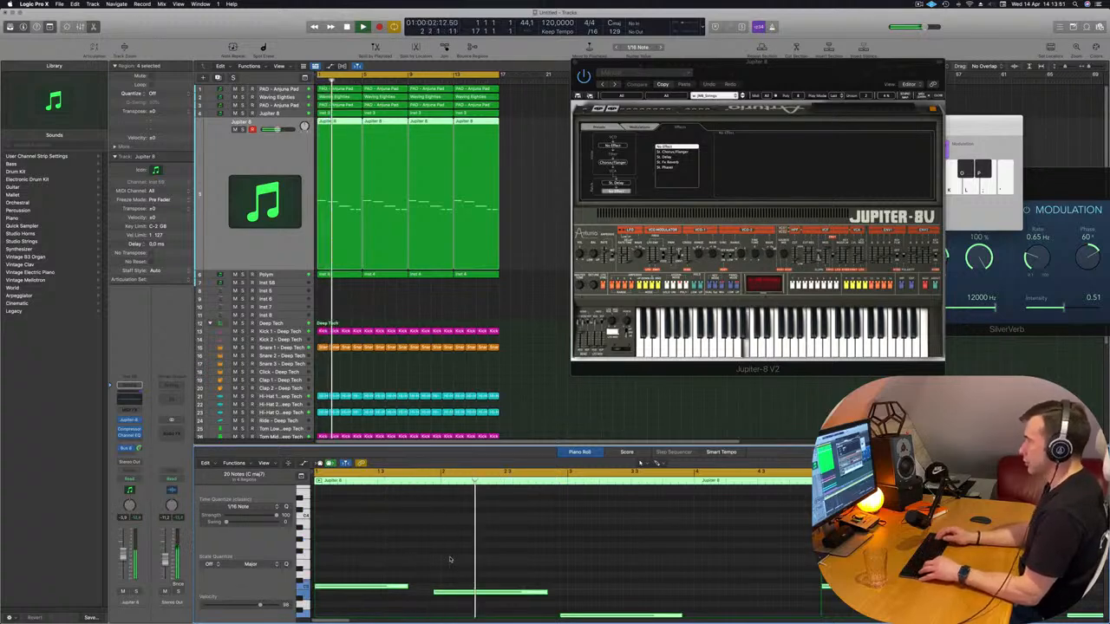
{"action": "key", "text": "alt+shift+Up"}
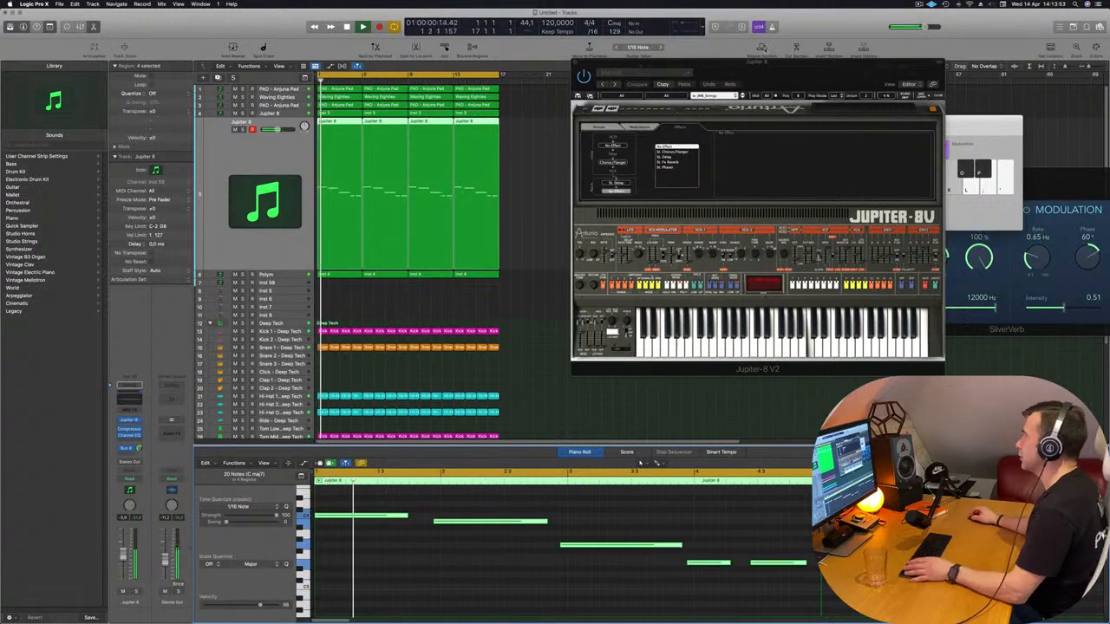
Step through the Jupiter-8 V2 presets while replaying the melody, and stop playback on the Welcome Africa preset
{"action": "left_click_drag", "start_coordinate": [823, 66], "coordinate": [796, 63]}
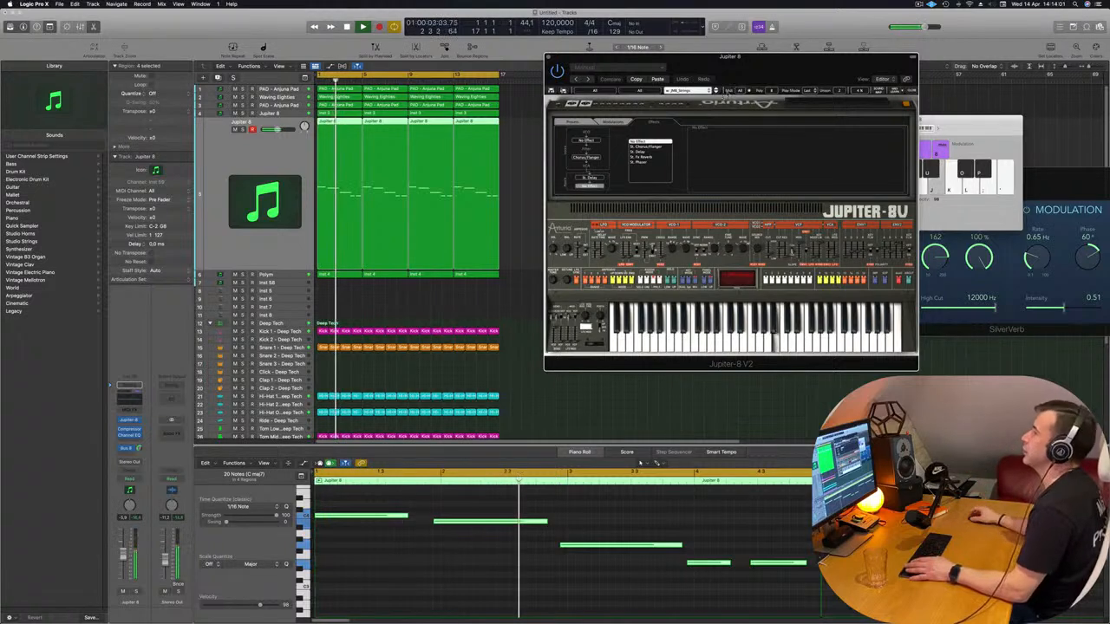
{"action": "key", "text": "space"}
{"action": "key", "text": "space"}
{"action": "left_click", "coordinate": [715, 90]}
{"action": "key", "text": "space"}
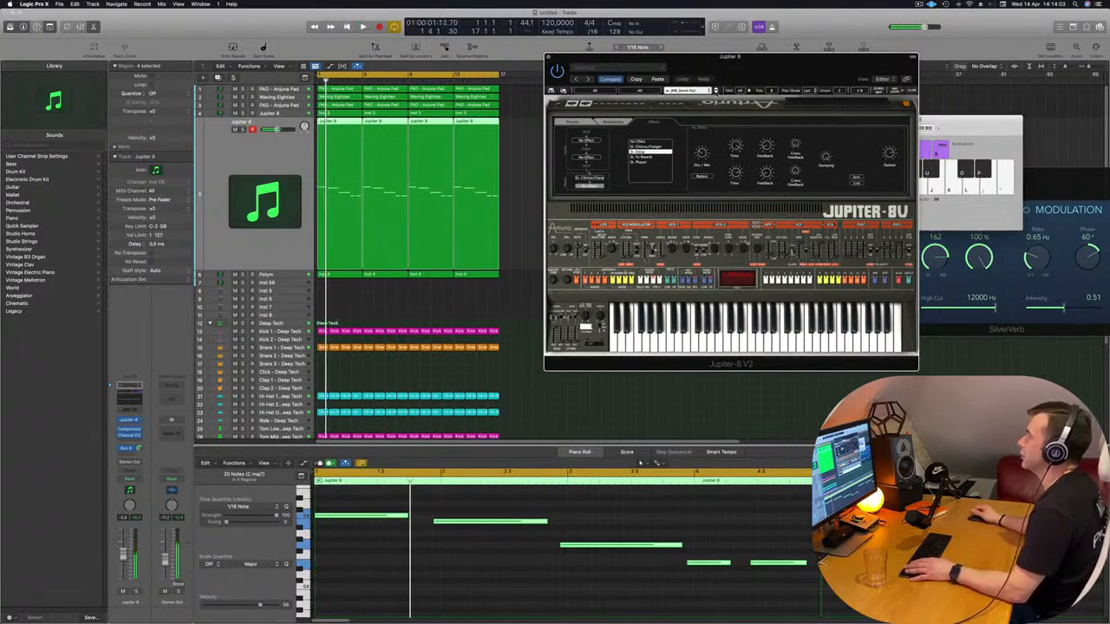
{"action": "key", "text": "space"}
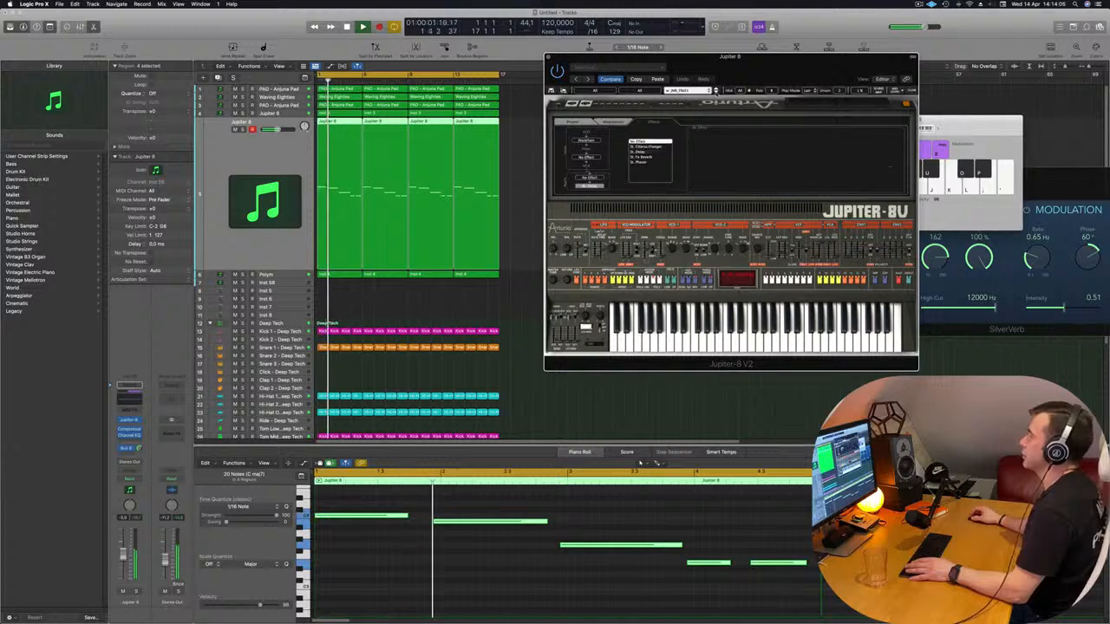
{"action": "left_click", "coordinate": [717, 92]}
{"action": "key", "text": "space"}
{"action": "key", "text": "space"}
{"action": "left_click", "coordinate": [716, 91]}
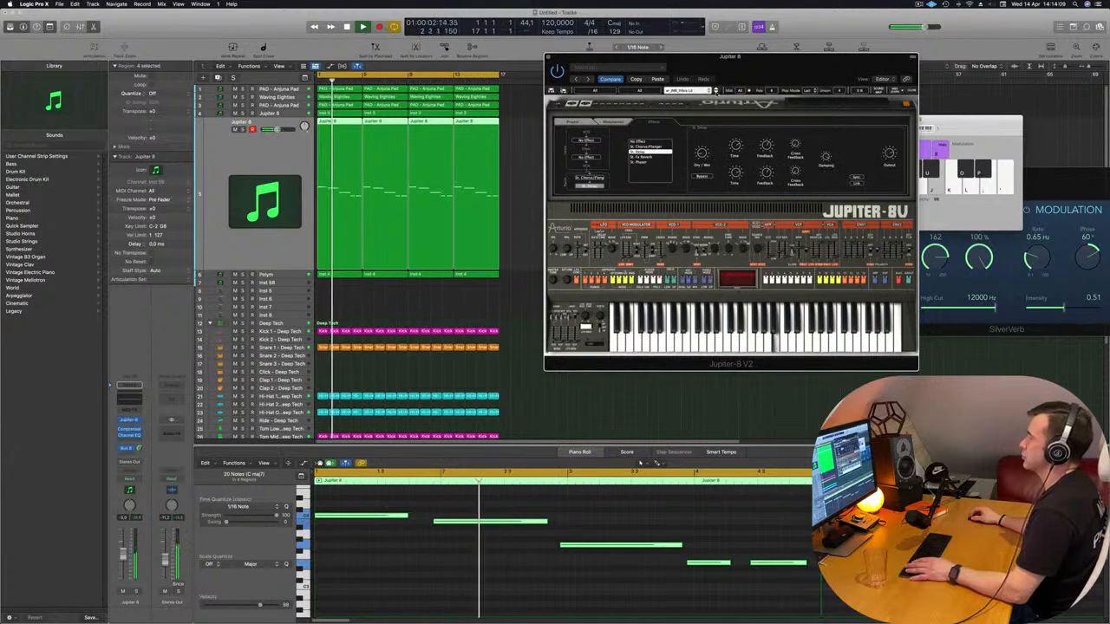
{"action": "key", "text": "space"}
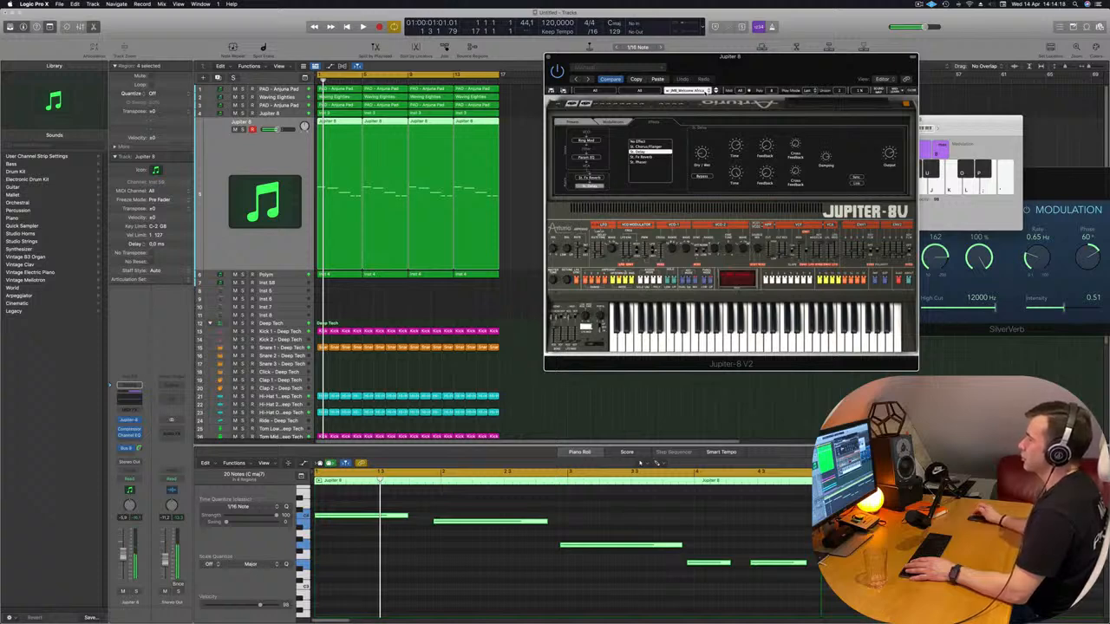
{"action": "left_click_drag", "start_coordinate": [841, 75], "coordinate": [798, 79]}
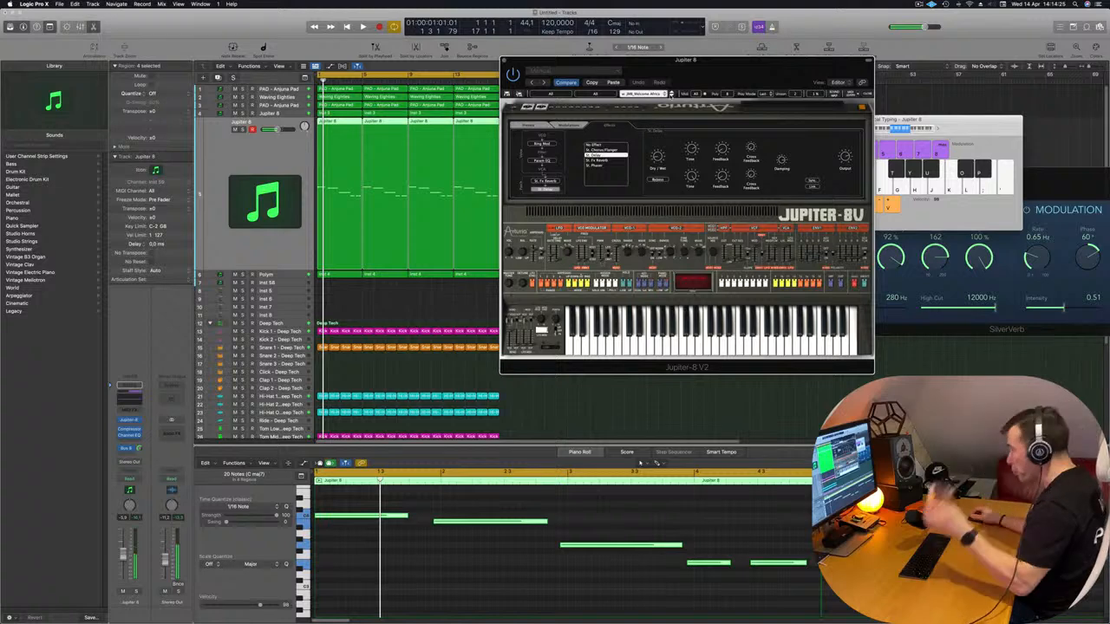
{"action": "mouse_move", "coordinate": [798, 74]}
{"action": "left_mouse_down"}
{"action": "mouse_move", "coordinate": [717, 64]}
{"action": "mouse_move", "coordinate": [817, 84]}
{"action": "left_mouse_up"}
{"action": "left_click_drag", "start_coordinate": [600, 89], "coordinate": [686, 73]}
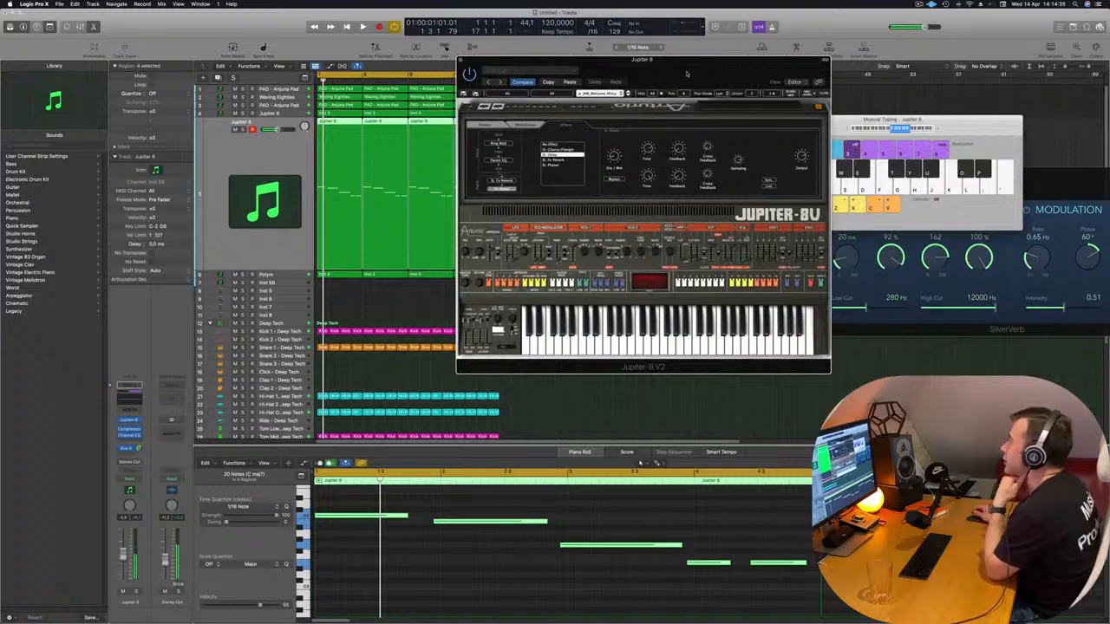
{"action": "mouse_move", "coordinate": [686, 73]}
{"action": "left_mouse_down"}
{"action": "mouse_move", "coordinate": [666, 77]}
{"action": "mouse_move", "coordinate": [708, 67]}
{"action": "mouse_move", "coordinate": [678, 85]}
{"action": "left_mouse_up"}
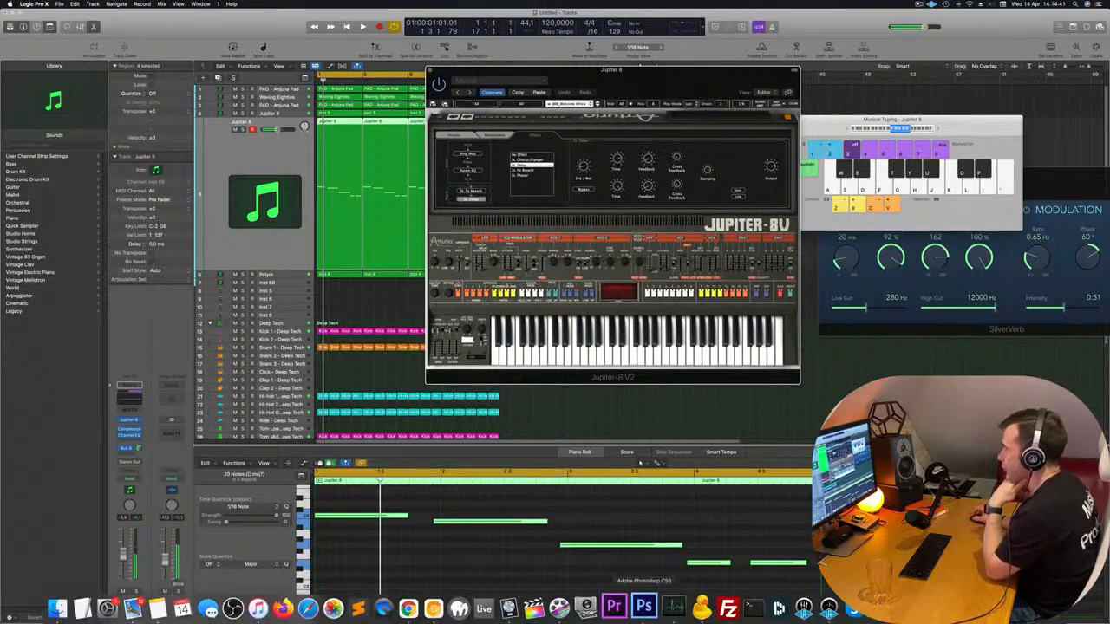
{"action": "left_click_drag", "start_coordinate": [661, 95], "coordinate": [555, 131]}
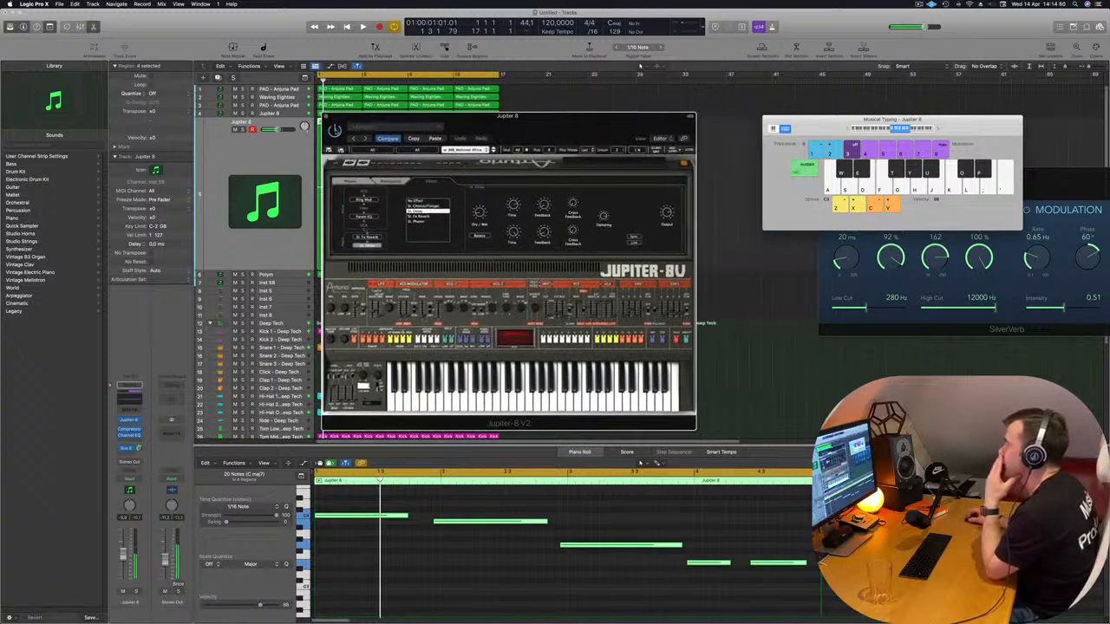
{"action": "left_click_drag", "start_coordinate": [565, 144], "coordinate": [722, 94]}
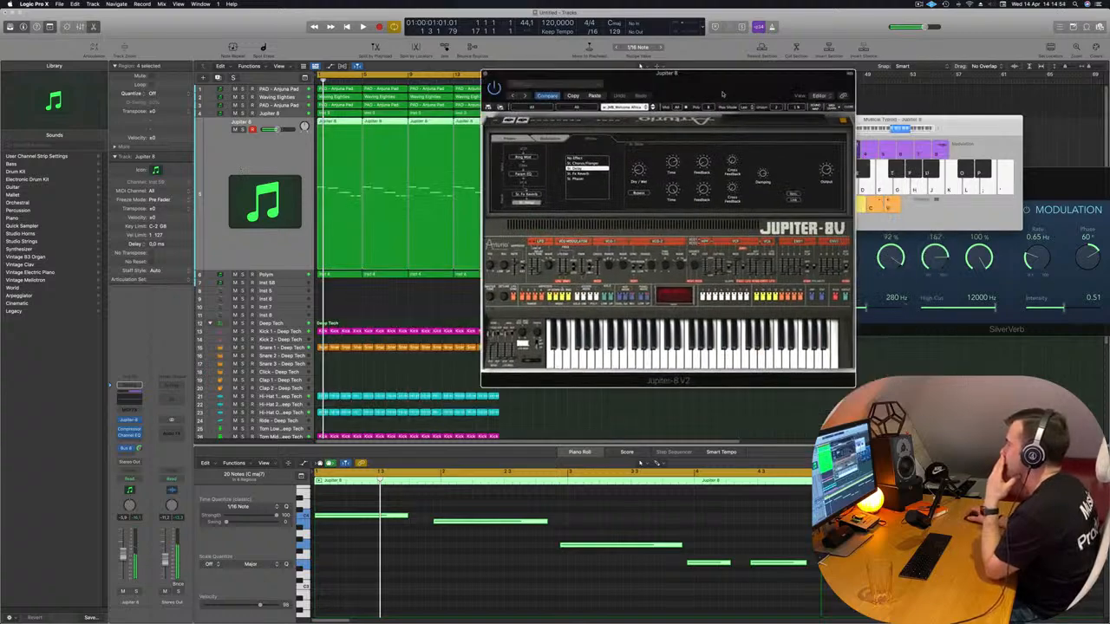